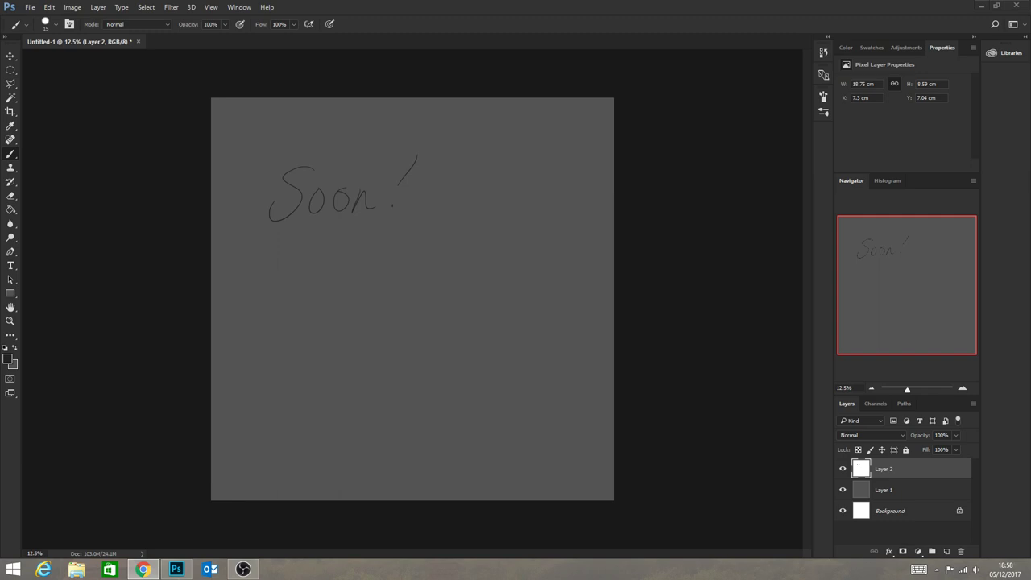
Raise the system speaker volume slightly, then switch to Chrome.
click(976, 569)
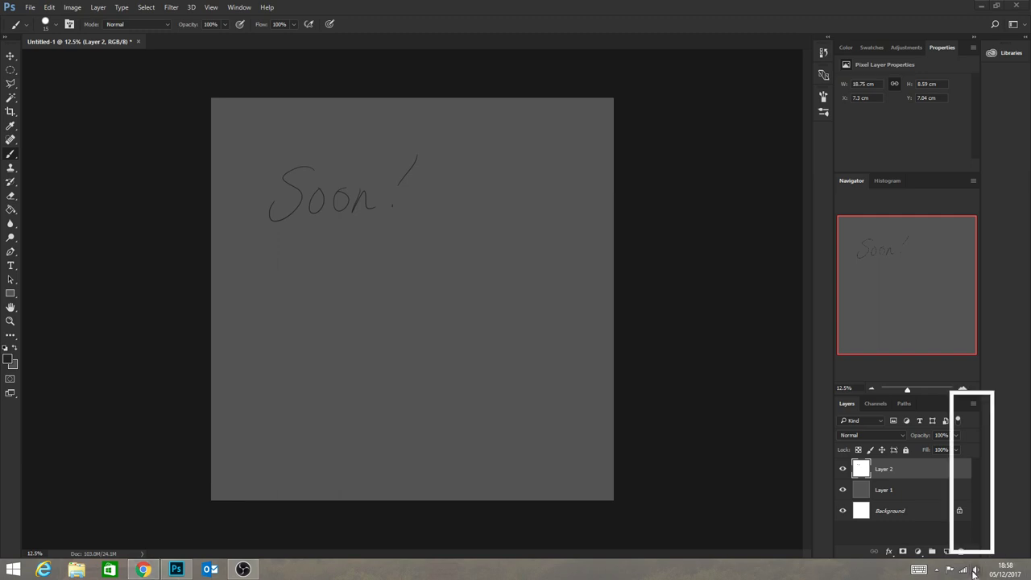
drag(974, 486, 971, 470)
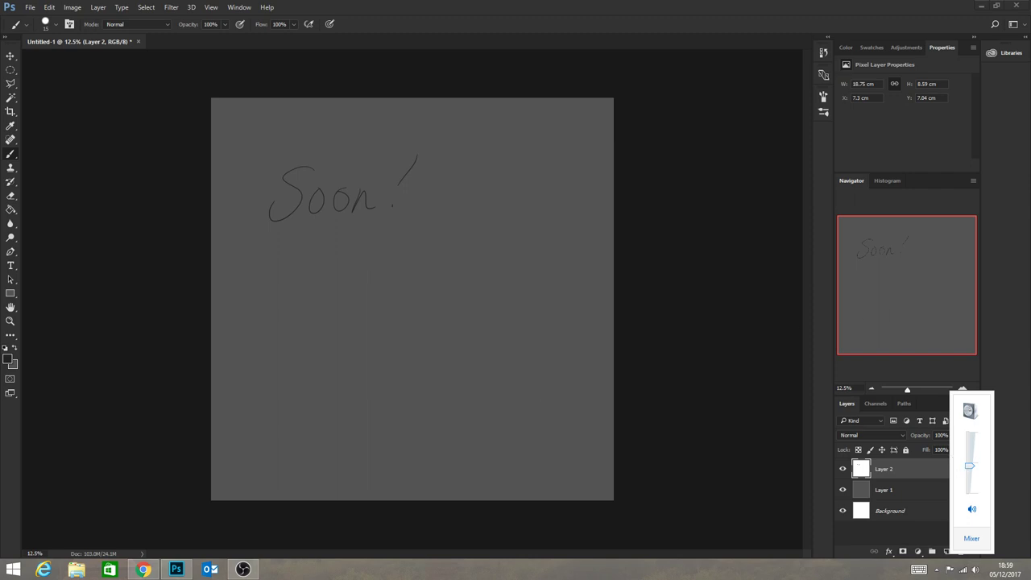
click(143, 570)
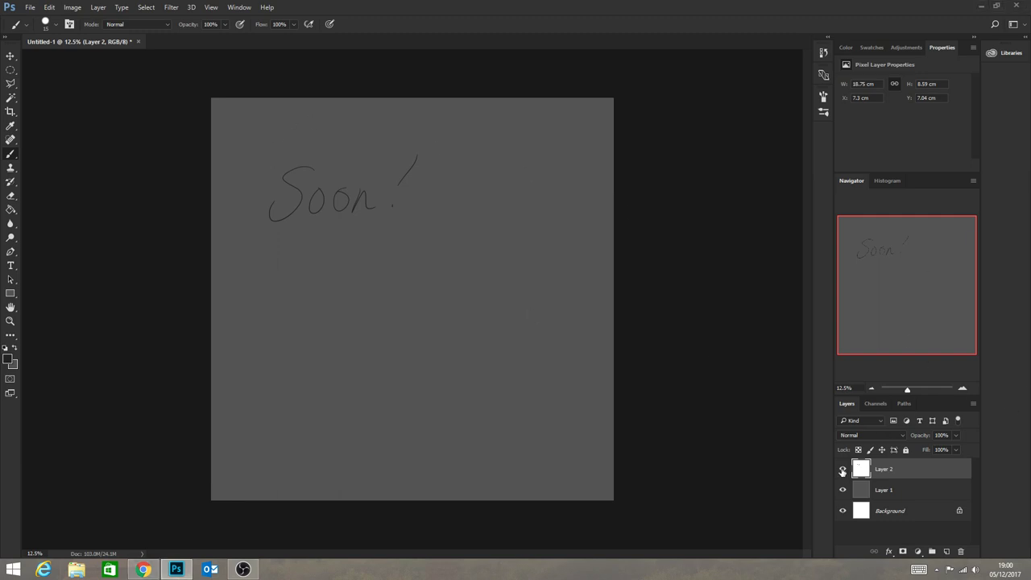
Create a new document from the recent custom preset of 1200 x 1920 px at 300 ppi.
click(30, 7)
click(36, 19)
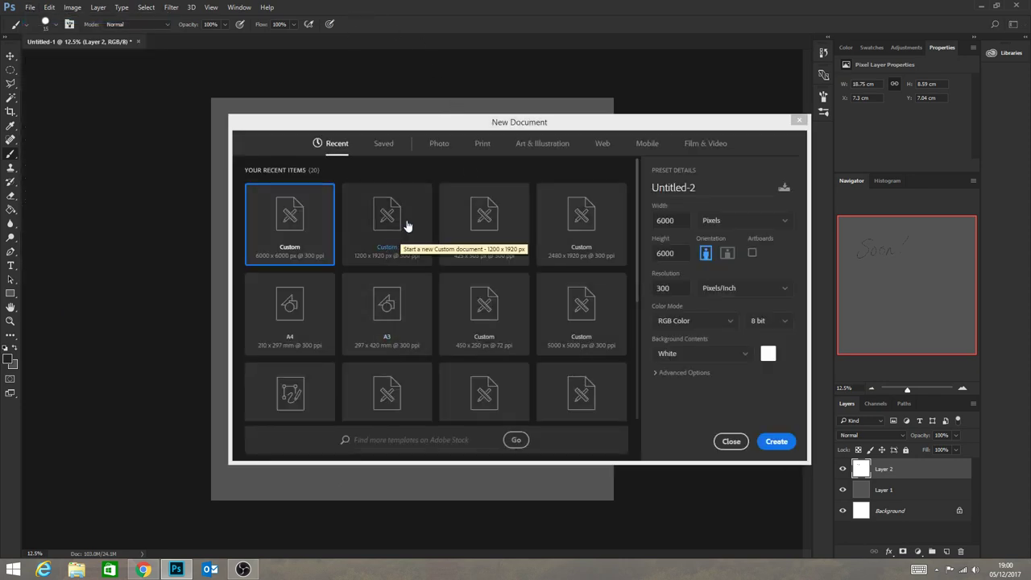
click(399, 224)
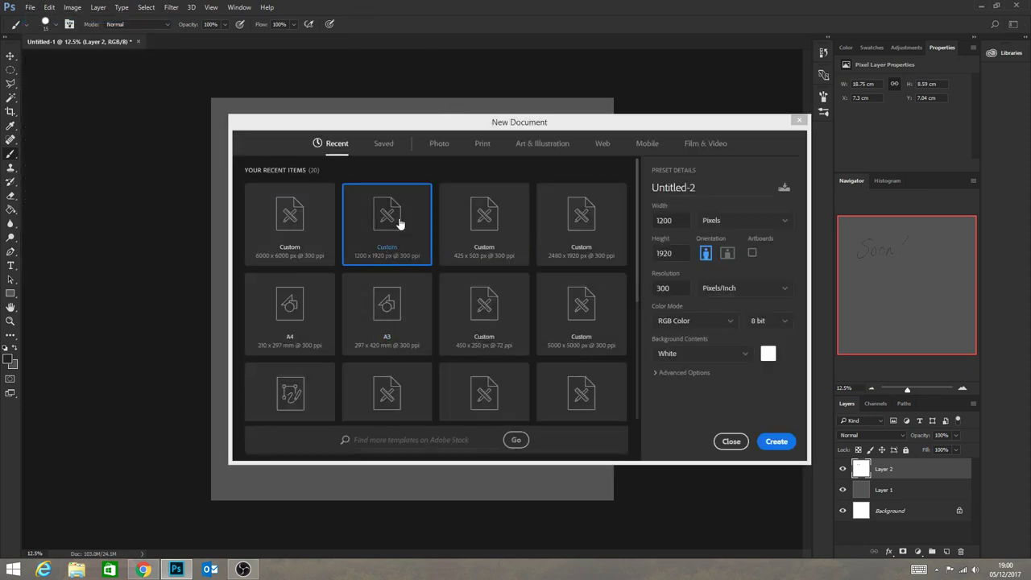
click(776, 441)
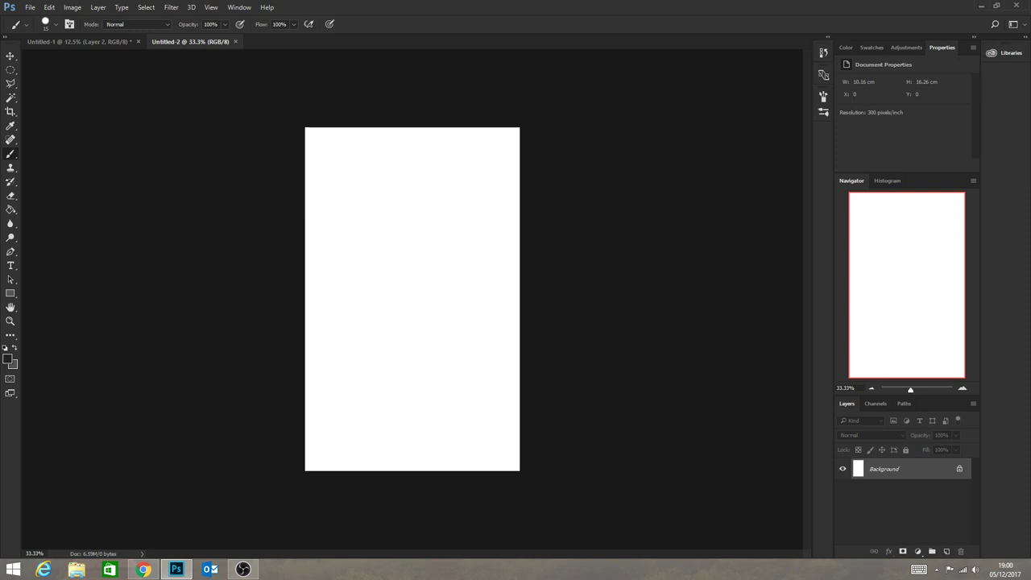
Paste the copied photo of the woman in the grey hoodie into the canvas's upper-left corner and enlarge it to about 5.22 x 7.84 cm.
key(alt+Tab)
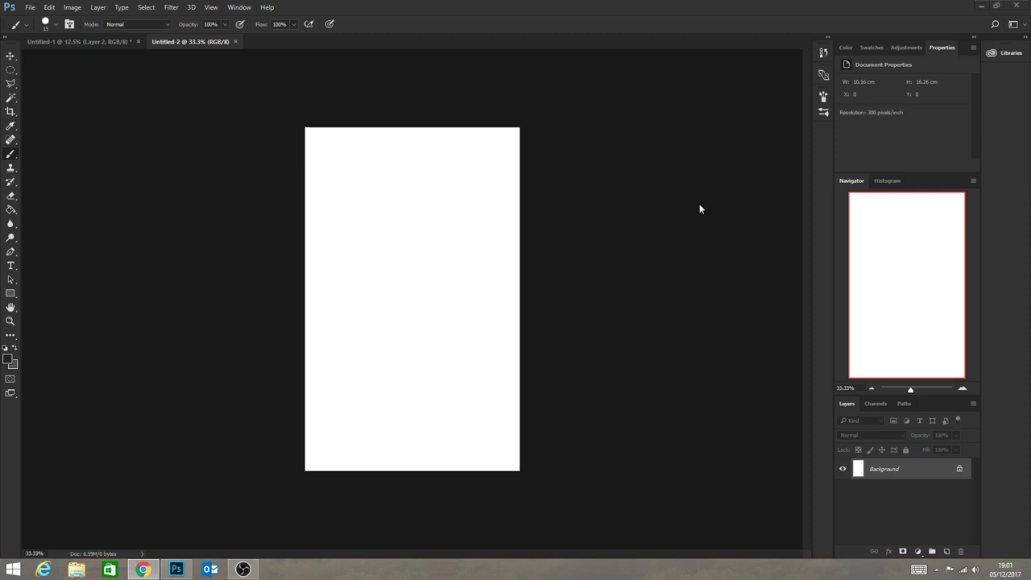
key(ctrl+v)
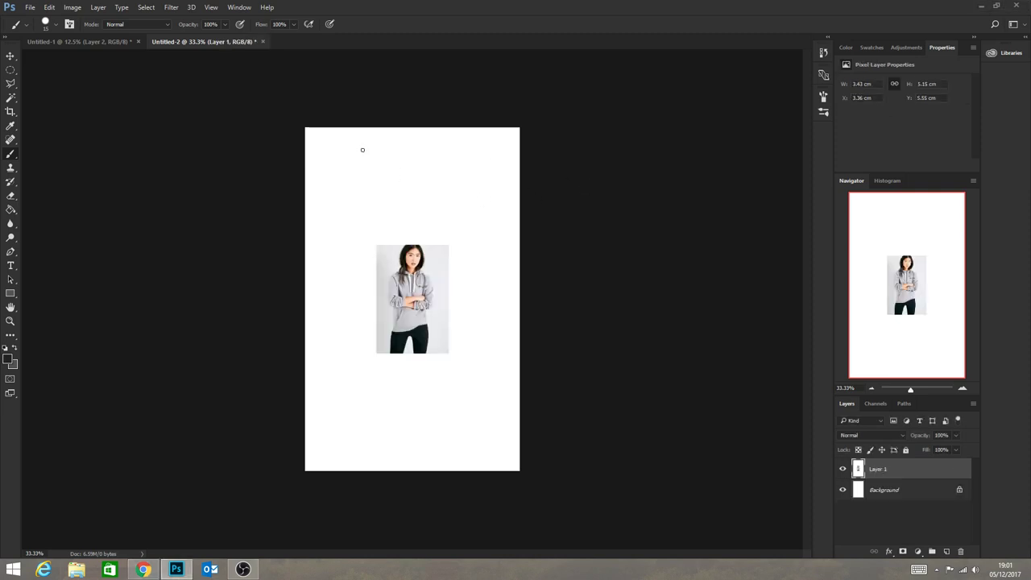
key(v)
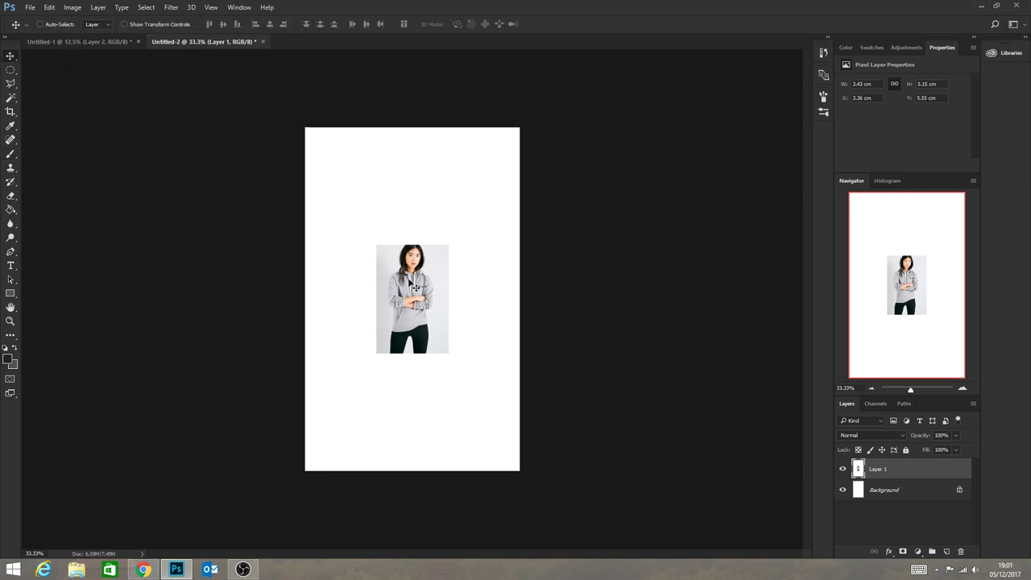
drag(413, 285, 338, 160)
key(ctrl+t)
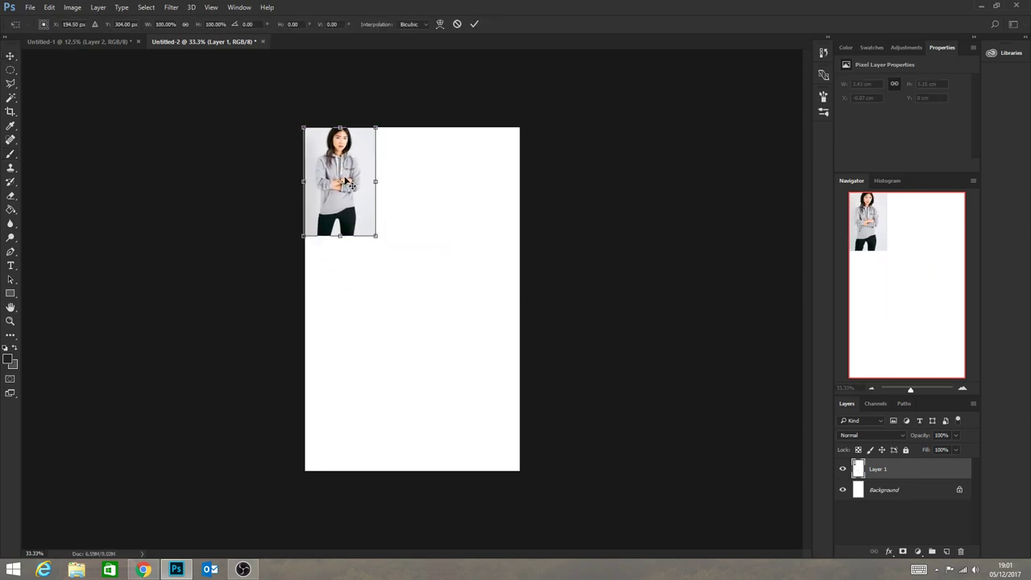
drag(375, 236, 411, 296)
key(Return)
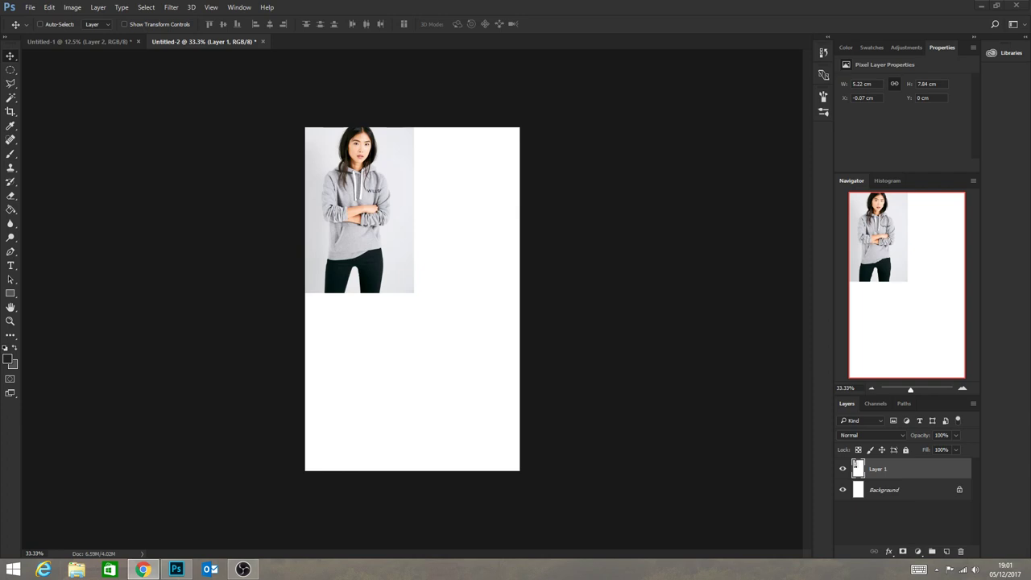
Paste the copied blue water bubbles image and move it into the canvas's lower-left corner.
click(591, 277)
key(ctrl+v)
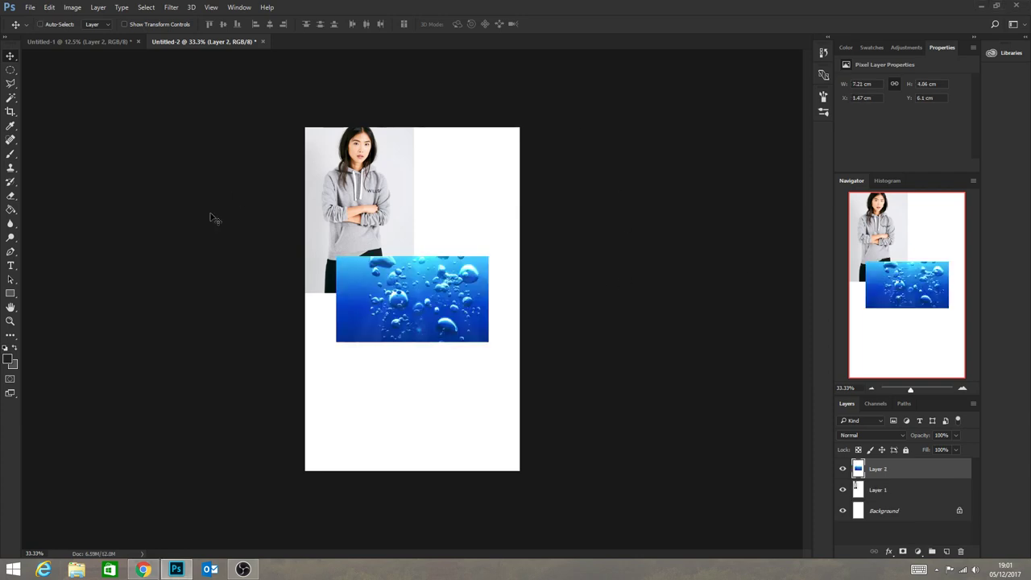
drag(407, 287, 377, 416)
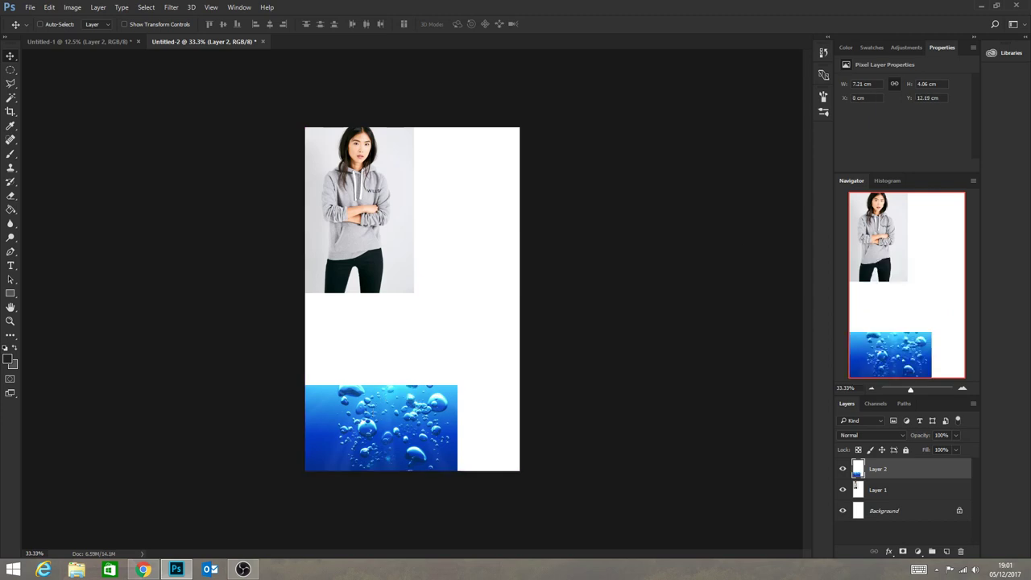
Paste the copied coral reef image, scale it to 60%, and place it at the left edge directly above the bubbles image.
key(alt+Tab)
key(ctrl+v)
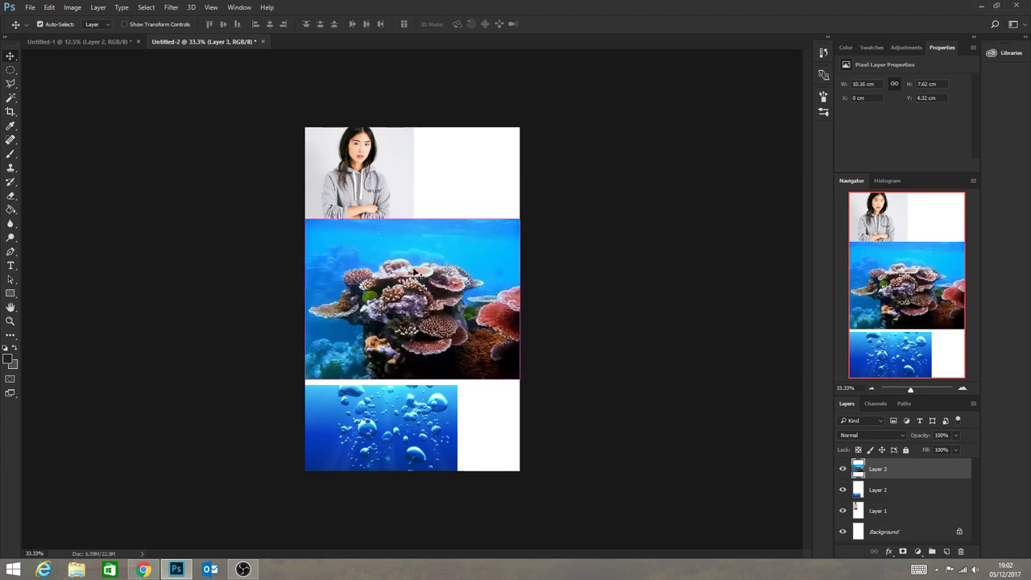
key(ctrl+t)
drag(519, 218, 481, 246)
drag(447, 286, 447, 326)
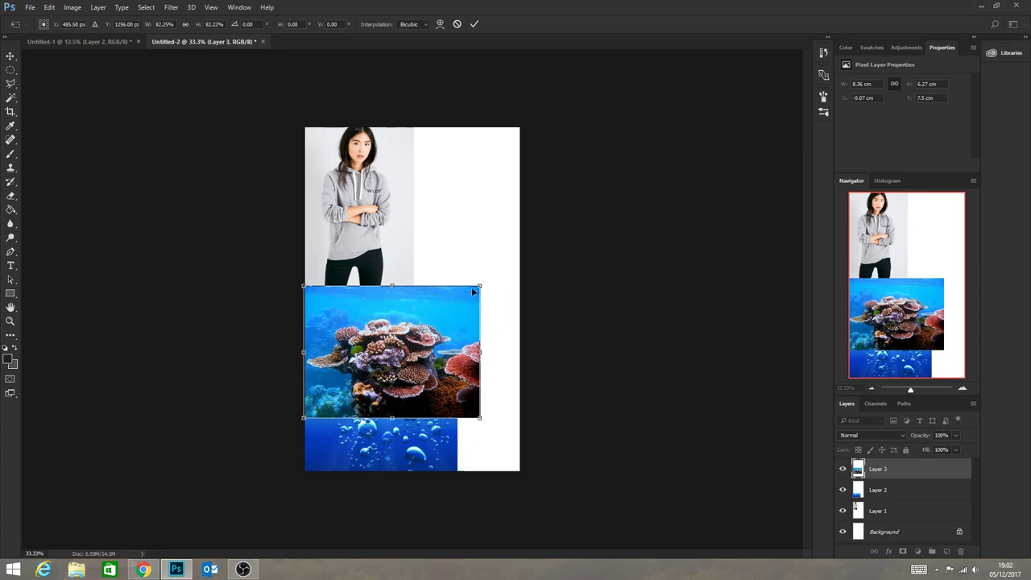
drag(481, 287, 394, 320)
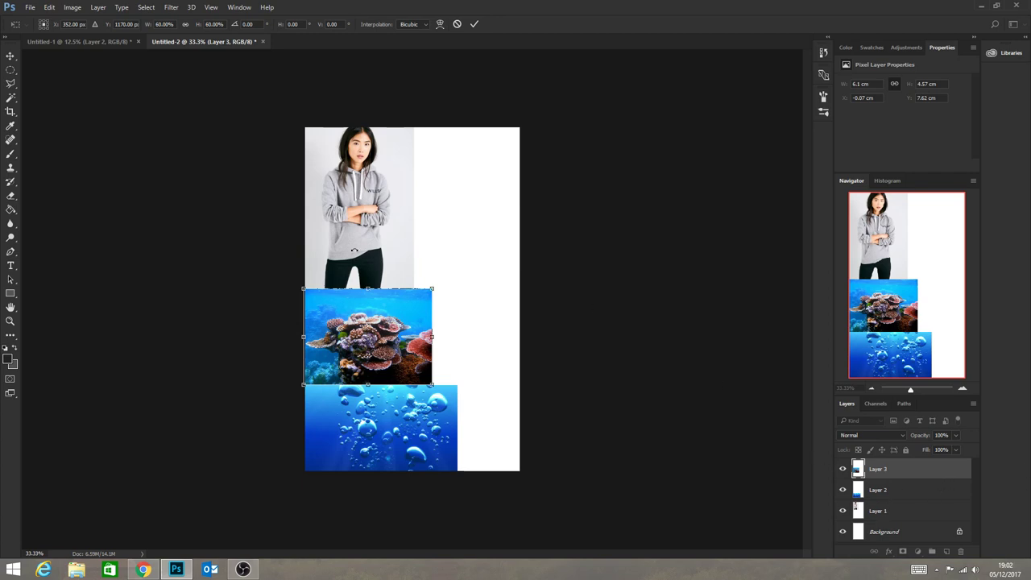
key(Return)
Rearrange the collage with the hoodie photo in the upper-right corner, the bubbles image directly below it, and the coral image in the upper-left corner.
drag(396, 260, 496, 235)
click(898, 514)
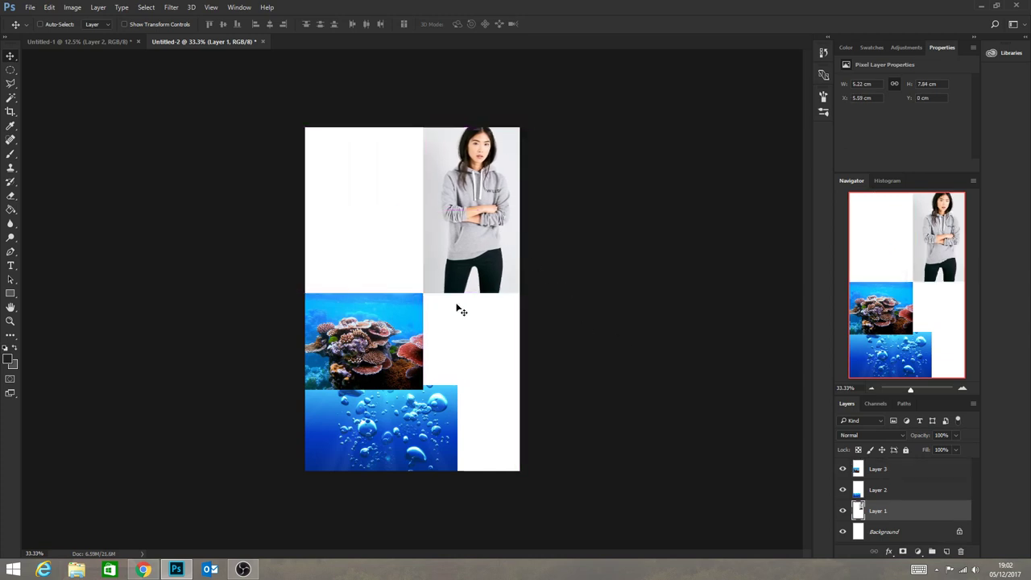
click(913, 494)
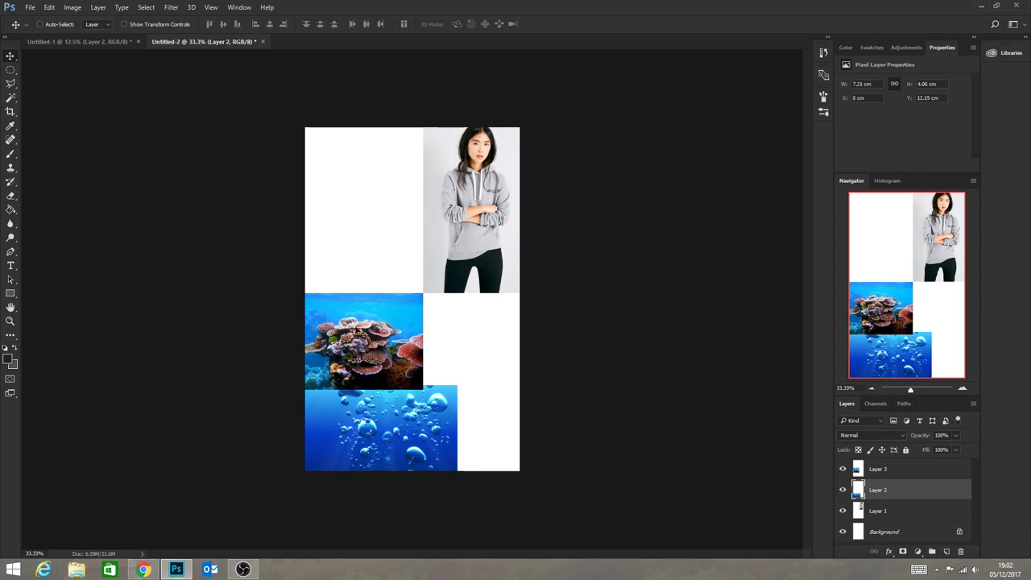
drag(345, 354, 407, 260)
click(878, 470)
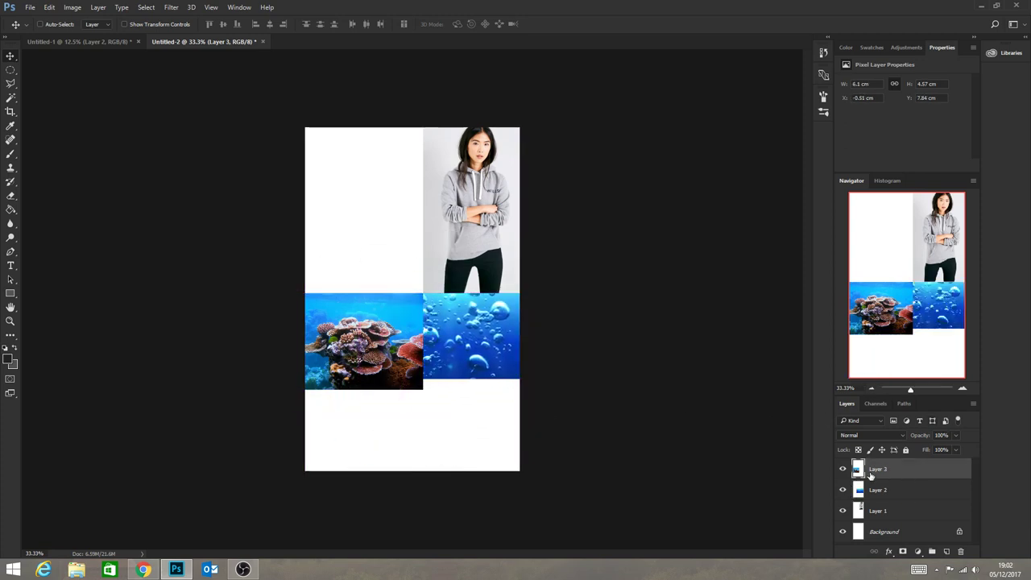
drag(378, 353, 387, 179)
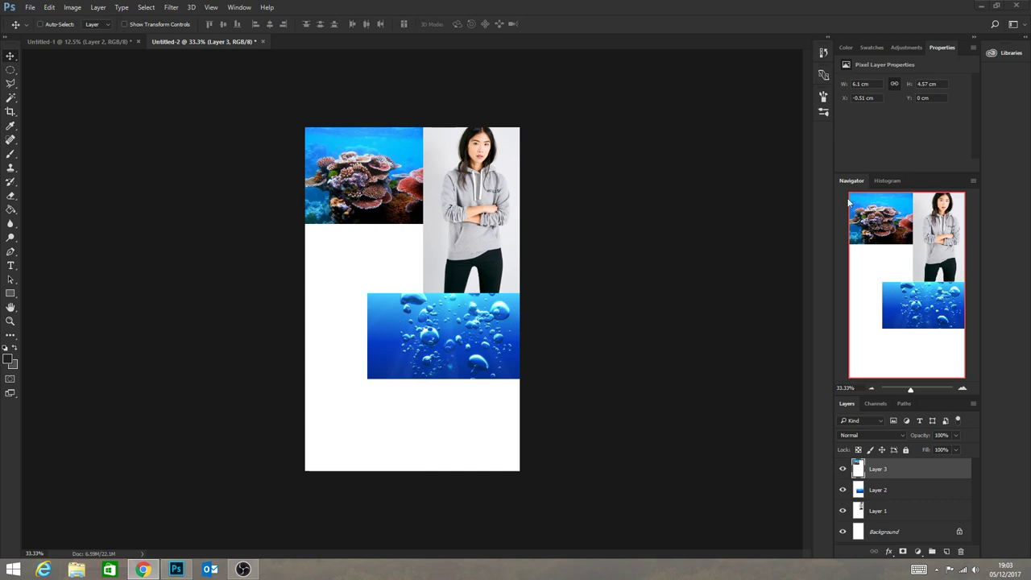
Paste the copied spray cans image below the bubbles and scale it to about 136.6% so it spans the canvas's bottom.
key(ctrl+v)
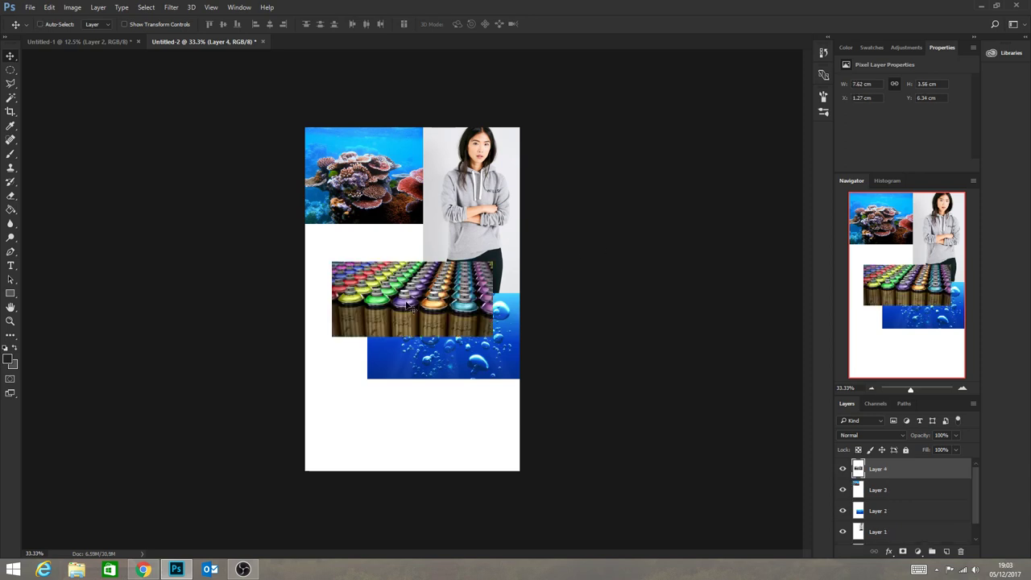
mouse_move(412, 306)
mouse_down()
mouse_move(502, 511)
mouse_move(408, 413)
mouse_move(434, 411)
mouse_up()
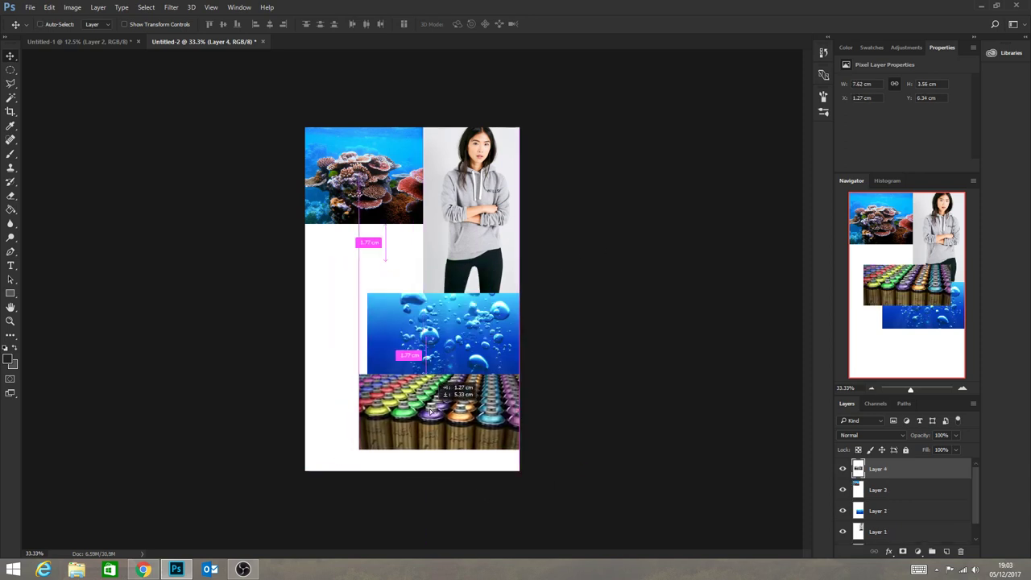
key(ctrl+t)
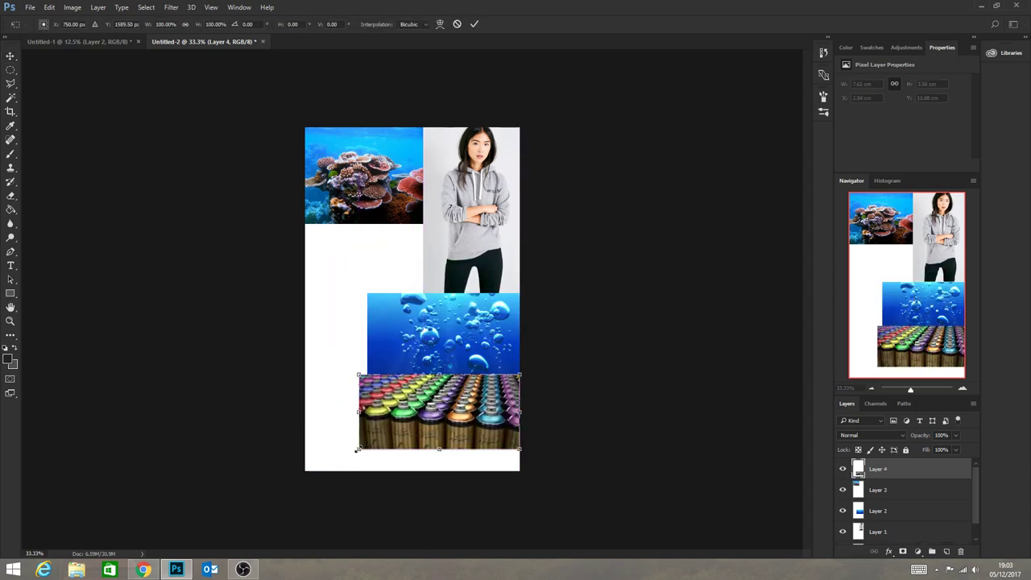
mouse_move(358, 449)
mouse_down()
mouse_move(339, 467)
mouse_move(297, 471)
mouse_up()
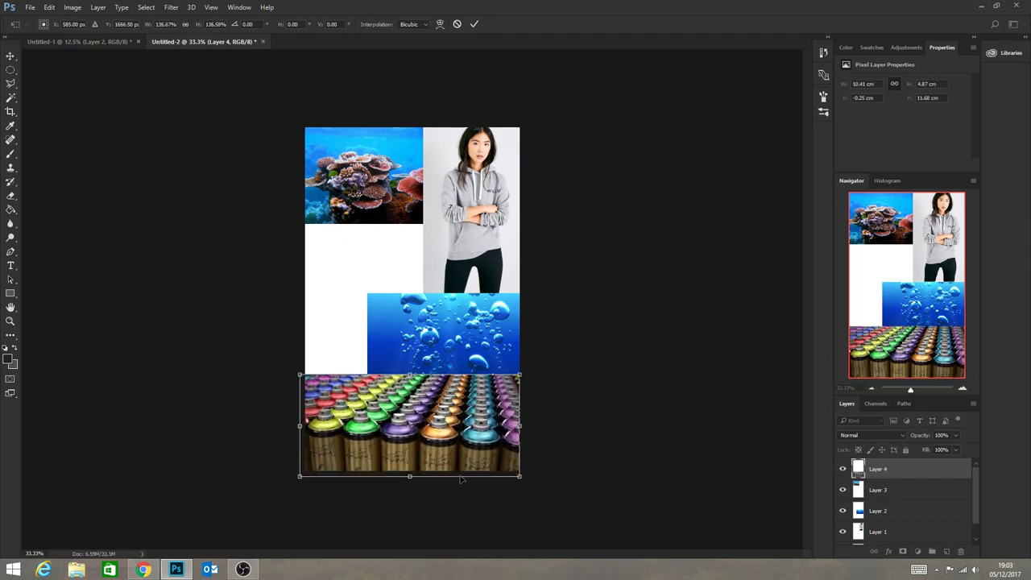
key(Return)
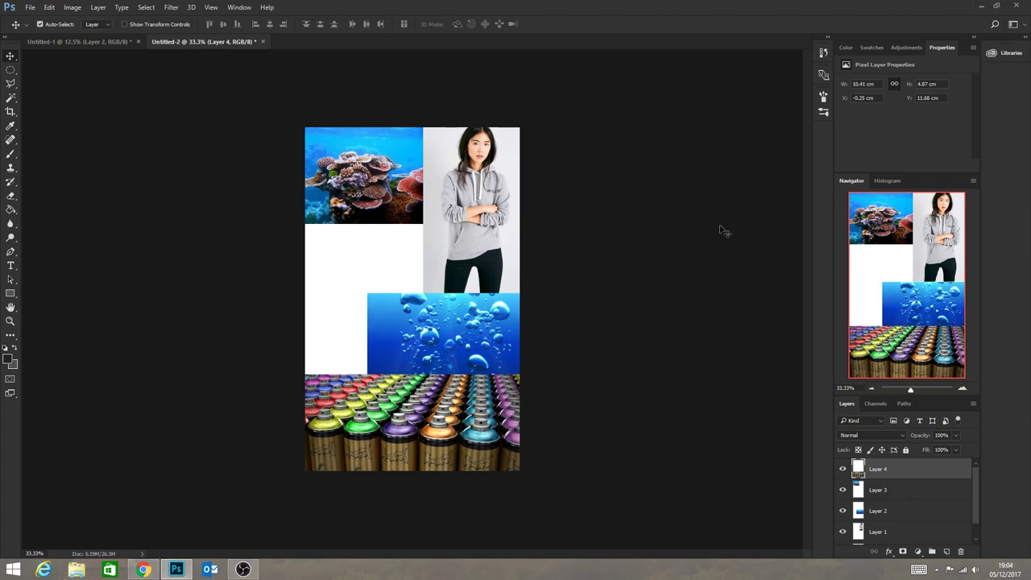
Paste the copied portrait of the woman in the white T-shirt, shrink it to about 5.94 x 4.24 cm, and place it below the coral image.
key(ctrl+v)
key(ctrl+t)
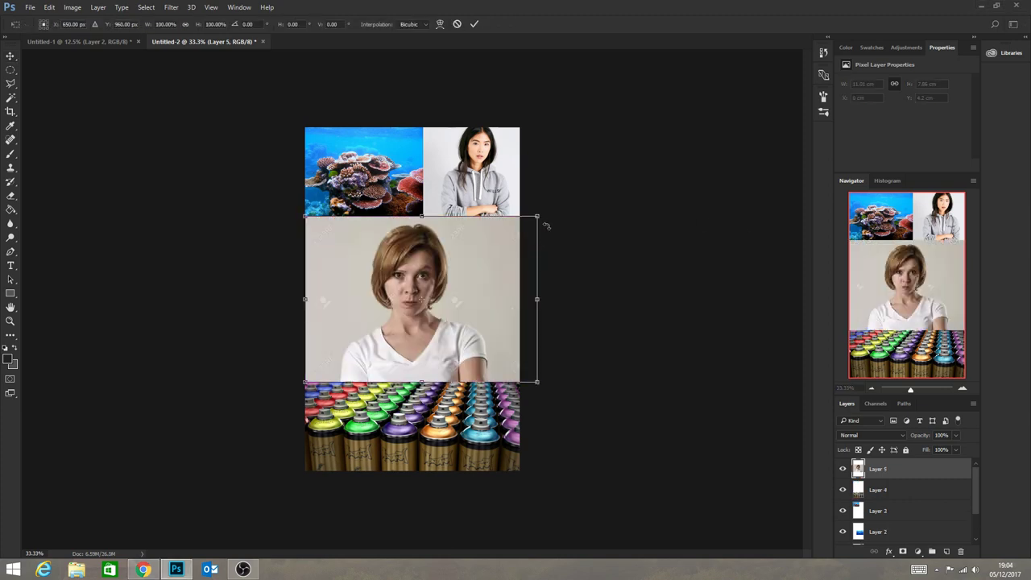
drag(539, 218, 419, 286)
drag(389, 341, 397, 264)
drag(310, 299, 298, 305)
key(Return)
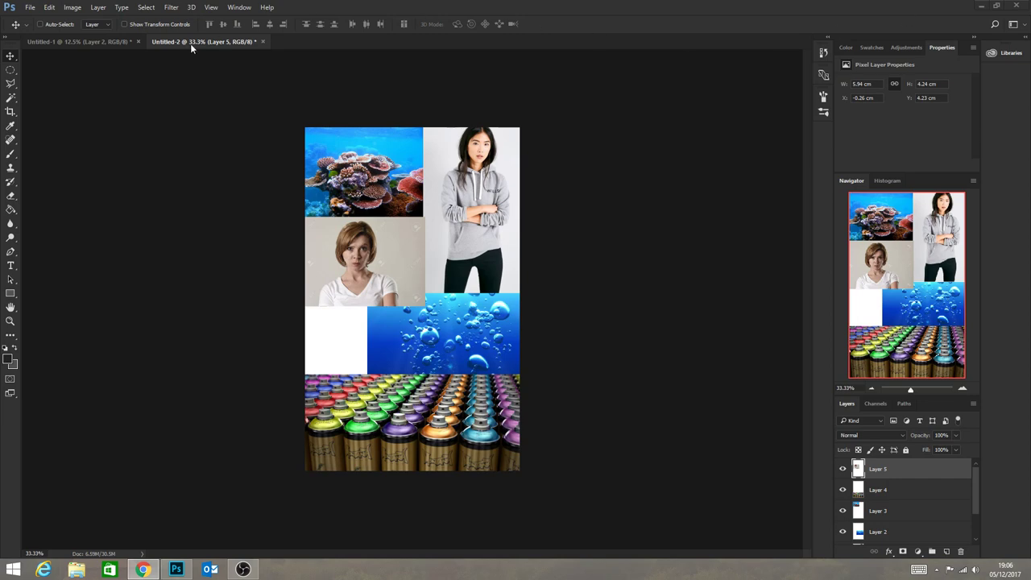
Detach the Untitled-2 collage into its own window off the main screen and delete the "Soon!" lettering layer from Untitled-1.
drag(196, 39, 1029, 95)
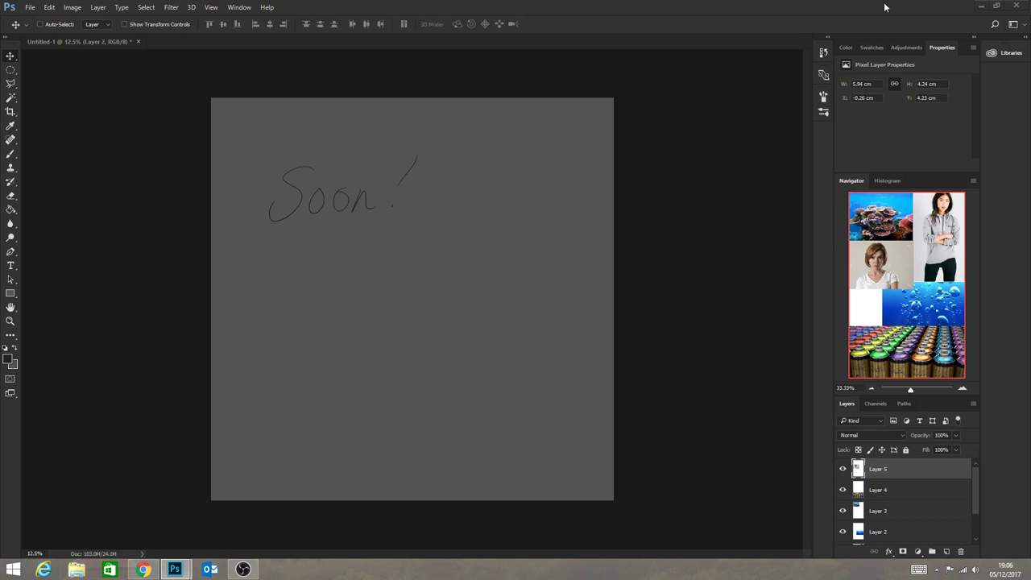
drag(330, 177, 361, 116)
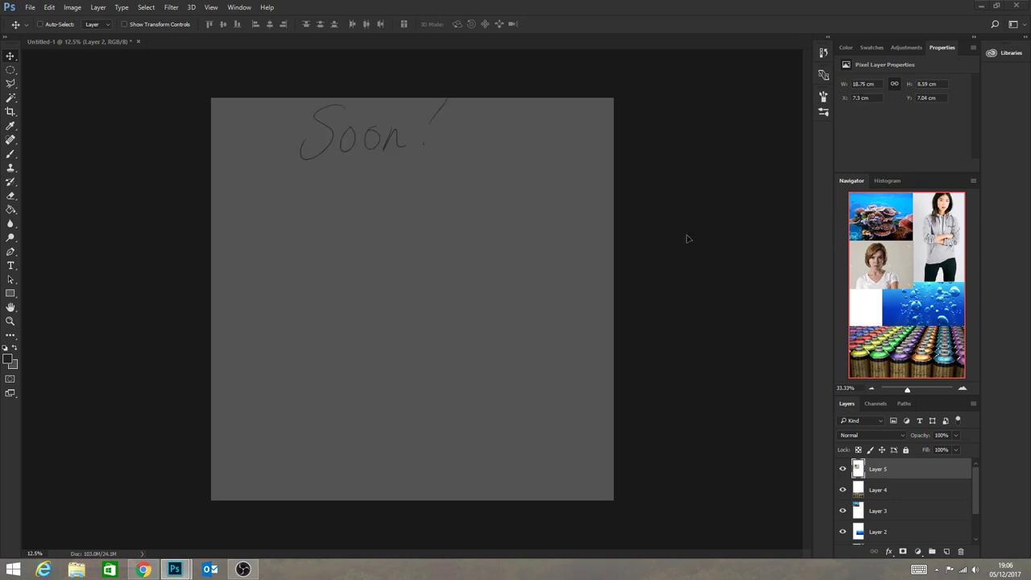
drag(849, 471, 960, 551)
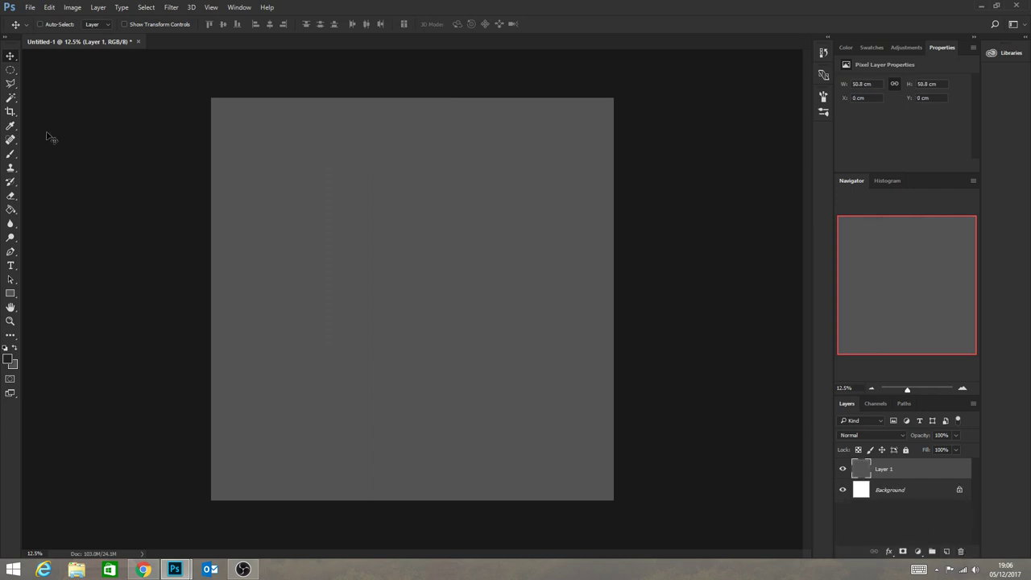
Choose the Brush tool and set the brush size to 48 px.
click(11, 153)
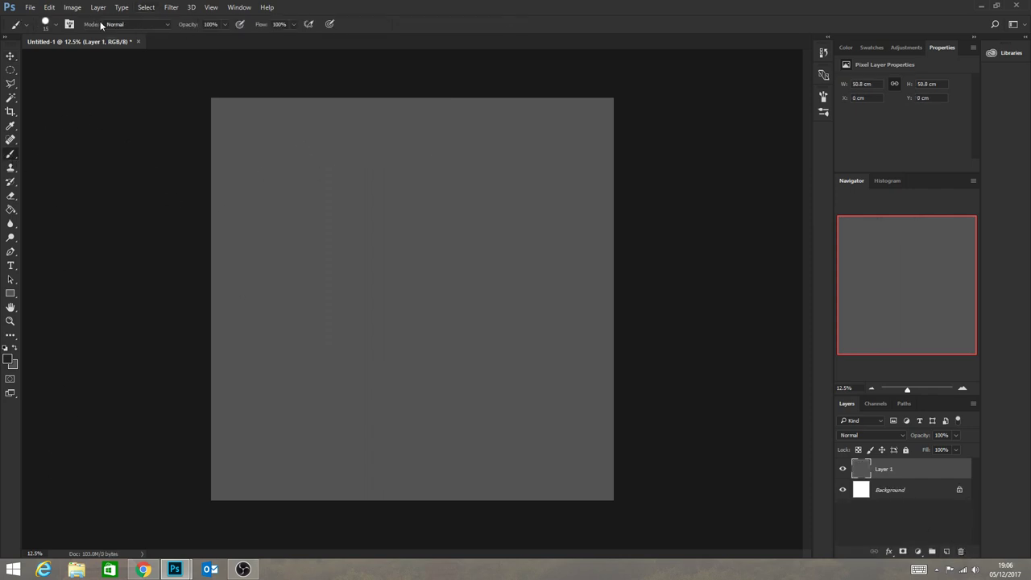
click(56, 25)
drag(65, 62, 77, 62)
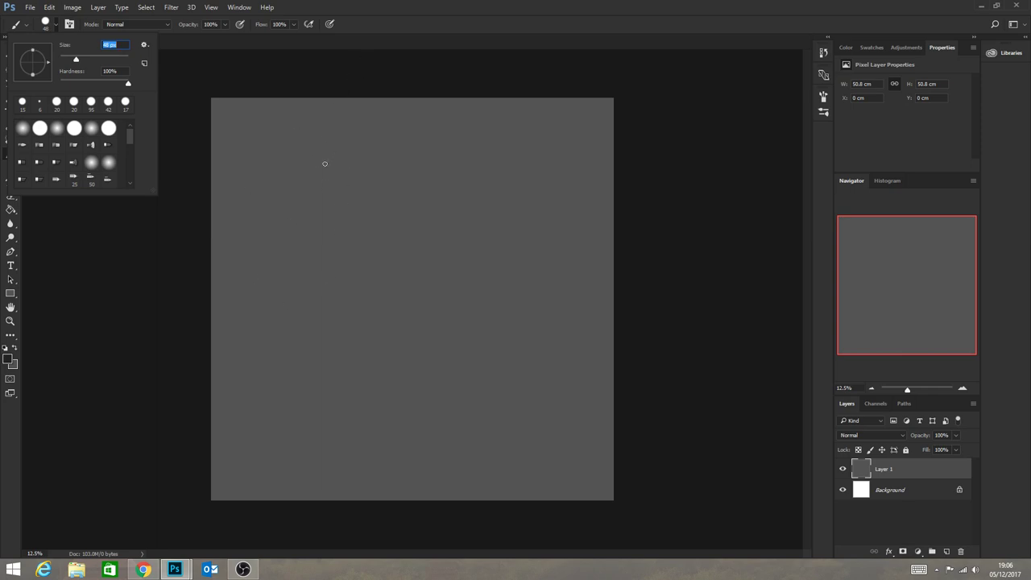
click(340, 121)
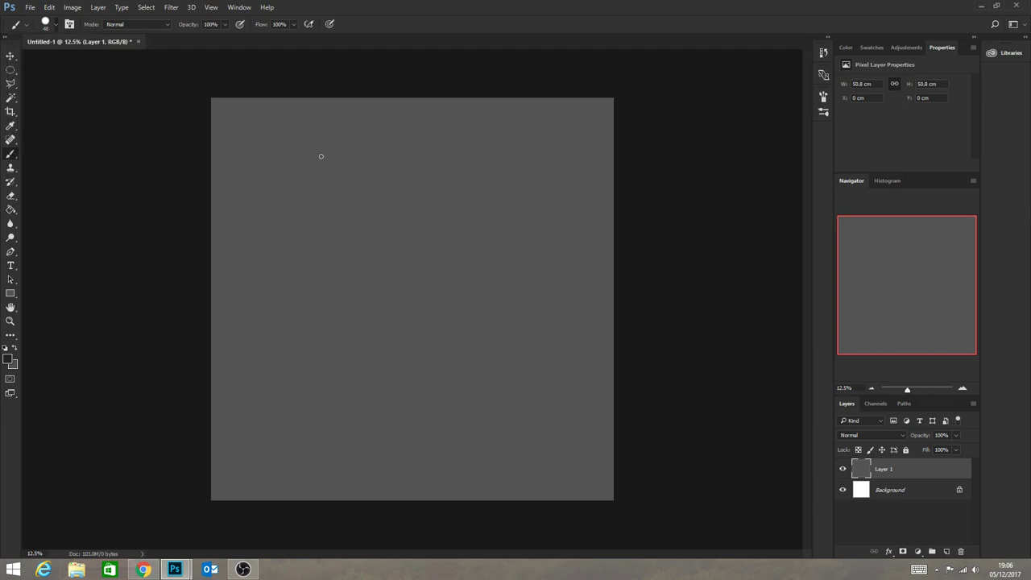
Sketch a column of eight stacked head-sized ovals down the canvas's left part, ending in a short ground line.
mouse_move(320, 154)
mouse_down()
mouse_move(360, 146)
mouse_move(327, 144)
mouse_move(357, 127)
mouse_move(357, 150)
mouse_move(357, 126)
mouse_move(319, 137)
mouse_move(341, 117)
mouse_move(353, 141)
mouse_move(327, 160)
mouse_move(322, 129)
mouse_move(335, 118)
mouse_move(351, 179)
mouse_move(330, 167)
mouse_move(355, 162)
mouse_up()
mouse_move(344, 253)
mouse_down()
mouse_move(323, 224)
mouse_move(350, 226)
mouse_up()
drag(311, 286, 346, 269)
mouse_move(331, 320)
mouse_down()
mouse_move(328, 349)
mouse_move(314, 340)
mouse_move(344, 375)
mouse_move(341, 401)
mouse_up()
drag(331, 445, 323, 437)
mouse_move(343, 446)
mouse_down()
mouse_move(322, 458)
mouse_move(341, 467)
mouse_move(315, 462)
mouse_move(339, 474)
mouse_up()
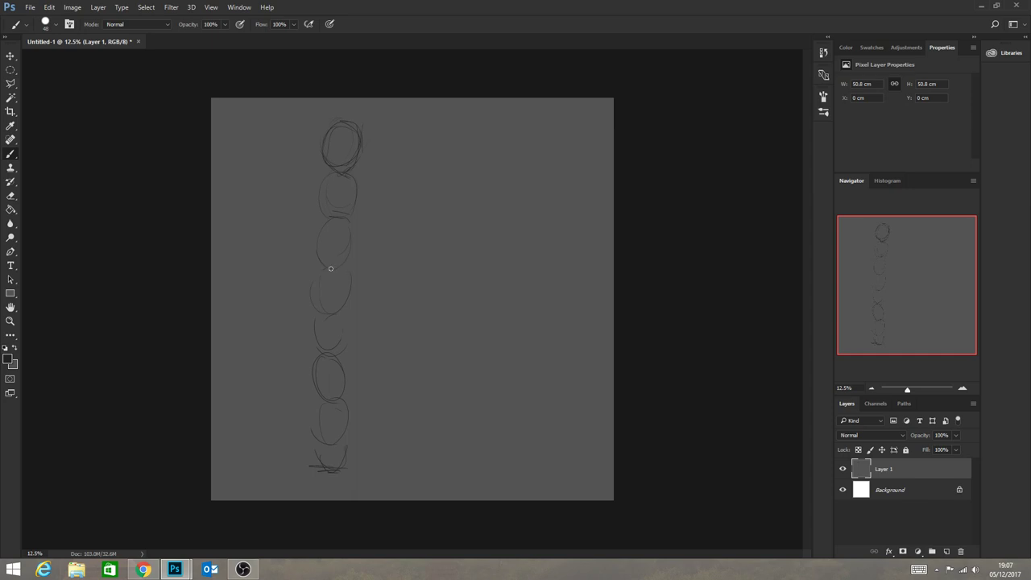
Mark the leg centre line and navel on the oval column and sketch the neck, ribcage and shoulder joints around the upper ovals.
mouse_move(324, 299)
mouse_down()
mouse_move(328, 469)
mouse_move(338, 466)
mouse_up()
drag(331, 264, 330, 272)
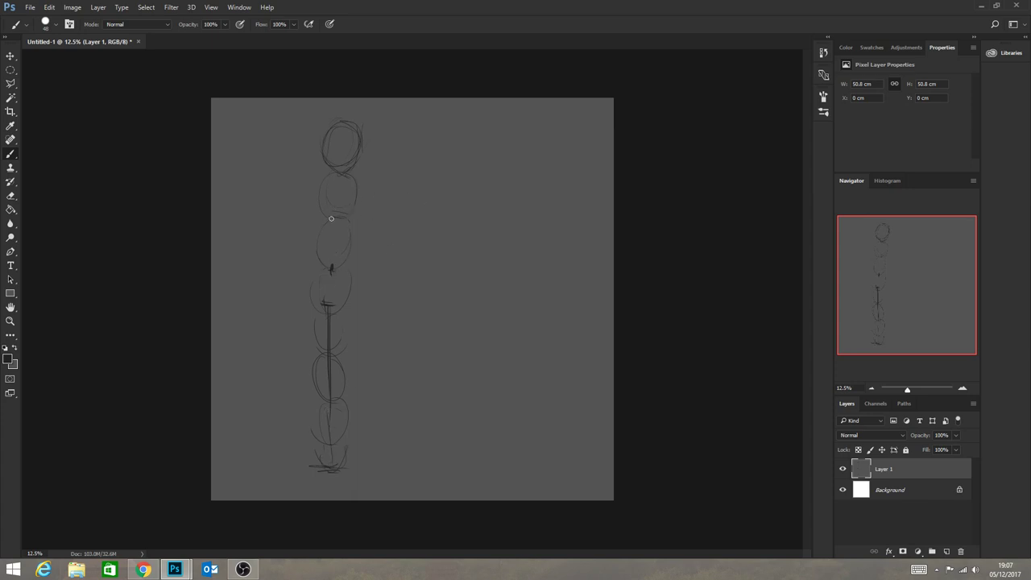
mouse_move(330, 219)
mouse_down()
mouse_move(348, 220)
mouse_move(310, 220)
mouse_move(352, 238)
mouse_up()
drag(364, 192, 333, 177)
drag(315, 235, 310, 203)
mouse_move(311, 183)
mouse_down()
mouse_move(308, 174)
mouse_move(307, 187)
mouse_up()
drag(372, 182, 375, 190)
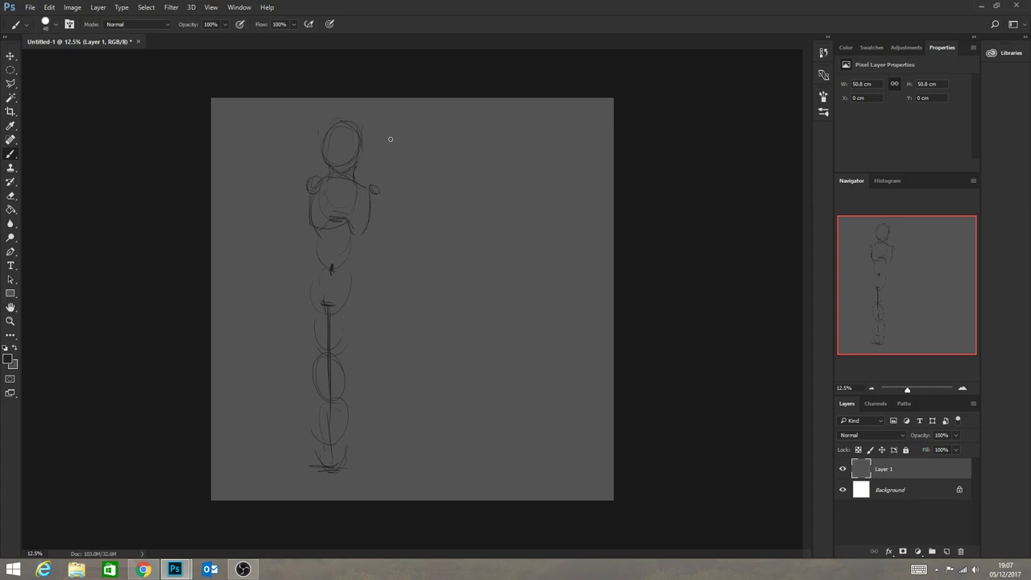
Sketch head-height guide strokes on both sides of the head and block in both arms with loose lines from shoulder to hand.
drag(405, 141, 397, 188)
drag(278, 134, 277, 158)
drag(314, 187, 290, 226)
drag(311, 186, 275, 244)
mouse_move(376, 193)
mouse_down()
mouse_move(384, 283)
mouse_move(386, 250)
mouse_up()
mouse_move(277, 248)
mouse_down()
mouse_move(268, 256)
mouse_move(277, 328)
mouse_up()
drag(278, 283, 280, 321)
drag(380, 286, 376, 313)
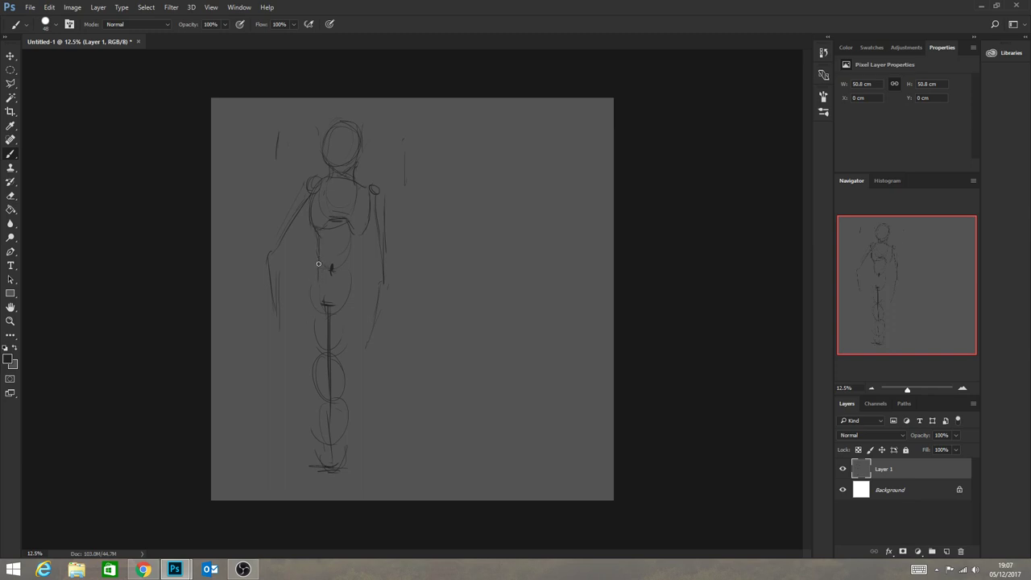
Sketch the waist, pelvis and hips, and draw both legs with knees, calves and feet down to the ground line.
drag(313, 299, 338, 309)
mouse_move(356, 237)
mouse_down()
mouse_move(351, 269)
mouse_move(363, 233)
mouse_move(361, 286)
mouse_move(360, 229)
mouse_move(368, 320)
mouse_move(336, 263)
mouse_move(311, 283)
mouse_move(316, 256)
mouse_move(298, 319)
mouse_up()
drag(311, 281, 319, 276)
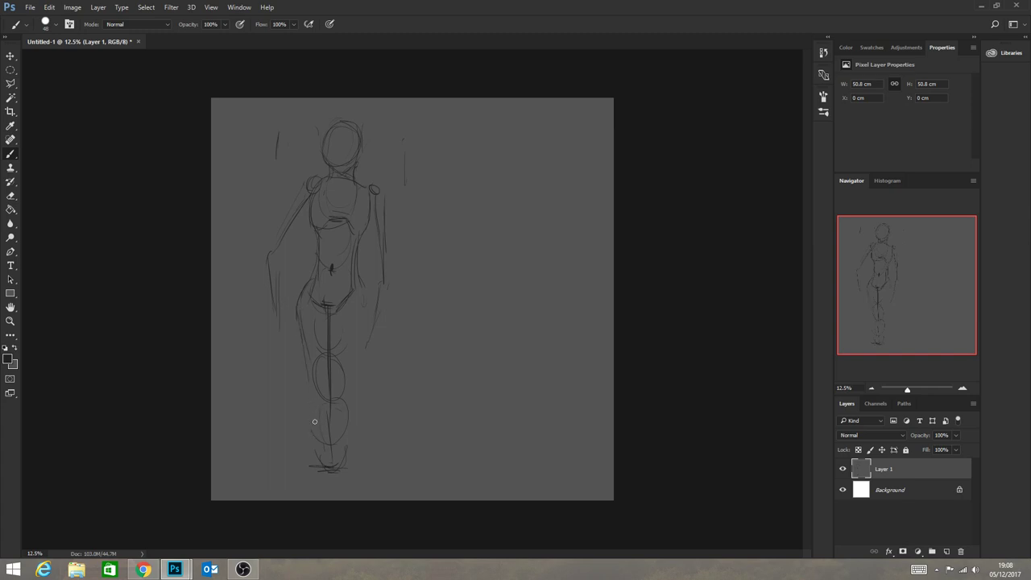
mouse_move(307, 378)
mouse_down()
mouse_move(319, 387)
mouse_move(310, 385)
mouse_up()
mouse_move(359, 335)
mouse_down()
mouse_move(349, 393)
mouse_move(348, 378)
mouse_move(314, 391)
mouse_move(322, 397)
mouse_move(310, 384)
mouse_move(319, 449)
mouse_move(317, 440)
mouse_move(327, 473)
mouse_up()
mouse_move(351, 392)
mouse_down()
mouse_move(341, 451)
mouse_move(355, 475)
mouse_move(329, 466)
mouse_move(331, 443)
mouse_move(339, 479)
mouse_up()
drag(352, 377, 361, 316)
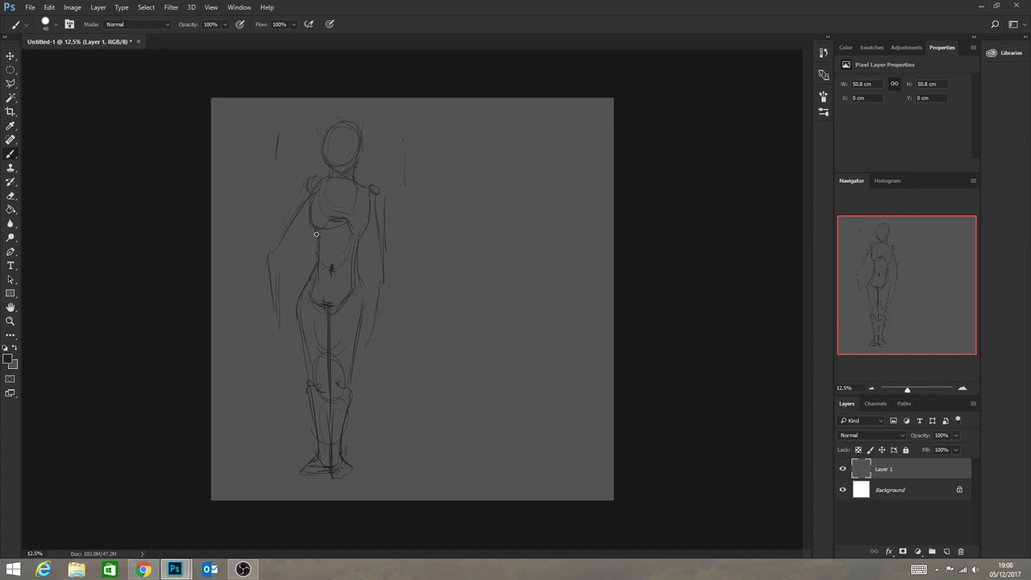
Strengthen the torso contours and underside of the chest, and redraw the neck and head outline with darker strokes.
drag(310, 221, 311, 267)
drag(361, 242, 360, 270)
mouse_move(370, 212)
mouse_down()
mouse_move(323, 192)
mouse_move(282, 232)
mouse_move(310, 223)
mouse_up()
drag(331, 167, 320, 181)
drag(360, 290, 362, 305)
mouse_move(329, 160)
mouse_down()
mouse_move(341, 125)
mouse_move(356, 157)
mouse_move(332, 131)
mouse_move(351, 168)
mouse_up()
mouse_move(356, 132)
mouse_down()
mouse_move(350, 166)
mouse_move(341, 125)
mouse_move(343, 172)
mouse_move(345, 122)
mouse_up()
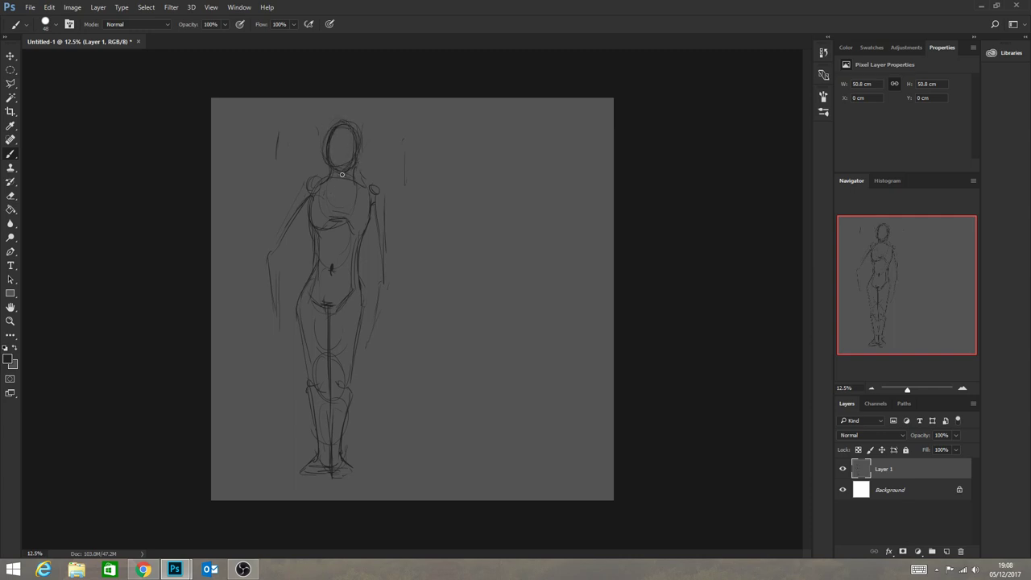
Define the neck, collar and chest shapes, and thicken the arm on the canvas's right-hand side from shoulder to hand.
mouse_move(335, 168)
mouse_down()
mouse_move(356, 185)
mouse_move(320, 180)
mouse_move(373, 190)
mouse_move(311, 177)
mouse_move(346, 202)
mouse_move(324, 187)
mouse_move(315, 217)
mouse_up()
mouse_move(364, 187)
mouse_down()
mouse_move(352, 231)
mouse_move(340, 192)
mouse_move(364, 205)
mouse_move(356, 226)
mouse_move(324, 219)
mouse_move(372, 208)
mouse_move(384, 194)
mouse_move(364, 187)
mouse_move(389, 203)
mouse_move(384, 231)
mouse_move(371, 216)
mouse_move(377, 266)
mouse_up()
drag(371, 217, 384, 282)
mouse_move(389, 207)
mouse_down()
mouse_move(386, 271)
mouse_move(366, 339)
mouse_up()
drag(377, 292, 365, 347)
drag(295, 219, 277, 246)
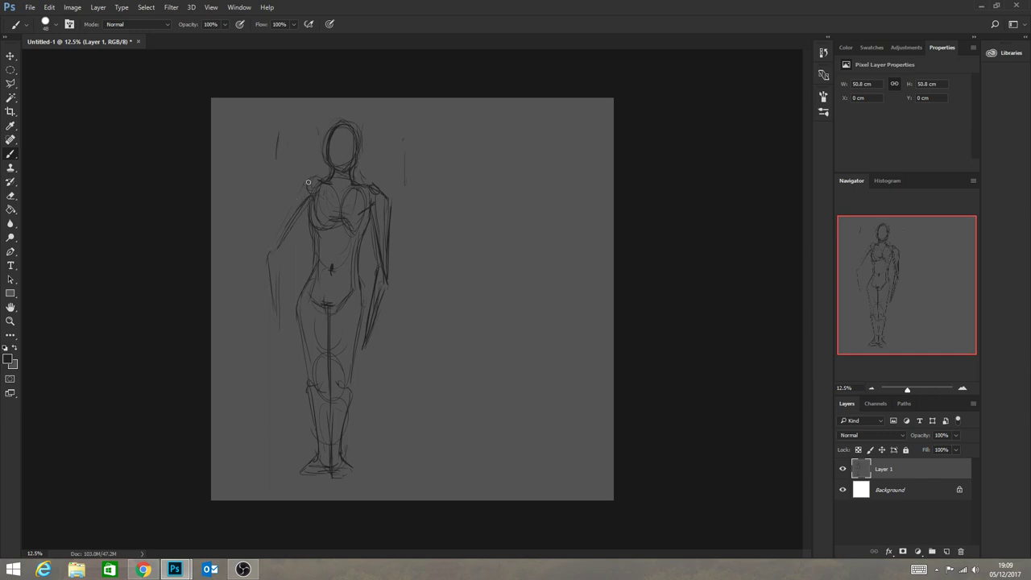
Build up the arm on the figure's left-hand side with double contours and shape both hands.
drag(306, 179, 272, 245)
drag(309, 203, 287, 240)
mouse_move(317, 186)
mouse_down()
mouse_move(304, 181)
mouse_move(270, 249)
mouse_move(281, 328)
mouse_move(280, 287)
mouse_up()
mouse_move(365, 312)
mouse_down()
mouse_move(373, 318)
mouse_move(364, 333)
mouse_move(378, 309)
mouse_move(367, 334)
mouse_up()
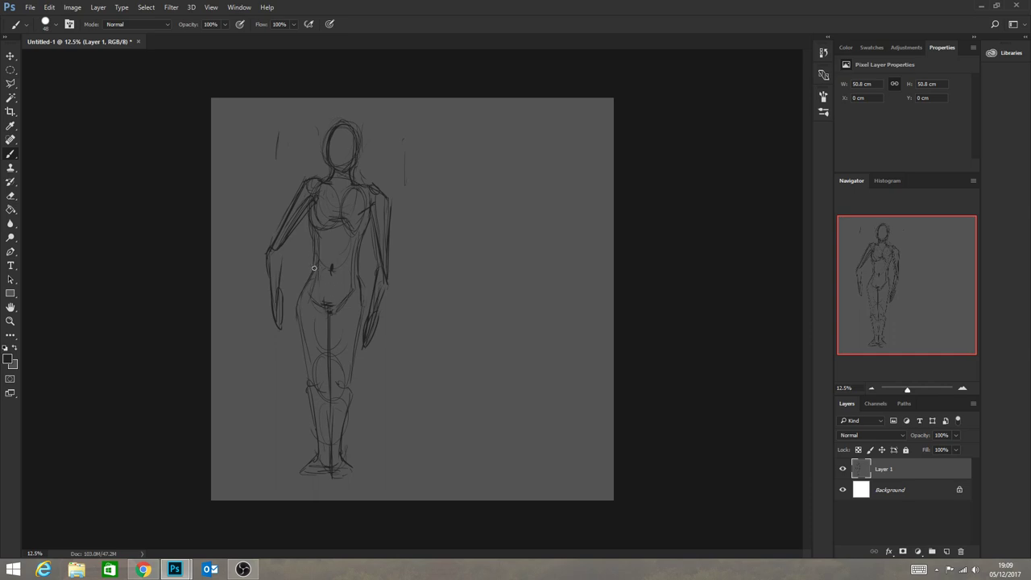
Darken the hip and outer thigh contours on both sides, from the waist down to the knees.
mouse_move(313, 253)
mouse_down()
mouse_move(296, 310)
mouse_move(301, 341)
mouse_up()
drag(306, 281, 314, 397)
drag(358, 256, 354, 371)
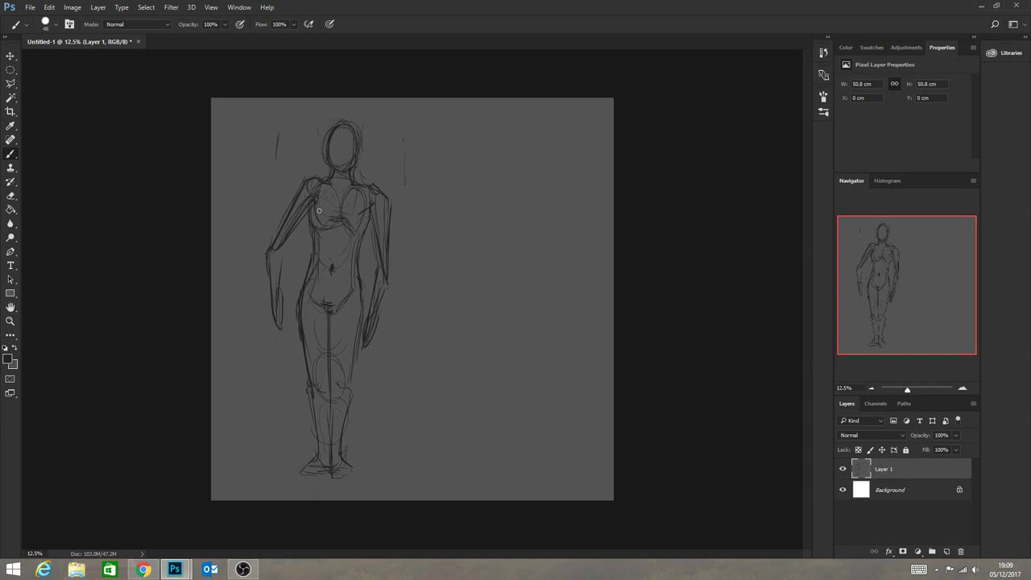
Reinforce the ribcage sides, add abdomen marks below the chest, and refine the inner thigh and lower leg lines.
drag(316, 203, 312, 236)
mouse_move(369, 220)
mouse_down()
mouse_move(347, 248)
mouse_move(326, 239)
mouse_move(339, 234)
mouse_up()
drag(375, 213, 377, 264)
drag(322, 344, 323, 390)
drag(315, 416, 319, 448)
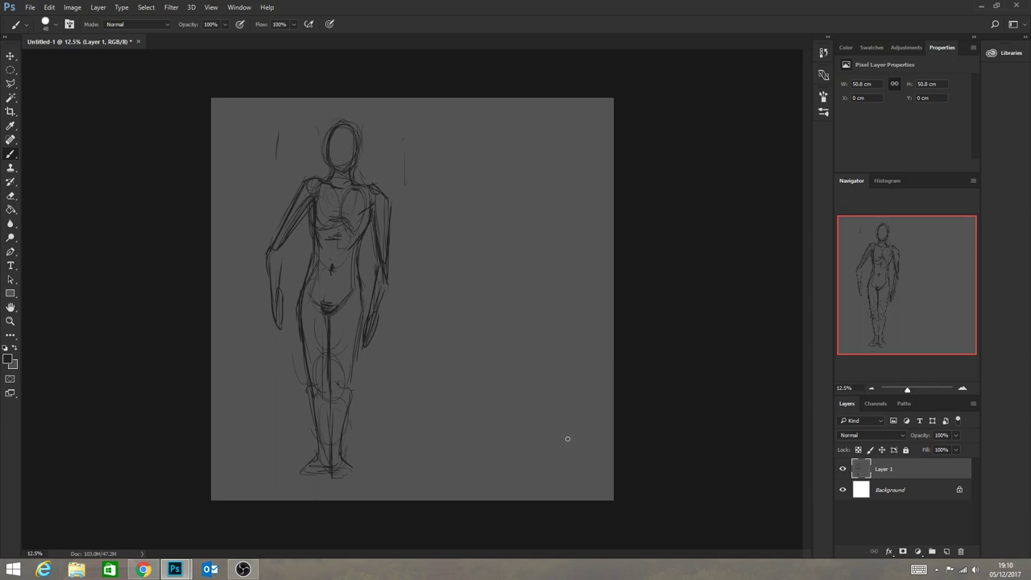
Try to shrink the head and torso, selected with the Lasso tool, to about 91% with Free Transform.
click(11, 70)
click(11, 86)
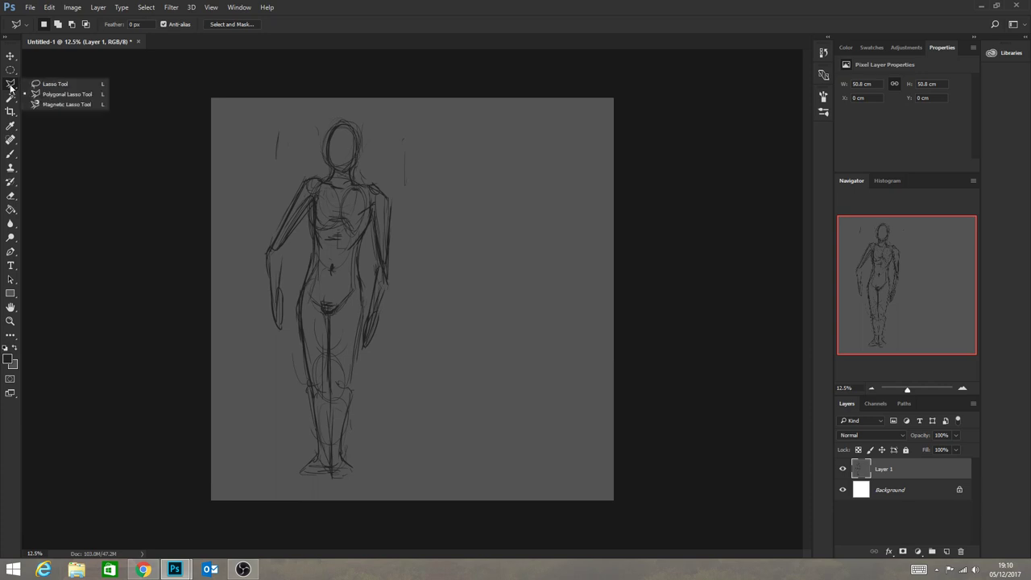
click(58, 84)
mouse_move(312, 163)
mouse_down()
mouse_move(302, 251)
mouse_move(323, 273)
mouse_move(361, 279)
mouse_move(381, 178)
mouse_move(361, 171)
mouse_move(369, 121)
mouse_move(341, 105)
mouse_move(311, 163)
mouse_up()
key(ctrl+t)
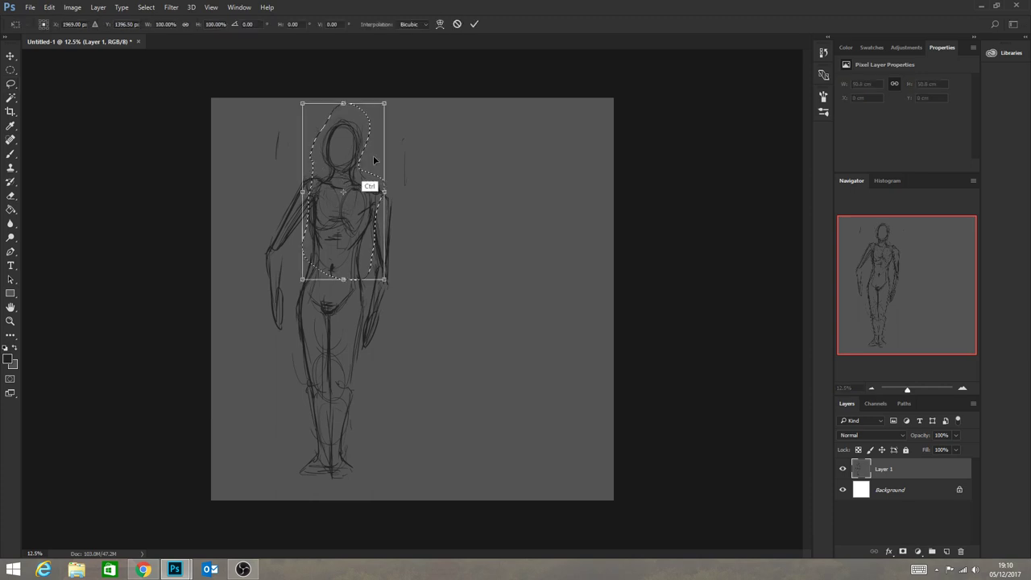
drag(380, 107, 374, 120)
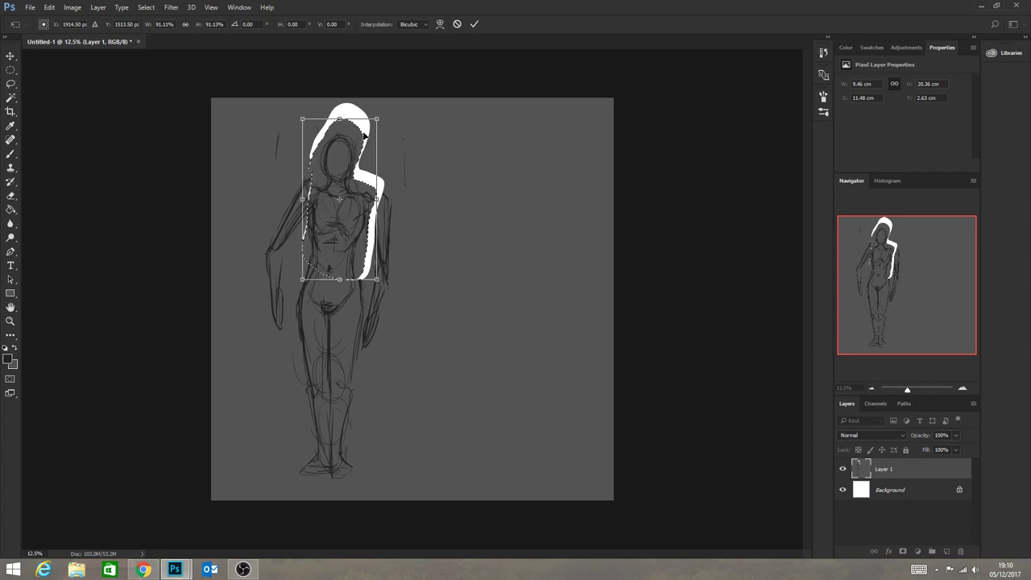
key(ctrl+z)
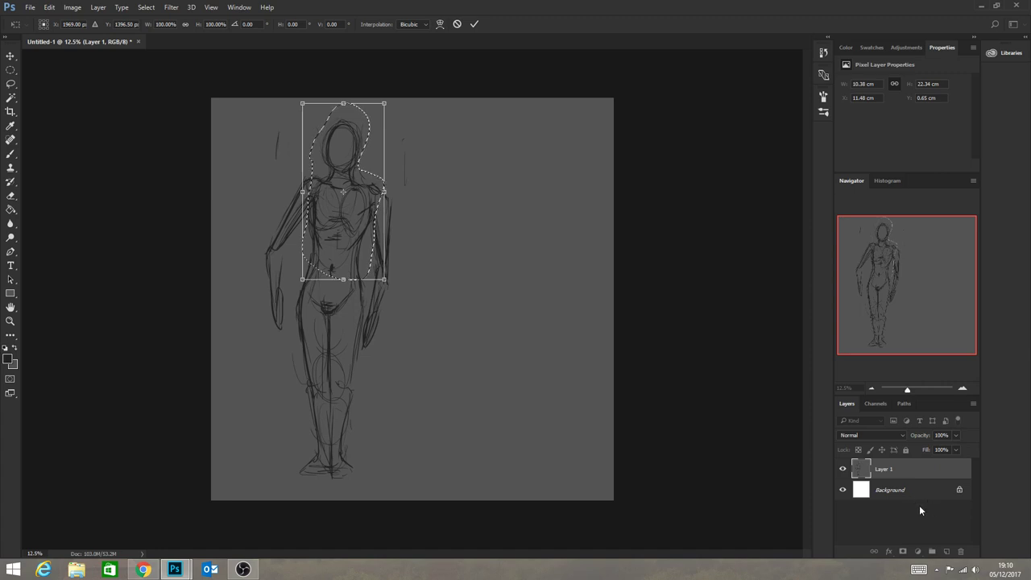
key(Escape)
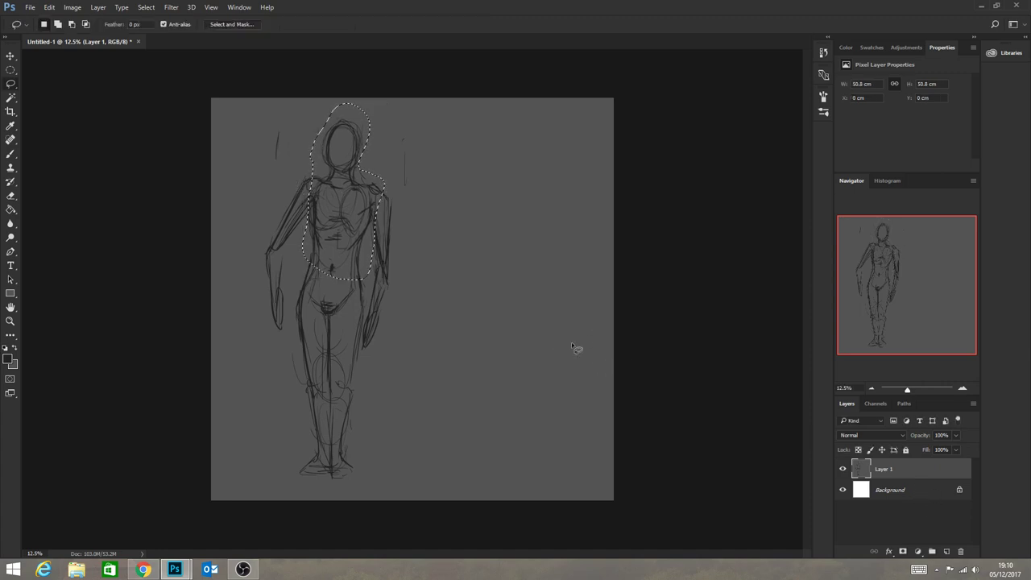
Deselect the figure and fill the Background layer with the grey foreground colour using the Paint Bucket.
click(11, 209)
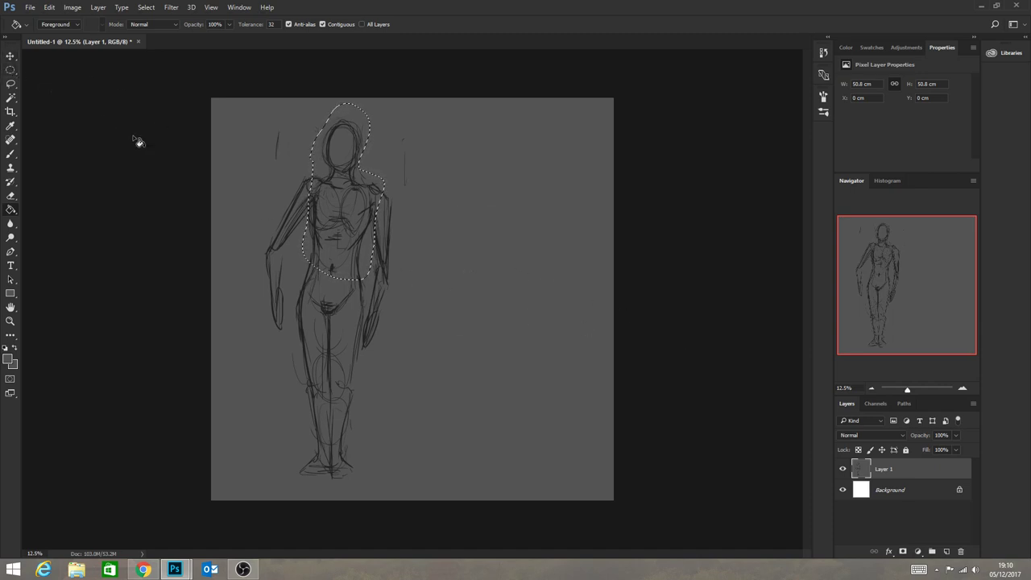
key(m)
key(ctrl+d)
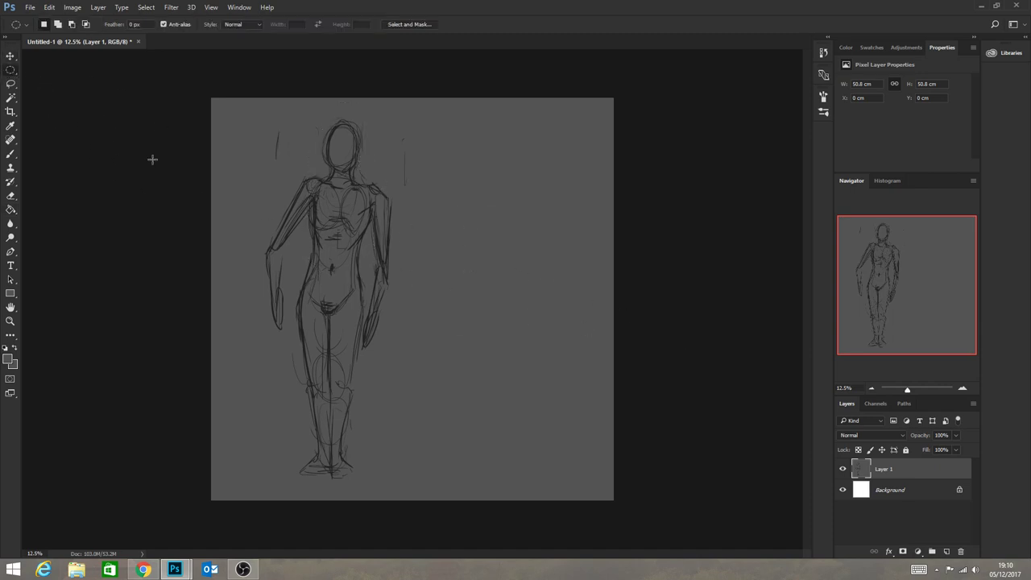
click(876, 493)
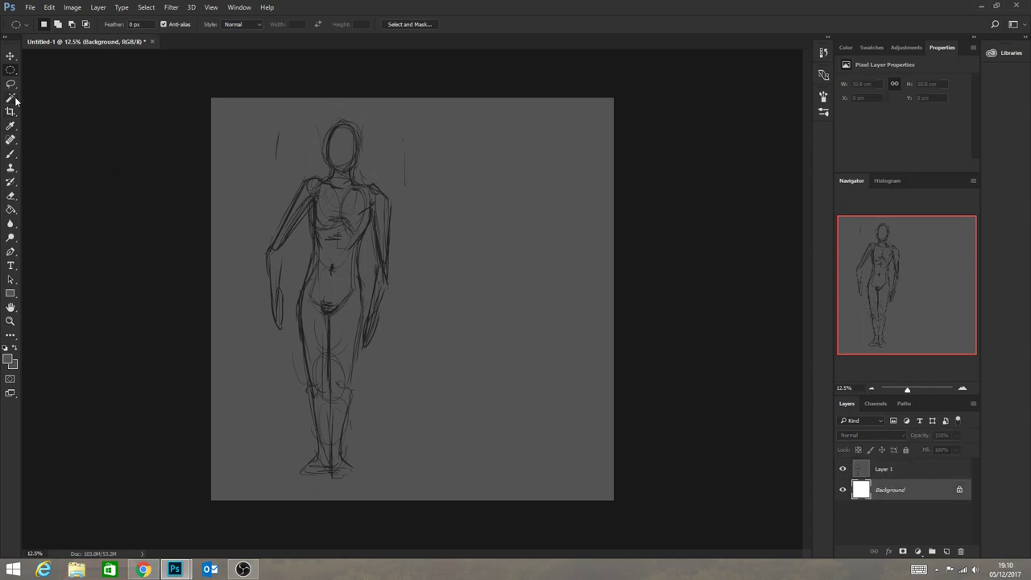
click(11, 209)
click(271, 132)
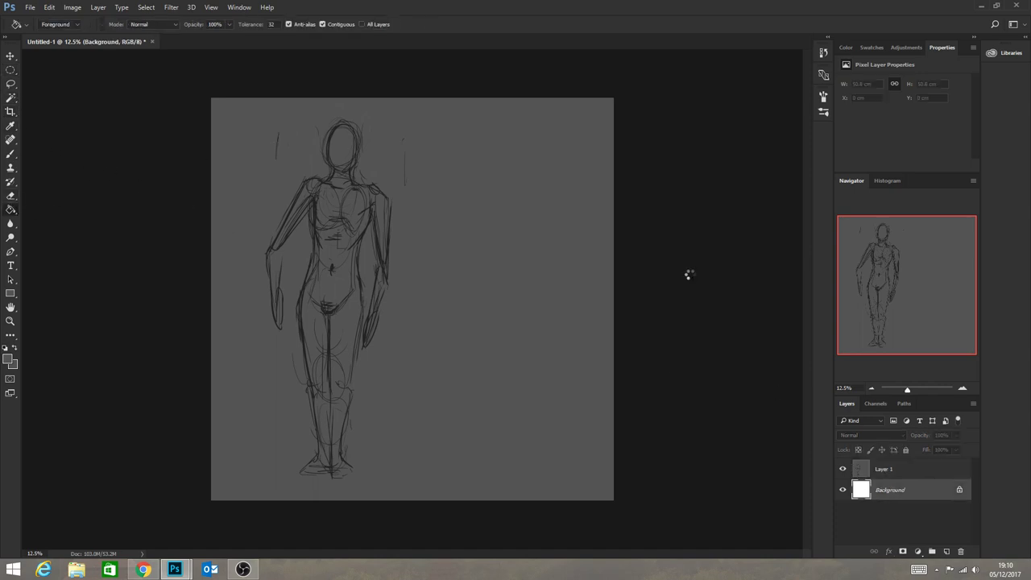
Select the head and upper torso on Layer 1 with a freehand Lasso outline.
click(881, 470)
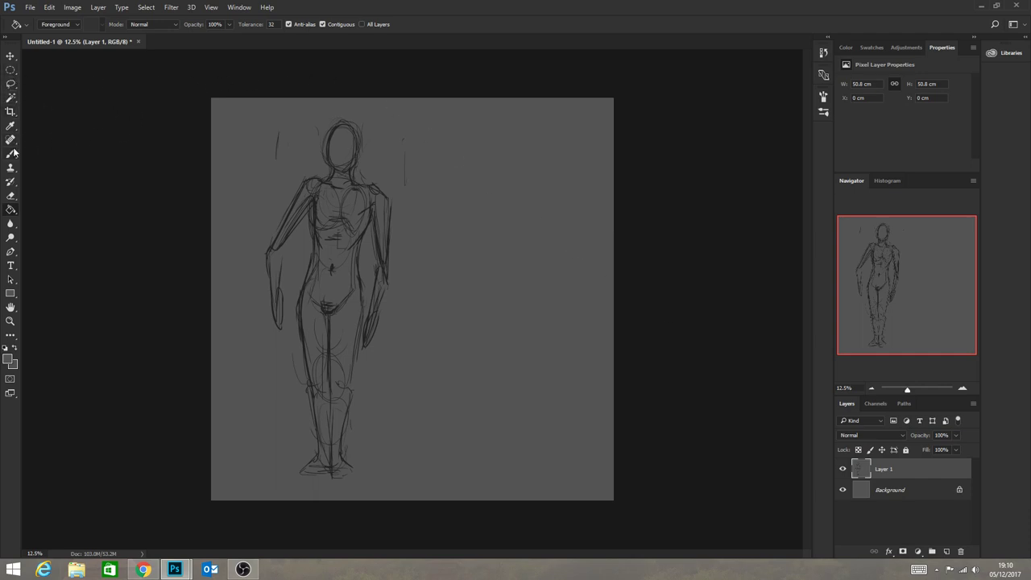
click(11, 71)
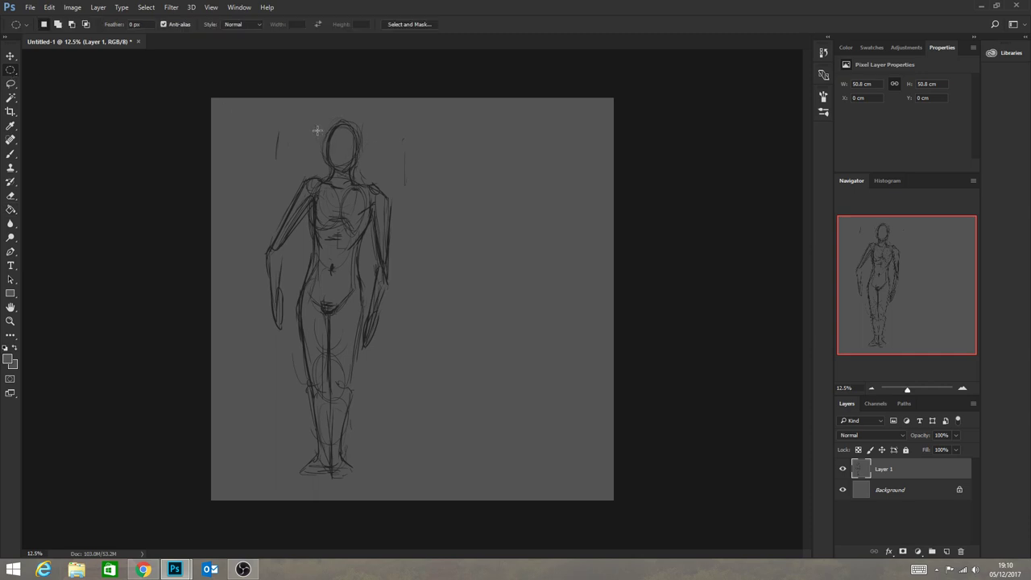
mouse_move(317, 132)
mouse_down()
mouse_move(310, 175)
mouse_move(313, 163)
mouse_up()
click(299, 149)
click(10, 85)
click(10, 84)
mouse_move(314, 127)
mouse_down()
mouse_move(308, 242)
mouse_move(329, 260)
mouse_move(356, 260)
mouse_move(374, 244)
mouse_move(380, 173)
mouse_move(368, 138)
mouse_move(337, 108)
mouse_move(304, 144)
mouse_move(374, 120)
mouse_up()
Try to scale the selected head and upper torso to about 91% and reposition them over the body.
key(ctrl+t)
mouse_move(355, 178)
mouse_down()
mouse_move(367, 165)
mouse_move(358, 182)
mouse_up()
key(ctrl)
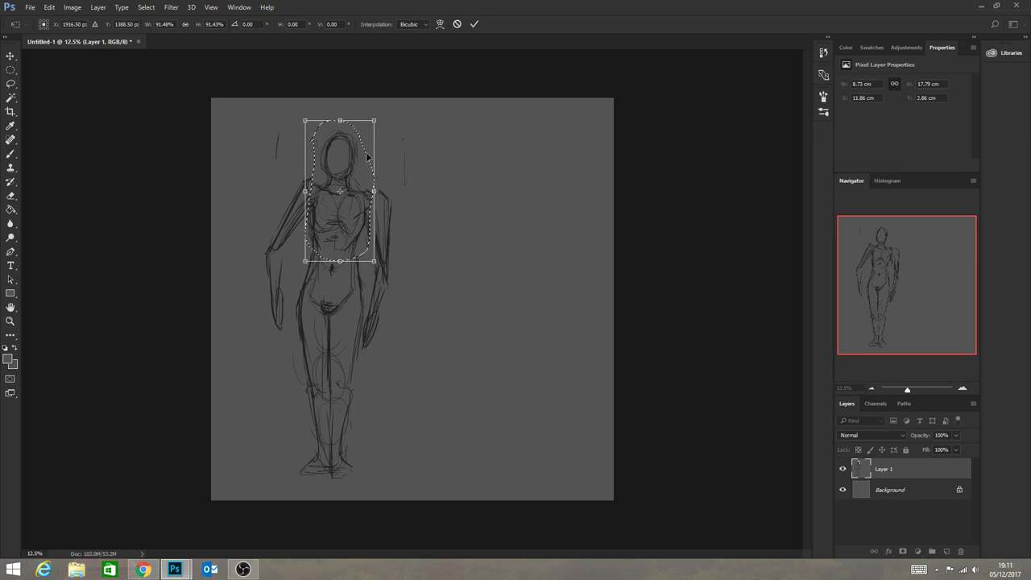
key(ctrl+z)
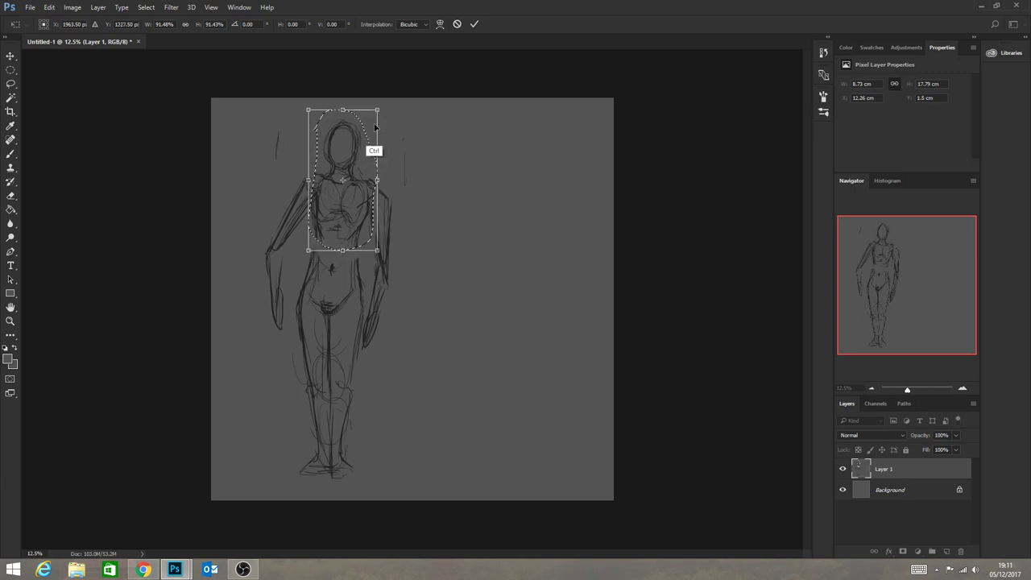
key(ctrl+alt)
key(Return)
key(l)
key(ctrl+z)
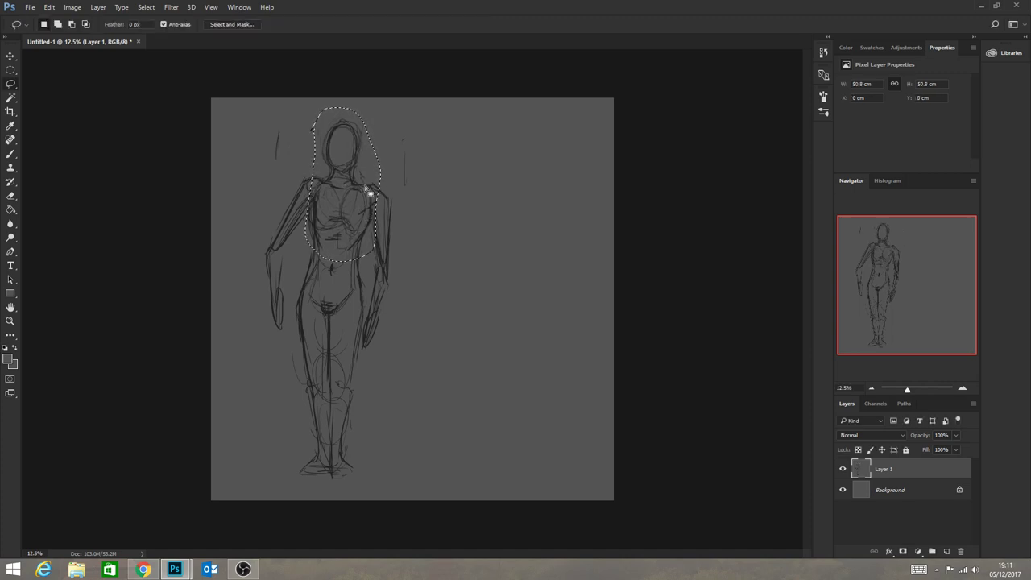
Scale the selected head and upper torso to about 95%, shift them slightly upward, and clear the selection.
key(ctrl+t)
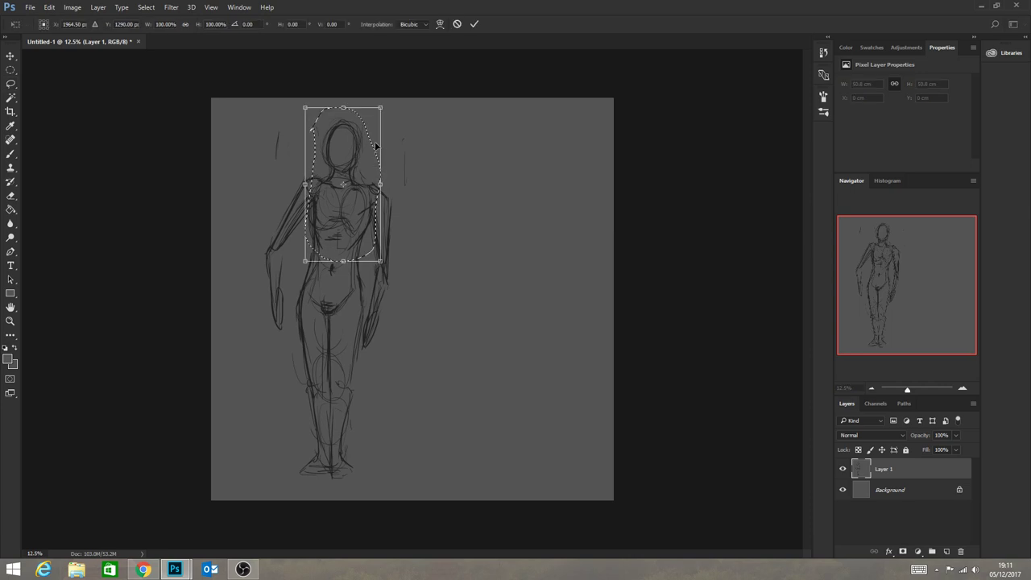
drag(381, 107, 376, 115)
mouse_move(358, 200)
mouse_down()
mouse_move(356, 189)
mouse_move(354, 197)
mouse_up()
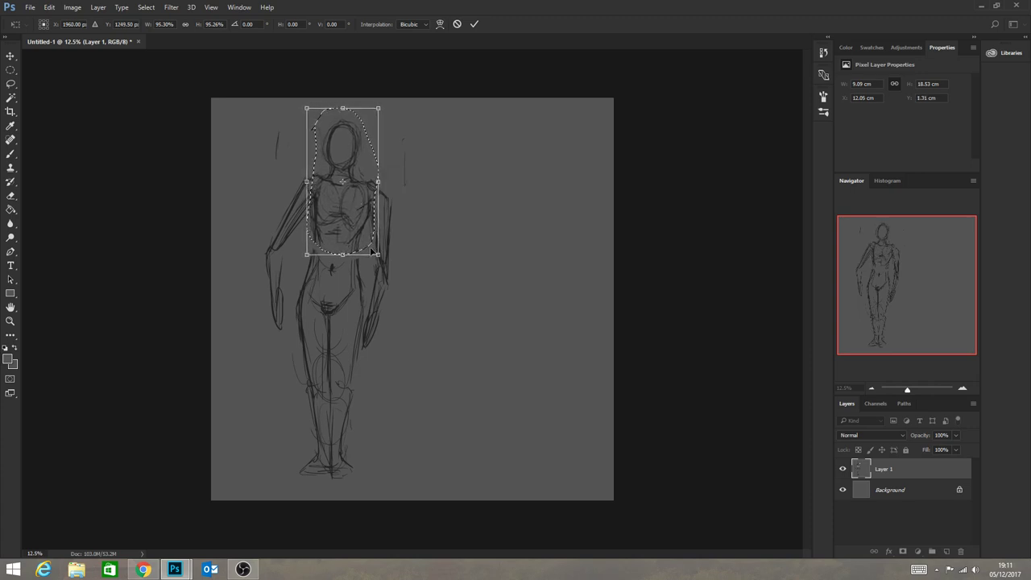
key(Return)
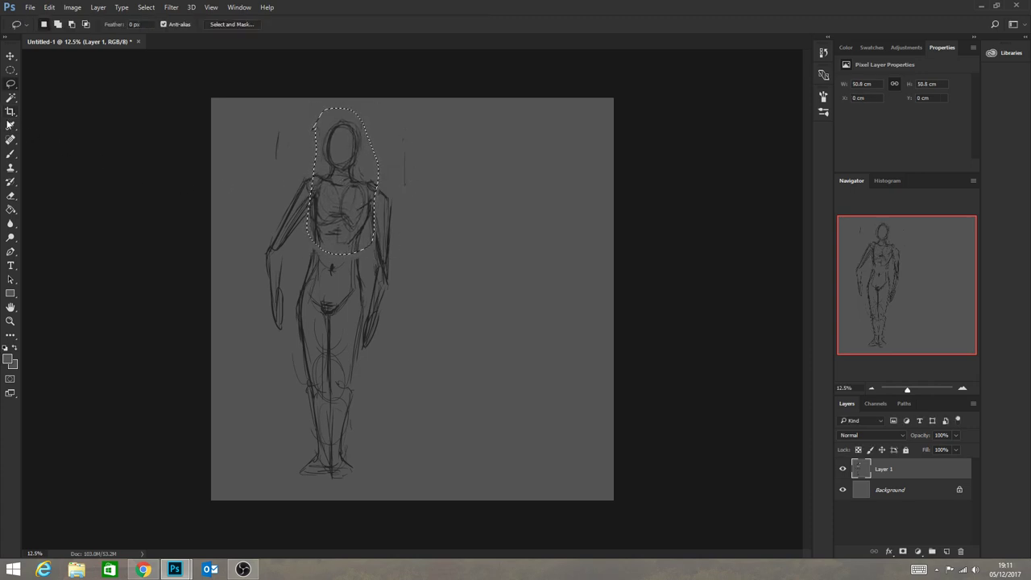
key(m)
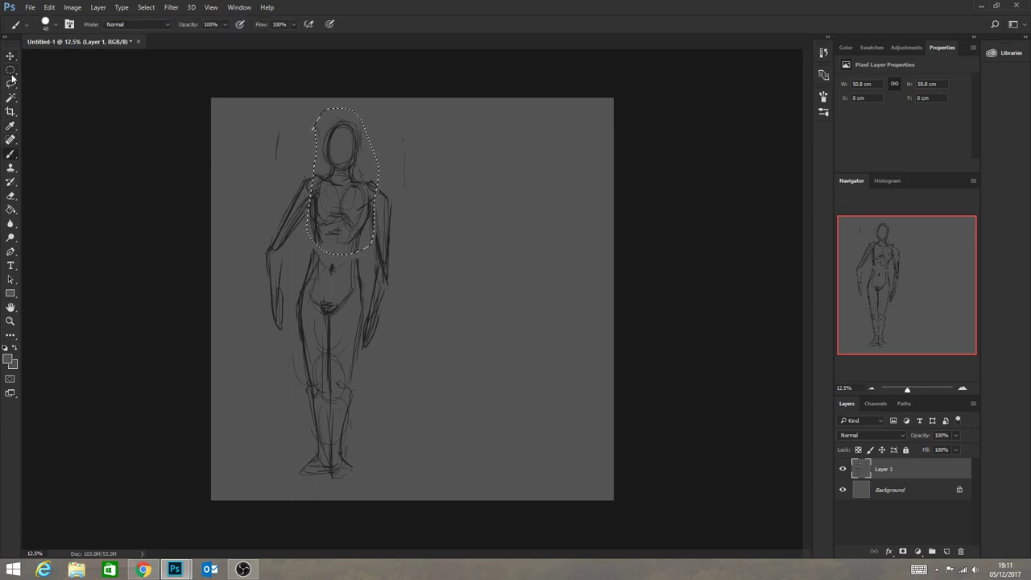
key(ctrl+d)
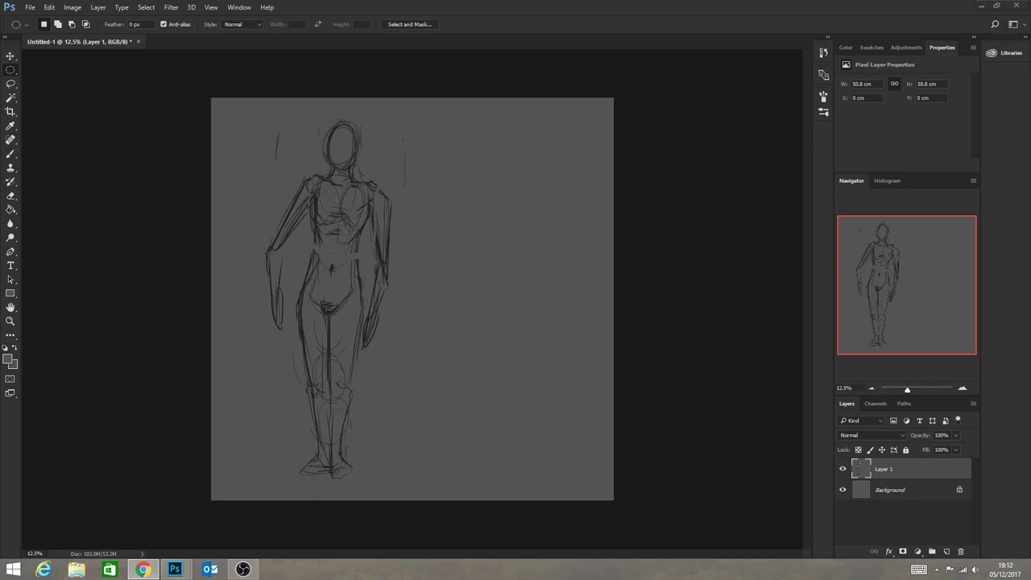
Lower the opacity of Layer 1 to 30%.
click(956, 436)
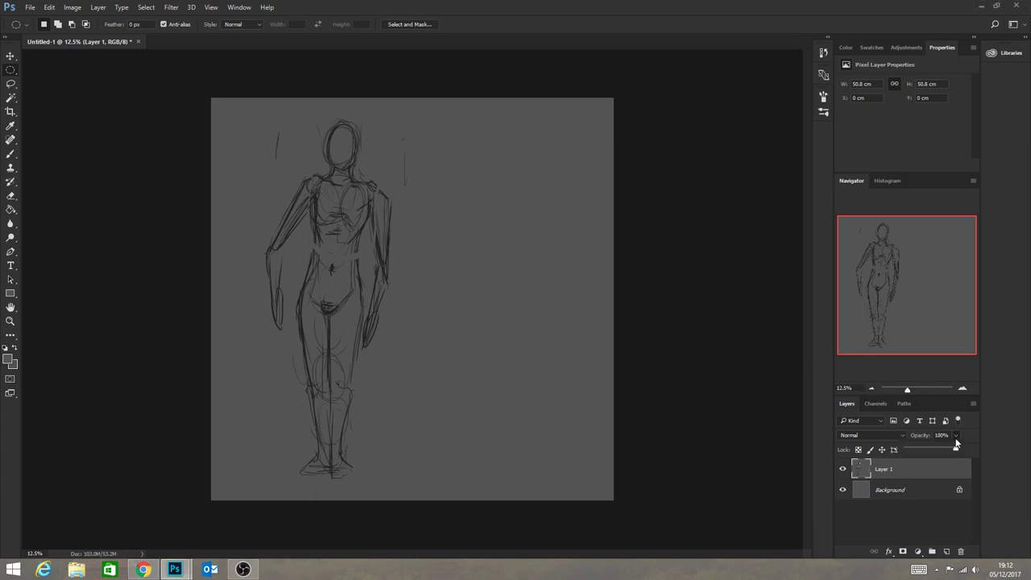
drag(952, 447, 922, 451)
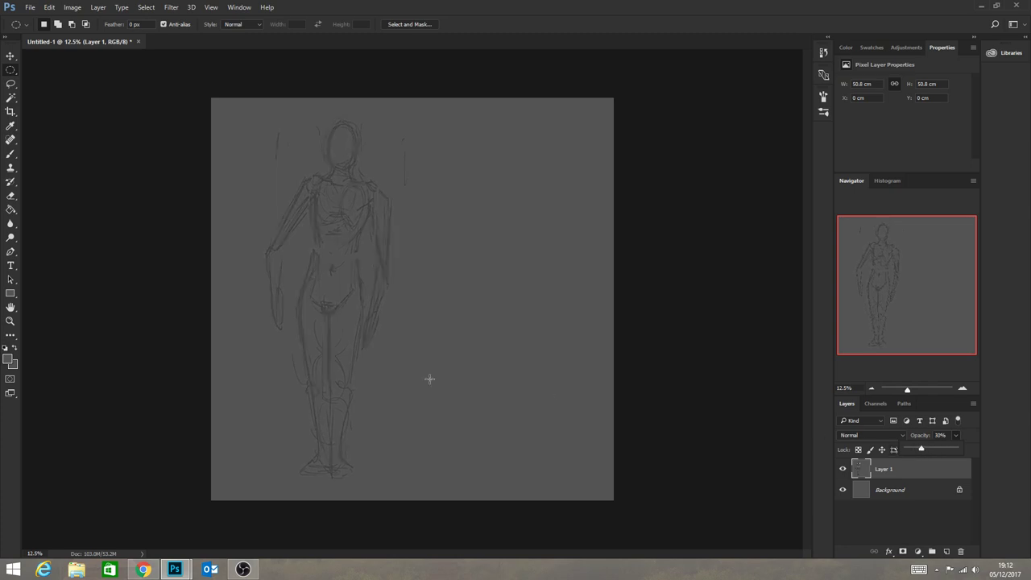
Move the rough figure on Layer 1 to the middle of the canvas and scale it proportionally to about 94%.
click(10, 55)
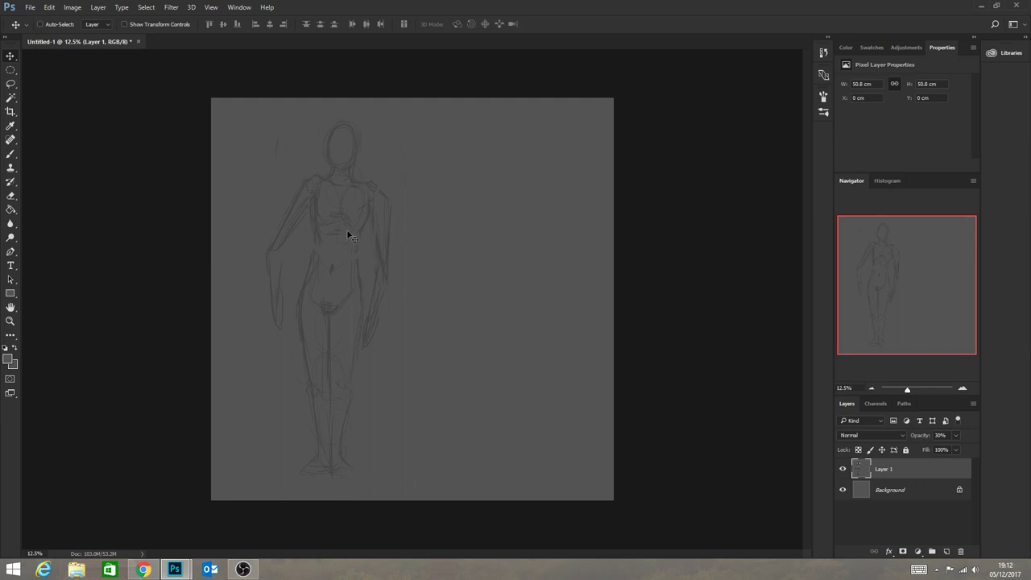
drag(349, 235, 418, 234)
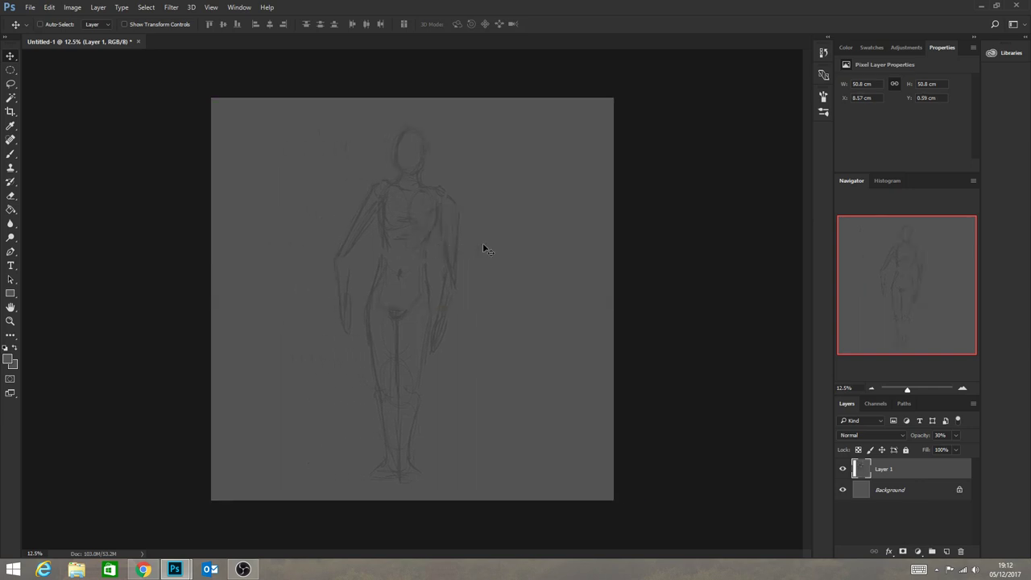
key(ctrl+t)
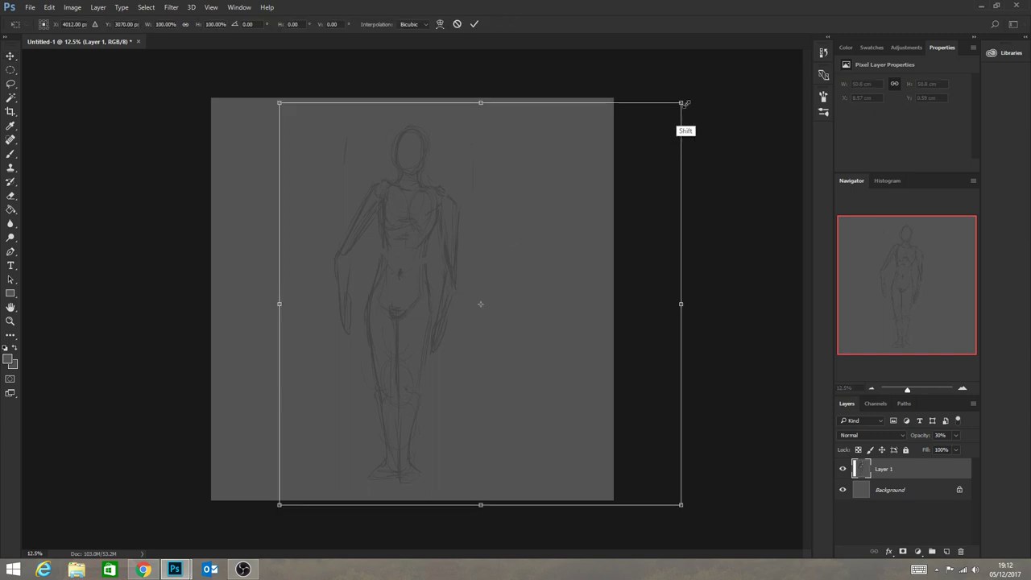
drag(683, 102, 657, 126)
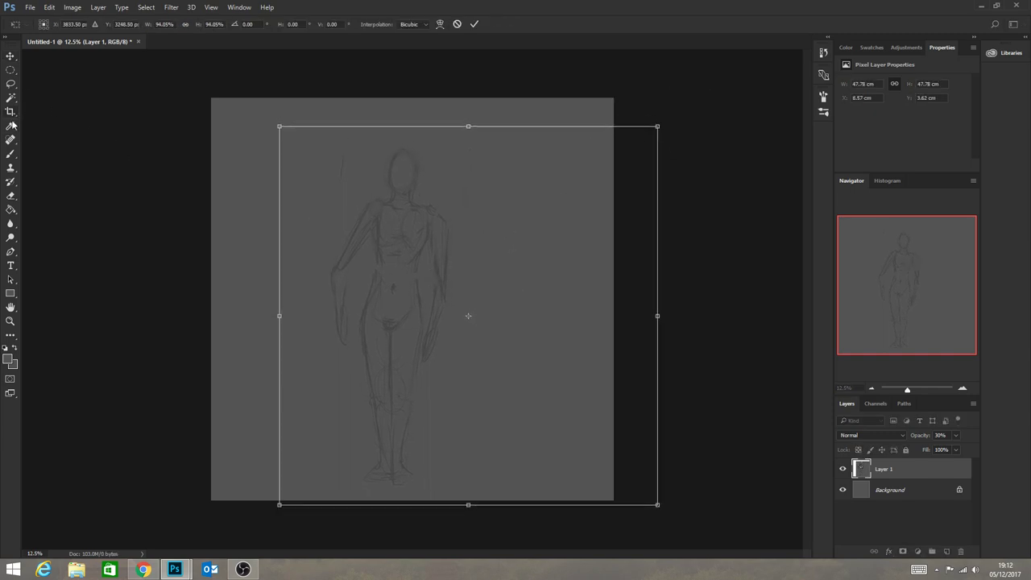
click(12, 154)
click(473, 216)
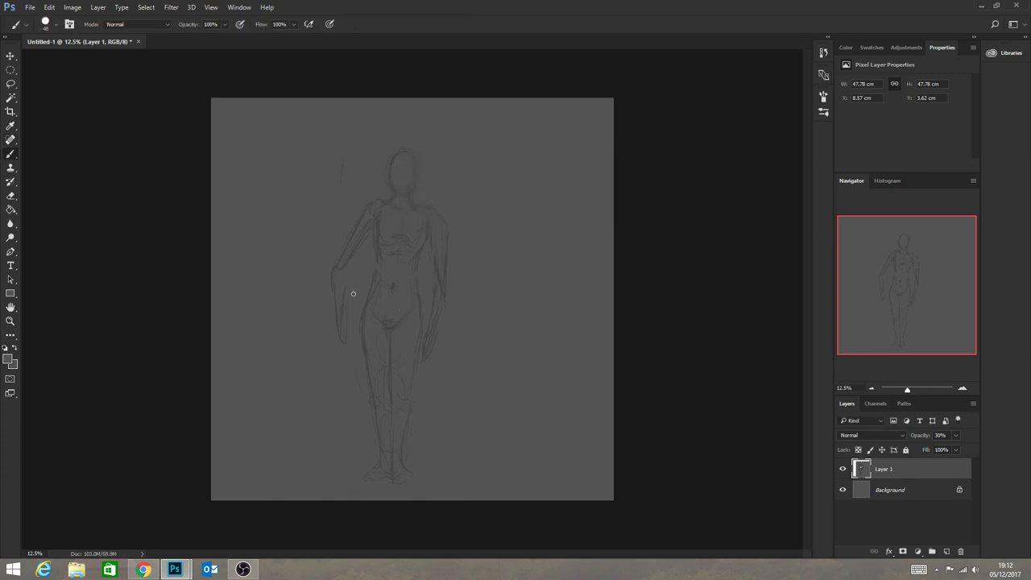
Set up the Brush tool with dark grey #232323 as the foreground colour and a size of about 18 px.
click(9, 321)
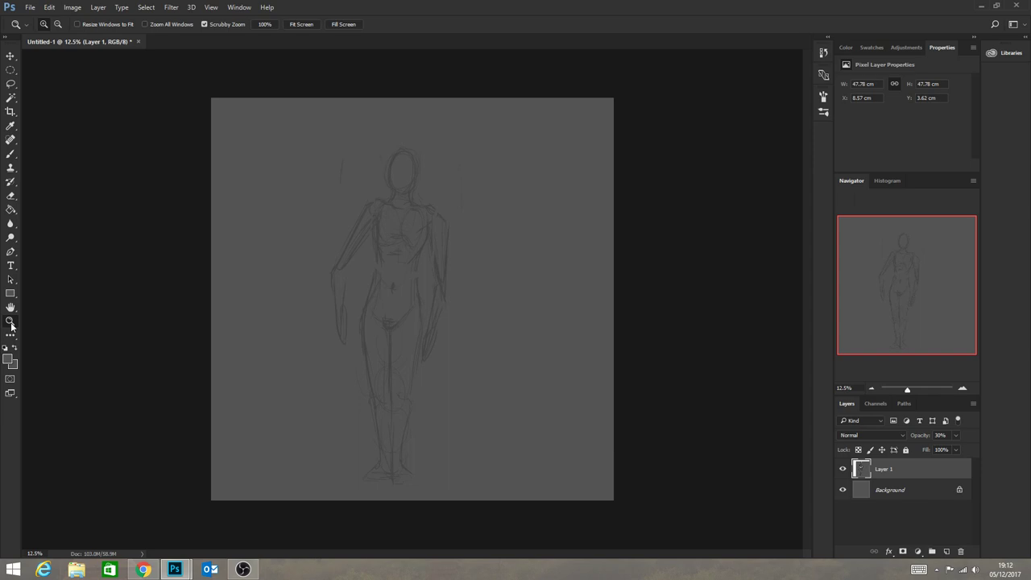
click(435, 285)
click(10, 154)
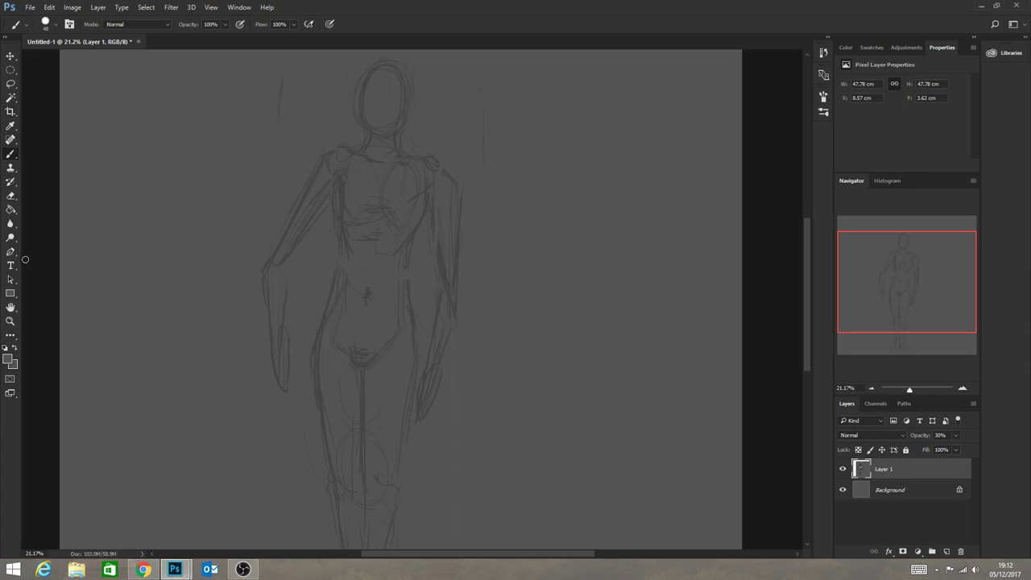
click(7, 359)
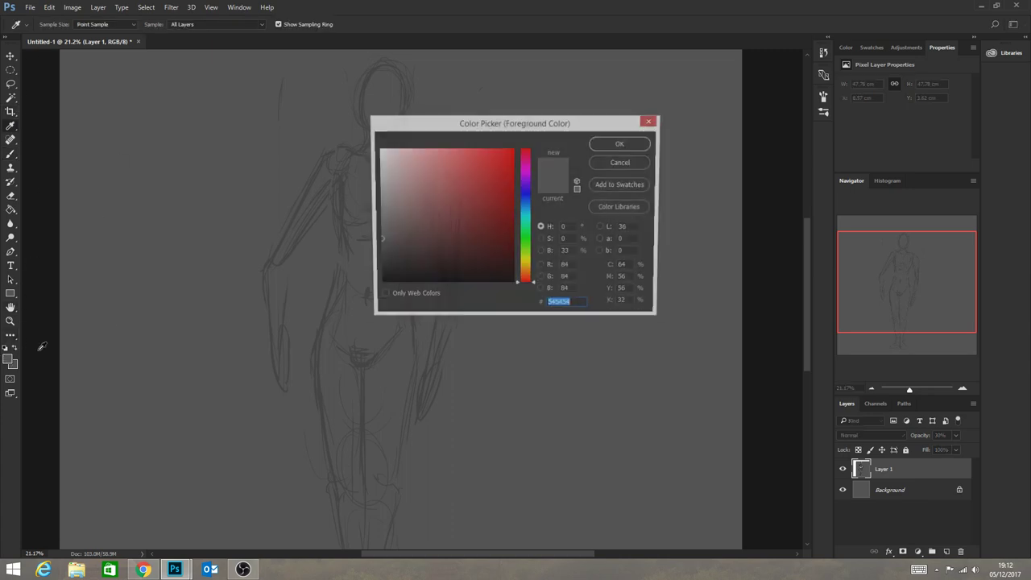
drag(393, 258, 374, 265)
click(622, 143)
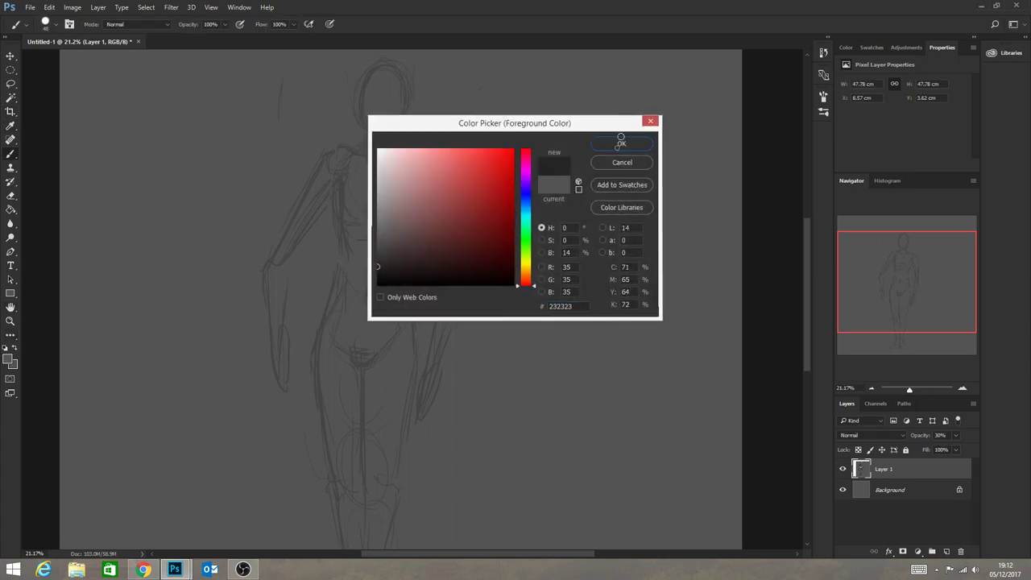
click(57, 24)
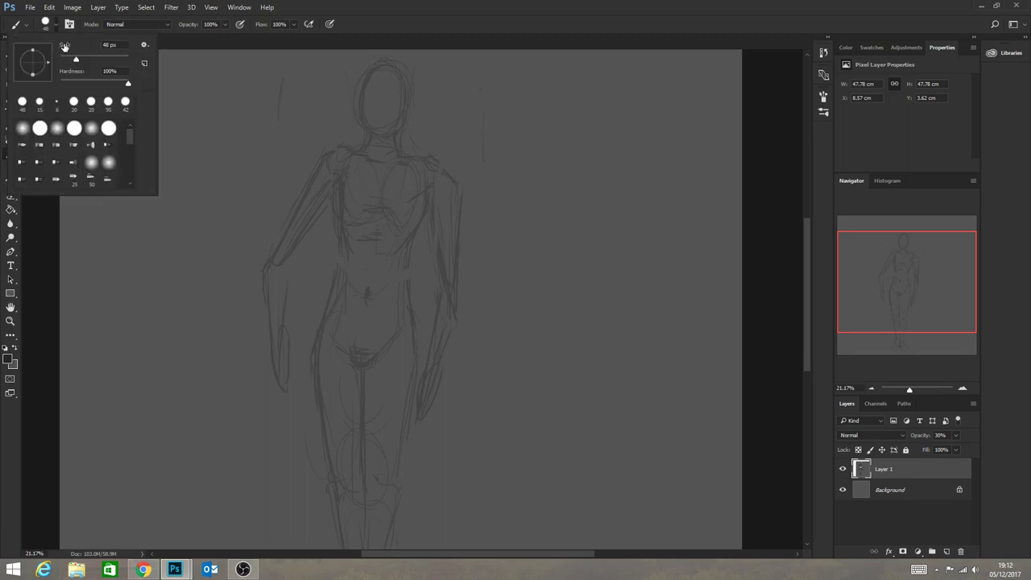
drag(70, 58, 66, 59)
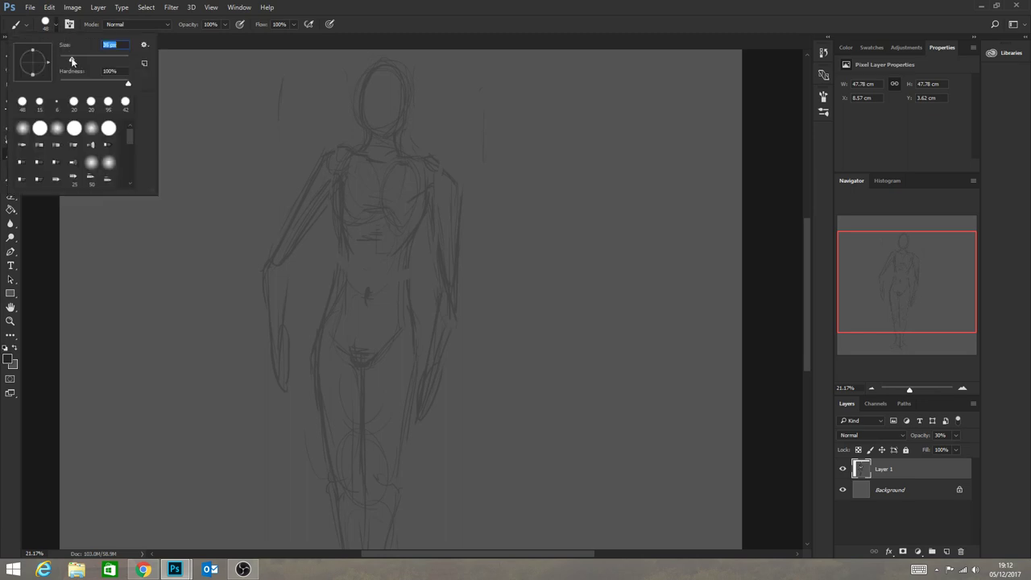
click(374, 69)
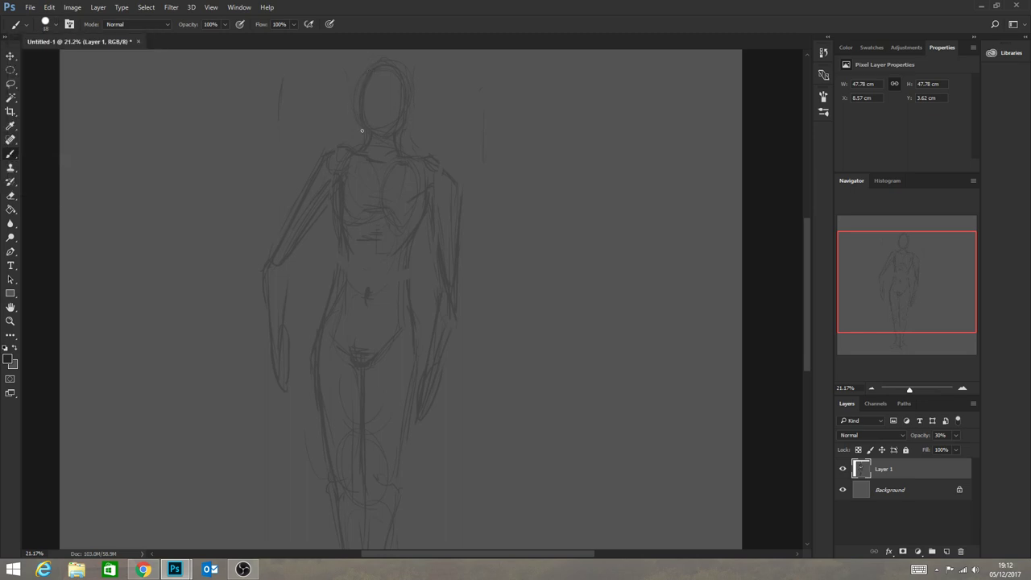
Add a new layer above Layer 1 and trace clean outlines of the head, neck and start of the shoulders on it.
click(946, 551)
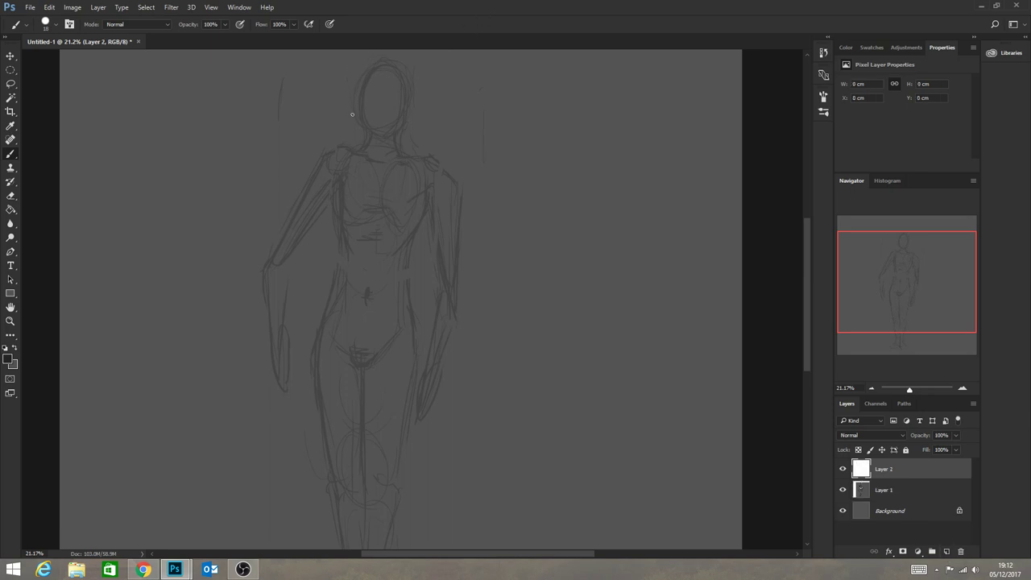
drag(370, 73, 364, 90)
drag(405, 114, 405, 95)
drag(357, 152, 371, 134)
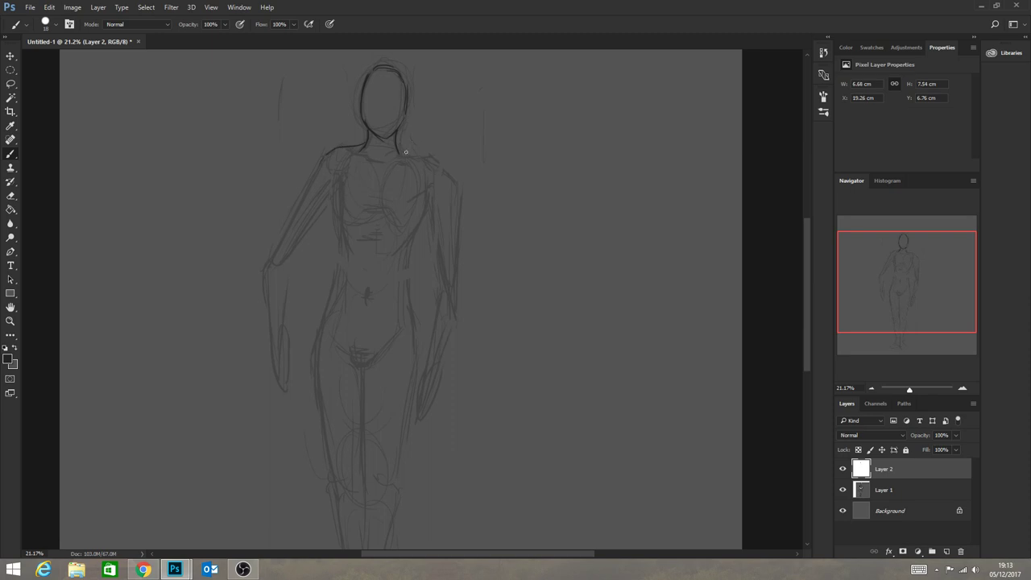
Trace both shoulder contours and the whole arm on the viewer's right down to the wrist over the faded sketch.
drag(445, 173, 451, 183)
drag(328, 152, 314, 174)
drag(426, 199, 442, 279)
drag(452, 184, 455, 235)
mouse_move(454, 188)
mouse_down()
mouse_move(421, 379)
mouse_move(426, 333)
mouse_move(426, 377)
mouse_move(443, 363)
mouse_move(434, 375)
mouse_move(457, 275)
mouse_move(457, 304)
mouse_up()
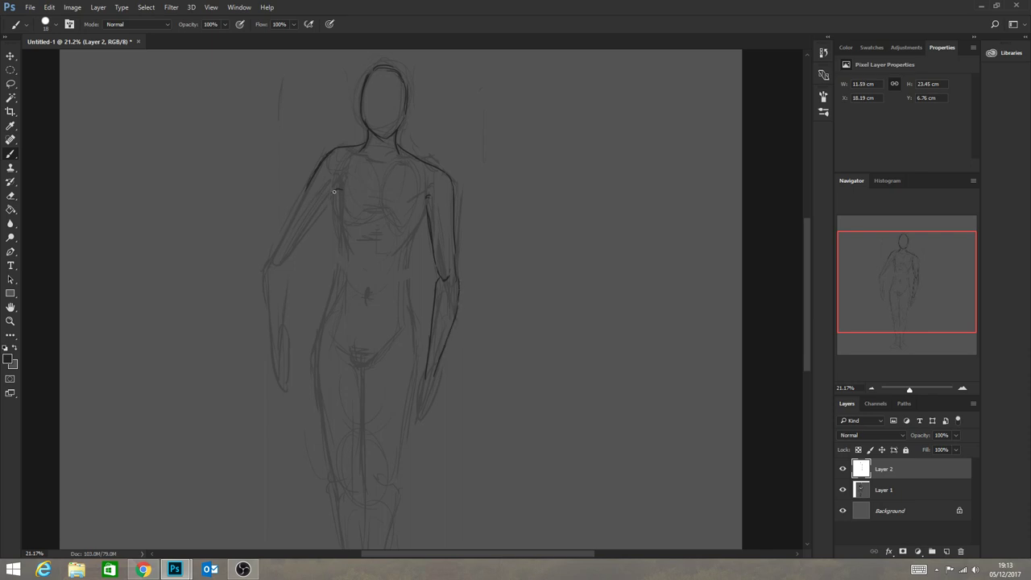
Trace the upper arm, elbow and forearm on the viewer's left over the faded sketch.
drag(334, 193, 304, 225)
drag(333, 190, 285, 257)
mouse_move(311, 184)
mouse_down()
mouse_move(273, 256)
mouse_move(286, 261)
mouse_move(270, 282)
mouse_up()
mouse_move(272, 260)
mouse_down()
mouse_move(278, 357)
mouse_move(291, 260)
mouse_up()
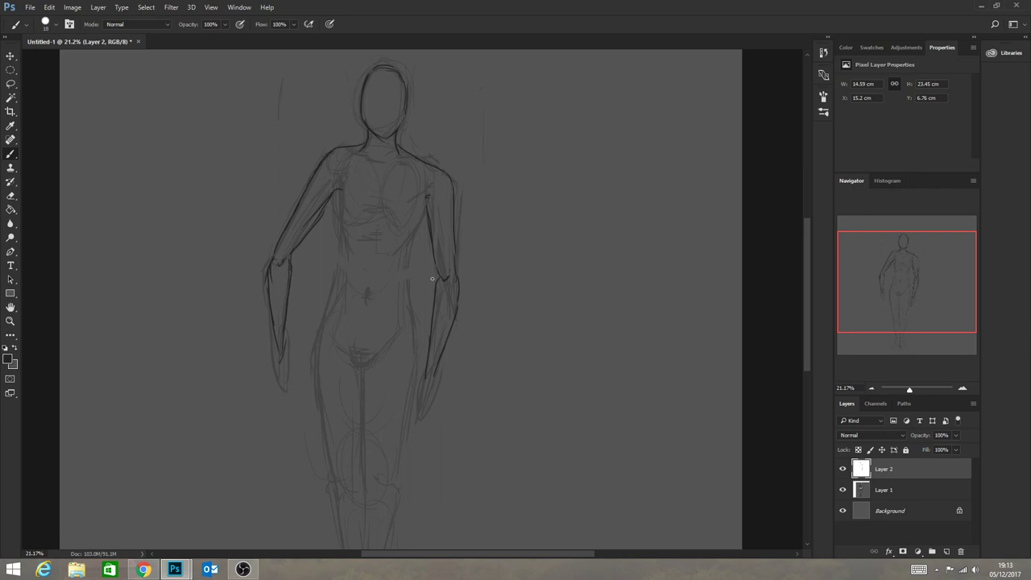
Trace both sides of the torso from the armpits along the ribcage into the waist.
mouse_move(333, 196)
mouse_down()
mouse_move(351, 233)
mouse_move(336, 206)
mouse_up()
drag(335, 199, 332, 216)
drag(422, 209, 401, 256)
drag(339, 251, 338, 288)
drag(406, 244, 412, 298)
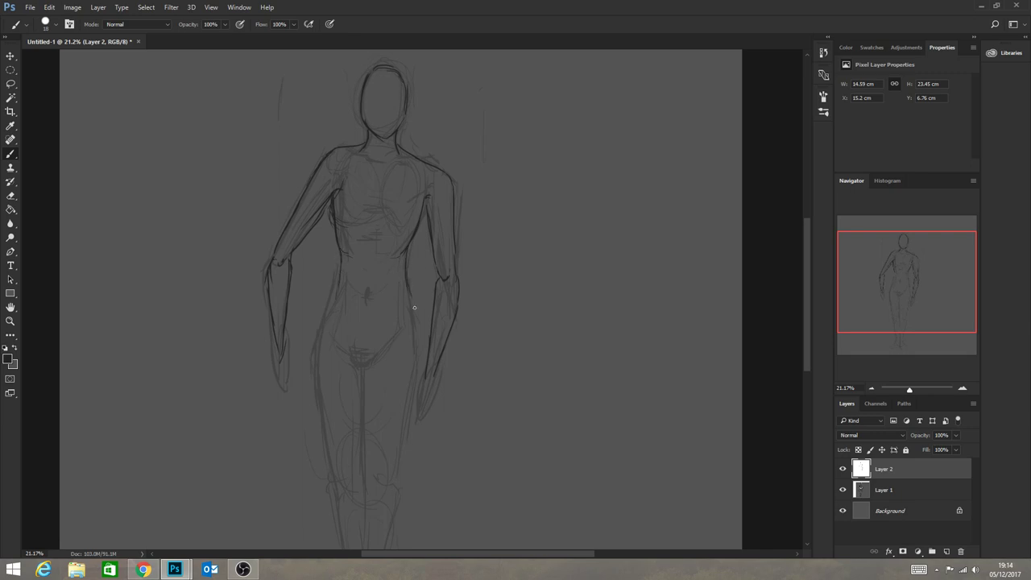
Trace the hips and upper outer thighs, and add the navel, the crotch line and the pelvic lines.
drag(337, 279, 315, 317)
mouse_move(339, 281)
mouse_down()
mouse_move(319, 326)
mouse_move(316, 373)
mouse_up()
mouse_move(406, 274)
mouse_down()
mouse_move(424, 316)
mouse_move(419, 303)
mouse_move(417, 362)
mouse_up()
drag(423, 320, 419, 362)
drag(422, 311, 418, 379)
drag(367, 287, 368, 297)
drag(359, 363, 372, 360)
drag(408, 310, 390, 329)
mouse_move(334, 305)
mouse_down()
mouse_move(330, 322)
mouse_move(356, 362)
mouse_move(375, 351)
mouse_up()
Trace the inner and outer thighs, both kneecaps and the outer lower leg on the viewer's left.
scroll(804, 274, down, 4)
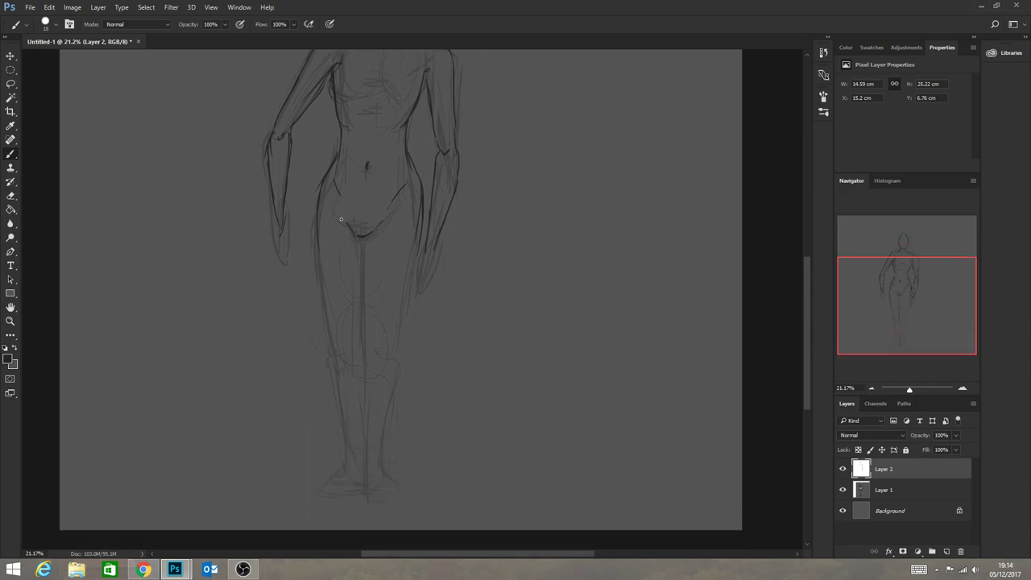
mouse_move(317, 251)
mouse_down()
mouse_move(332, 352)
mouse_move(355, 336)
mouse_up()
drag(367, 235, 363, 312)
drag(360, 265, 363, 332)
mouse_move(363, 235)
mouse_down()
mouse_move(364, 260)
mouse_move(363, 231)
mouse_up()
mouse_move(418, 247)
mouse_down()
mouse_move(397, 340)
mouse_move(378, 349)
mouse_move(377, 336)
mouse_move(380, 357)
mouse_move(390, 340)
mouse_move(388, 358)
mouse_move(344, 334)
mouse_move(354, 357)
mouse_move(352, 338)
mouse_move(345, 357)
mouse_move(337, 353)
mouse_move(344, 483)
mouse_up()
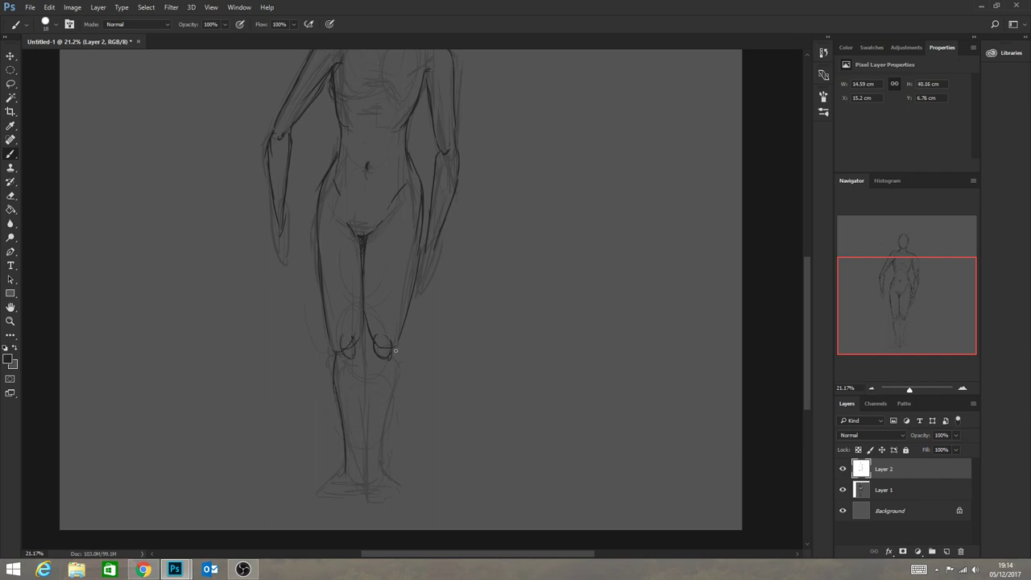
Trace the outer calf on the viewer's right, both feet and the dividing line between the lower legs.
mouse_move(395, 351)
mouse_down()
mouse_move(402, 382)
mouse_move(397, 355)
mouse_move(385, 439)
mouse_up()
mouse_move(399, 385)
mouse_down()
mouse_move(385, 467)
mouse_move(404, 498)
mouse_up()
mouse_move(344, 449)
mouse_down()
mouse_move(329, 501)
mouse_move(360, 496)
mouse_move(366, 457)
mouse_move(366, 486)
mouse_move(380, 495)
mouse_move(367, 488)
mouse_move(369, 496)
mouse_move(405, 495)
mouse_up()
drag(364, 344, 367, 396)
mouse_move(366, 347)
mouse_down()
mouse_move(365, 326)
mouse_move(366, 340)
mouse_up()
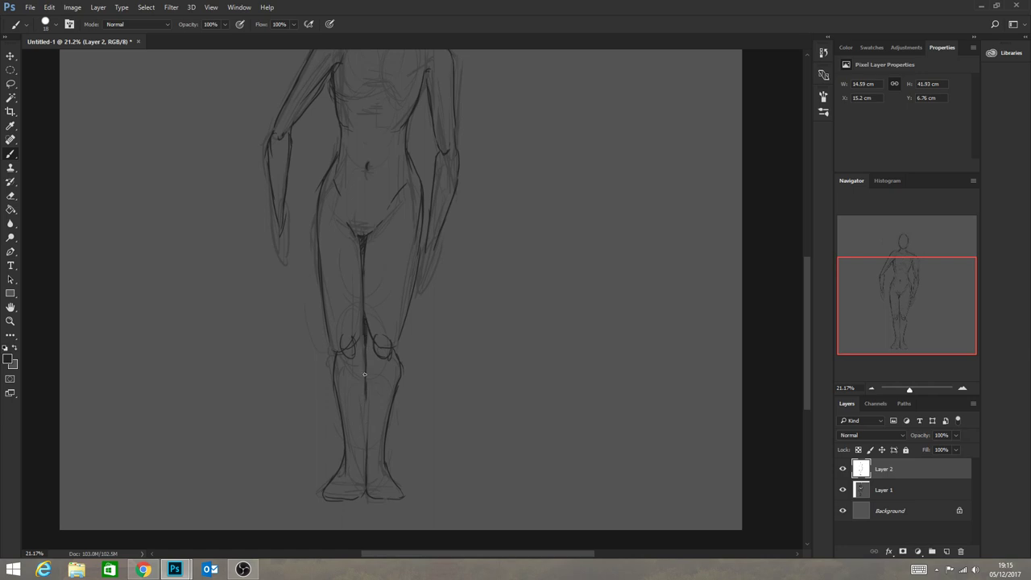
drag(366, 405, 367, 427)
Draw simplified hand shapes with thumbs at the ends of both forearms.
drag(803, 297, 803, 269)
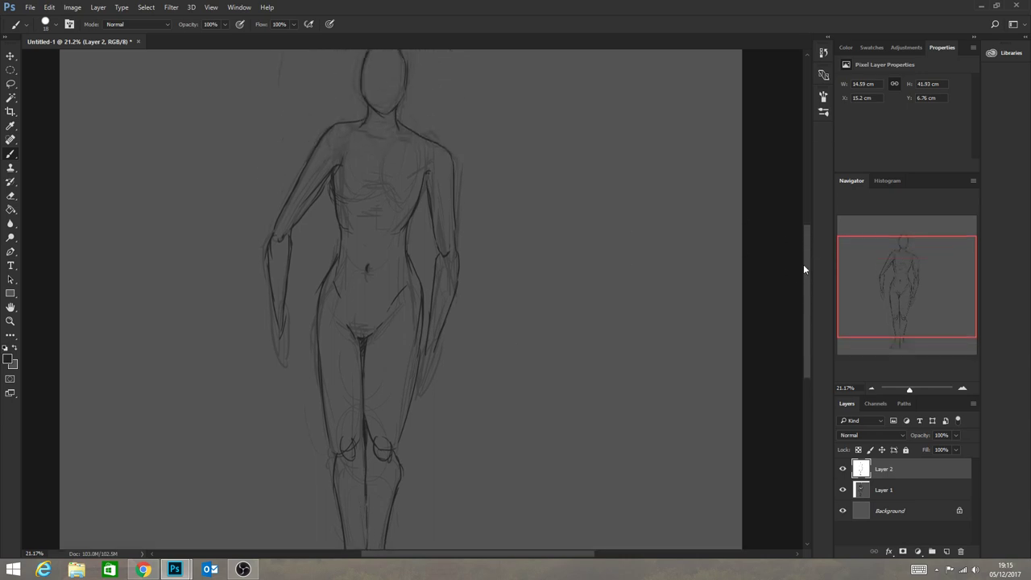
drag(274, 315, 286, 359)
drag(292, 335, 292, 353)
drag(290, 315, 282, 354)
drag(285, 302, 291, 329)
mouse_move(429, 339)
mouse_down()
mouse_move(426, 382)
mouse_move(431, 347)
mouse_up()
Select the forearm and hand on the viewer's left on Layer 2 with a freehand Lasso outline.
click(10, 321)
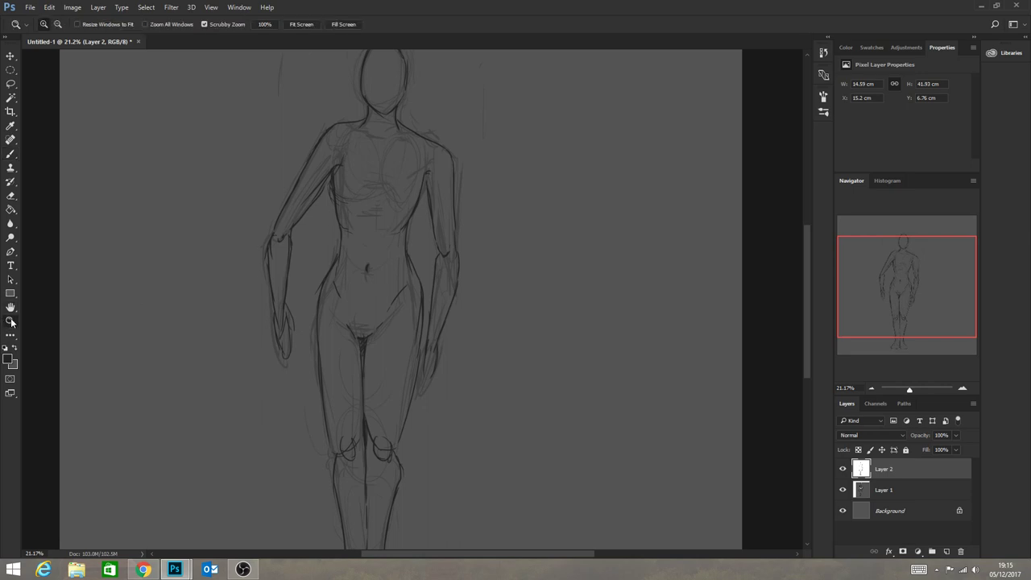
mouse_move(394, 301)
mouse_down()
mouse_move(367, 296)
mouse_move(375, 298)
mouse_up()
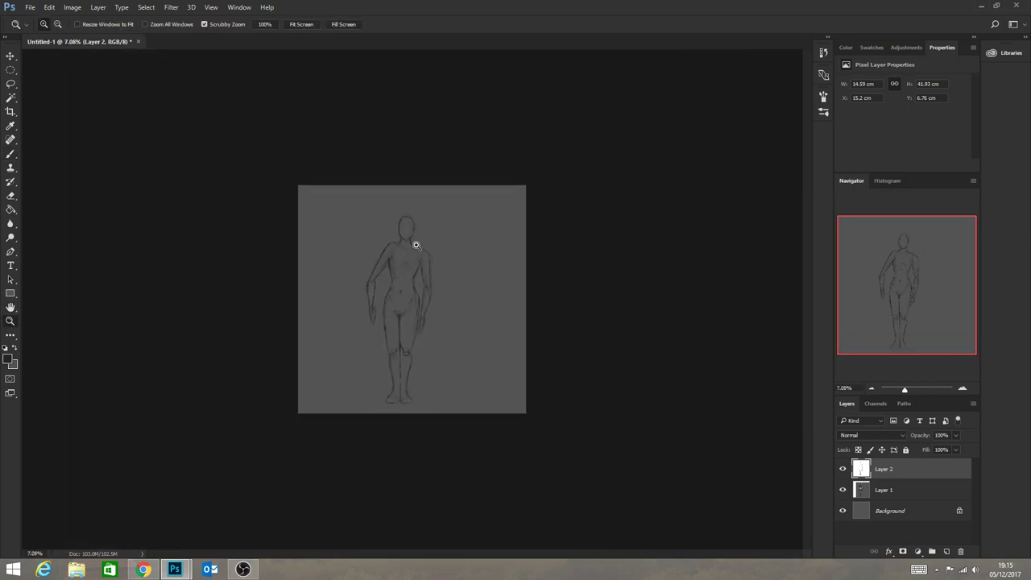
drag(414, 241, 437, 269)
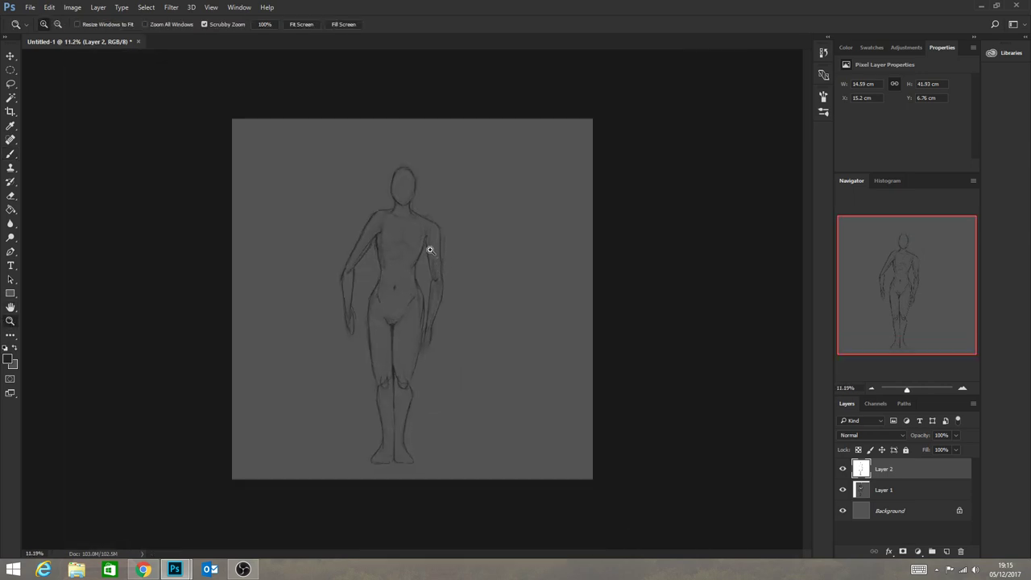
drag(442, 266, 454, 295)
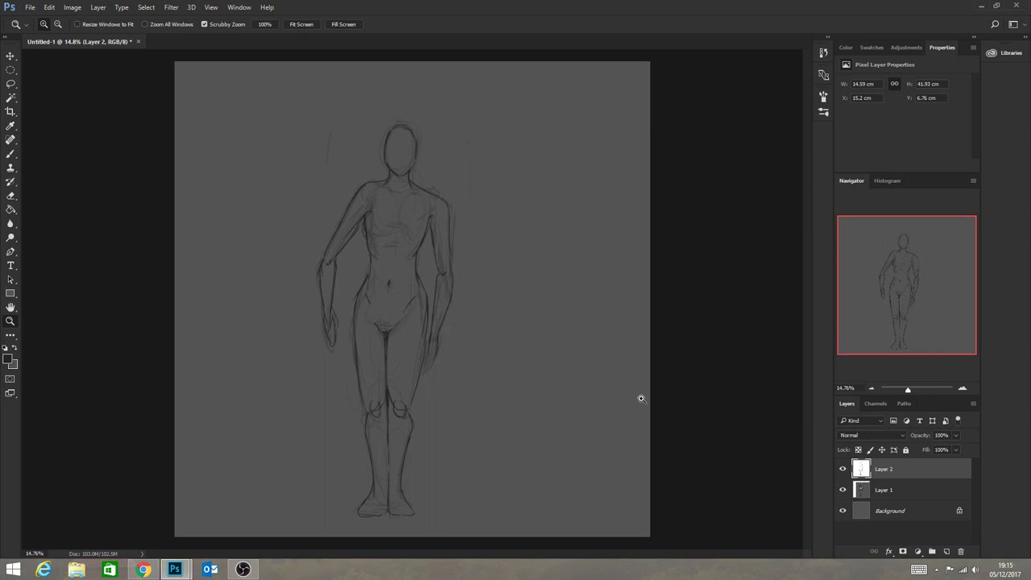
click(892, 493)
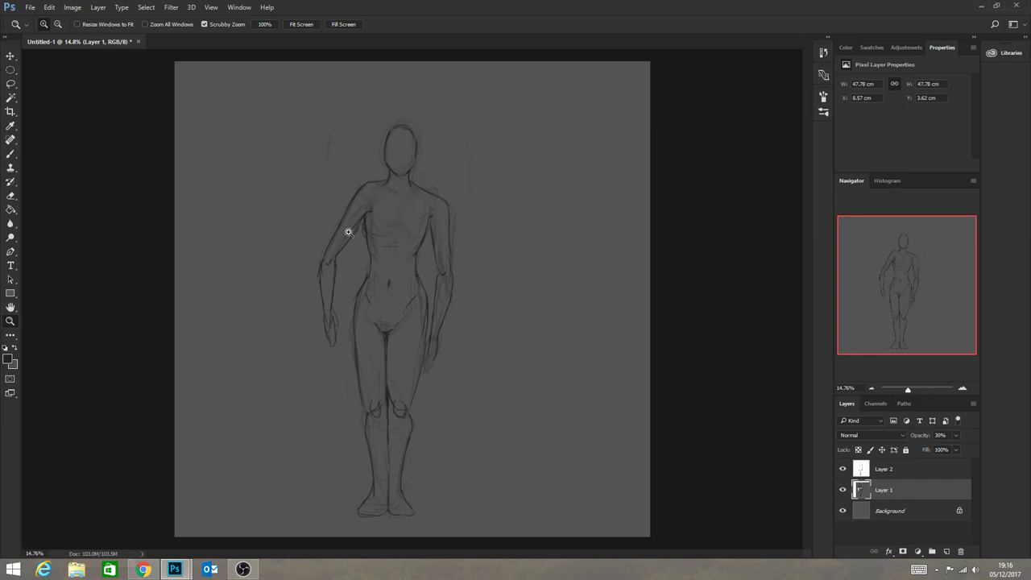
click(893, 470)
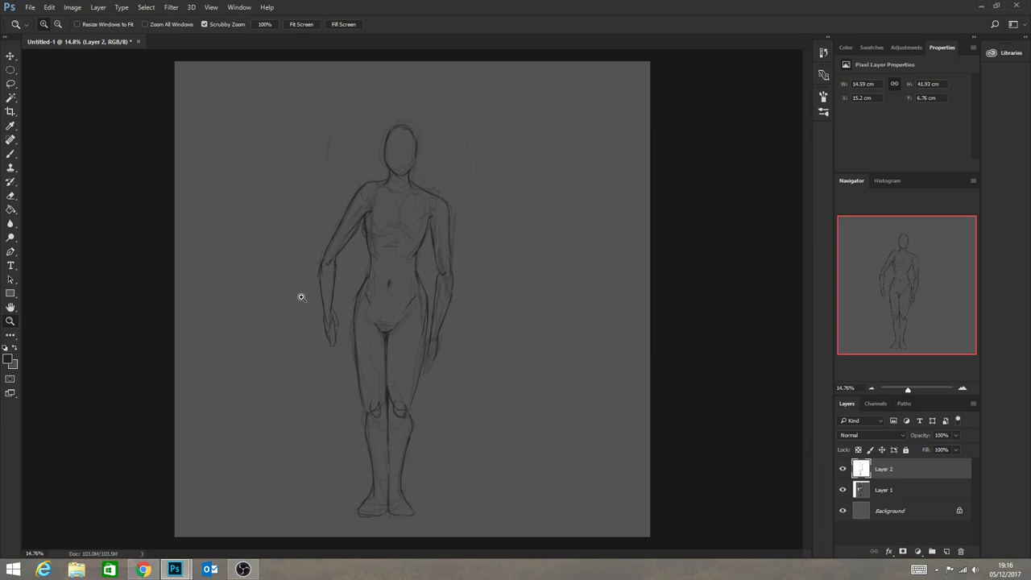
click(10, 84)
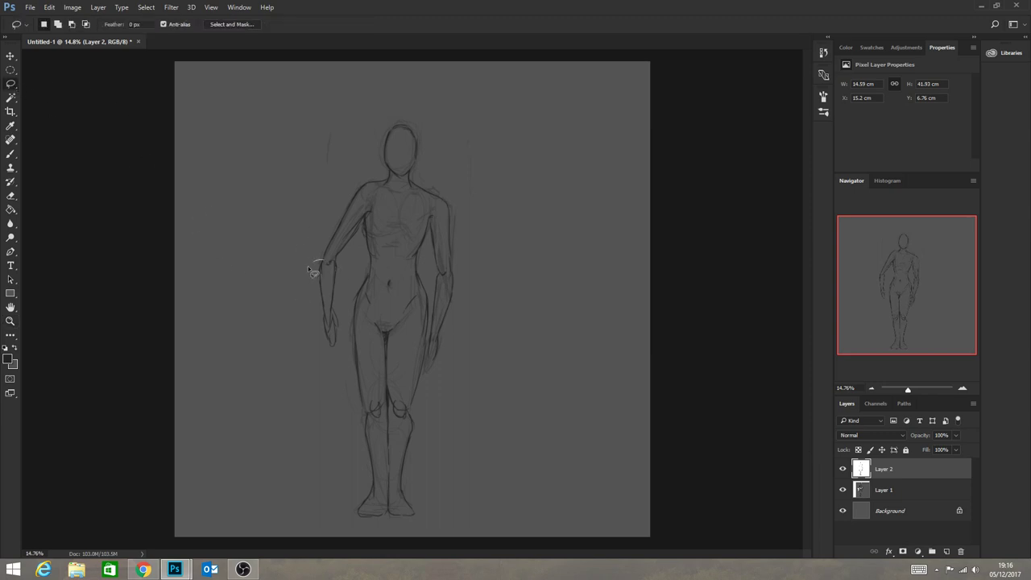
drag(308, 268, 324, 355)
drag(343, 275, 326, 259)
Rotate the selected forearm by about -25°, reattach it at the elbow with the hand on the hip, and clear the selection.
key(ctrl+t)
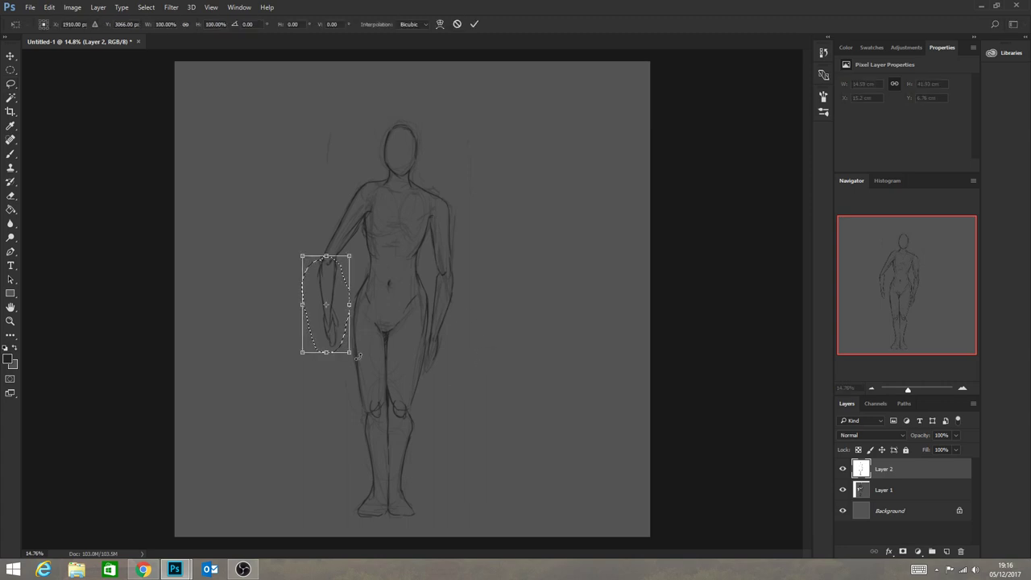
drag(359, 356, 377, 338)
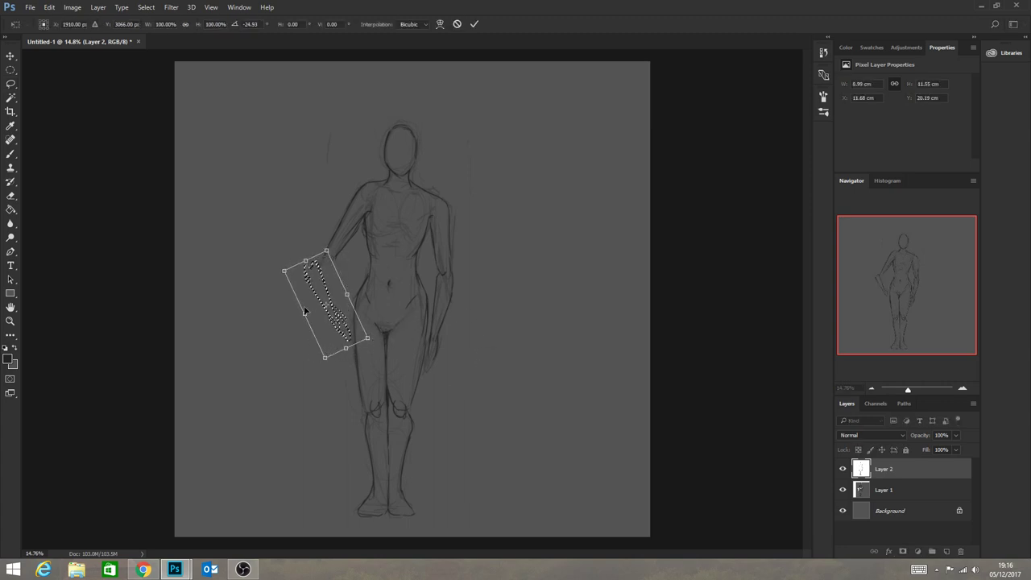
drag(312, 288, 333, 293)
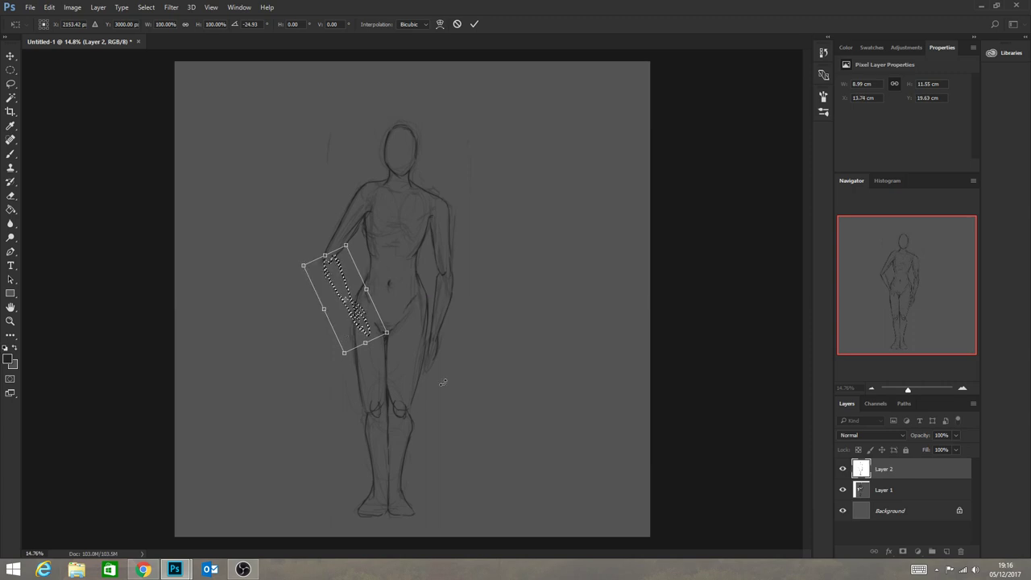
key(Return)
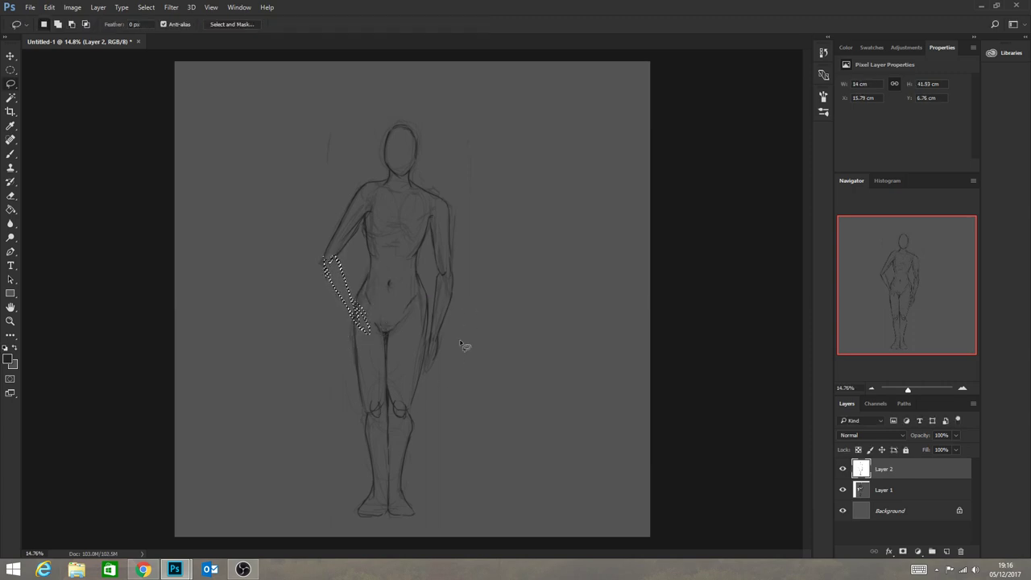
click(10, 69)
click(87, 111)
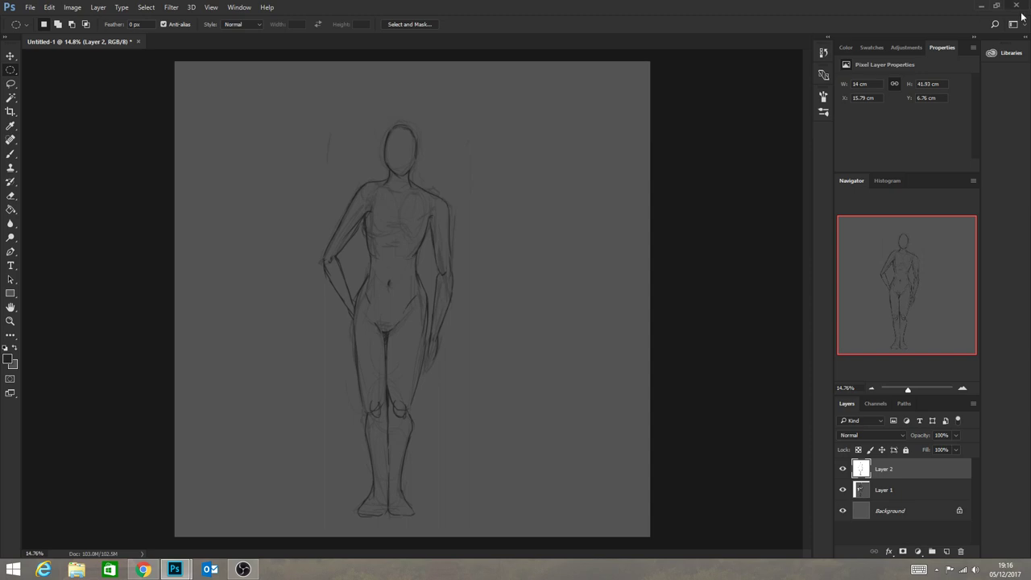
Try to rotate the lassoed arm on the viewer's right across Layers 1 and 2 by about -2.65°, undo it and clear the selection.
key(alt+Tab)
click(15, 84)
mouse_move(425, 204)
mouse_down()
mouse_move(435, 310)
mouse_move(422, 371)
mouse_move(433, 387)
mouse_move(525, 278)
mouse_move(480, 158)
mouse_move(436, 166)
mouse_move(428, 208)
mouse_up()
shift+click(912, 490)
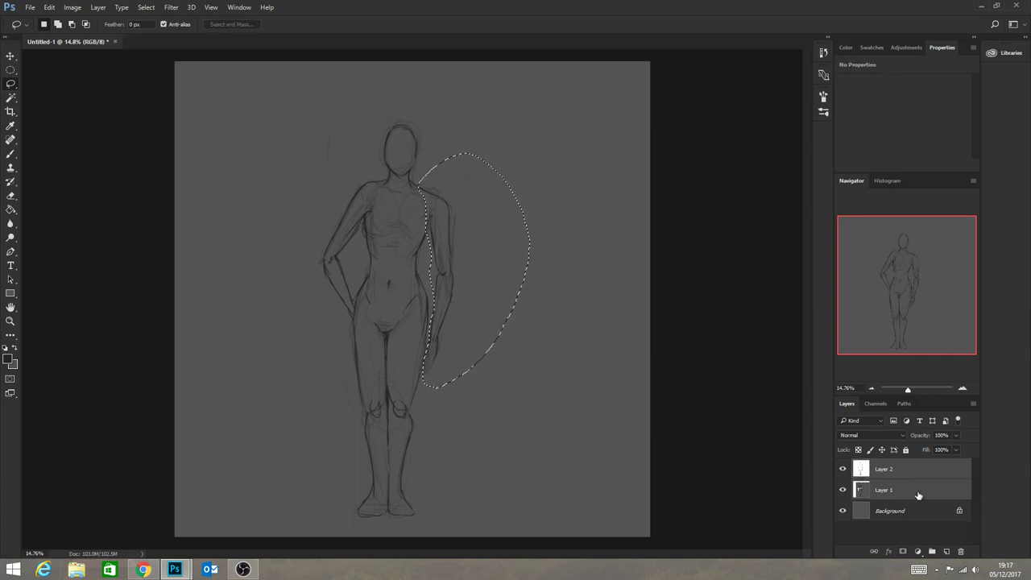
key(ctrl+t)
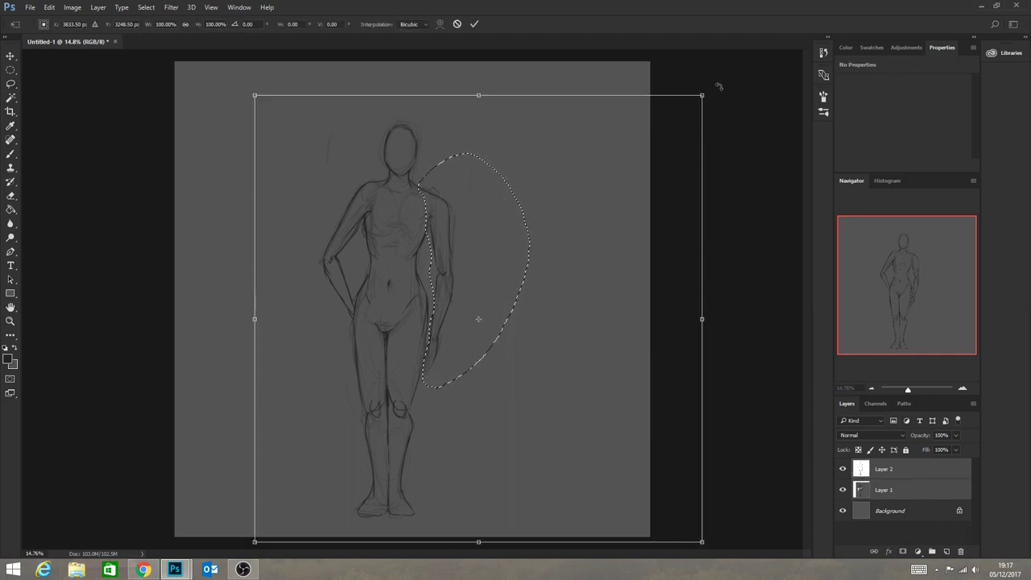
drag(717, 88, 711, 73)
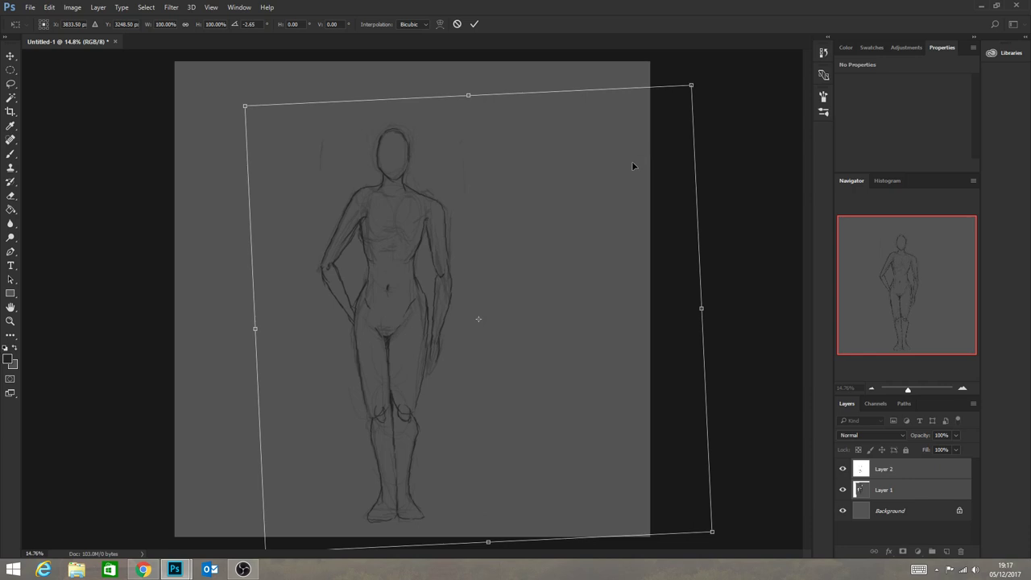
key(Return)
key(ctrl+z)
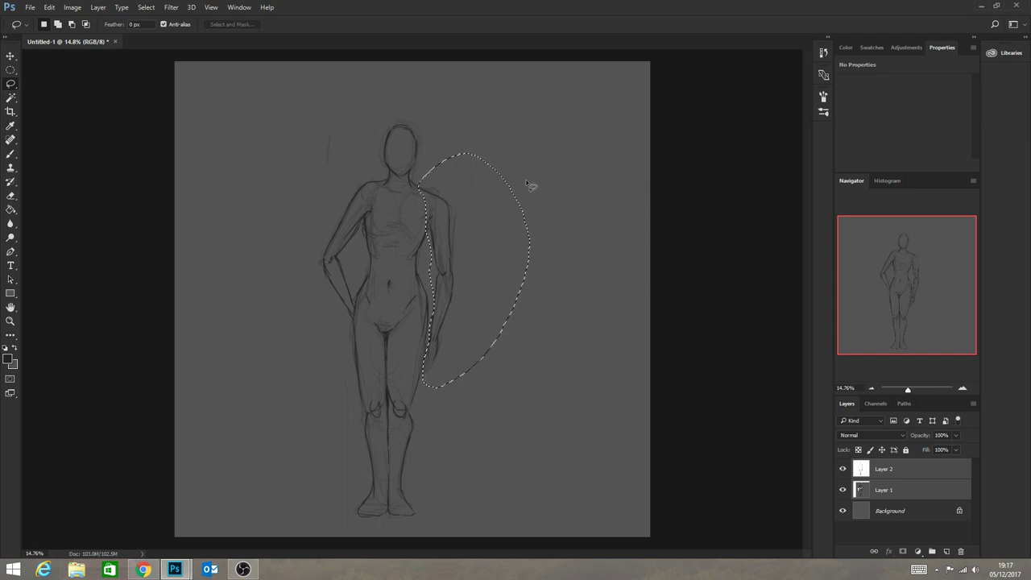
click(11, 69)
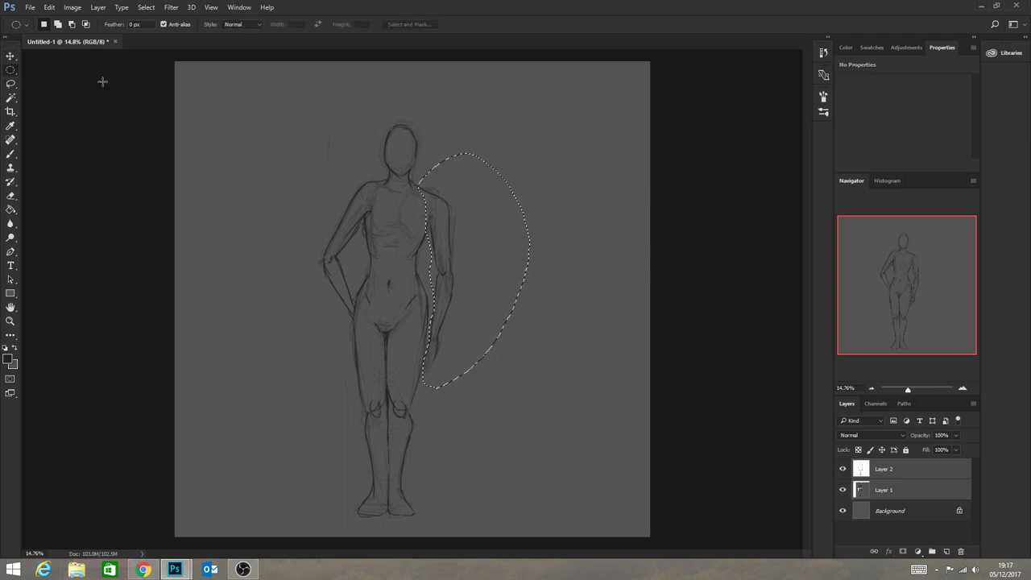
click(103, 82)
click(11, 82)
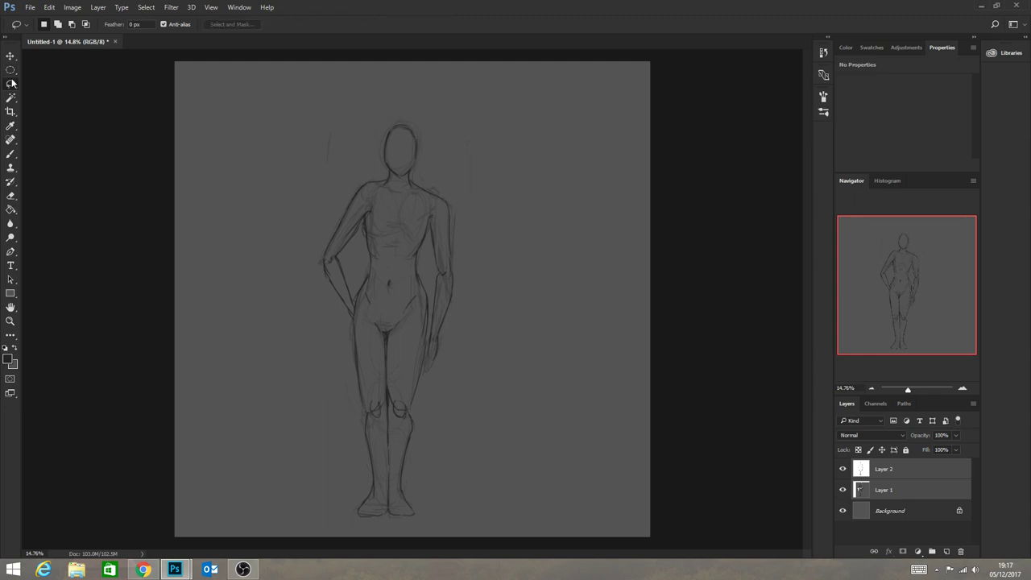
mouse_move(428, 211)
mouse_down()
mouse_move(431, 391)
mouse_move(461, 326)
mouse_move(480, 204)
mouse_move(443, 182)
mouse_move(432, 224)
mouse_up()
key(ctrl+t)
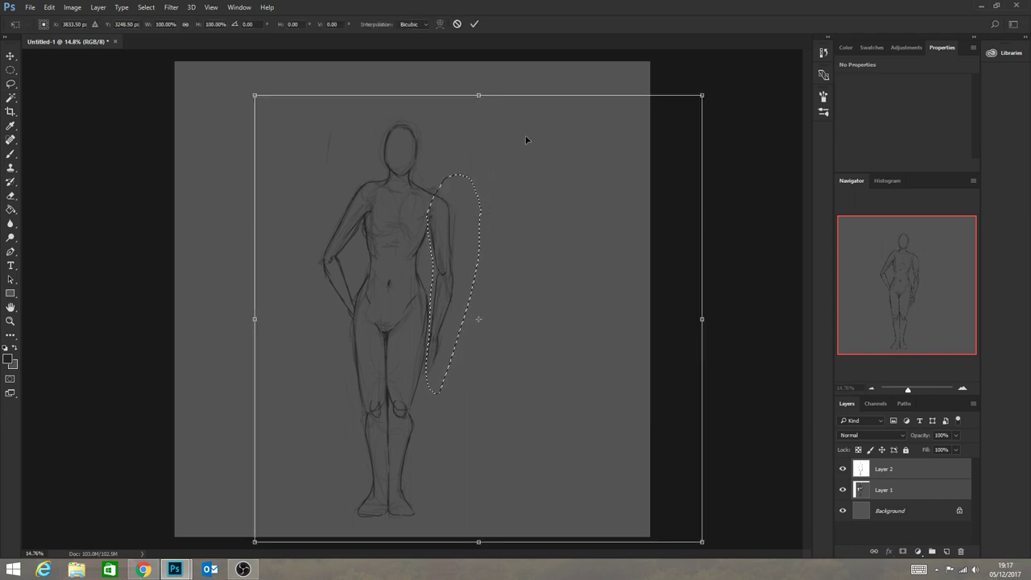
drag(720, 92, 661, 121)
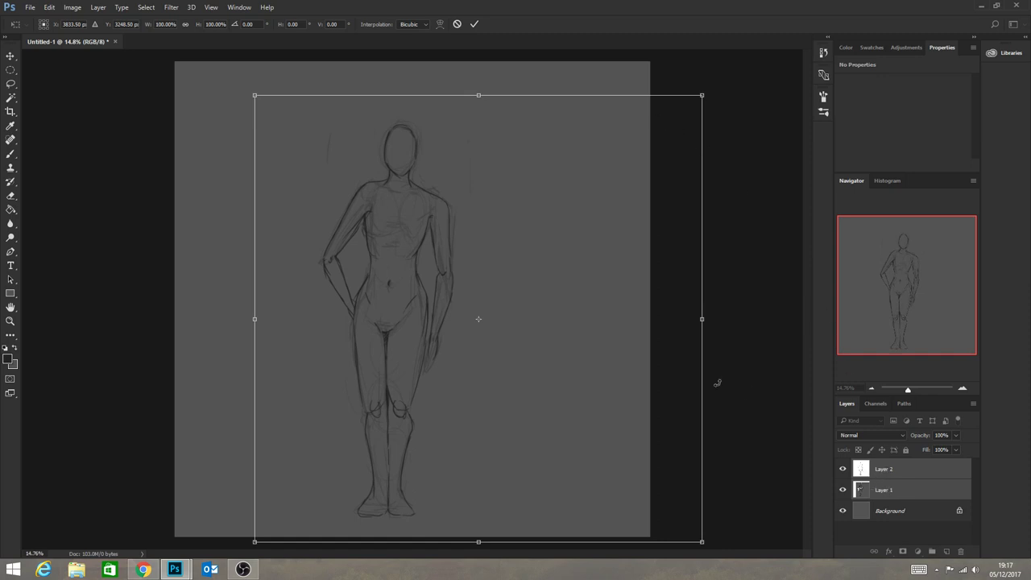
key(Return)
Select the whole arm on the viewer's right on Layer 2 alone with a freehand Lasso outline.
click(918, 472)
key(l)
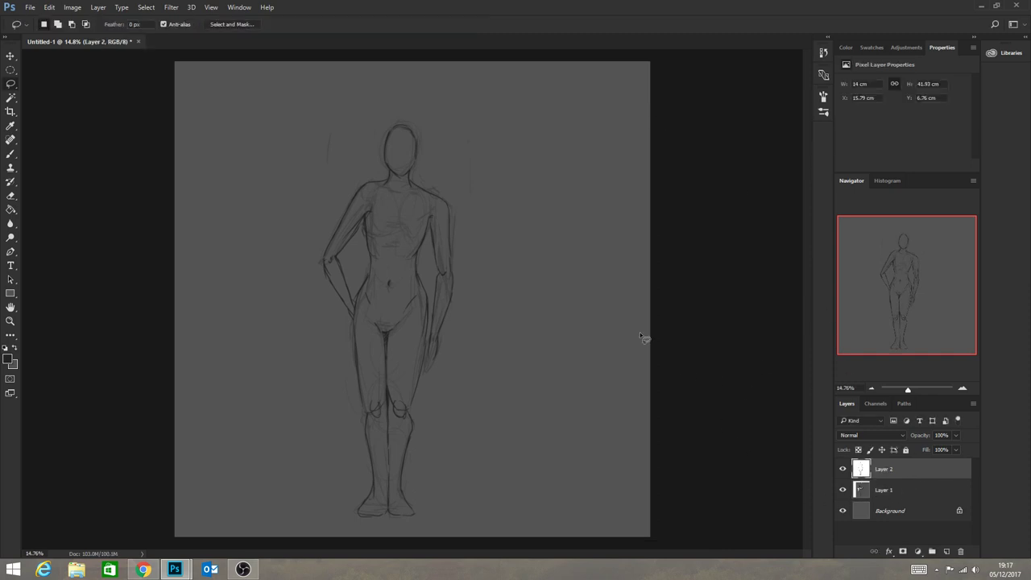
mouse_move(432, 233)
mouse_down()
mouse_move(425, 357)
mouse_move(440, 381)
mouse_move(495, 233)
mouse_move(454, 172)
mouse_move(437, 204)
mouse_up()
Rotate the selected arm by about -17.73° away from the body, realign it at the shoulder, and clear the selection.
key(ctrl+t)
drag(511, 158, 501, 150)
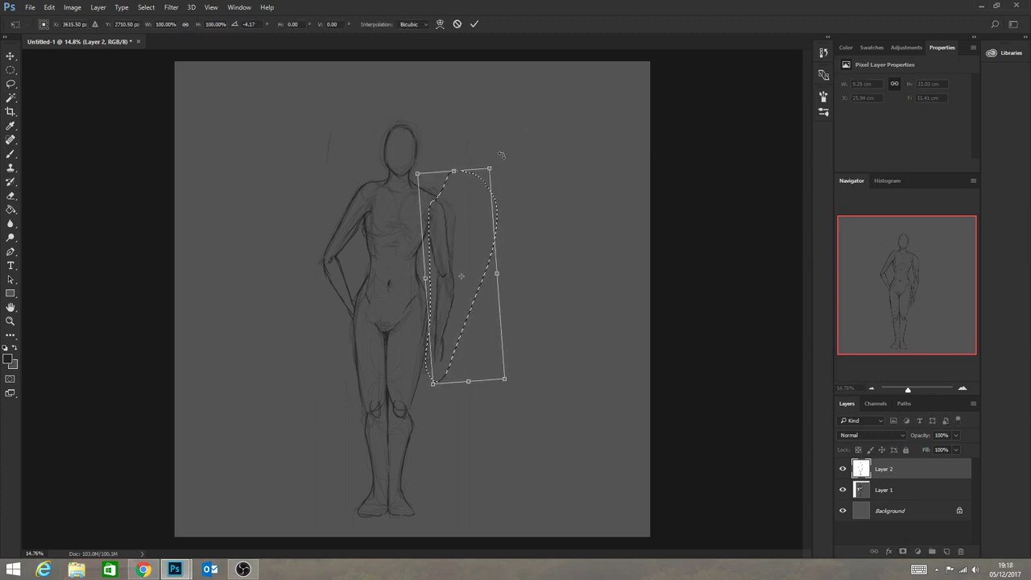
drag(459, 248, 459, 234)
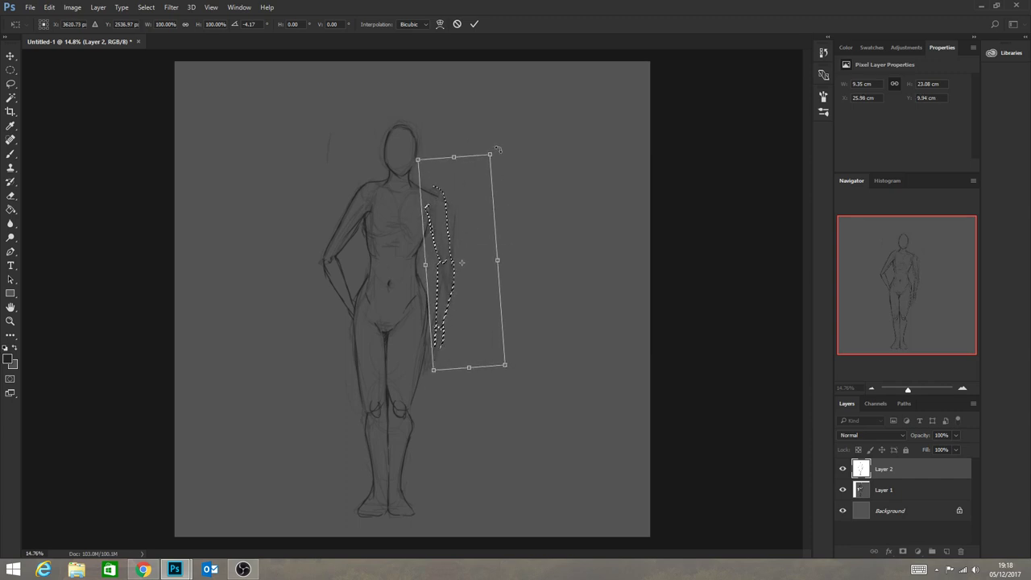
drag(502, 150, 491, 148)
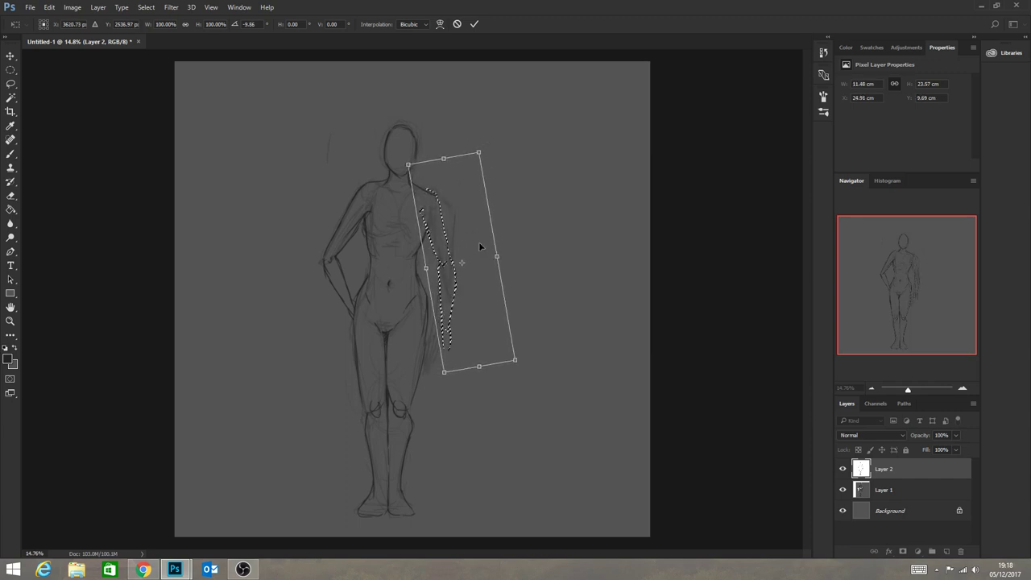
drag(478, 246, 483, 245)
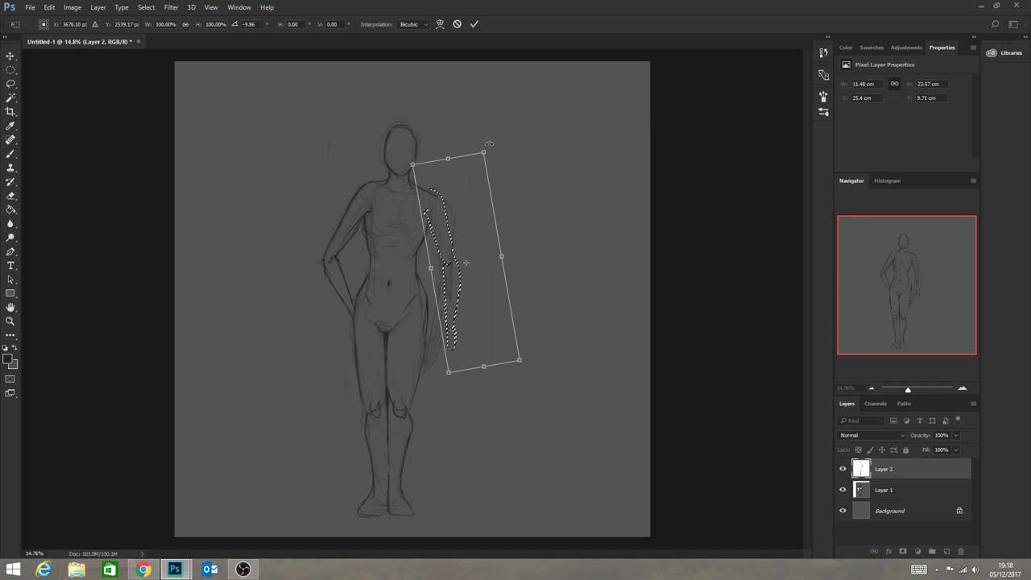
drag(494, 147, 485, 144)
drag(499, 255, 507, 256)
drag(499, 142, 488, 141)
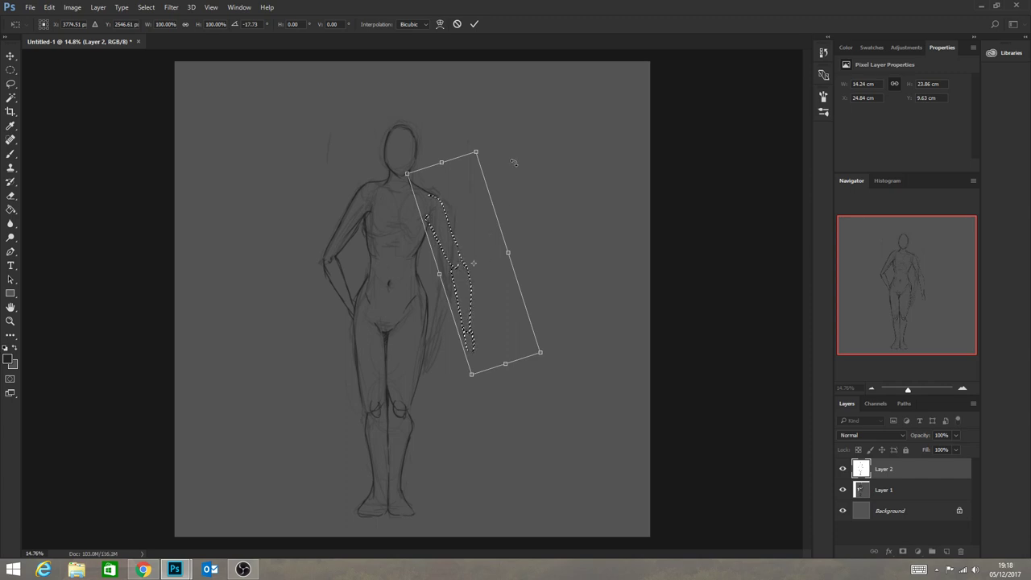
key(Return)
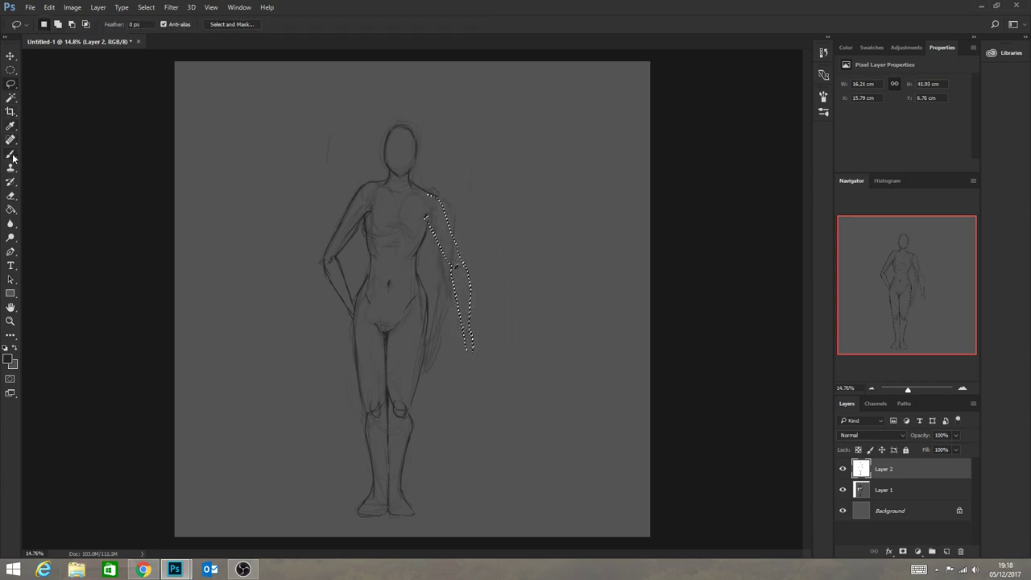
click(11, 70)
key(ctrl+d)
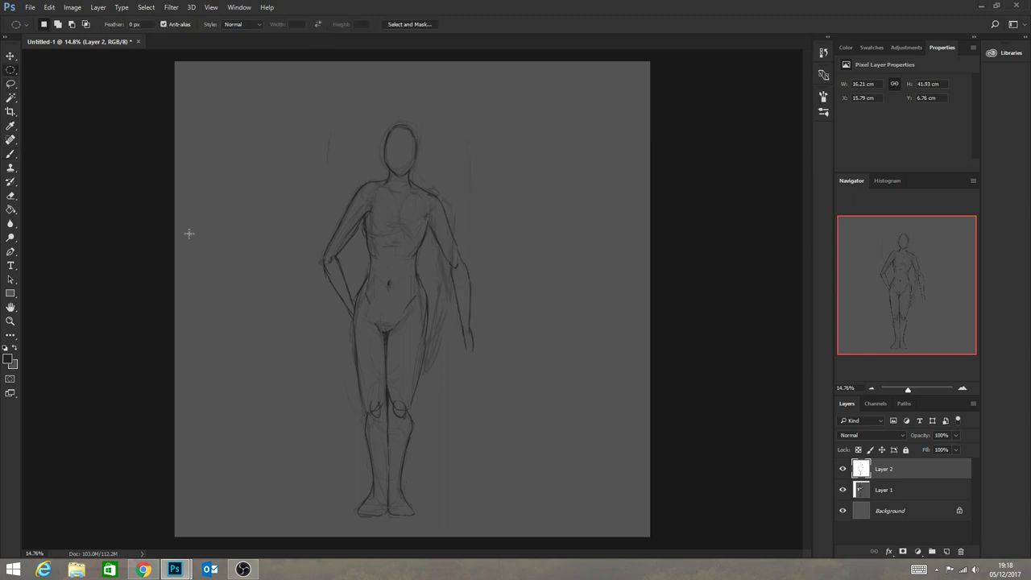
Brush in the hand resting on the hip and a loose hand at the end of the outstretched arm.
click(12, 154)
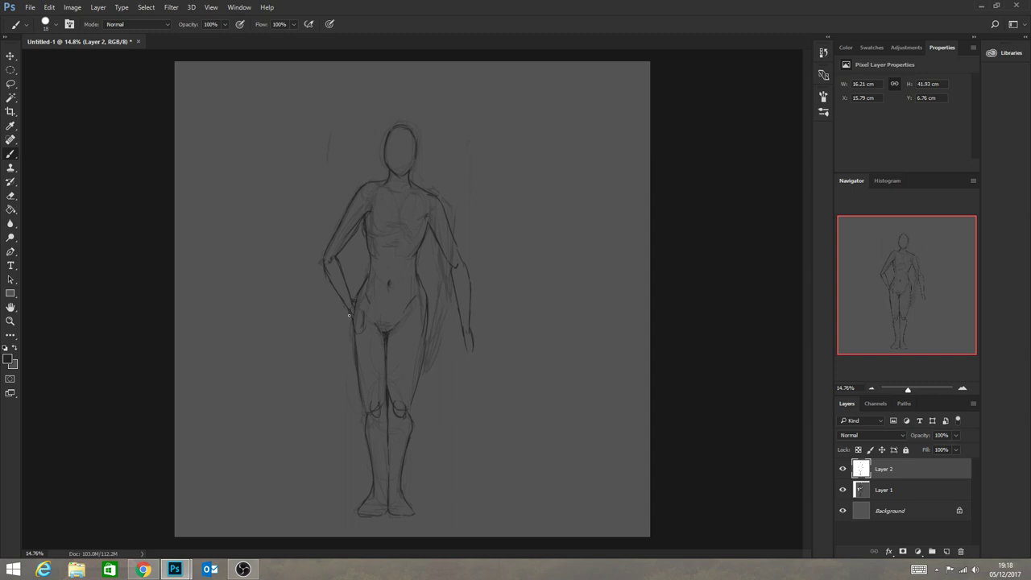
drag(348, 315, 352, 322)
drag(483, 337, 490, 331)
Add a new layer above Layer 2 and sketch loose, wavy hair flowing out on both sides of the head.
click(947, 553)
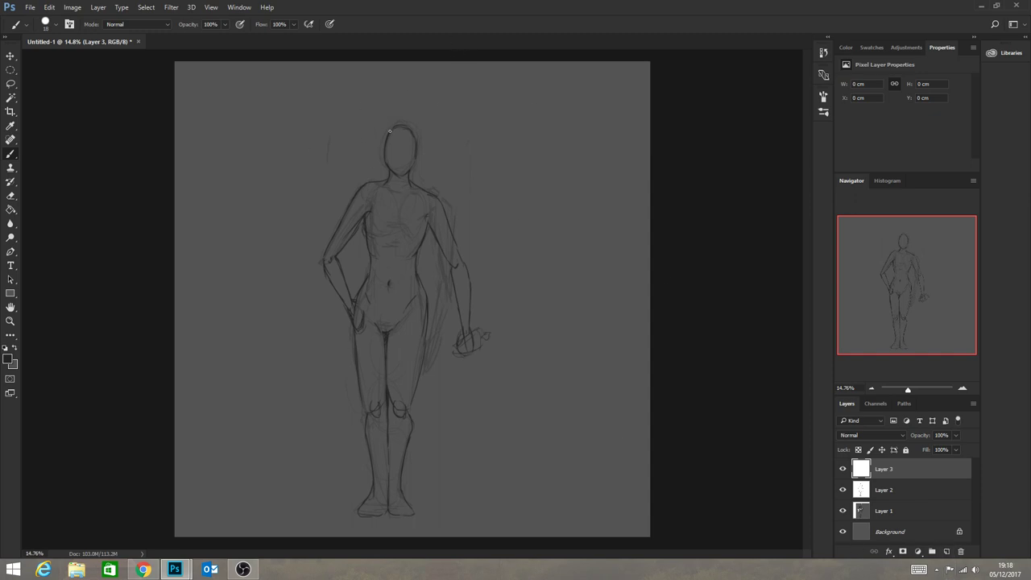
mouse_move(393, 126)
mouse_down()
mouse_move(346, 133)
mouse_move(350, 141)
mouse_move(348, 126)
mouse_move(365, 167)
mouse_up()
drag(316, 198, 294, 219)
mouse_move(428, 135)
mouse_down()
mouse_move(466, 165)
mouse_move(448, 188)
mouse_up()
Sketch a loose top with a neckline, banded upper sleeves, forearm cuffs and a curved hem across the hips.
mouse_move(384, 178)
mouse_down()
mouse_move(347, 194)
mouse_move(337, 231)
mouse_move(361, 248)
mouse_up()
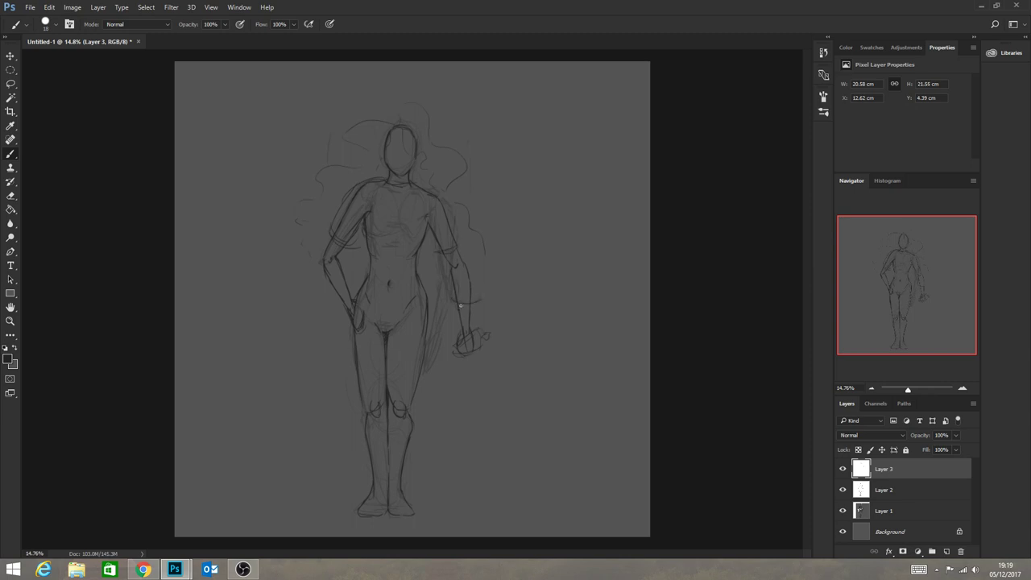
drag(472, 287, 477, 301)
drag(346, 272, 355, 286)
mouse_move(364, 222)
mouse_down()
mouse_move(350, 296)
mouse_move(369, 239)
mouse_move(356, 290)
mouse_move(364, 317)
mouse_move(365, 302)
mouse_move(393, 320)
mouse_move(431, 299)
mouse_move(423, 228)
mouse_up()
Lower the opacity of Layer 2 to fade the body sketch, and make Layer 3 active again.
click(899, 490)
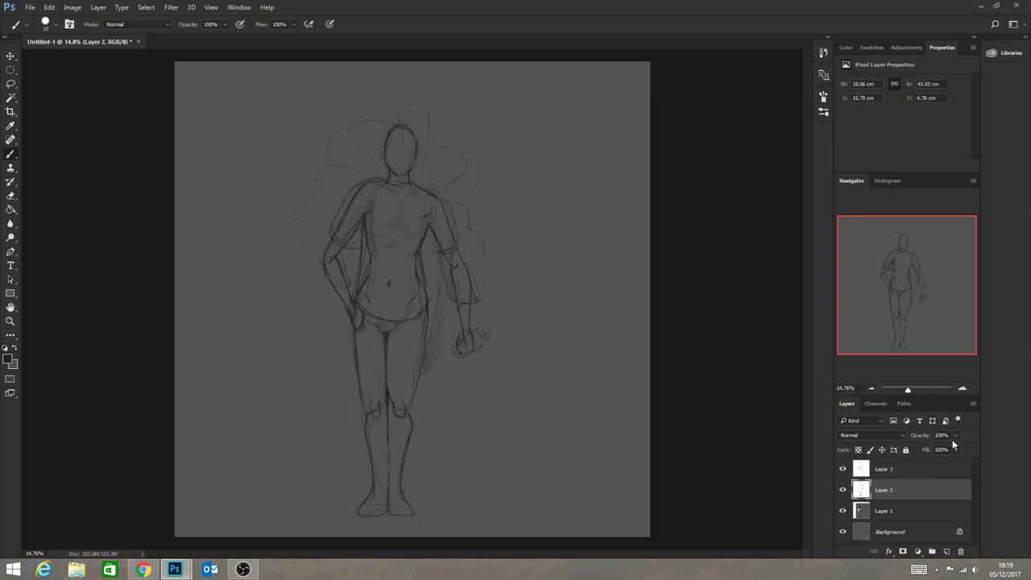
click(954, 435)
drag(952, 448, 940, 448)
click(907, 467)
click(908, 469)
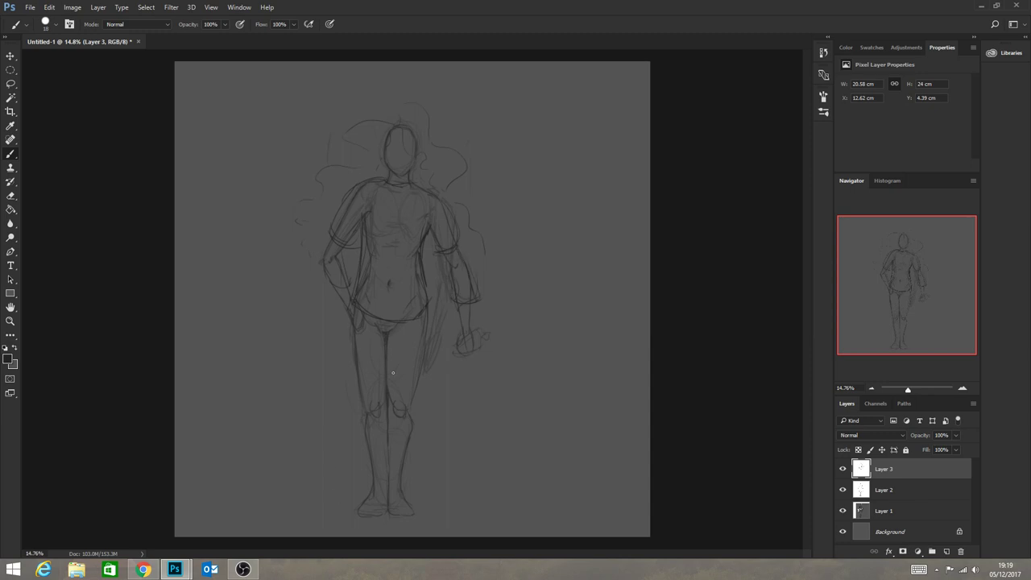
Sketch the outer and inner trouser lines along both thighs down to the knees on Layer 3.
mouse_move(385, 330)
mouse_down()
mouse_move(359, 348)
mouse_move(350, 320)
mouse_move(352, 372)
mouse_up()
mouse_move(351, 384)
mouse_down()
mouse_move(351, 329)
mouse_move(360, 411)
mouse_up()
drag(347, 343, 359, 409)
drag(429, 327, 418, 412)
drag(385, 333, 385, 393)
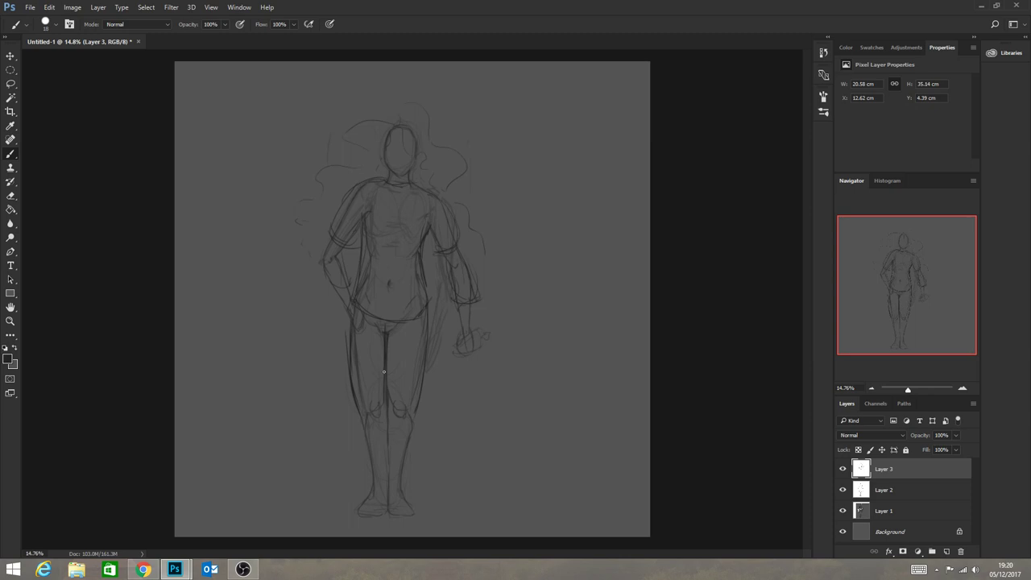
Continue the dividing line between the lower legs and taper the trouser outlines in at both knees.
drag(387, 396, 385, 476)
drag(422, 372, 407, 413)
drag(352, 380, 362, 412)
mouse_move(348, 388)
mouse_down()
mouse_move(361, 419)
mouse_move(417, 400)
mouse_up()
Sketch the waist panel with curved sides and the collar and chest opening details, and compare the drawing with Layer 3 hidden.
mouse_move(382, 277)
mouse_down()
mouse_move(423, 257)
mouse_move(405, 263)
mouse_move(413, 299)
mouse_up()
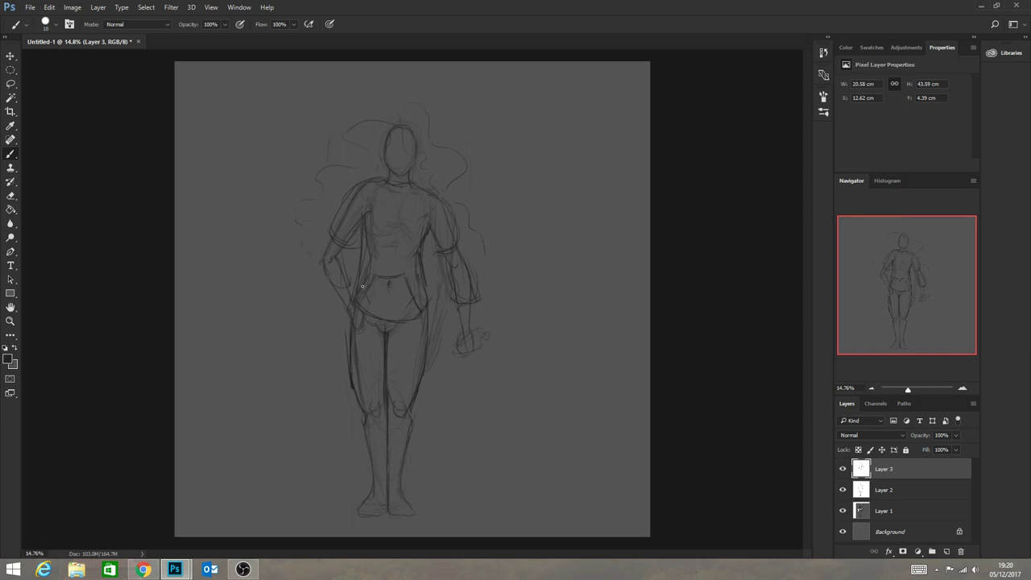
drag(388, 192, 389, 223)
drag(401, 186, 409, 211)
click(841, 470)
click(841, 469)
Merge Layer 3 down into Layer 2, and merge the result down into Layer 1.
right_click(896, 468)
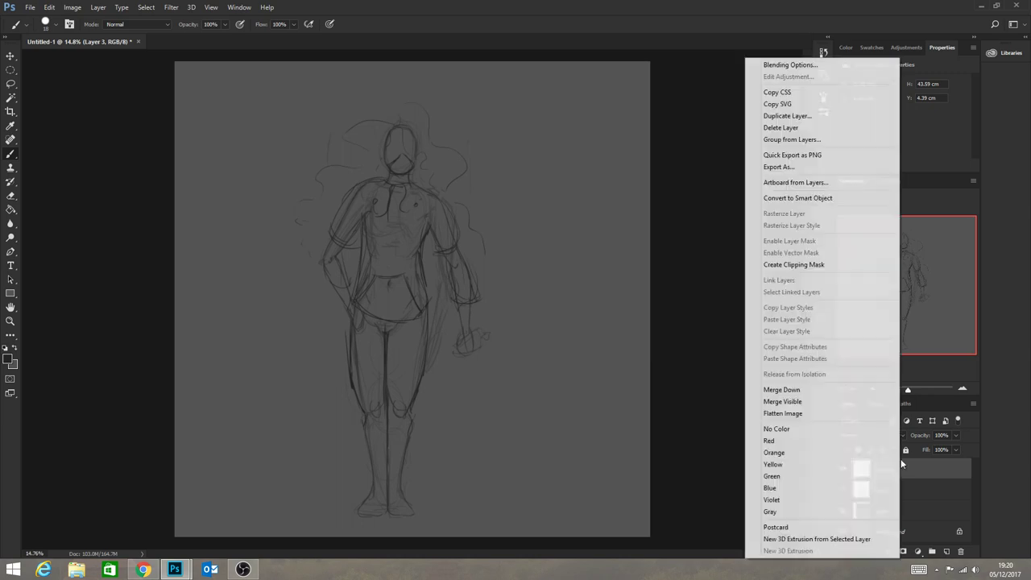
click(807, 398)
right_click(902, 469)
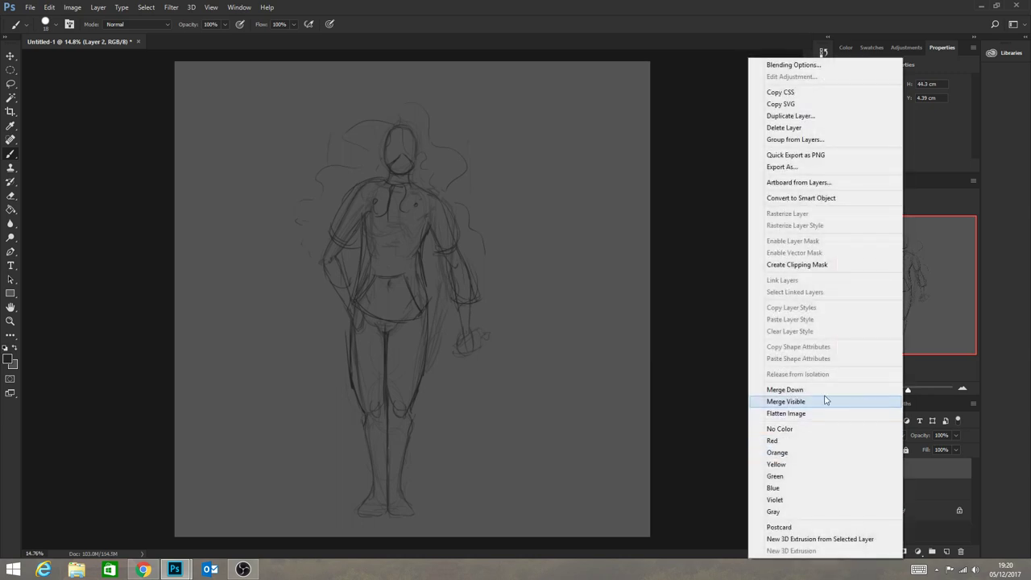
click(798, 391)
Rotate the merged sketch by about -1.22° and move it up and slightly toward the canvas centre.
key(ctrl+t)
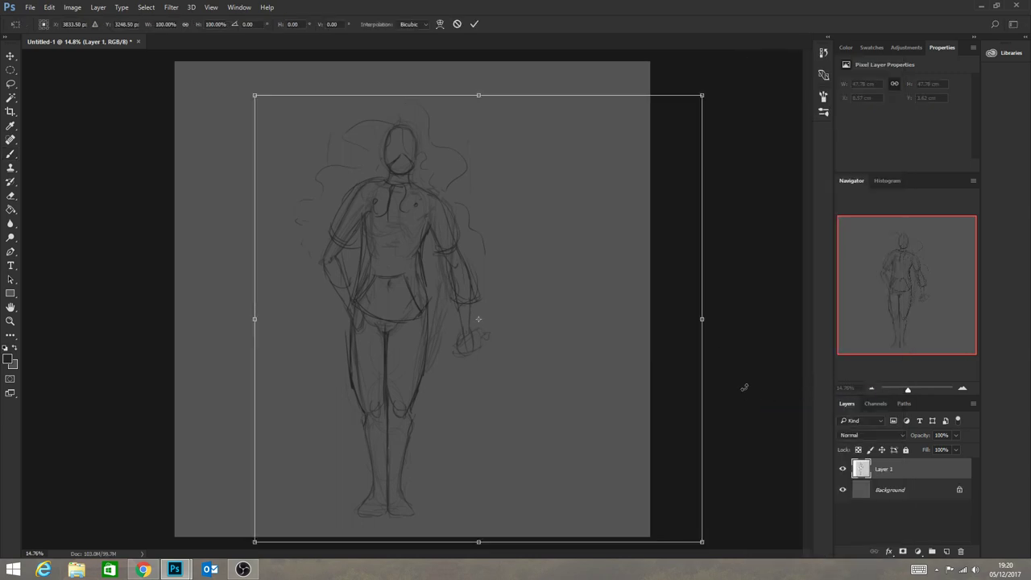
drag(724, 83, 718, 76)
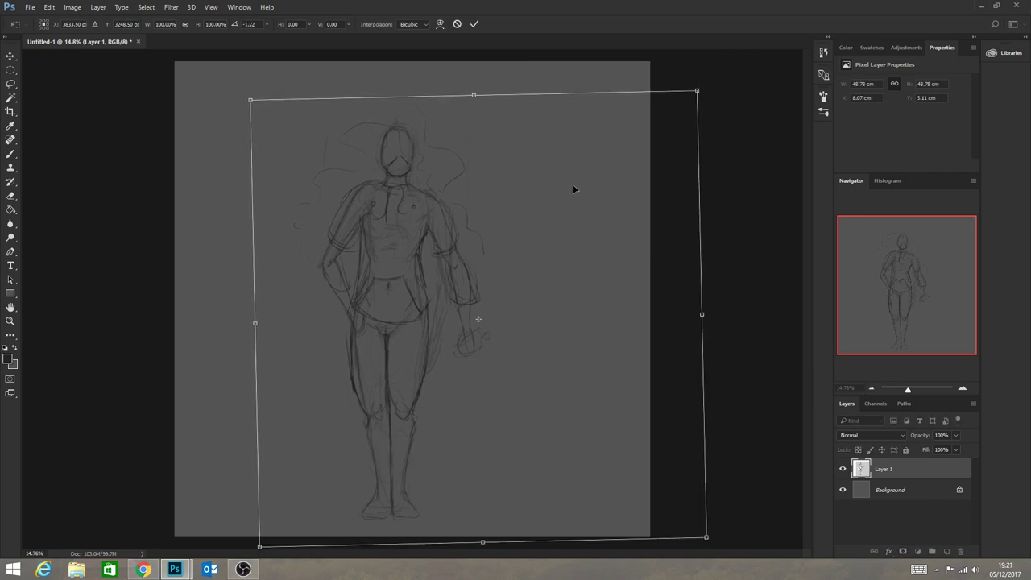
drag(490, 240, 504, 220)
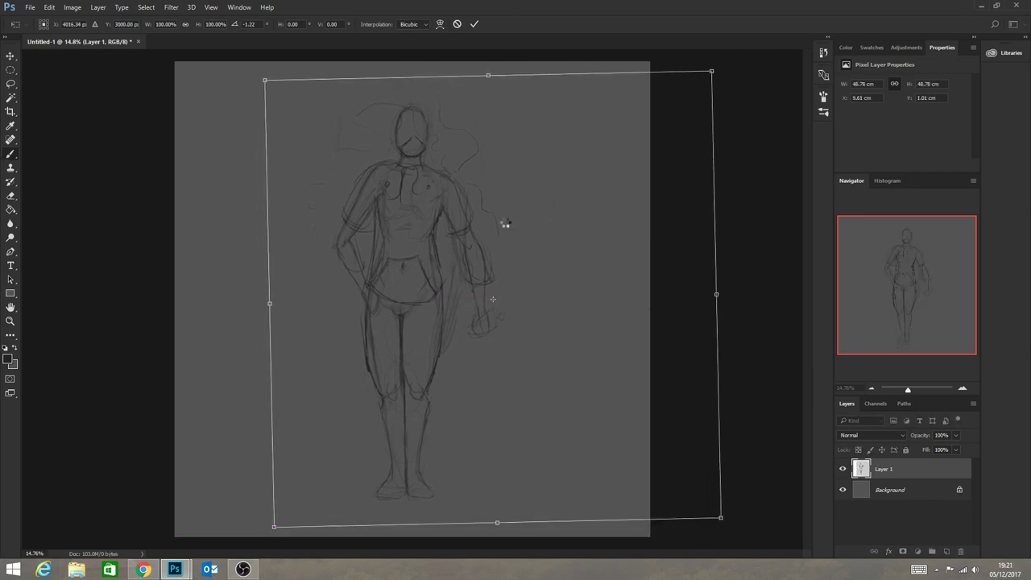
key(Return)
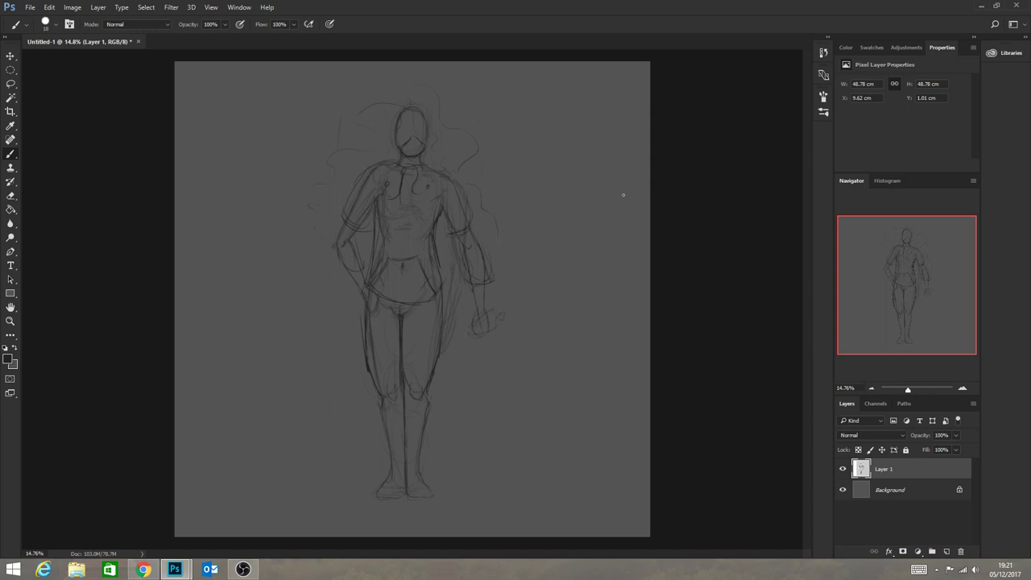
Add a new layer above the merged sketch and enlarge the brush to 29 px.
click(946, 551)
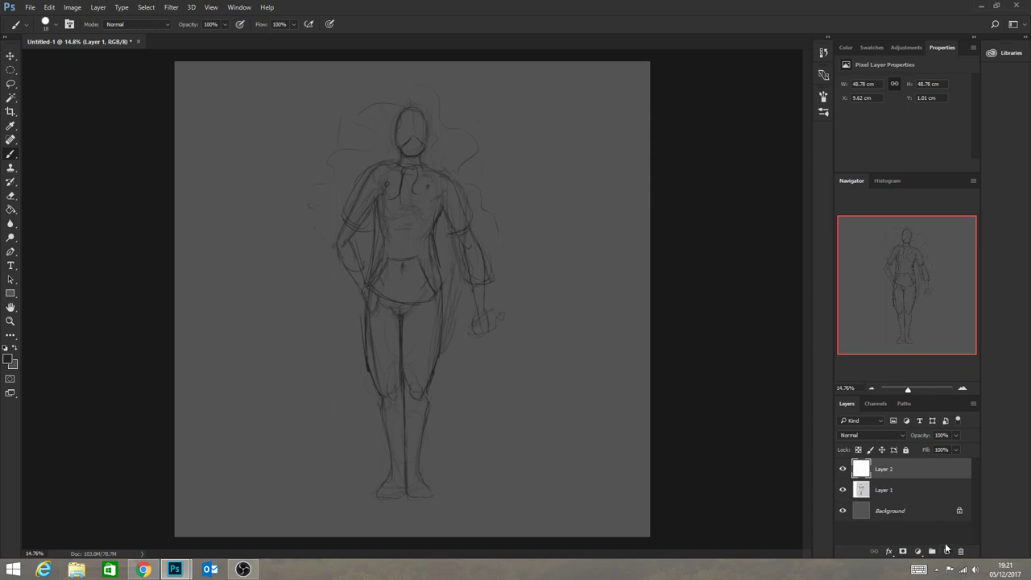
click(56, 25)
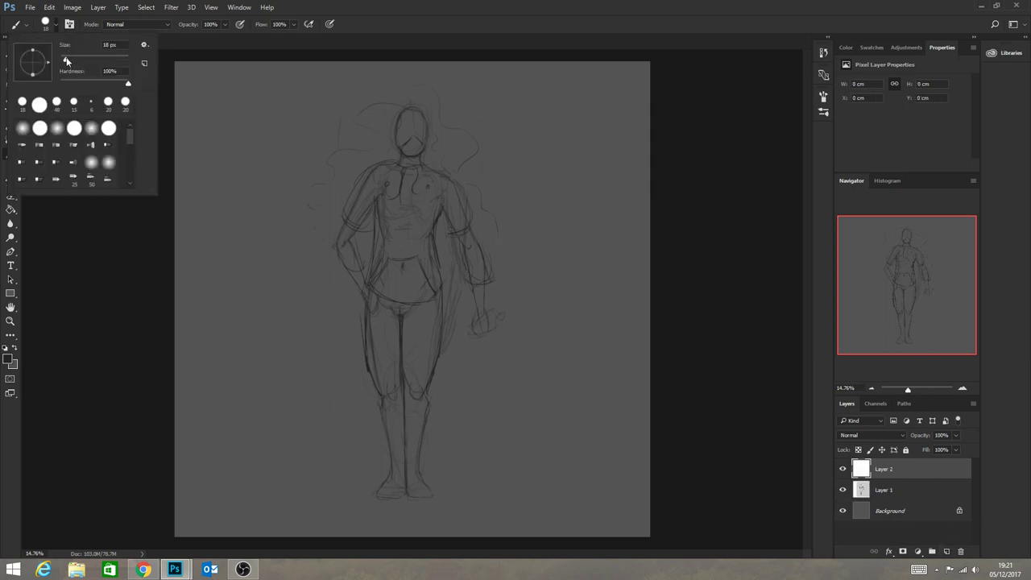
drag(66, 59, 70, 59)
Enable Transfer for the brush, check its Shape Dynamics settings, and draw a wavy test stroke beside the figure.
click(69, 24)
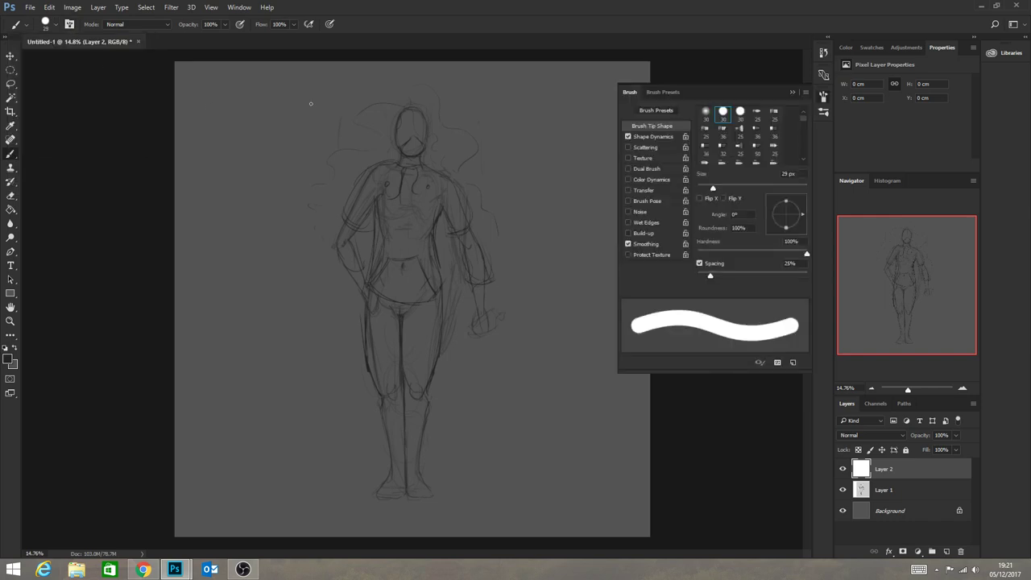
click(645, 189)
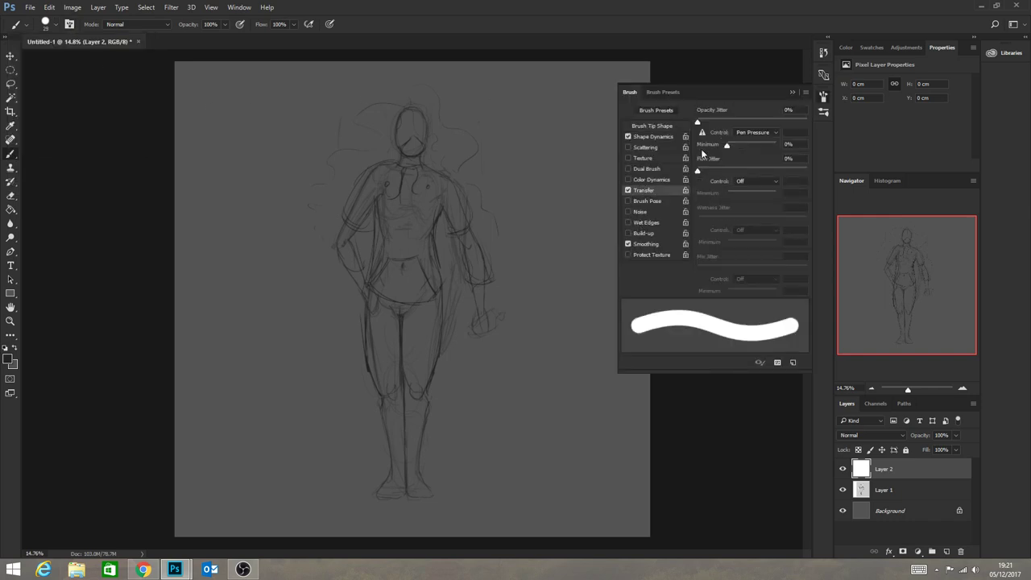
click(654, 137)
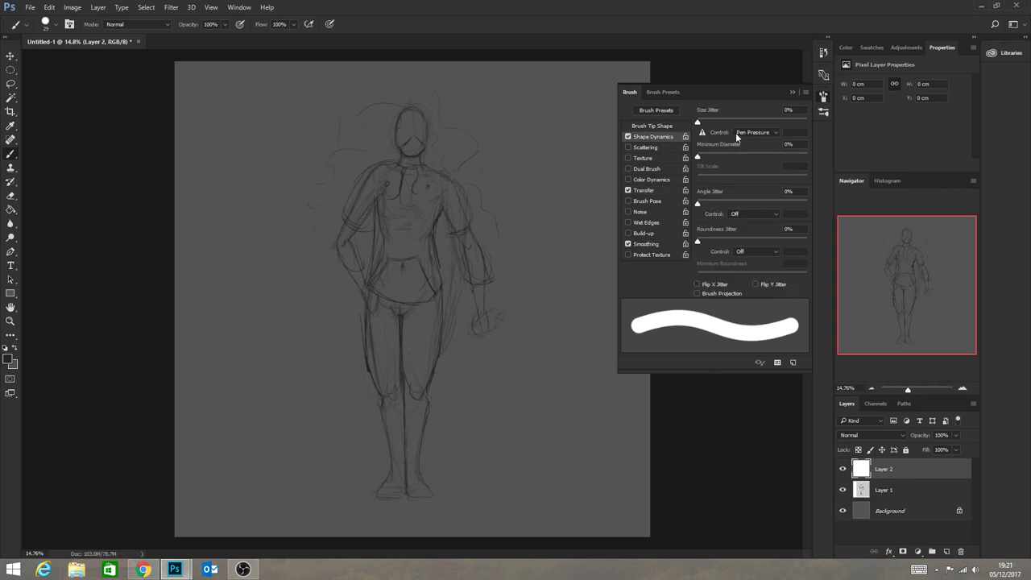
mouse_move(533, 102)
mouse_down()
mouse_move(496, 129)
mouse_move(548, 170)
mouse_move(551, 322)
mouse_up()
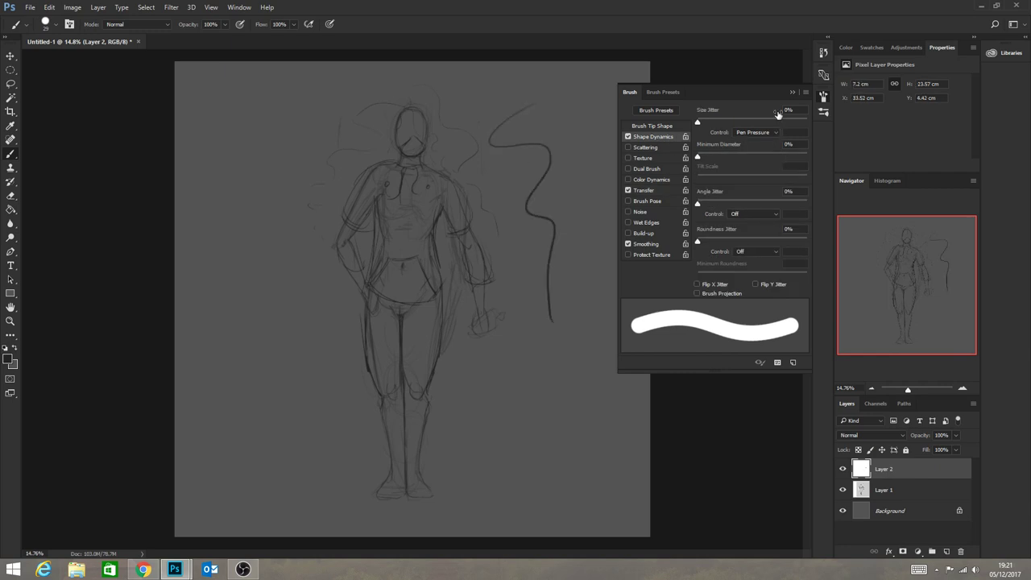
Undo the test strokes and turn off Transfer for the brush, leaving Shape Dynamics enabled.
click(794, 92)
key(ctrl+z)
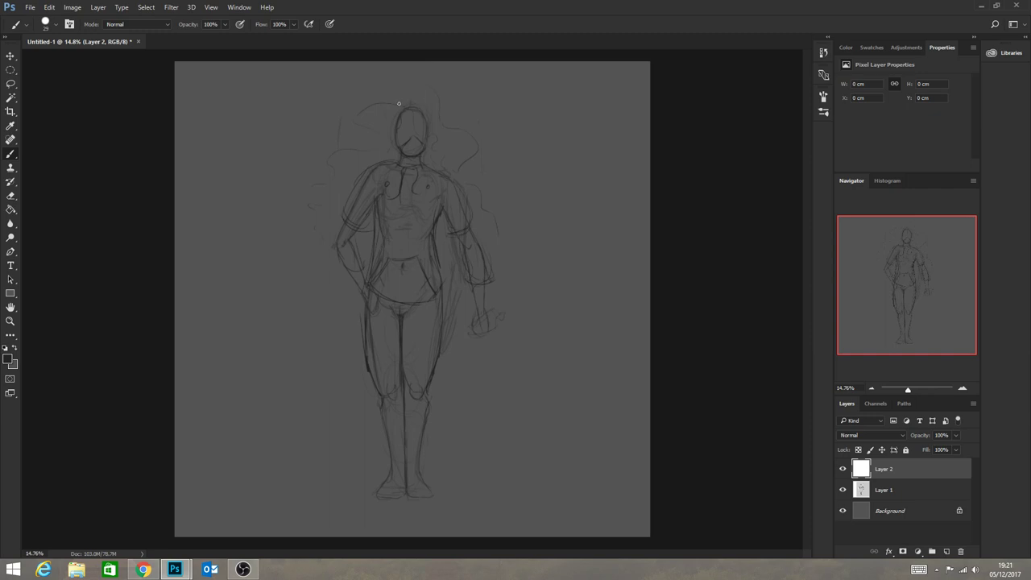
mouse_move(398, 103)
mouse_down()
mouse_move(406, 88)
mouse_move(444, 97)
mouse_move(439, 147)
mouse_up()
key(ctrl+z)
click(54, 24)
click(69, 24)
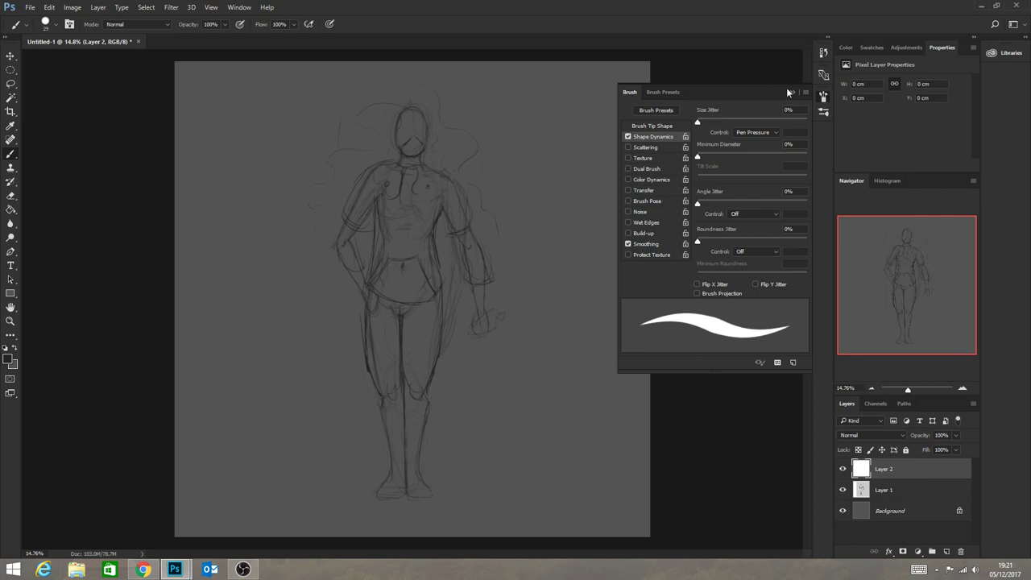
click(792, 92)
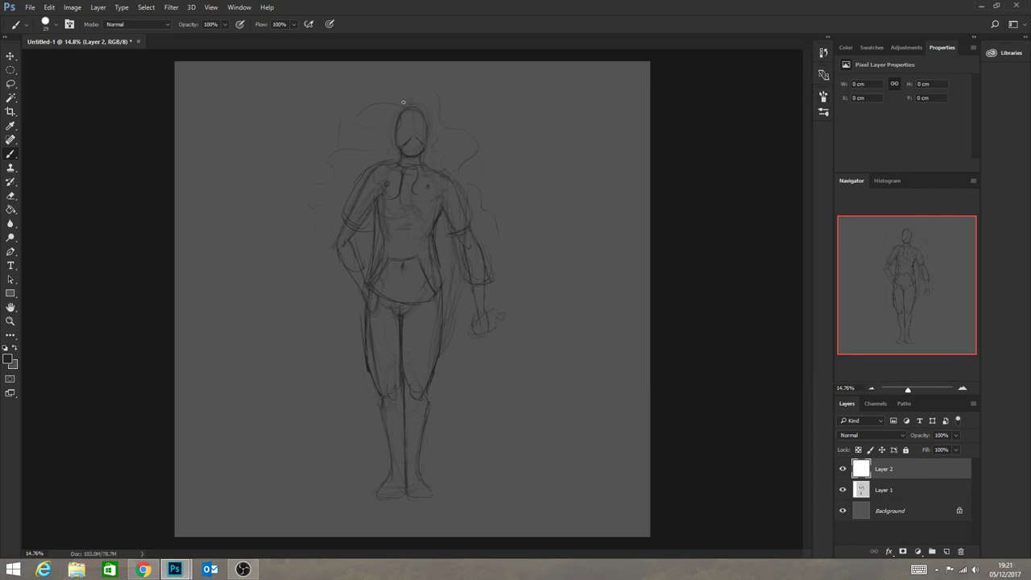
Draw wavy hair outlines on Layer 2 from the top of the head down both sides, with jagged ends near the hips.
mouse_move(402, 103)
mouse_down()
mouse_move(435, 94)
mouse_move(423, 90)
mouse_move(437, 101)
mouse_move(437, 143)
mouse_move(438, 105)
mouse_move(446, 129)
mouse_move(477, 124)
mouse_move(457, 128)
mouse_move(488, 148)
mouse_move(454, 156)
mouse_move(521, 196)
mouse_move(493, 217)
mouse_move(494, 247)
mouse_up()
mouse_move(403, 99)
mouse_down()
mouse_move(341, 110)
mouse_move(327, 130)
mouse_move(342, 112)
mouse_move(338, 123)
mouse_move(370, 150)
mouse_move(318, 177)
mouse_move(320, 194)
mouse_move(340, 195)
mouse_move(339, 211)
mouse_move(310, 233)
mouse_up()
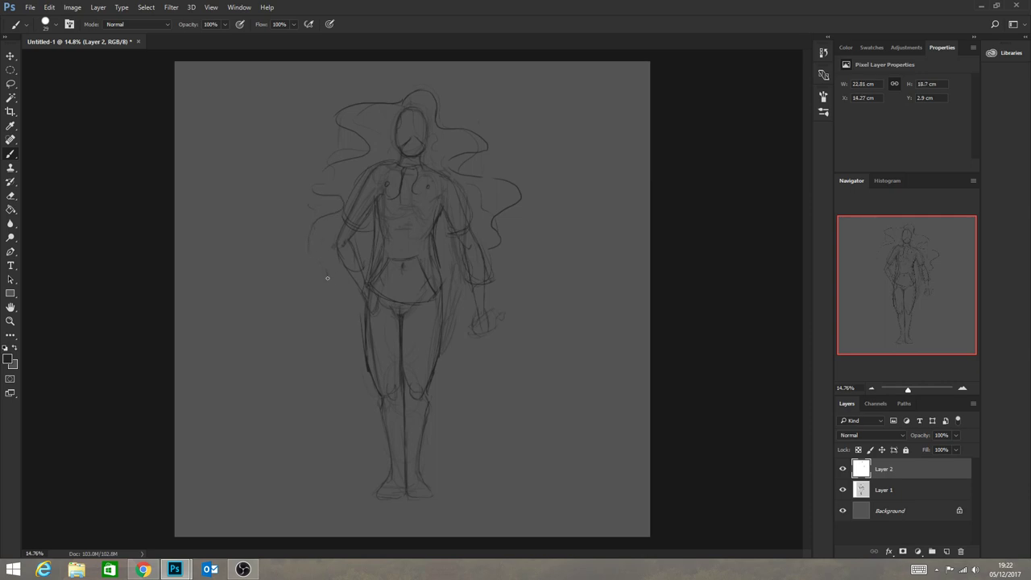
drag(327, 277, 349, 295)
drag(444, 323, 485, 275)
On Layer 1, darken the hoodie's collar, drawstrings and shoulder, continuing down the arm with the hand on the hip.
click(887, 489)
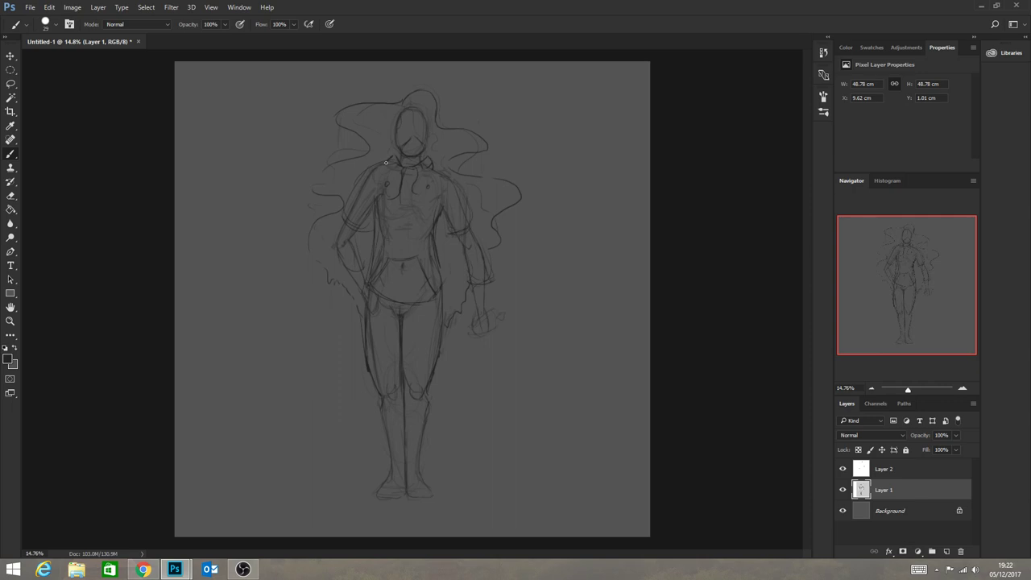
drag(390, 158, 368, 170)
mouse_move(418, 169)
mouse_down()
mouse_move(428, 188)
mouse_move(450, 179)
mouse_up()
mouse_move(364, 171)
mouse_down()
mouse_move(342, 205)
mouse_move(346, 198)
mouse_move(360, 232)
mouse_move(345, 214)
mouse_move(362, 232)
mouse_move(373, 221)
mouse_move(338, 234)
mouse_move(341, 211)
mouse_move(335, 243)
mouse_up()
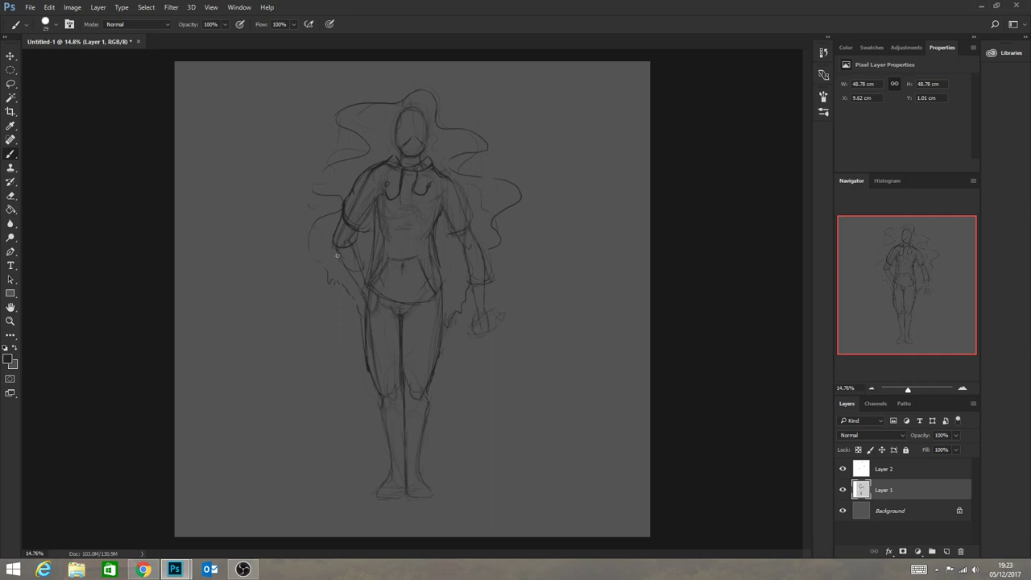
Darken the sleeves and cuffs on both arms, the sides of the torso and the edges of the hoodie pocket.
mouse_move(337, 255)
mouse_down()
mouse_move(347, 273)
mouse_move(360, 260)
mouse_up()
drag(445, 211, 463, 233)
drag(453, 179, 491, 280)
drag(377, 236, 366, 278)
drag(437, 251, 434, 294)
drag(421, 259, 437, 294)
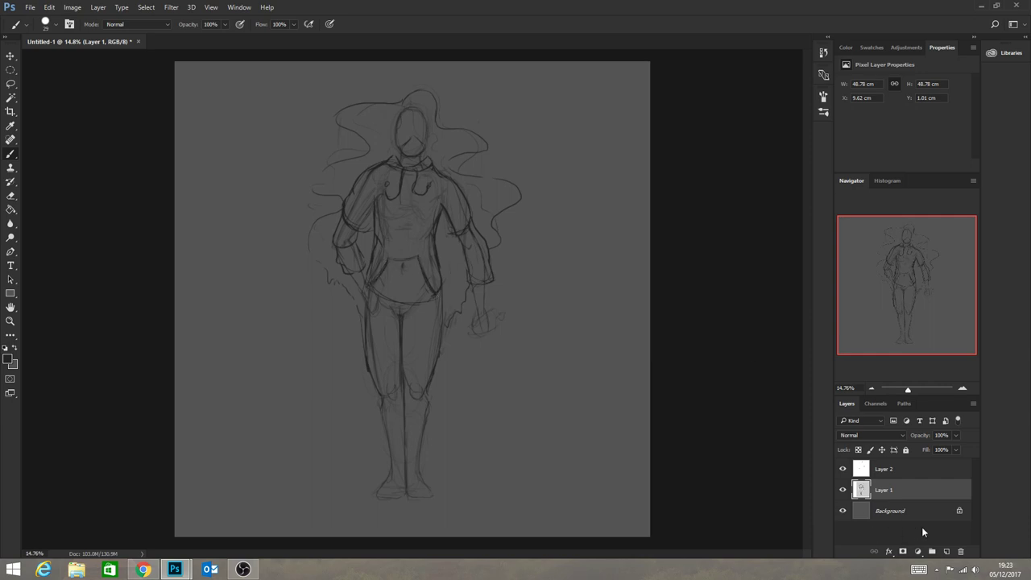
On Layer 2, reinforce the hoodie's front pocket, waist sides and curved bottom hem with bolder lines.
click(906, 471)
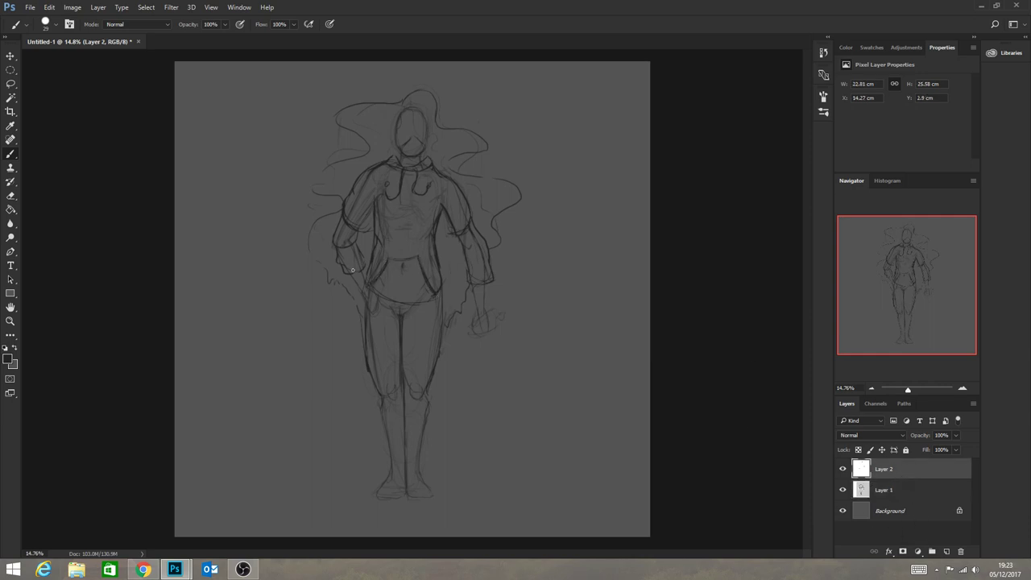
mouse_move(390, 260)
mouse_down()
mouse_move(373, 276)
mouse_move(441, 291)
mouse_up()
drag(391, 261, 370, 289)
mouse_move(416, 265)
mouse_down()
mouse_move(428, 294)
mouse_move(440, 285)
mouse_up()
drag(370, 260, 362, 283)
drag(438, 241, 433, 296)
drag(372, 288, 392, 303)
drag(442, 213, 444, 251)
On Layer 2, outline the lowered forearm, both legs and the bare feet with toes.
click(889, 489)
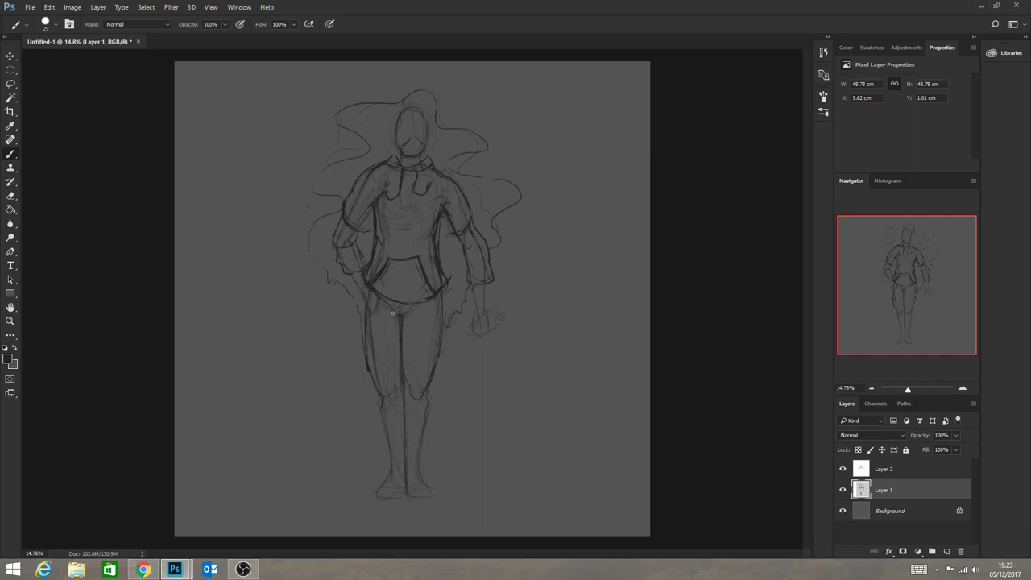
click(897, 467)
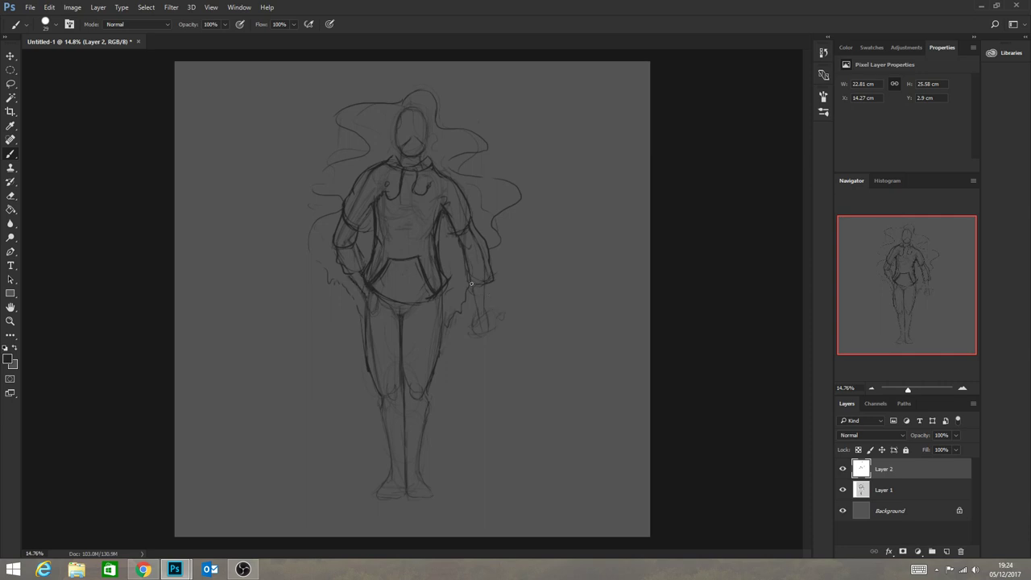
drag(474, 294, 478, 312)
mouse_move(484, 313)
mouse_down()
mouse_move(485, 293)
mouse_move(442, 300)
mouse_move(440, 342)
mouse_up()
drag(366, 321, 383, 394)
mouse_move(383, 397)
mouse_down()
mouse_move(387, 451)
mouse_move(381, 401)
mouse_move(388, 488)
mouse_up()
drag(428, 393, 420, 475)
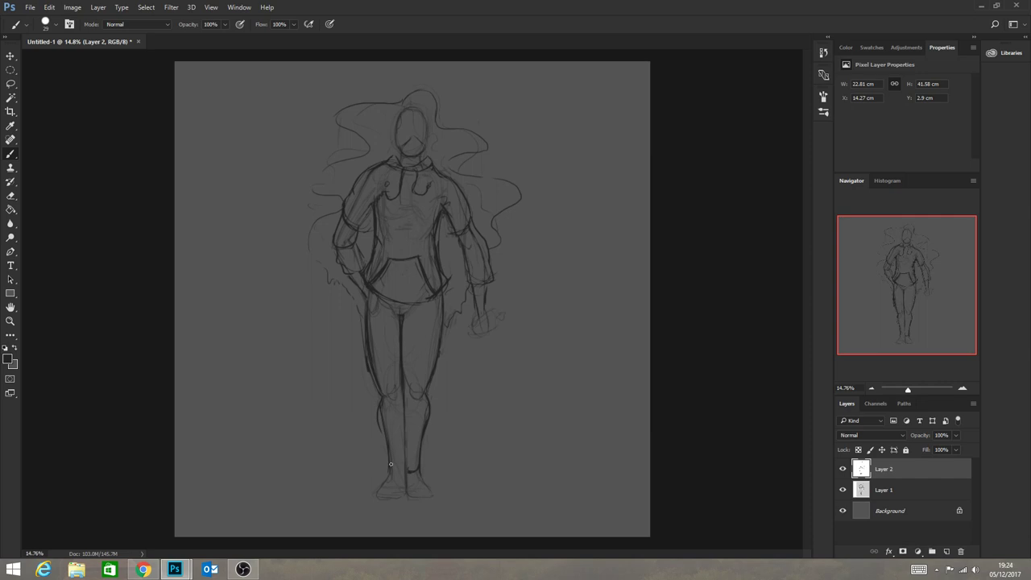
mouse_move(391, 464)
mouse_down()
mouse_move(372, 495)
mouse_move(385, 501)
mouse_move(375, 500)
mouse_move(435, 493)
mouse_move(394, 494)
mouse_move(434, 496)
mouse_up()
Extend the flowing hair behind both arms down to ragged ends and thicken its wavy upper outline.
mouse_move(339, 213)
mouse_down()
mouse_move(302, 236)
mouse_move(320, 220)
mouse_move(309, 251)
mouse_move(327, 267)
mouse_move(314, 258)
mouse_move(331, 312)
mouse_move(342, 286)
mouse_up()
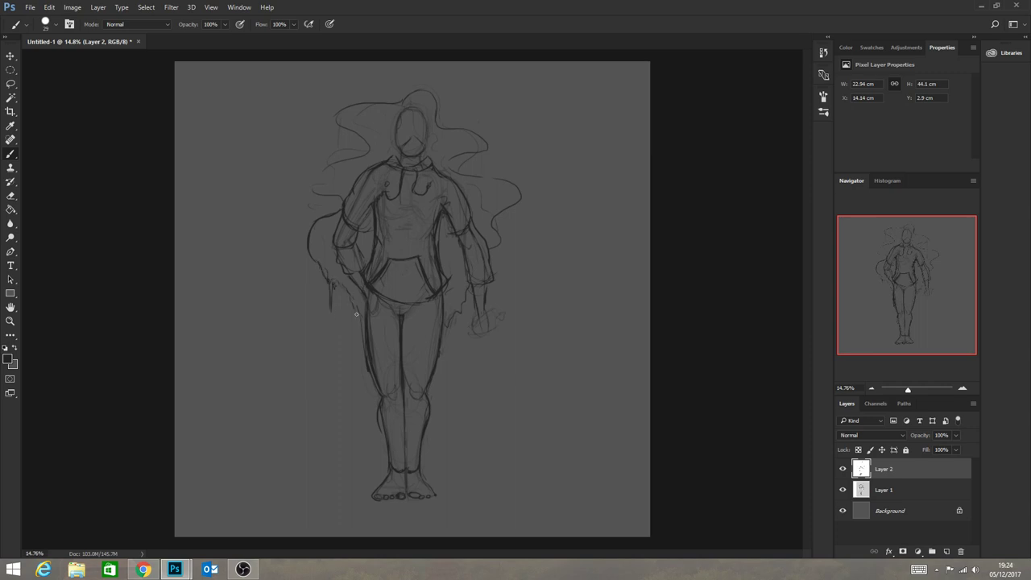
mouse_move(456, 327)
mouse_down()
mouse_move(448, 319)
mouse_move(463, 298)
mouse_up()
mouse_move(339, 195)
mouse_down()
mouse_move(352, 153)
mouse_move(328, 173)
mouse_move(344, 167)
mouse_move(347, 128)
mouse_move(336, 116)
mouse_move(435, 106)
mouse_move(402, 102)
mouse_move(421, 91)
mouse_move(429, 96)
mouse_move(408, 98)
mouse_move(440, 112)
mouse_move(438, 99)
mouse_move(435, 118)
mouse_move(471, 127)
mouse_move(448, 128)
mouse_move(490, 138)
mouse_move(443, 163)
mouse_move(497, 186)
mouse_move(494, 224)
mouse_up()
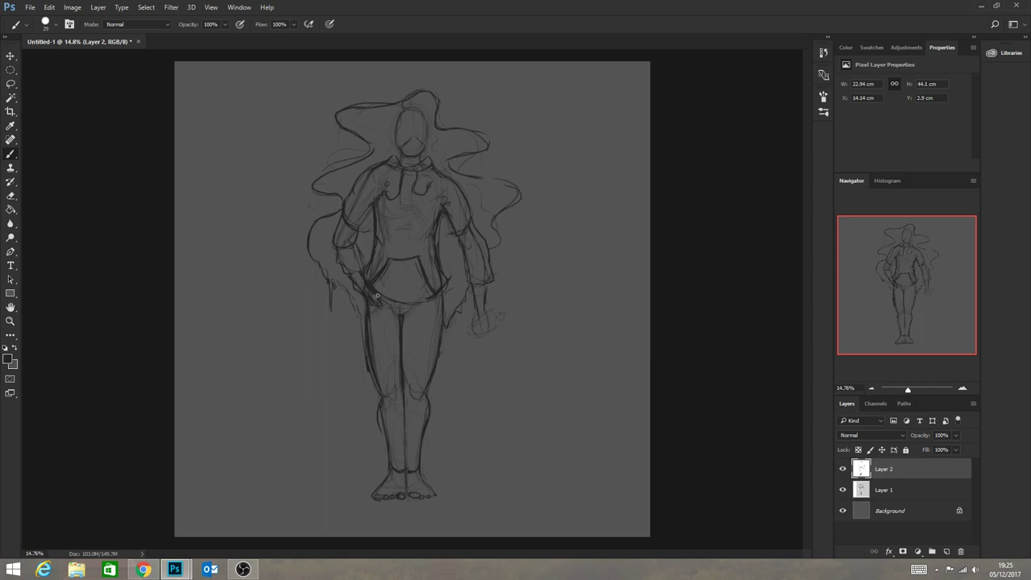
Draw the hand resting on the hip and the lowered hand gripping a cylindrical object.
mouse_move(374, 305)
mouse_down()
mouse_move(382, 311)
mouse_move(362, 290)
mouse_up()
drag(372, 308, 388, 315)
drag(488, 312, 491, 346)
drag(494, 317, 513, 324)
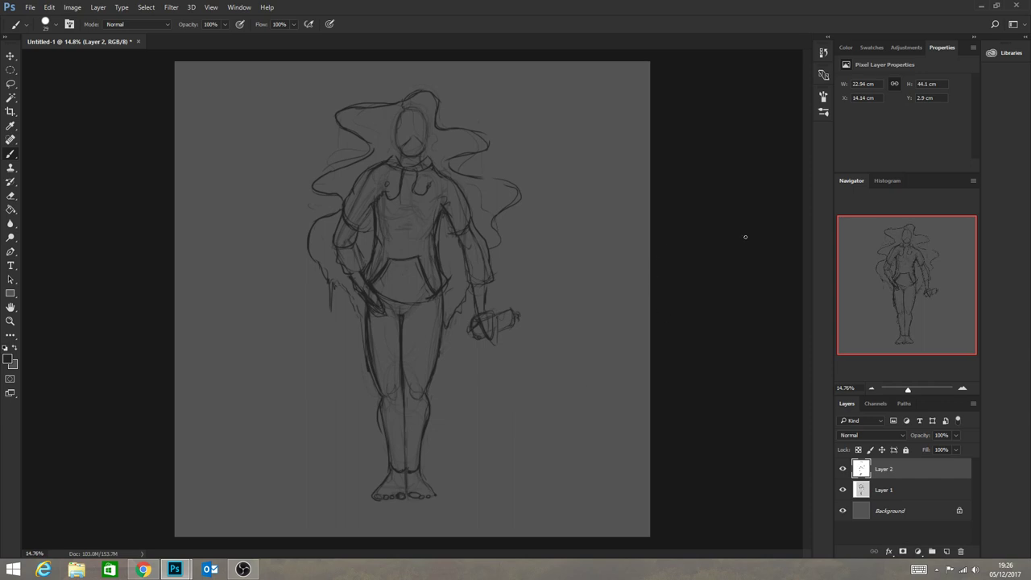
Add a new layer above Layer 2 and draw eyebrows and round eyes with pupils on the face.
click(945, 551)
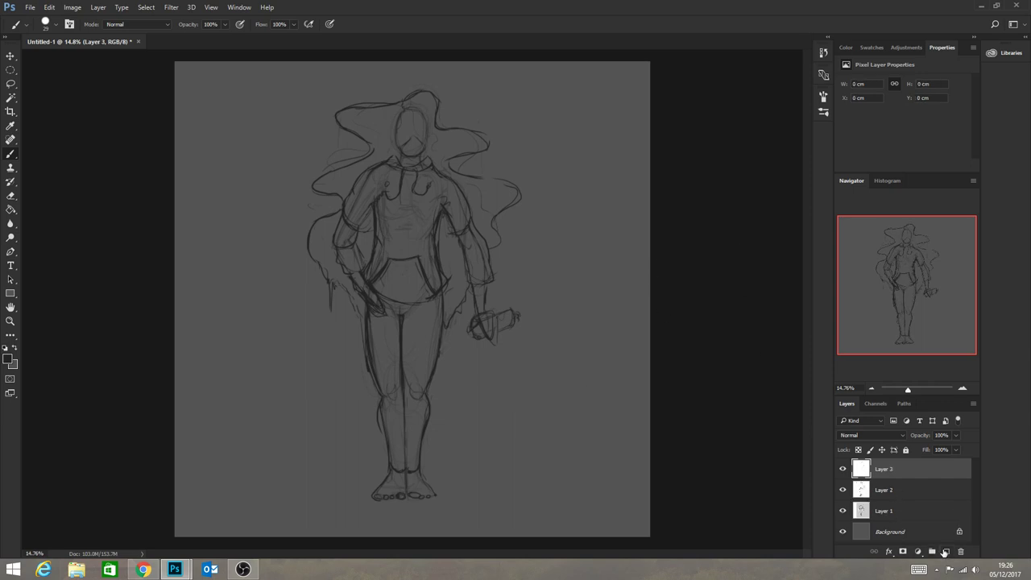
click(9, 321)
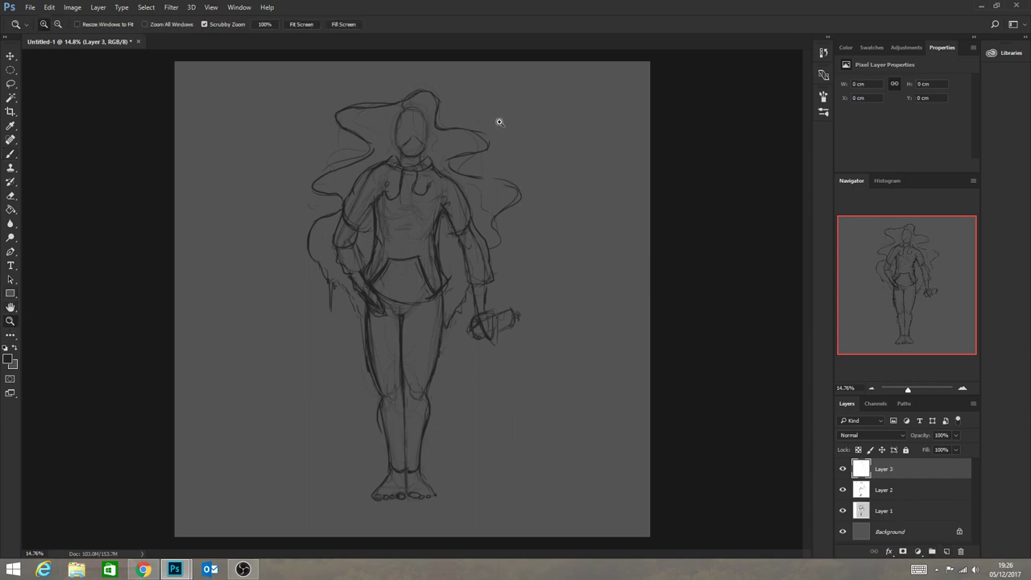
drag(407, 103, 476, 168)
click(9, 153)
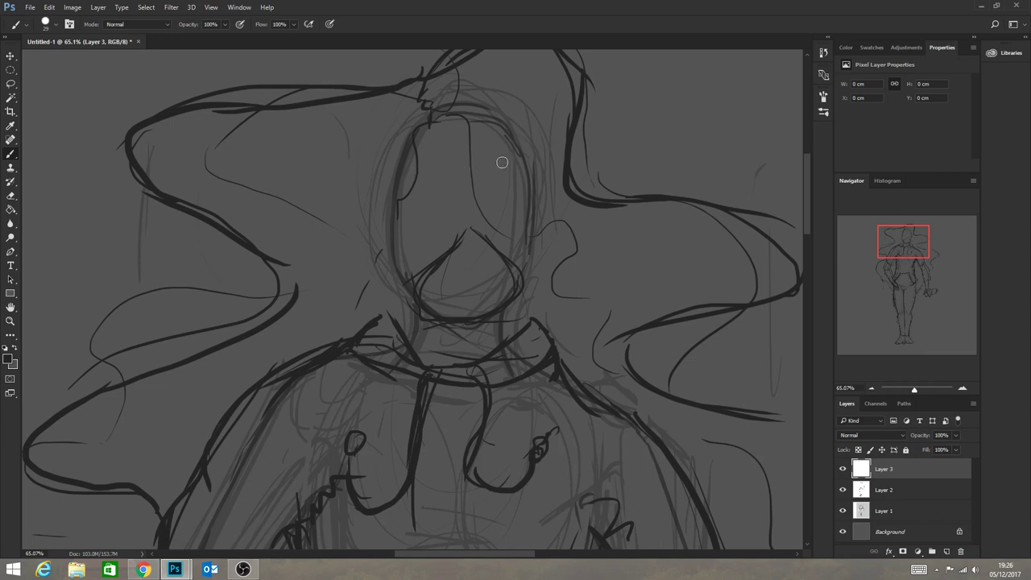
mouse_move(496, 170)
mouse_down()
mouse_move(518, 183)
mouse_move(495, 173)
mouse_move(472, 191)
mouse_move(427, 182)
mouse_up()
mouse_move(491, 188)
mouse_down()
mouse_move(481, 191)
mouse_move(487, 202)
mouse_move(516, 207)
mouse_move(483, 204)
mouse_move(522, 206)
mouse_up()
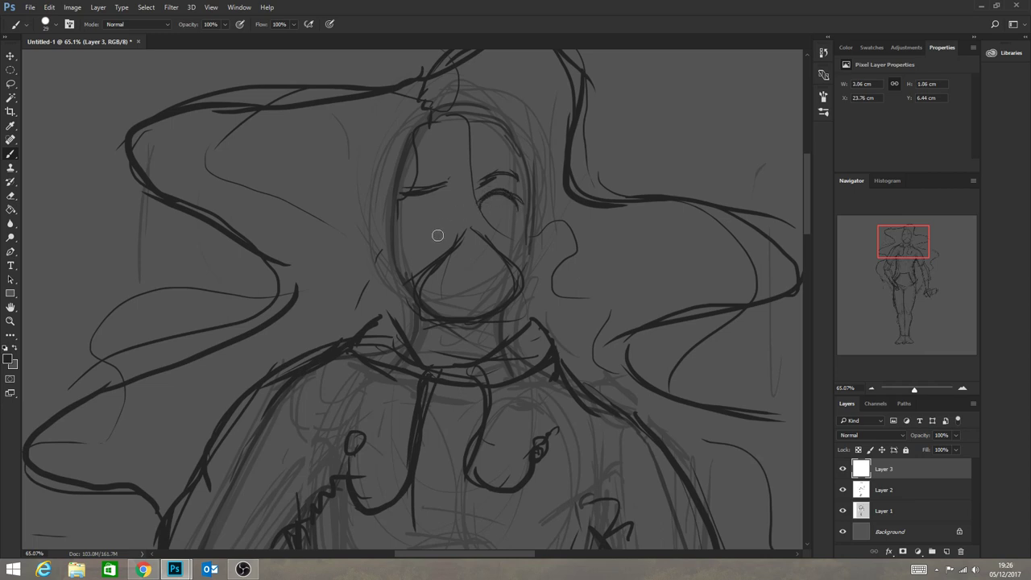
mouse_move(437, 196)
mouse_down()
mouse_move(405, 207)
mouse_move(438, 203)
mouse_move(424, 206)
mouse_move(439, 226)
mouse_move(490, 224)
mouse_move(494, 201)
mouse_move(510, 201)
mouse_move(508, 213)
mouse_move(509, 194)
mouse_up()
mouse_move(429, 206)
mouse_down()
mouse_move(441, 209)
mouse_move(434, 221)
mouse_move(439, 200)
mouse_up()
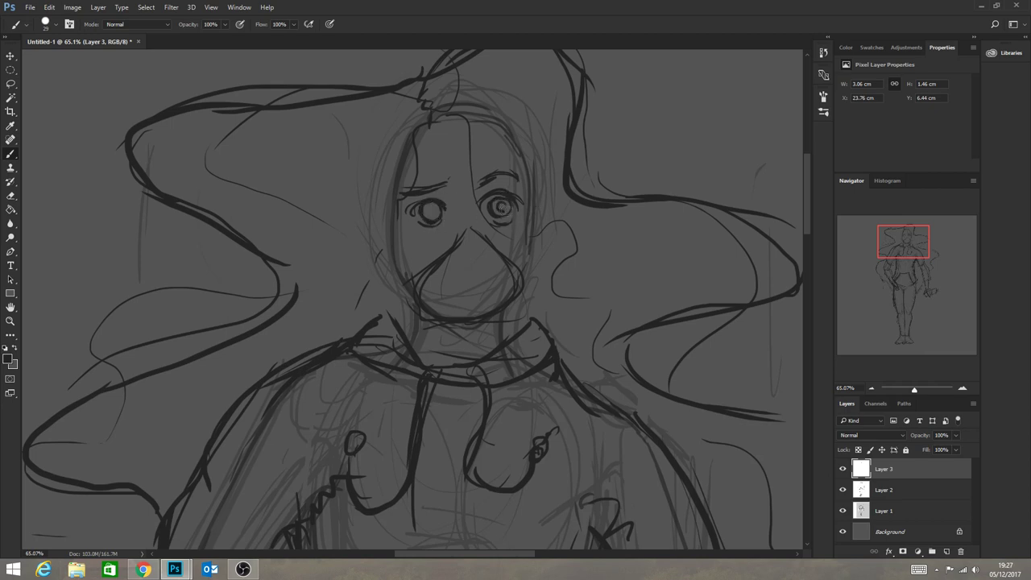
drag(430, 211, 429, 212)
Add the nose, straight mouth and a heavier eyebrow, and frame the face with hair lines falling to the shoulders.
mouse_move(467, 253)
mouse_down()
mouse_move(483, 242)
mouse_move(455, 251)
mouse_up()
mouse_move(467, 264)
mouse_down()
mouse_move(471, 278)
mouse_move(459, 275)
mouse_move(483, 278)
mouse_move(435, 285)
mouse_move(499, 283)
mouse_up()
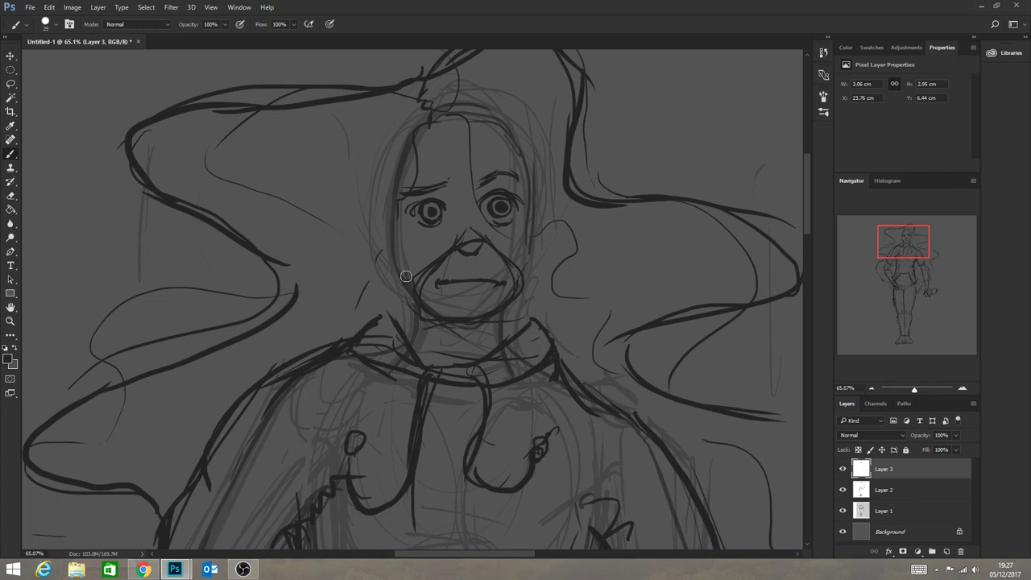
mouse_move(472, 191)
mouse_down()
mouse_move(519, 179)
mouse_move(518, 167)
mouse_move(469, 193)
mouse_move(513, 171)
mouse_move(520, 186)
mouse_move(513, 175)
mouse_move(461, 212)
mouse_move(500, 201)
mouse_move(485, 194)
mouse_move(511, 199)
mouse_move(498, 190)
mouse_move(523, 183)
mouse_up()
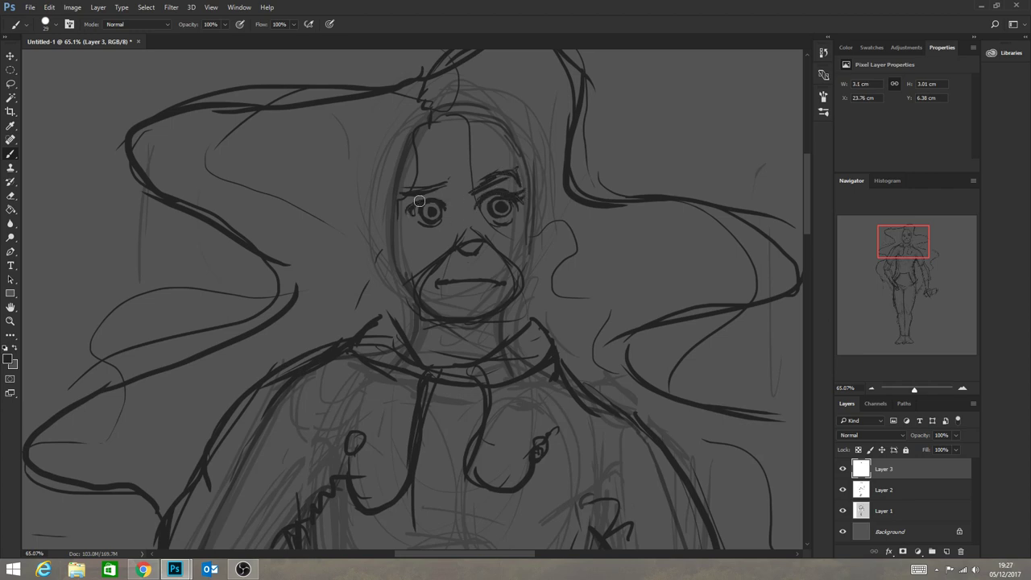
mouse_move(424, 118)
mouse_down()
mouse_move(420, 180)
mouse_move(356, 235)
mouse_move(401, 202)
mouse_move(342, 341)
mouse_up()
mouse_move(456, 107)
mouse_down()
mouse_move(545, 214)
mouse_move(546, 265)
mouse_up()
Draw ears on both sides of the head on Layer 3.
click(9, 320)
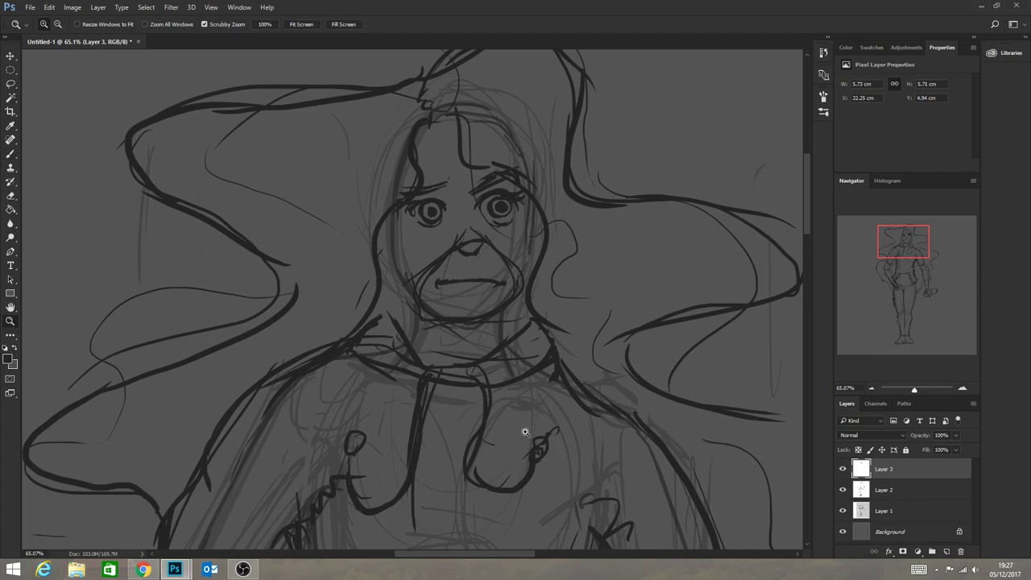
drag(564, 456, 338, 455)
drag(441, 293, 453, 293)
scroll(454, 293, up, 2)
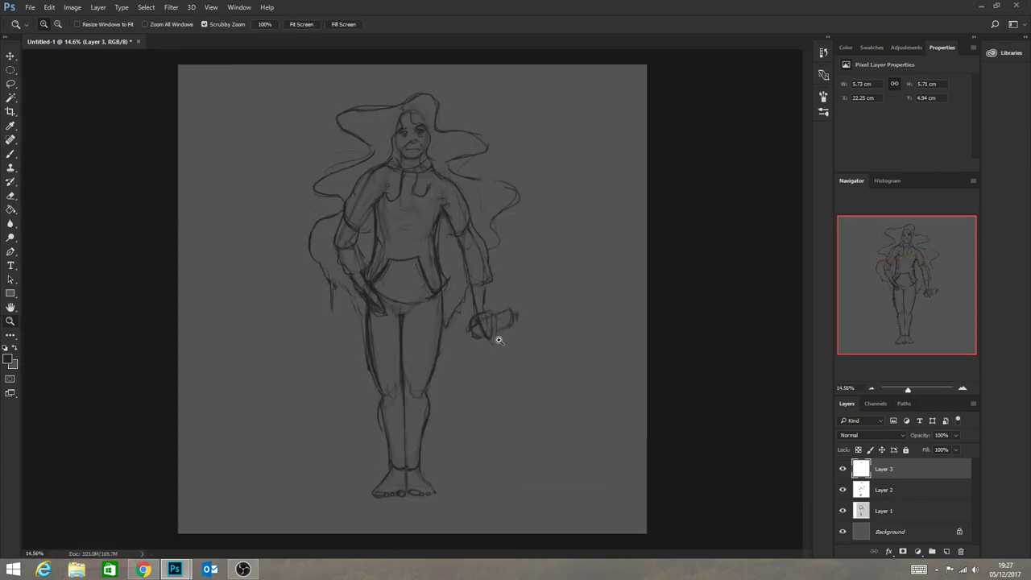
scroll(416, 125, up, 4)
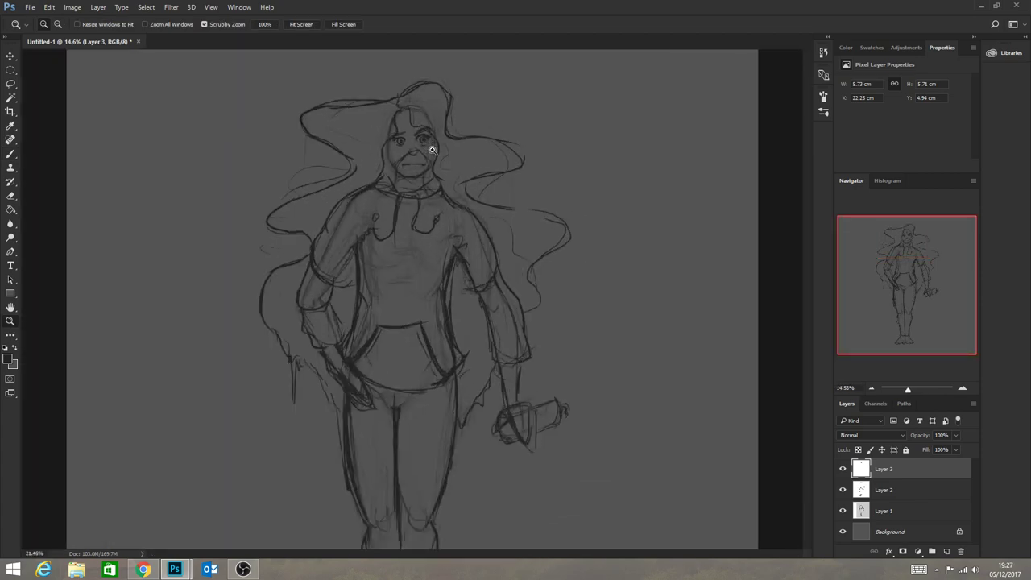
click(11, 153)
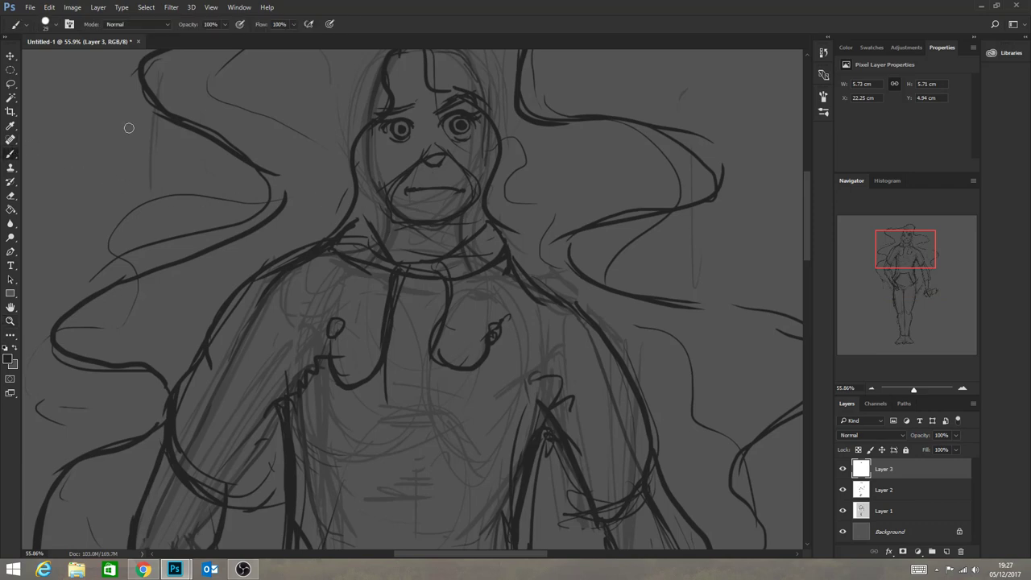
mouse_move(348, 99)
mouse_down()
mouse_move(337, 129)
mouse_move(356, 136)
mouse_up()
mouse_move(358, 153)
mouse_down()
mouse_move(364, 168)
mouse_move(376, 159)
mouse_up()
mouse_move(486, 118)
mouse_down()
mouse_move(499, 110)
mouse_move(495, 154)
mouse_move(480, 173)
mouse_up()
drag(499, 111, 495, 160)
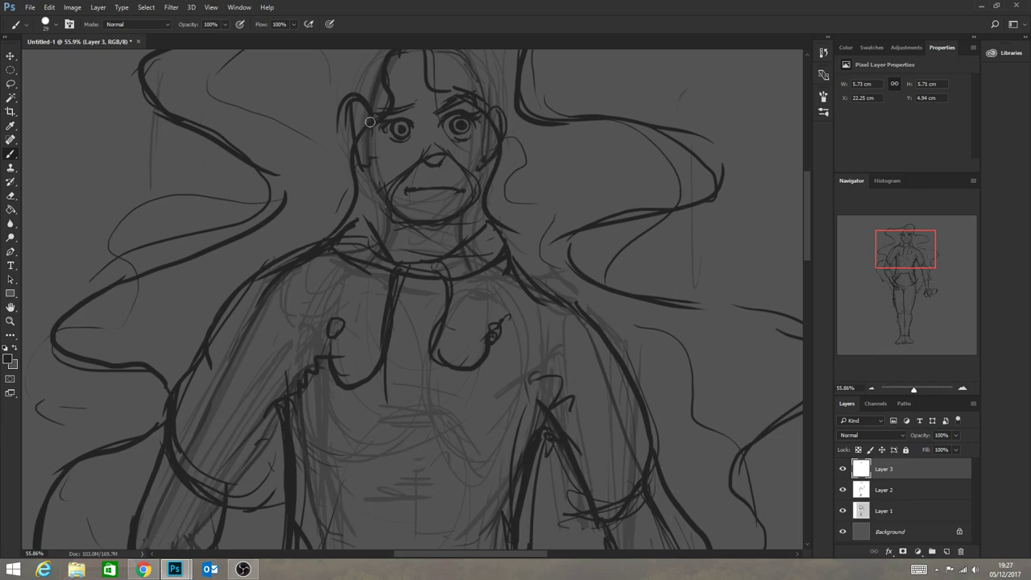
Erase the round eyes and redraw them with lids and lower lines, and darken the nose.
mouse_move(369, 121)
mouse_down()
mouse_move(376, 183)
mouse_move(390, 154)
mouse_up()
mouse_move(464, 123)
mouse_down()
mouse_move(390, 125)
mouse_move(418, 125)
mouse_move(377, 141)
mouse_up()
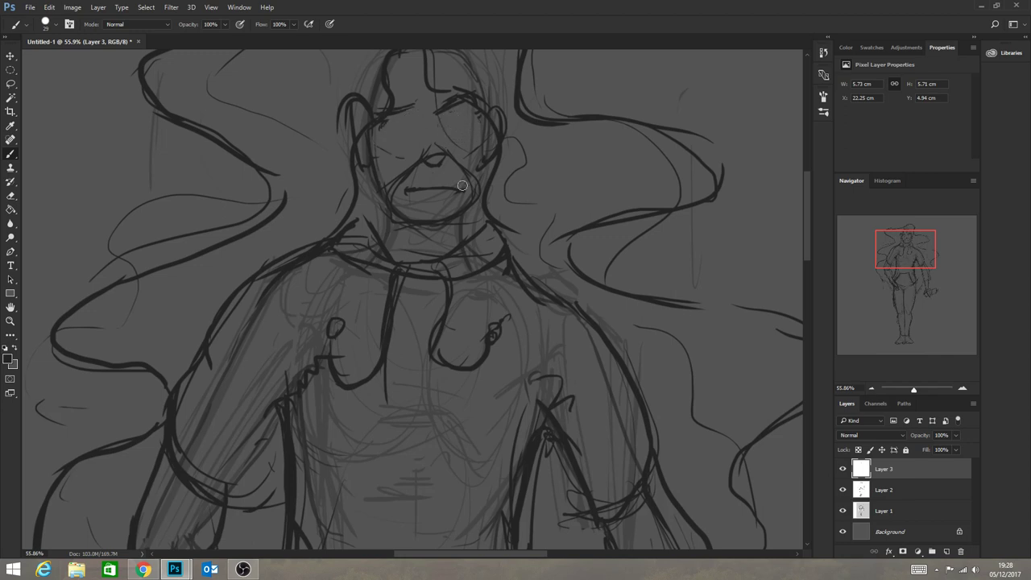
mouse_move(444, 122)
mouse_down()
mouse_move(474, 120)
mouse_move(446, 122)
mouse_move(473, 120)
mouse_move(447, 128)
mouse_move(473, 129)
mouse_move(462, 146)
mouse_move(428, 163)
mouse_move(452, 159)
mouse_up()
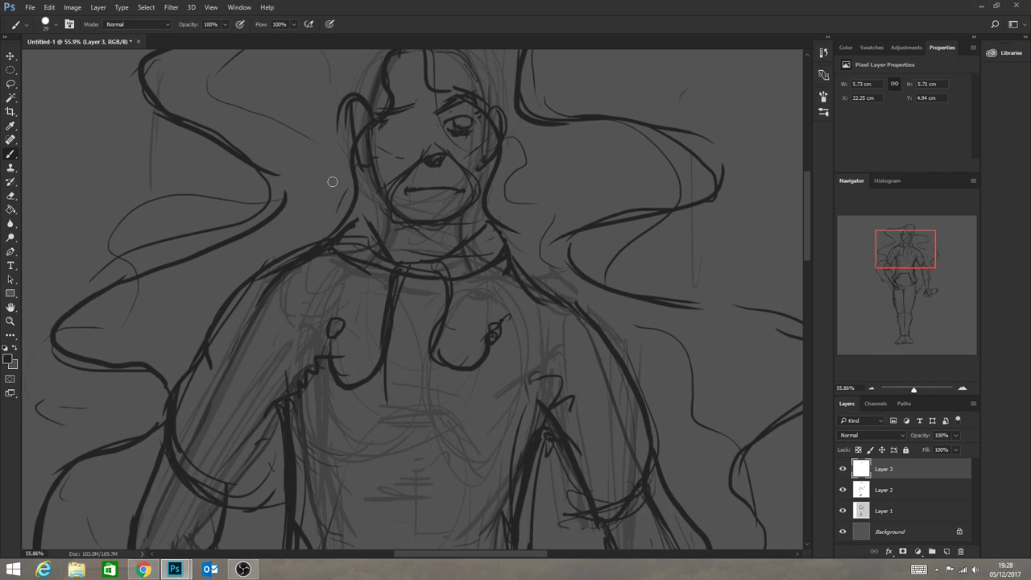
drag(441, 129, 468, 131)
drag(475, 124, 454, 120)
mouse_move(405, 120)
mouse_down()
mouse_move(391, 145)
mouse_move(405, 135)
mouse_move(391, 141)
mouse_move(400, 133)
mouse_move(388, 122)
mouse_move(399, 135)
mouse_move(400, 121)
mouse_move(394, 136)
mouse_move(400, 123)
mouse_move(386, 129)
mouse_move(421, 133)
mouse_move(420, 116)
mouse_move(434, 139)
mouse_move(429, 156)
mouse_move(438, 154)
mouse_move(444, 145)
mouse_move(422, 146)
mouse_move(479, 142)
mouse_move(457, 142)
mouse_move(447, 117)
mouse_move(478, 128)
mouse_up()
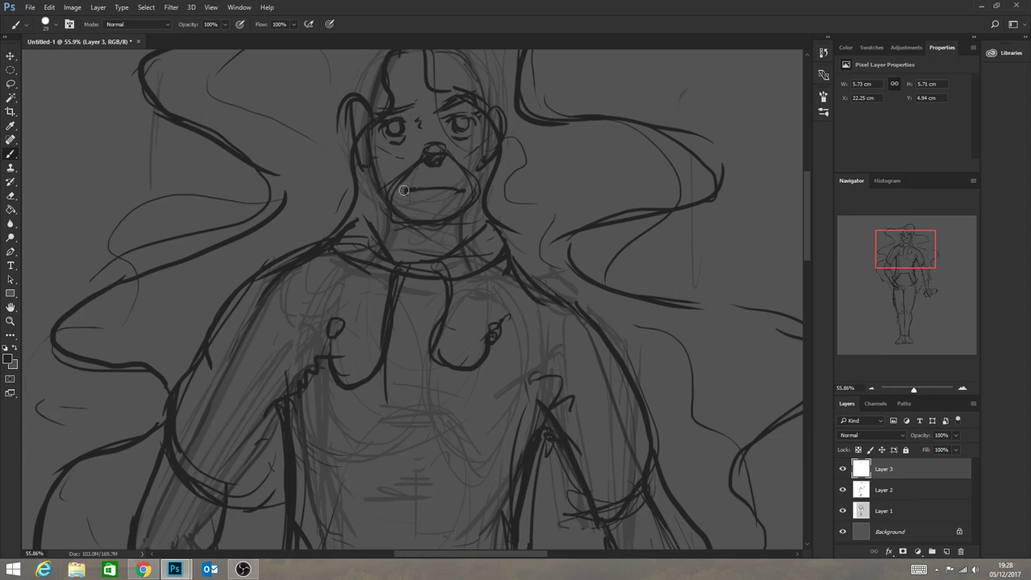
Merge Layer 3 down into Layer 2, and merge that result down into Layer 1.
click(11, 320)
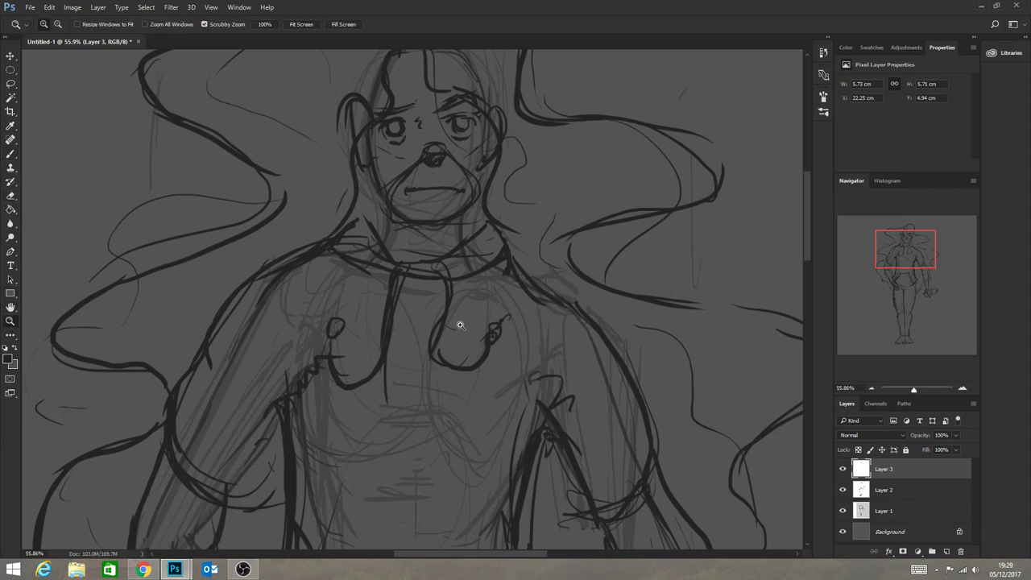
drag(461, 326, 441, 336)
drag(512, 370, 461, 352)
drag(447, 252, 481, 260)
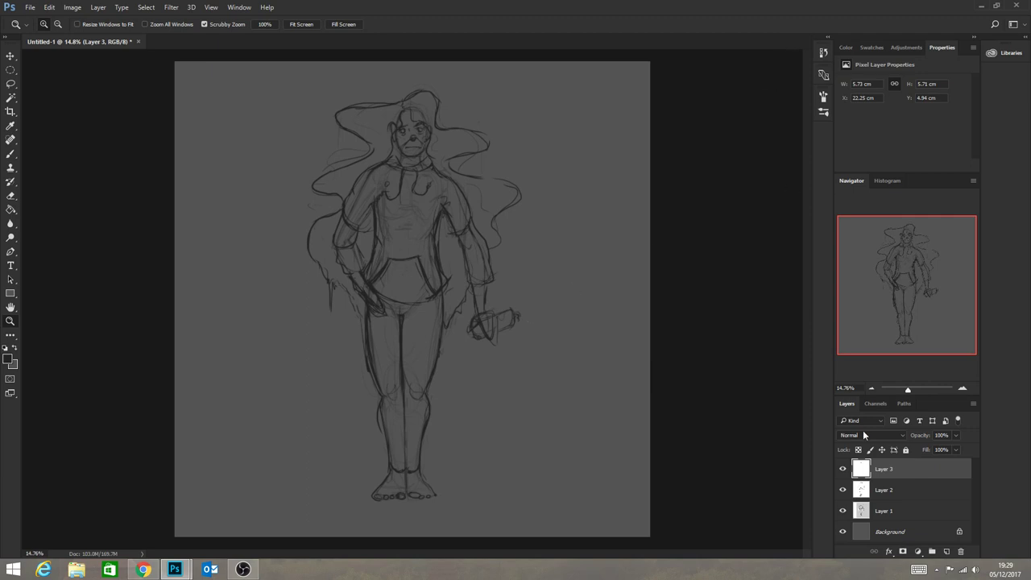
right_click(898, 475)
click(822, 390)
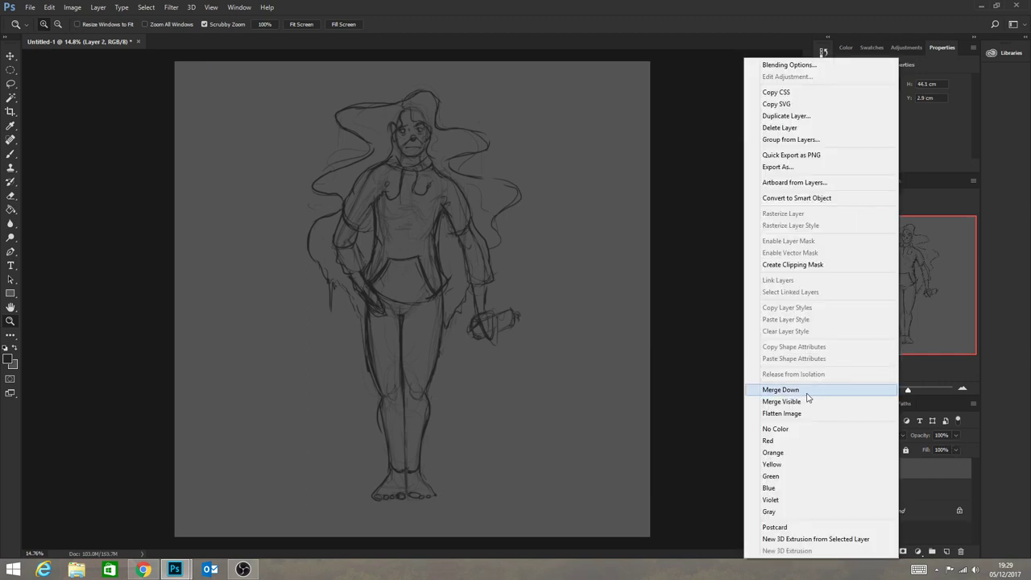
click(811, 390)
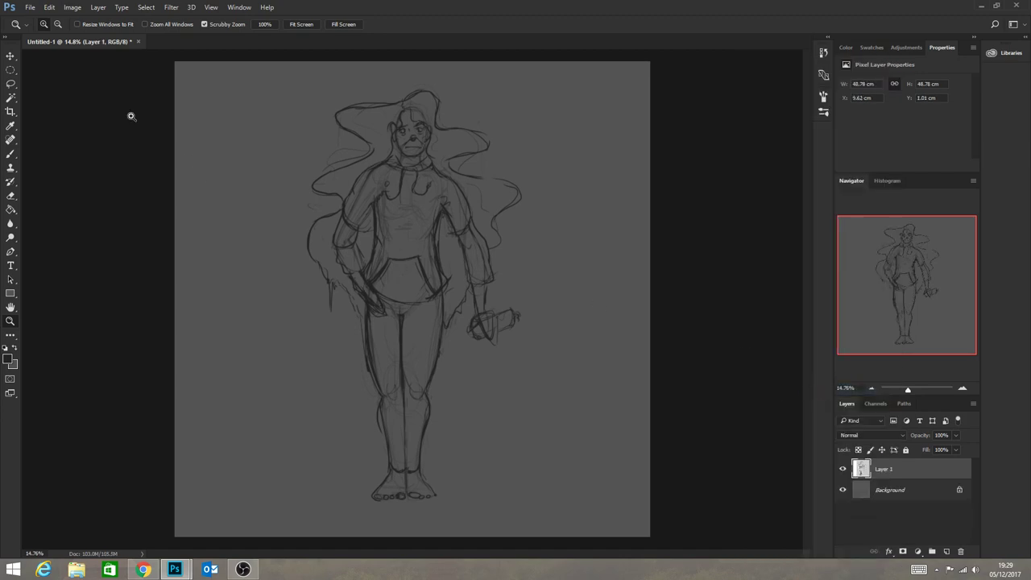
Save the drawing as a Photoshop PSD file named Coral_Mancer in the Youtube folder, with Maximize Compatibility enabled.
click(24, 8)
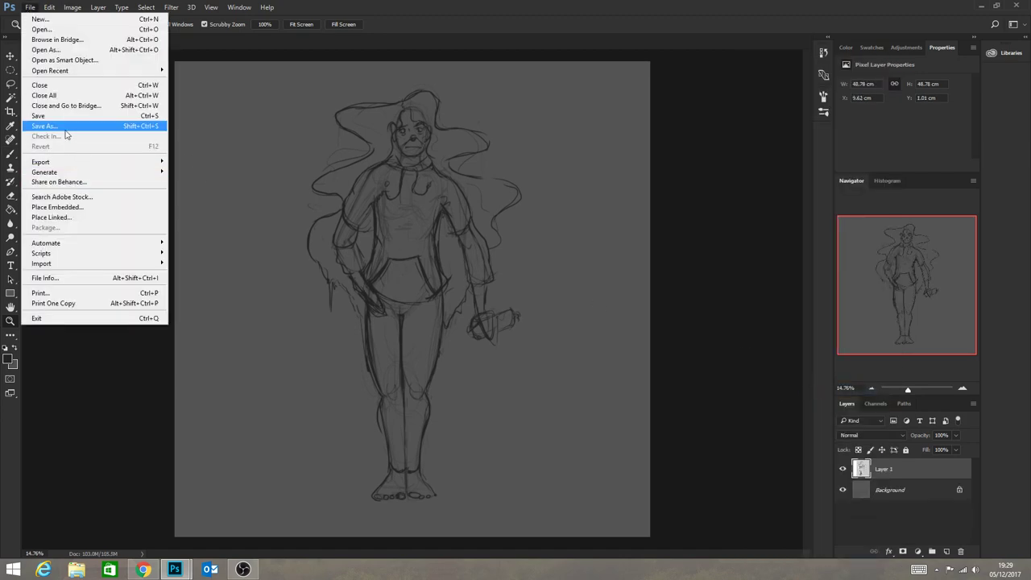
click(65, 128)
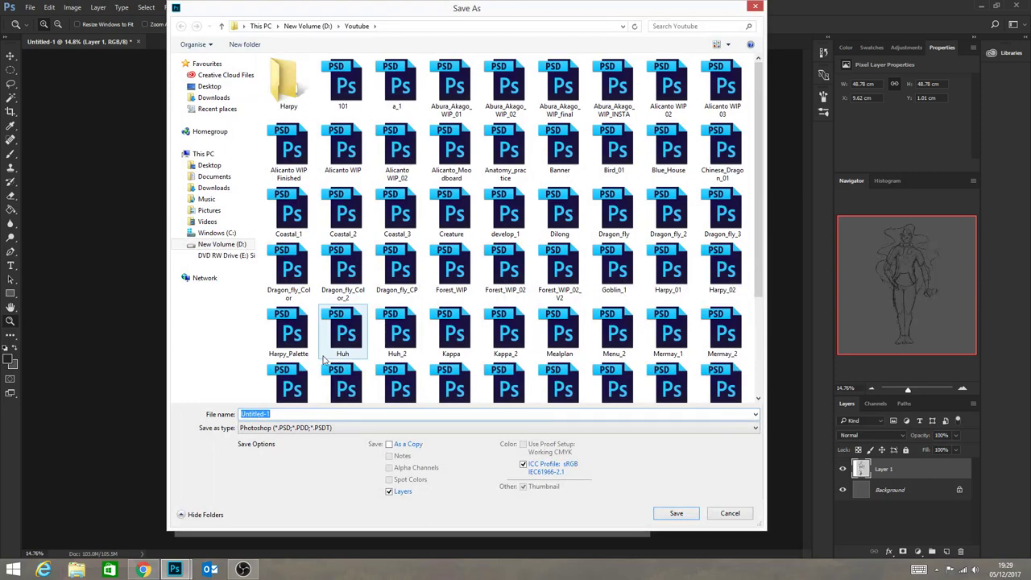
text(Coral_Man)
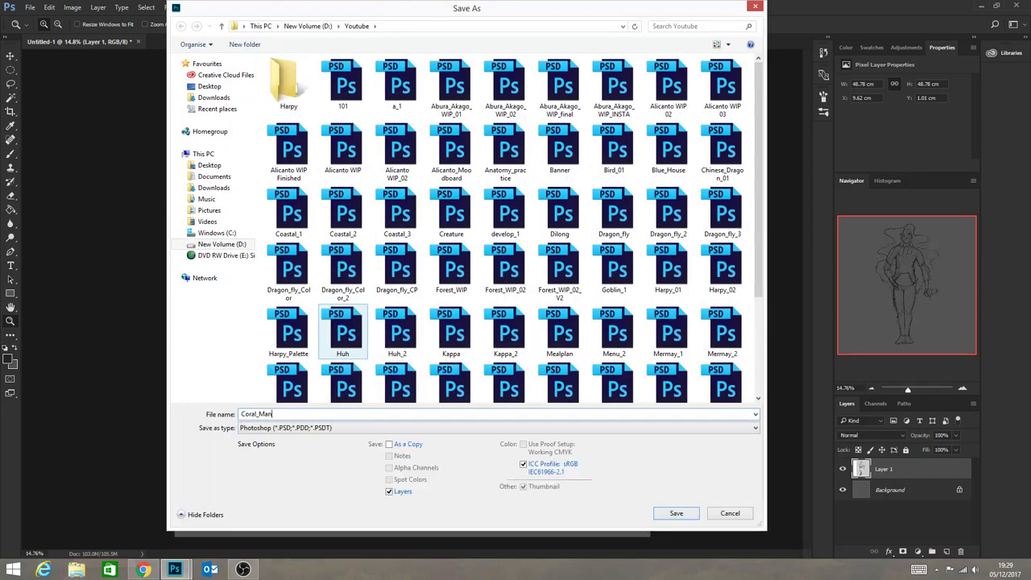
text(cer)
key(Return)
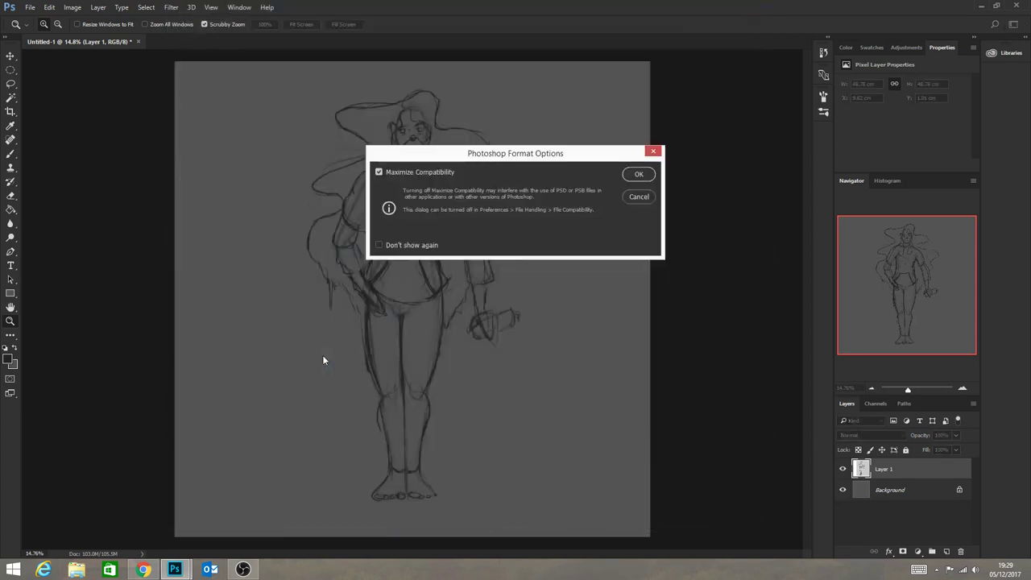
click(640, 175)
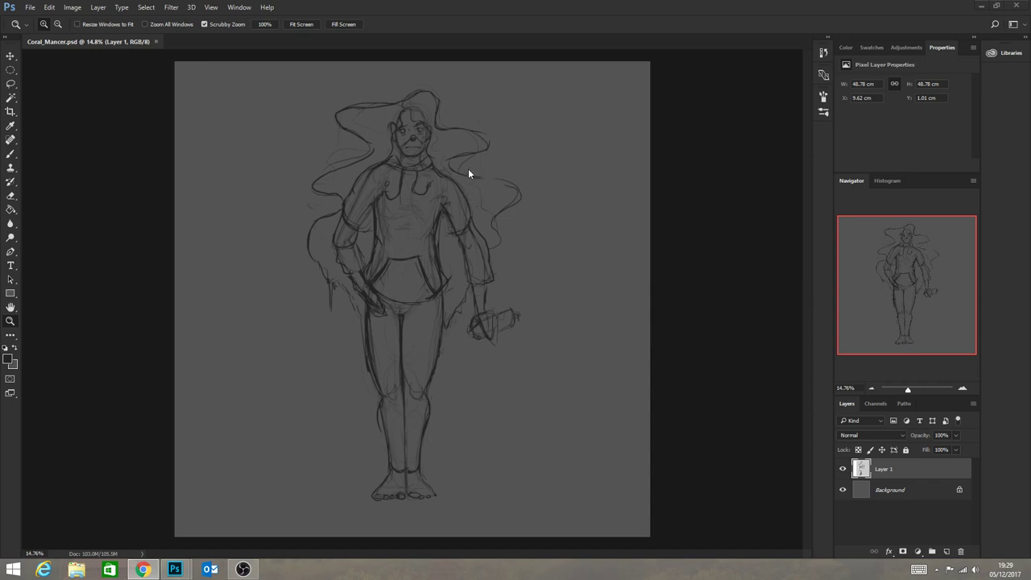
Fade the sketch on Layer 1 by lowering its opacity to 34%.
drag(467, 170, 420, 162)
drag(447, 193, 483, 214)
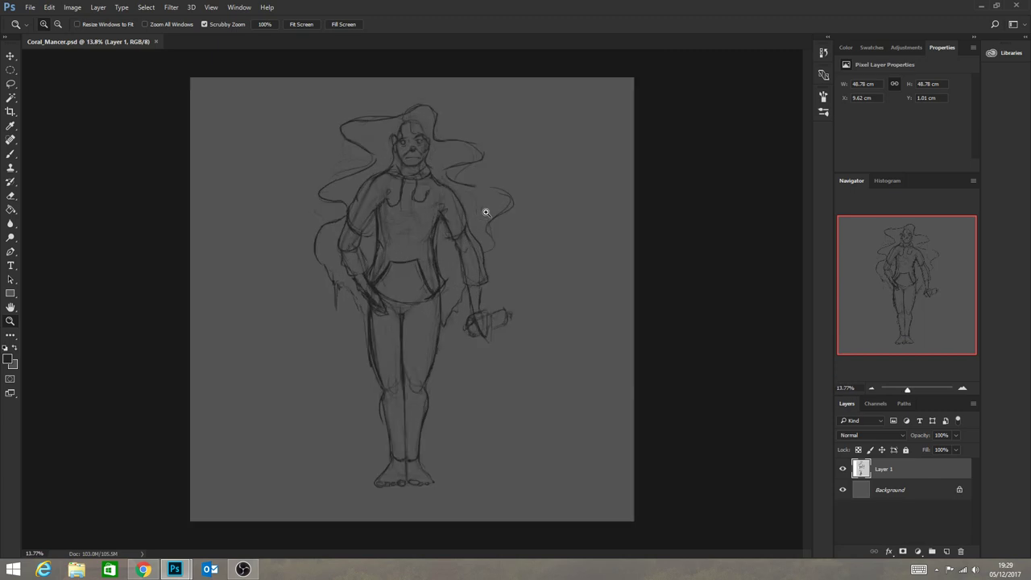
click(956, 435)
drag(956, 450, 919, 451)
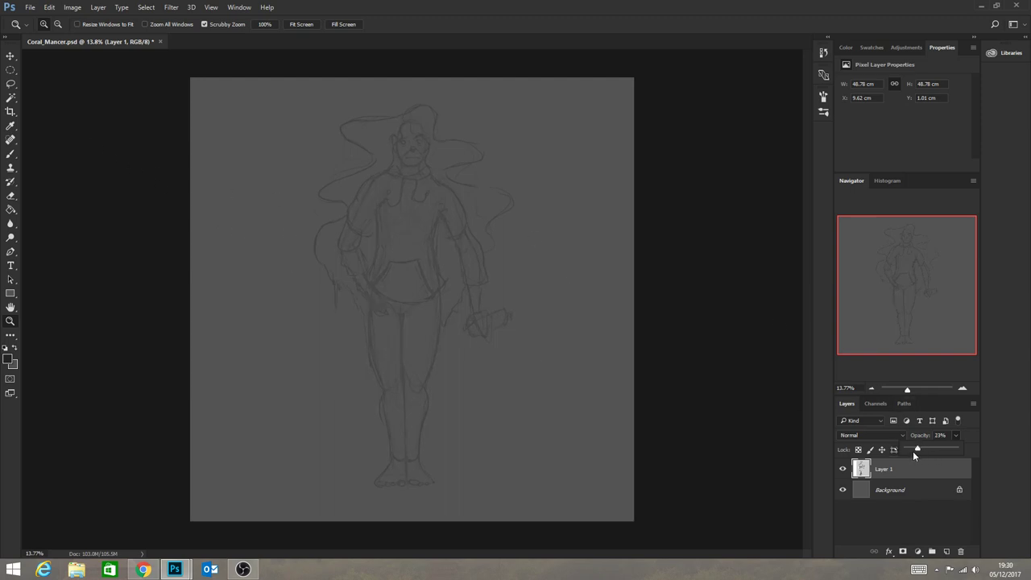
Set the foreground colour to near-black 0f0f0f for the brush and add a new layer above the faded sketch.
key(i)
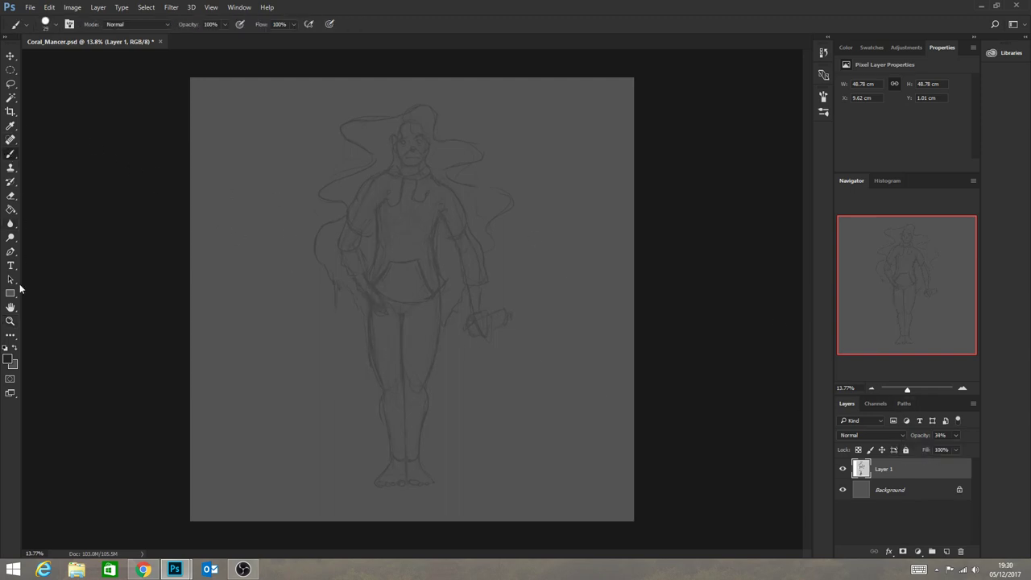
click(9, 360)
text(0f0f0f)
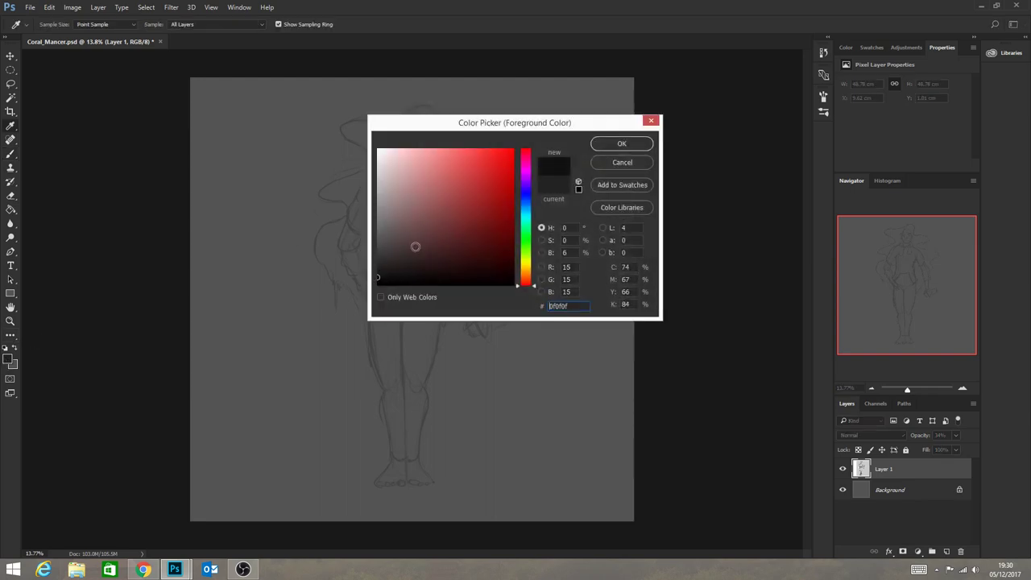
click(622, 143)
key(b)
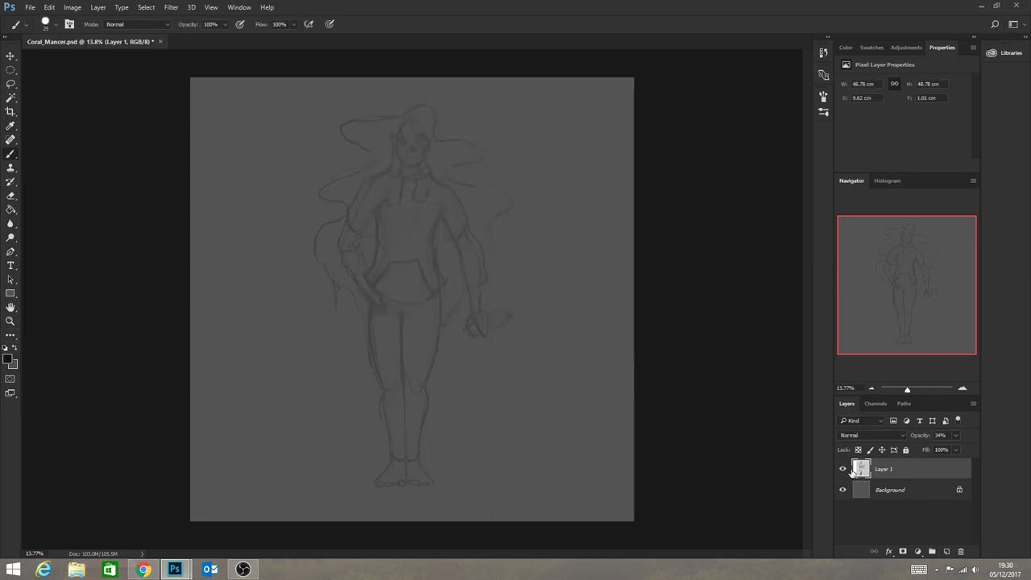
click(946, 551)
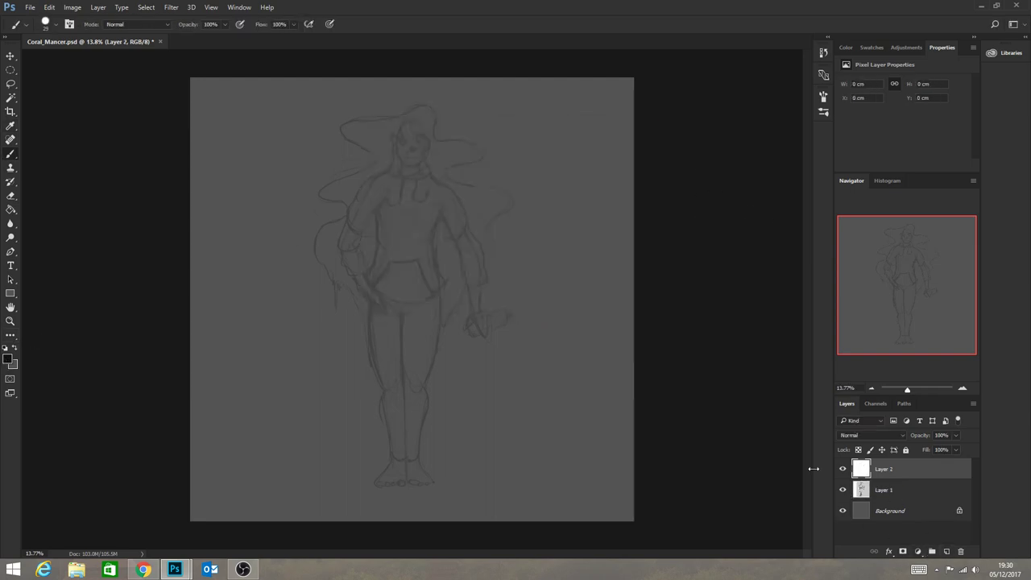
Ink the sides of the neck and the folded hoodie collar on Layer 2, following the faded sketch.
click(10, 321)
drag(398, 168, 449, 195)
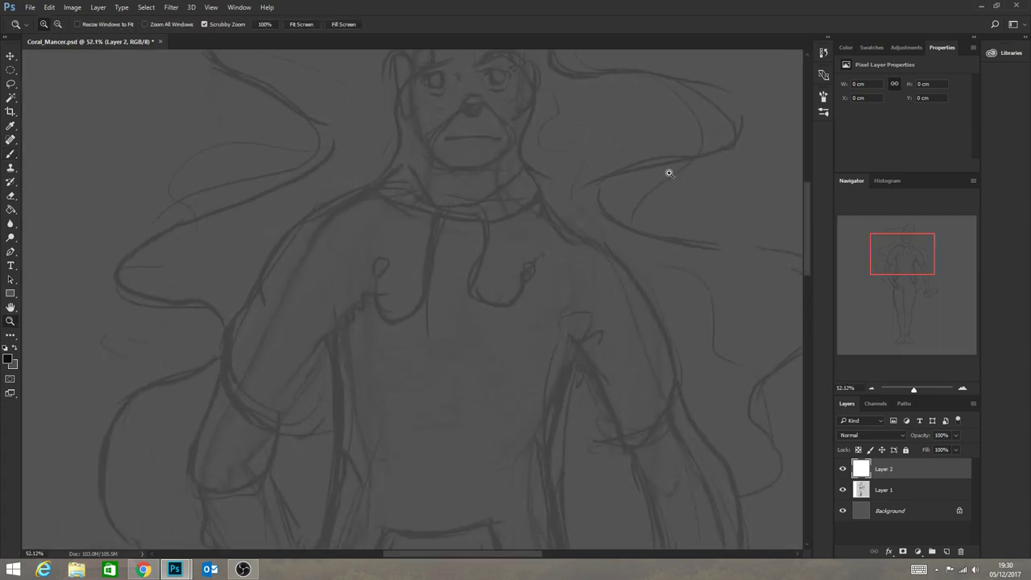
scroll(808, 214, up, 3)
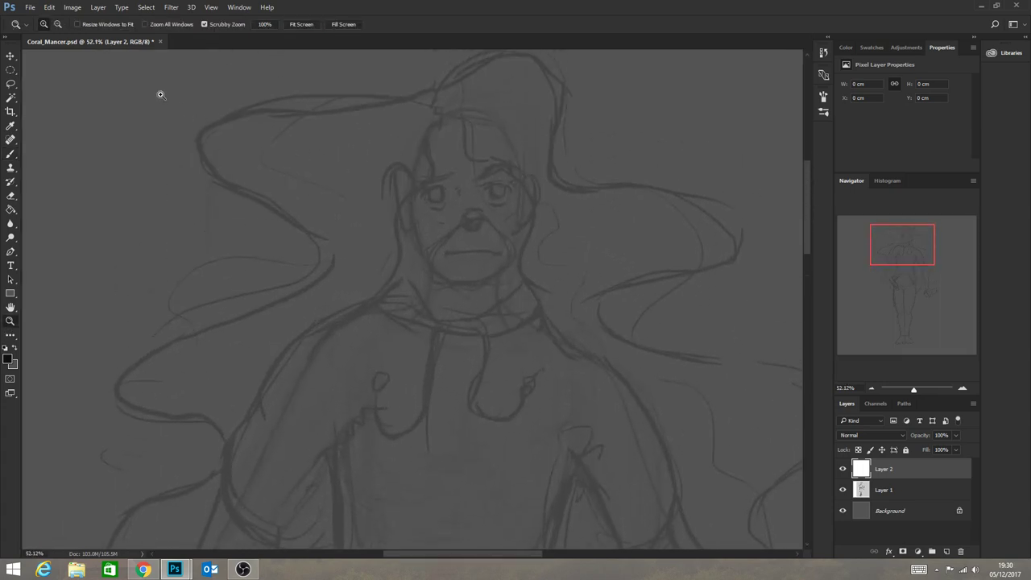
click(11, 153)
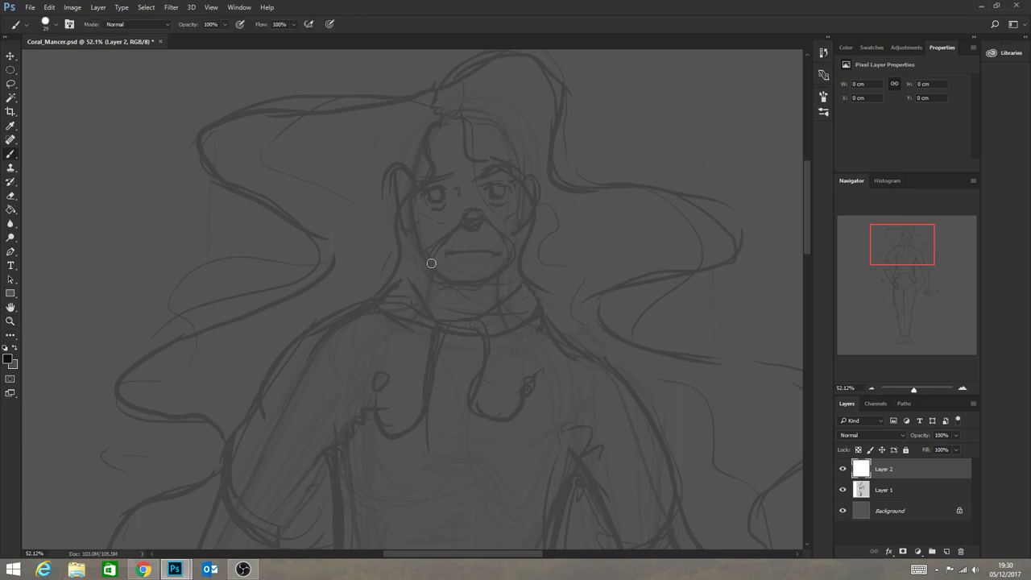
drag(430, 271, 428, 306)
drag(501, 274, 507, 320)
key(ctrl+z)
drag(499, 276, 499, 298)
mouse_move(444, 326)
mouse_down()
mouse_move(494, 309)
mouse_move(471, 318)
mouse_move(518, 285)
mouse_move(499, 289)
mouse_move(528, 285)
mouse_move(538, 306)
mouse_move(508, 329)
mouse_up()
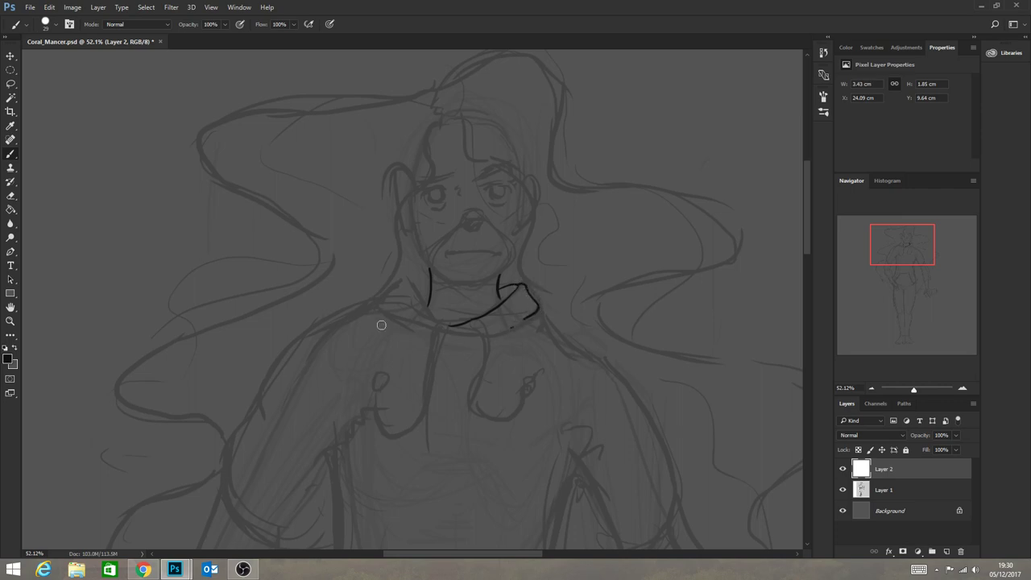
mouse_move(441, 323)
mouse_down()
mouse_move(411, 280)
mouse_move(423, 282)
mouse_move(430, 291)
mouse_move(411, 283)
mouse_move(387, 298)
mouse_move(400, 284)
mouse_move(380, 300)
mouse_move(407, 324)
mouse_move(400, 318)
mouse_move(445, 334)
mouse_move(534, 317)
mouse_up()
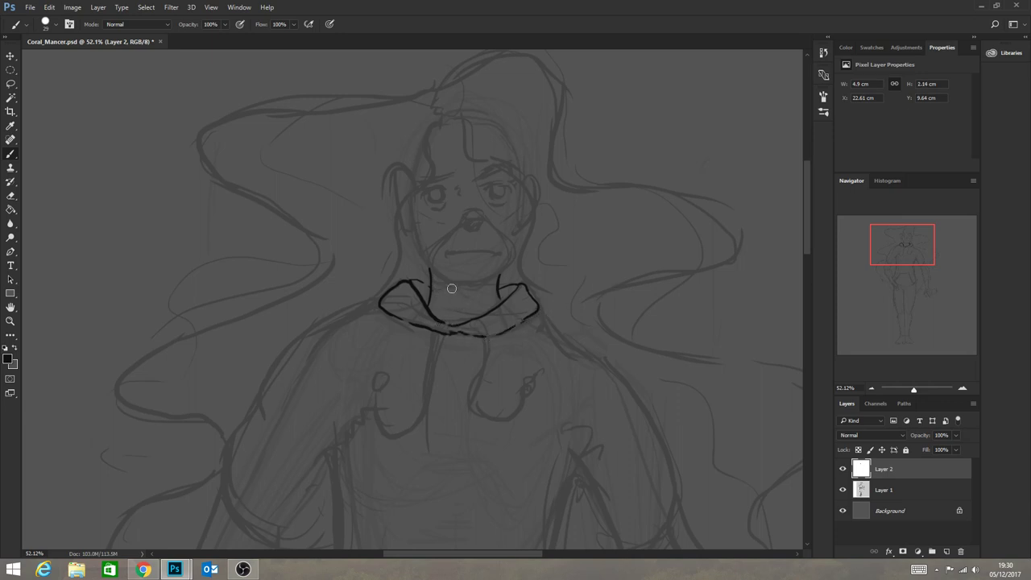
Ink the neck creases and face contour, and frame the face with the hairline and inner wavy hair strands.
mouse_move(438, 287)
mouse_down()
mouse_move(494, 298)
mouse_move(493, 287)
mouse_move(466, 316)
mouse_up()
drag(474, 284, 507, 256)
drag(458, 282, 437, 270)
drag(435, 267, 420, 242)
drag(515, 240, 523, 193)
drag(413, 195, 420, 237)
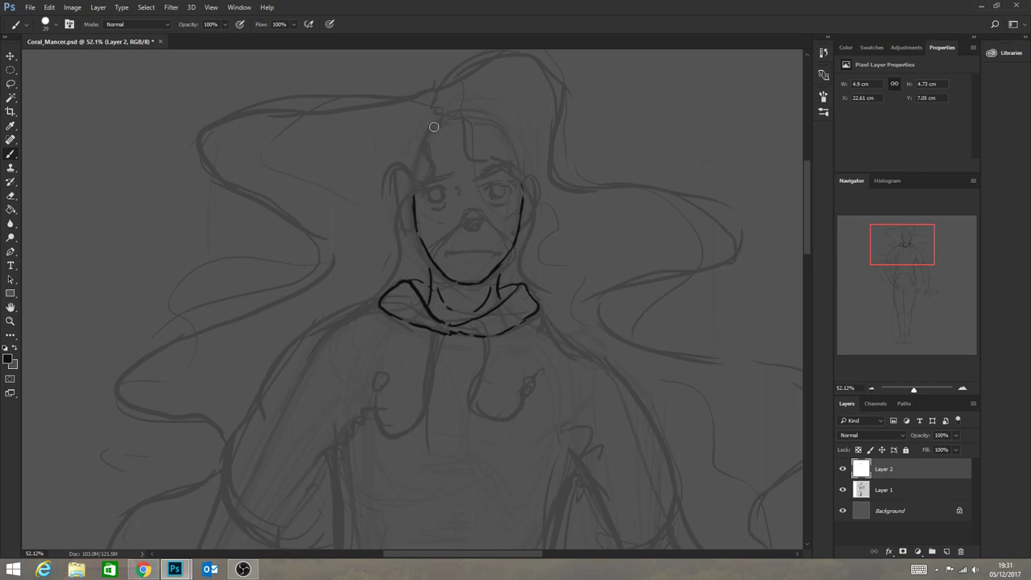
mouse_move(436, 121)
mouse_down()
mouse_move(420, 148)
mouse_move(421, 138)
mouse_move(427, 161)
mouse_move(393, 187)
mouse_move(390, 217)
mouse_move(400, 174)
mouse_move(389, 292)
mouse_move(397, 242)
mouse_move(377, 274)
mouse_up()
mouse_move(436, 127)
mouse_down()
mouse_move(463, 121)
mouse_move(455, 119)
mouse_move(488, 144)
mouse_move(533, 151)
mouse_move(531, 165)
mouse_move(551, 185)
mouse_move(612, 189)
mouse_move(612, 209)
mouse_move(541, 244)
mouse_move(549, 266)
mouse_move(593, 302)
mouse_up()
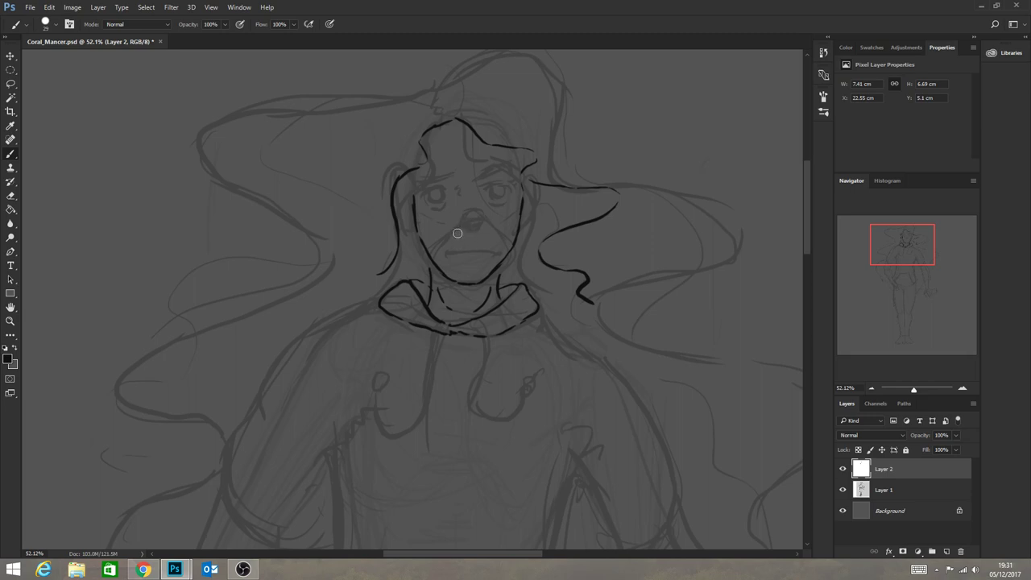
Ink the hatched nose, the angled eyebrows and the figure's right eye.
drag(457, 233, 486, 231)
mouse_move(461, 230)
mouse_down()
mouse_move(474, 227)
mouse_move(477, 238)
mouse_move(458, 232)
mouse_move(473, 228)
mouse_up()
mouse_move(473, 187)
mouse_down()
mouse_move(515, 174)
mouse_move(484, 210)
mouse_move(470, 177)
mouse_move(521, 169)
mouse_up()
drag(452, 188, 421, 186)
mouse_move(485, 190)
mouse_down()
mouse_move(512, 188)
mouse_move(486, 188)
mouse_move(511, 188)
mouse_move(486, 211)
mouse_move(497, 201)
mouse_move(487, 198)
mouse_move(505, 197)
mouse_move(430, 199)
mouse_up()
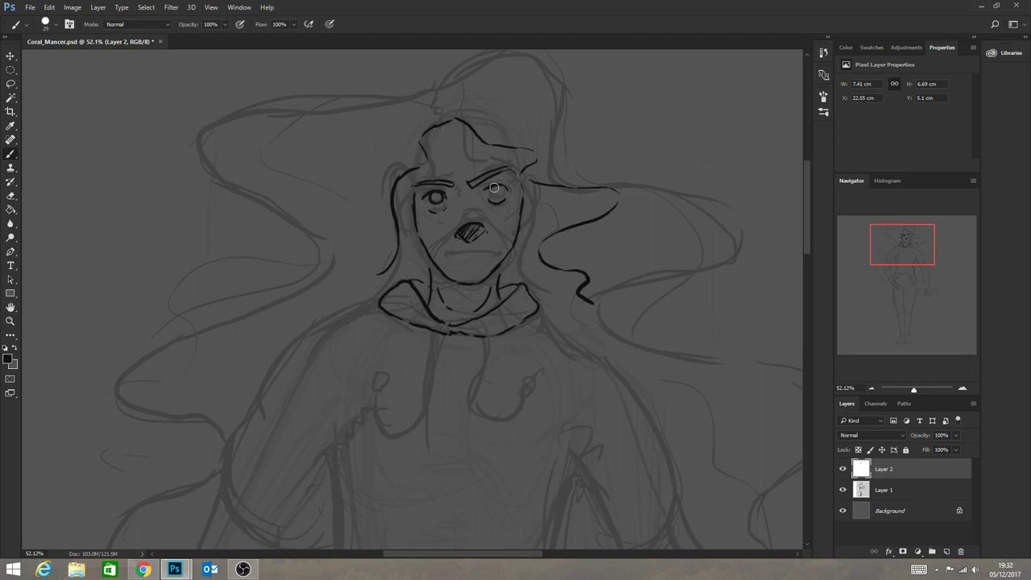
Ink the figure's left eye and the closed mouth with its lower lip, and thicken the eyebrow above that eye.
mouse_move(494, 187)
mouse_down()
mouse_move(492, 198)
mouse_move(507, 188)
mouse_up()
mouse_move(466, 248)
mouse_down()
mouse_move(448, 253)
mouse_move(486, 247)
mouse_up()
drag(468, 266, 476, 265)
drag(494, 187, 489, 194)
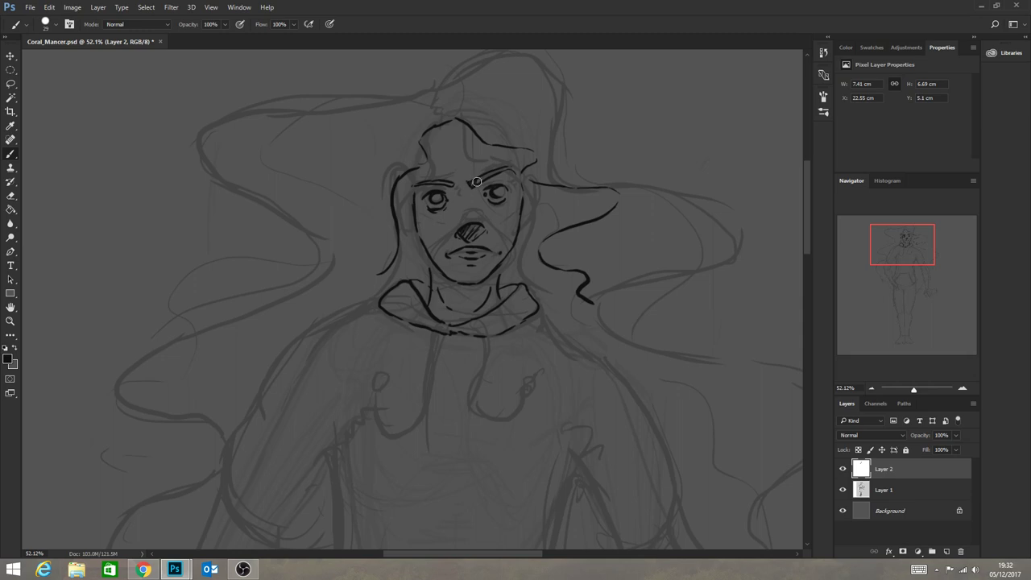
drag(477, 182, 503, 169)
Ink the forehead hair strand and the large wavy outer hair outline sweeping out from the crown on both sides.
drag(477, 133, 520, 165)
mouse_move(432, 90)
mouse_down()
mouse_move(505, 64)
mouse_move(550, 79)
mouse_move(542, 138)
mouse_move(564, 168)
mouse_move(728, 189)
mouse_move(678, 267)
mouse_up()
drag(703, 354, 742, 362)
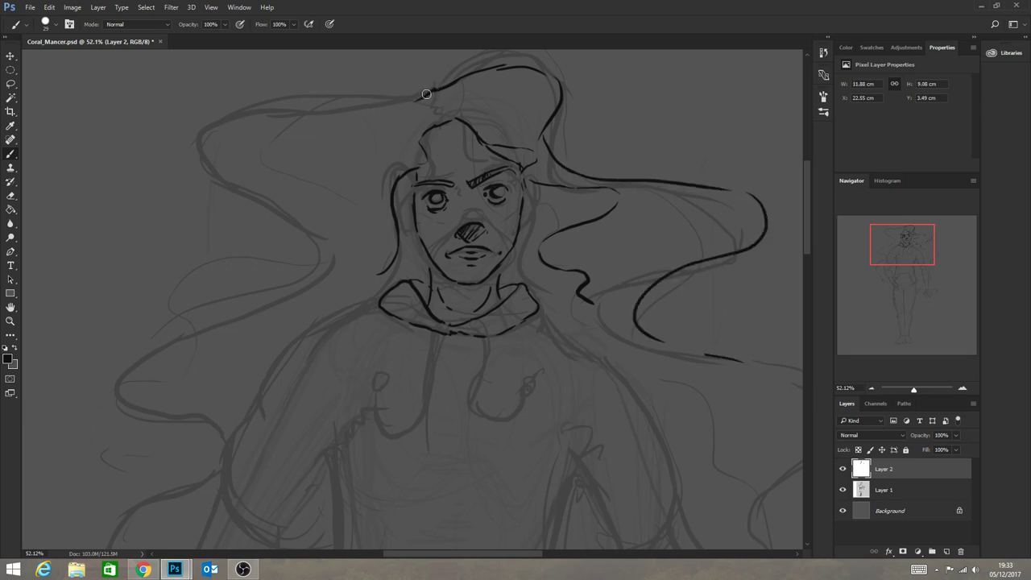
mouse_move(427, 94)
mouse_down()
mouse_move(294, 106)
mouse_move(171, 174)
mouse_move(219, 176)
mouse_move(306, 259)
mouse_move(243, 309)
mouse_move(290, 278)
mouse_move(133, 354)
mouse_move(156, 430)
mouse_move(108, 410)
mouse_move(172, 420)
mouse_up()
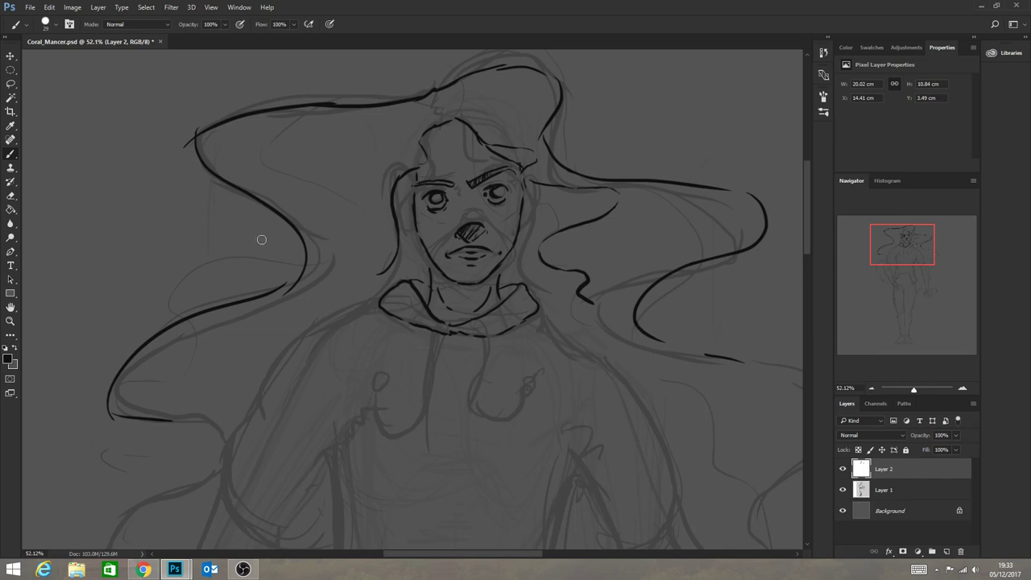
Continue the wavy outer hair outline down both sides of the body to hip level.
click(10, 320)
drag(552, 349, 534, 361)
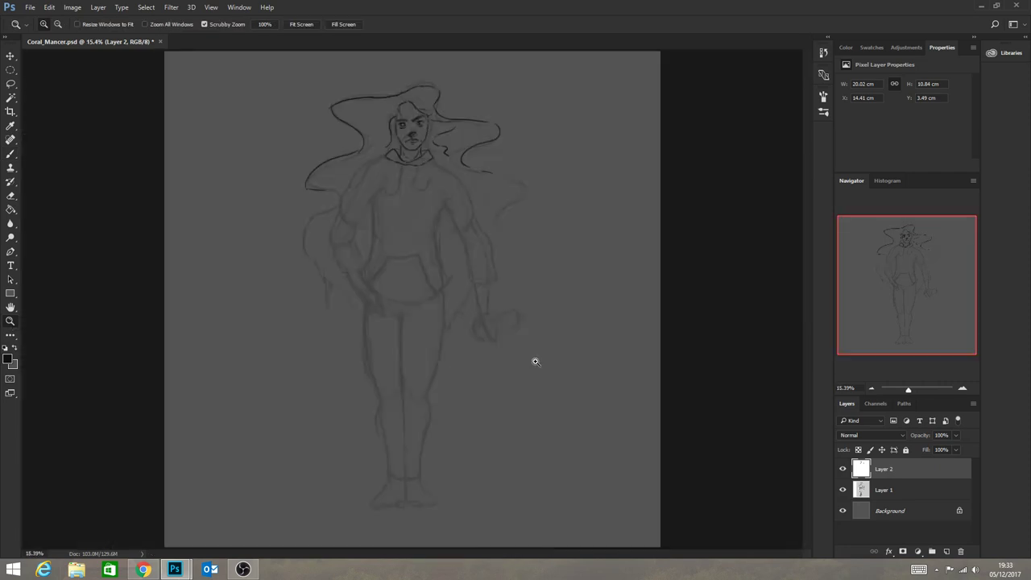
drag(395, 172, 458, 191)
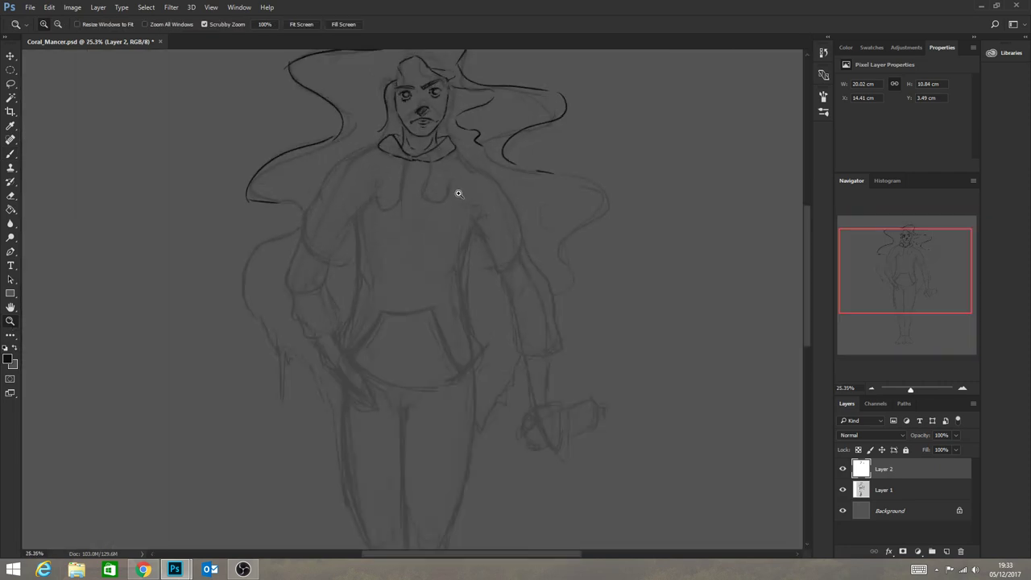
click(10, 153)
mouse_move(277, 203)
mouse_down()
mouse_move(282, 251)
mouse_move(303, 216)
mouse_move(236, 264)
mouse_move(257, 290)
mouse_move(243, 261)
mouse_move(253, 318)
mouse_move(297, 350)
mouse_move(265, 324)
mouse_move(284, 336)
mouse_move(275, 361)
mouse_move(327, 384)
mouse_up()
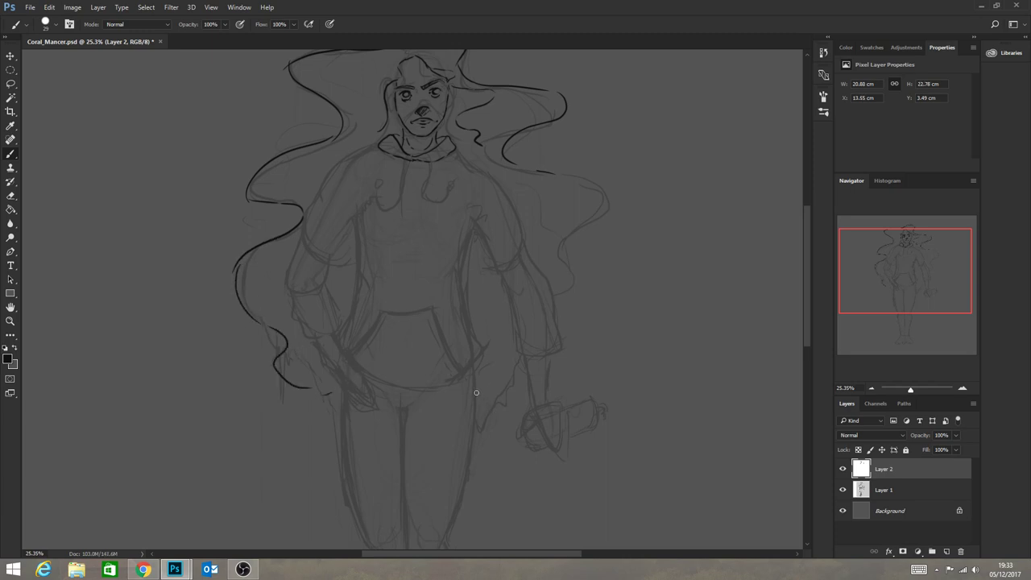
drag(476, 392, 524, 372)
mouse_move(561, 340)
mouse_down()
mouse_move(583, 316)
mouse_move(594, 260)
mouse_move(593, 273)
mouse_move(553, 256)
mouse_move(612, 210)
mouse_move(575, 174)
mouse_up()
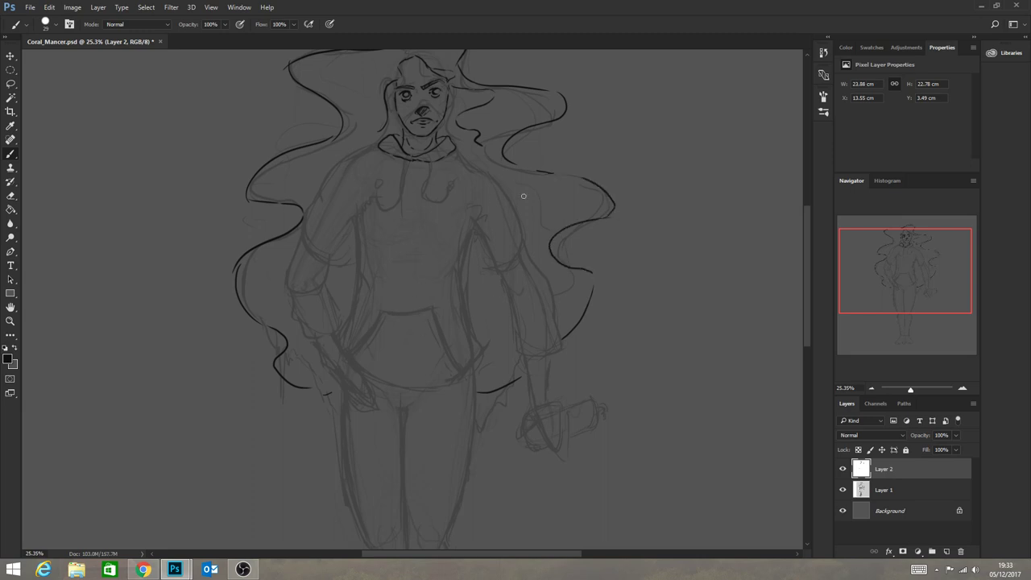
Ink the hoodie's shoulder line, armpit folds and wrinkled upper sleeve down to the elbow on the figure's left arm.
click(11, 320)
drag(469, 142, 506, 173)
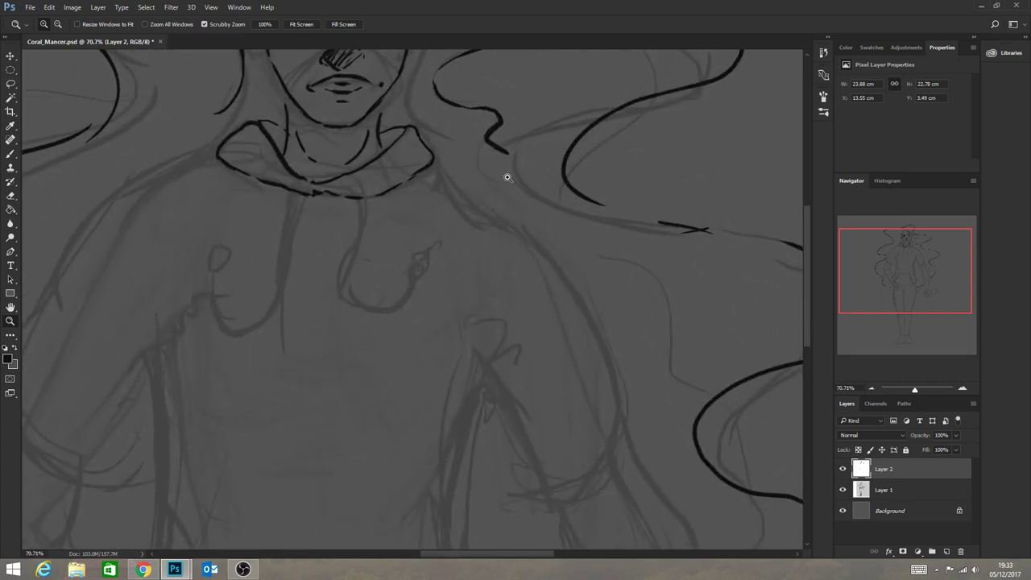
click(10, 153)
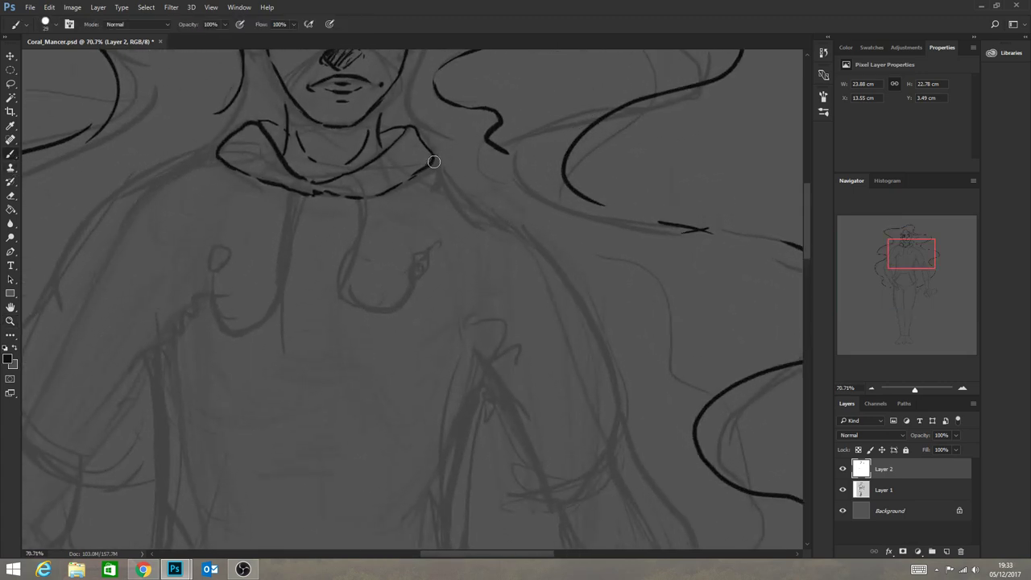
mouse_move(433, 169)
mouse_down()
mouse_move(480, 191)
mouse_move(463, 188)
mouse_move(584, 288)
mouse_move(635, 439)
mouse_up()
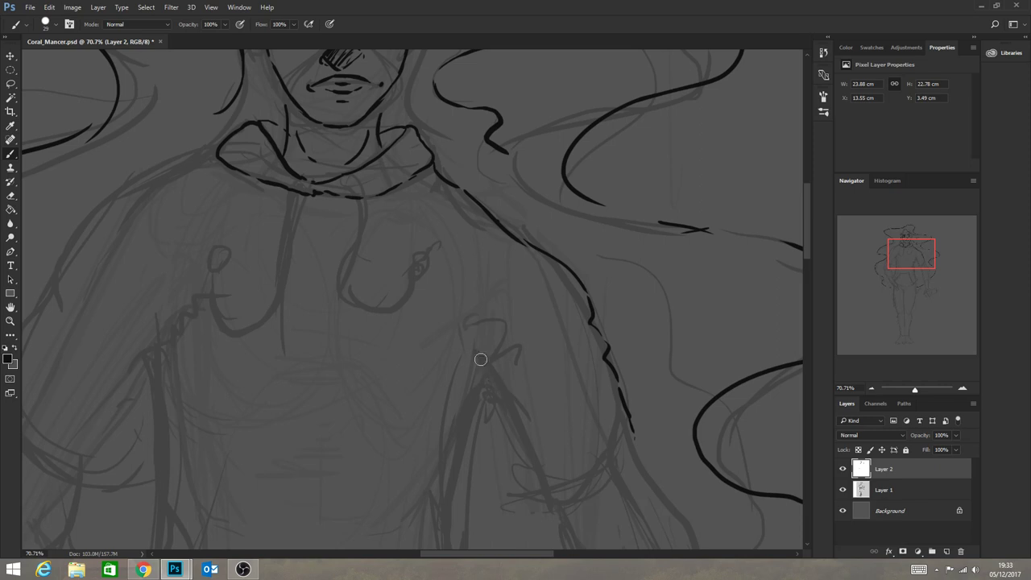
drag(474, 395, 500, 402)
drag(474, 357, 496, 372)
drag(498, 394, 516, 421)
scroll(805, 241, down, 5)
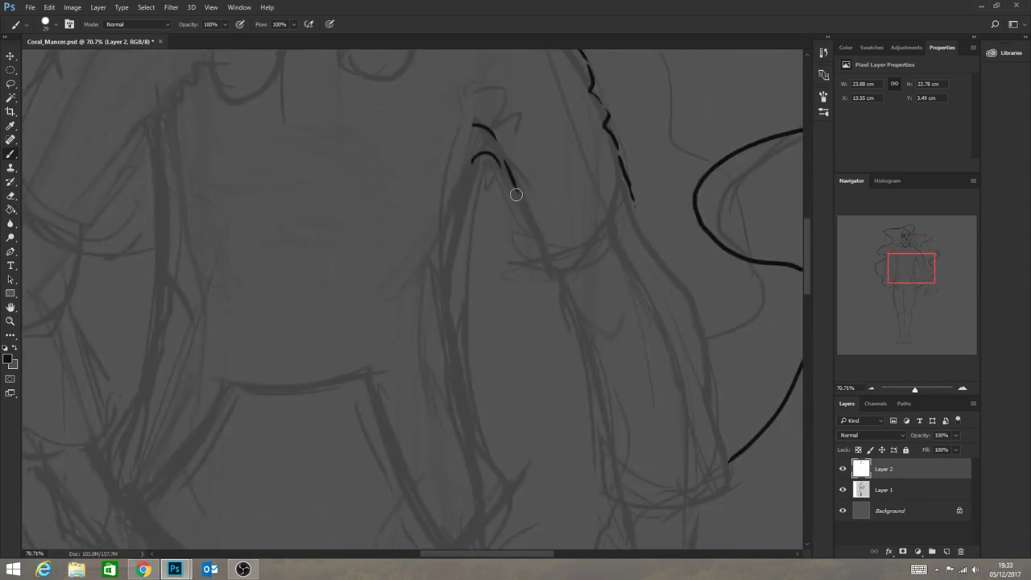
mouse_move(513, 191)
mouse_down()
mouse_move(566, 305)
mouse_move(603, 260)
mouse_move(629, 252)
mouse_up()
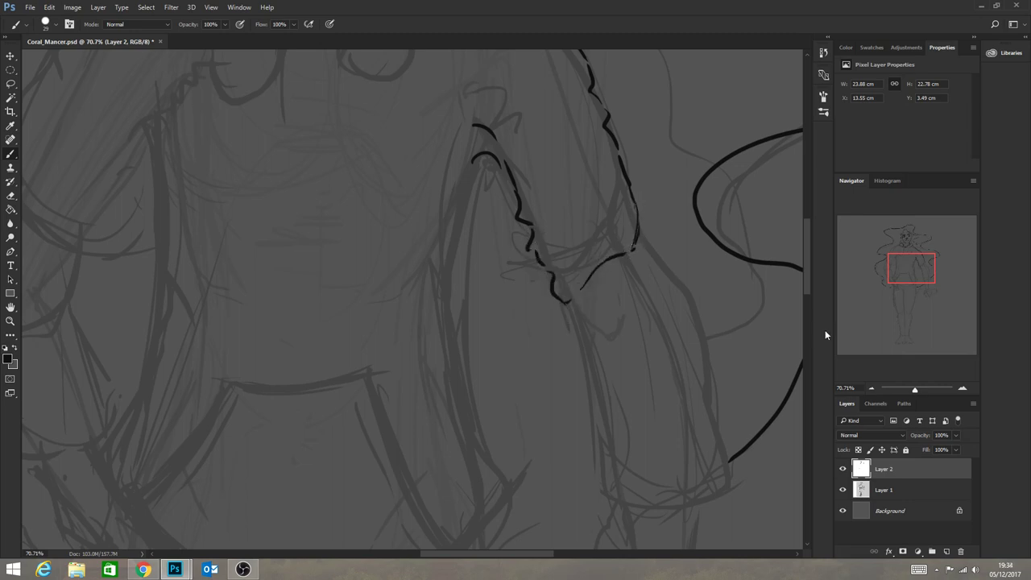
Ink the wrinkled lower sleeve of the figure's left arm with its cuff, and add fold lines across it.
scroll(808, 280, down, 3)
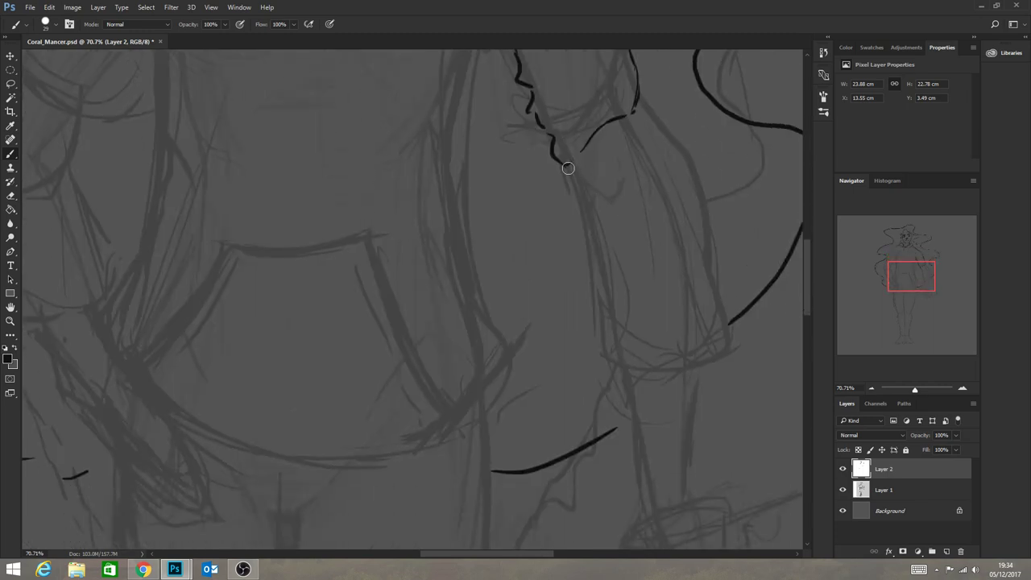
mouse_move(570, 181)
mouse_down()
mouse_move(576, 217)
mouse_move(578, 206)
mouse_move(567, 238)
mouse_move(585, 258)
mouse_move(596, 354)
mouse_move(695, 379)
mouse_move(648, 374)
mouse_move(705, 363)
mouse_up()
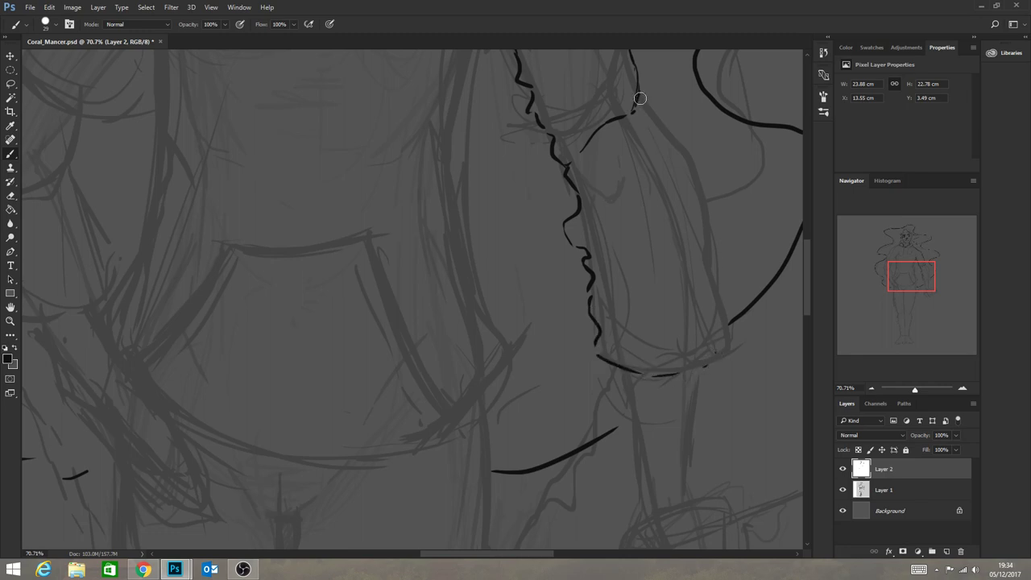
mouse_move(637, 95)
mouse_down()
mouse_move(658, 159)
mouse_move(655, 134)
mouse_move(701, 207)
mouse_move(710, 326)
mouse_move(710, 311)
mouse_move(720, 329)
mouse_move(684, 374)
mouse_up()
mouse_move(709, 308)
mouse_down()
mouse_move(616, 321)
mouse_move(651, 323)
mouse_up()
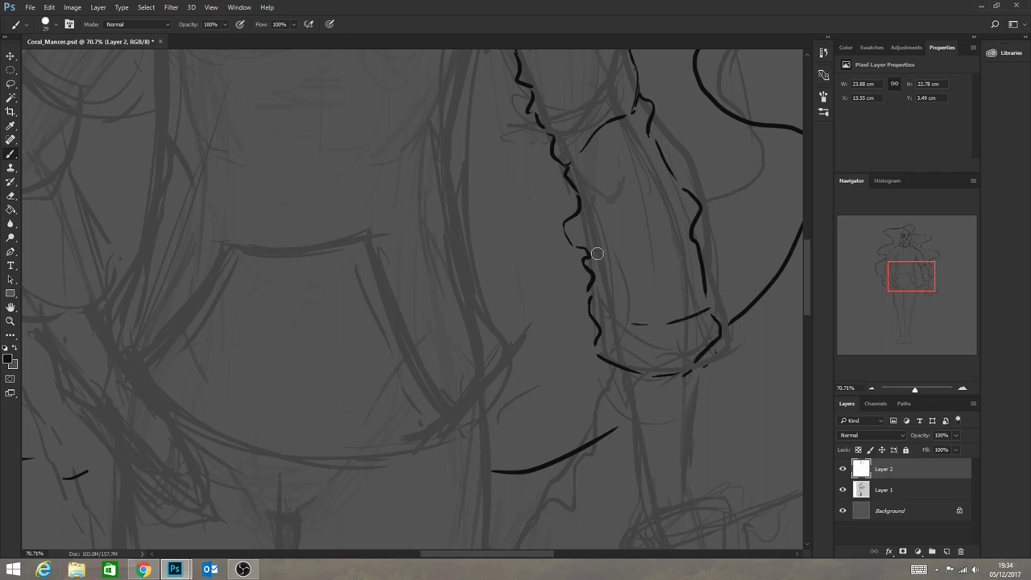
drag(589, 260, 654, 251)
mouse_move(649, 125)
mouse_down()
mouse_move(602, 175)
mouse_move(652, 139)
mouse_move(624, 162)
mouse_up()
drag(578, 209, 609, 207)
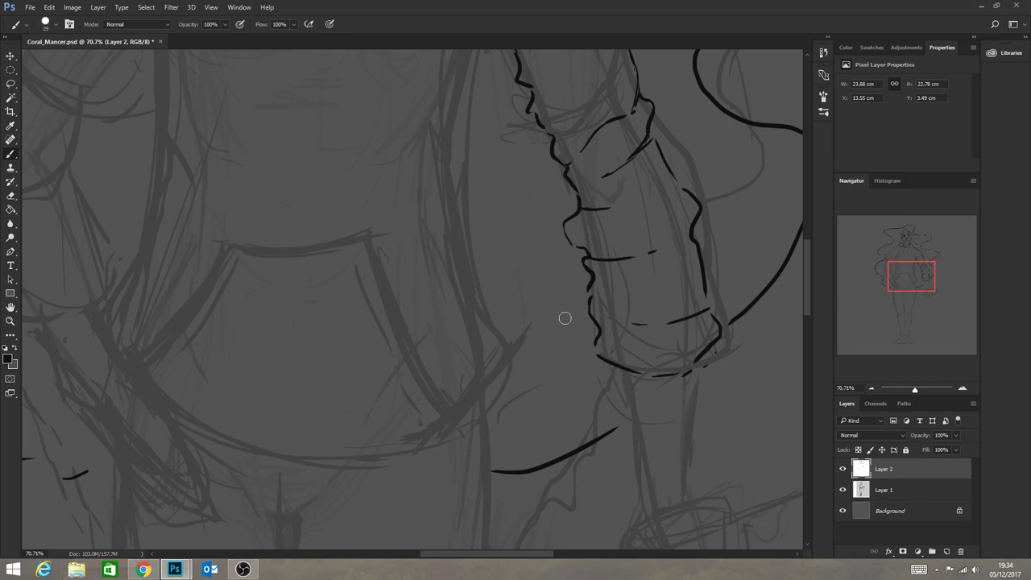
Ink both sides of the hoodie's torso from the armpits down to the hem.
click(10, 320)
drag(477, 306, 472, 319)
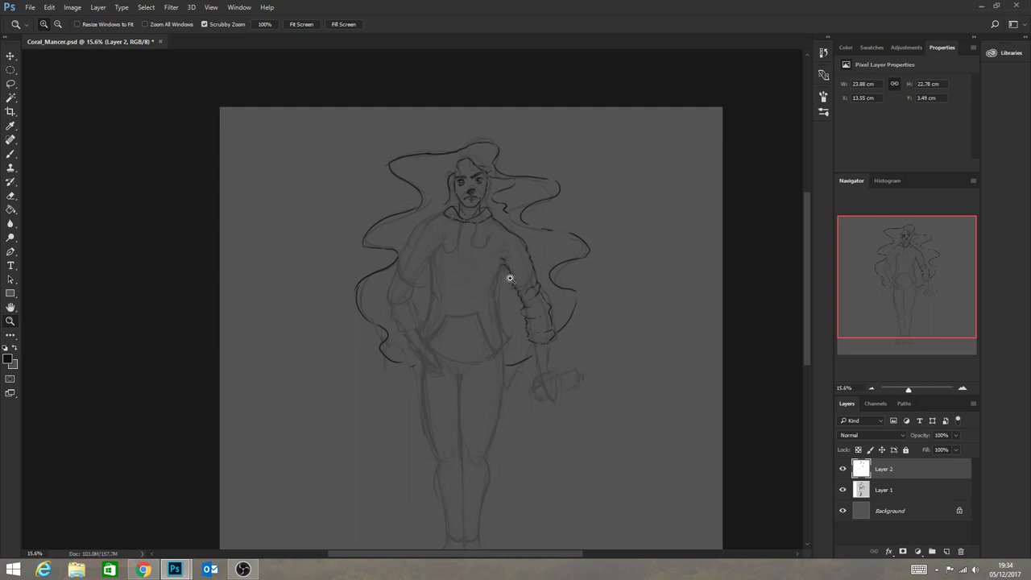
drag(506, 277, 481, 299)
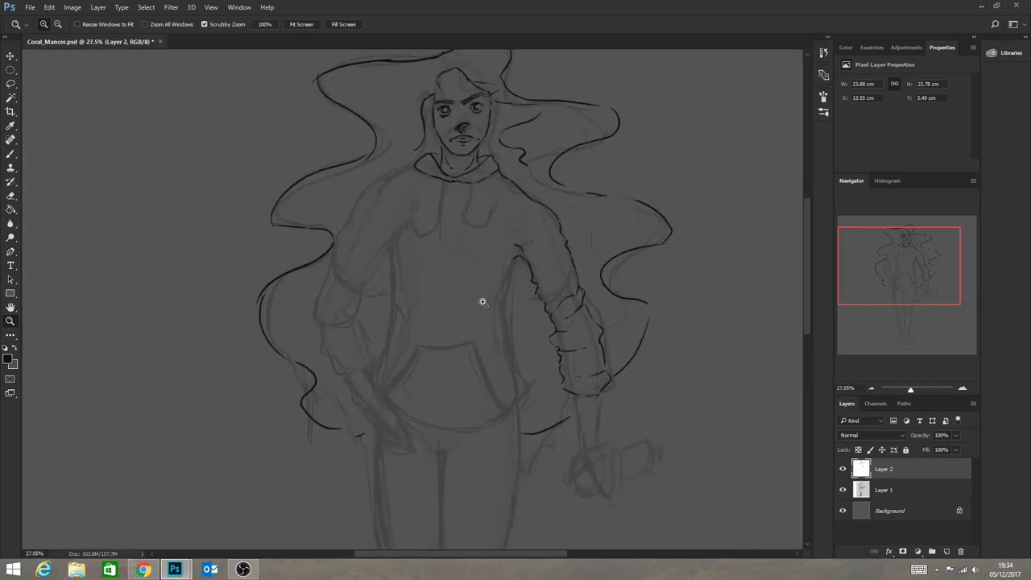
click(10, 153)
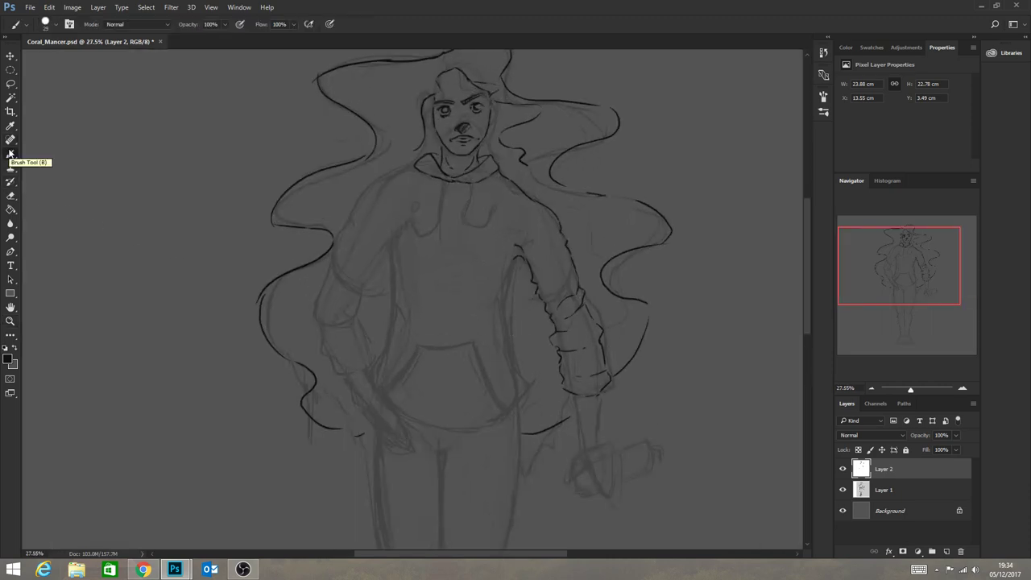
mouse_move(517, 260)
mouse_down()
mouse_move(503, 310)
mouse_move(509, 336)
mouse_move(505, 302)
mouse_move(496, 316)
mouse_move(504, 306)
mouse_move(509, 347)
mouse_move(506, 306)
mouse_move(532, 392)
mouse_move(521, 389)
mouse_move(509, 412)
mouse_up()
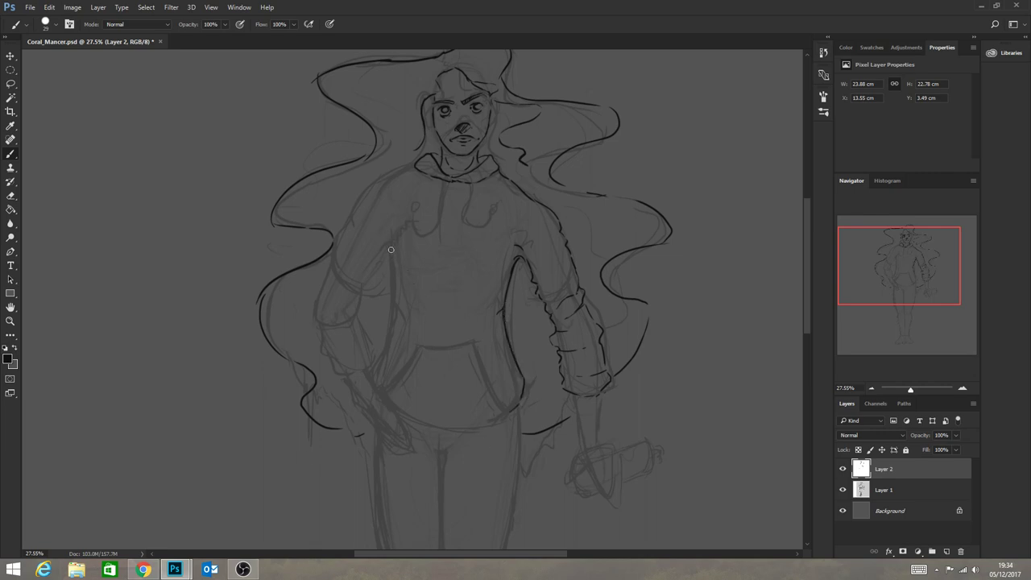
mouse_move(390, 250)
mouse_down()
mouse_move(387, 328)
mouse_move(389, 311)
mouse_move(403, 334)
mouse_move(391, 318)
mouse_move(380, 385)
mouse_move(390, 363)
mouse_up()
drag(512, 411, 513, 385)
Ink the hoodie's front pouch pocket with its straight upper edge and doubled slanted openings.
mouse_move(435, 347)
mouse_down()
mouse_move(481, 342)
mouse_move(508, 409)
mouse_up()
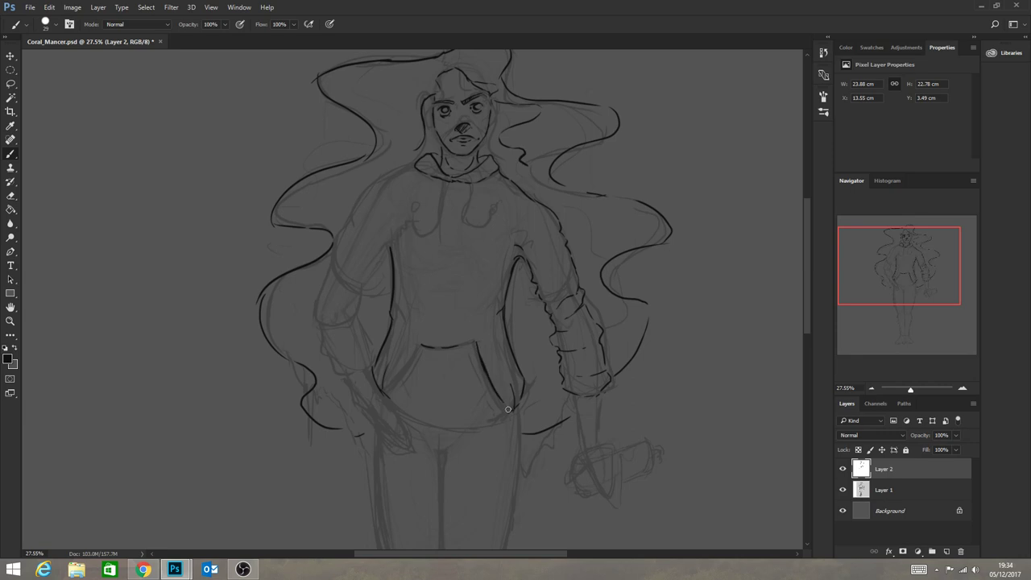
drag(419, 346, 379, 395)
drag(420, 351, 384, 395)
Ink short crease lines under the chest and the two curved drawstrings hanging from the hood.
mouse_move(440, 268)
mouse_down()
mouse_move(481, 263)
mouse_move(450, 261)
mouse_move(484, 277)
mouse_move(419, 277)
mouse_up()
mouse_move(463, 183)
mouse_down()
mouse_move(473, 230)
mouse_move(465, 213)
mouse_move(491, 226)
mouse_move(499, 207)
mouse_up()
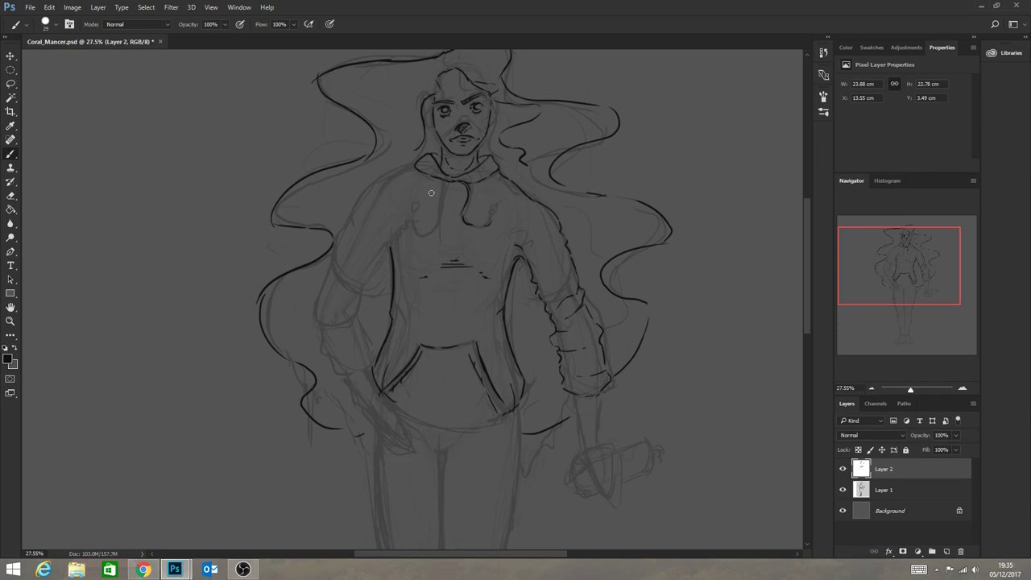
mouse_move(449, 180)
mouse_down()
mouse_move(441, 224)
mouse_move(422, 238)
mouse_move(427, 213)
mouse_up()
Ink the figure's right arm with its wrinkled sleeve, cuff and the forearm reaching into the pocket.
drag(385, 256, 363, 291)
mouse_move(368, 189)
mouse_down()
mouse_move(335, 248)
mouse_move(339, 286)
mouse_move(334, 275)
mouse_move(340, 262)
mouse_move(354, 275)
mouse_move(371, 272)
mouse_move(333, 264)
mouse_move(327, 323)
mouse_up()
mouse_move(359, 291)
mouse_down()
mouse_move(352, 314)
mouse_move(372, 356)
mouse_move(363, 372)
mouse_up()
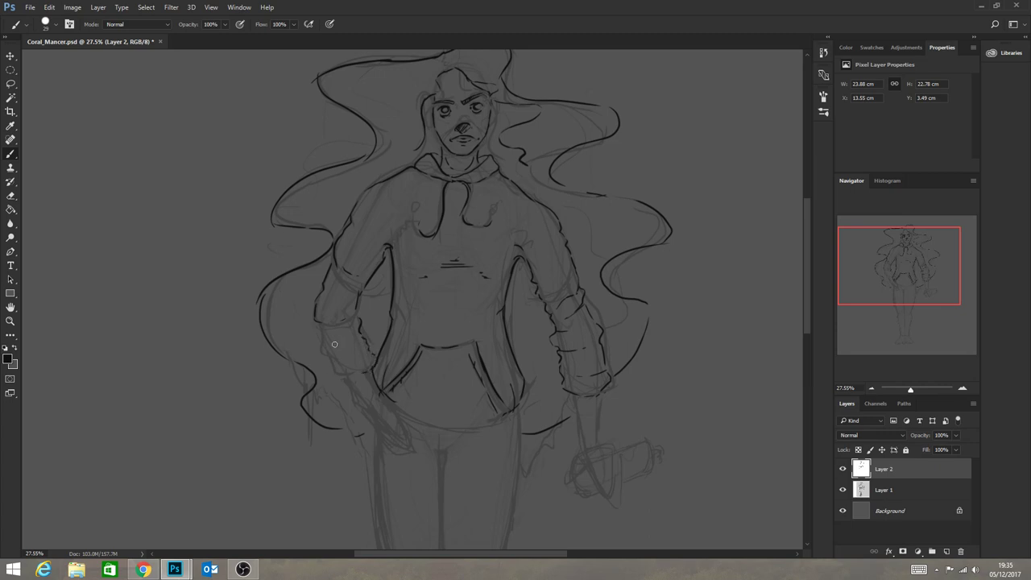
mouse_move(319, 324)
mouse_down()
mouse_move(343, 377)
mouse_move(356, 356)
mouse_move(331, 358)
mouse_move(361, 326)
mouse_move(345, 347)
mouse_move(373, 354)
mouse_move(350, 361)
mouse_move(351, 389)
mouse_move(343, 378)
mouse_move(371, 372)
mouse_move(383, 396)
mouse_move(345, 380)
mouse_move(366, 417)
mouse_move(360, 406)
mouse_move(408, 443)
mouse_up()
Ink the figure's left forearm below the cuff and the hoodie's curved double hem.
drag(570, 393, 580, 443)
mouse_move(607, 389)
mouse_down()
mouse_move(602, 438)
mouse_move(582, 452)
mouse_up()
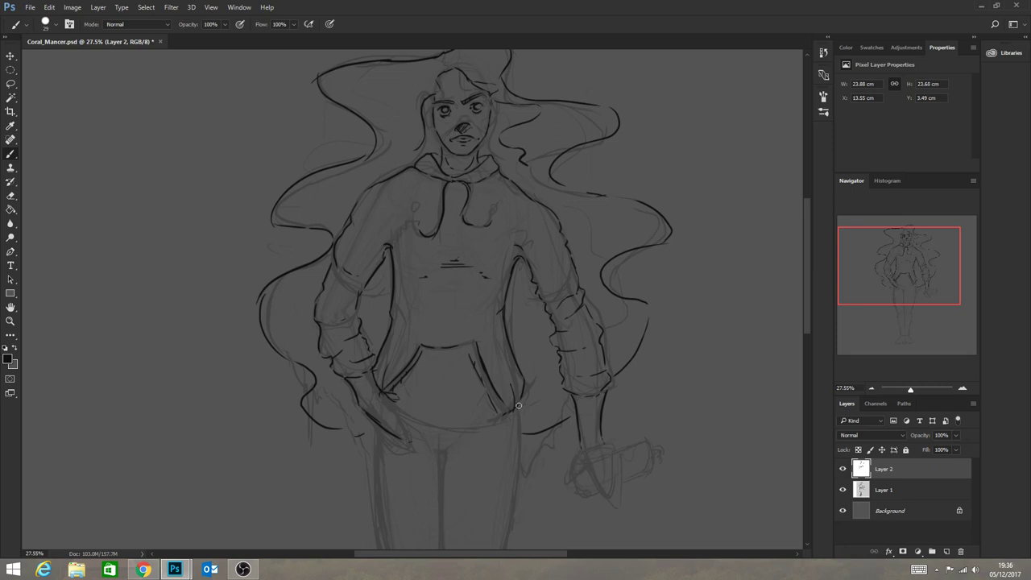
mouse_move(401, 410)
mouse_down()
mouse_move(453, 427)
mouse_move(515, 417)
mouse_up()
drag(402, 421, 493, 428)
Ink the dividing line between the legs and the outer contours of both thighs down past the knees.
scroll(623, 383, down, 3)
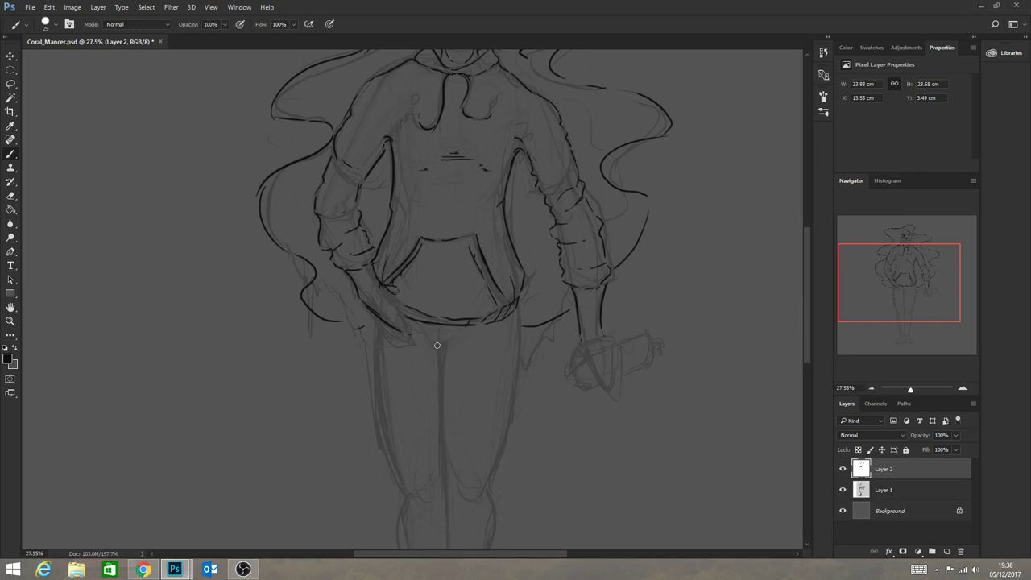
drag(436, 344, 443, 481)
drag(443, 444, 448, 490)
drag(445, 483, 449, 515)
drag(518, 315, 508, 422)
mouse_move(512, 411)
mouse_down()
mouse_move(491, 476)
mouse_move(498, 452)
mouse_move(496, 522)
mouse_up()
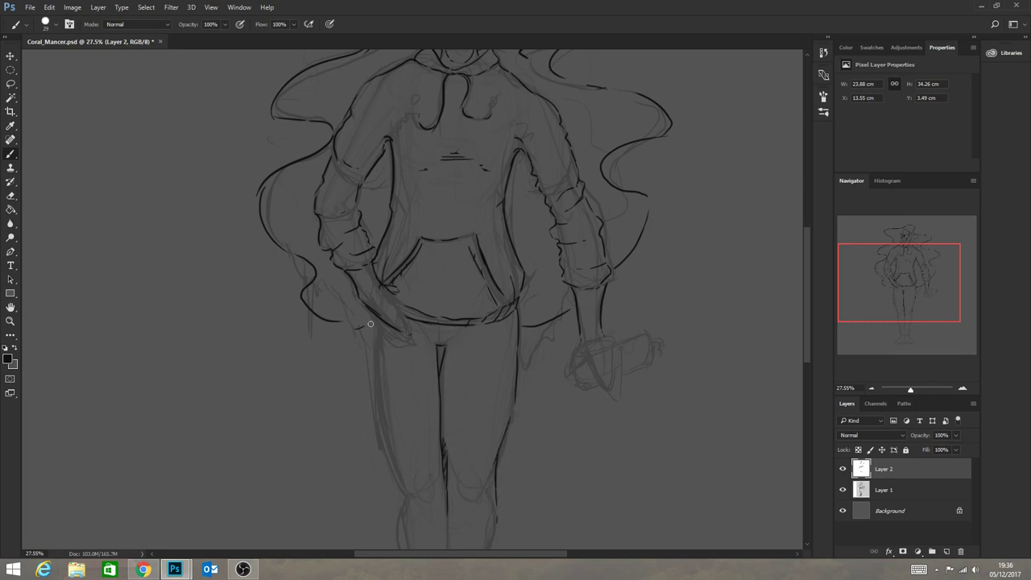
mouse_move(375, 319)
mouse_down()
mouse_move(375, 390)
mouse_move(398, 481)
mouse_up()
drag(379, 416, 406, 512)
drag(402, 477, 399, 526)
Ink the outer contours of both calves down to the ankles, with curved trouser hems.
scroll(809, 322, down, 3)
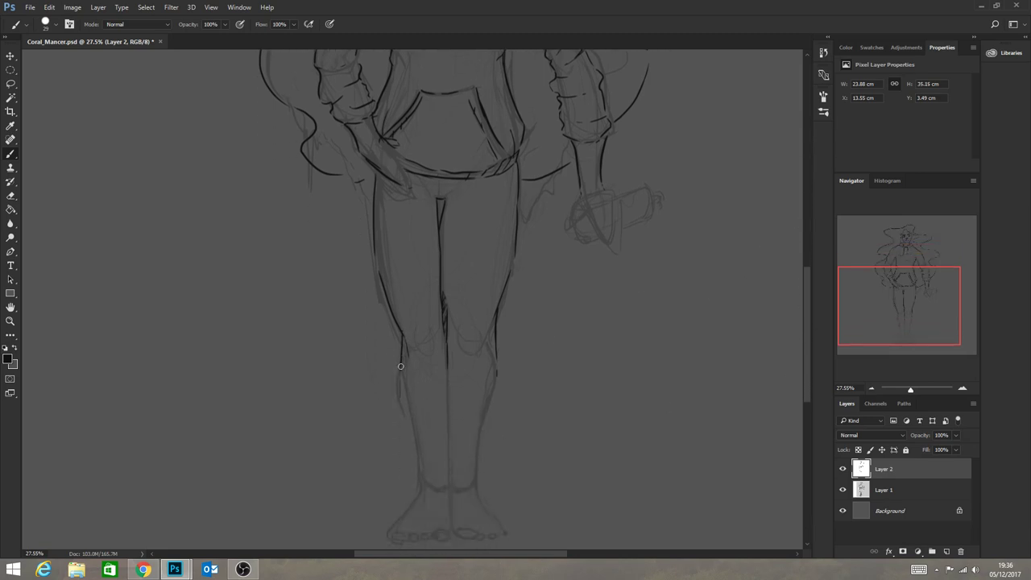
drag(409, 407, 415, 488)
drag(497, 360, 474, 488)
mouse_move(483, 421)
mouse_down()
mouse_move(476, 487)
mouse_move(444, 491)
mouse_up()
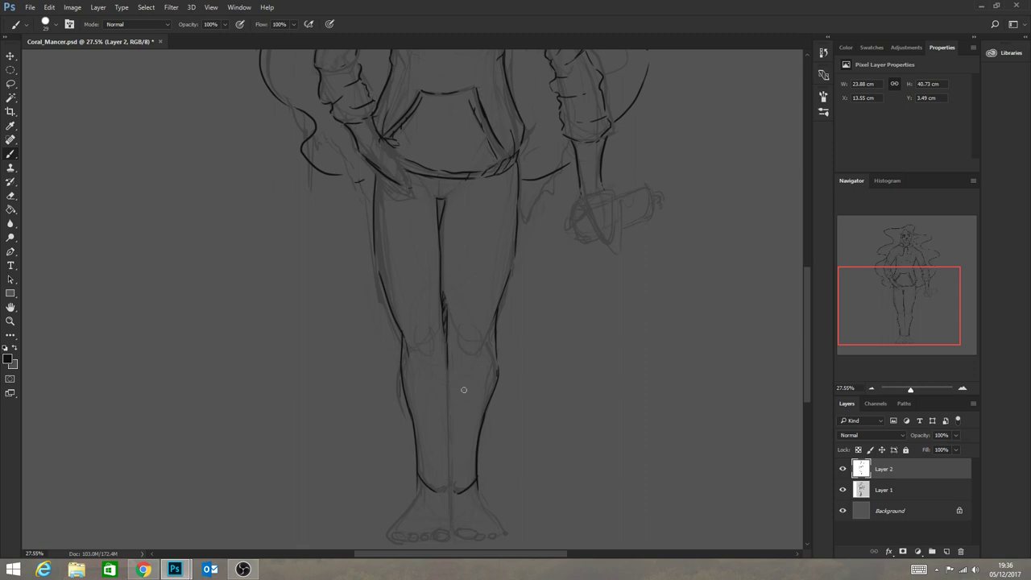
Extend the line between the legs down to the feet and hatch a small shadow at each knee.
drag(449, 366, 449, 530)
mouse_move(463, 353)
mouse_down()
mouse_move(484, 347)
mouse_move(414, 348)
mouse_up()
drag(471, 348, 478, 355)
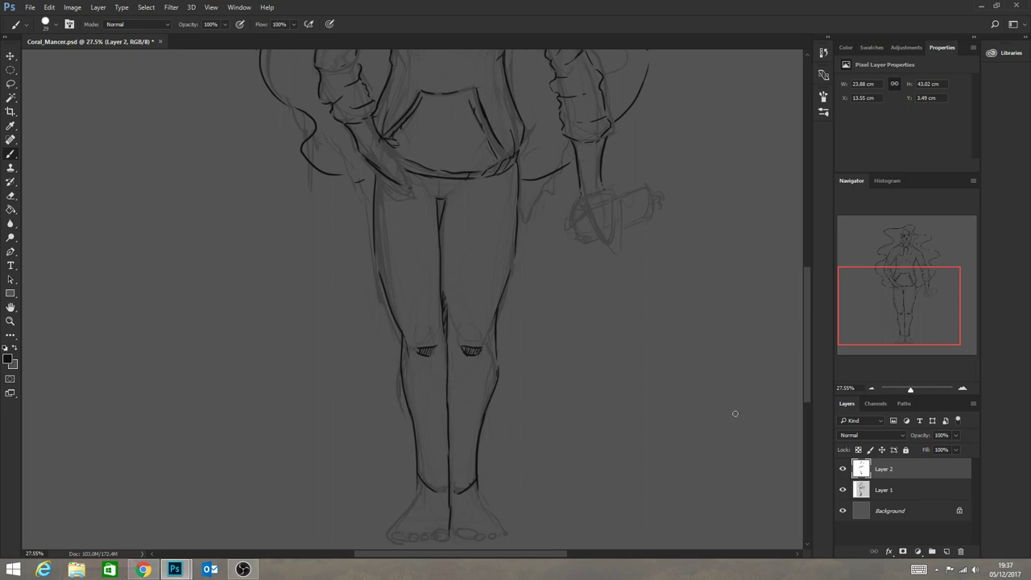
Ink both bare feet from the ankles down, including the toes and a short ground line beside them.
click(11, 321)
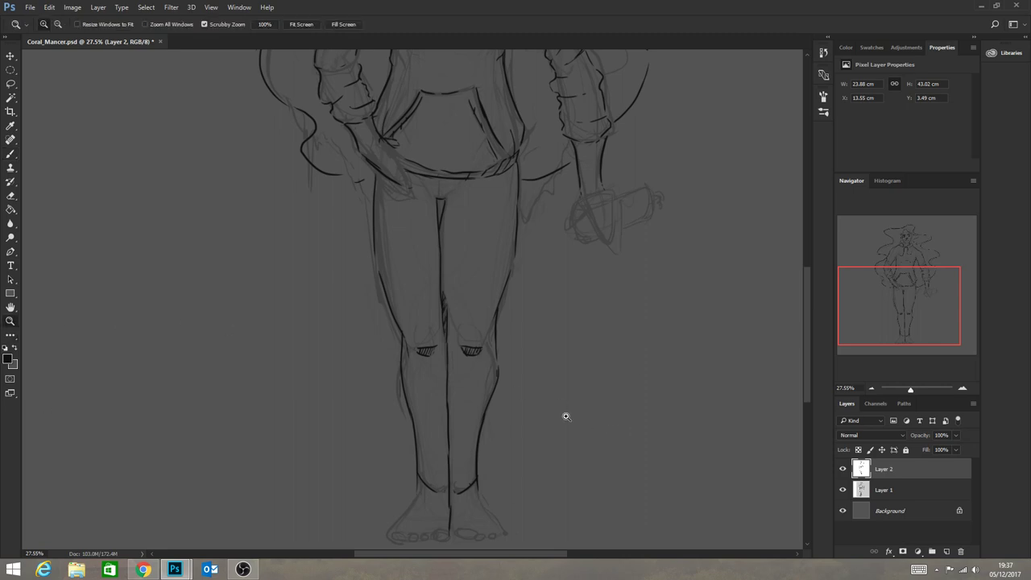
drag(566, 415, 557, 405)
drag(423, 293, 488, 323)
drag(402, 426, 421, 443)
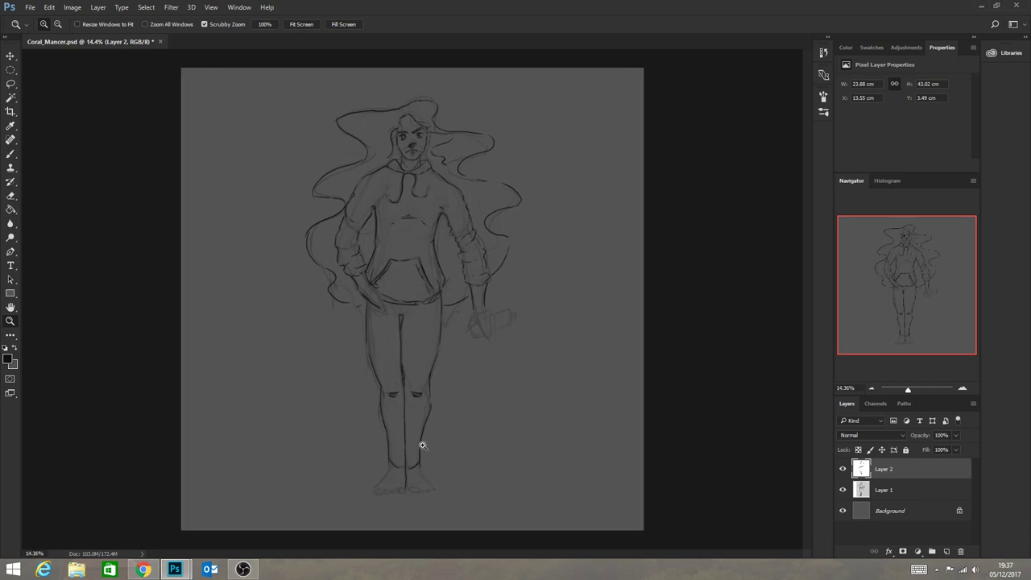
drag(373, 501, 417, 518)
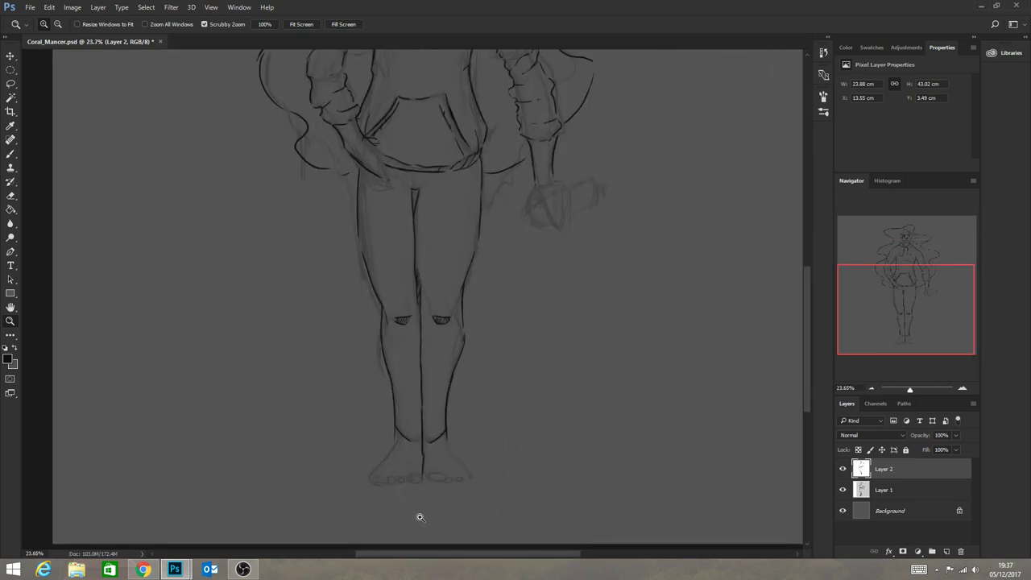
click(11, 156)
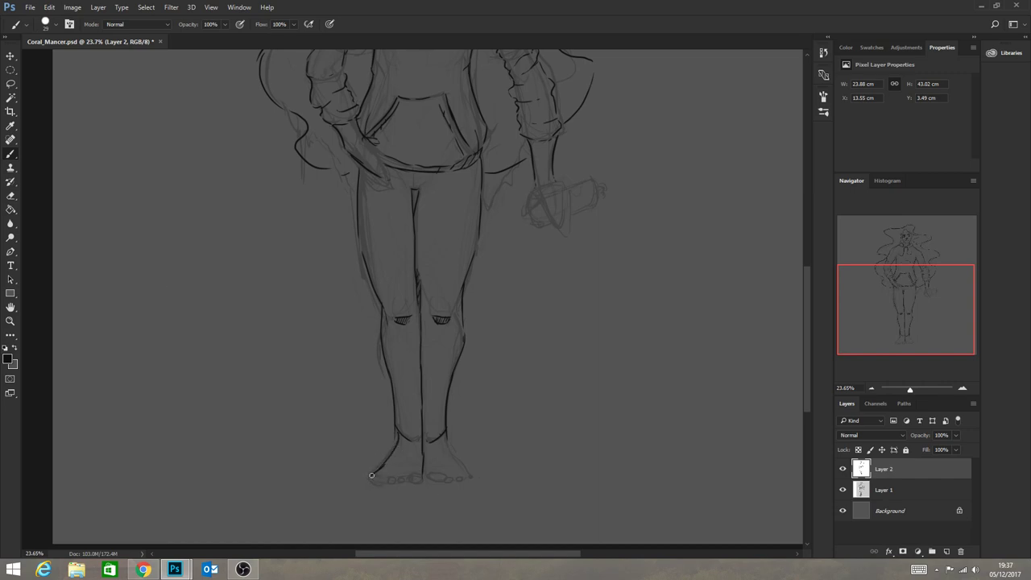
drag(452, 453, 478, 481)
drag(429, 471, 454, 481)
drag(421, 474, 419, 475)
drag(370, 482, 384, 470)
drag(381, 474, 390, 456)
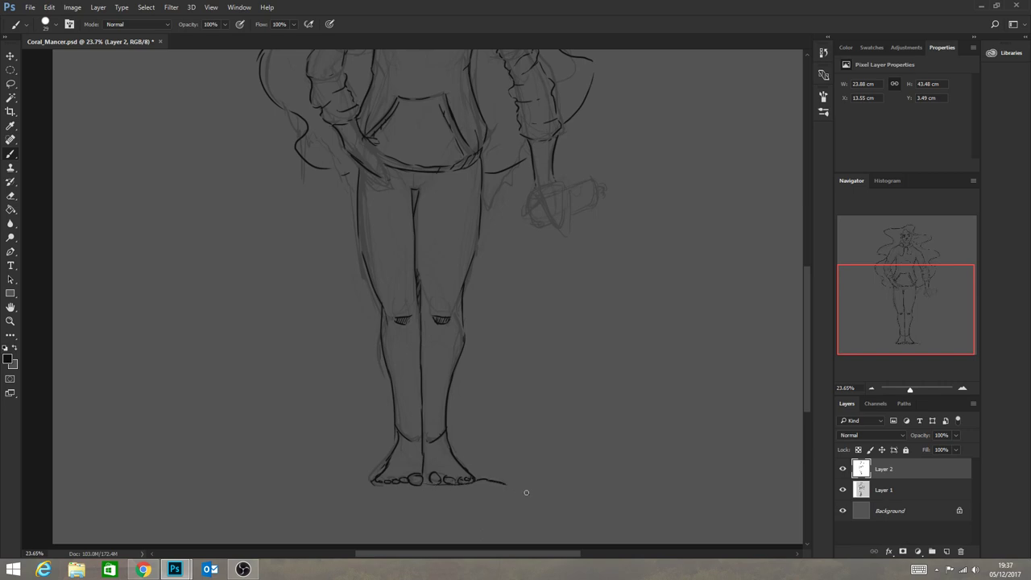
Ink an uneven ground line around the feet and a large rocky mound rising behind the legs.
drag(613, 509, 640, 502)
mouse_move(345, 482)
mouse_down()
mouse_move(263, 430)
mouse_move(240, 433)
mouse_move(119, 513)
mouse_up()
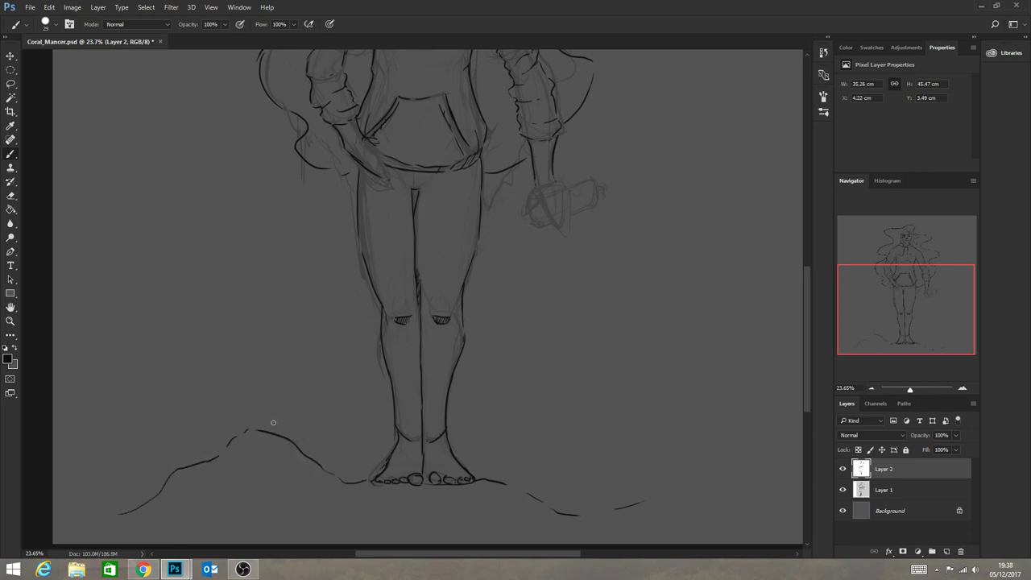
mouse_move(260, 427)
mouse_down()
mouse_move(311, 393)
mouse_move(324, 346)
mouse_move(374, 306)
mouse_up()
mouse_move(466, 289)
mouse_down()
mouse_move(506, 280)
mouse_move(597, 348)
mouse_move(701, 395)
mouse_move(753, 441)
mouse_move(803, 511)
mouse_up()
drag(640, 502, 713, 468)
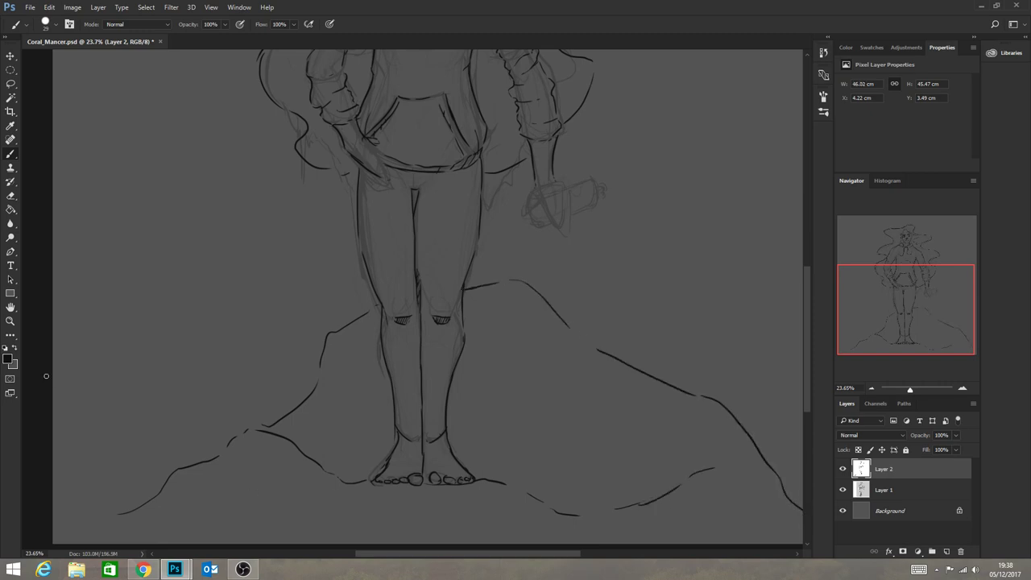
Ink distant rock ridges on both sides of the mound, running out to the canvas edges.
click(11, 320)
drag(432, 399, 451, 434)
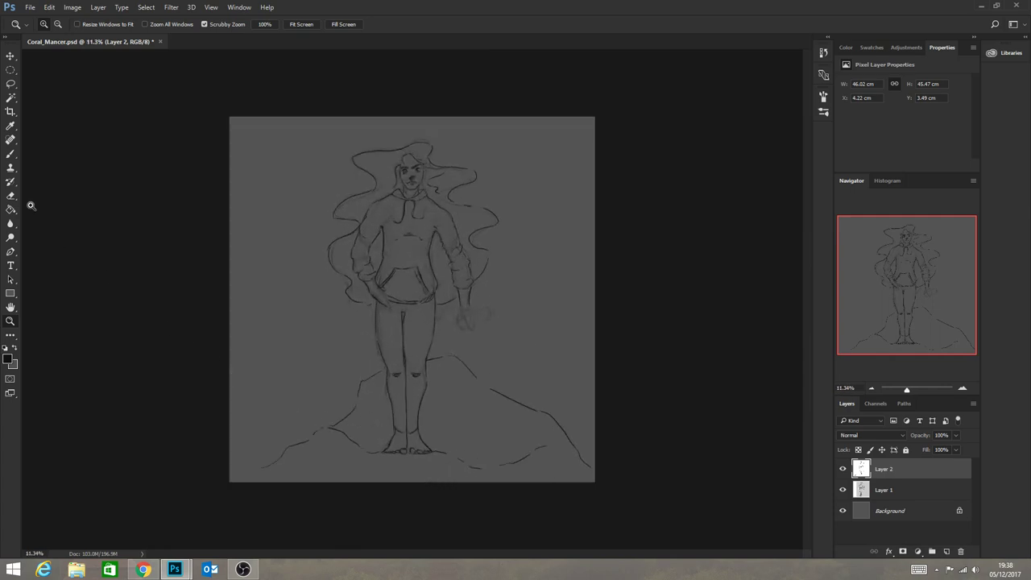
click(11, 152)
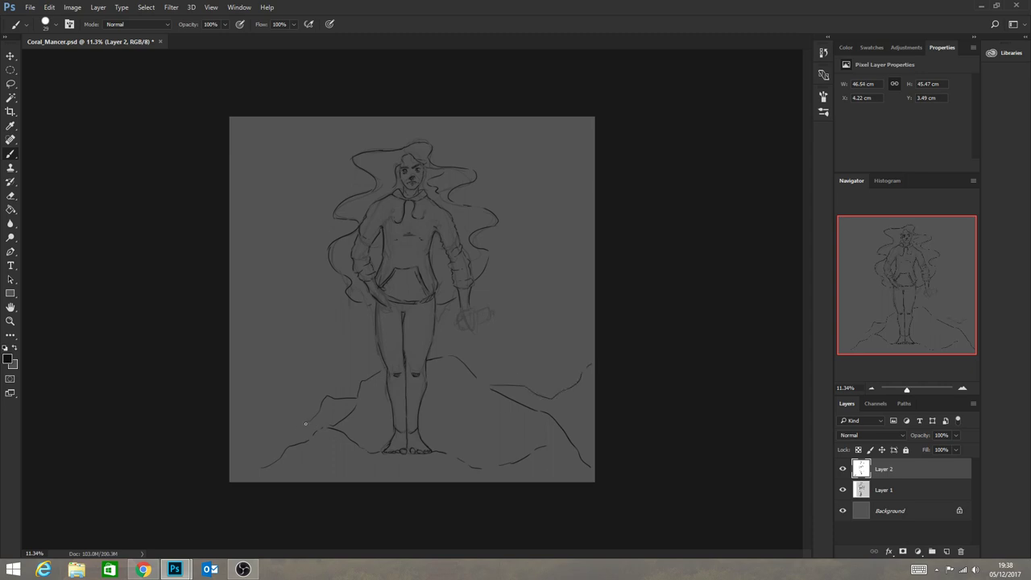
drag(287, 429, 232, 397)
Add two new empty layers above the line art, undoing a trial stroke made above the head.
click(945, 551)
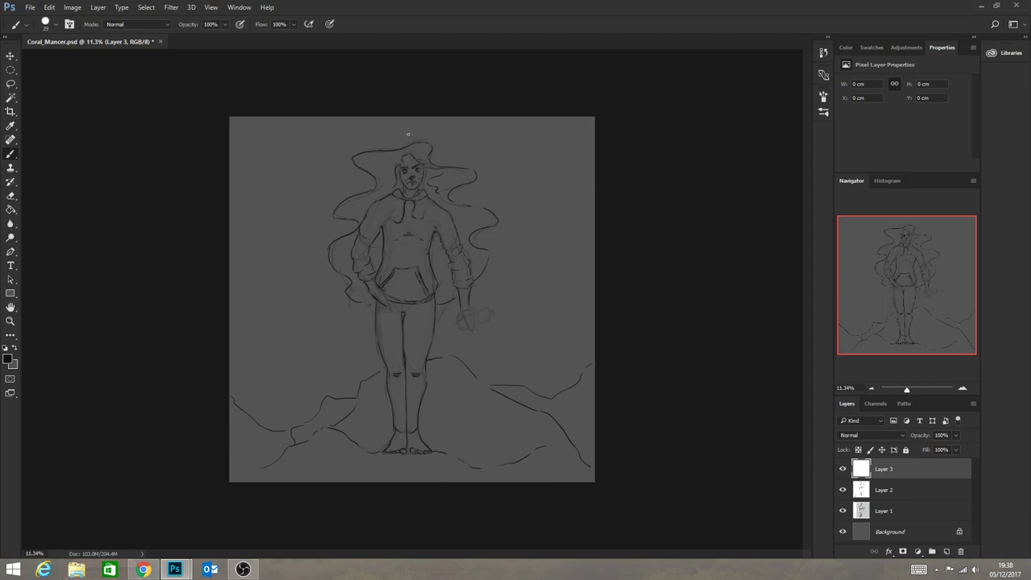
drag(409, 119, 413, 130)
key(ctrl+z)
key(ctrl+z)
click(947, 552)
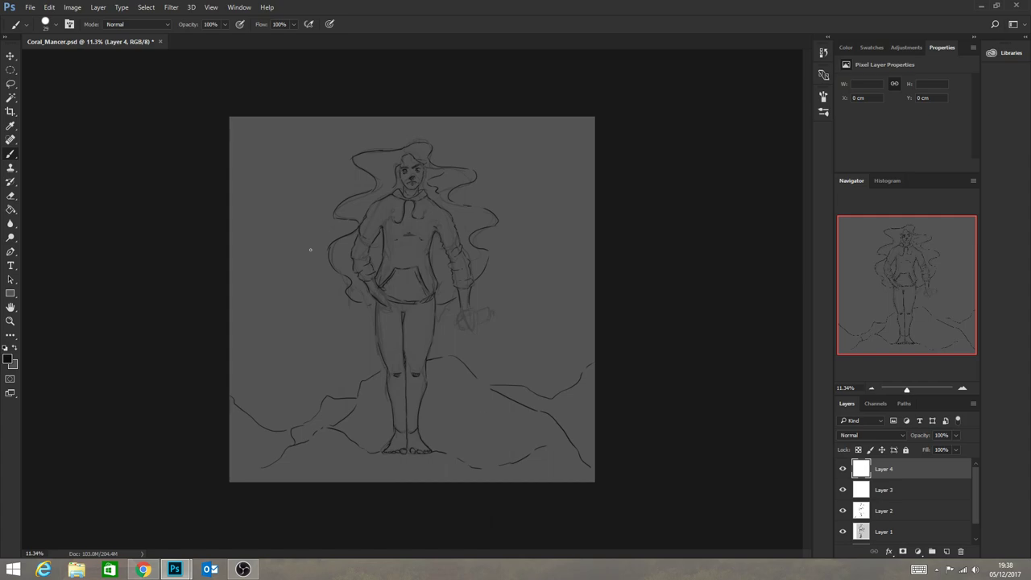
Save a copy of the document as Coral_Mancer_clean_linework in Photoshop format in the Youtube folder.
click(30, 7)
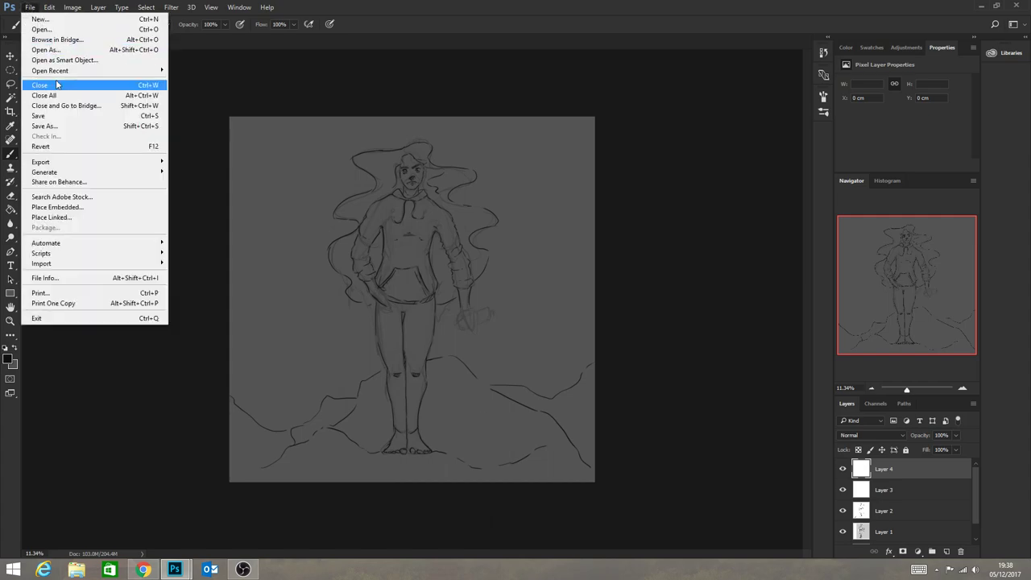
click(46, 126)
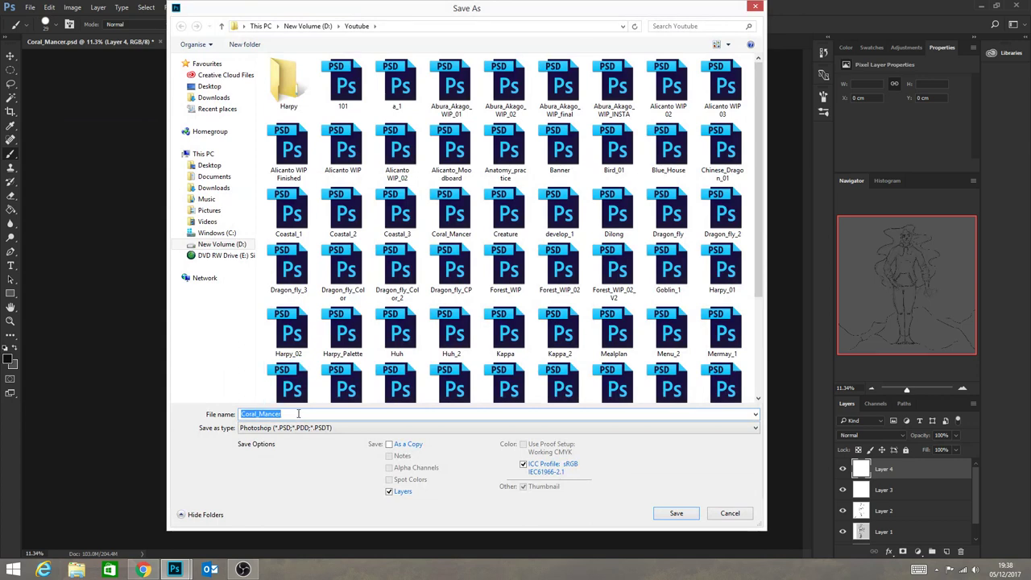
click(302, 414)
text(_)
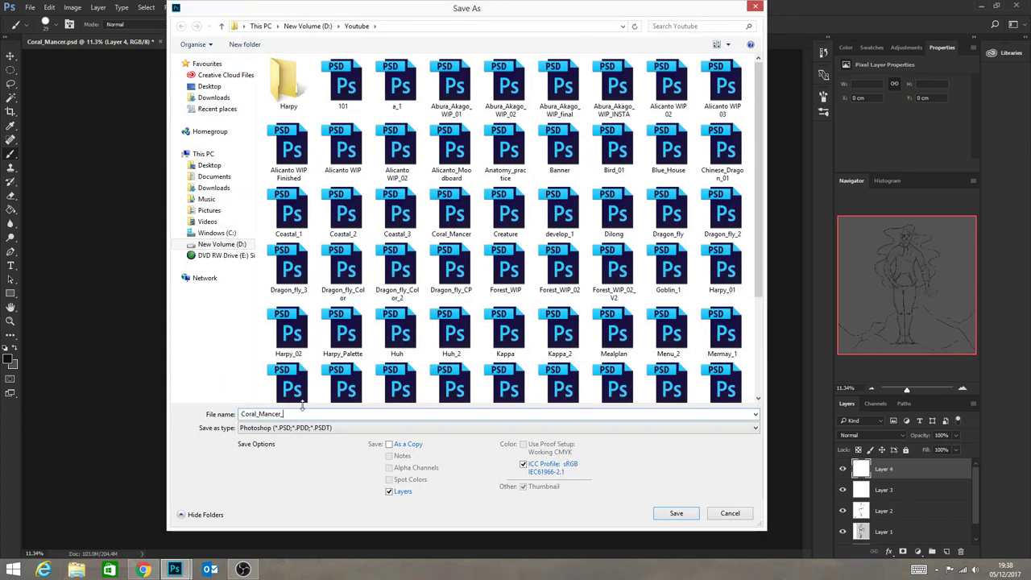
text(clean_linework)
key(Return)
click(651, 173)
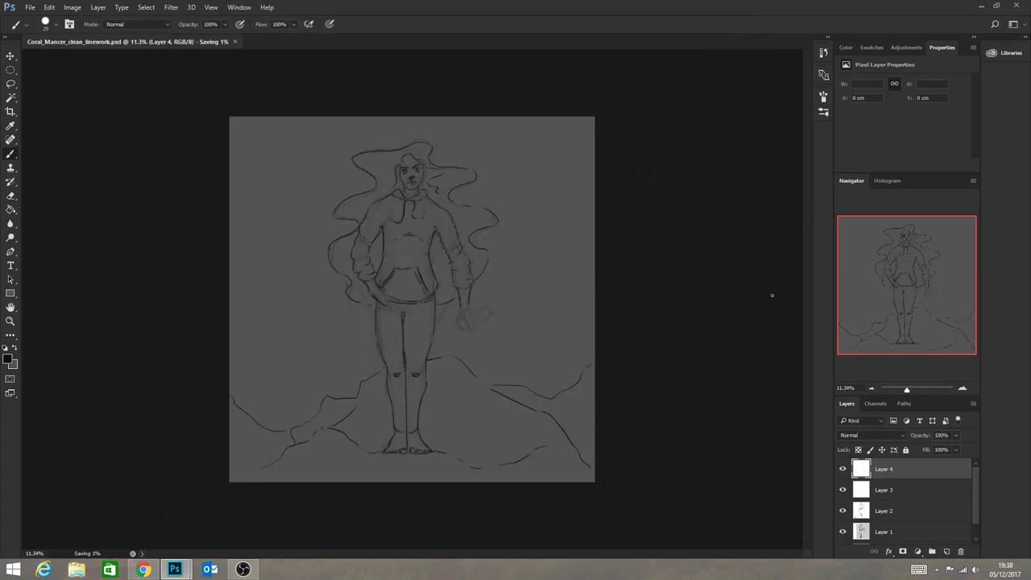
click(69, 23)
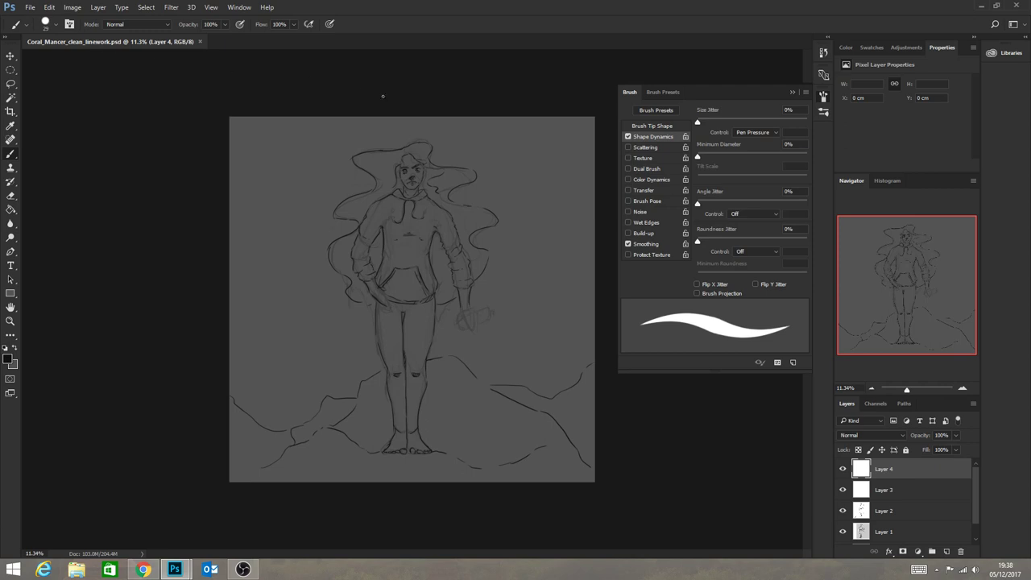
click(56, 24)
click(183, 92)
click(793, 92)
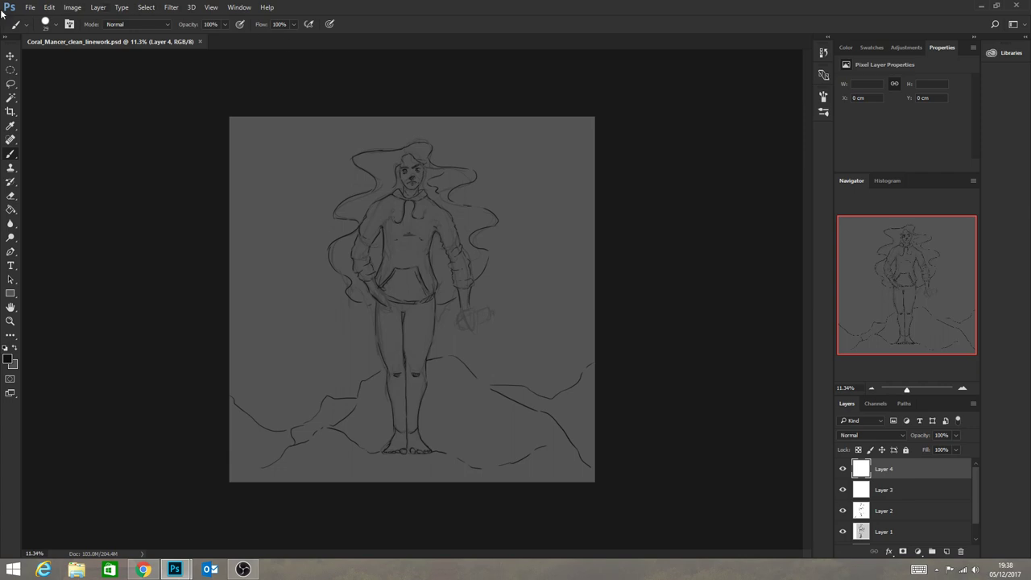
Create a new A4 document of 210 x 297 mm at 300 ppi.
click(32, 8)
click(38, 19)
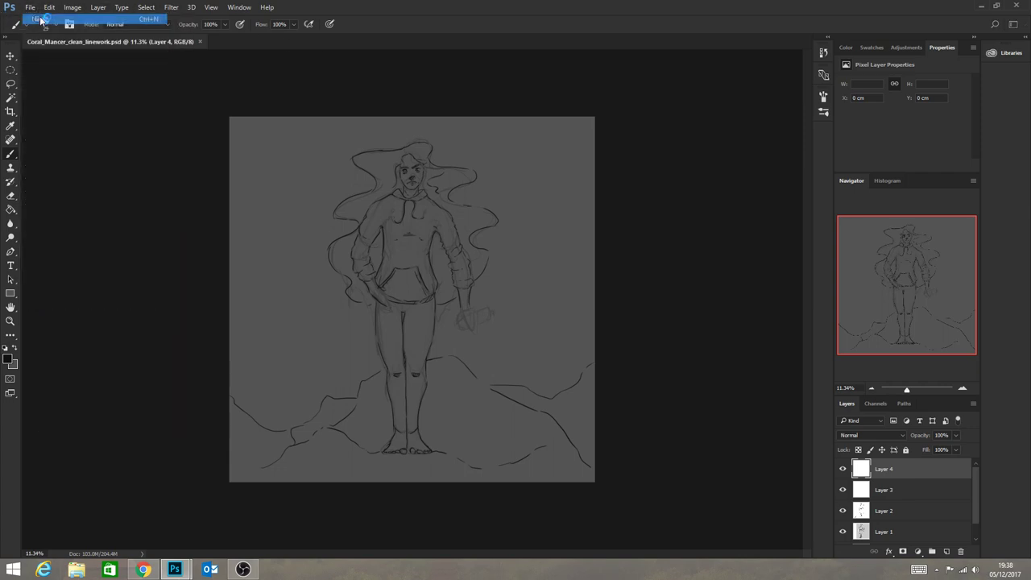
key(ctrl+n)
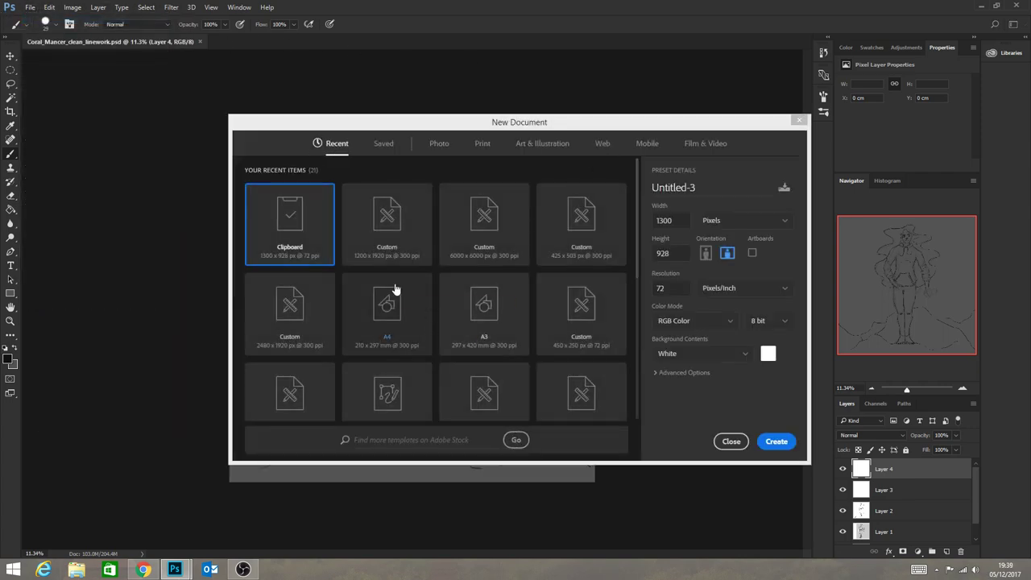
double_click(396, 313)
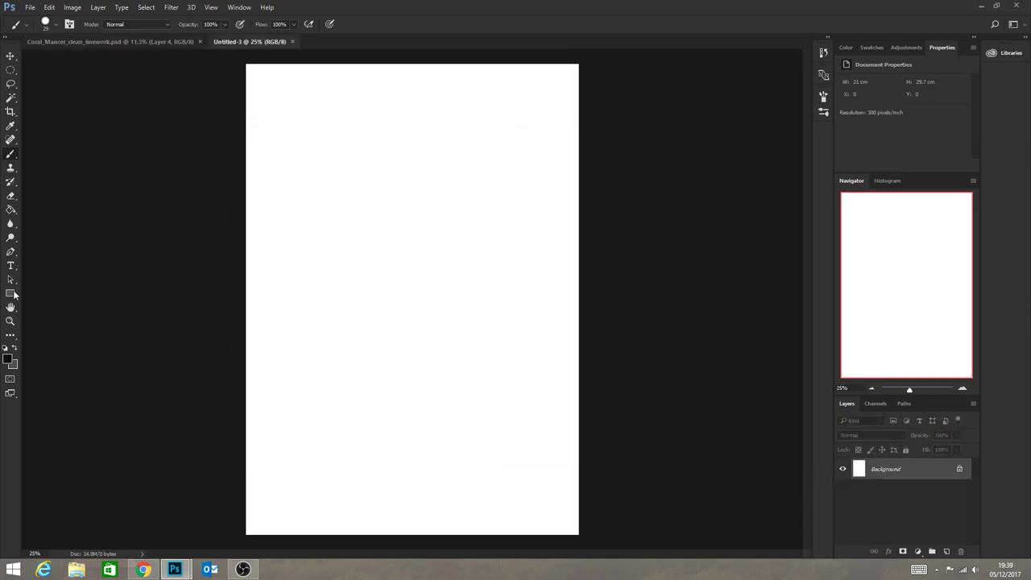
Set the foreground colour to dark grey 222222.
click(13, 358)
mouse_move(381, 265)
mouse_down()
mouse_move(378, 254)
mouse_move(374, 268)
mouse_up()
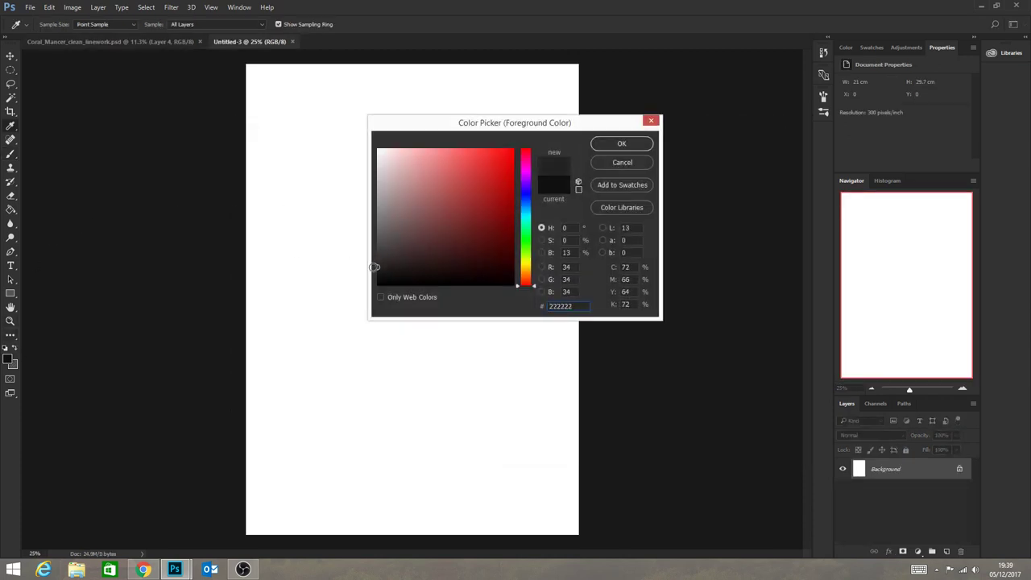
click(614, 146)
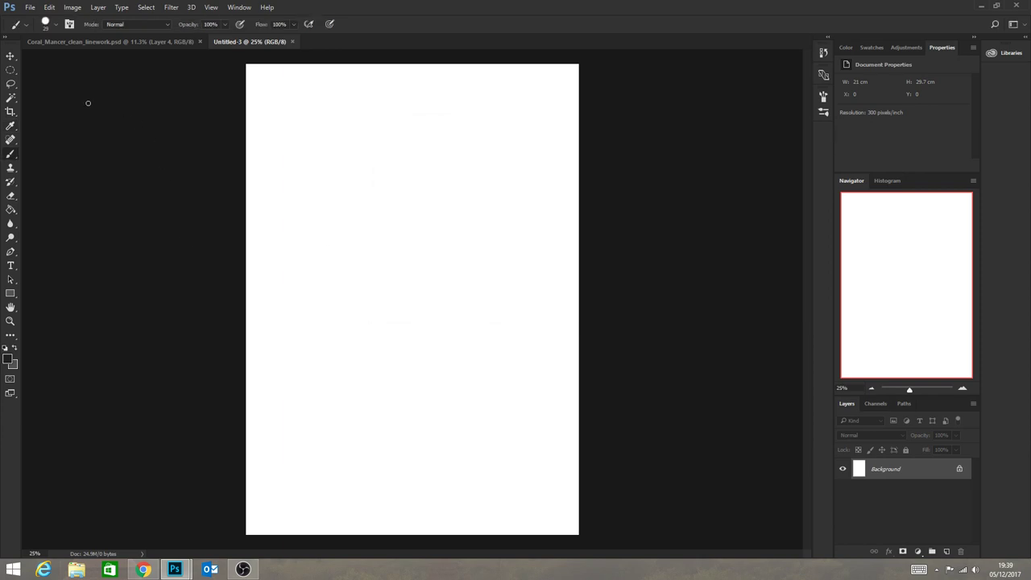
Set the brush size to 100 px and paint a dark grey swatch in the page's upper-left corner.
click(55, 24)
drag(73, 60, 94, 59)
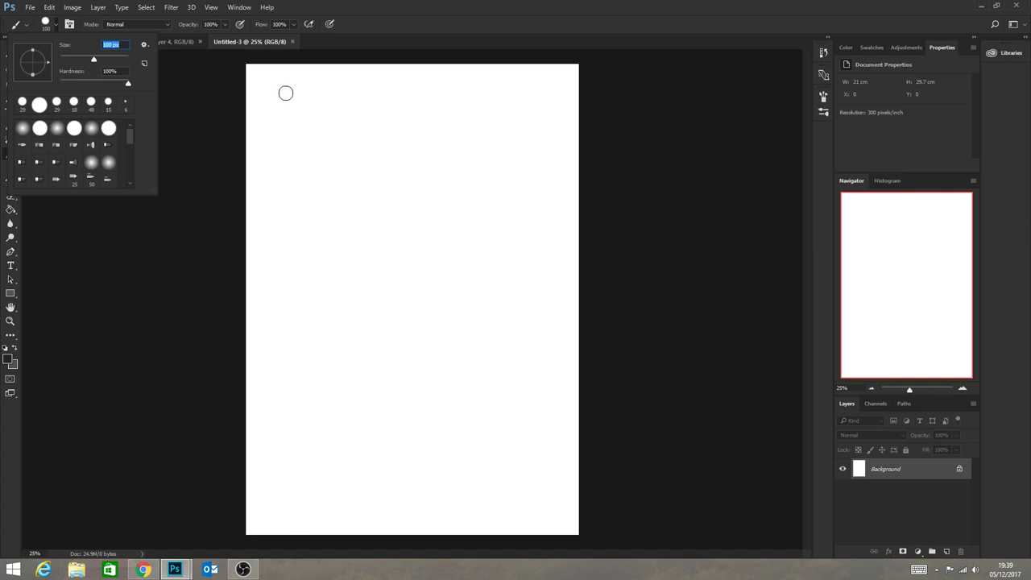
drag(285, 91, 292, 103)
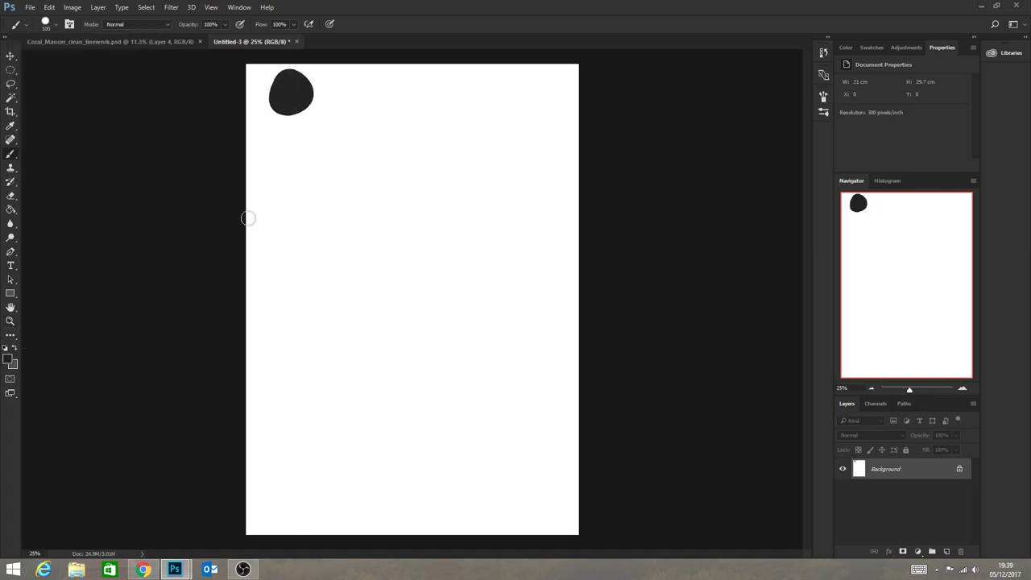
Paint two more overlapping swatches to the right of the first, using dark greys 2e2e2e and 393939.
click(11, 357)
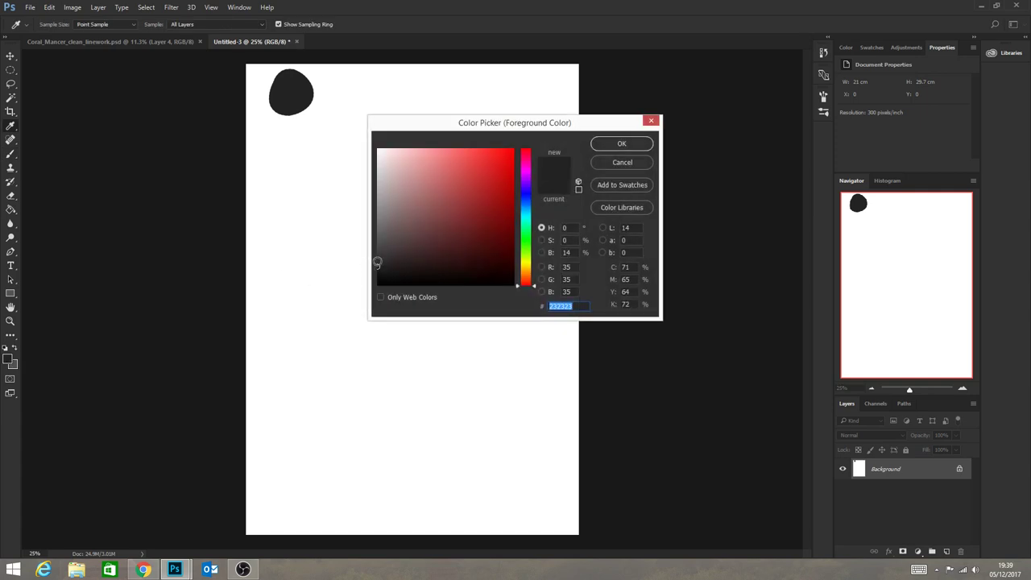
click(376, 260)
drag(376, 259, 378, 260)
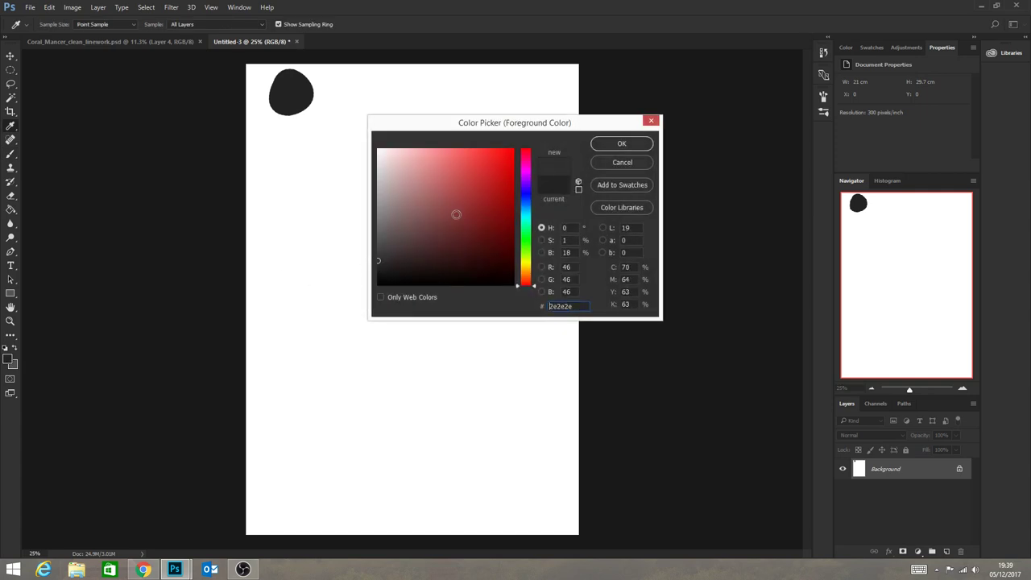
click(621, 143)
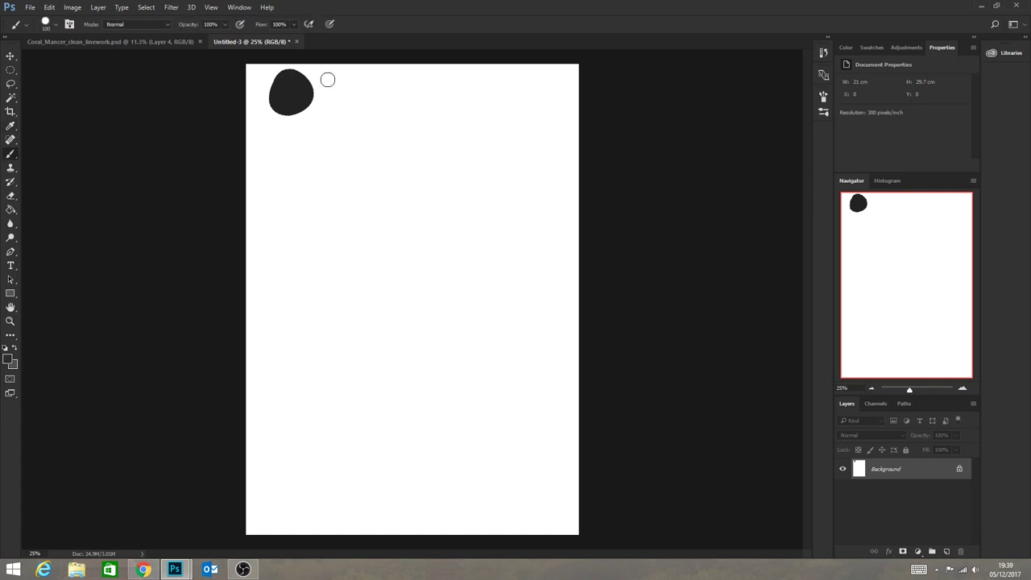
drag(327, 78, 325, 89)
click(9, 360)
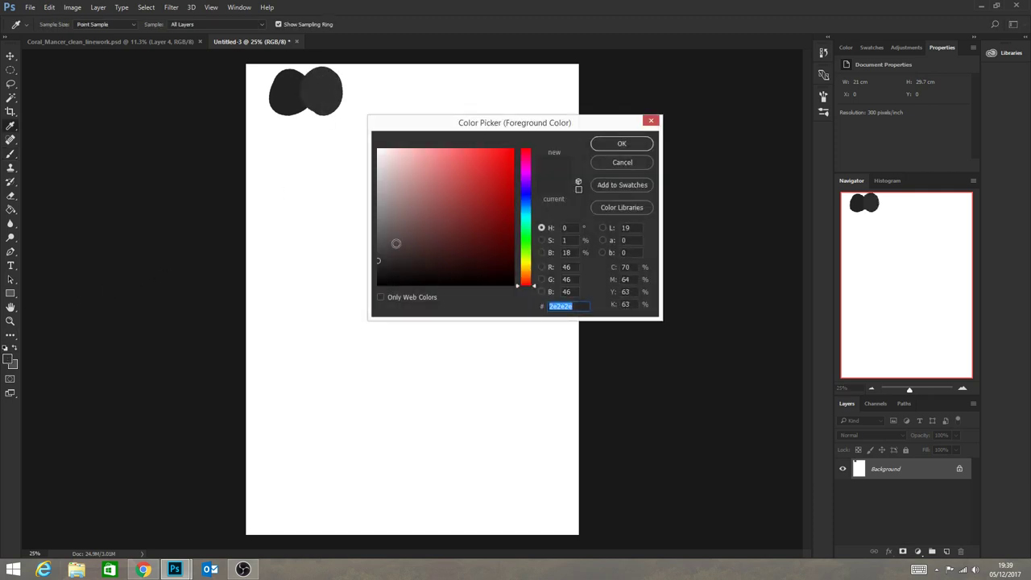
click(375, 254)
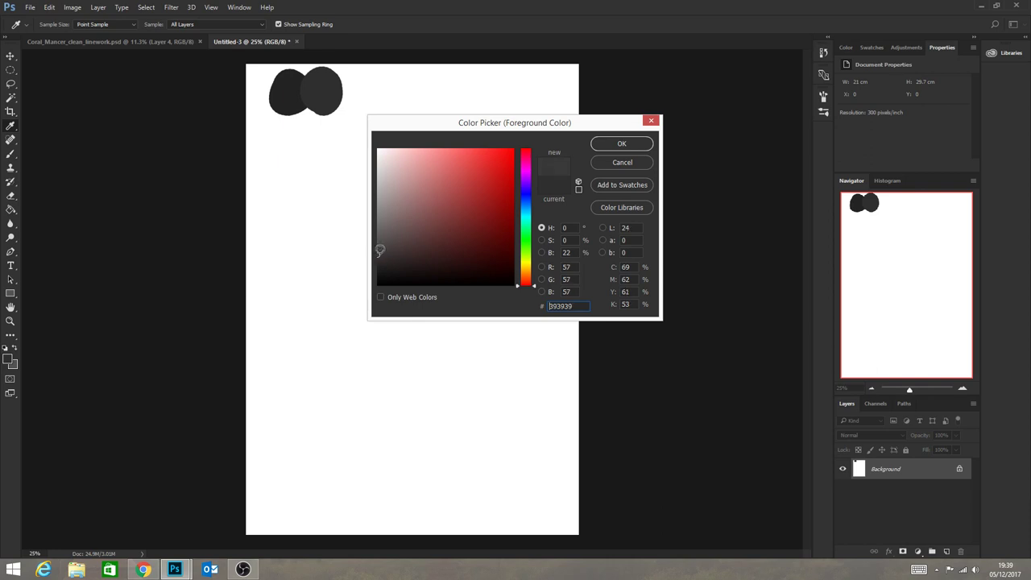
click(621, 144)
mouse_move(345, 77)
mouse_down()
mouse_move(341, 103)
mouse_move(360, 98)
mouse_move(364, 82)
mouse_move(352, 75)
mouse_move(345, 86)
mouse_up()
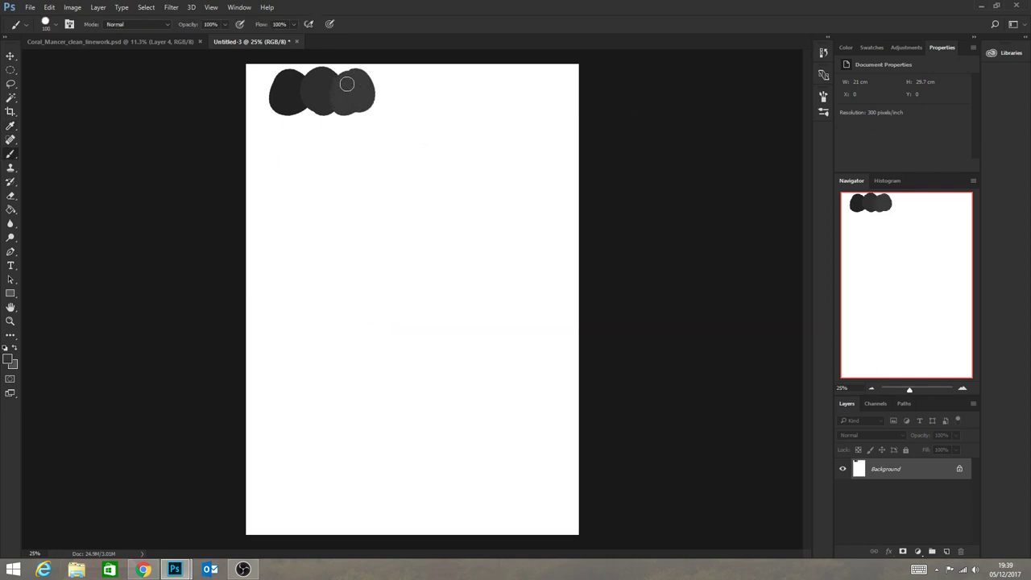
Paint a second row of three overlapping mid-grey swatches below the first row, using 4d4d4d, 565656 and 646464.
click(8, 359)
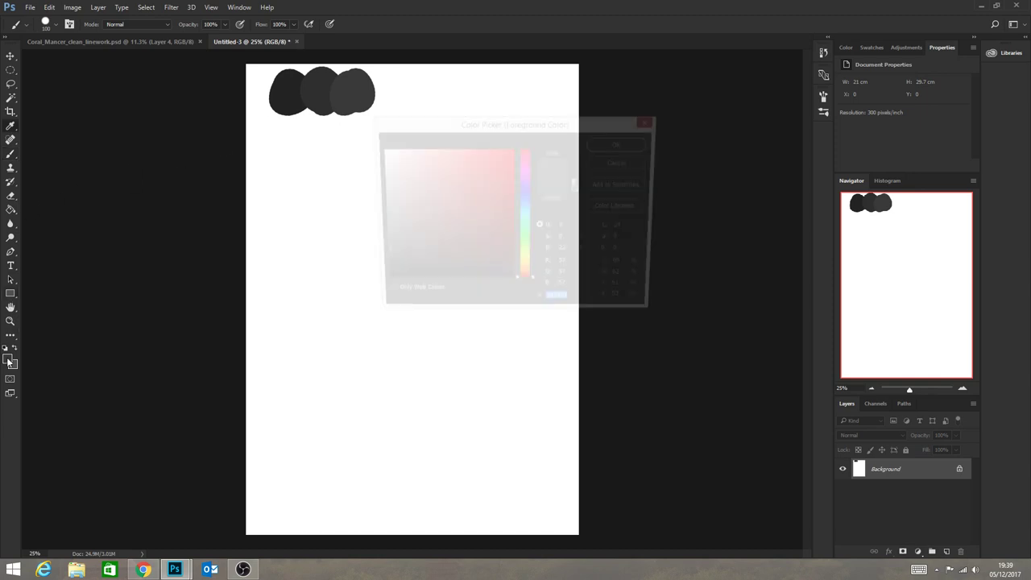
click(376, 246)
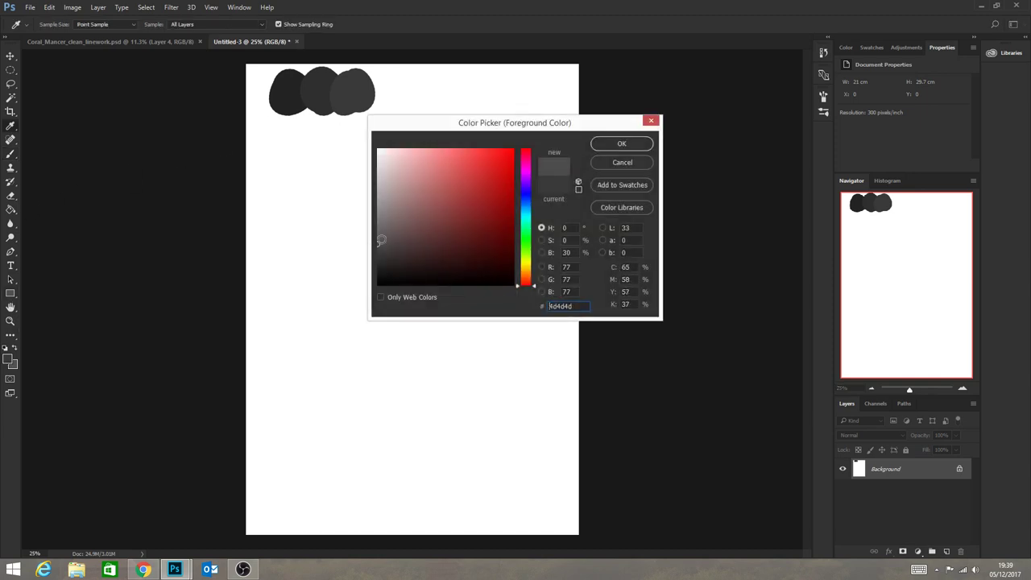
click(622, 144)
mouse_move(286, 135)
mouse_down()
mouse_move(294, 162)
mouse_move(294, 133)
mouse_move(277, 144)
mouse_up()
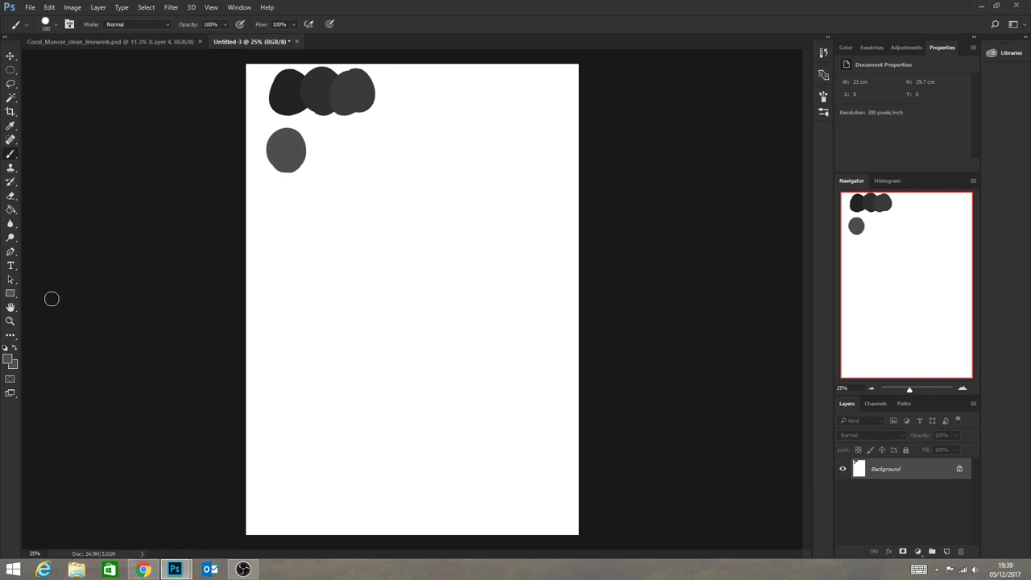
click(8, 360)
click(377, 239)
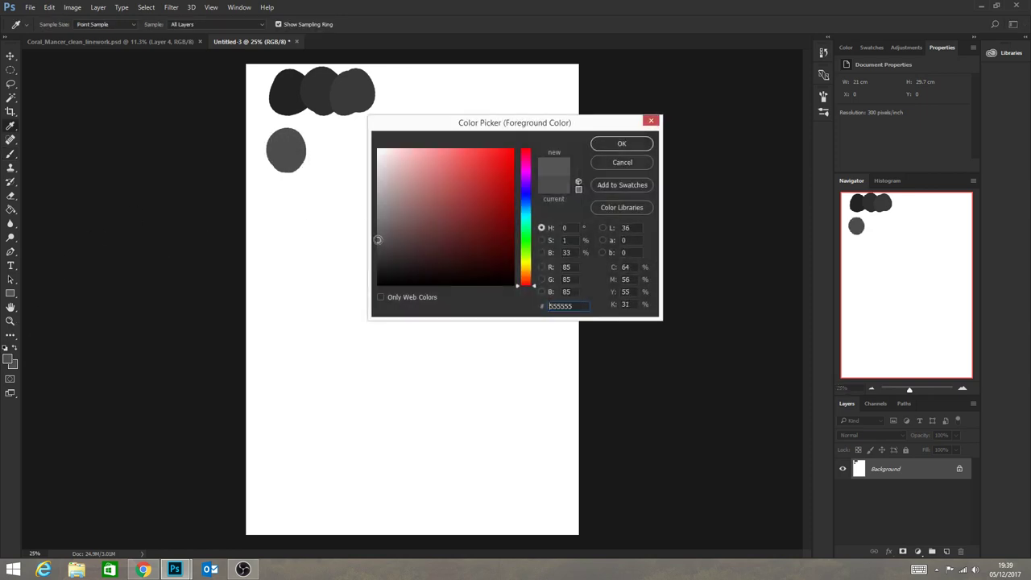
click(618, 145)
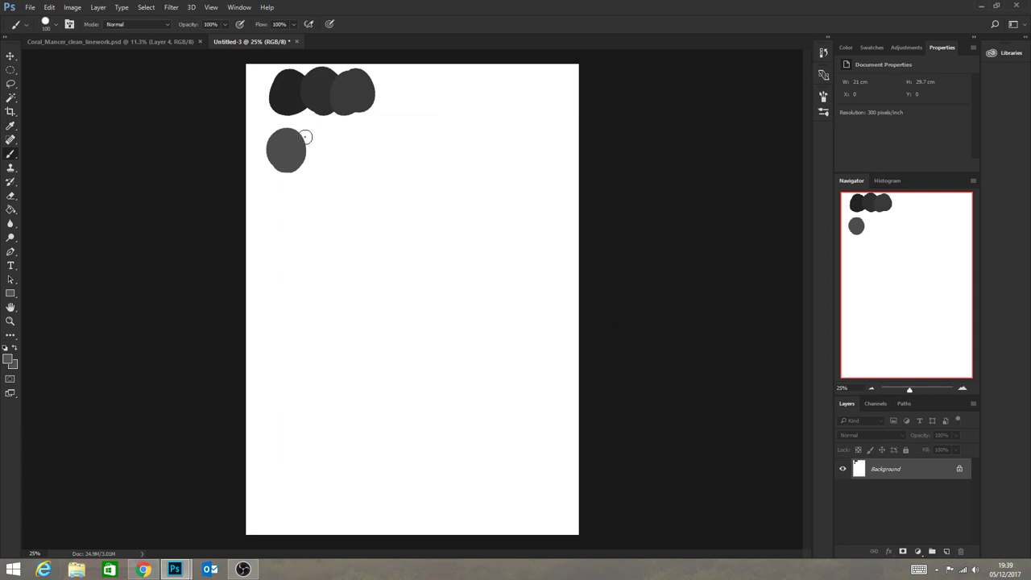
mouse_move(306, 134)
mouse_down()
mouse_move(320, 149)
mouse_move(311, 161)
mouse_move(328, 156)
mouse_up()
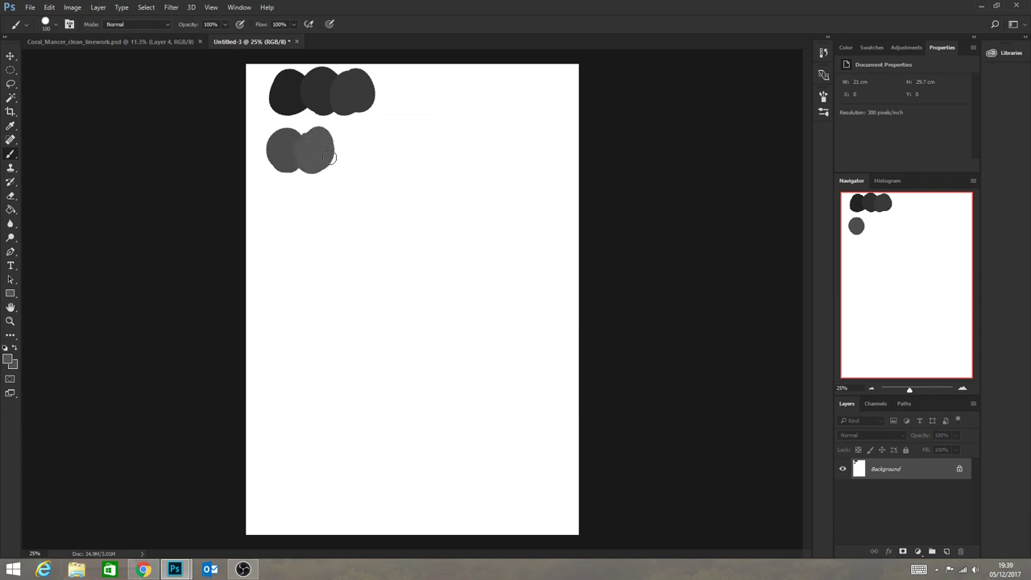
click(11, 360)
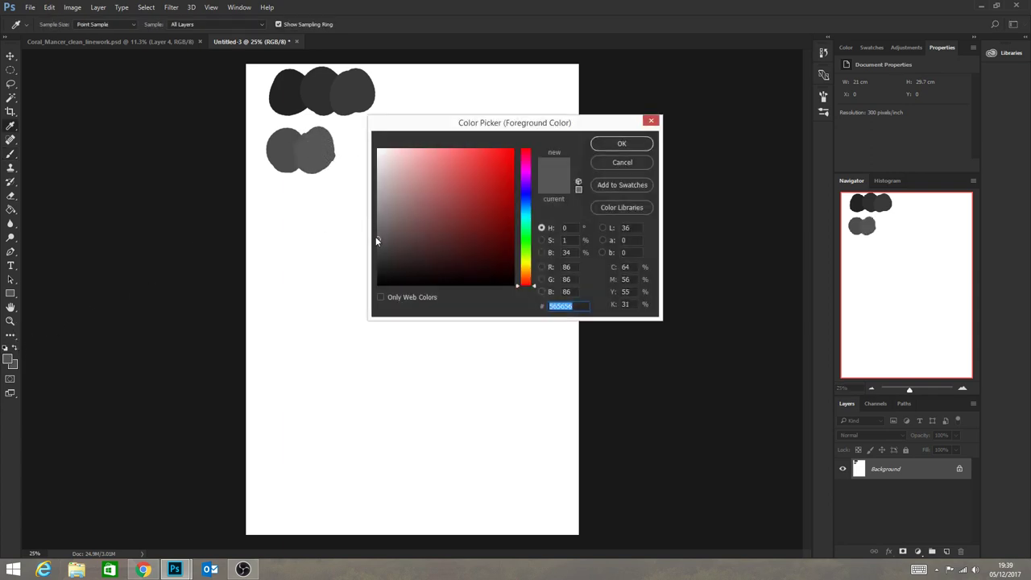
click(378, 231)
click(619, 144)
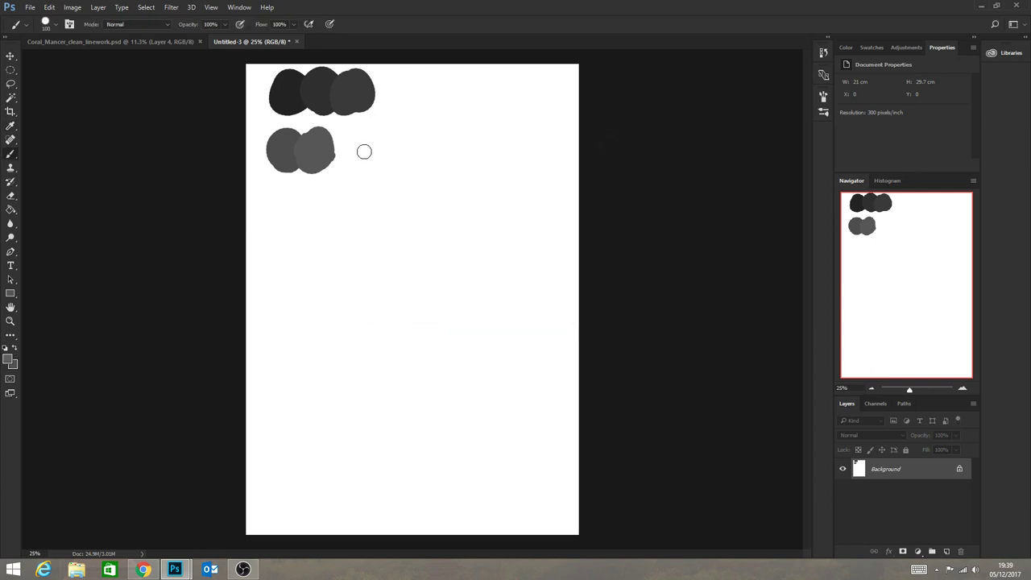
drag(363, 150, 353, 147)
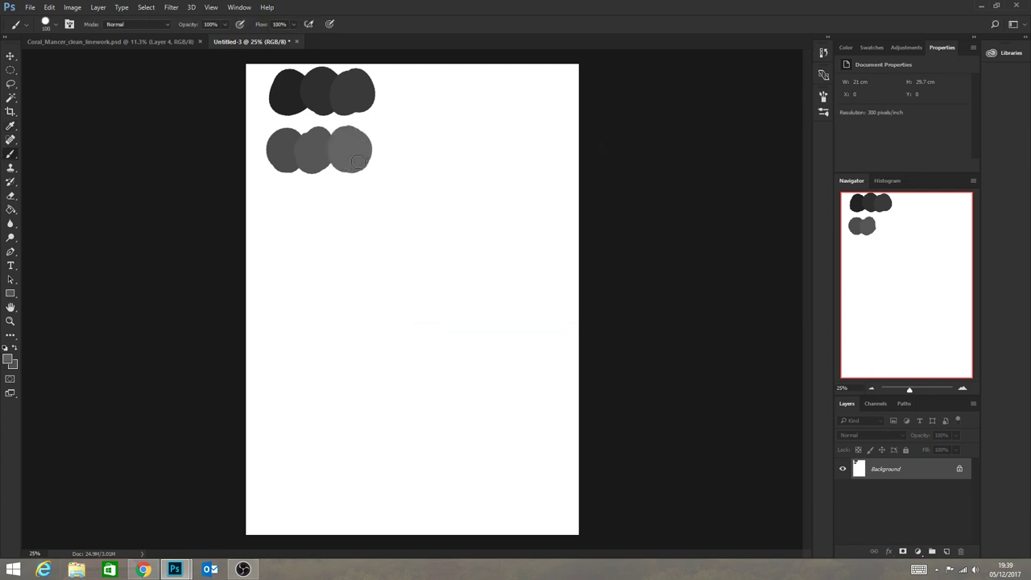
Paint a third row of three overlapping lighter grey swatches below, using 807f7f, 959595 and about a6a6a6.
click(7, 361)
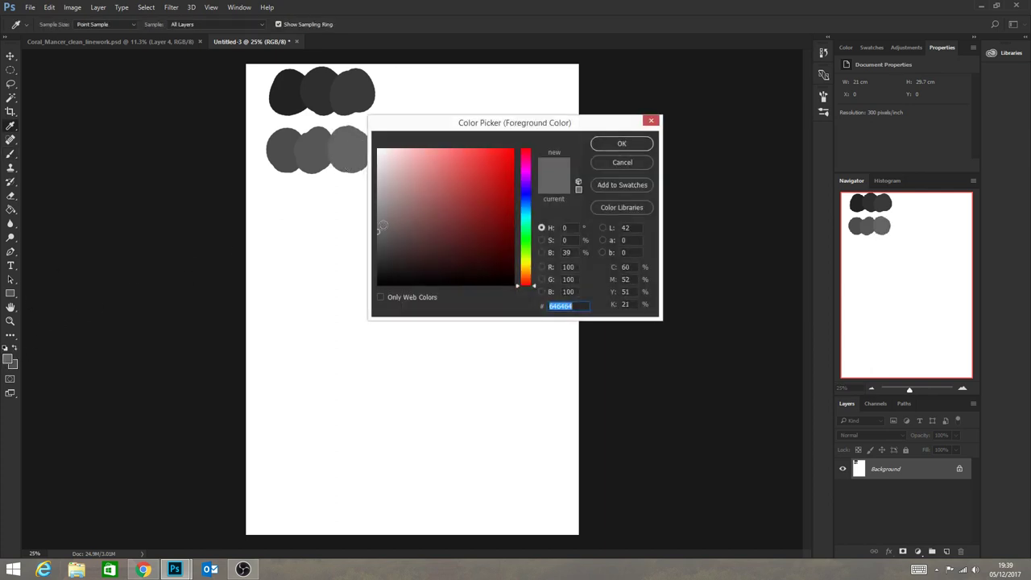
click(377, 228)
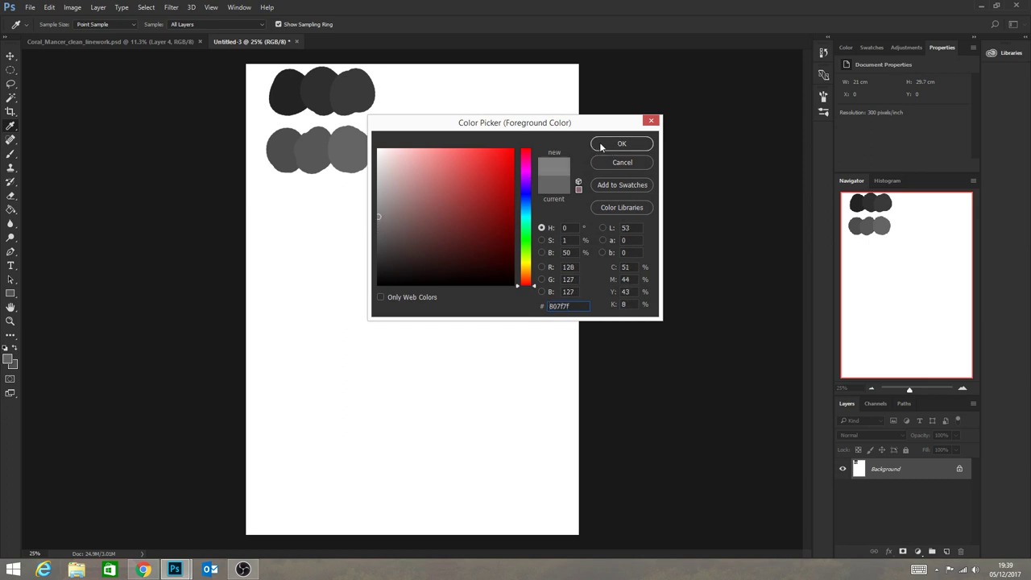
click(601, 147)
drag(290, 205, 274, 215)
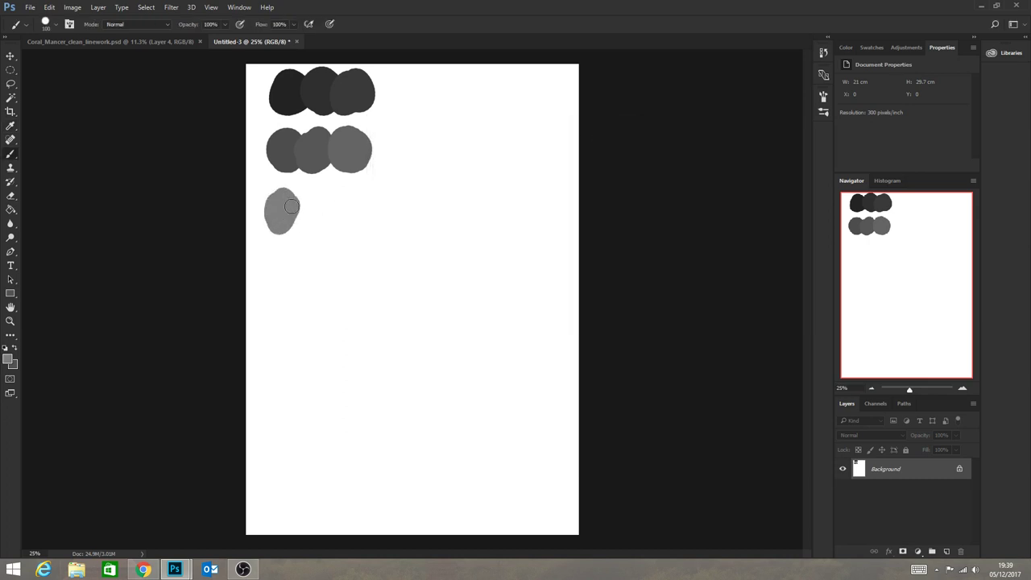
click(9, 360)
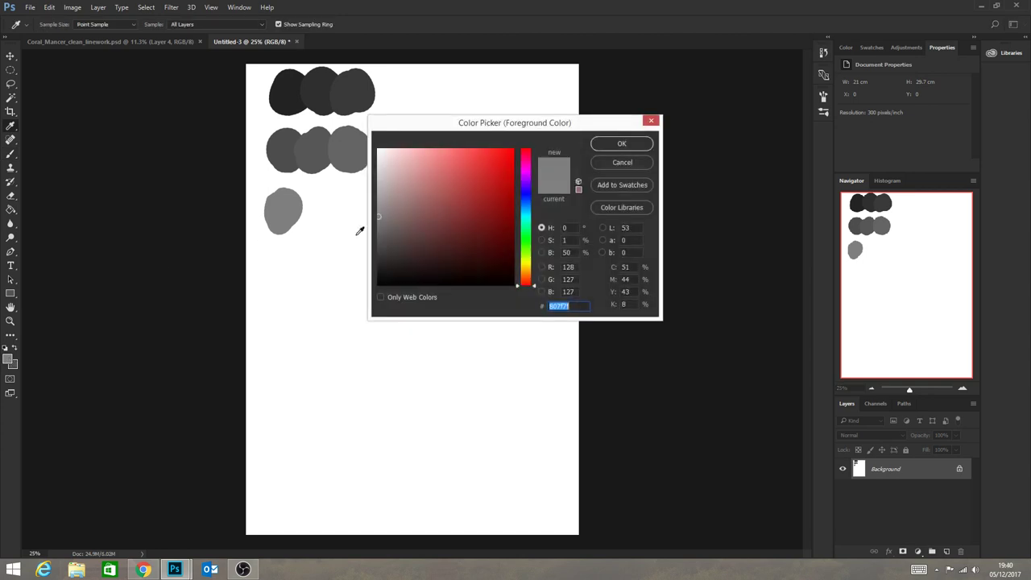
click(376, 211)
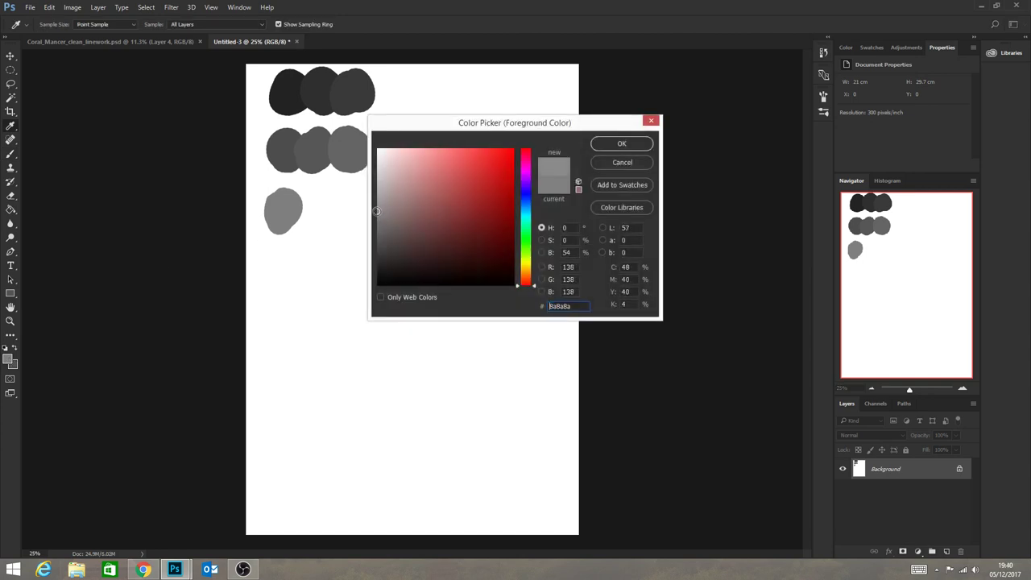
click(619, 144)
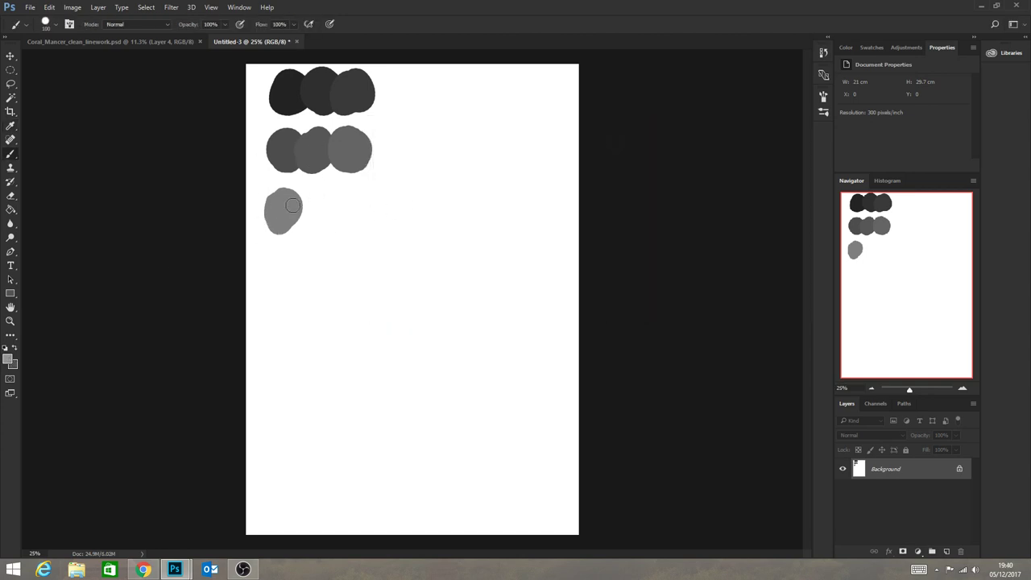
mouse_move(314, 193)
mouse_down()
mouse_move(321, 212)
mouse_move(327, 200)
mouse_move(293, 212)
mouse_up()
click(9, 361)
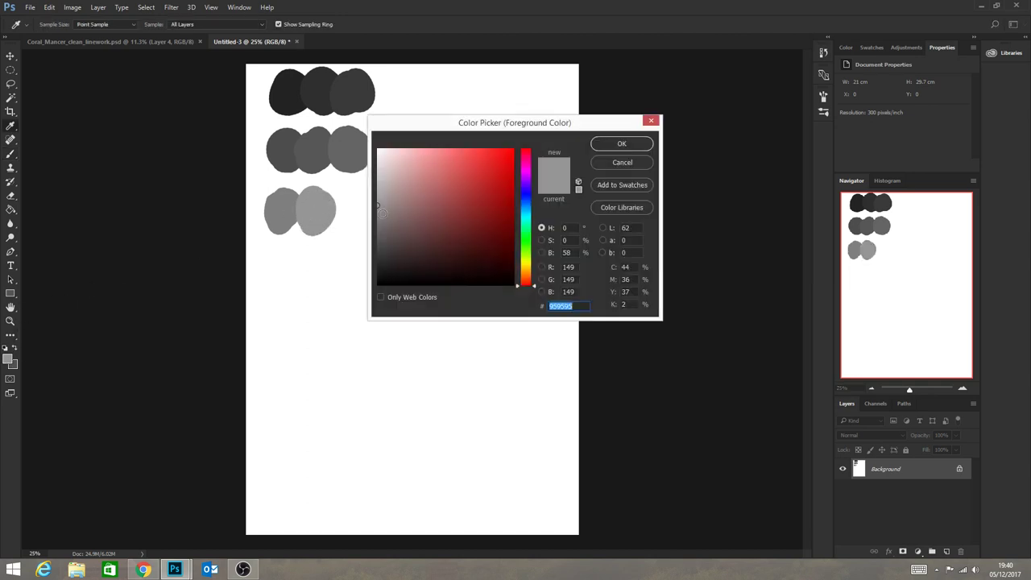
click(376, 201)
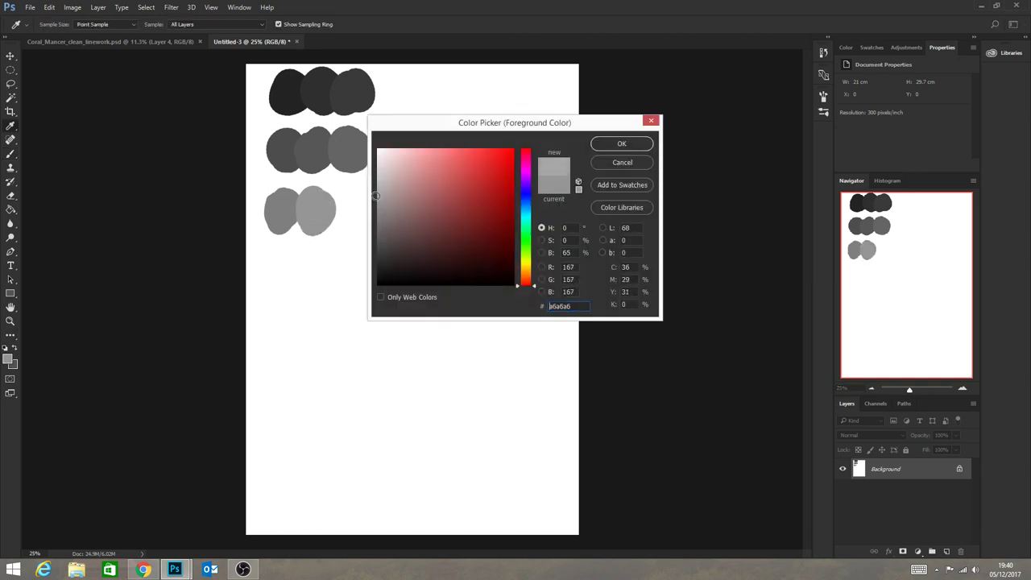
click(620, 144)
drag(347, 191, 369, 230)
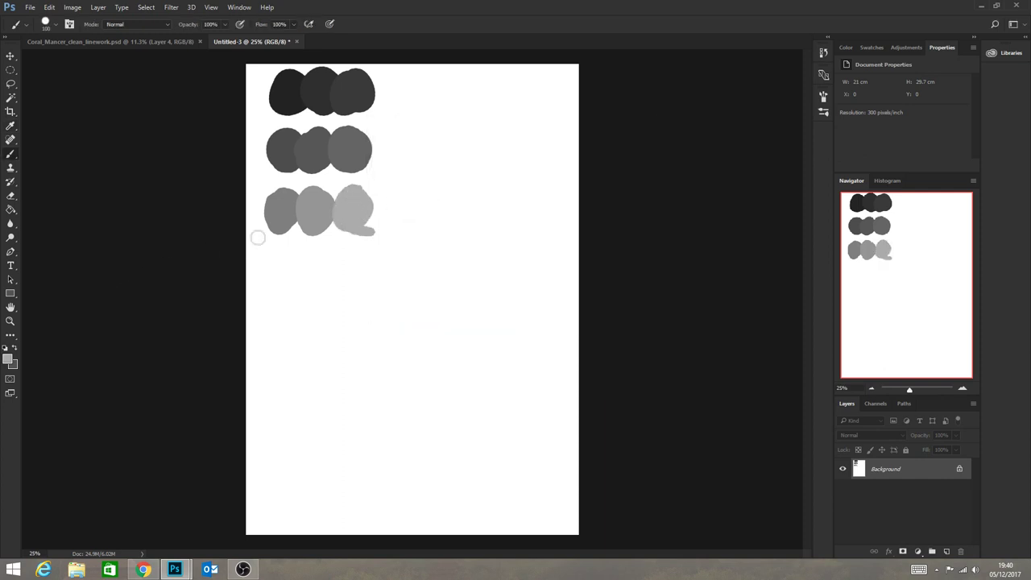
Set the foreground colour to light grey d4d4d4 and paint a separate swatch near the page's upper-right area.
click(11, 356)
click(376, 174)
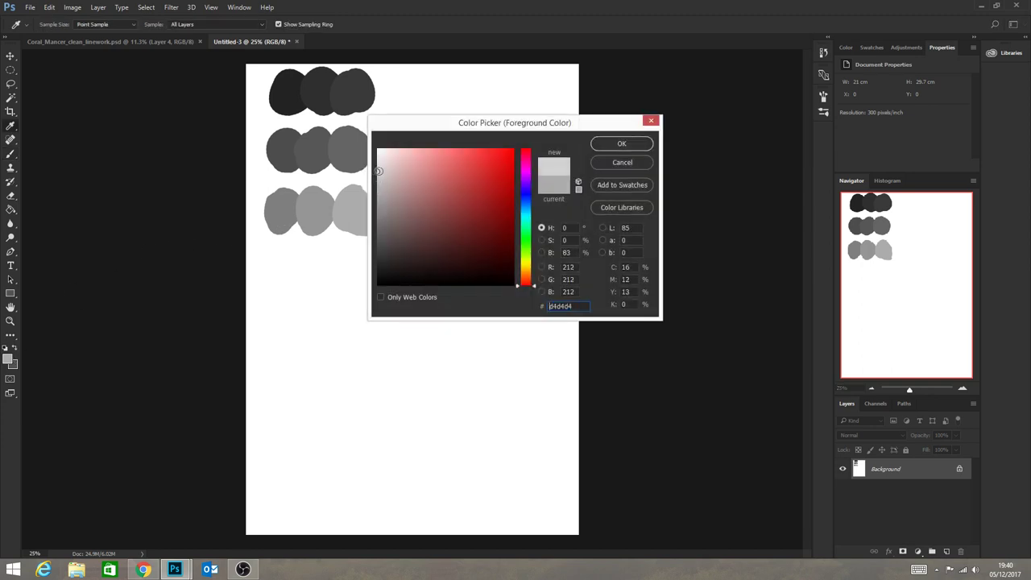
click(599, 144)
drag(522, 111, 497, 131)
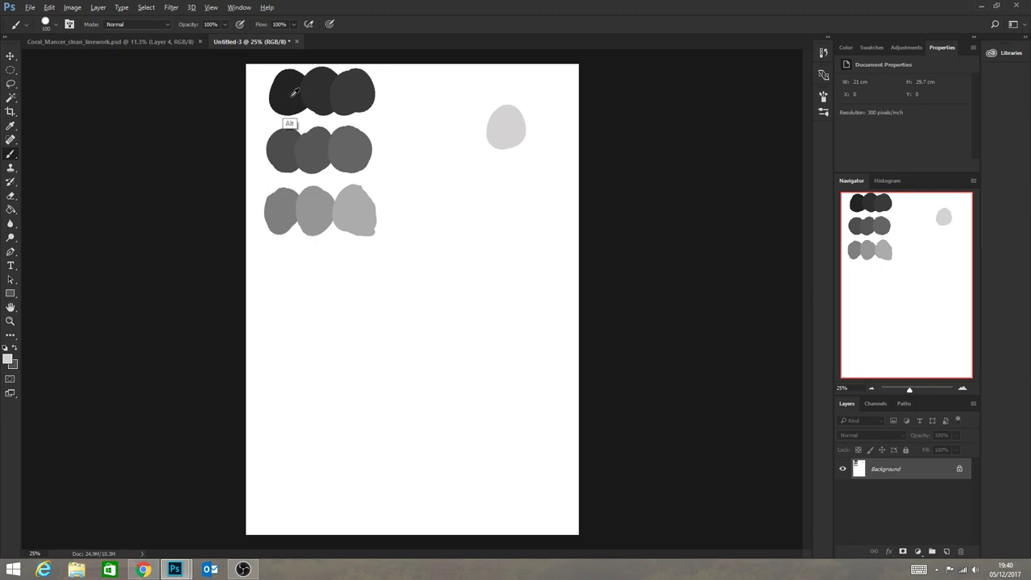
Sample the third dark grey swatch in the top row and return to the Coral_Mancer_clean_linework document with the Brush tool.
alt+click(348, 111)
click(153, 40)
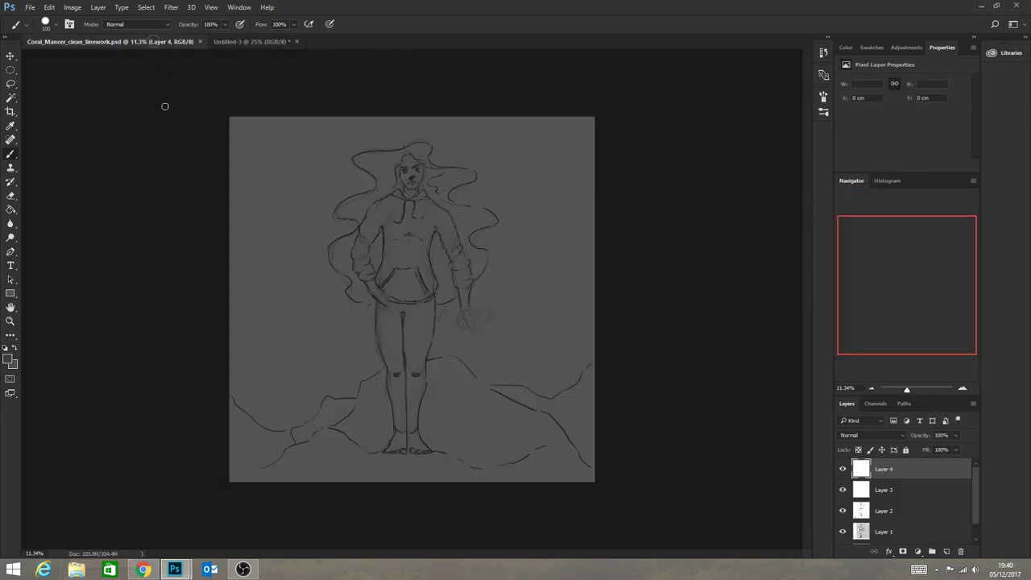
key(z)
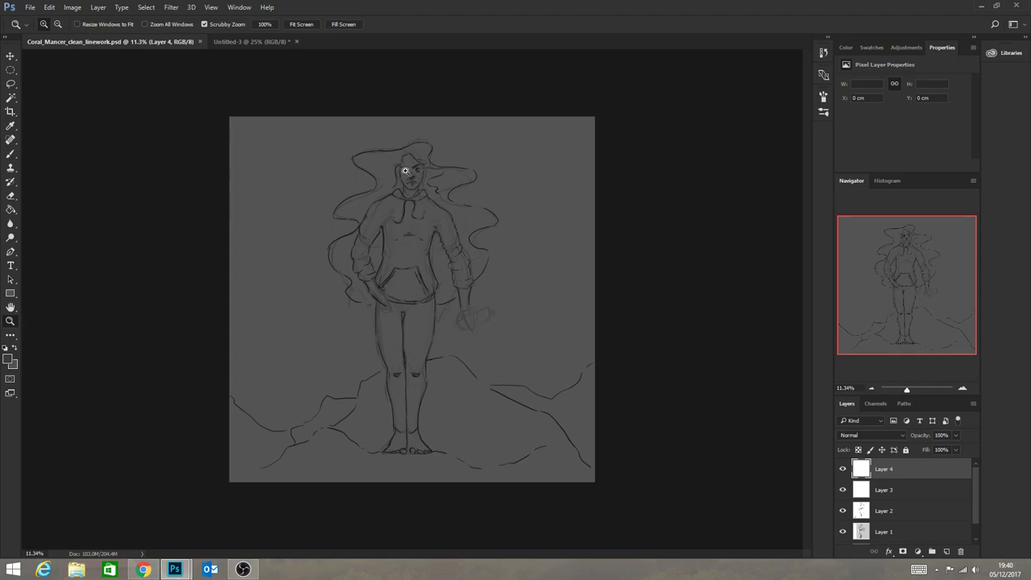
drag(405, 170, 434, 219)
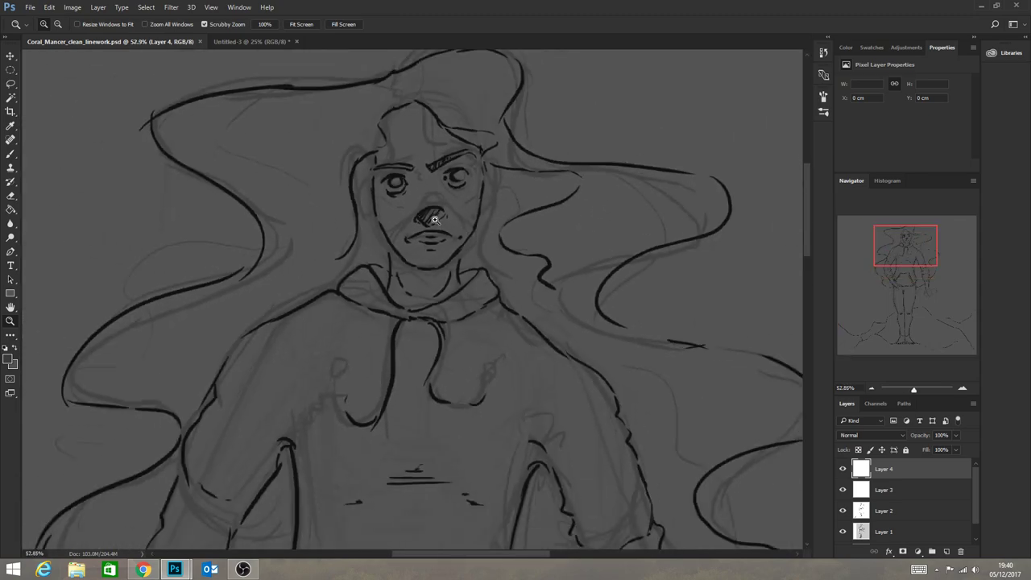
click(11, 153)
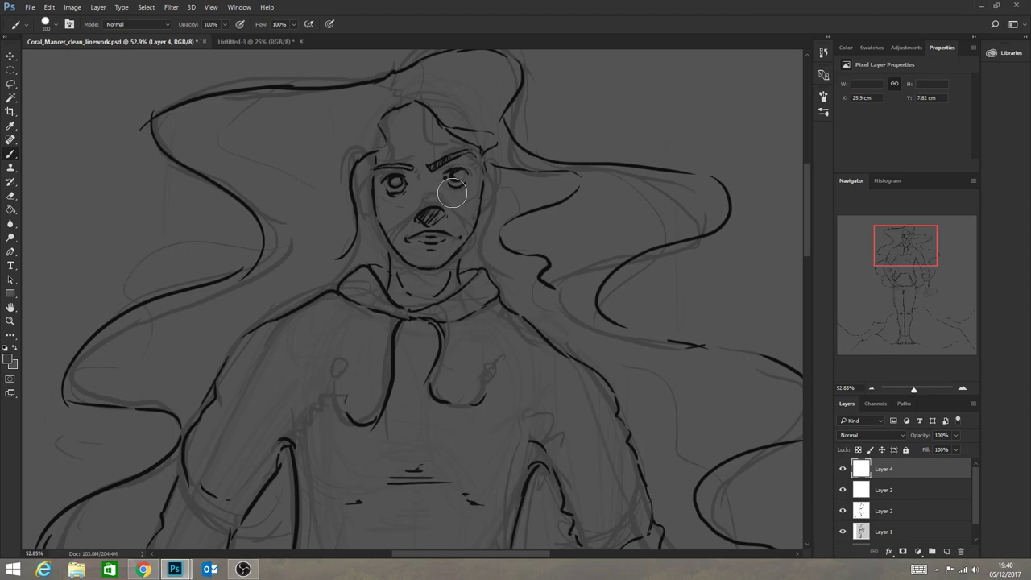
Paint dark grey shadows on Layer 4 around the eyes, nose, mouth, chin and neck, and along the hair left of the face.
mouse_move(452, 193)
mouse_down()
mouse_move(471, 184)
mouse_move(445, 192)
mouse_move(437, 173)
mouse_move(464, 170)
mouse_up()
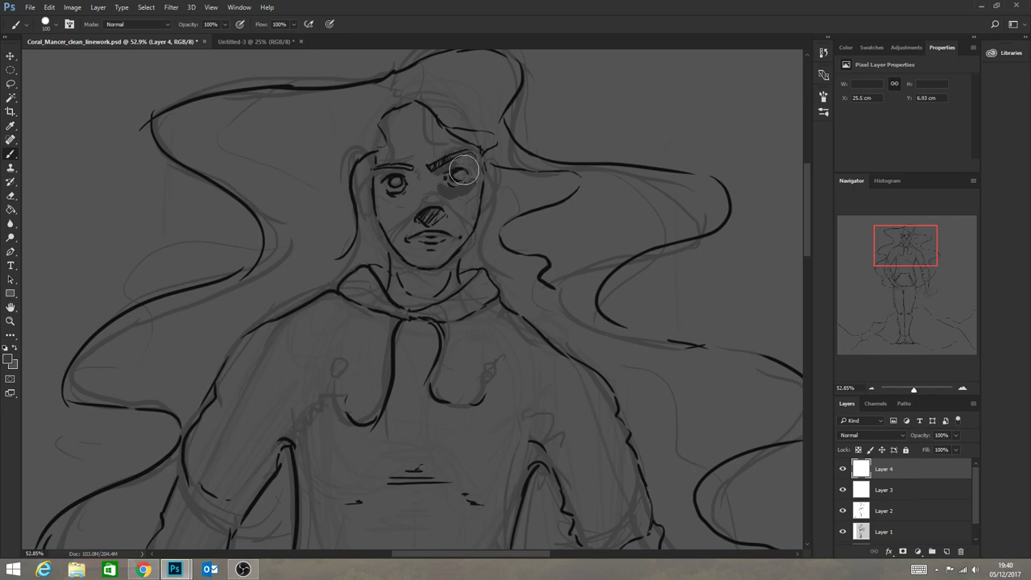
mouse_move(403, 193)
mouse_down()
mouse_move(444, 215)
mouse_move(422, 221)
mouse_move(461, 217)
mouse_move(421, 219)
mouse_move(365, 262)
mouse_move(405, 228)
mouse_move(449, 252)
mouse_move(423, 246)
mouse_move(462, 243)
mouse_move(418, 263)
mouse_move(463, 253)
mouse_move(443, 300)
mouse_up()
mouse_move(390, 254)
mouse_down()
mouse_move(390, 286)
mouse_move(395, 277)
mouse_move(409, 292)
mouse_move(395, 295)
mouse_move(436, 300)
mouse_up()
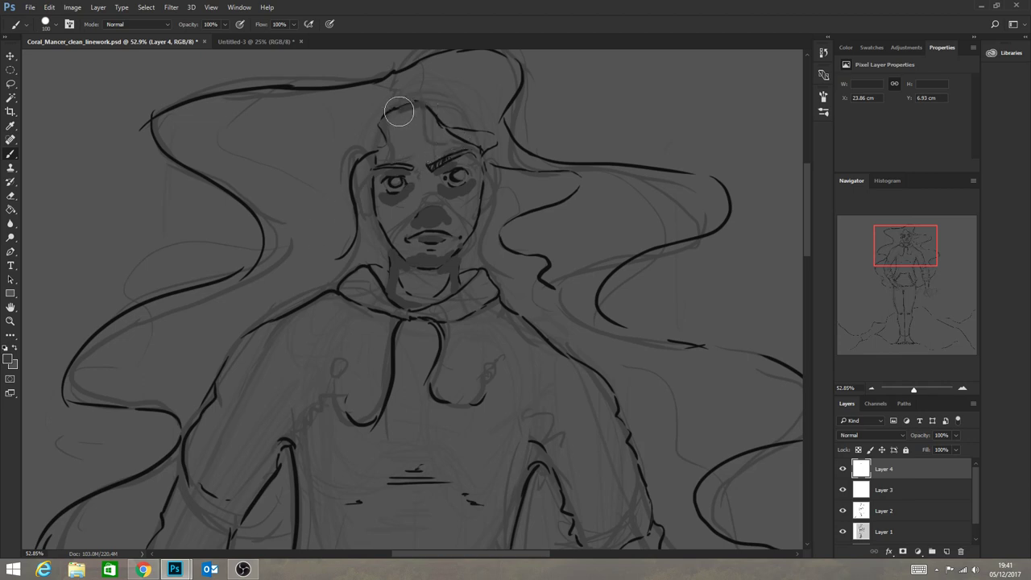
mouse_move(402, 113)
mouse_down()
mouse_move(392, 140)
mouse_move(369, 162)
mouse_move(360, 198)
mouse_move(372, 157)
mouse_move(362, 217)
mouse_move(372, 160)
mouse_move(364, 213)
mouse_move(365, 178)
mouse_move(368, 228)
mouse_move(366, 193)
mouse_move(362, 262)
mouse_up()
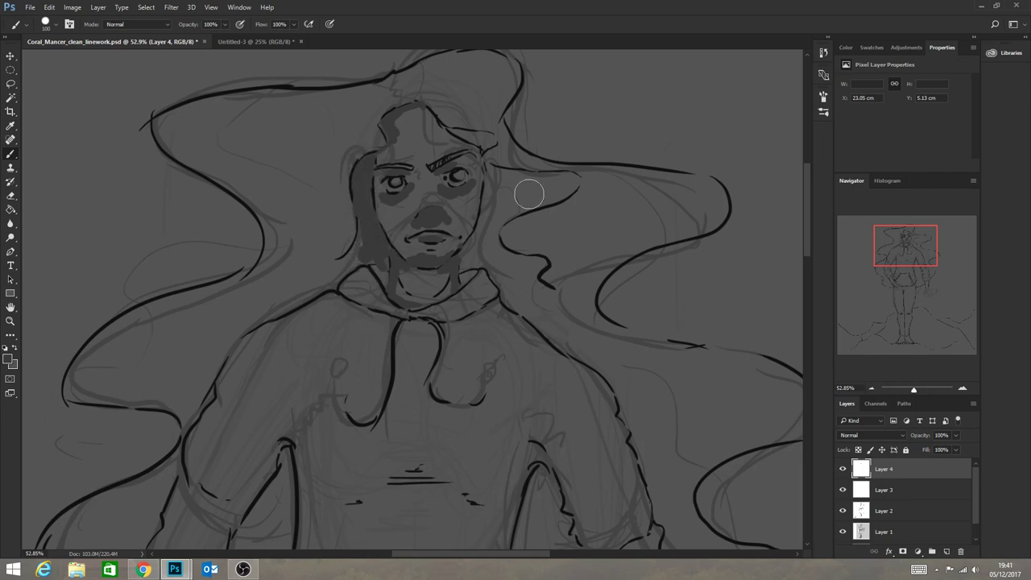
Check the grey palette in Untitled-3, then extend the dark grey shadows on Layer 4 down the hair on both sides of the face.
click(239, 41)
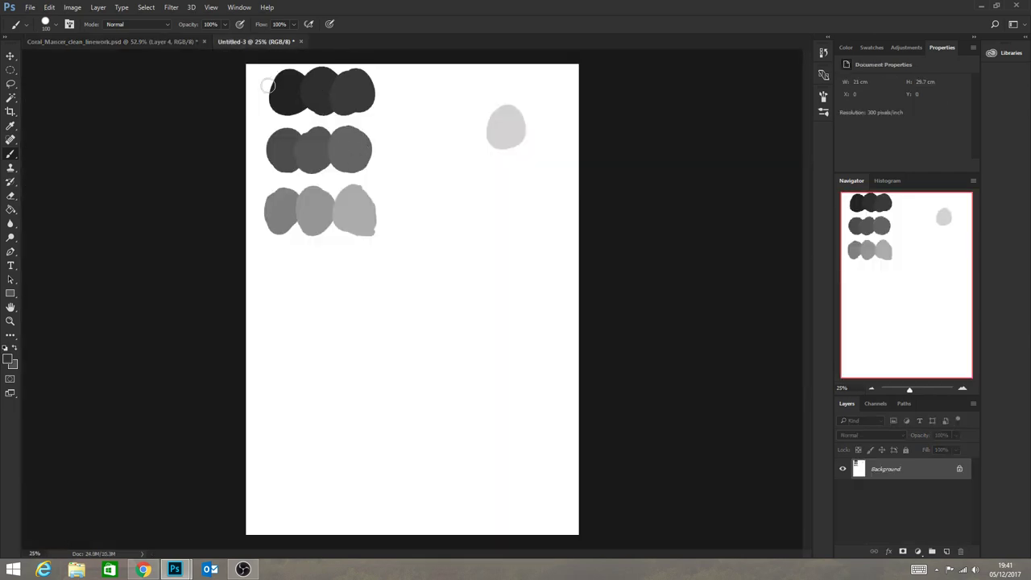
click(136, 40)
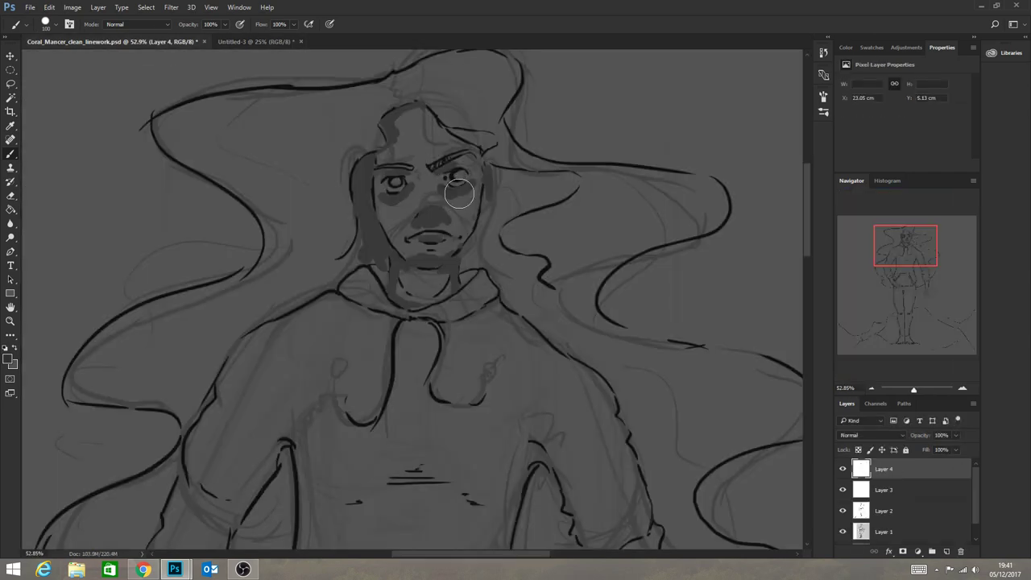
mouse_move(455, 191)
mouse_down()
mouse_move(475, 206)
mouse_move(483, 176)
mouse_move(484, 206)
mouse_move(488, 163)
mouse_move(486, 242)
mouse_up()
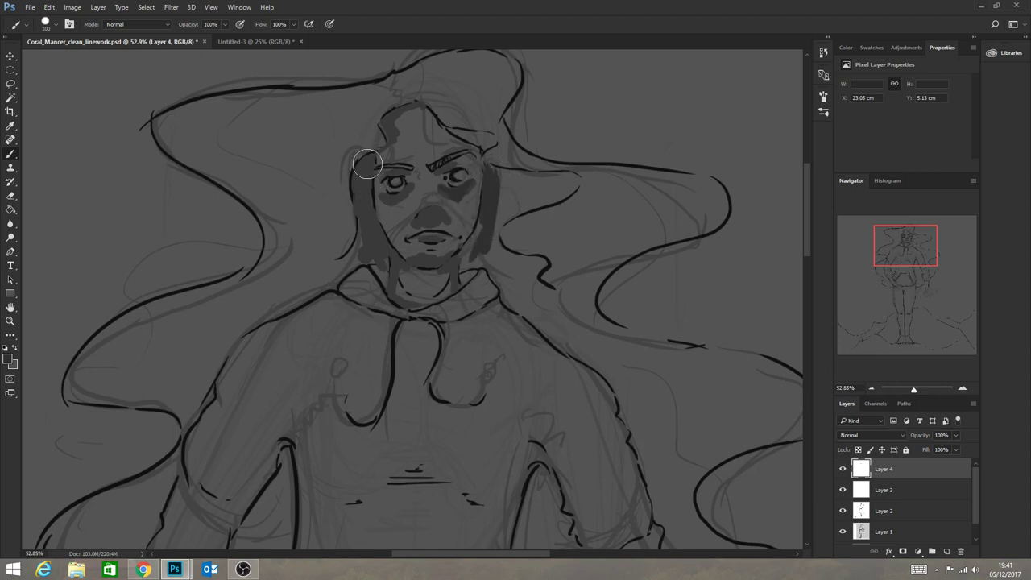
mouse_move(380, 166)
mouse_down()
mouse_move(382, 283)
mouse_move(394, 255)
mouse_move(419, 273)
mouse_move(459, 274)
mouse_up()
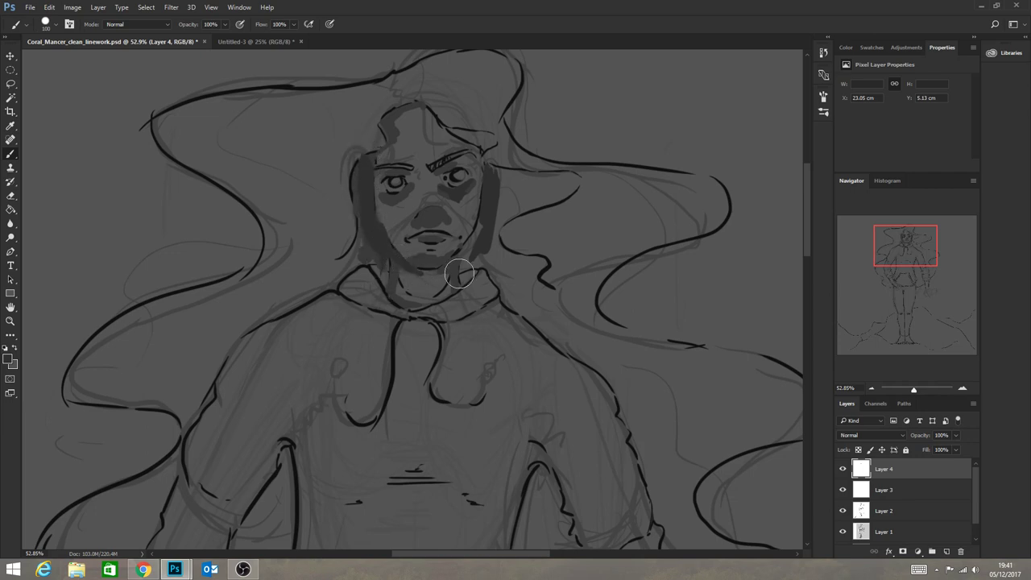
drag(400, 195, 390, 195)
Move Layer 4 below Layer 2 and paint dark grey shadows under the eyes and along the hair sweeping right from the forehead.
drag(898, 471, 905, 520)
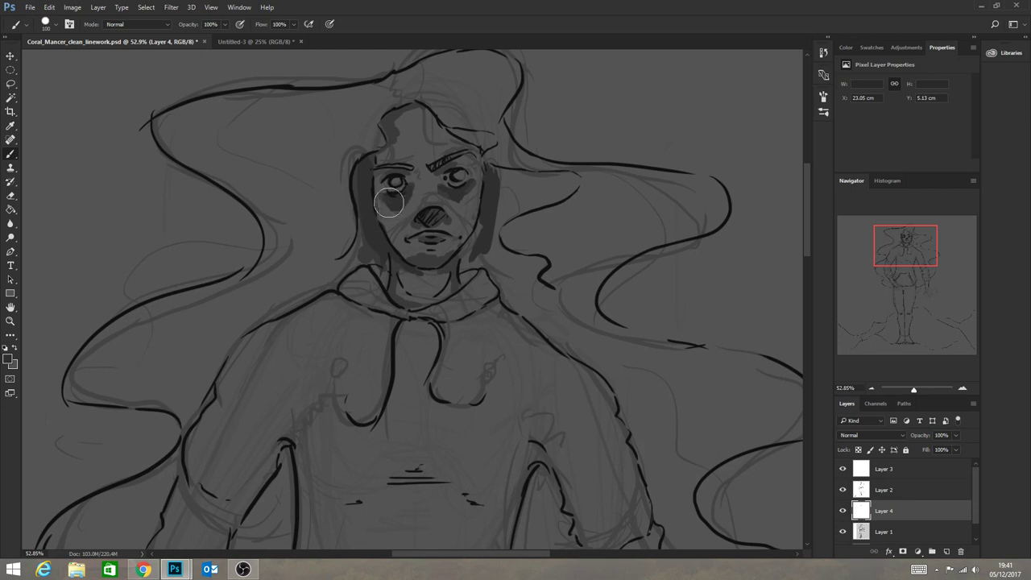
drag(389, 202, 411, 202)
mouse_move(470, 189)
mouse_down()
mouse_move(449, 191)
mouse_move(473, 191)
mouse_up()
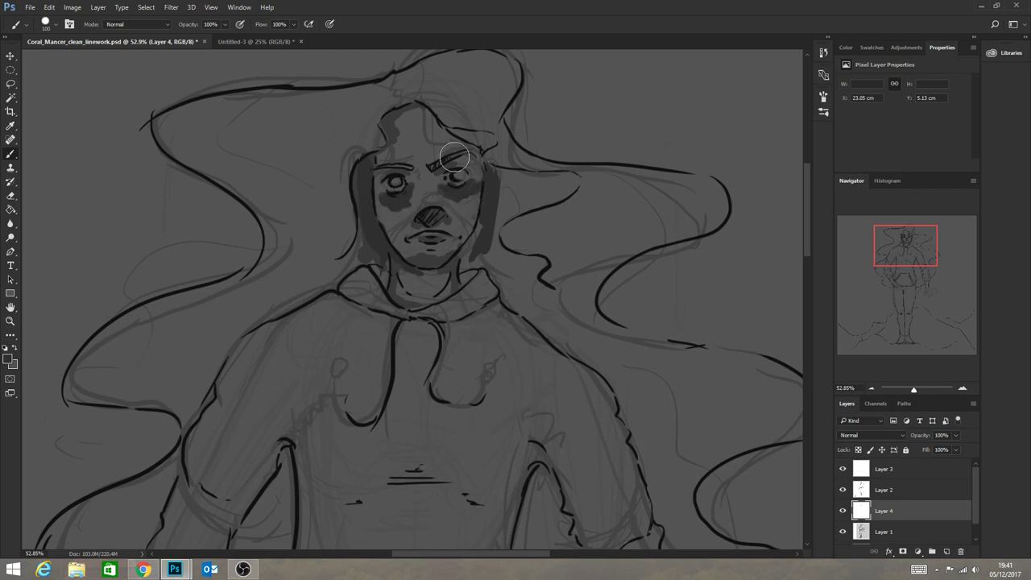
key(ctrl+z)
mouse_move(421, 111)
mouse_down()
mouse_move(455, 136)
mouse_move(507, 138)
mouse_move(554, 171)
mouse_up()
click(594, 181)
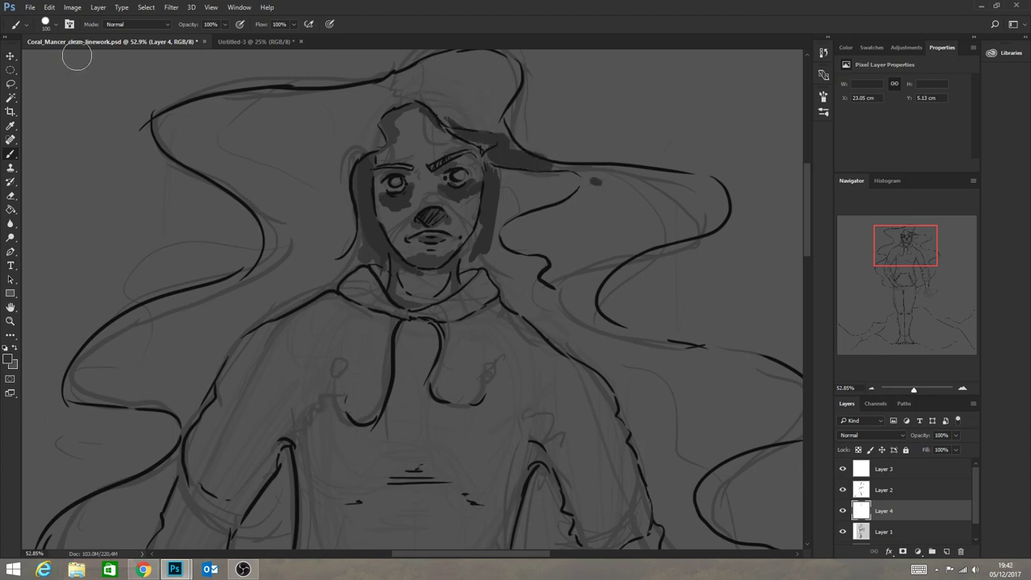
Enlarge the brush to about 440 px and paint a dark grey shadow across the chest and middle of the hoodie.
click(55, 25)
drag(114, 61, 124, 61)
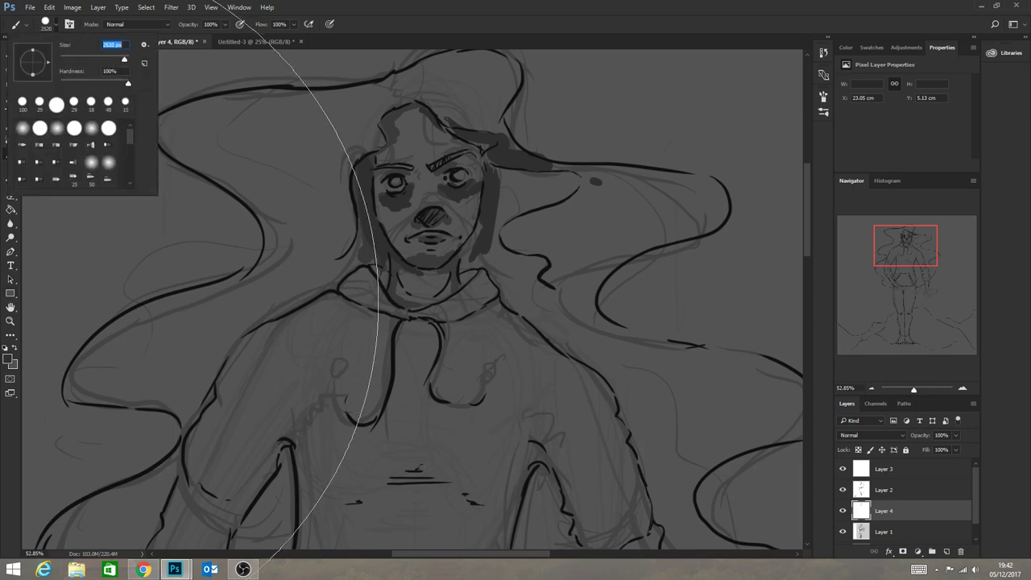
click(10, 322)
drag(373, 321, 290, 311)
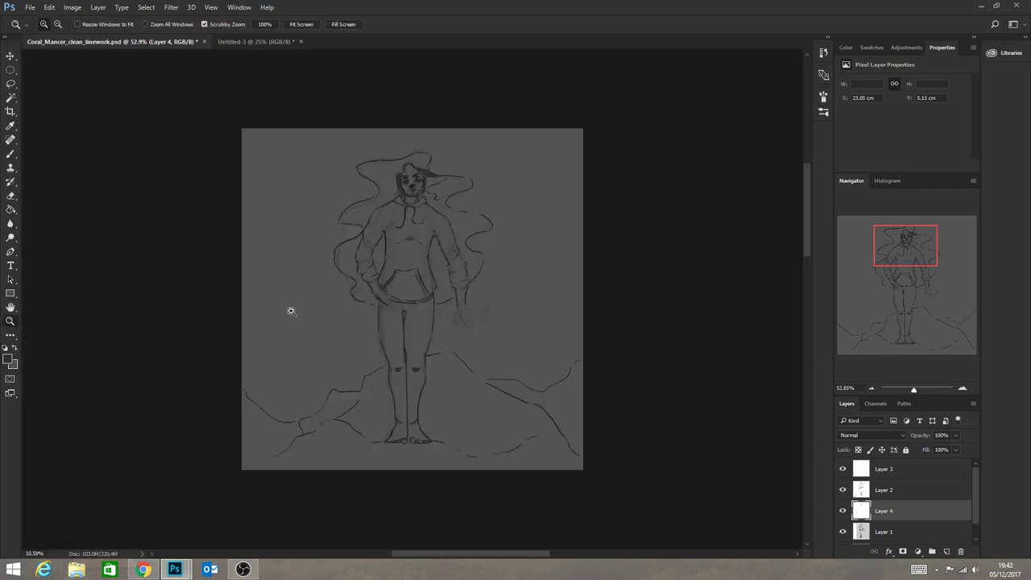
drag(399, 268, 427, 287)
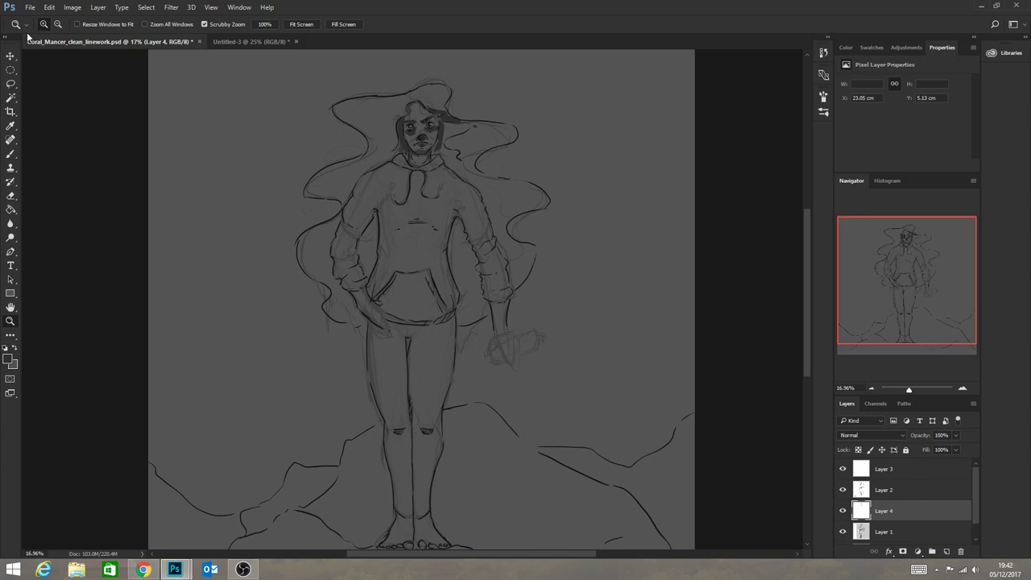
click(11, 153)
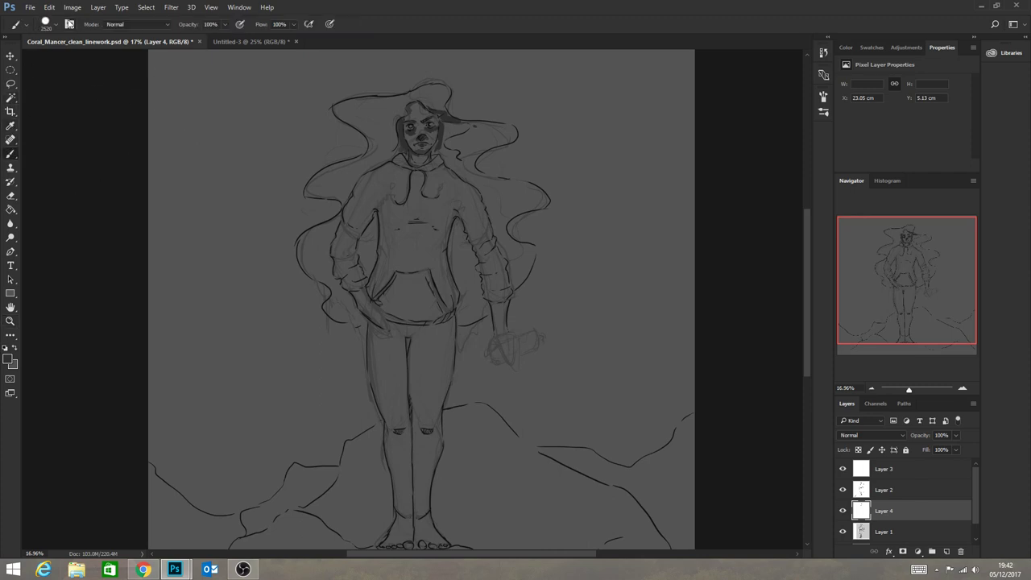
click(56, 25)
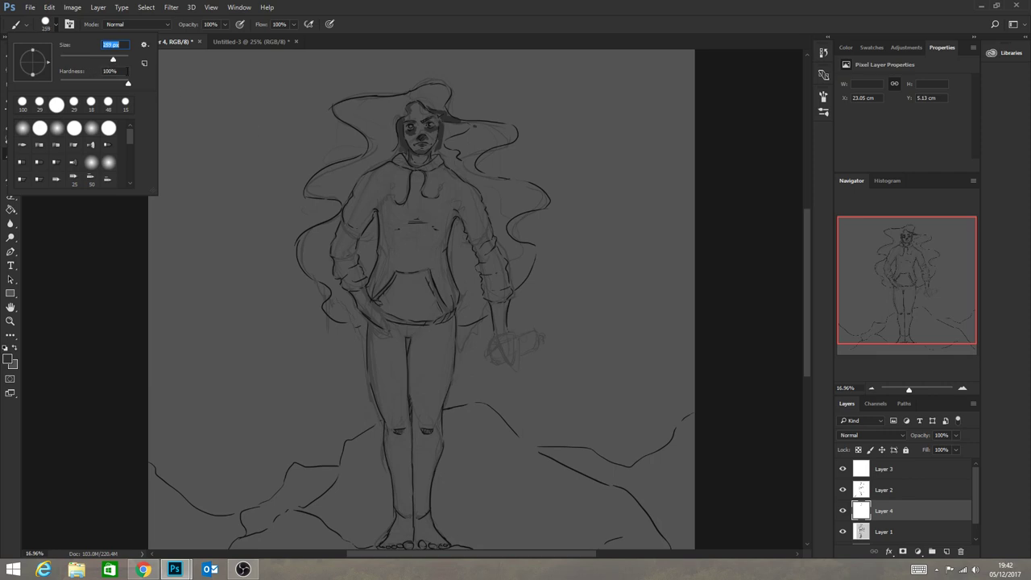
click(381, 218)
mouse_move(437, 230)
mouse_down()
mouse_move(400, 224)
mouse_move(421, 259)
mouse_up()
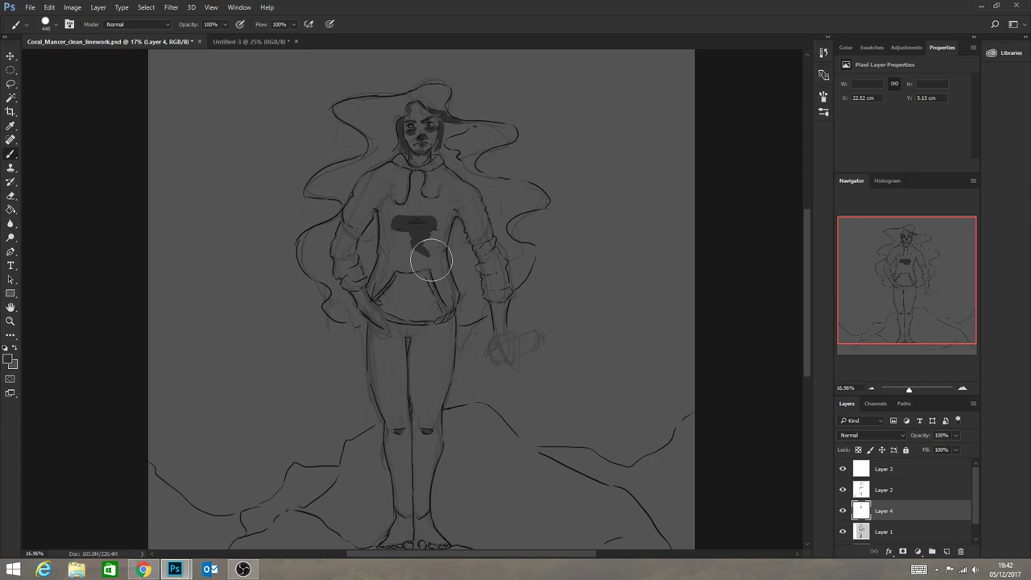
Paint dark grey shadows from both armpits down the inner sides of the hoodie's sleeves, continuing to the wrist of the right-hand arm.
click(453, 213)
drag(465, 216, 500, 319)
mouse_move(377, 203)
mouse_down()
mouse_move(348, 246)
mouse_move(371, 207)
mouse_move(350, 256)
mouse_move(362, 290)
mouse_up()
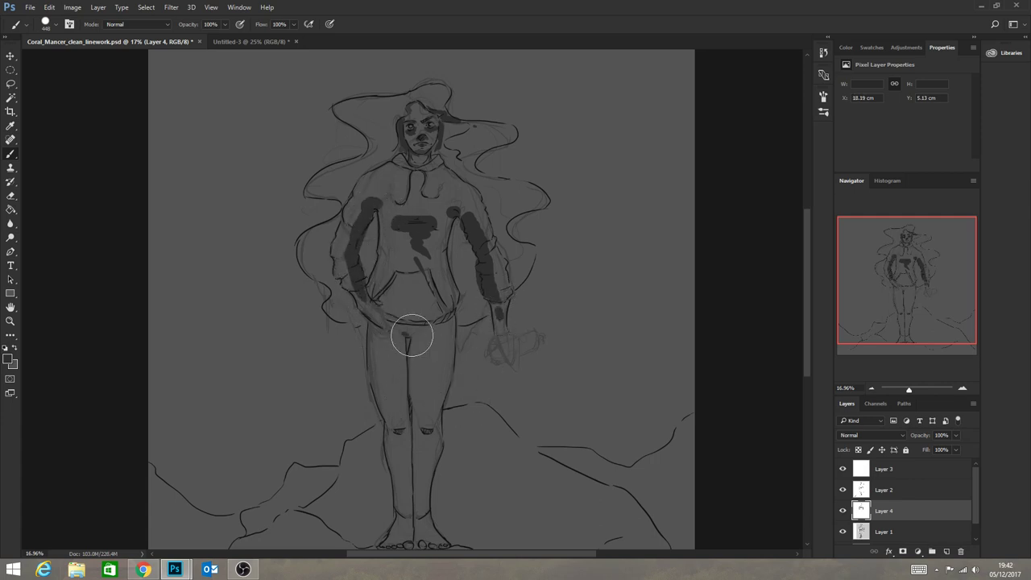
Shade the inner thighs and both lower legs from knees to feet in dark grey, and add a short shadow at the hoodie's hem.
mouse_move(412, 336)
mouse_down()
mouse_move(413, 501)
mouse_move(414, 472)
mouse_up()
mouse_move(396, 424)
mouse_down()
mouse_move(411, 526)
mouse_move(421, 437)
mouse_move(418, 493)
mouse_move(438, 434)
mouse_move(421, 438)
mouse_move(427, 529)
mouse_move(402, 527)
mouse_up()
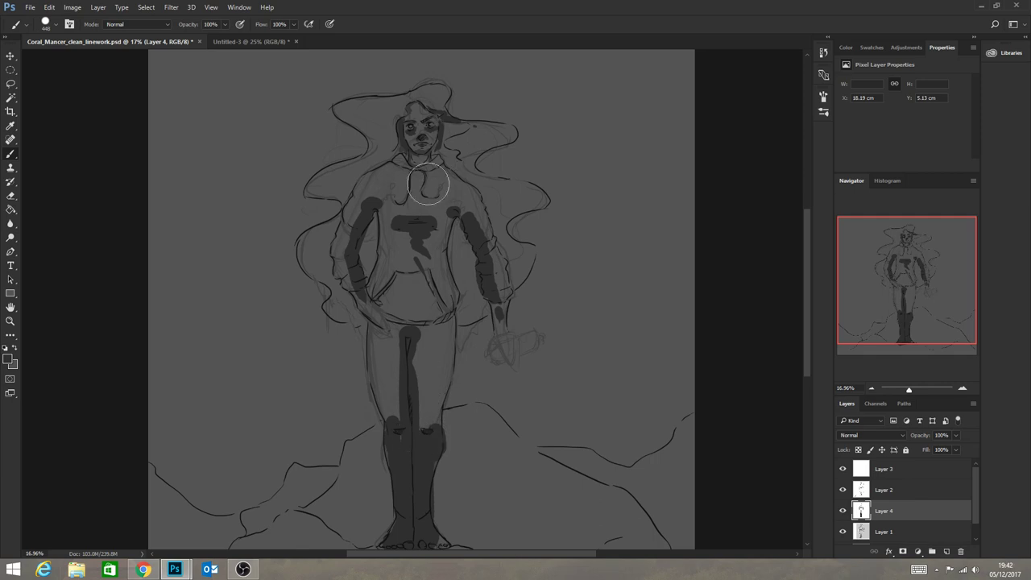
drag(403, 315, 419, 316)
Paint dark grey shadows inside the outer curves of the flowing hair on both sides of the figure.
mouse_move(313, 249)
mouse_down()
mouse_move(310, 270)
mouse_move(329, 277)
mouse_up()
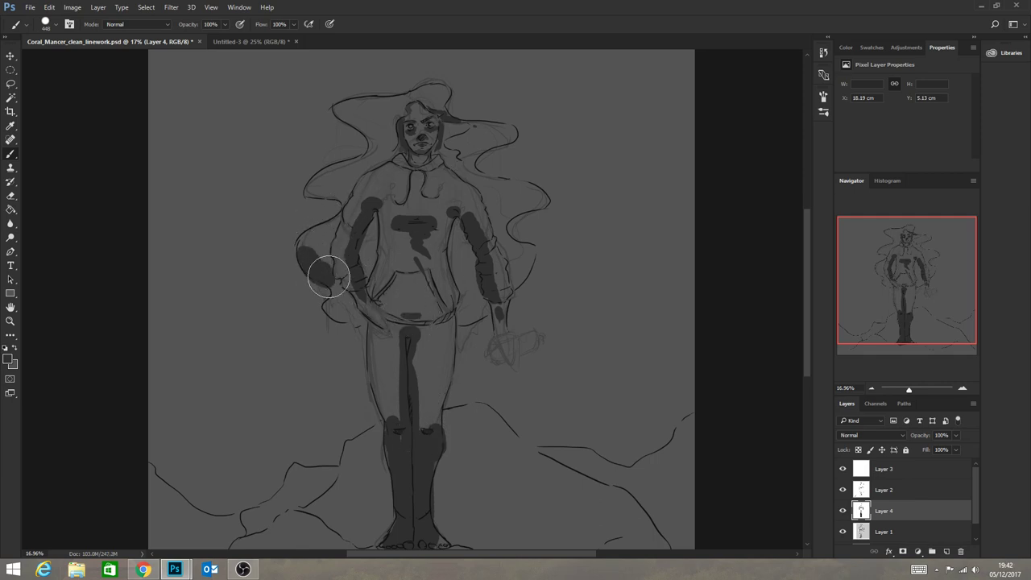
drag(344, 203, 319, 192)
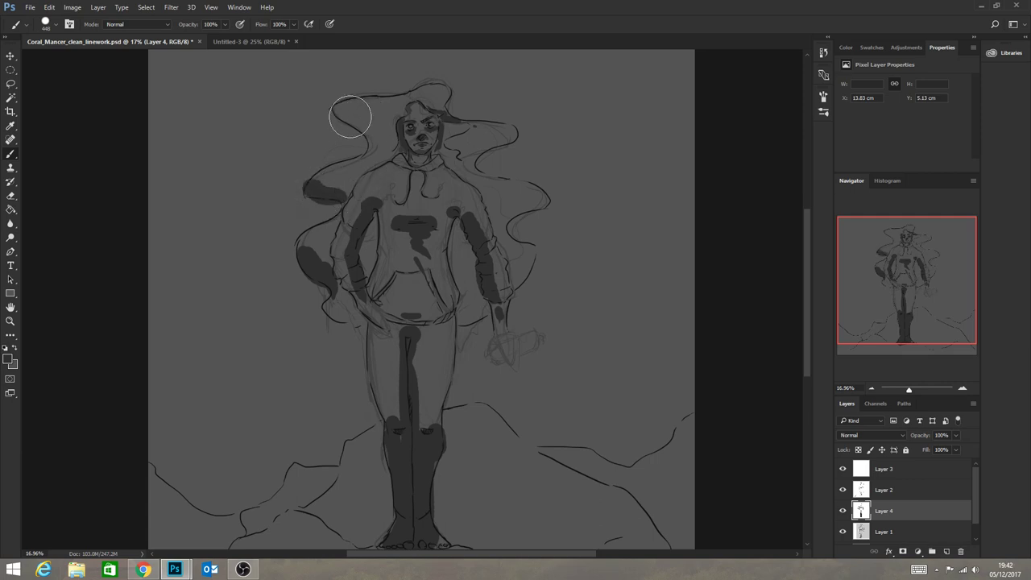
mouse_move(350, 117)
mouse_down()
mouse_move(391, 140)
mouse_move(345, 106)
mouse_up()
drag(506, 131, 472, 156)
drag(537, 198, 516, 203)
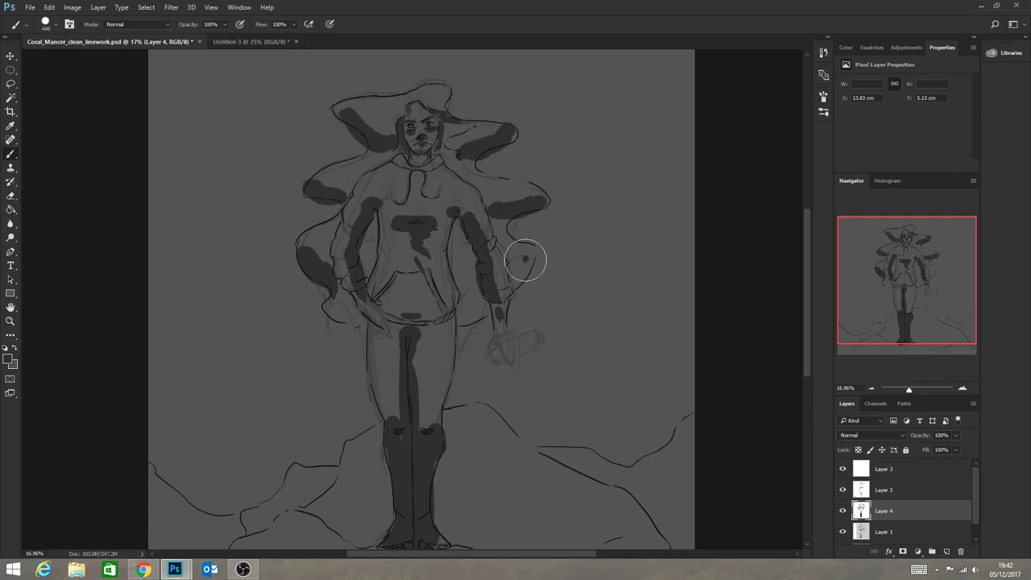
Paint dark grey shadows on the lower tendril beside the arm and beneath the hoodie's collar on Layer 4.
drag(525, 259, 519, 274)
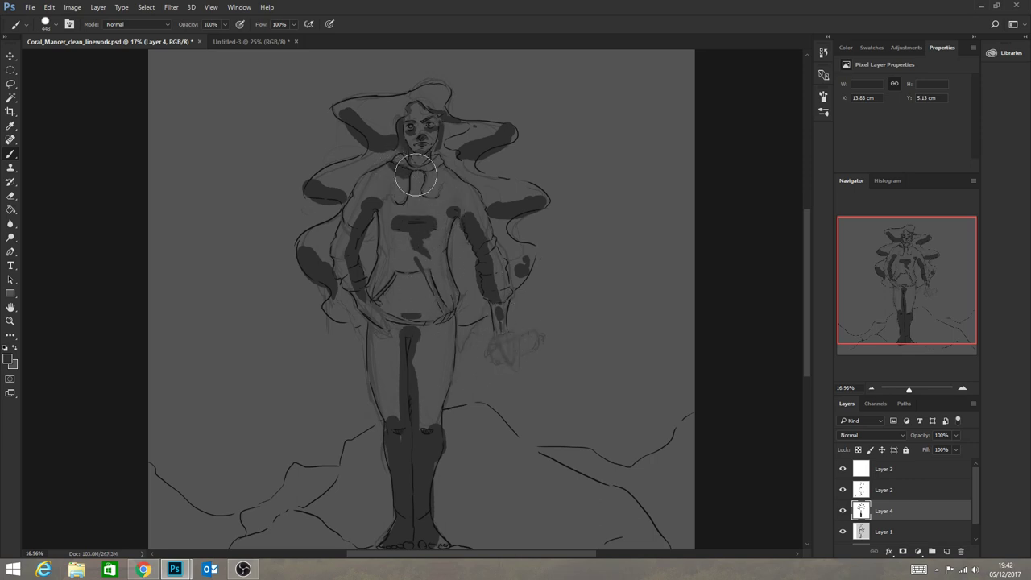
click(248, 41)
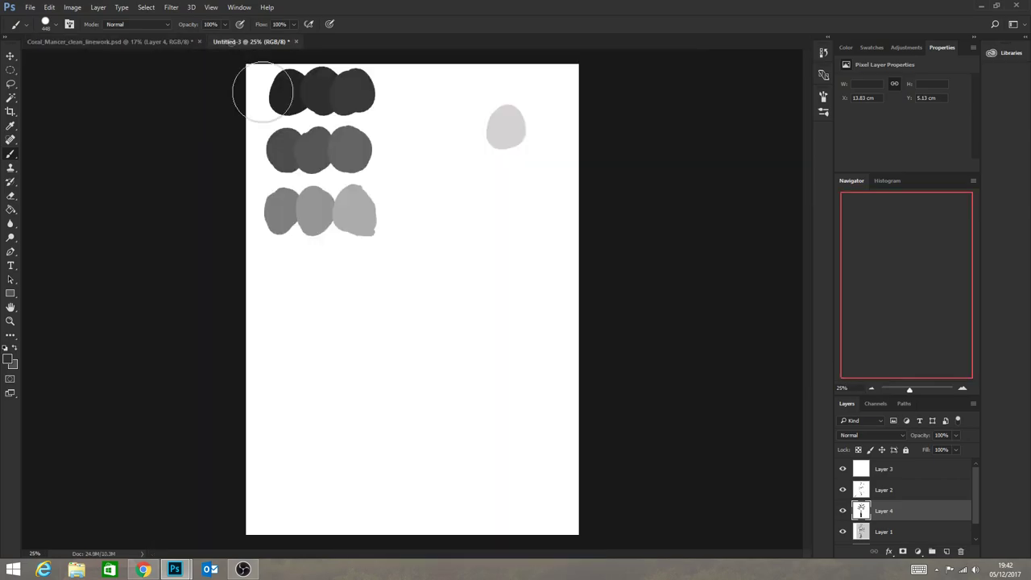
key(super)
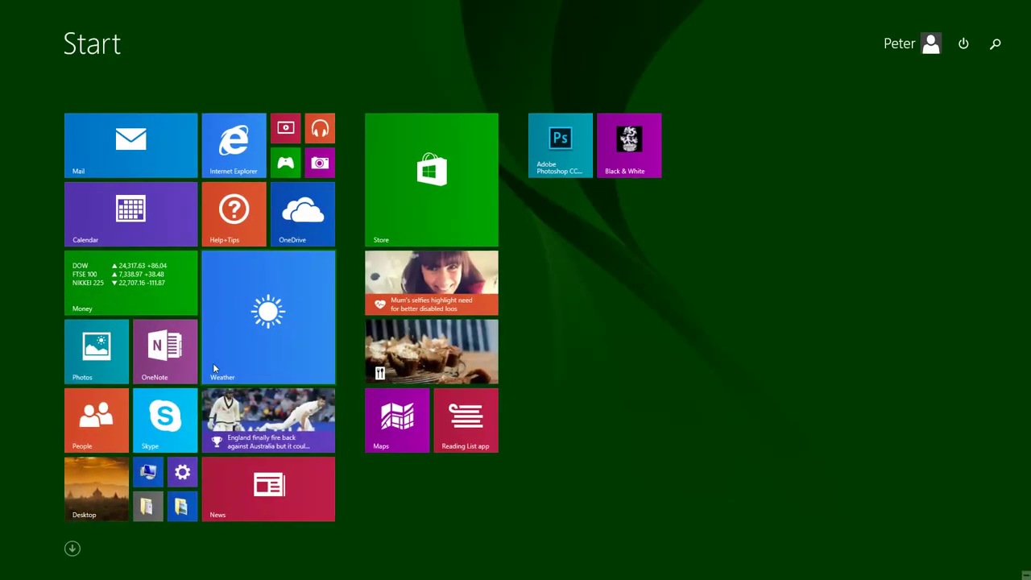
click(103, 478)
alt+click(317, 211)
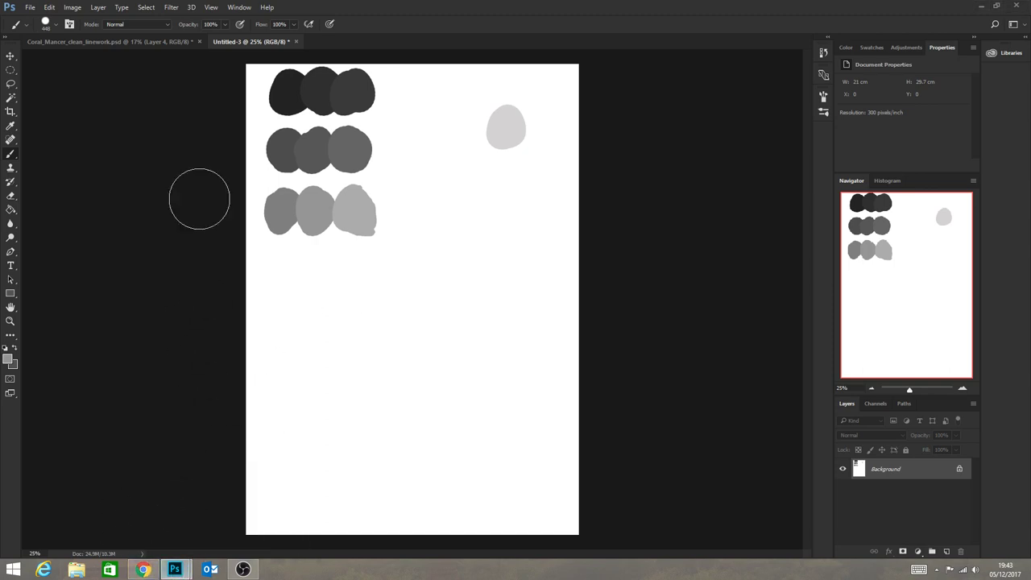
click(143, 41)
drag(388, 205, 426, 208)
alt+click(425, 214)
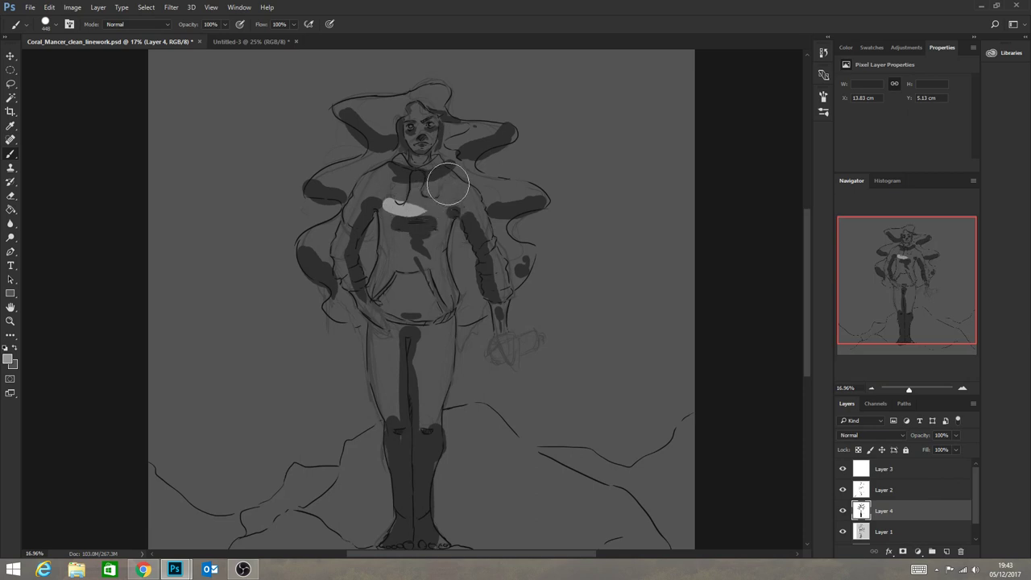
key(ctrl+z)
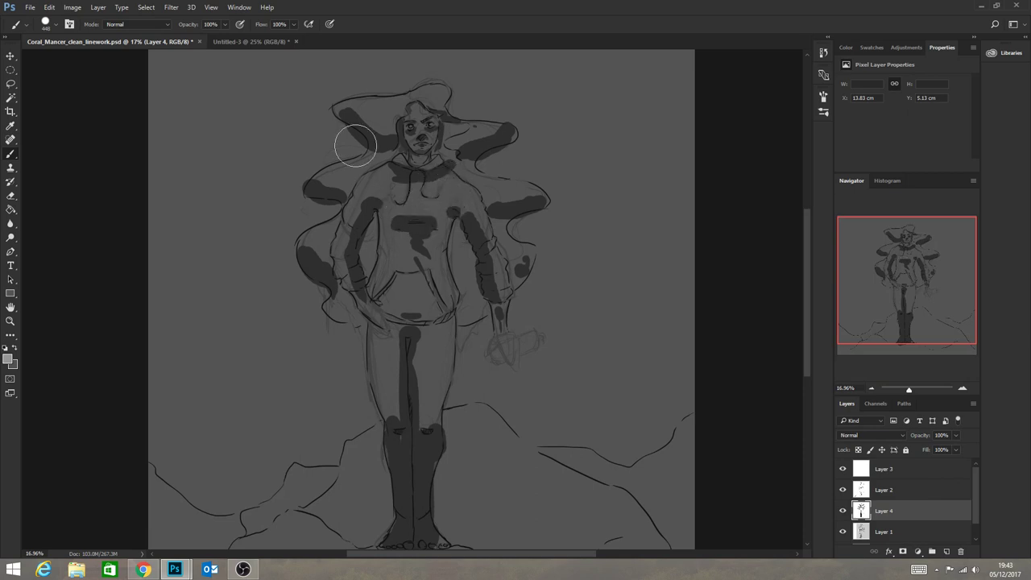
Sample the lightest grey of the middle swatch row in Untitled-3 and paint light areas on the figure's tendrils, hoodie and thighs.
click(248, 42)
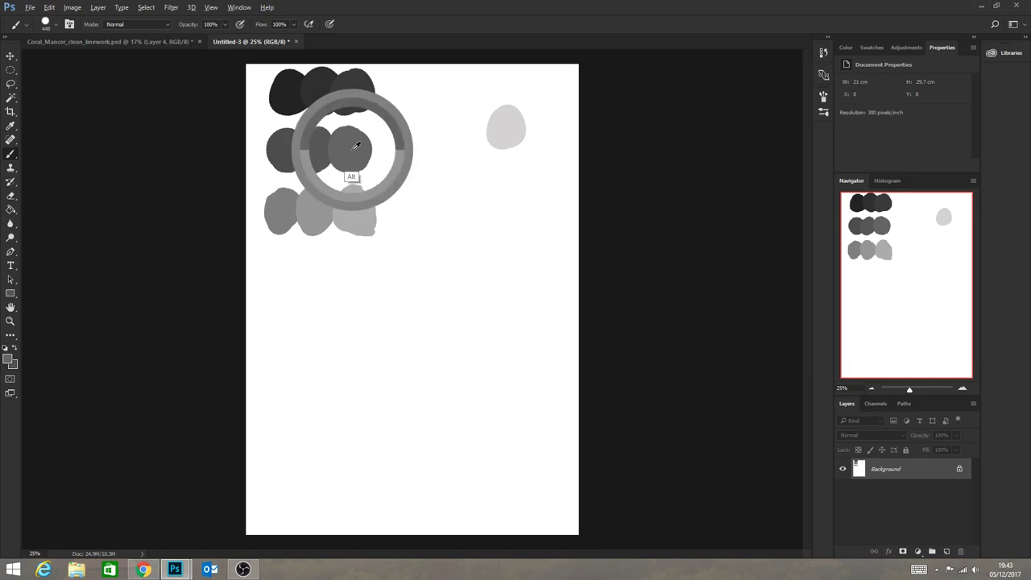
click(176, 41)
mouse_move(424, 170)
mouse_down()
mouse_move(406, 210)
mouse_move(393, 194)
mouse_move(434, 196)
mouse_move(408, 205)
mouse_move(430, 207)
mouse_move(468, 196)
mouse_move(501, 229)
mouse_move(466, 202)
mouse_move(508, 288)
mouse_up()
mouse_move(435, 197)
mouse_down()
mouse_move(547, 197)
mouse_move(474, 127)
mouse_move(459, 130)
mouse_move(510, 136)
mouse_move(442, 93)
mouse_move(363, 105)
mouse_move(381, 128)
mouse_move(363, 164)
mouse_move(338, 174)
mouse_move(391, 153)
mouse_move(352, 169)
mouse_move(343, 228)
mouse_move(321, 239)
mouse_move(408, 305)
mouse_move(408, 286)
mouse_move(426, 284)
mouse_move(416, 288)
mouse_move(401, 268)
mouse_move(410, 253)
mouse_move(401, 247)
mouse_move(425, 248)
mouse_move(434, 228)
mouse_move(450, 227)
mouse_move(372, 182)
mouse_move(345, 276)
mouse_up()
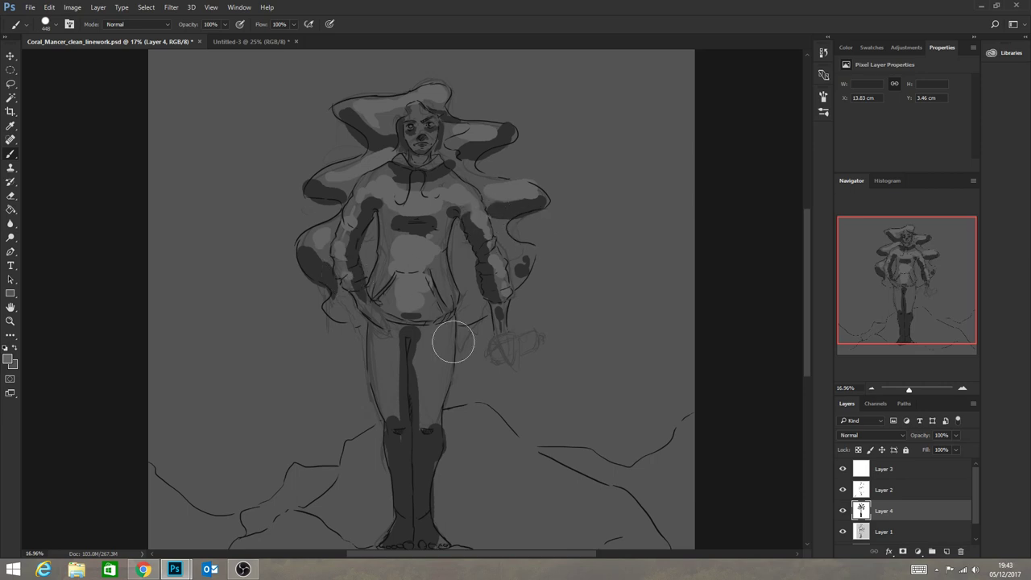
drag(386, 341, 391, 414)
drag(437, 346, 433, 411)
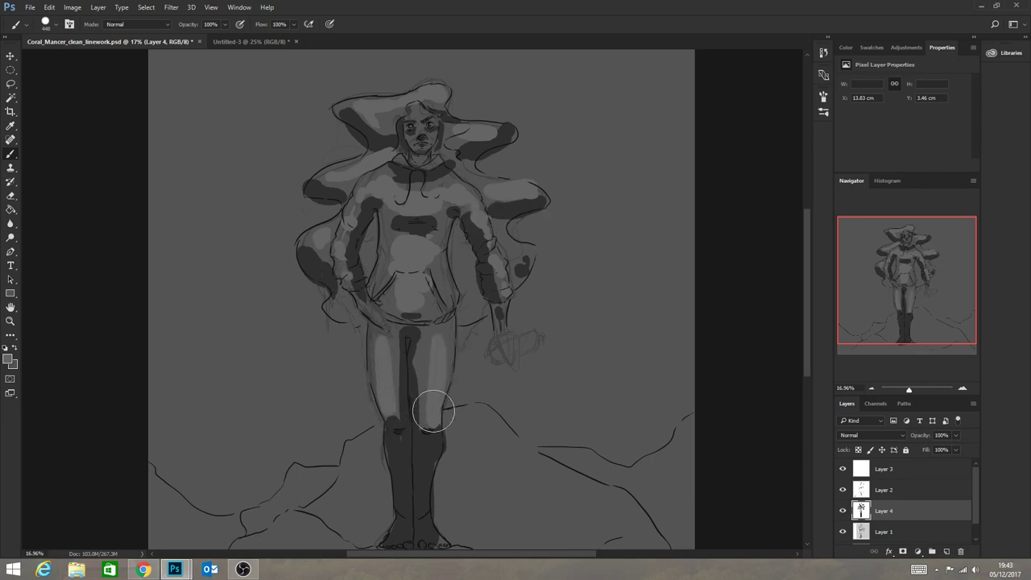
Reduce the brush size to 66 px and paint light grey highlights on the face's brow, eyes, mouth area, chin and cheeks.
click(11, 320)
drag(438, 126, 468, 242)
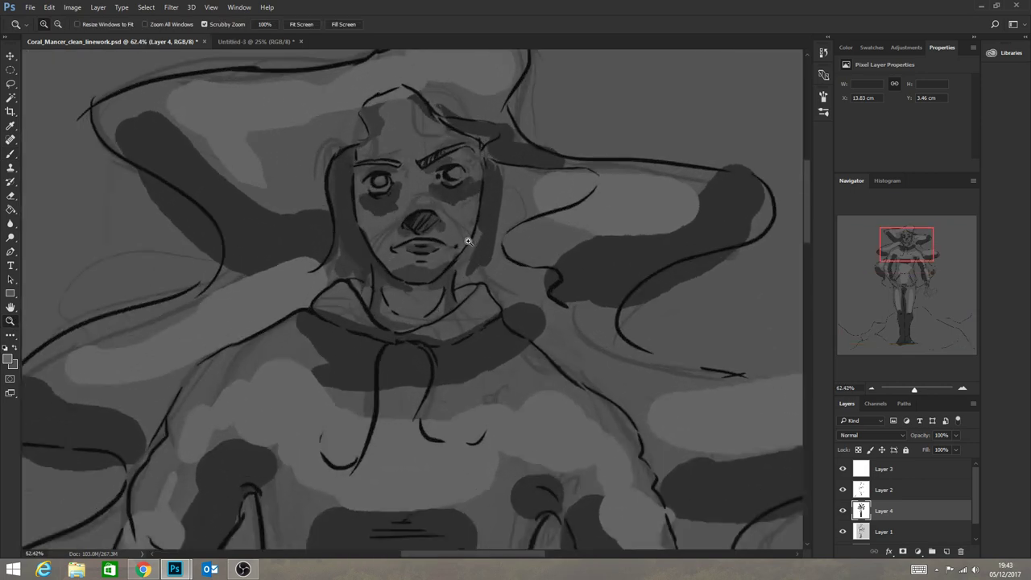
click(11, 154)
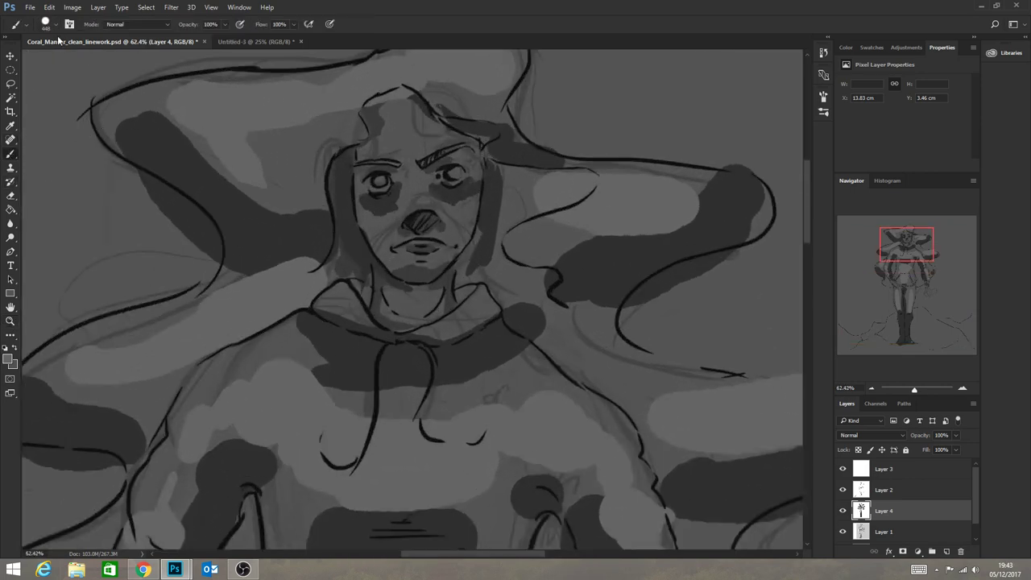
click(56, 25)
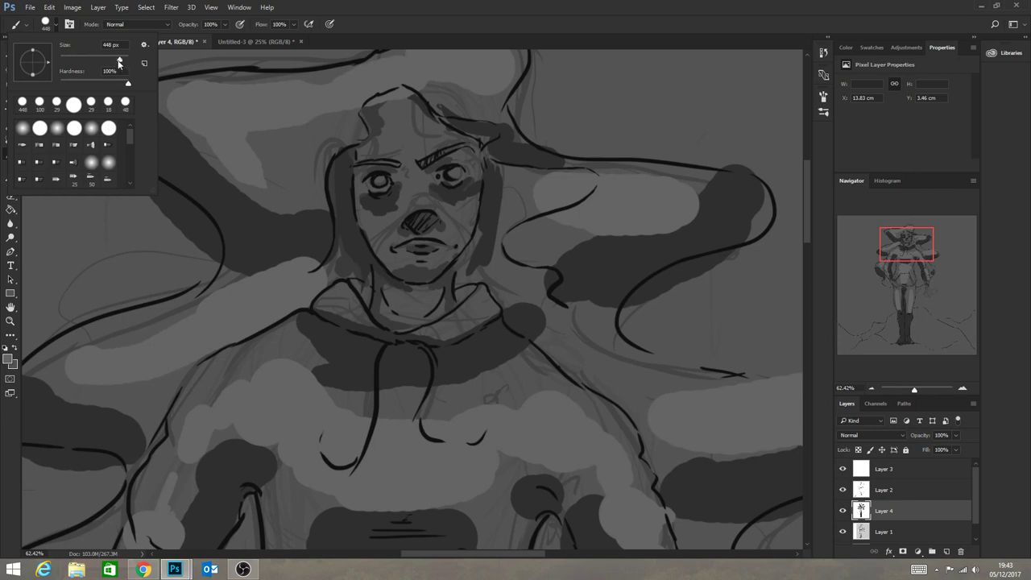
key(Return)
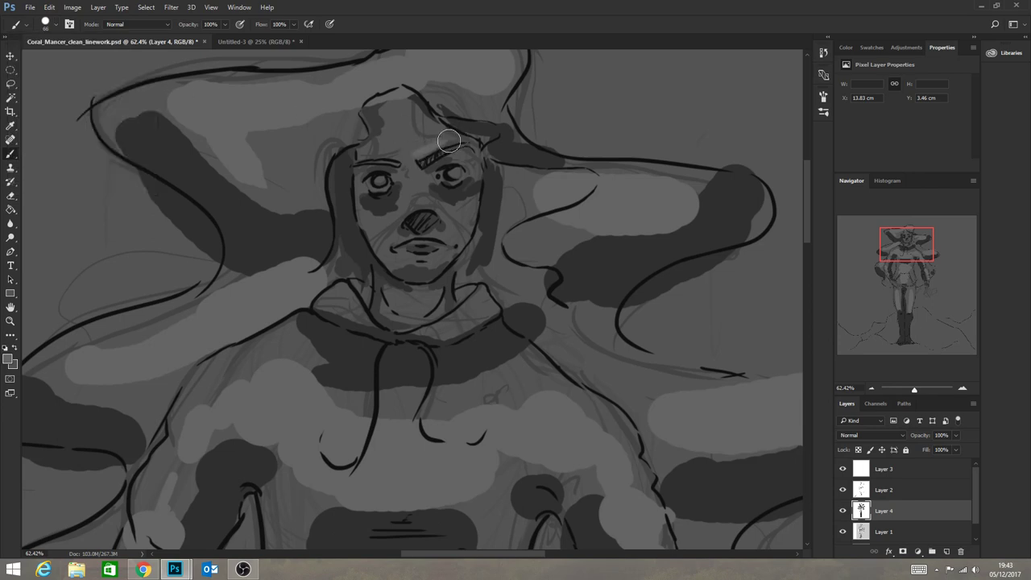
drag(362, 153, 393, 156)
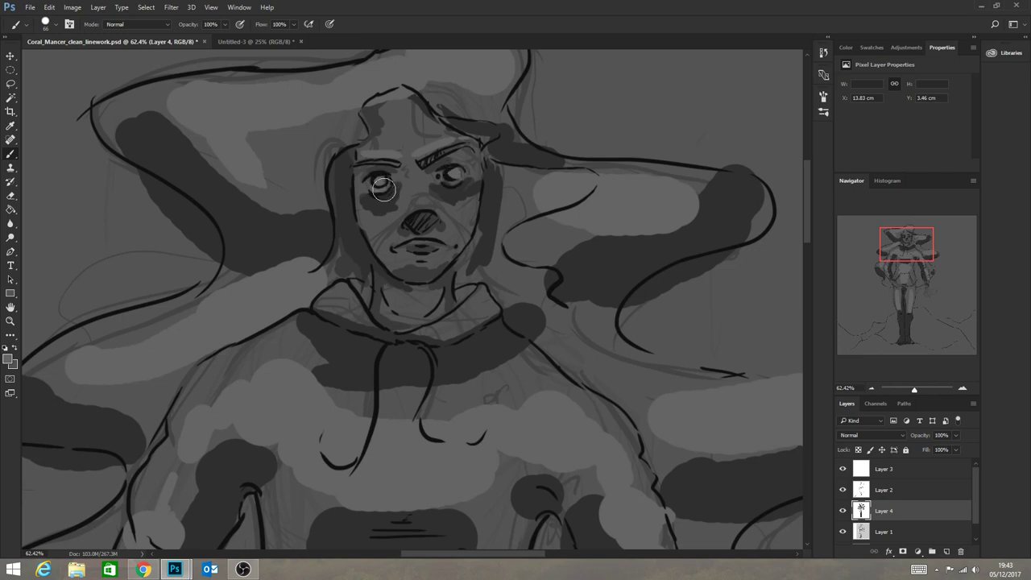
click(451, 174)
mouse_move(404, 212)
mouse_down()
mouse_move(453, 212)
mouse_move(405, 245)
mouse_move(447, 247)
mouse_move(406, 264)
mouse_move(430, 269)
mouse_move(403, 268)
mouse_move(432, 264)
mouse_up()
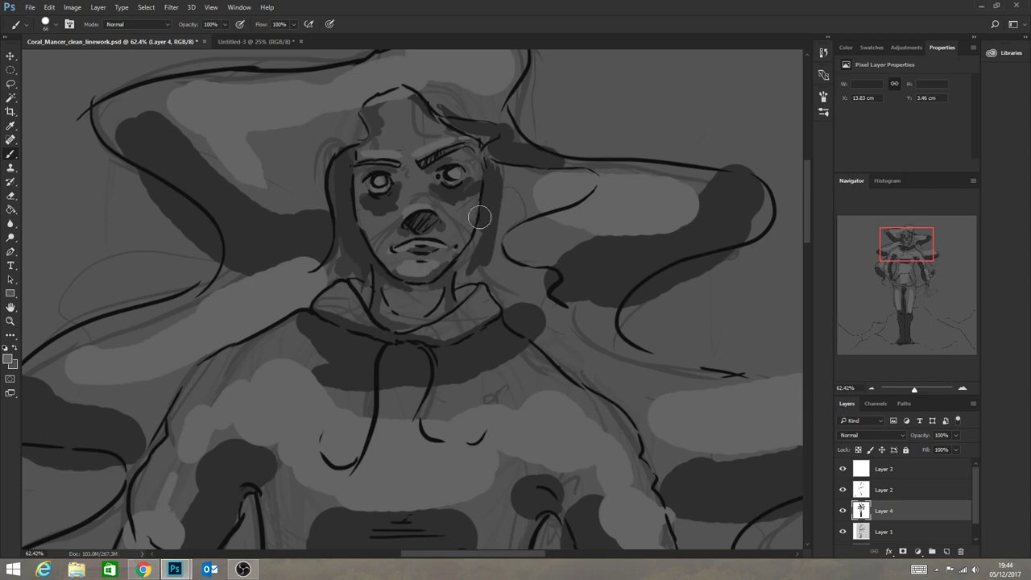
mouse_move(459, 198)
mouse_down()
mouse_move(470, 202)
mouse_move(459, 210)
mouse_move(359, 213)
mouse_move(393, 228)
mouse_up()
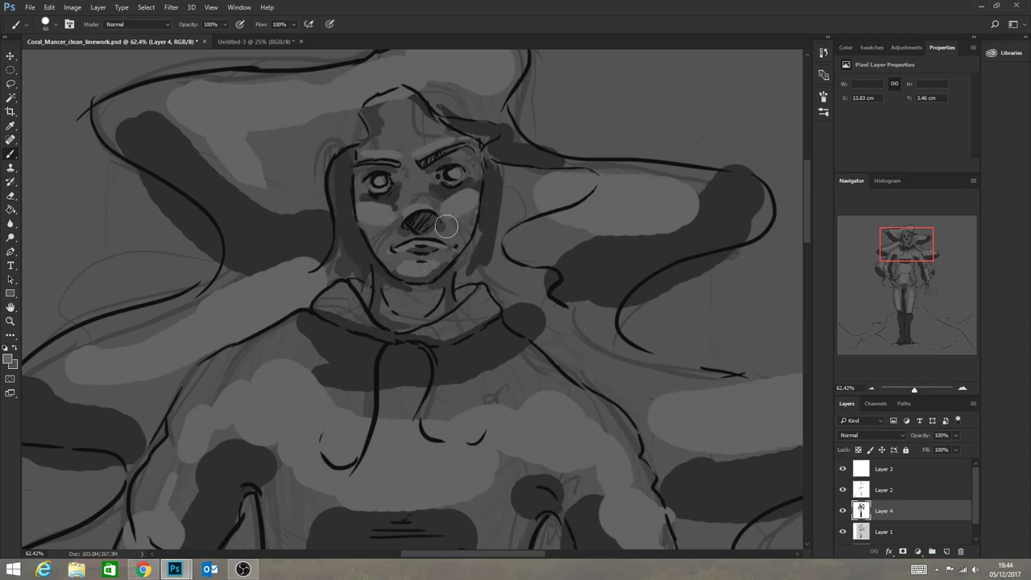
click(482, 155)
Sample the dark grey from the face and paint shadows around the eyes and along the nose.
alt+click(444, 194)
mouse_move(428, 186)
mouse_down()
mouse_move(461, 191)
mouse_move(467, 166)
mouse_move(438, 169)
mouse_move(468, 165)
mouse_move(440, 164)
mouse_move(472, 164)
mouse_move(447, 159)
mouse_move(471, 158)
mouse_up()
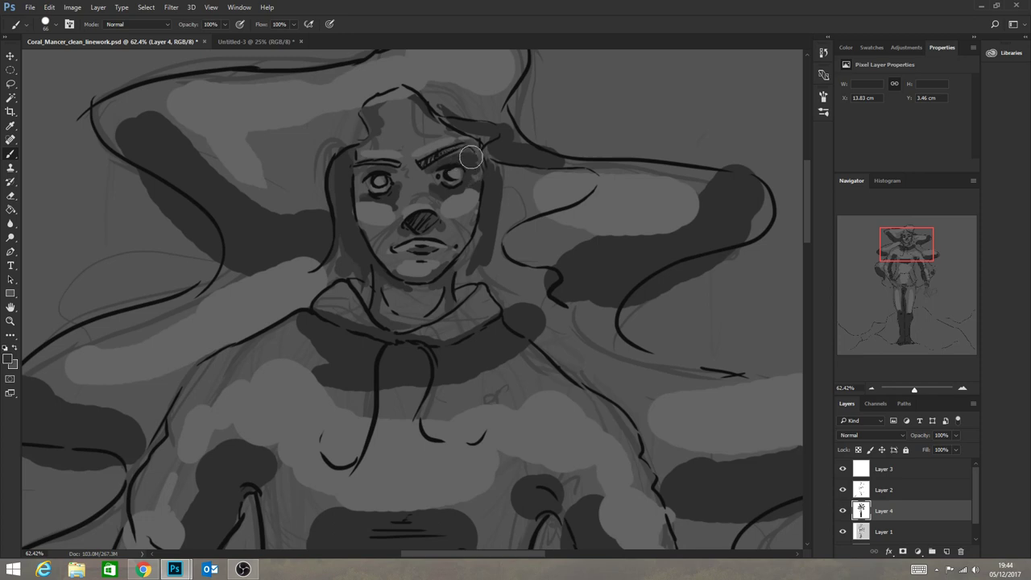
mouse_move(398, 175)
mouse_down()
mouse_move(360, 201)
mouse_move(443, 197)
mouse_move(419, 229)
mouse_move(431, 219)
mouse_move(427, 233)
mouse_up()
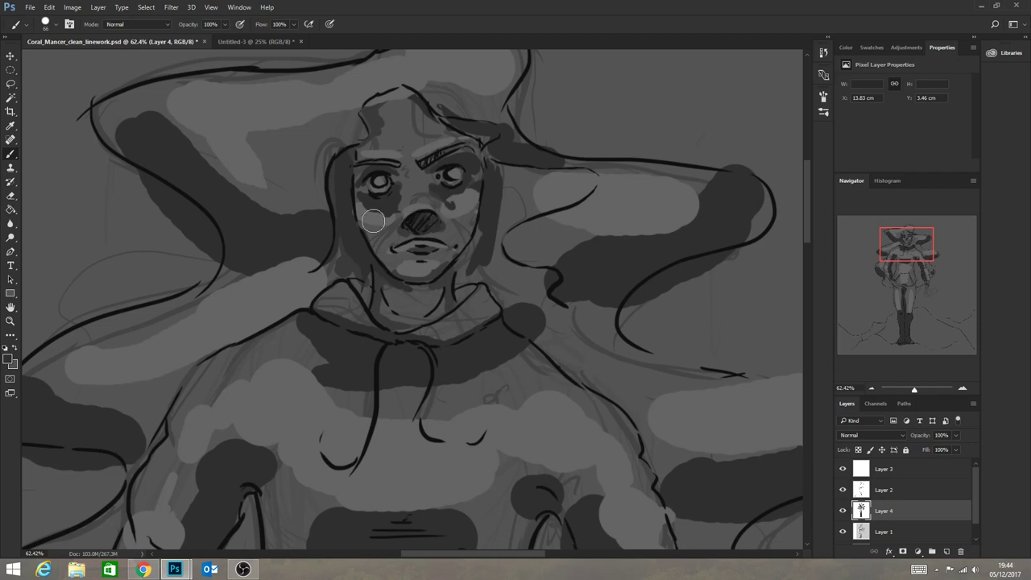
Take a darker grey from the Untitled-3 swatches and deepen the shadows on the nose, lips and eye sockets.
click(241, 43)
click(183, 42)
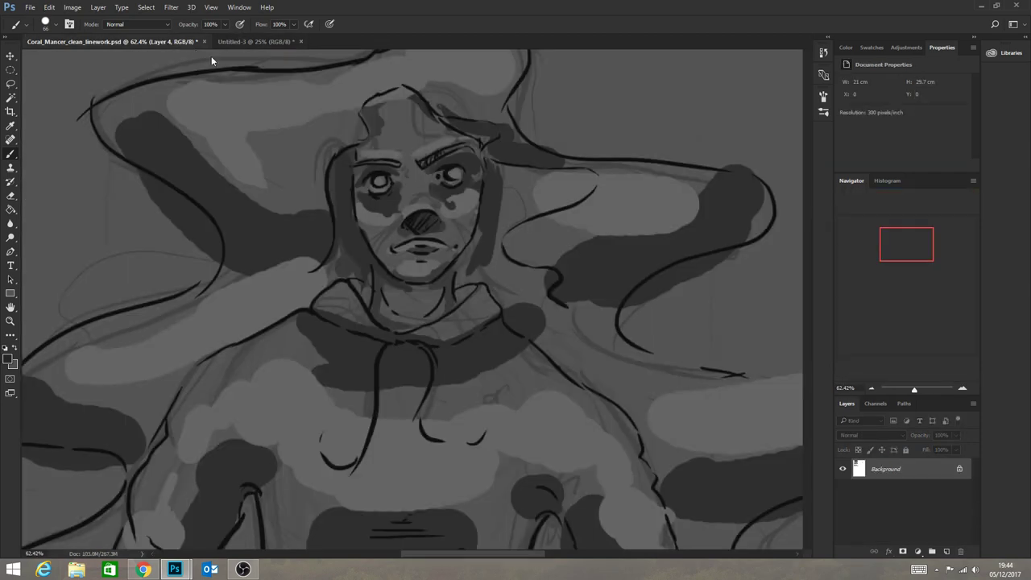
mouse_move(422, 218)
mouse_down()
mouse_move(429, 250)
mouse_move(418, 251)
mouse_move(431, 250)
mouse_move(406, 248)
mouse_move(445, 248)
mouse_up()
mouse_move(449, 187)
mouse_down()
mouse_move(440, 190)
mouse_move(439, 169)
mouse_move(465, 170)
mouse_up()
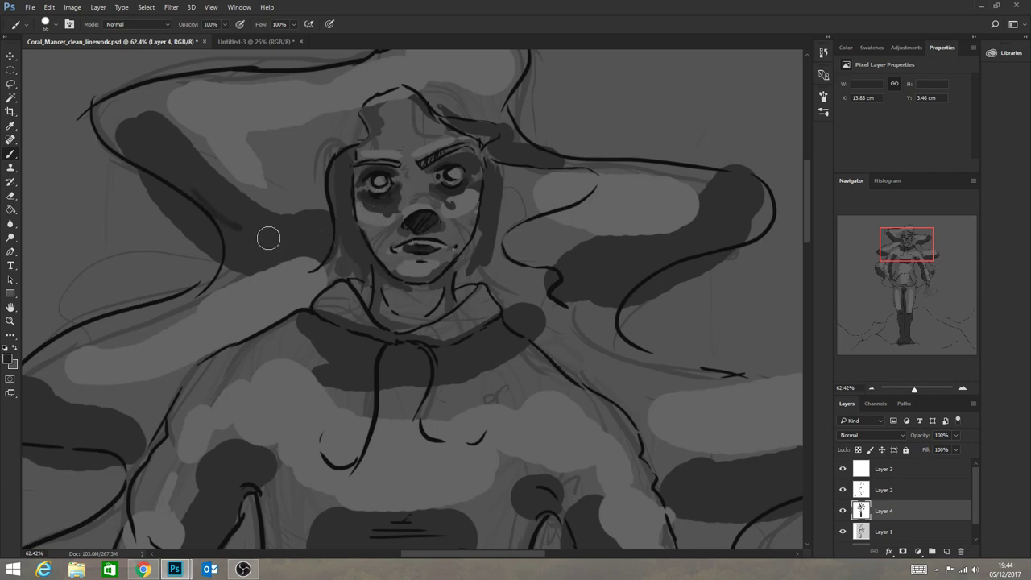
Paint darker shadow cores along the two upper tendrils beside the head, enlarging the brush to 136 px.
drag(267, 237, 177, 179)
drag(120, 145, 260, 228)
click(56, 25)
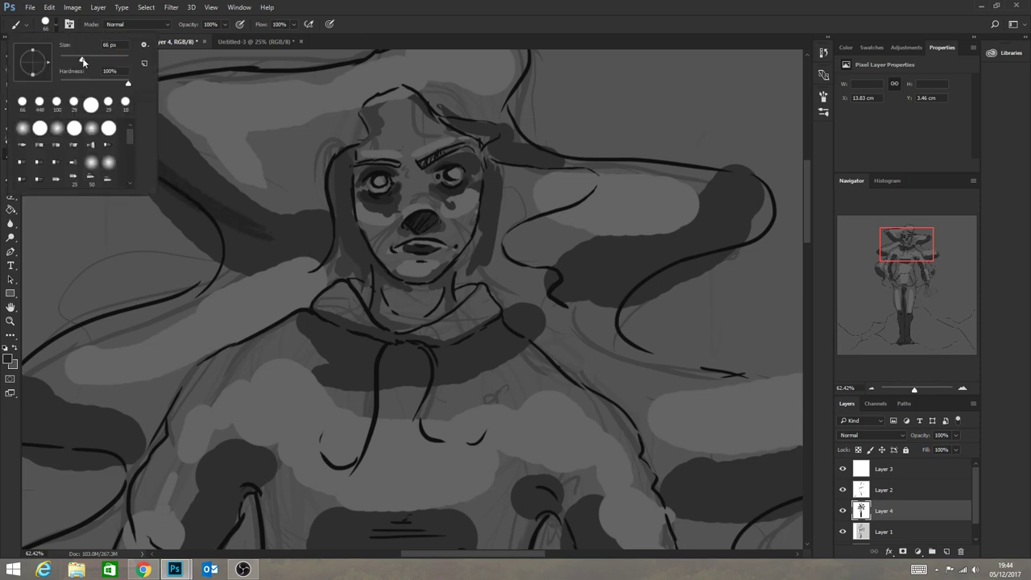
drag(82, 59, 99, 60)
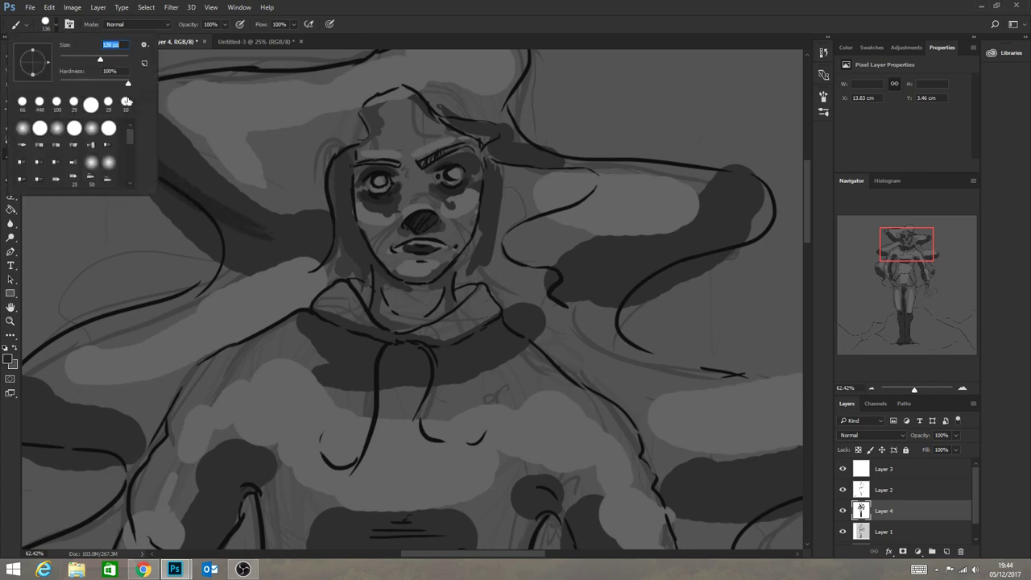
click(210, 163)
mouse_move(200, 168)
mouse_down()
mouse_move(155, 170)
mouse_move(259, 211)
mouse_up()
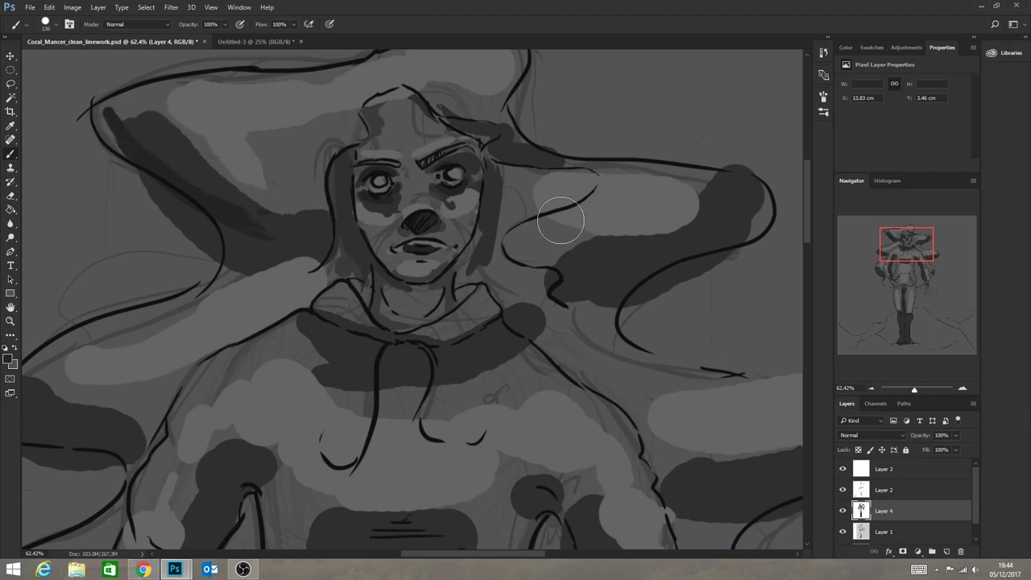
mouse_move(575, 287)
mouse_down()
mouse_move(708, 246)
mouse_move(740, 170)
mouse_up()
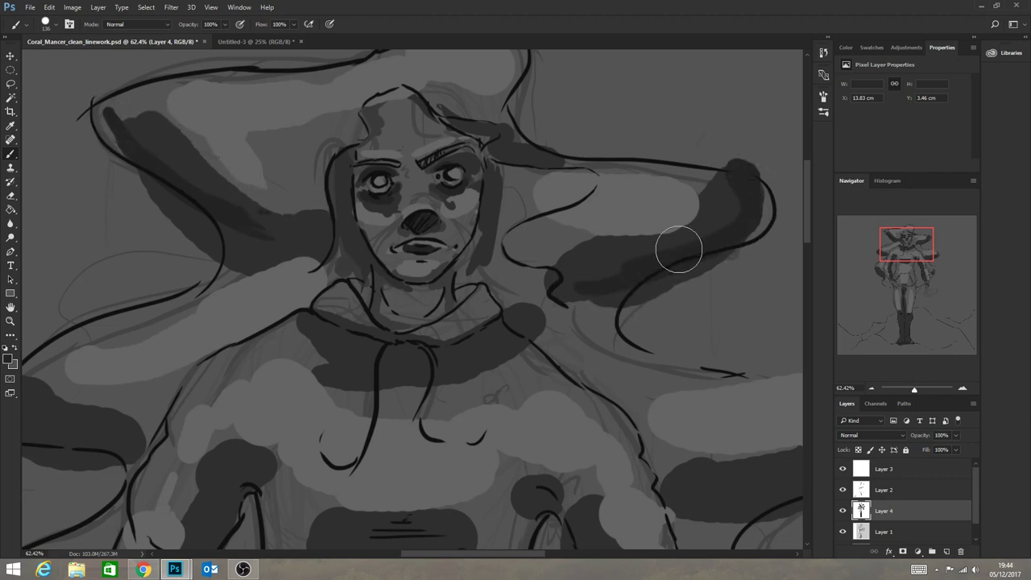
Sample the darkest grey of the middle swatch row in Untitled-3 and paint transition tones over the hoodie and tendrils.
click(10, 321)
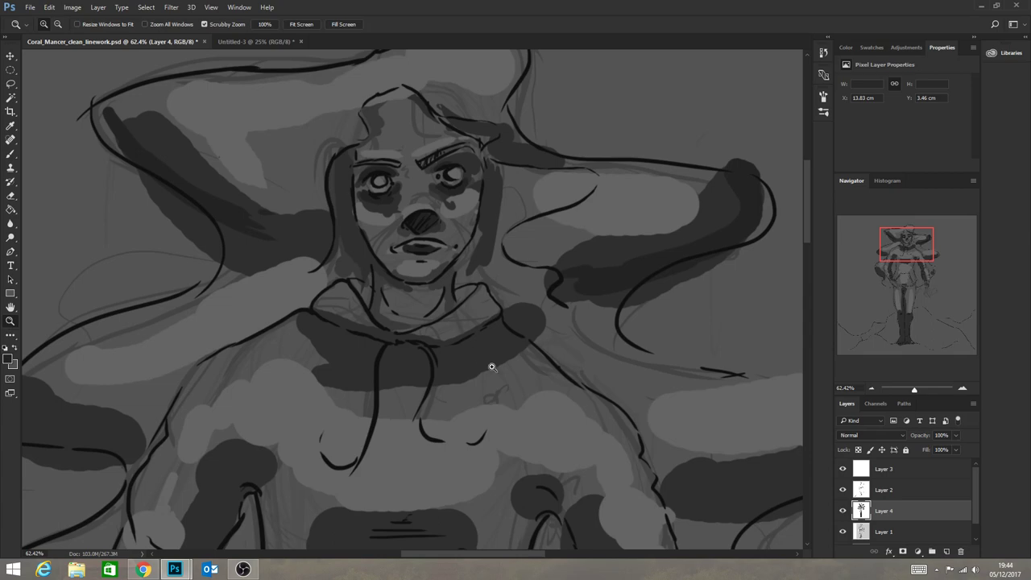
drag(492, 367, 418, 304)
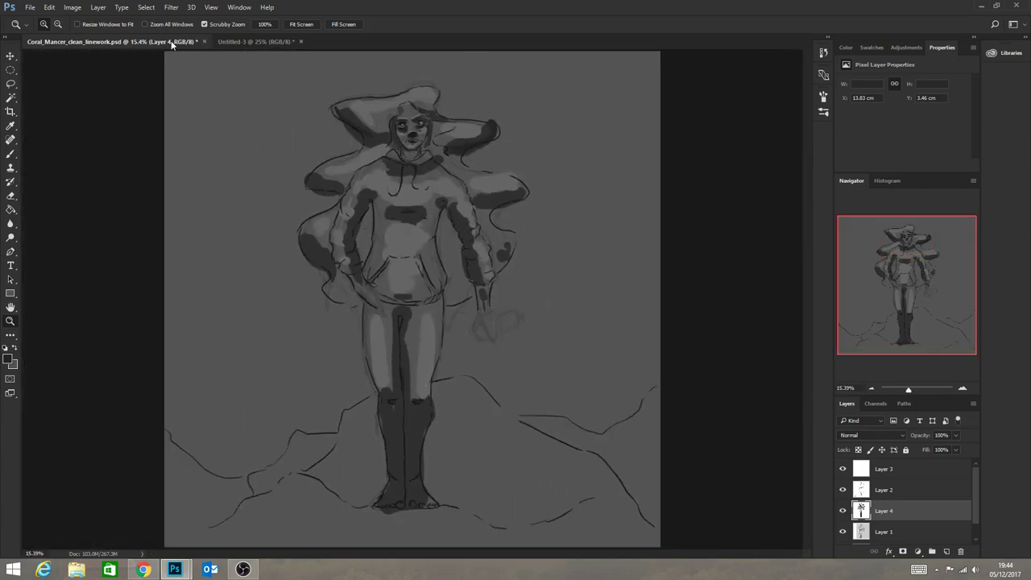
click(233, 42)
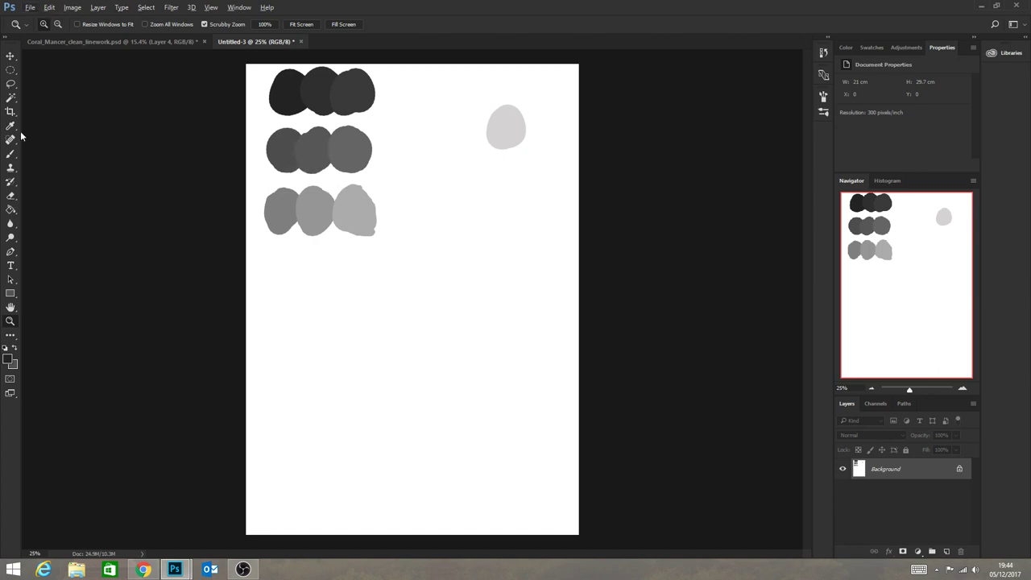
key(b)
alt+click(278, 149)
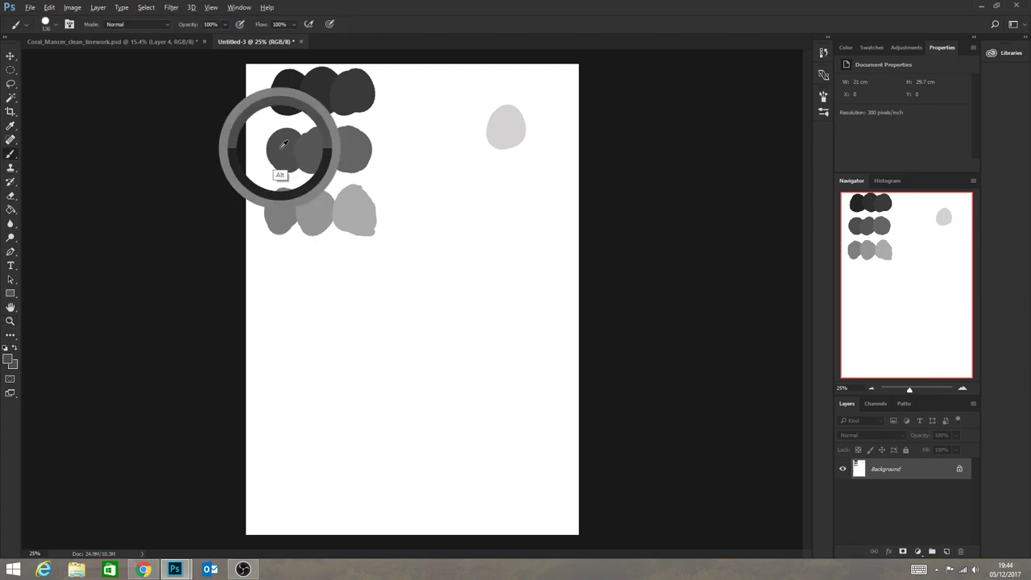
click(172, 42)
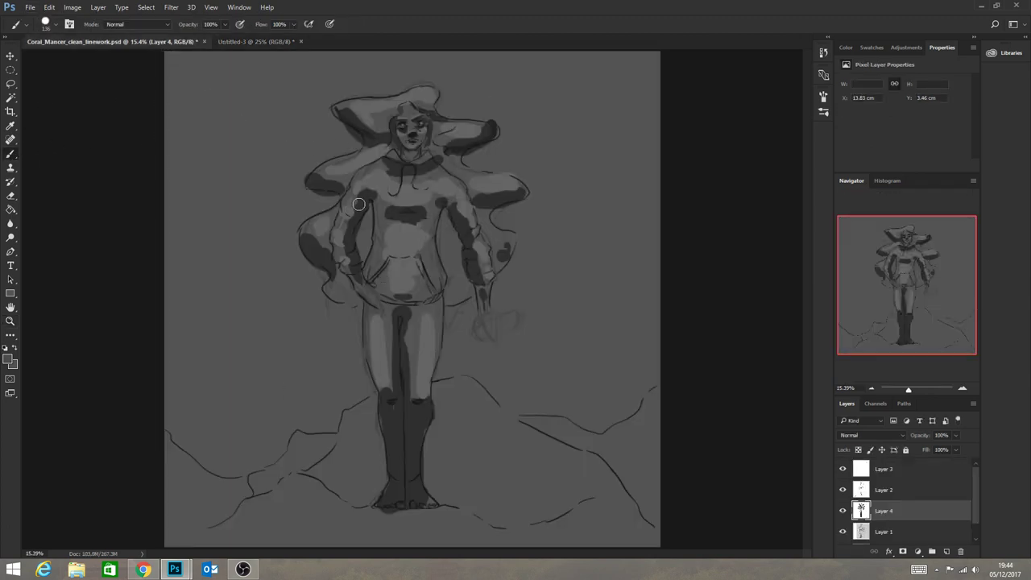
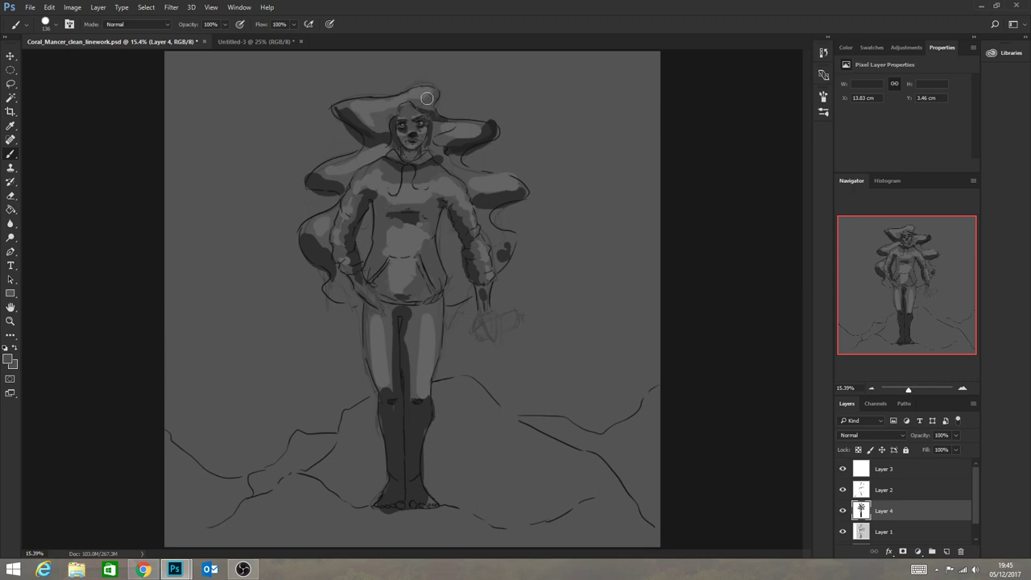
drag(427, 97, 389, 105)
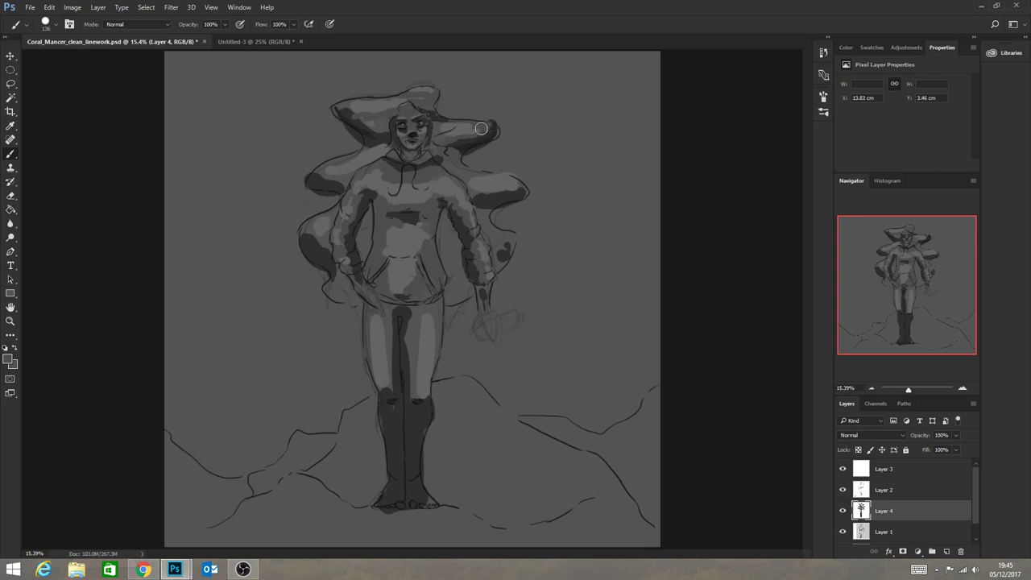
drag(475, 194, 521, 183)
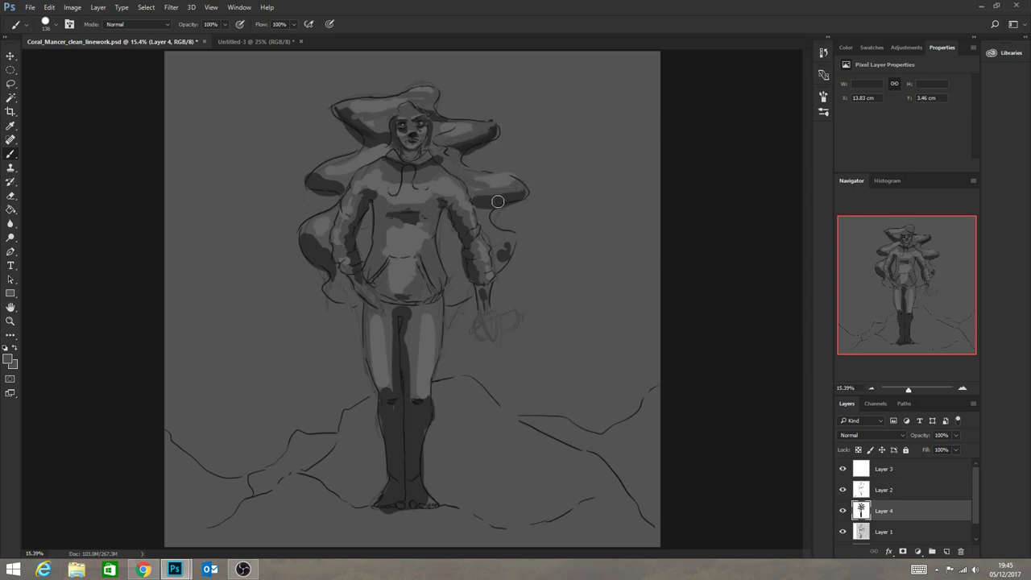
drag(299, 226, 316, 254)
alt+click(417, 429)
key(alt+Tab)
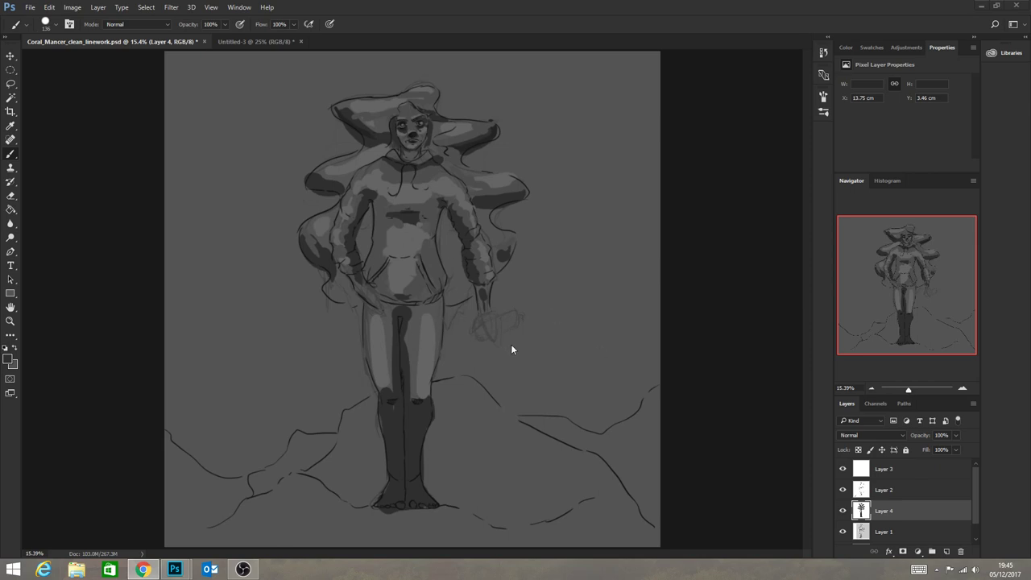
drag(534, 338, 566, 353)
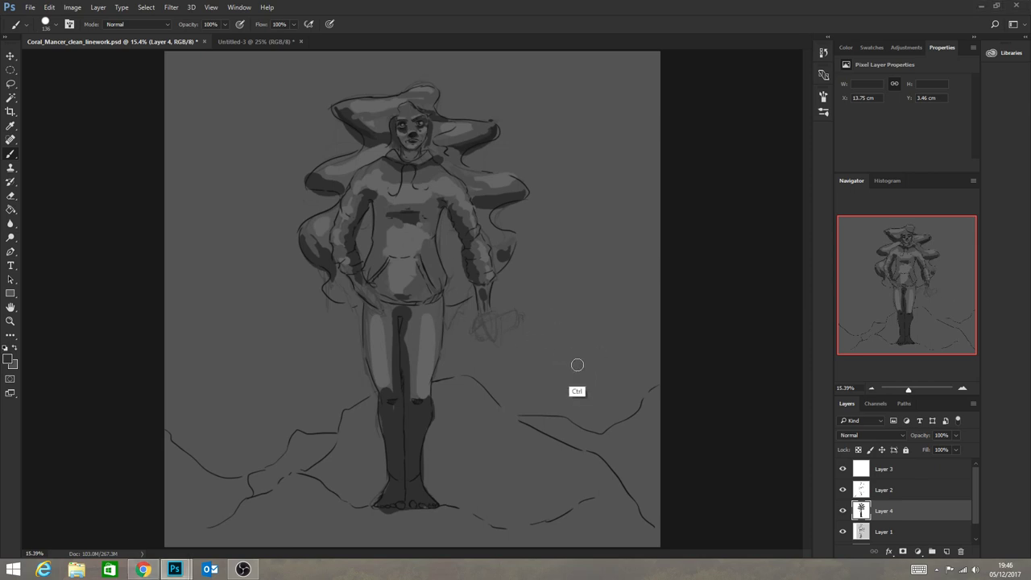
Create a new empty layer above Layer 3 for blending the character's tones.
click(11, 322)
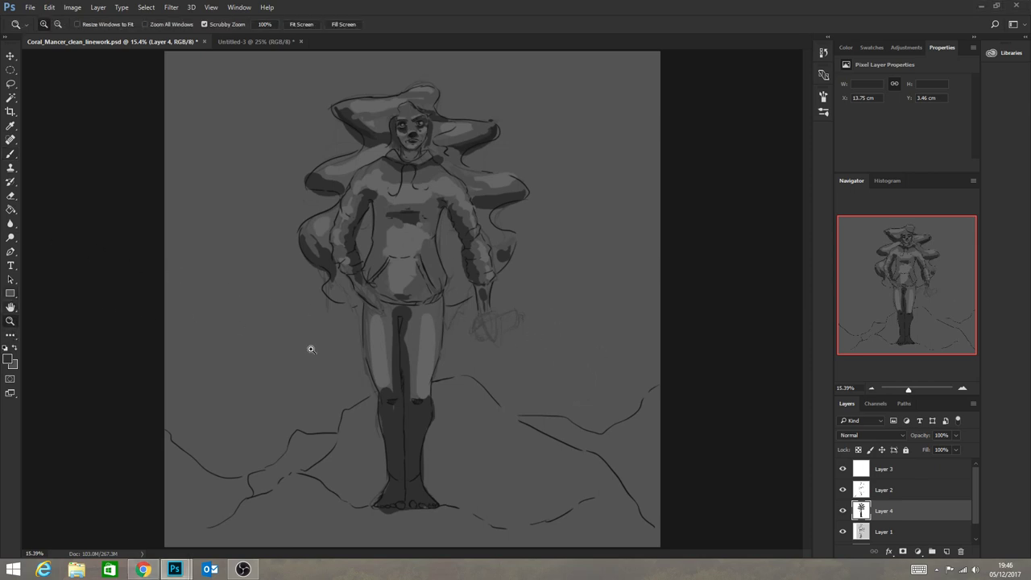
drag(434, 403, 399, 387)
drag(419, 318, 420, 352)
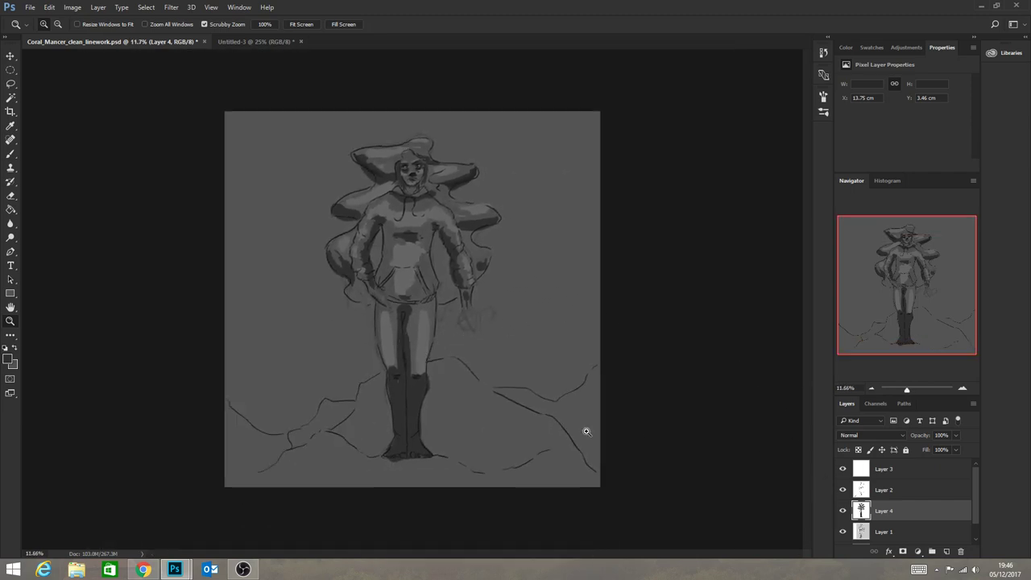
drag(412, 284, 463, 319)
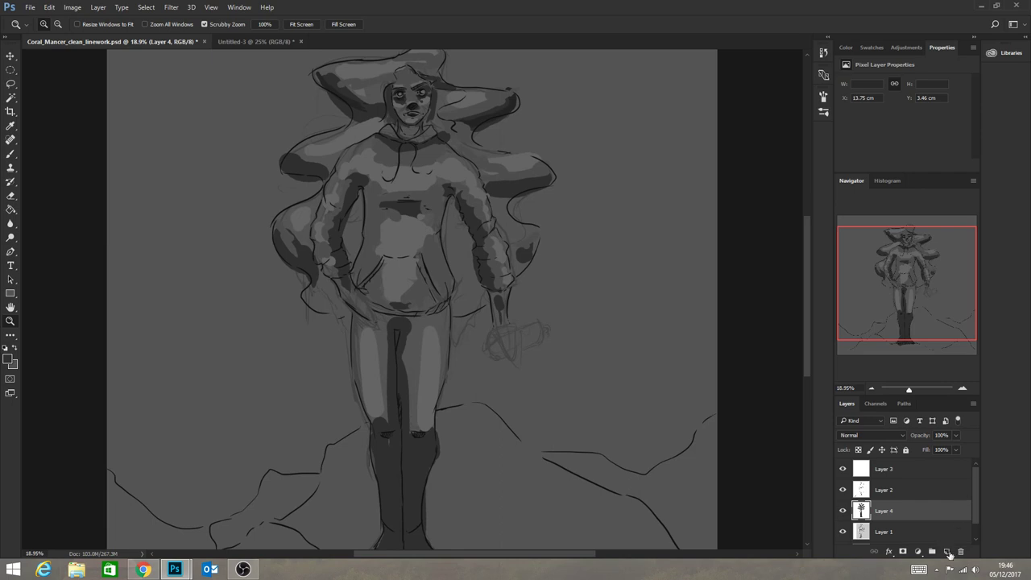
click(907, 476)
click(946, 551)
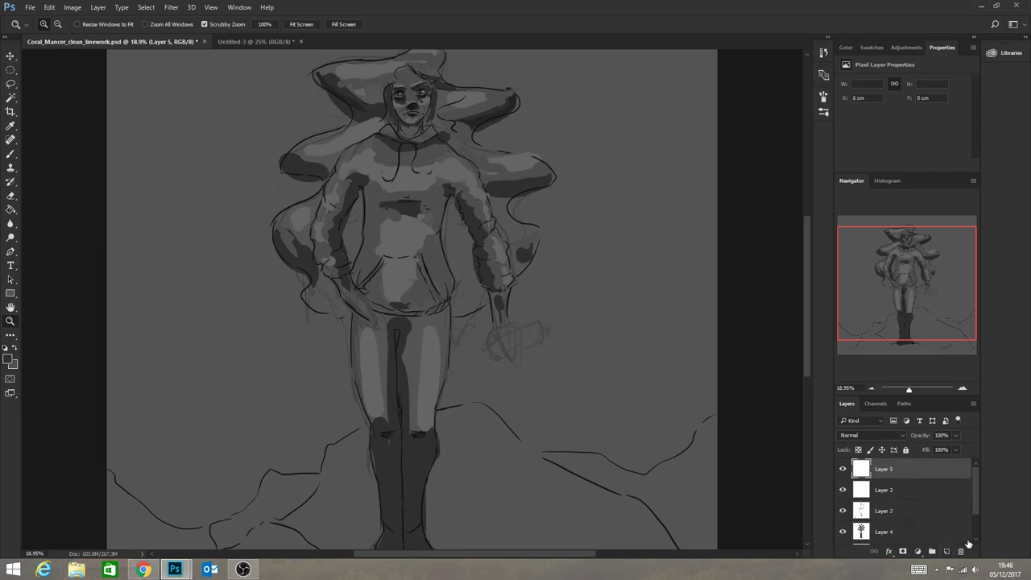
Set the Brush tool's size to 61 px and adjust its brush dynamics options.
click(10, 153)
click(56, 25)
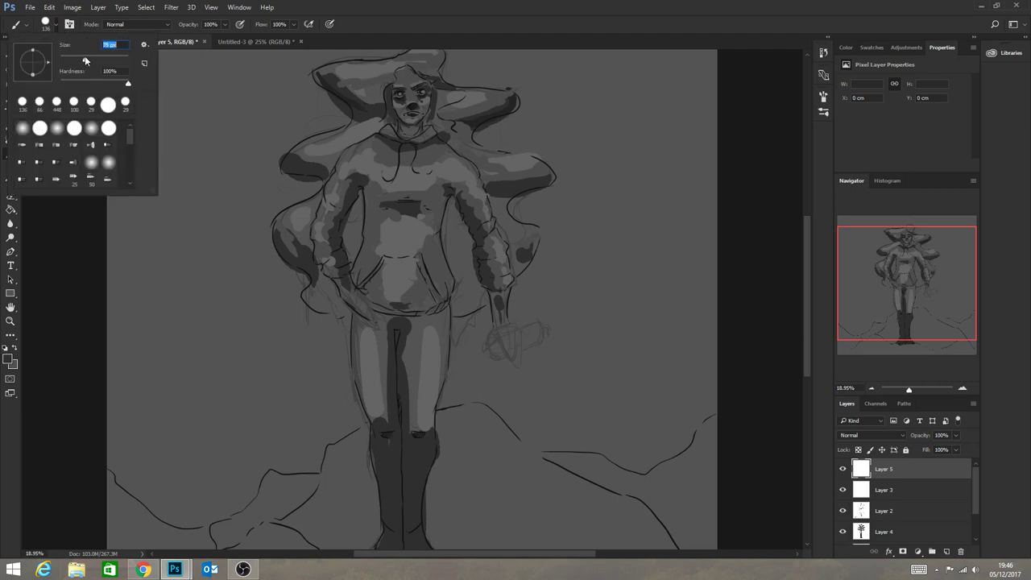
click(69, 25)
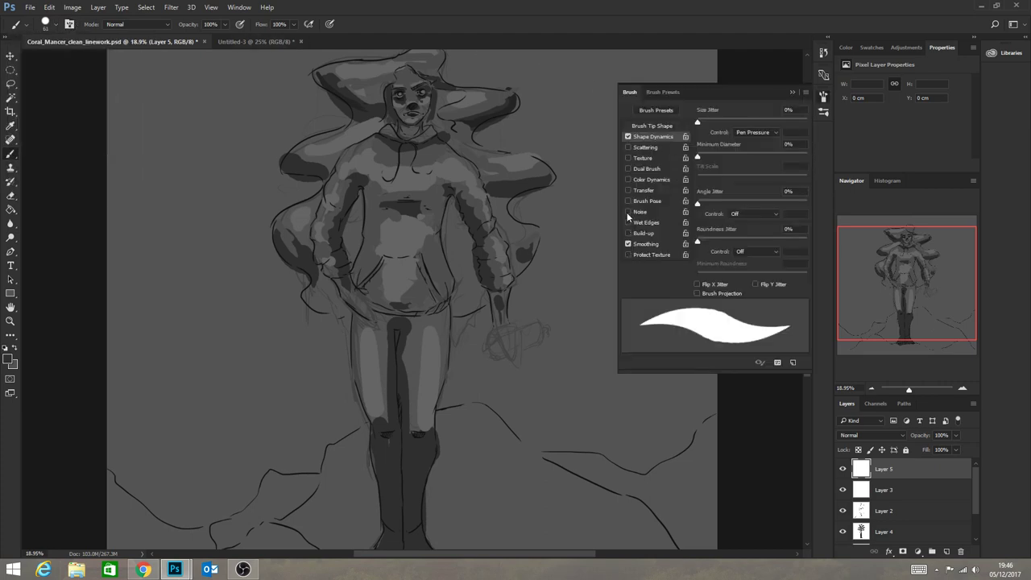
click(628, 211)
click(791, 92)
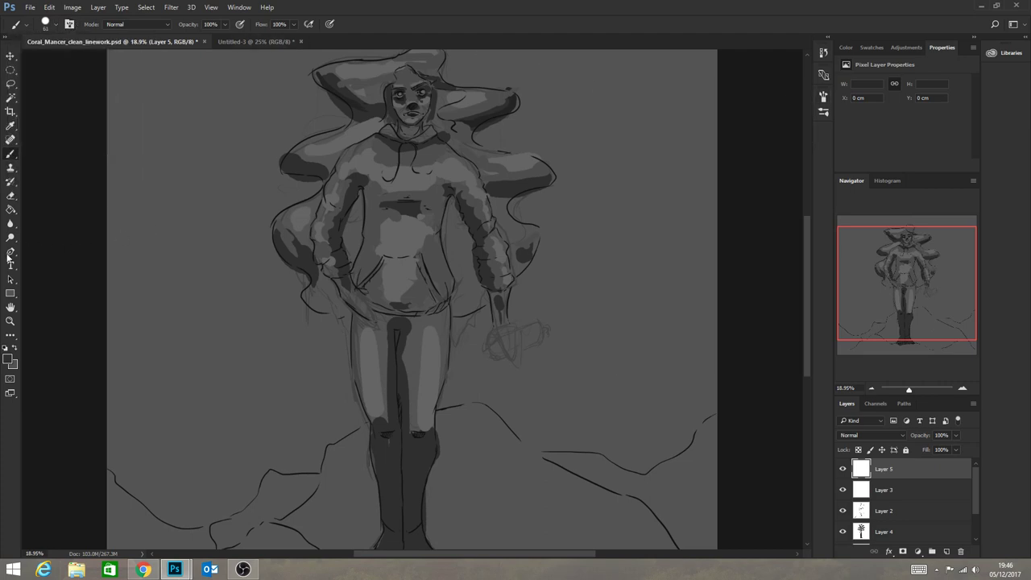
Enlarge the brush to 139 px, sample the shoulder's grey and blend the hard tone edges across the hoodie's upper chest.
click(11, 320)
drag(448, 138, 461, 195)
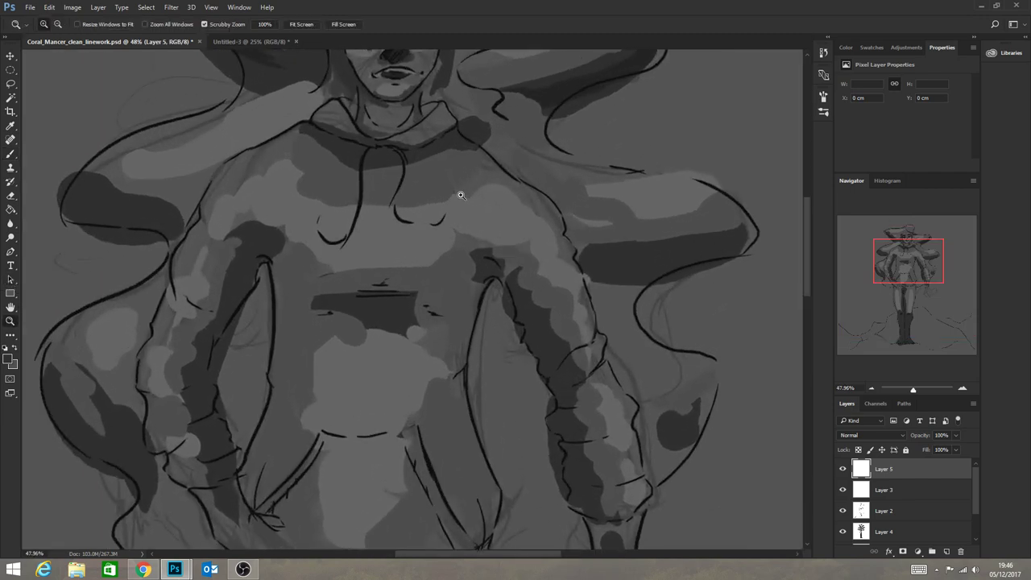
click(10, 155)
click(56, 25)
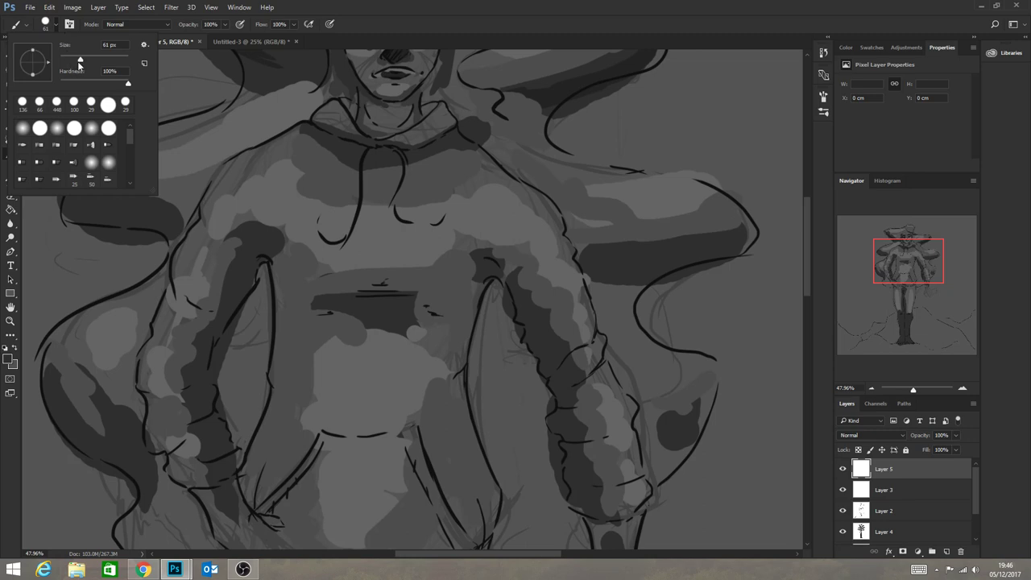
alt+click(289, 223)
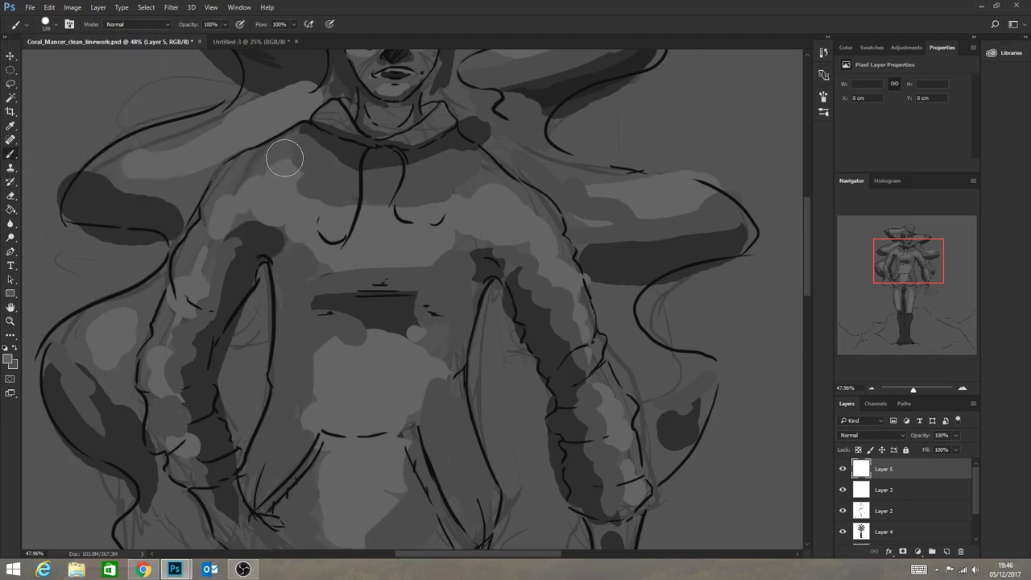
mouse_move(239, 192)
mouse_down()
mouse_move(295, 158)
mouse_move(244, 195)
mouse_move(292, 186)
mouse_up()
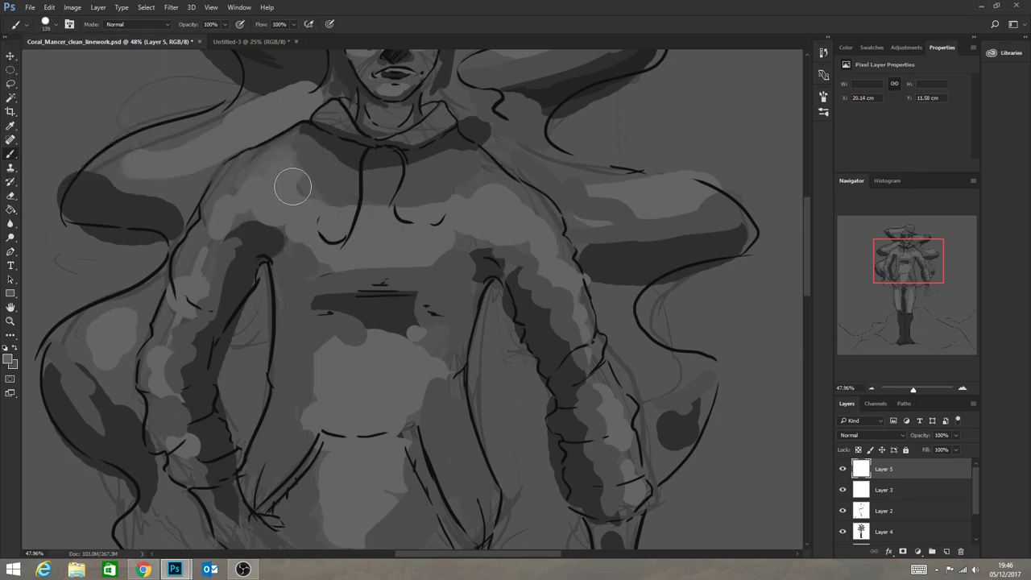
mouse_move(393, 222)
mouse_down()
mouse_move(353, 203)
mouse_move(366, 195)
mouse_move(314, 192)
mouse_move(404, 209)
mouse_move(371, 208)
mouse_up()
mouse_move(471, 186)
mouse_down()
mouse_move(496, 172)
mouse_move(325, 198)
mouse_up()
Sample the greys below the collar and blend the neck shadow gradually into the chest mid-tone.
alt+click(370, 174)
mouse_move(279, 159)
mouse_down()
mouse_move(421, 186)
mouse_move(318, 171)
mouse_move(488, 167)
mouse_up()
alt+click(394, 155)
mouse_move(333, 158)
mouse_down()
mouse_move(290, 142)
mouse_move(297, 154)
mouse_move(454, 156)
mouse_move(419, 165)
mouse_move(306, 142)
mouse_move(453, 156)
mouse_move(416, 195)
mouse_up()
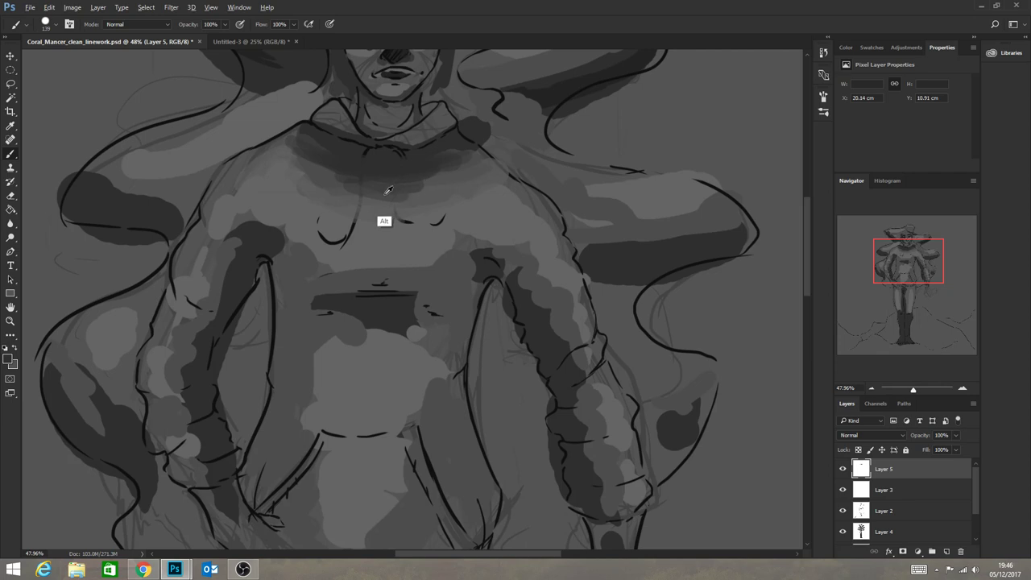
alt+click(388, 190)
drag(311, 145, 307, 139)
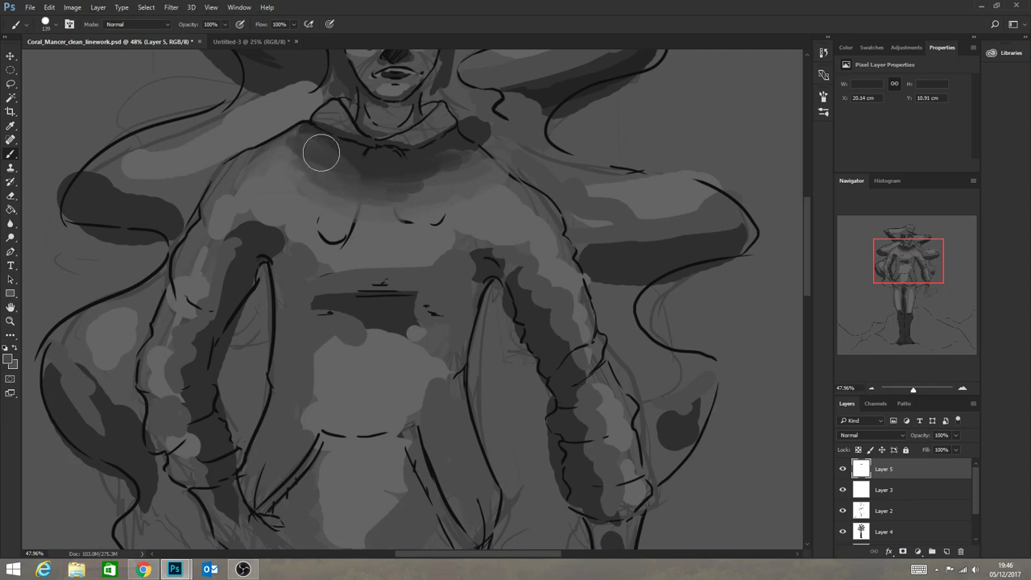
mouse_move(419, 193)
mouse_down()
mouse_move(402, 188)
mouse_move(442, 166)
mouse_up()
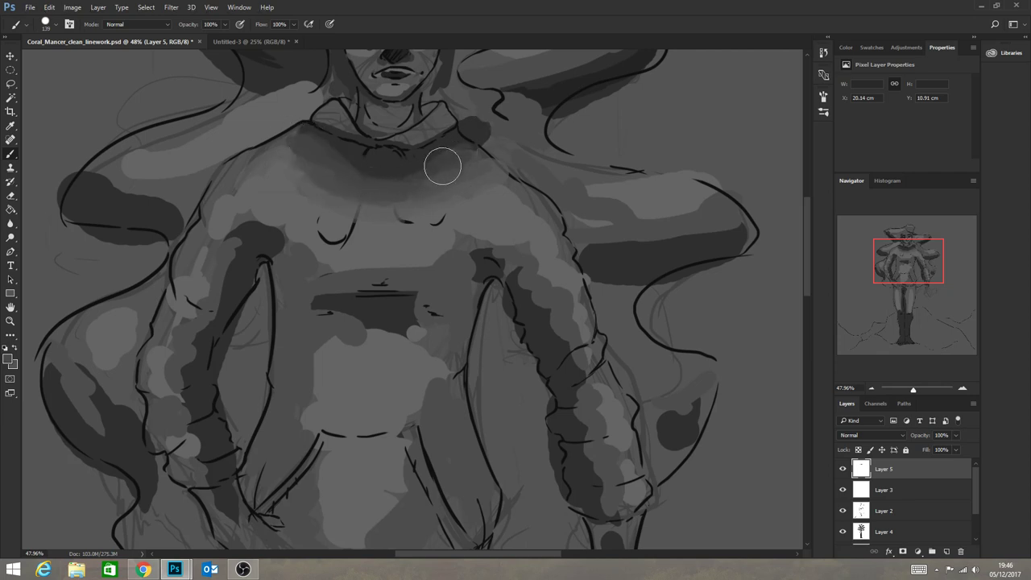
Blend shadow into mid-tone over the character's left shoulder and upper sleeve, resampling neighbouring greys between strokes.
alt+click(451, 135)
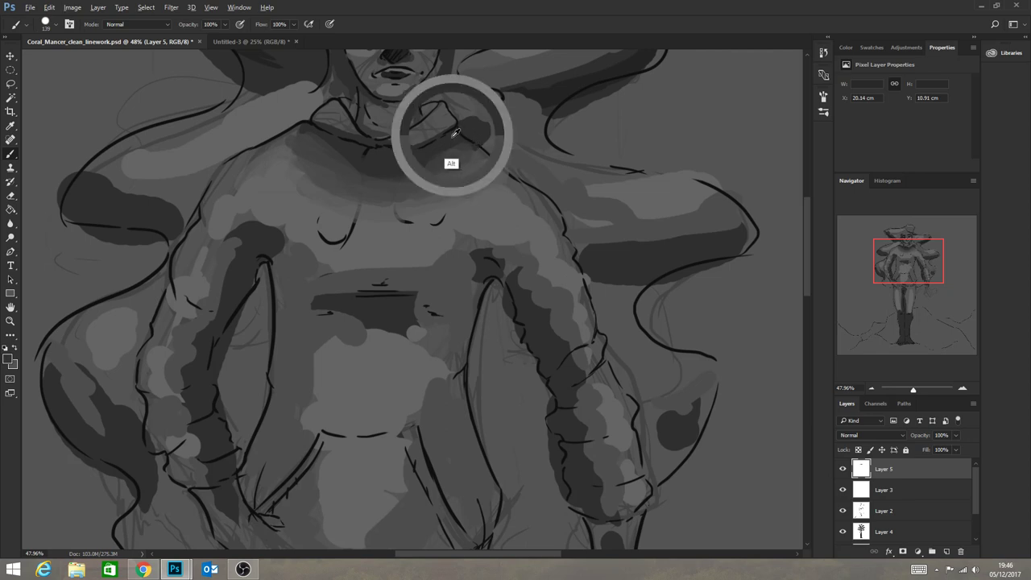
mouse_move(450, 136)
mouse_down()
mouse_move(518, 187)
mouse_move(502, 226)
mouse_move(486, 199)
mouse_move(494, 226)
mouse_move(503, 176)
mouse_move(529, 201)
mouse_move(468, 147)
mouse_move(549, 219)
mouse_move(558, 269)
mouse_move(540, 202)
mouse_move(567, 257)
mouse_move(561, 271)
mouse_move(527, 260)
mouse_move(550, 257)
mouse_move(537, 263)
mouse_move(546, 287)
mouse_move(535, 274)
mouse_move(577, 293)
mouse_up()
alt+click(496, 226)
mouse_move(578, 346)
mouse_down()
mouse_move(581, 289)
mouse_move(571, 325)
mouse_move(576, 290)
mouse_move(557, 295)
mouse_move(568, 293)
mouse_move(532, 254)
mouse_move(582, 287)
mouse_move(547, 273)
mouse_up()
alt+click(561, 281)
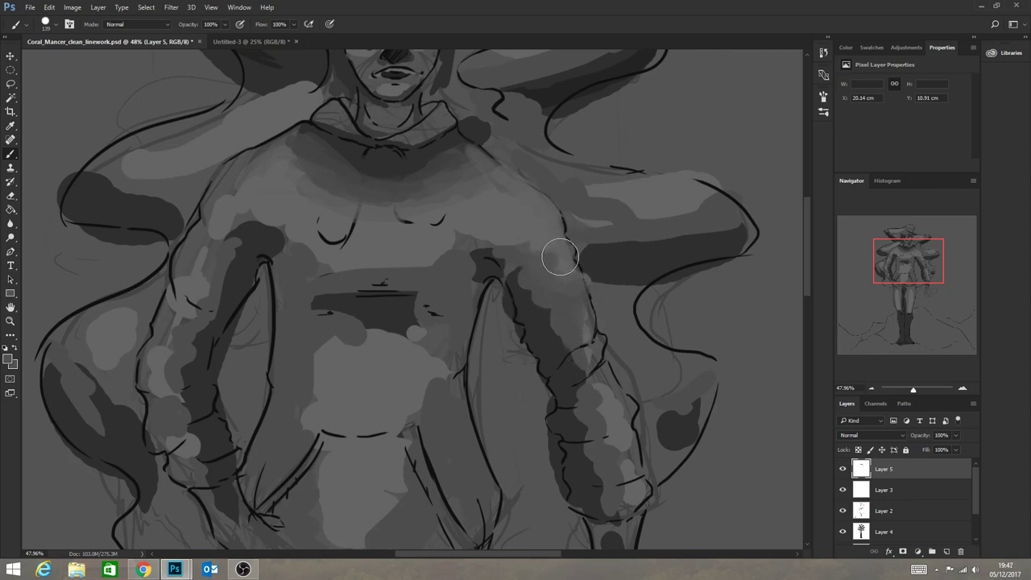
mouse_move(569, 368)
mouse_down()
mouse_move(545, 338)
mouse_move(545, 298)
mouse_move(518, 287)
mouse_move(538, 300)
mouse_move(563, 359)
mouse_up()
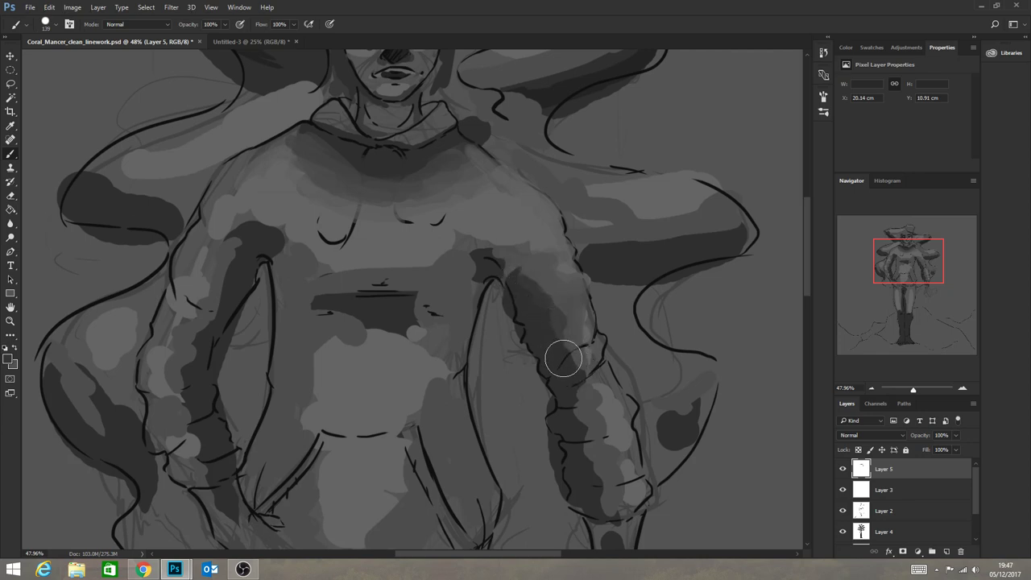
alt+click(554, 326)
mouse_move(536, 302)
mouse_down()
mouse_move(560, 355)
mouse_move(587, 364)
mouse_move(594, 350)
mouse_up()
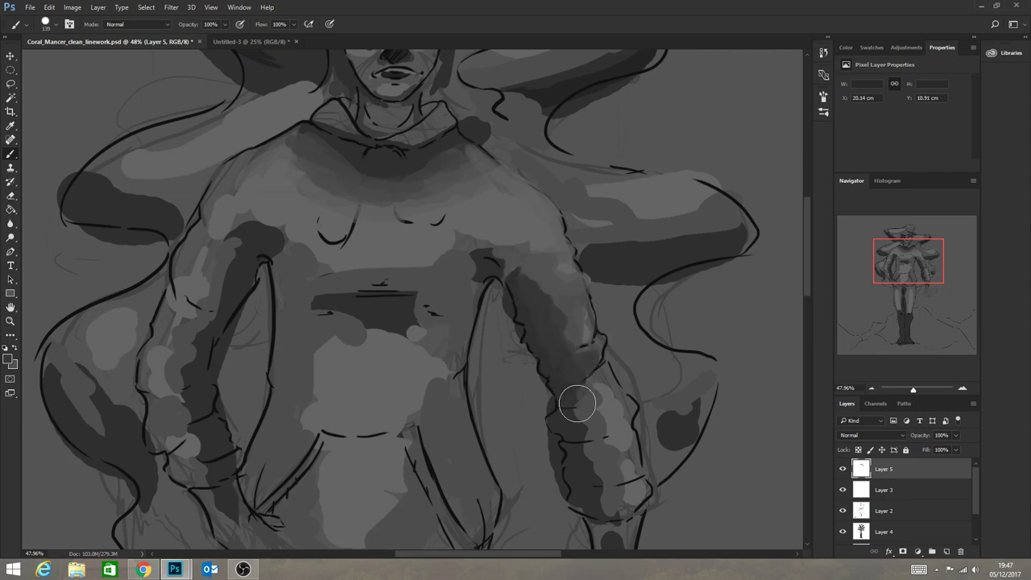
Soften the transitions between shadow and highlight on the character's left forearm sleeve, from the elbow to the cuff.
mouse_move(577, 403)
mouse_down()
mouse_move(604, 380)
mouse_move(568, 423)
mouse_move(608, 412)
mouse_move(579, 415)
mouse_move(594, 435)
mouse_up()
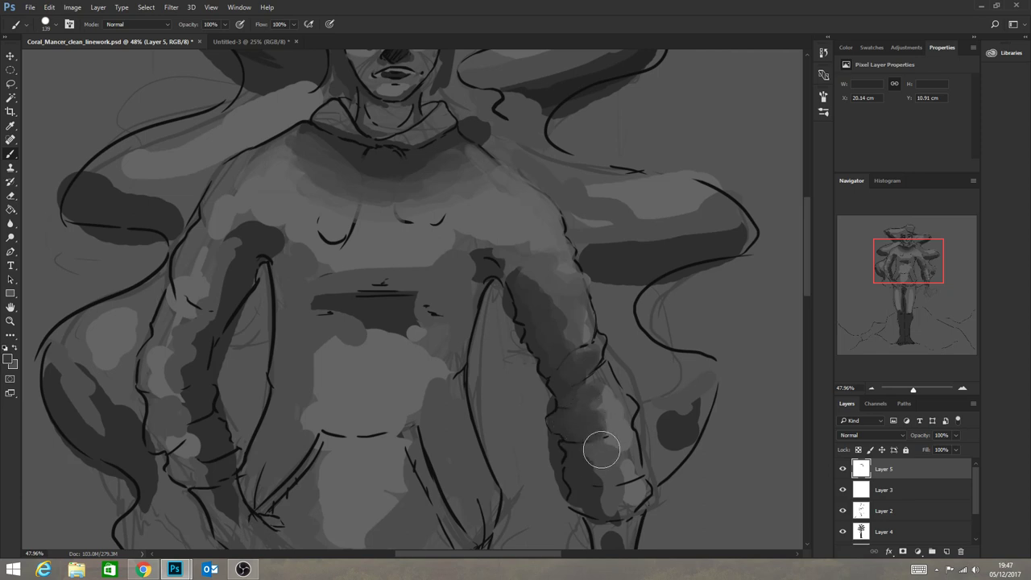
key(alt)
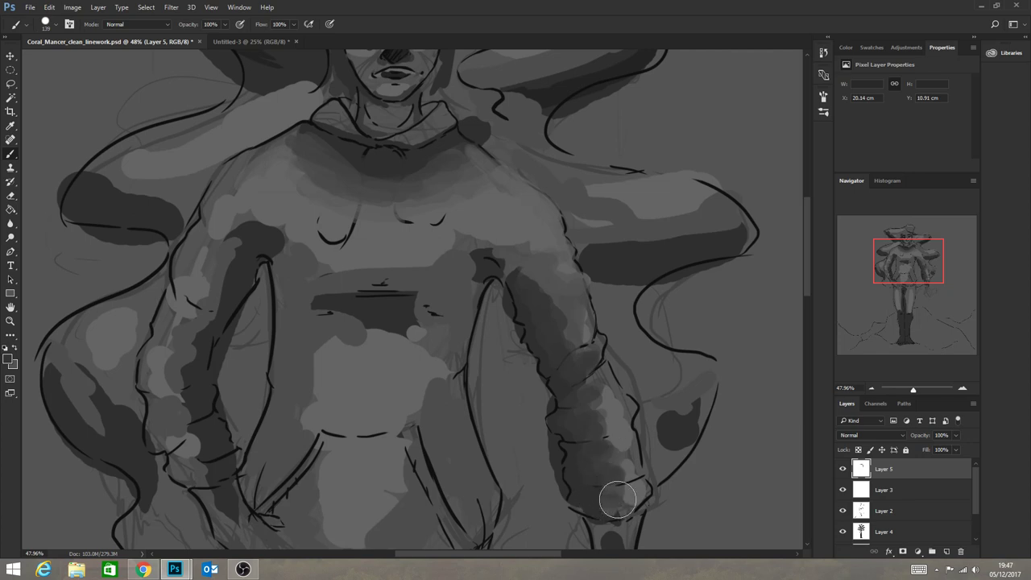
mouse_move(589, 504)
mouse_down()
mouse_move(628, 498)
mouse_move(624, 509)
mouse_move(641, 496)
mouse_move(610, 498)
mouse_move(636, 472)
mouse_move(589, 499)
mouse_up()
alt+click(577, 501)
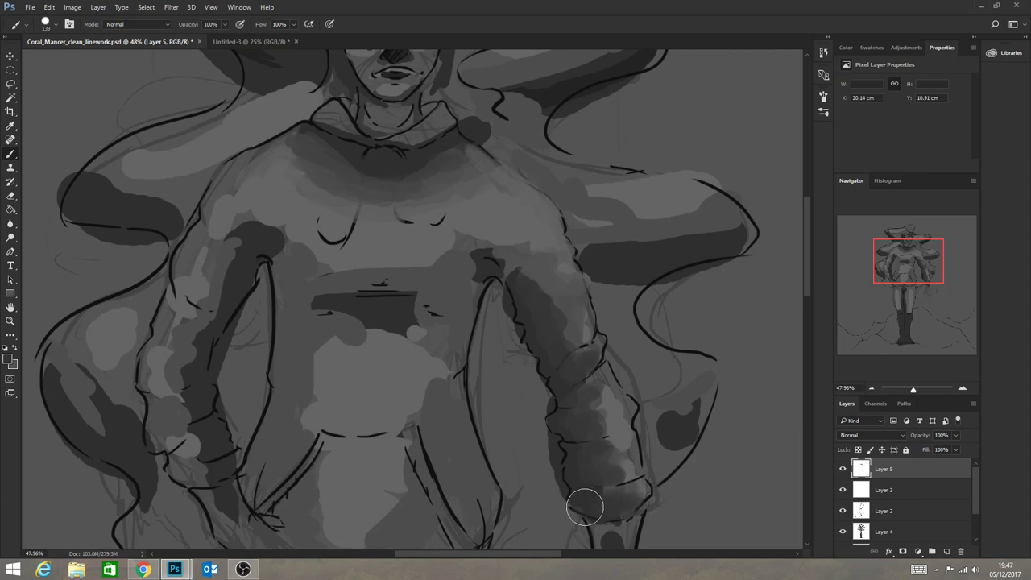
mouse_move(594, 435)
mouse_down()
mouse_move(617, 417)
mouse_move(575, 417)
mouse_up()
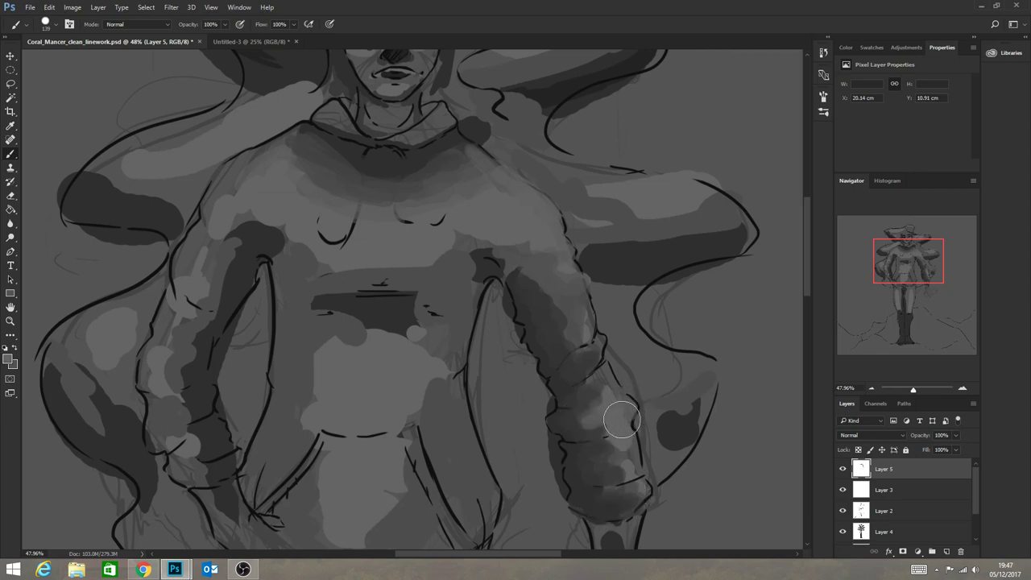
drag(608, 392, 601, 376)
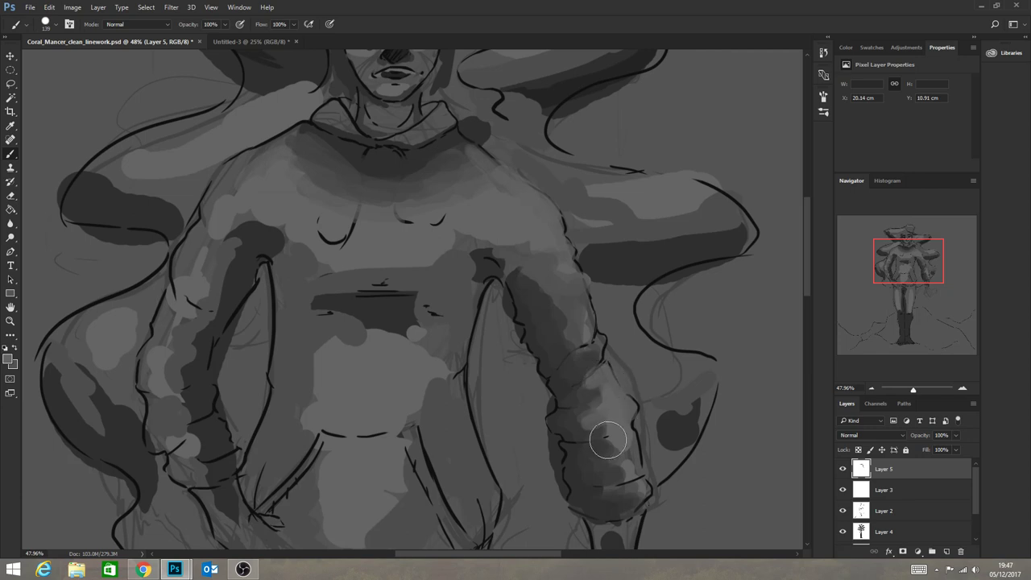
Paint darker fold shadows around the left sleeve's elbow using greys sampled from the sleeve and the nearby tendril.
alt+click(584, 420)
drag(571, 433, 599, 424)
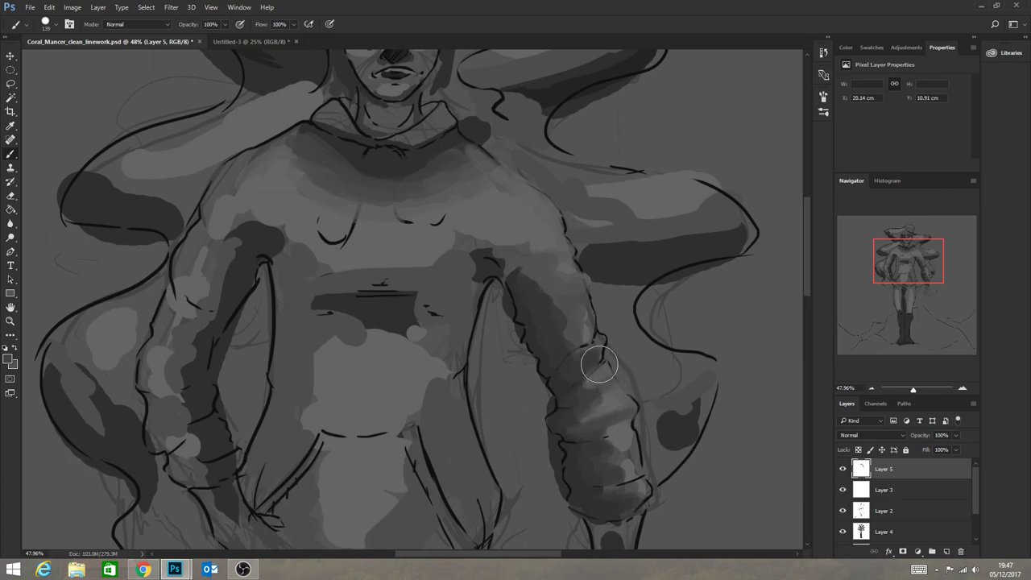
drag(581, 376, 587, 375)
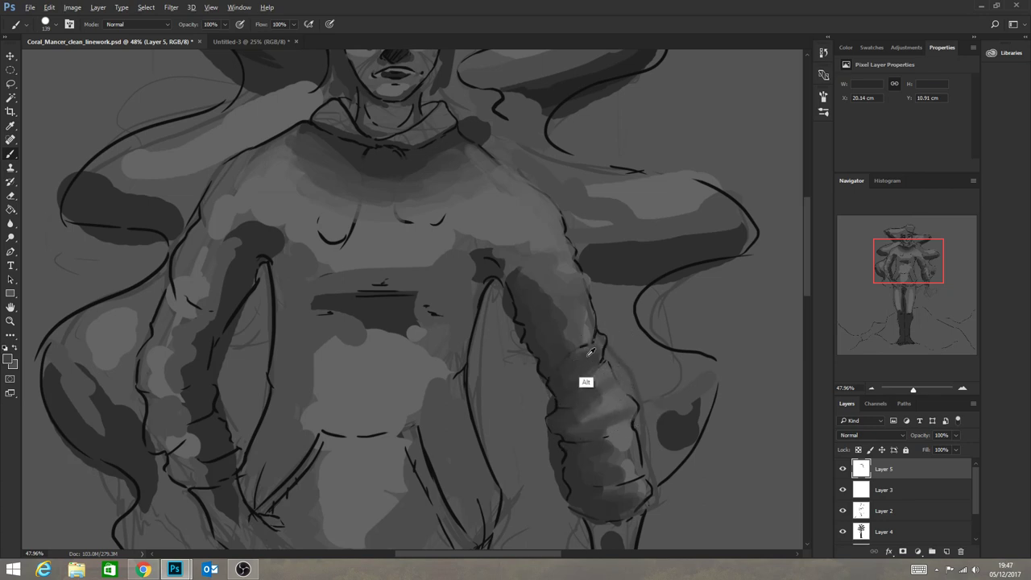
alt+click(556, 394)
alt+click(624, 251)
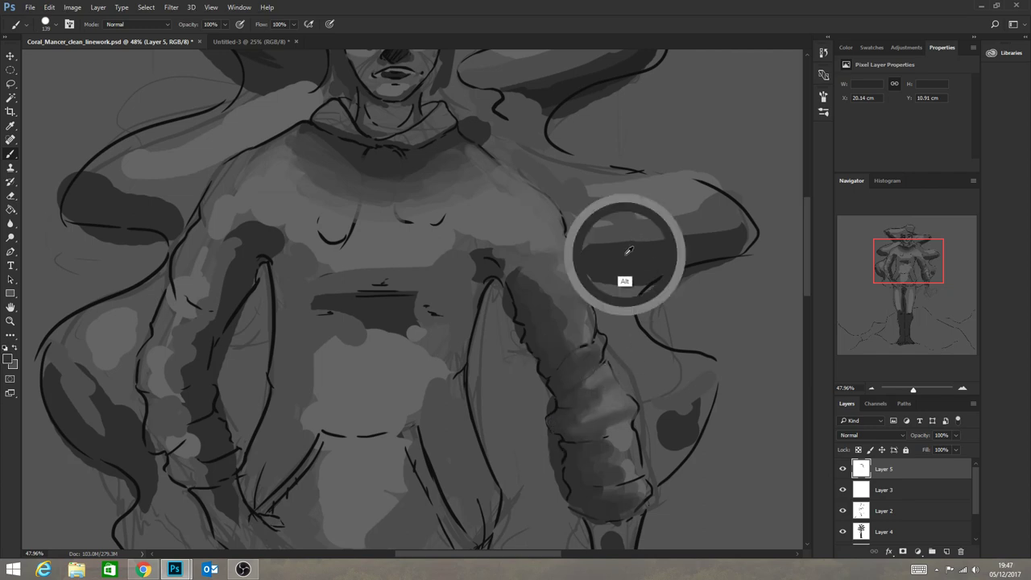
drag(582, 378, 562, 391)
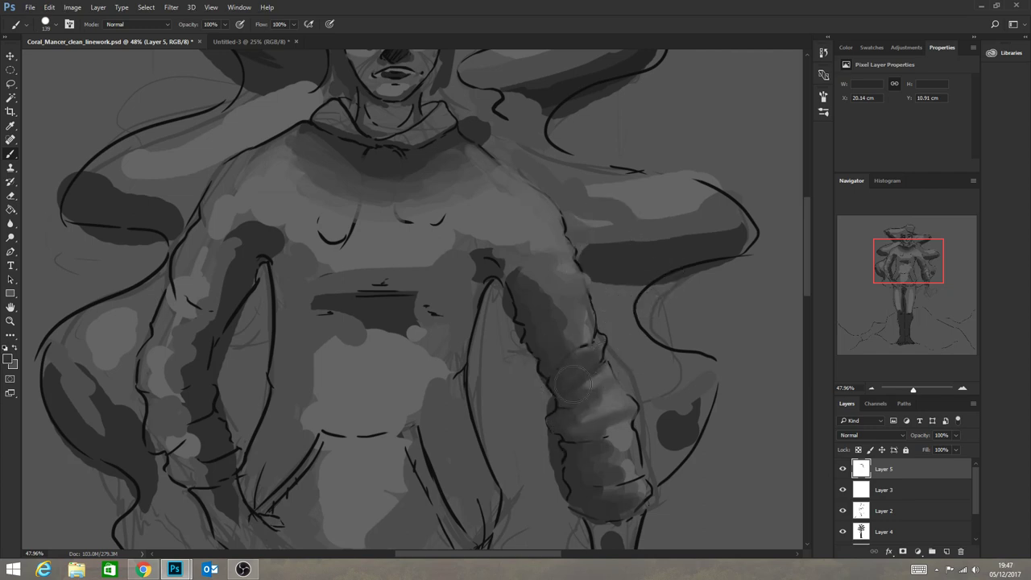
drag(598, 338, 604, 355)
Shade the fabric folds along the left forearm and cuff, and blend the remaining tones on the upper sleeve.
mouse_move(616, 413)
mouse_down()
mouse_move(595, 431)
mouse_move(625, 417)
mouse_move(581, 429)
mouse_move(628, 412)
mouse_move(567, 438)
mouse_up()
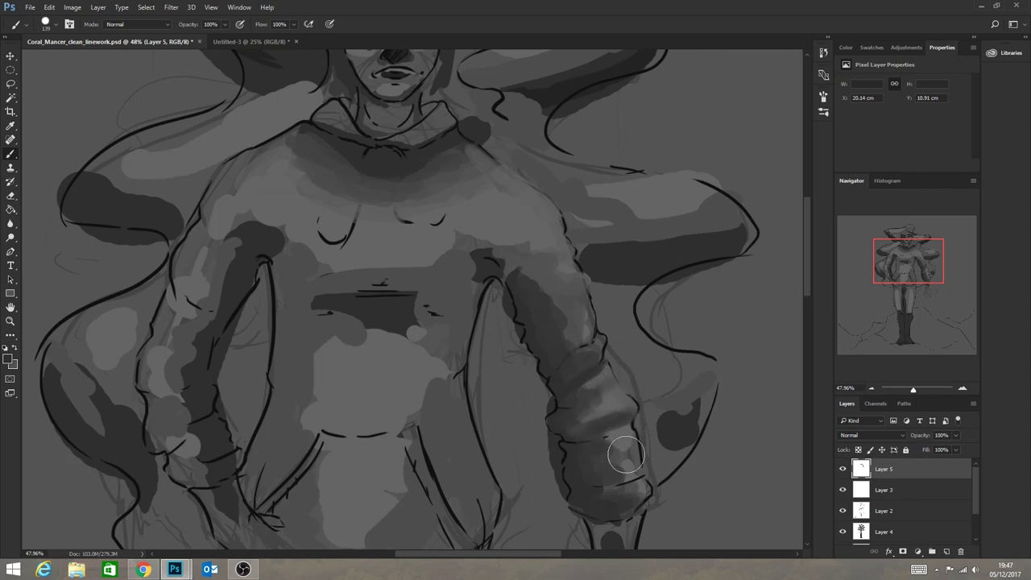
mouse_move(641, 472)
mouse_down()
mouse_move(649, 472)
mouse_move(575, 483)
mouse_up()
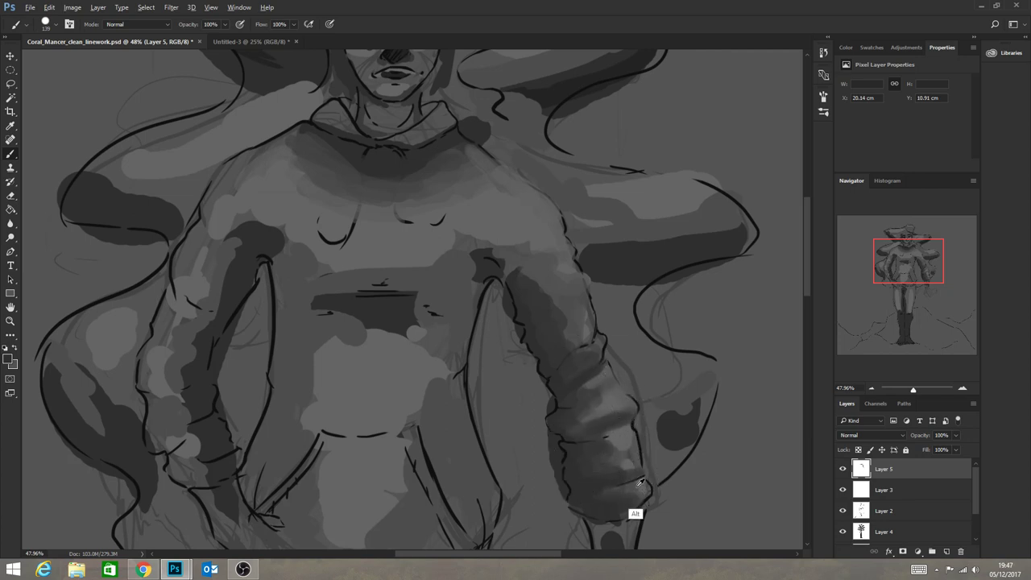
alt+click(636, 486)
drag(648, 487, 594, 505)
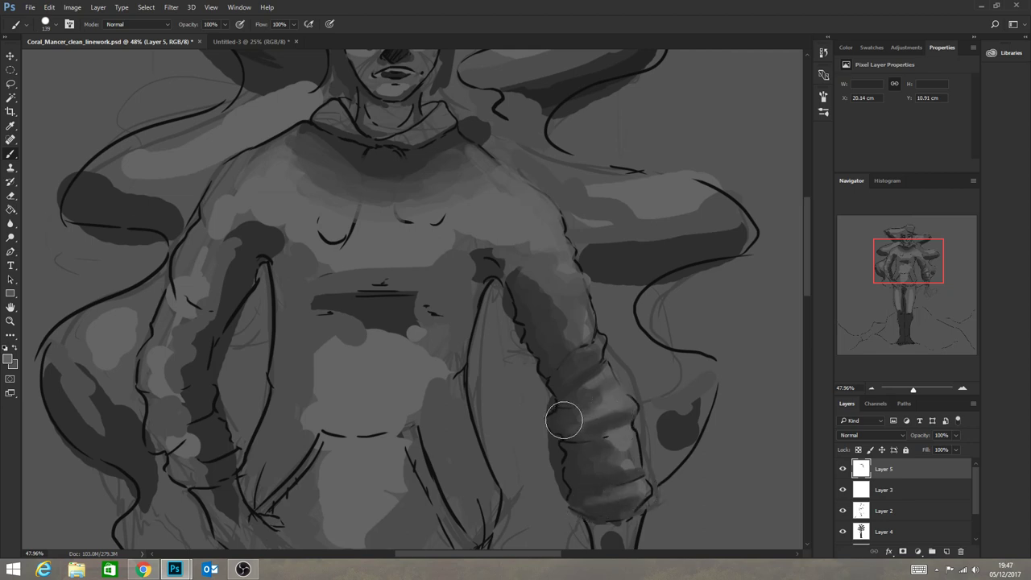
mouse_move(607, 450)
mouse_down()
mouse_move(574, 454)
mouse_move(618, 473)
mouse_move(590, 482)
mouse_up()
mouse_move(591, 321)
mouse_down()
mouse_move(570, 333)
mouse_move(568, 320)
mouse_up()
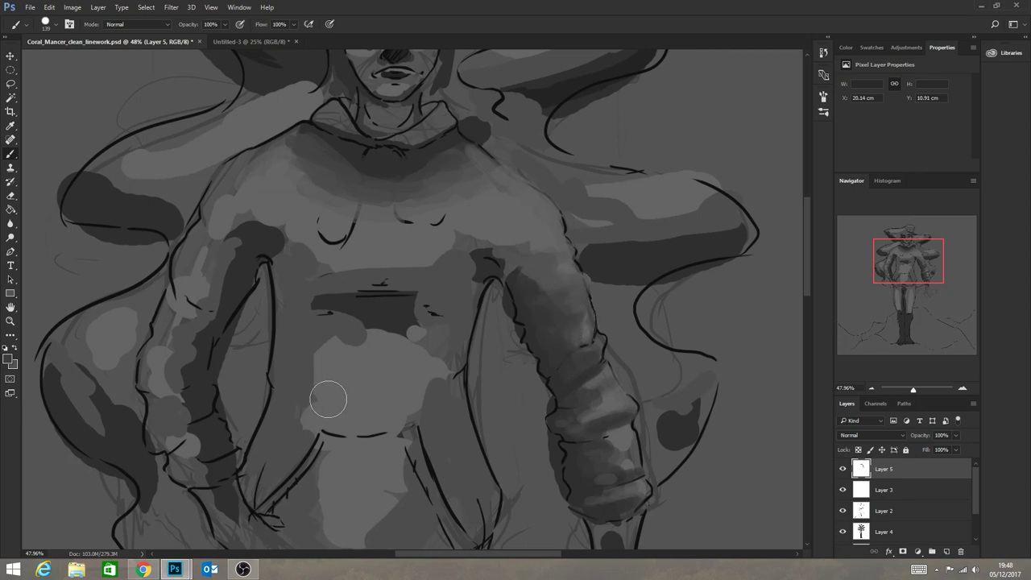
Paint shadows beneath the chest and down both sides of the torso using greys sampled from the hoodie.
click(10, 321)
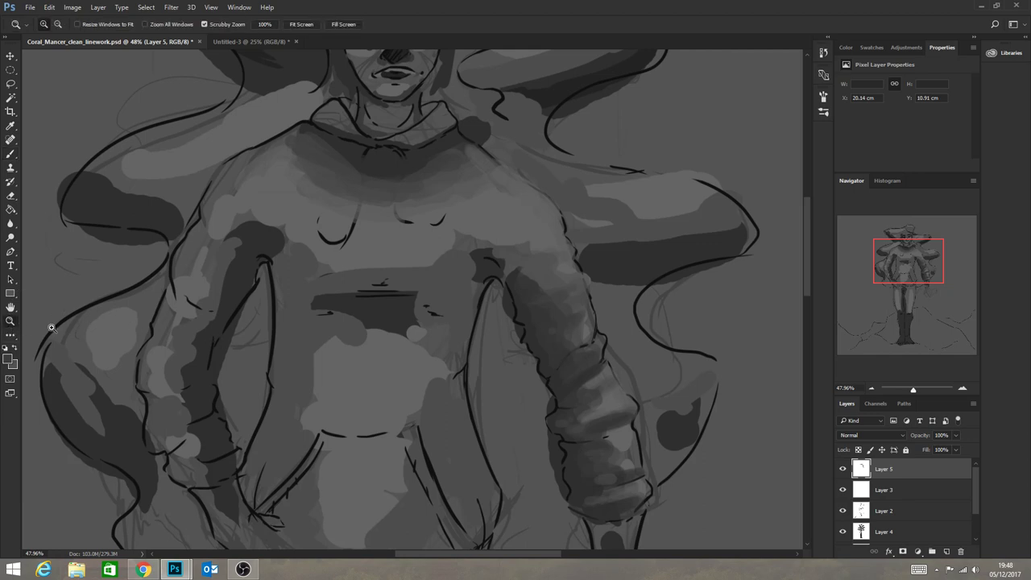
drag(473, 400, 386, 400)
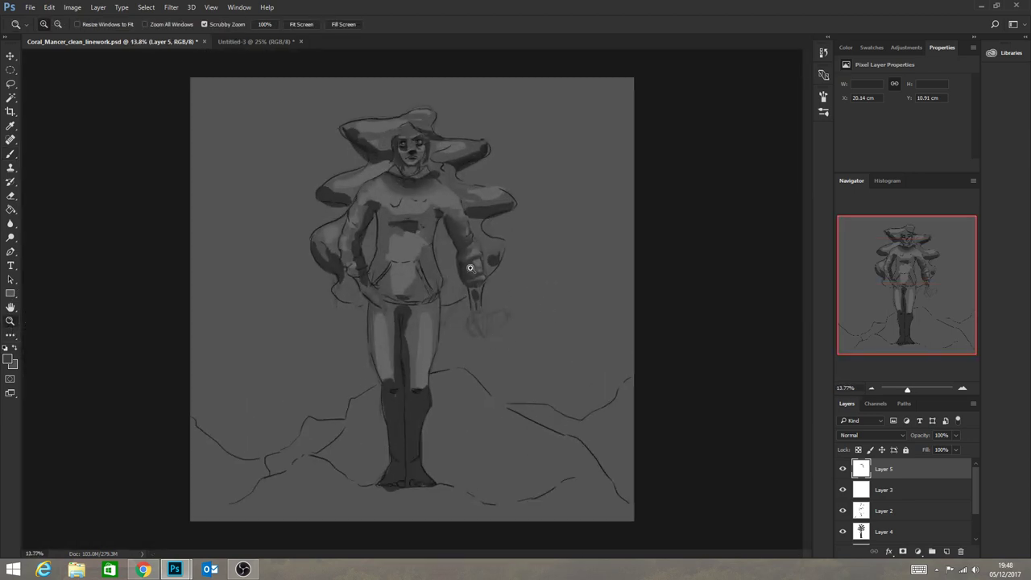
scroll(446, 167, up, 5)
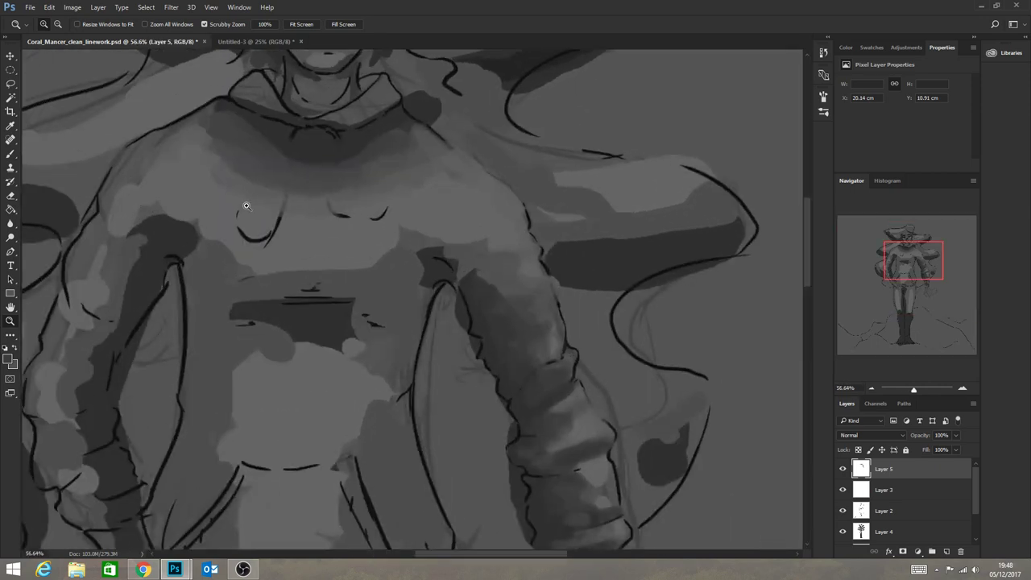
click(10, 153)
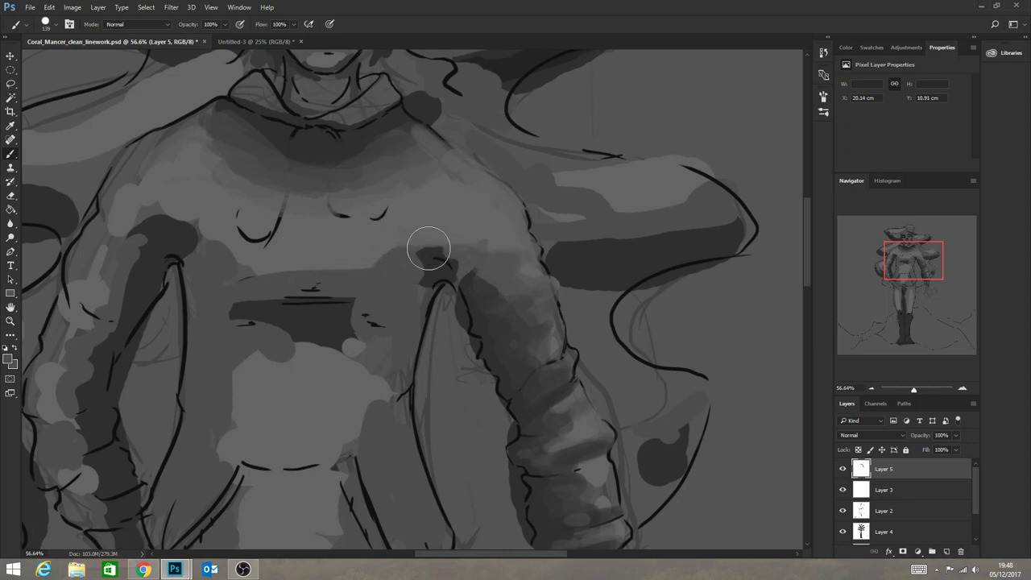
key(alt)
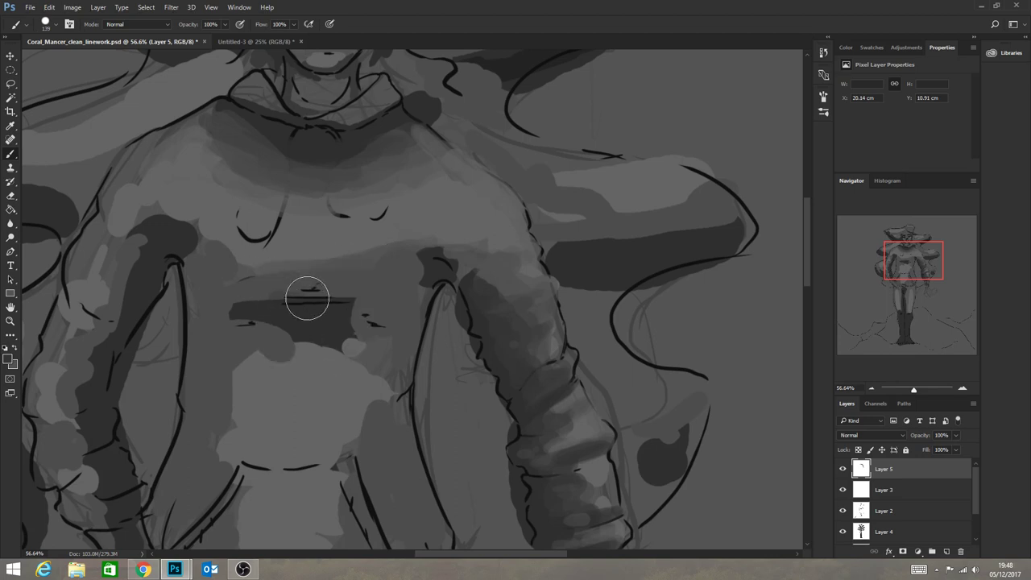
mouse_move(309, 300)
mouse_down()
mouse_move(353, 296)
mouse_move(293, 286)
mouse_move(315, 287)
mouse_move(283, 295)
mouse_move(357, 296)
mouse_move(235, 295)
mouse_move(286, 295)
mouse_move(271, 324)
mouse_move(237, 324)
mouse_move(382, 336)
mouse_move(258, 325)
mouse_move(407, 325)
mouse_move(422, 316)
mouse_move(438, 259)
mouse_move(437, 317)
mouse_move(429, 303)
mouse_move(383, 332)
mouse_move(431, 295)
mouse_move(381, 413)
mouse_move(428, 305)
mouse_move(401, 415)
mouse_move(419, 324)
mouse_move(392, 408)
mouse_move(389, 397)
mouse_move(400, 416)
mouse_move(391, 483)
mouse_up()
mouse_move(183, 267)
mouse_down()
mouse_move(199, 411)
mouse_move(195, 280)
mouse_move(199, 408)
mouse_move(207, 293)
mouse_move(202, 442)
mouse_up()
alt+click(227, 346)
drag(222, 303, 218, 435)
mouse_move(192, 390)
mouse_down()
mouse_move(177, 506)
mouse_move(213, 442)
mouse_up()
Soften the lower edge of the chest highlight and blend the character's right armpit shadow into the shoulder with resampled greys.
alt+click(285, 395)
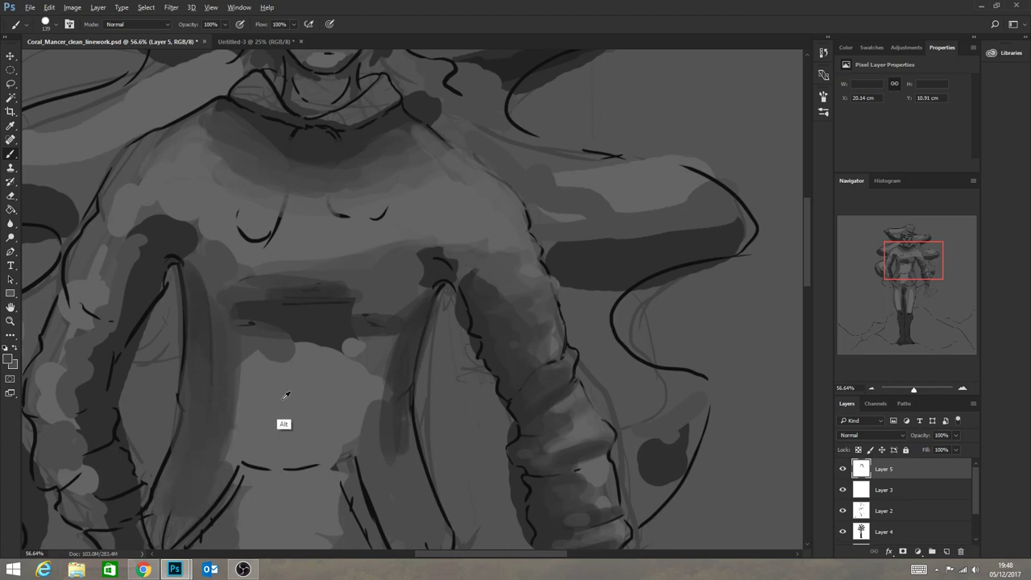
mouse_move(280, 339)
mouse_down()
mouse_move(270, 339)
mouse_move(281, 347)
mouse_up()
mouse_move(341, 313)
mouse_down()
mouse_move(226, 227)
mouse_move(354, 244)
mouse_move(228, 217)
mouse_move(428, 223)
mouse_up()
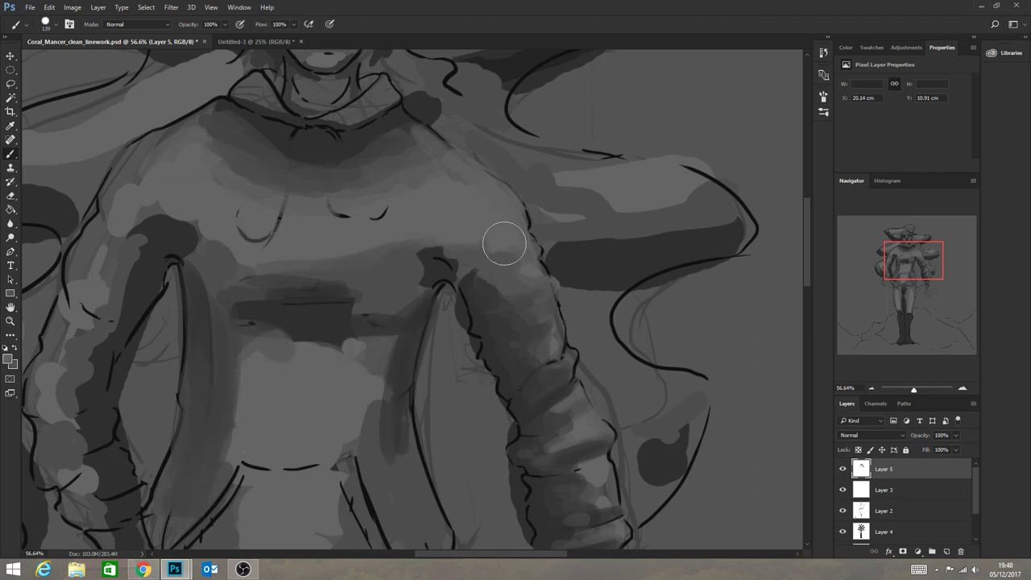
alt+click(333, 257)
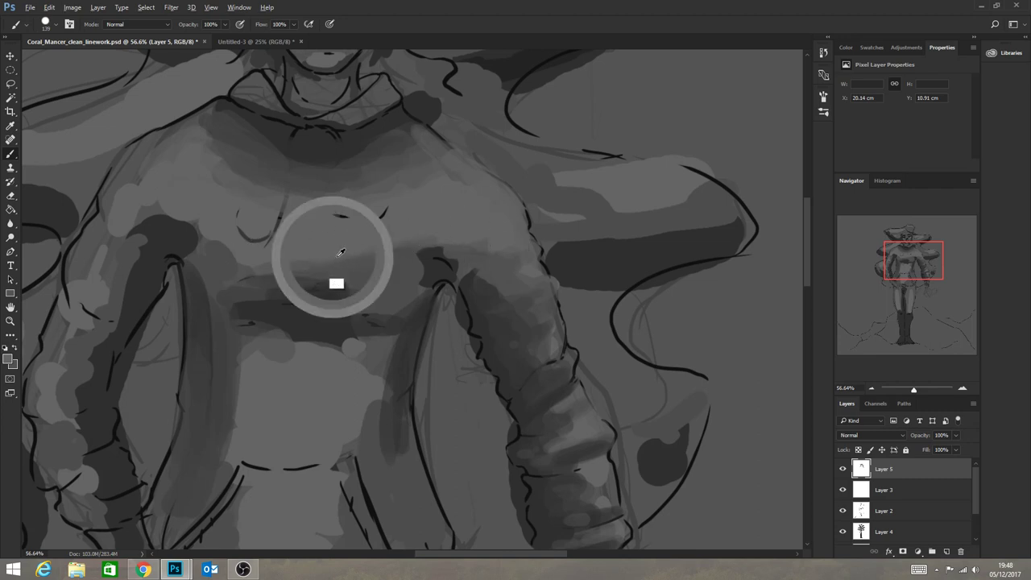
mouse_move(317, 261)
mouse_down()
mouse_move(233, 259)
mouse_move(285, 276)
mouse_move(178, 230)
mouse_move(256, 266)
mouse_move(168, 214)
mouse_move(229, 249)
mouse_move(172, 215)
mouse_move(117, 230)
mouse_up()
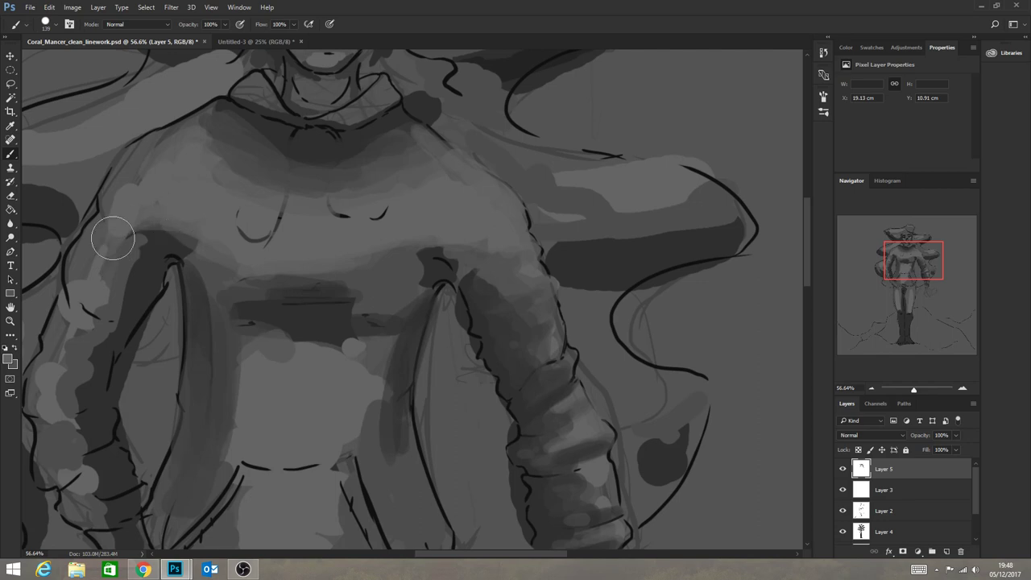
alt+click(158, 224)
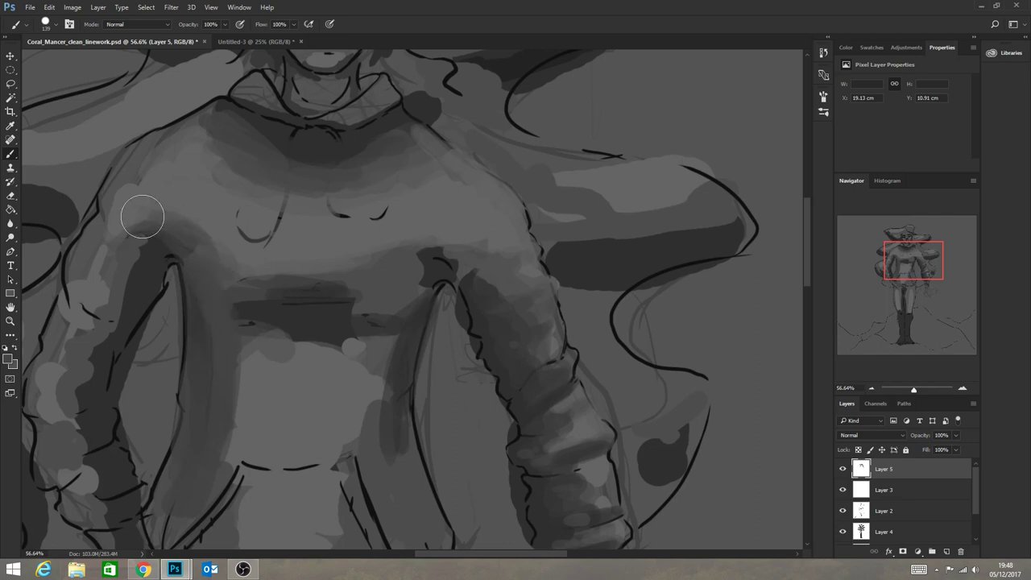
alt+click(173, 214)
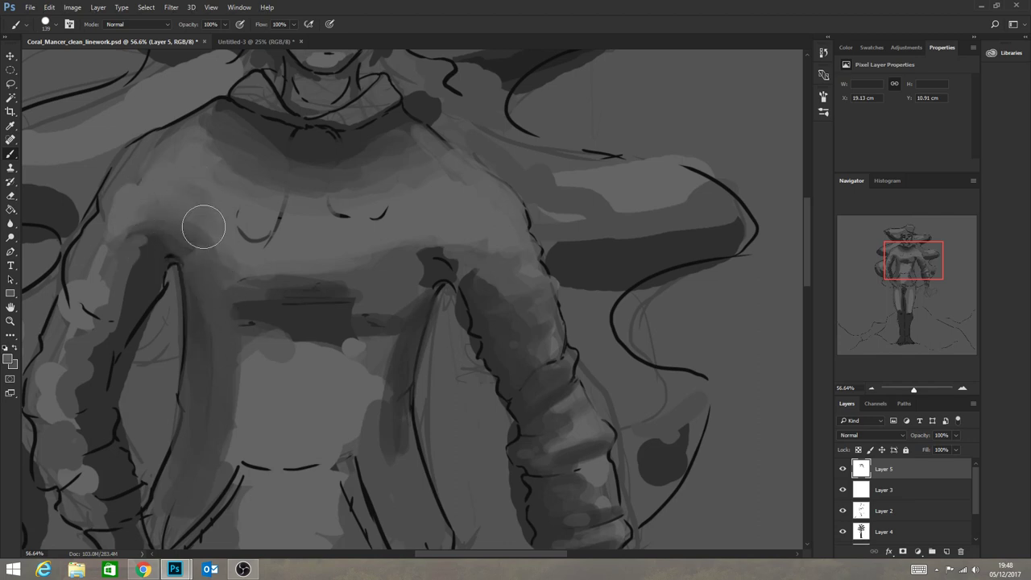
Blend the dark shadow at the character's left armpit into the chest and upper sleeve, resampling nearby greys.
alt+click(416, 244)
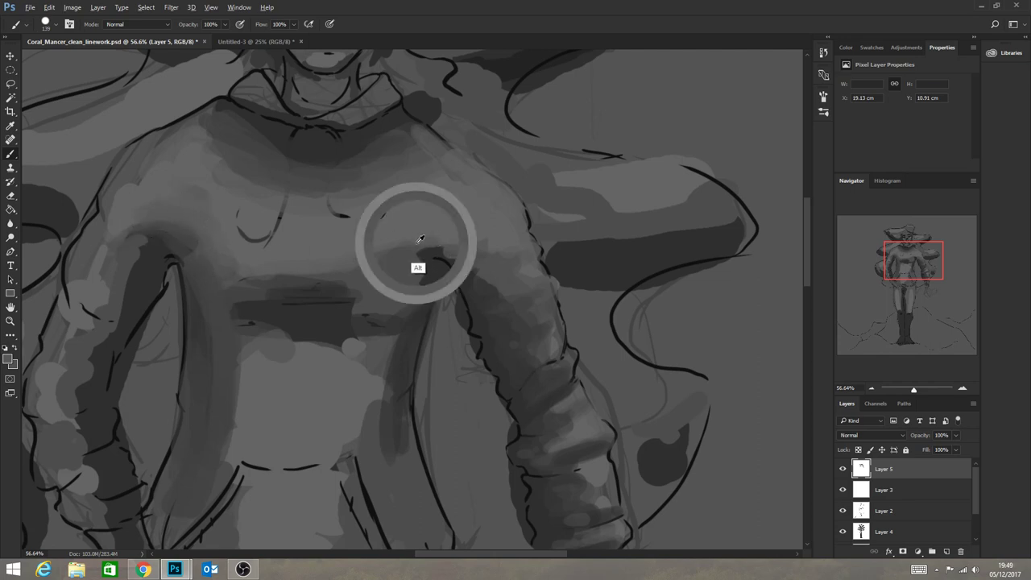
drag(403, 257, 434, 232)
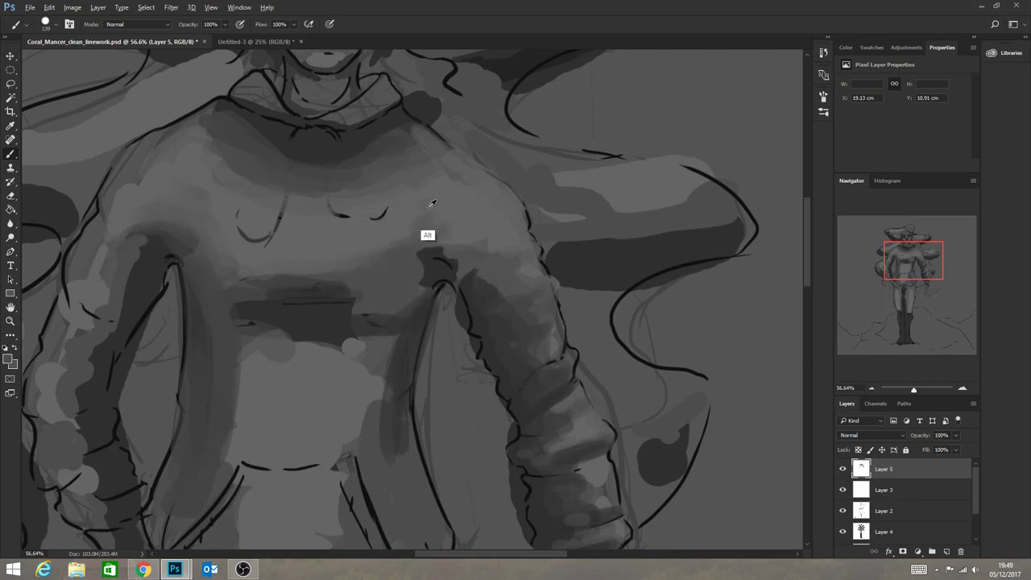
alt+click(430, 206)
mouse_move(410, 252)
mouse_down()
mouse_move(439, 250)
mouse_move(423, 279)
mouse_move(471, 261)
mouse_move(407, 288)
mouse_move(481, 300)
mouse_move(469, 271)
mouse_move(493, 277)
mouse_move(468, 265)
mouse_move(502, 295)
mouse_move(493, 259)
mouse_move(516, 306)
mouse_up()
alt+click(435, 251)
alt+click(505, 288)
Smooth the shadow band under the chest from armpit to armpit, grading it from dark into mid-tone with sampled greys.
alt+click(403, 301)
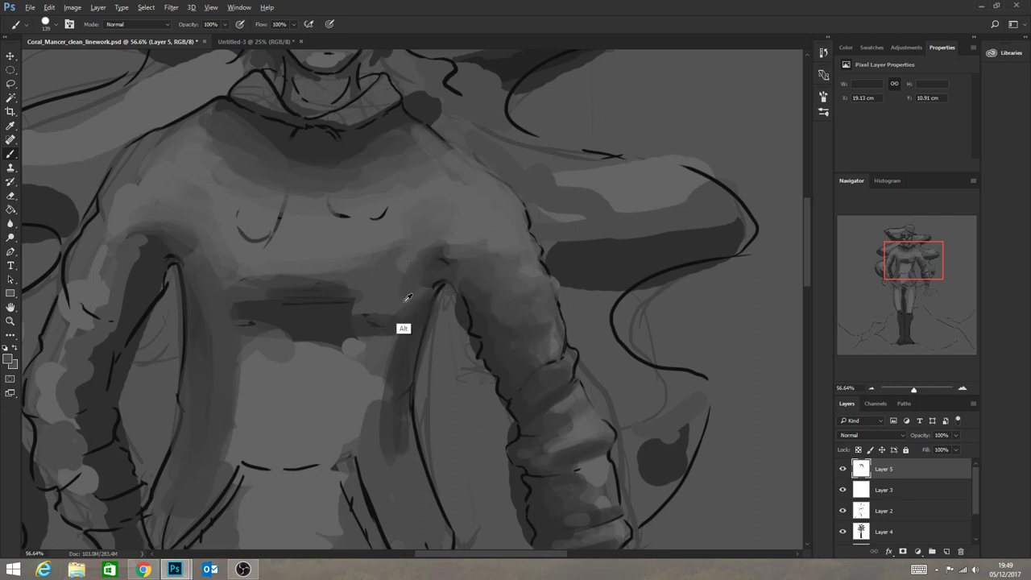
mouse_move(375, 319)
mouse_down()
mouse_move(423, 285)
mouse_move(380, 304)
mouse_move(419, 282)
mouse_move(322, 301)
mouse_move(321, 311)
mouse_move(220, 285)
mouse_move(250, 298)
mouse_up()
alt+click(349, 285)
mouse_move(343, 292)
mouse_down()
mouse_move(305, 294)
mouse_move(397, 276)
mouse_move(330, 297)
mouse_move(439, 250)
mouse_move(273, 294)
mouse_move(311, 292)
mouse_move(204, 283)
mouse_move(222, 279)
mouse_move(195, 268)
mouse_up()
alt+click(389, 266)
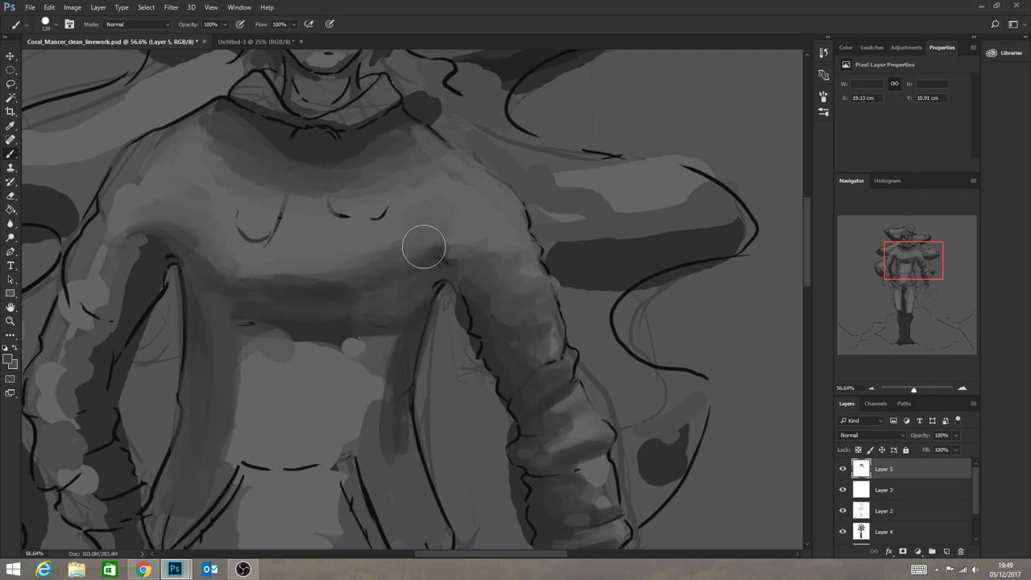
mouse_move(479, 274)
mouse_down()
mouse_move(374, 271)
mouse_move(404, 263)
mouse_move(229, 282)
mouse_move(355, 274)
mouse_move(212, 267)
mouse_move(228, 271)
mouse_move(182, 248)
mouse_move(225, 267)
mouse_move(139, 246)
mouse_move(315, 303)
mouse_move(206, 252)
mouse_move(308, 280)
mouse_move(248, 271)
mouse_up()
alt+click(242, 297)
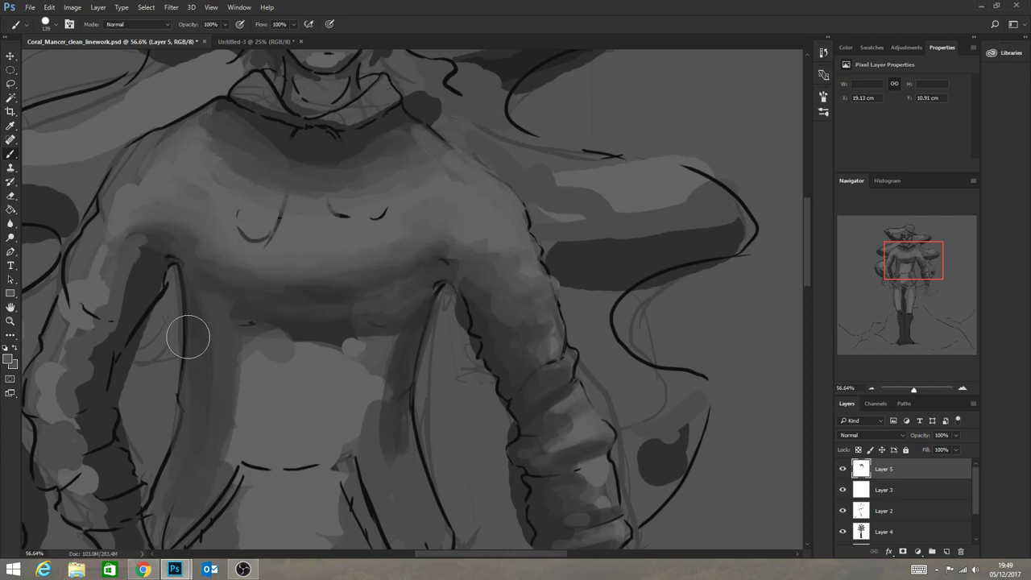
Blend the light patch on the belly above the front pocket into the surrounding mid-tones of the hoodie.
click(14, 322)
drag(413, 382, 331, 363)
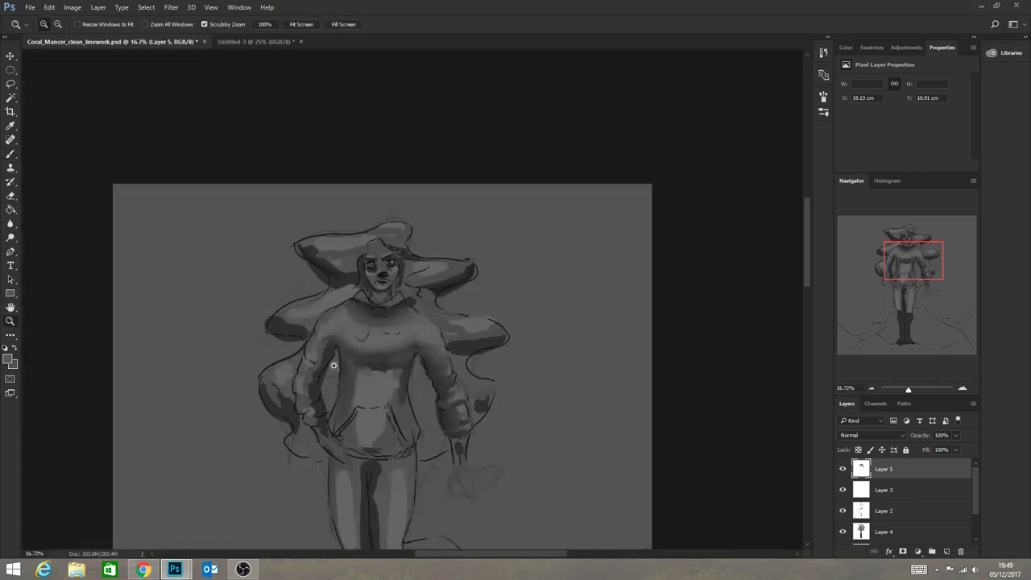
drag(407, 426, 365, 416)
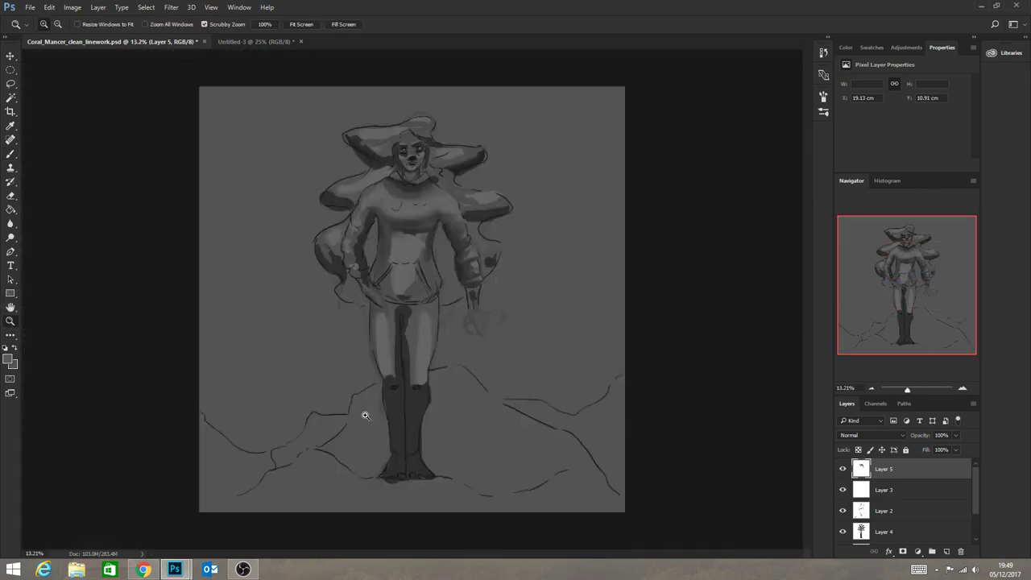
drag(417, 219, 458, 265)
drag(380, 278, 290, 287)
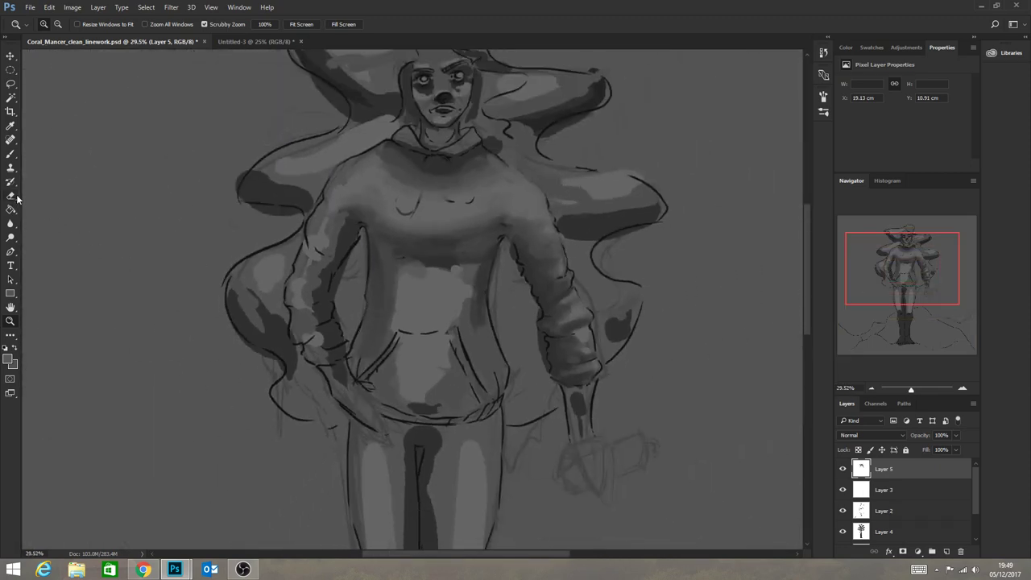
click(11, 153)
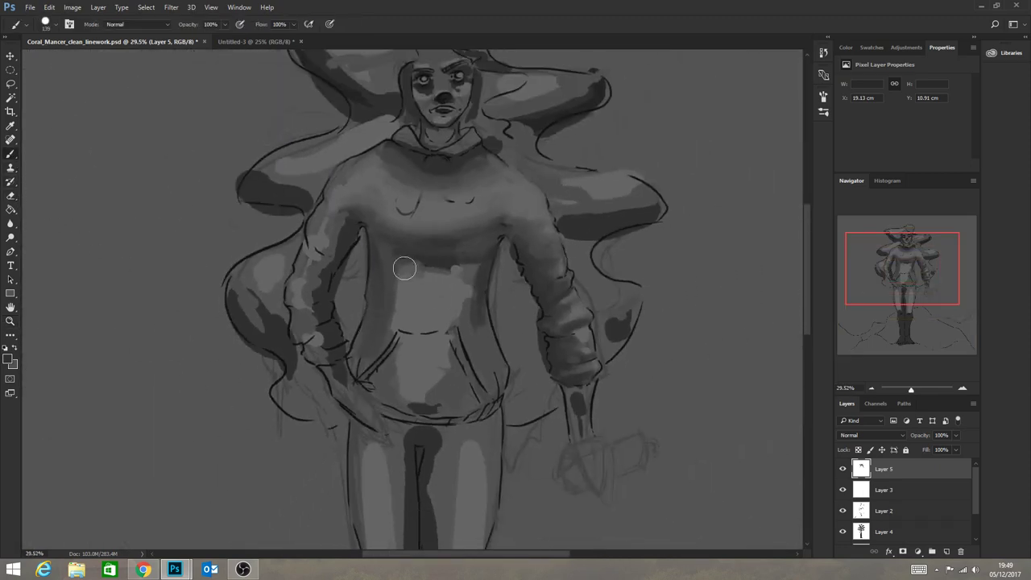
alt+click(433, 266)
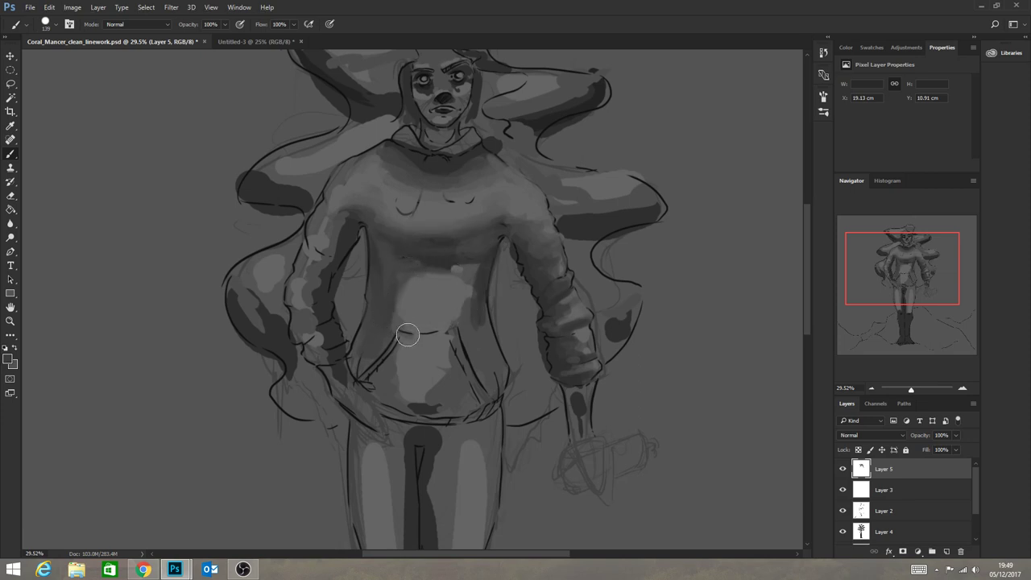
mouse_move(469, 314)
mouse_down()
mouse_move(454, 302)
mouse_move(463, 276)
mouse_move(423, 286)
mouse_move(431, 273)
mouse_move(400, 329)
mouse_move(406, 292)
mouse_up()
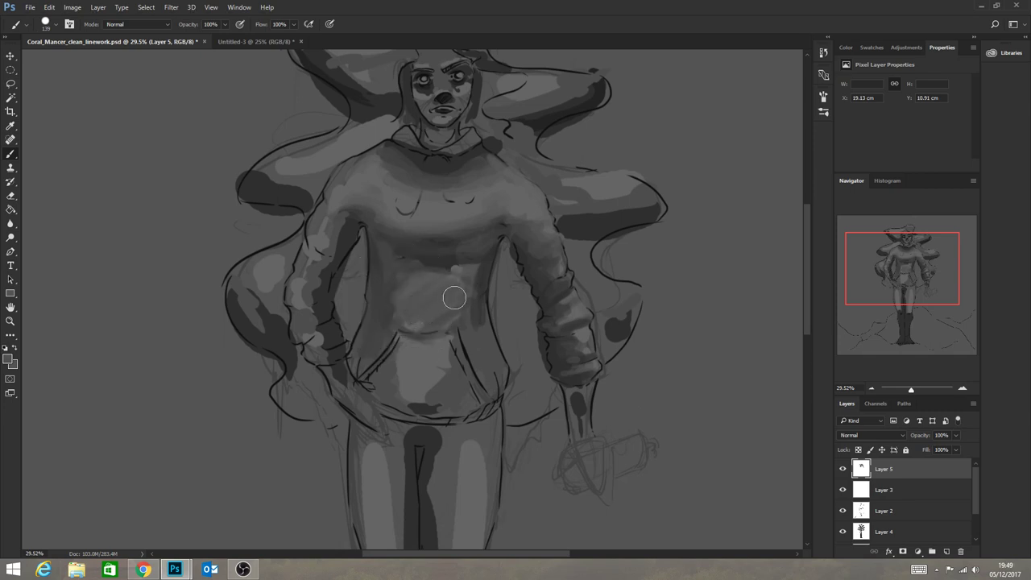
mouse_move(410, 323)
mouse_down()
mouse_move(437, 324)
mouse_move(399, 293)
mouse_move(409, 279)
mouse_move(394, 273)
mouse_move(385, 312)
mouse_move(475, 302)
mouse_move(457, 276)
mouse_move(474, 268)
mouse_move(467, 312)
mouse_move(477, 289)
mouse_move(405, 272)
mouse_move(451, 263)
mouse_move(416, 260)
mouse_move(463, 269)
mouse_move(391, 258)
mouse_move(461, 268)
mouse_move(445, 266)
mouse_move(495, 251)
mouse_move(419, 275)
mouse_move(447, 317)
mouse_move(482, 308)
mouse_move(486, 334)
mouse_up()
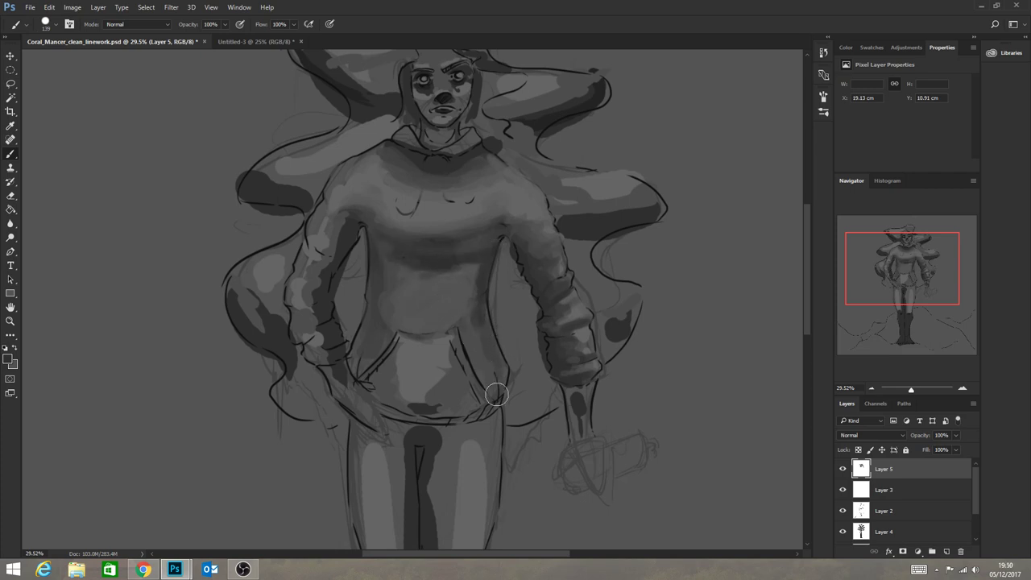
Shade the hoodie's lower hem and blend the tones across the front pocket using greys sampled from the pocket and belly.
mouse_move(497, 394)
mouse_down()
mouse_move(488, 389)
mouse_move(498, 386)
mouse_up()
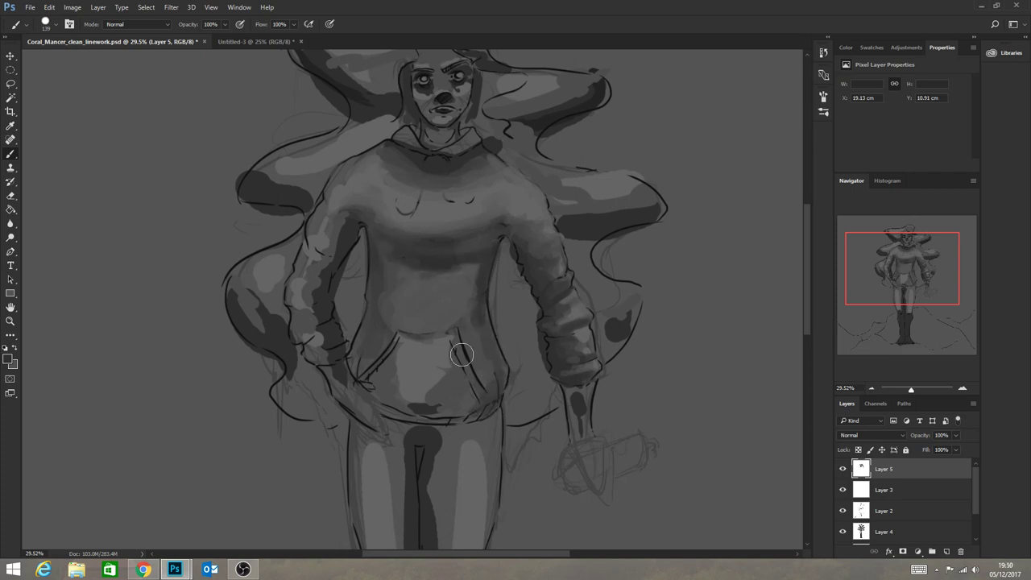
alt+click(442, 358)
drag(471, 338, 495, 372)
alt+click(426, 292)
mouse_move(471, 332)
mouse_down()
mouse_move(493, 381)
mouse_move(445, 409)
mouse_move(394, 386)
mouse_move(367, 389)
mouse_move(368, 370)
mouse_move(381, 384)
mouse_up()
mouse_move(453, 365)
mouse_down()
mouse_move(426, 377)
mouse_move(446, 361)
mouse_move(439, 385)
mouse_move(462, 400)
mouse_move(388, 372)
mouse_up()
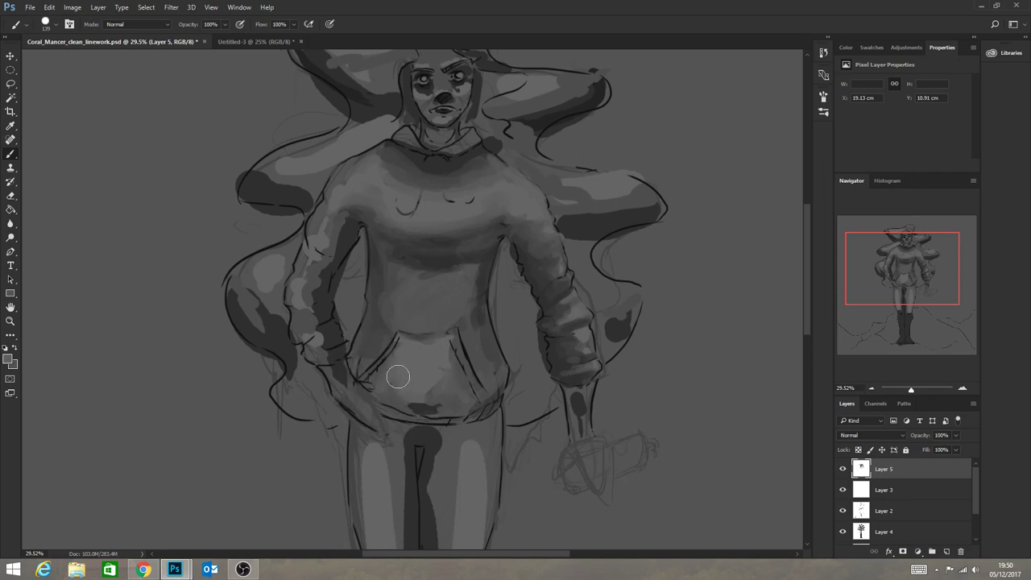
Sample a lighter grey from the Untitled-3 swatches and add highlights to the hoodie's chest, shoulders, pocket and left sleeve.
alt+click(398, 388)
click(240, 42)
alt+click(277, 210)
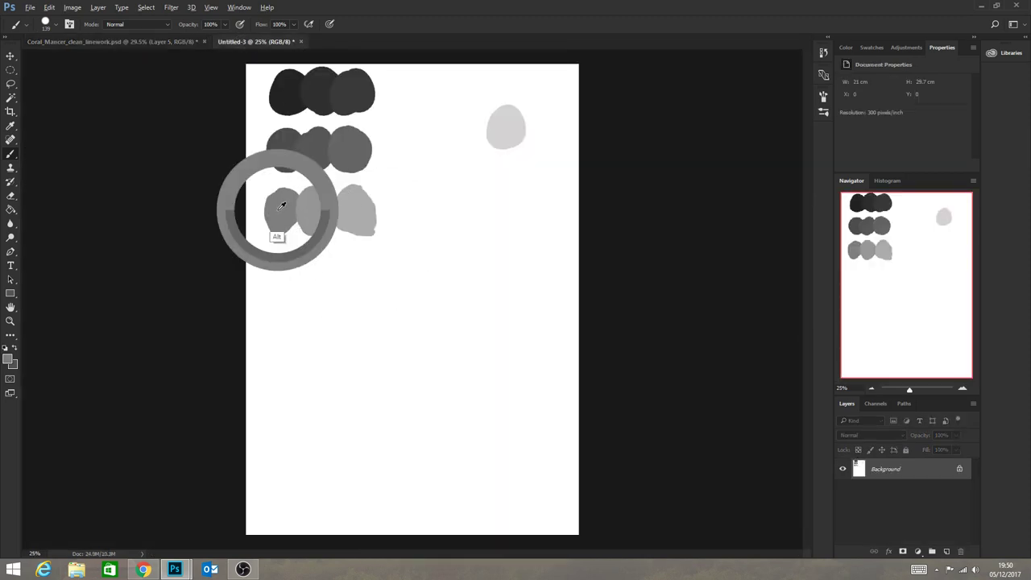
click(161, 42)
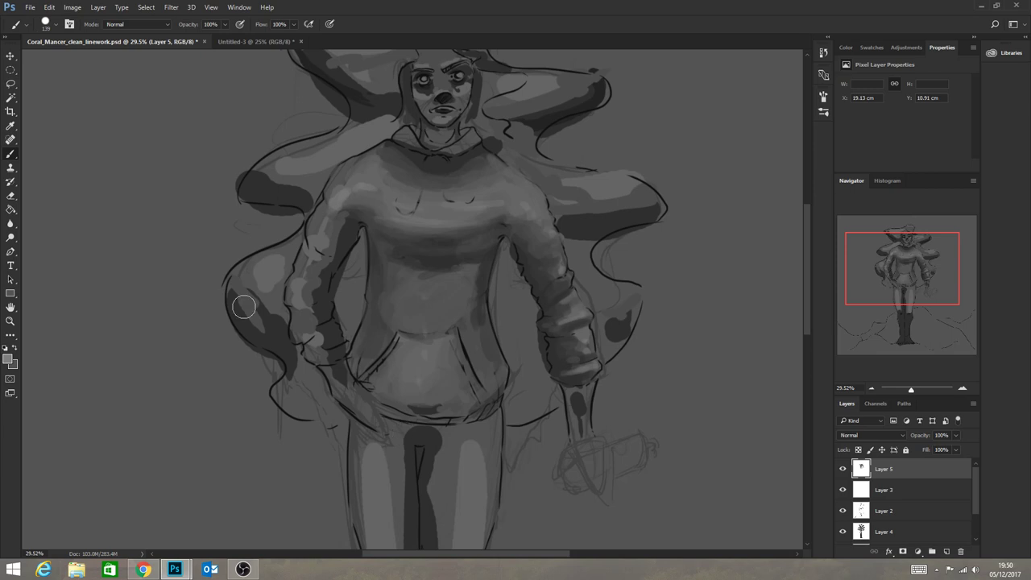
Examine the shading on the whole figure, and inspect the torso, legs, head and collar up close.
click(9, 322)
drag(520, 393, 513, 345)
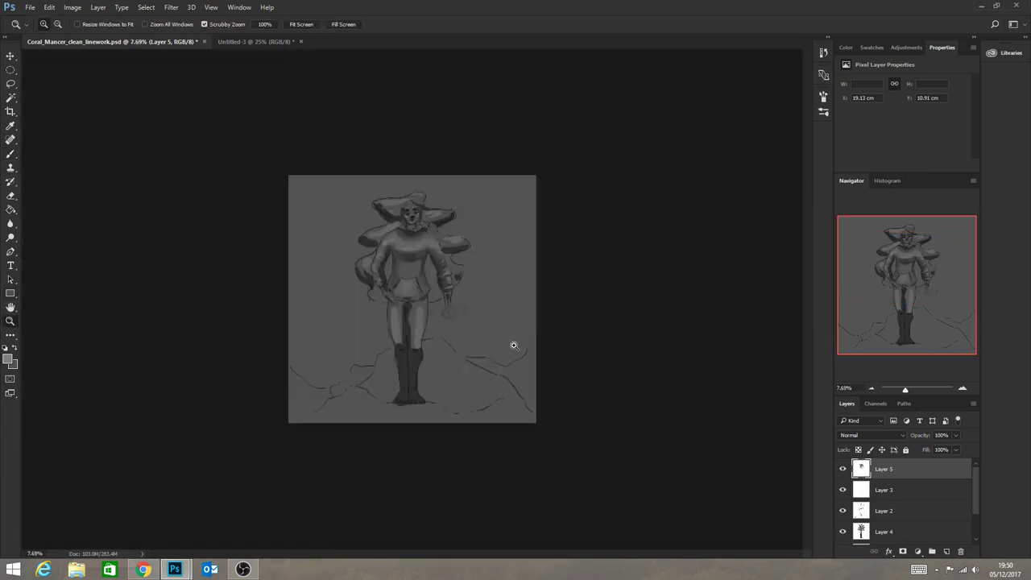
drag(451, 305, 472, 329)
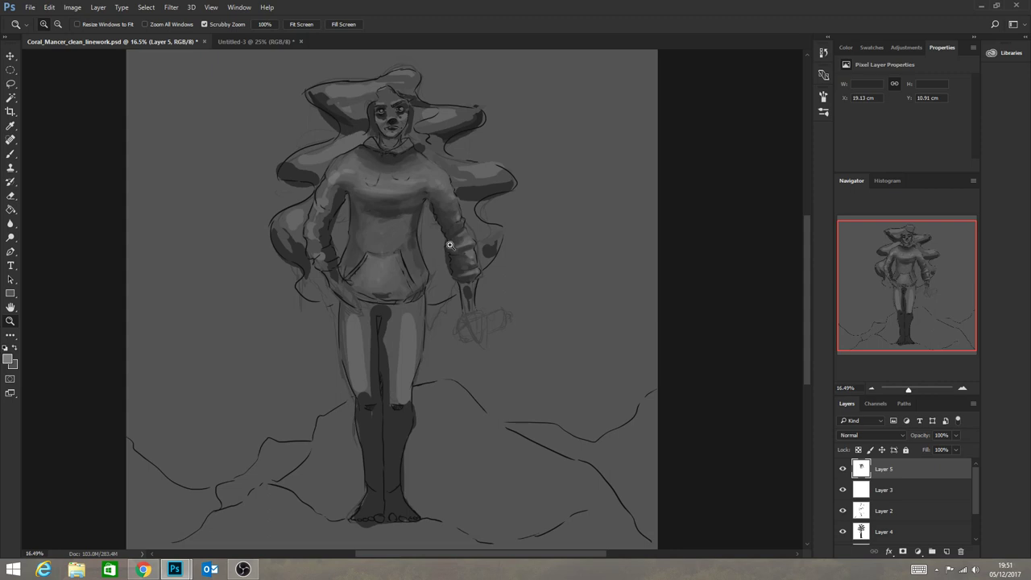
drag(397, 218, 382, 280)
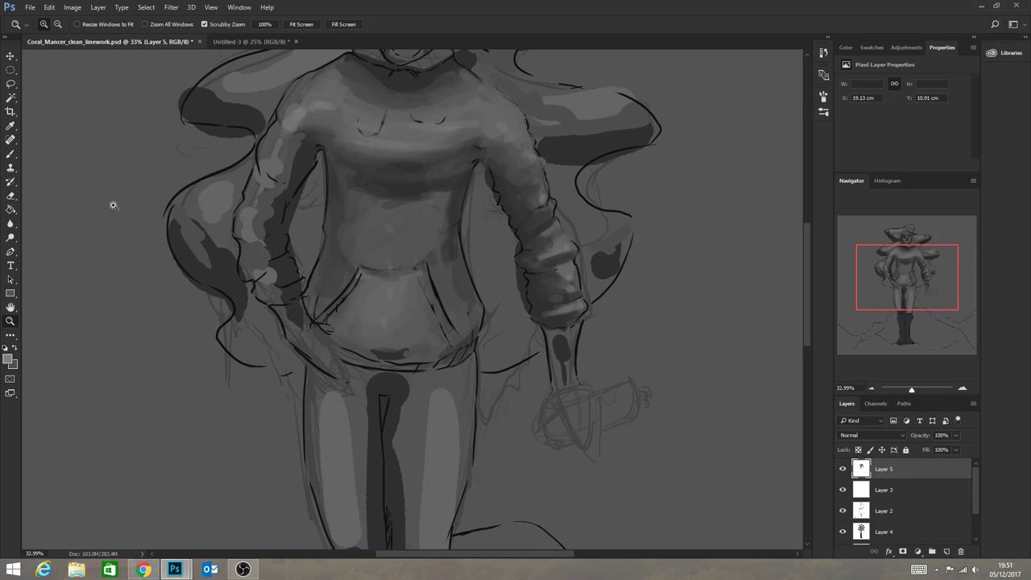
drag(175, 343, 96, 339)
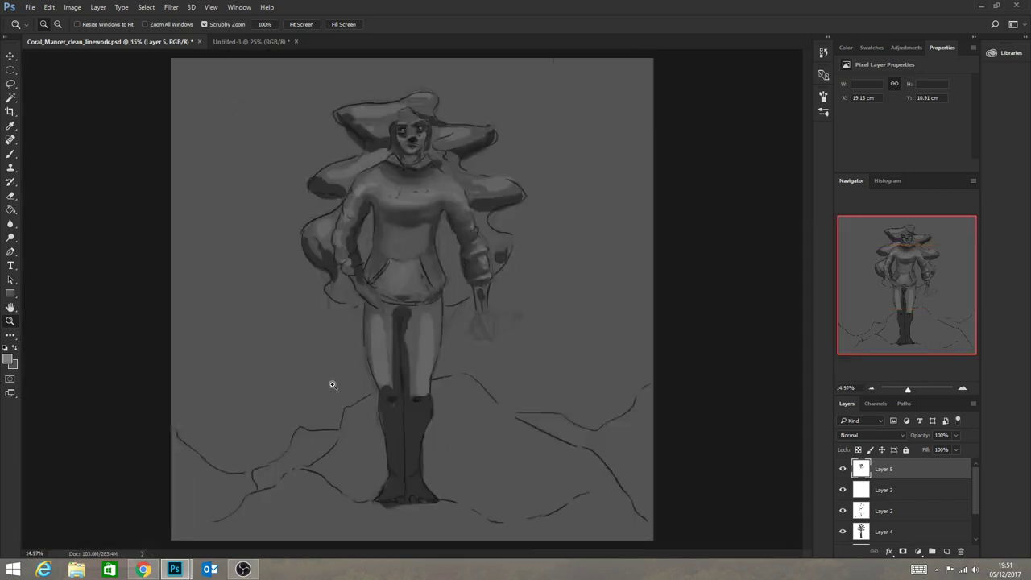
drag(472, 388, 445, 365)
drag(422, 320, 474, 339)
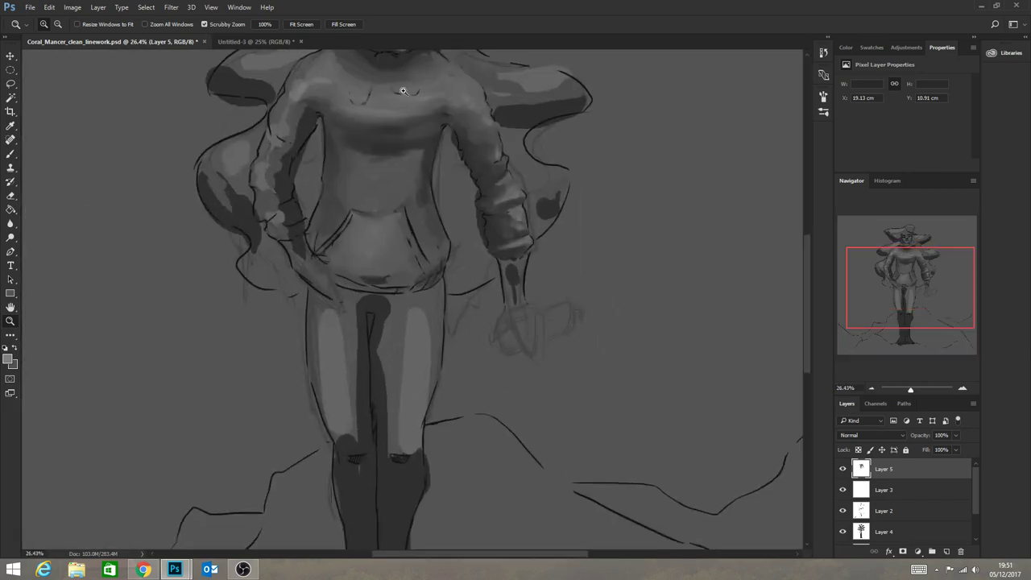
drag(647, 219, 439, 240)
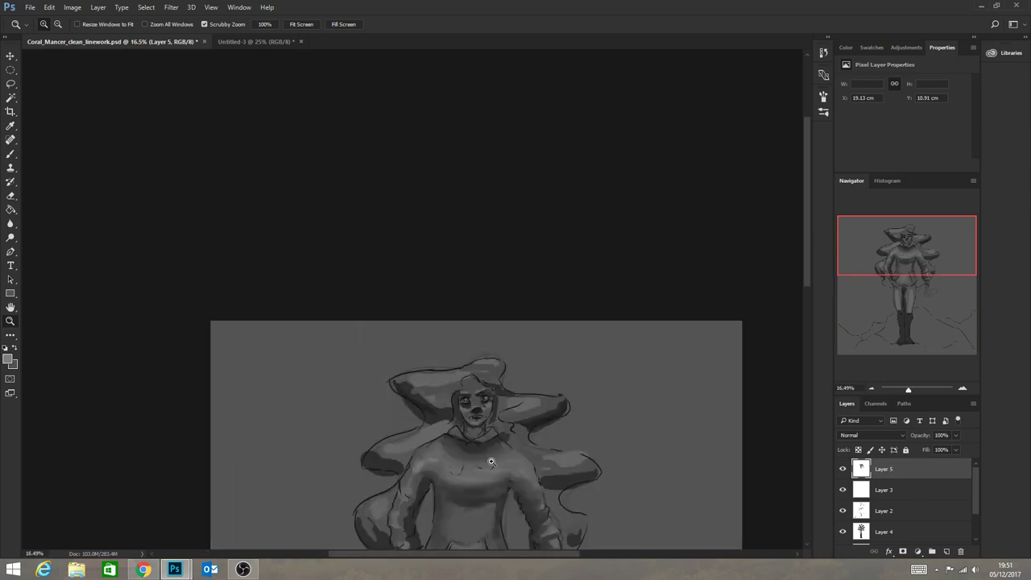
scroll(495, 461, up, 4)
scroll(503, 461, down, 5)
scroll(515, 461, up, 5)
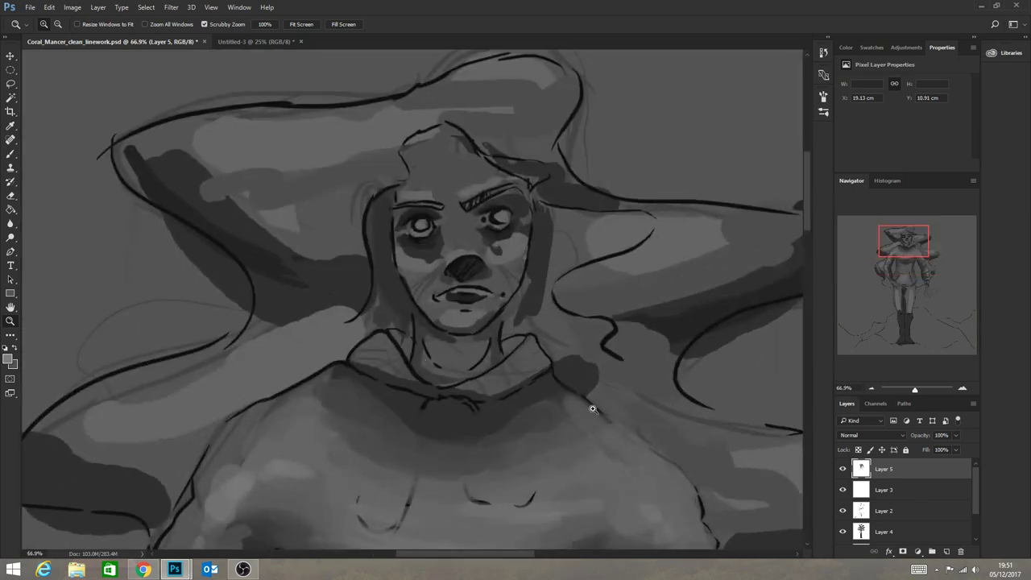
click(10, 153)
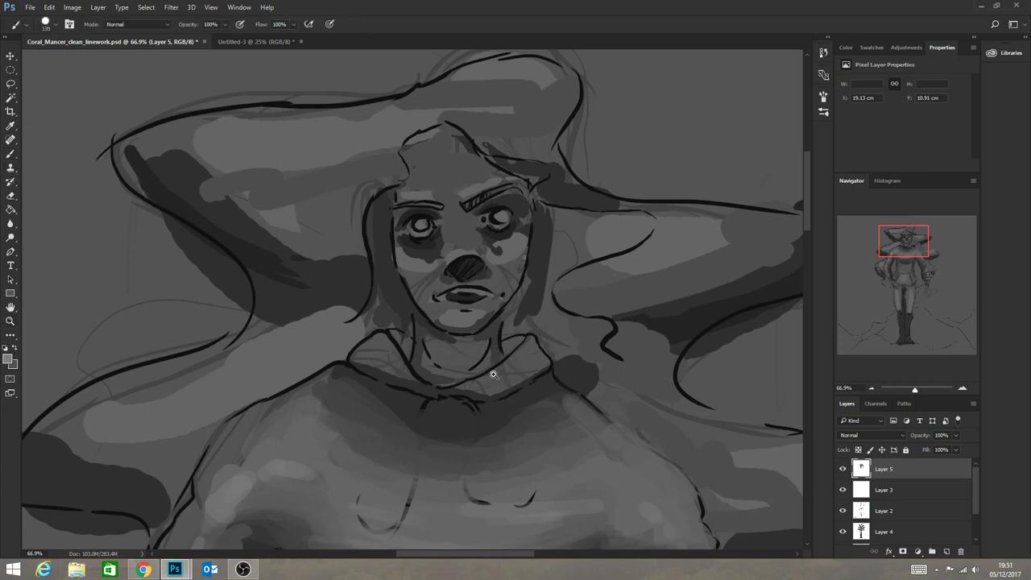
Paint the hoodie's collar with dark greys sampled from the shadow around the neckline.
scroll(526, 396, up, 1)
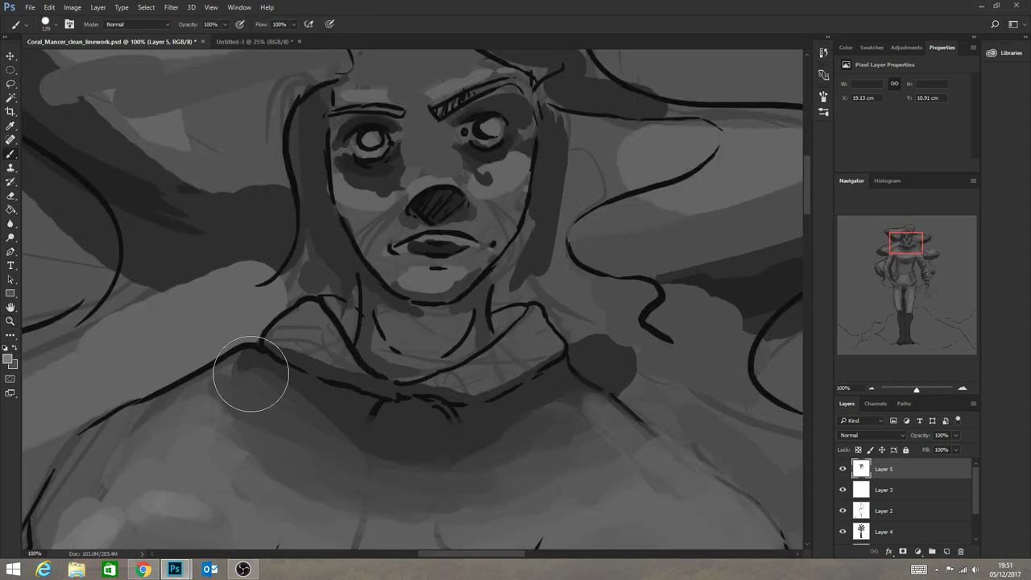
click(11, 321)
scroll(498, 409, down, 2)
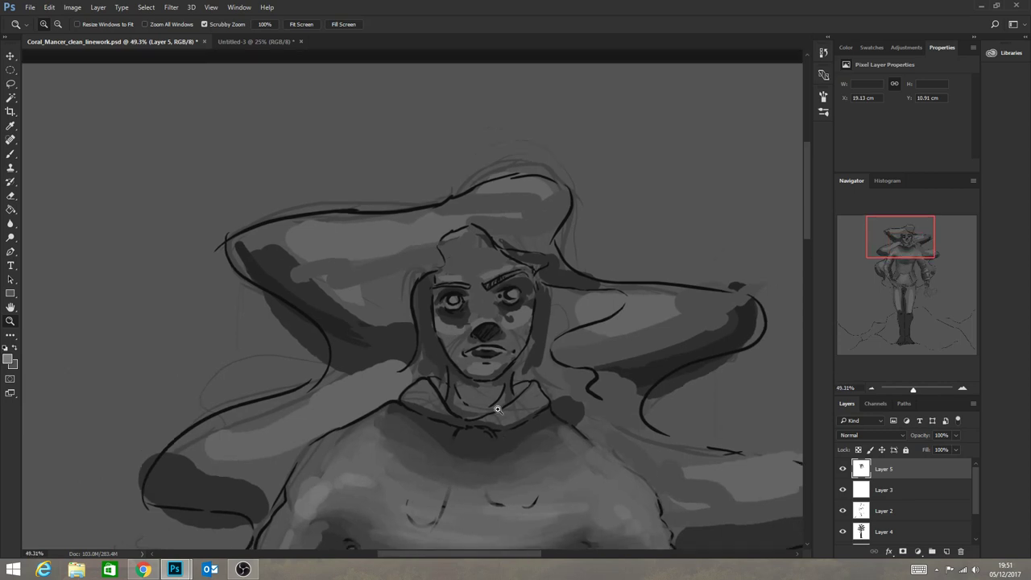
click(12, 154)
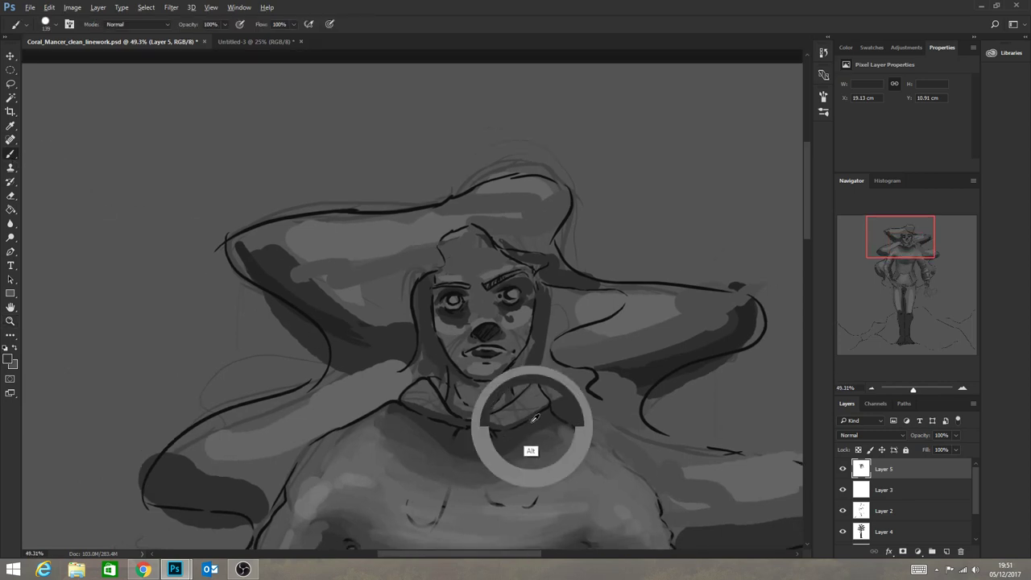
mouse_move(499, 427)
mouse_down()
mouse_move(531, 393)
mouse_move(471, 423)
mouse_move(532, 392)
mouse_move(509, 402)
mouse_up()
mouse_move(414, 387)
mouse_down()
mouse_move(448, 419)
mouse_move(440, 402)
mouse_up()
alt+click(459, 424)
drag(527, 398, 475, 422)
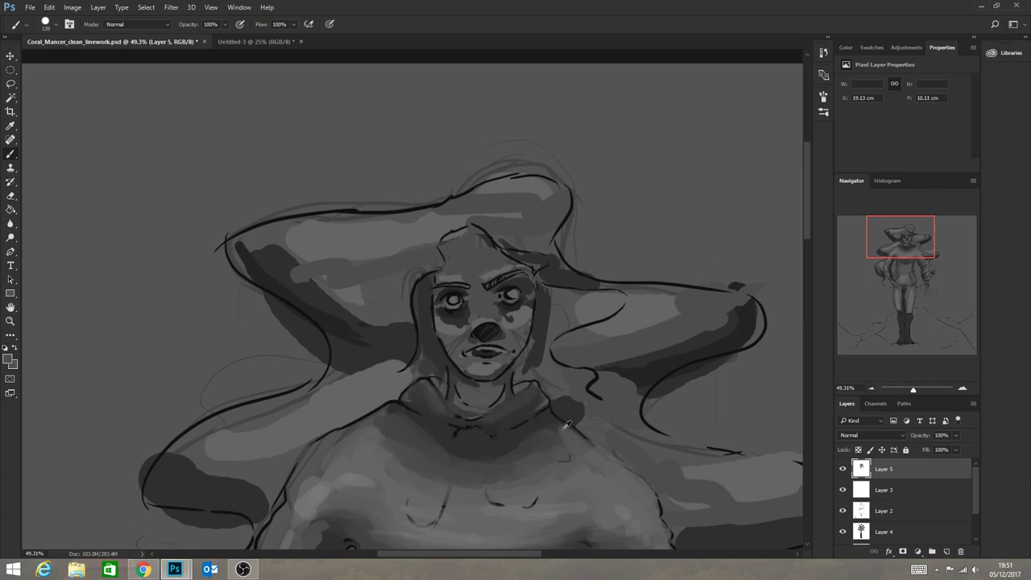
Sample a lighter grey from the chest and blend mid-tone highlights along both folds of the collar.
alt+click(556, 475)
mouse_move(532, 389)
mouse_down()
mouse_move(484, 428)
mouse_move(500, 415)
mouse_up()
drag(429, 386, 492, 430)
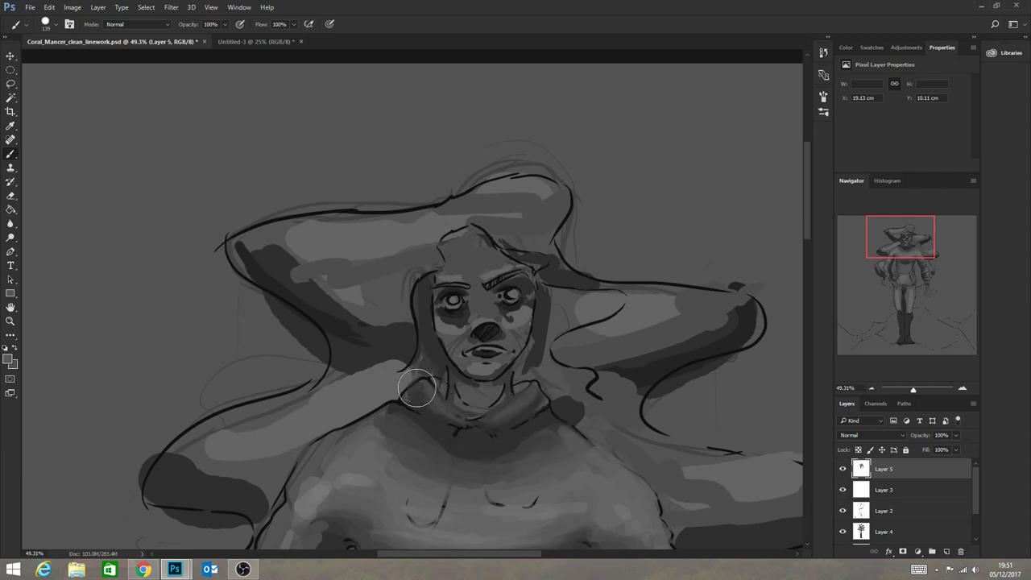
mouse_move(429, 388)
mouse_down()
mouse_move(414, 392)
mouse_move(437, 411)
mouse_up()
drag(526, 403, 469, 420)
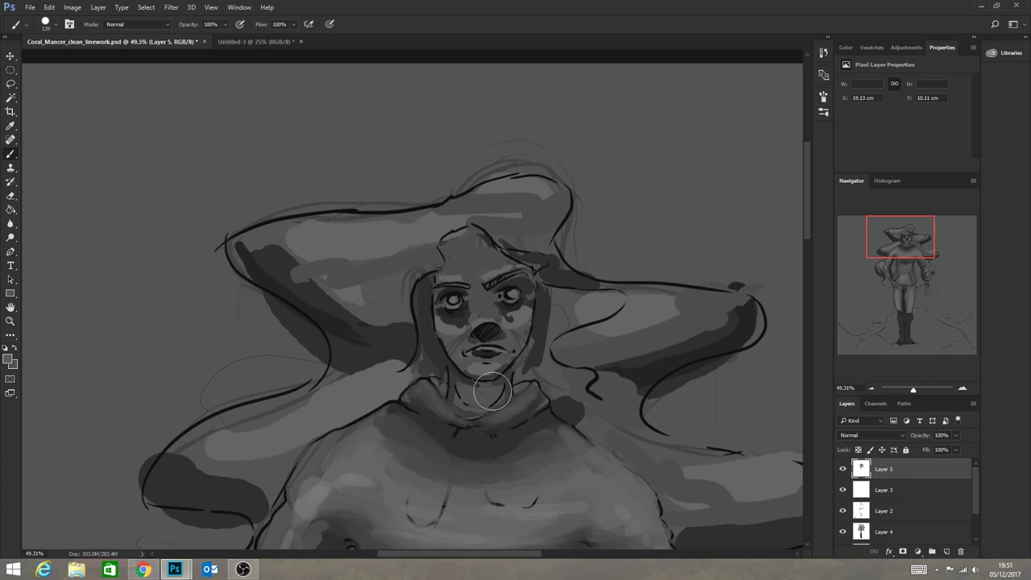
Sample a dark grey from the upper tentacle, reduce the brush to 59 px, and shade the neck, inner collar and jawline.
alt+click(325, 319)
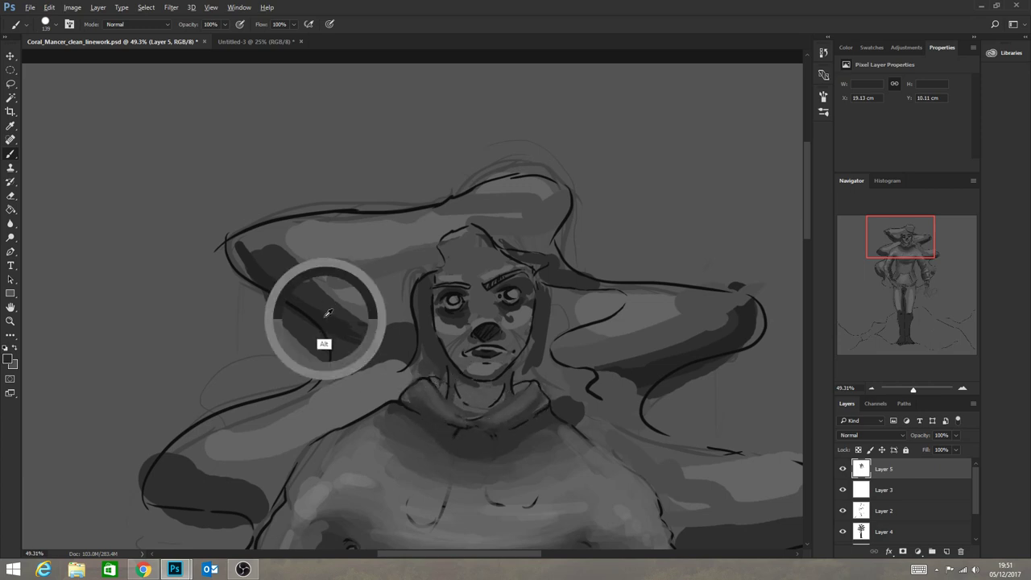
click(55, 25)
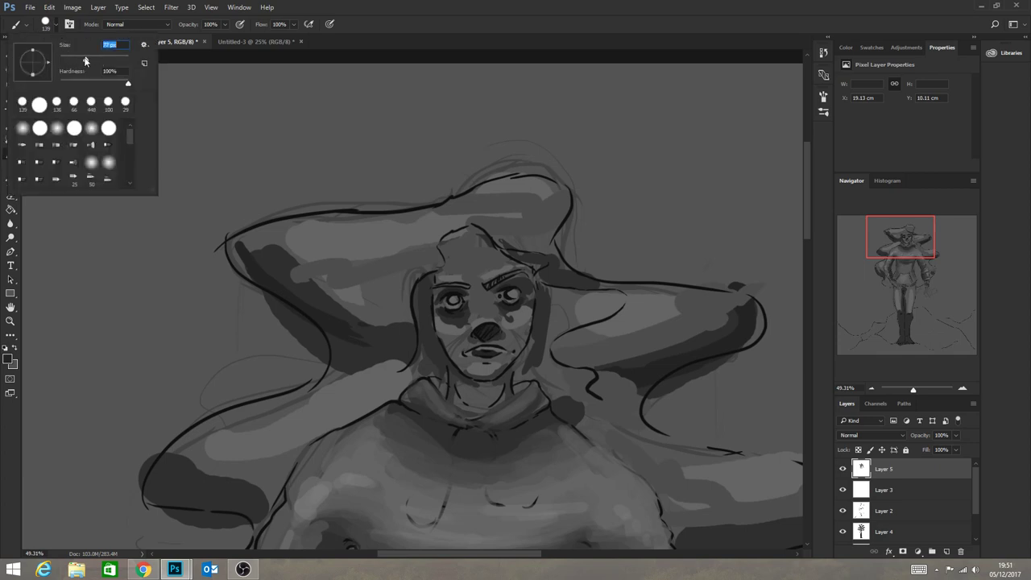
drag(440, 381, 445, 387)
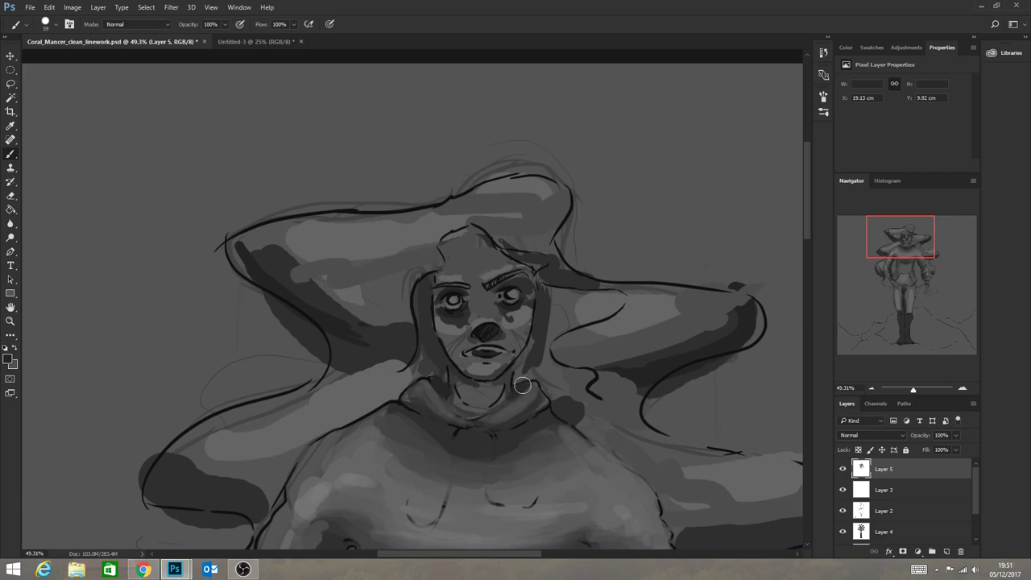
mouse_move(456, 398)
mouse_down()
mouse_move(496, 401)
mouse_move(473, 393)
mouse_up()
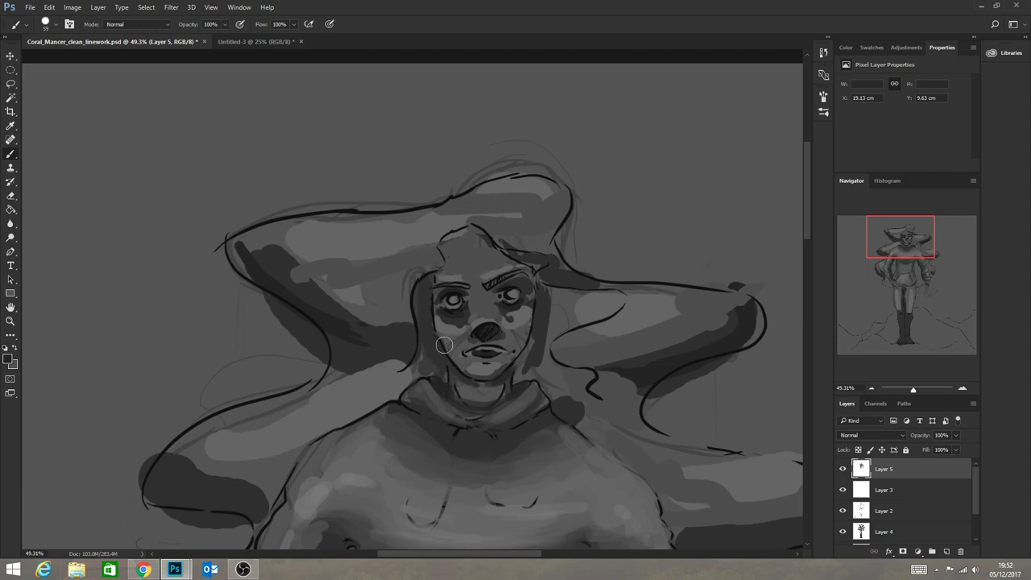
drag(440, 359, 498, 381)
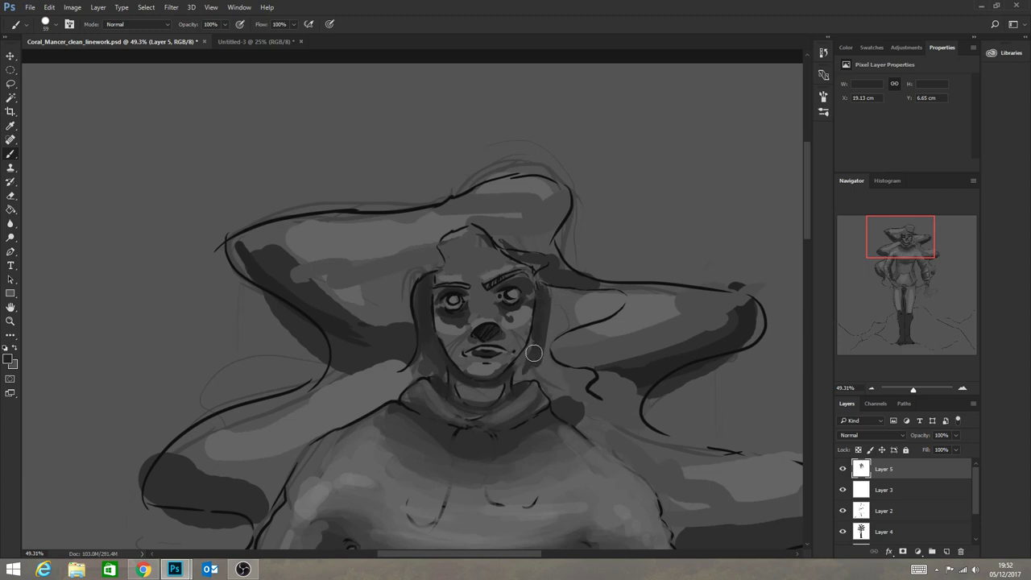
Paint dark shadow down both sides of the head and across the tentacle bases behind the shoulders.
drag(534, 352, 499, 390)
mouse_move(530, 348)
mouse_down()
mouse_move(544, 323)
mouse_move(547, 342)
mouse_move(561, 305)
mouse_move(582, 296)
mouse_move(561, 291)
mouse_move(617, 311)
mouse_move(553, 333)
mouse_move(613, 297)
mouse_move(567, 314)
mouse_move(587, 302)
mouse_move(598, 309)
mouse_move(549, 370)
mouse_move(549, 324)
mouse_move(544, 332)
mouse_move(553, 367)
mouse_move(582, 377)
mouse_move(582, 386)
mouse_move(561, 386)
mouse_move(584, 376)
mouse_move(545, 372)
mouse_move(547, 385)
mouse_move(585, 421)
mouse_move(582, 385)
mouse_move(567, 403)
mouse_move(595, 421)
mouse_up()
mouse_move(417, 374)
mouse_down()
mouse_move(364, 399)
mouse_move(417, 363)
mouse_move(361, 407)
mouse_move(397, 395)
mouse_move(412, 374)
mouse_up()
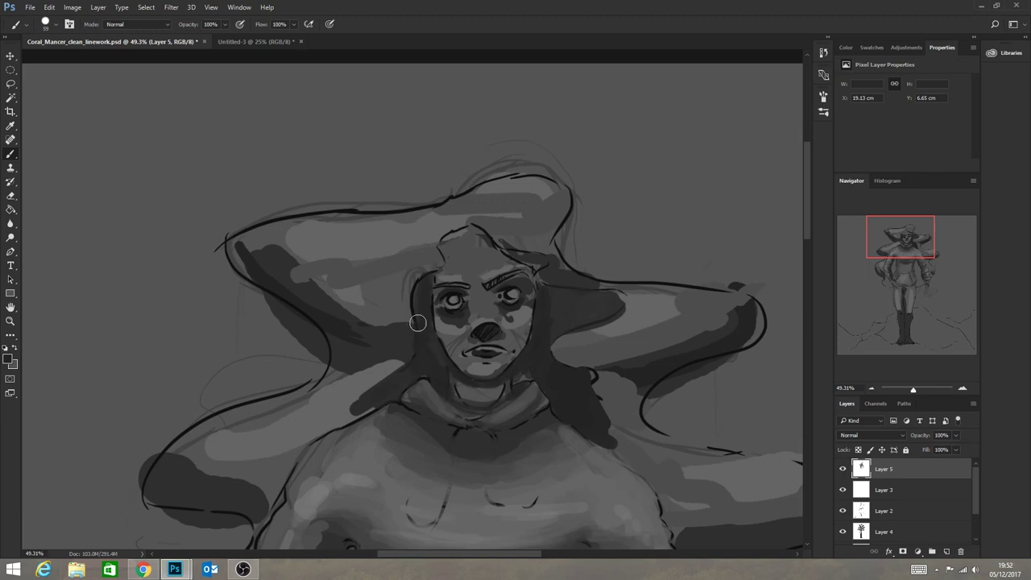
drag(417, 322, 433, 366)
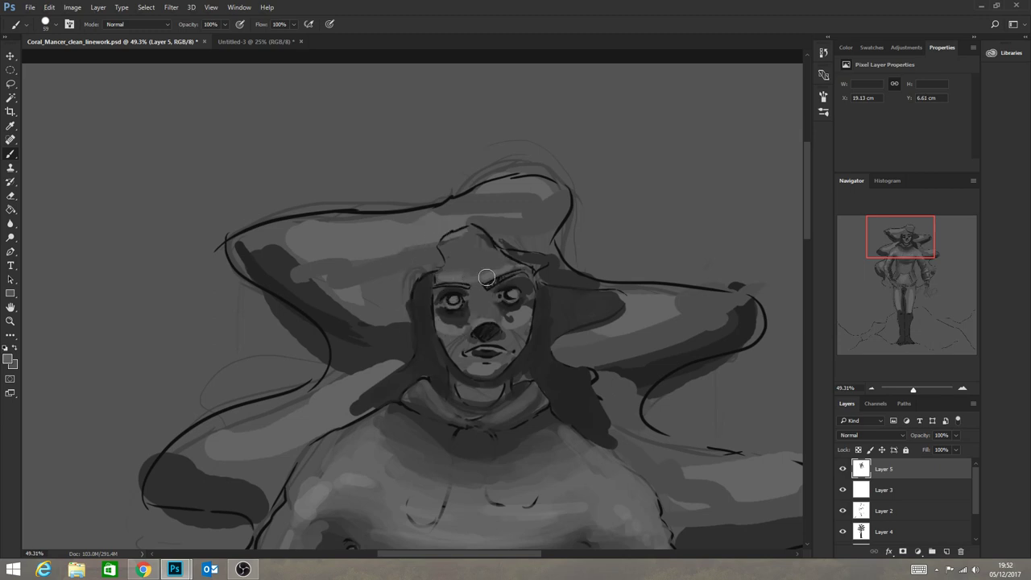
Clean up the raised eyebrow and the forehead above it using greys sampled from the brow.
mouse_move(486, 277)
mouse_down()
mouse_move(467, 291)
mouse_move(515, 271)
mouse_up()
alt+click(492, 283)
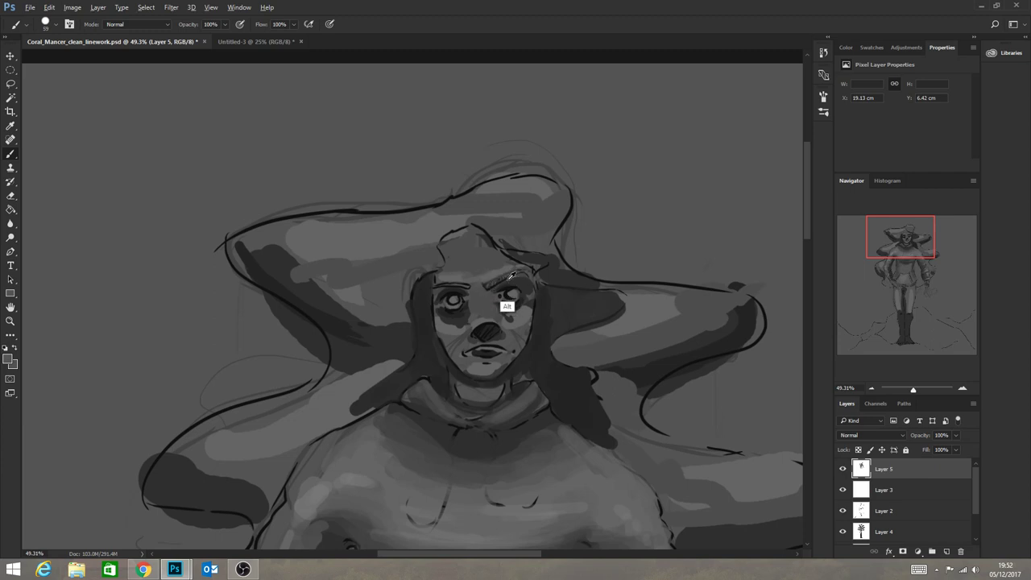
alt+click(497, 281)
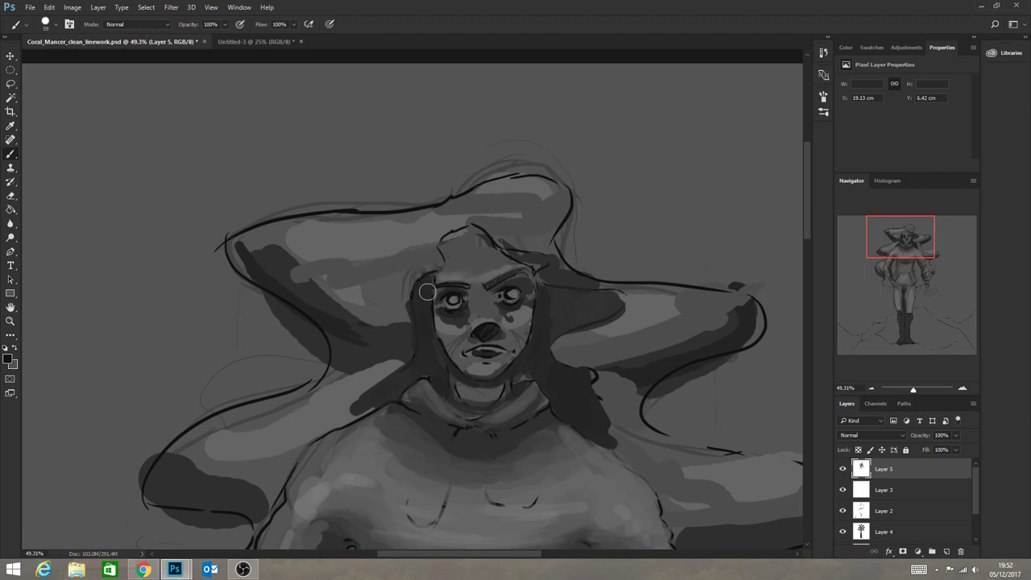
Sample a light grey from the nose and add highlights to the forehead and the bridge of the nose.
click(11, 321)
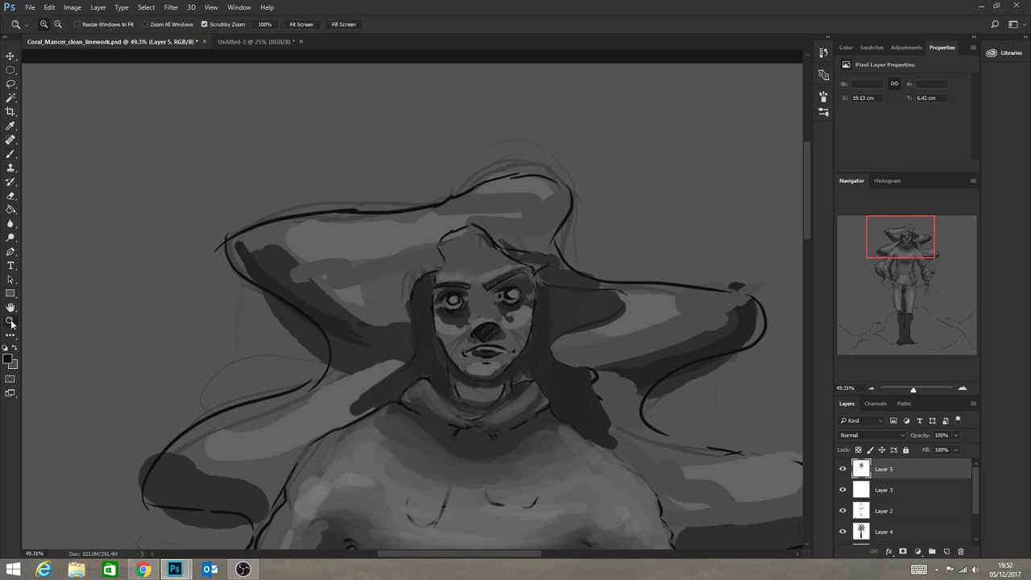
click(512, 402)
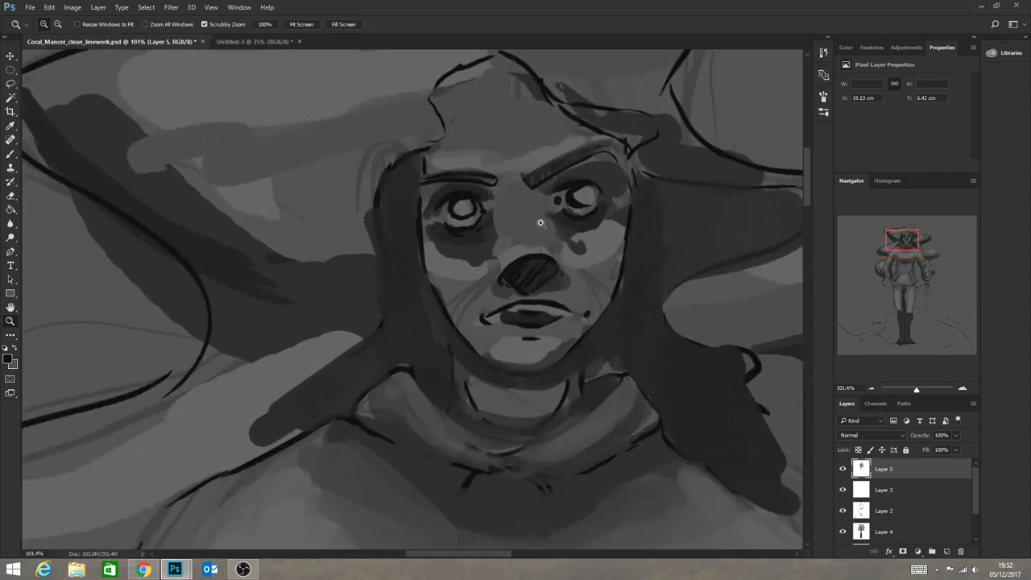
click(11, 153)
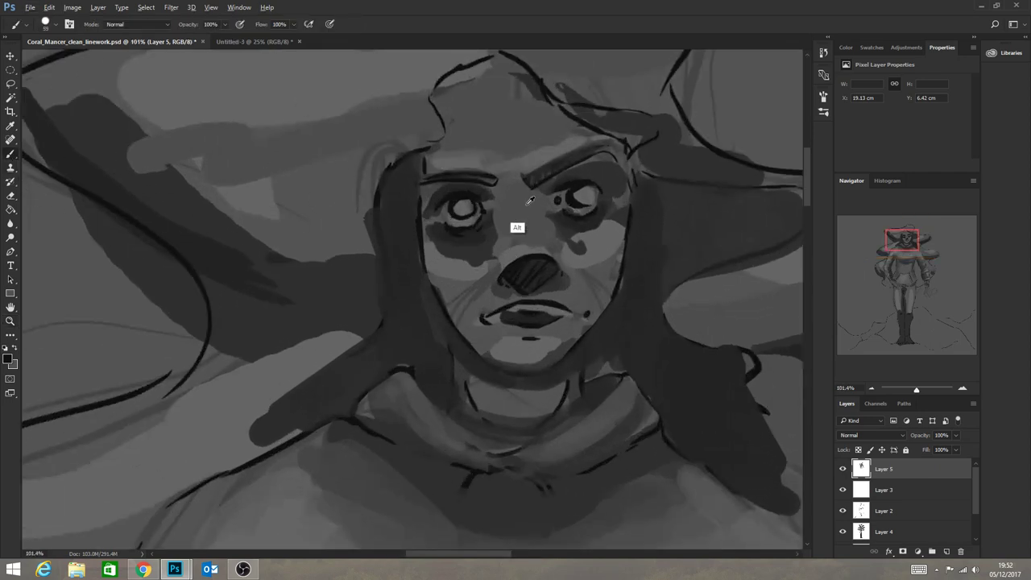
alt+click(519, 253)
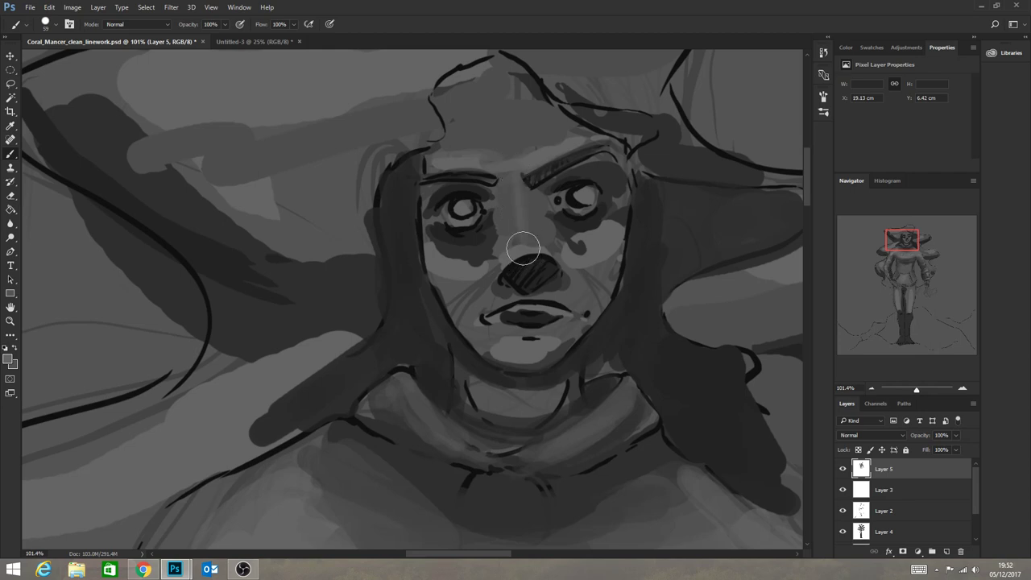
drag(482, 145, 455, 142)
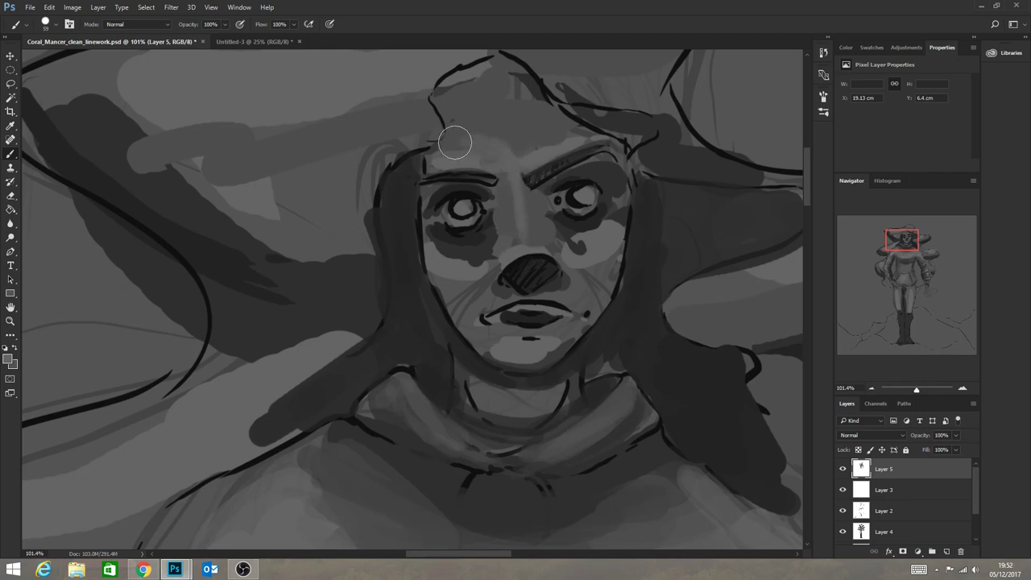
drag(521, 216, 537, 253)
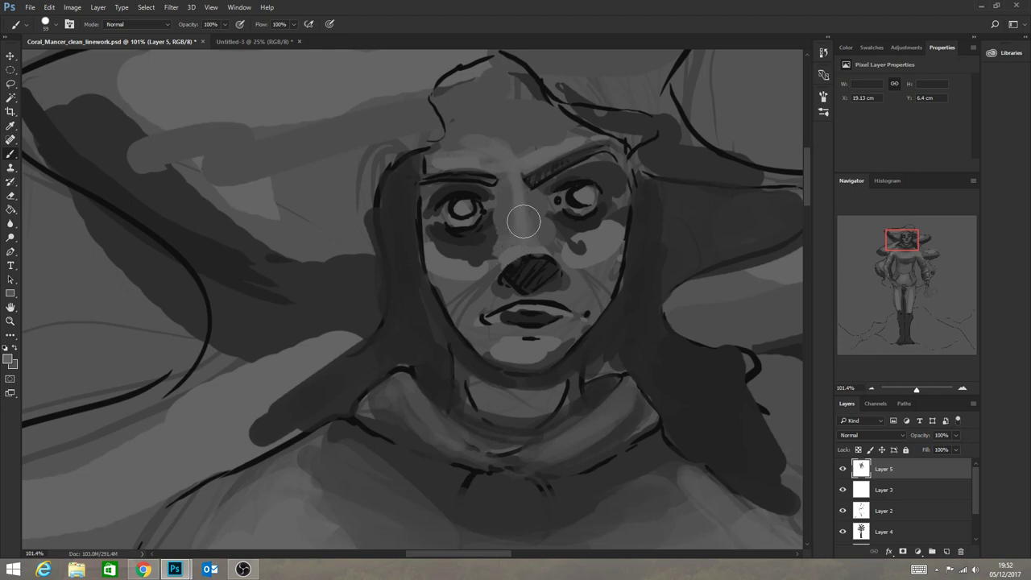
Blend the cheek and under-eye shadow on the face's right-hand side with greys sampled from the cheek.
alt+click(602, 248)
mouse_move(618, 246)
mouse_down()
mouse_move(603, 295)
mouse_move(605, 272)
mouse_move(596, 295)
mouse_move(597, 283)
mouse_up()
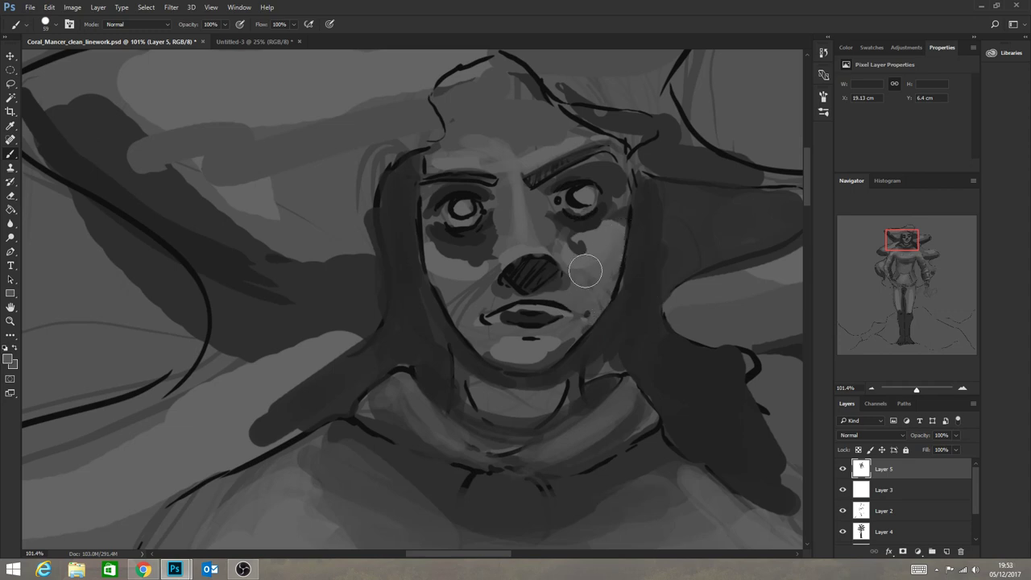
alt+click(599, 244)
mouse_move(586, 240)
mouse_down()
mouse_move(568, 237)
mouse_move(573, 246)
mouse_move(605, 234)
mouse_move(621, 211)
mouse_move(593, 244)
mouse_move(609, 198)
mouse_move(593, 223)
mouse_move(602, 224)
mouse_move(566, 221)
mouse_move(562, 230)
mouse_move(576, 236)
mouse_move(564, 233)
mouse_move(611, 198)
mouse_up()
Soften the shadow under the left-hand eye into the cheek using sampled dark and light greys.
alt+click(484, 236)
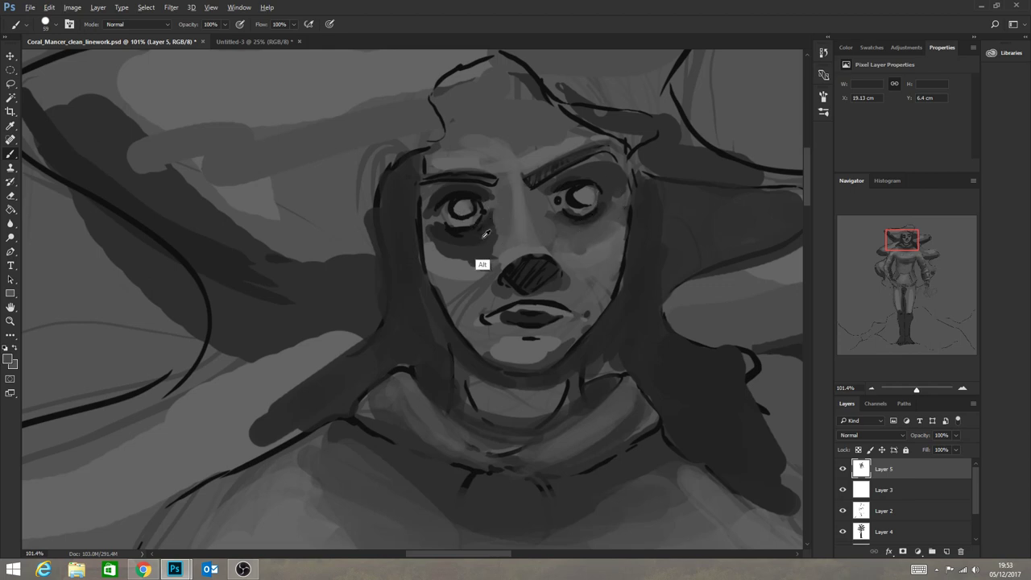
alt+click(484, 235)
alt+click(456, 255)
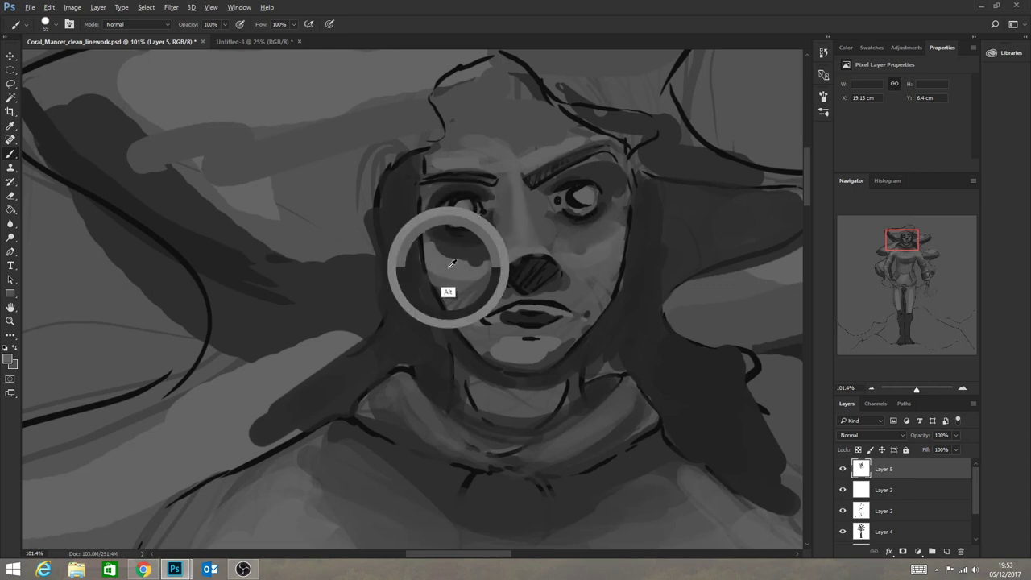
mouse_move(479, 248)
mouse_down()
mouse_move(471, 221)
mouse_move(486, 231)
mouse_move(470, 238)
mouse_up()
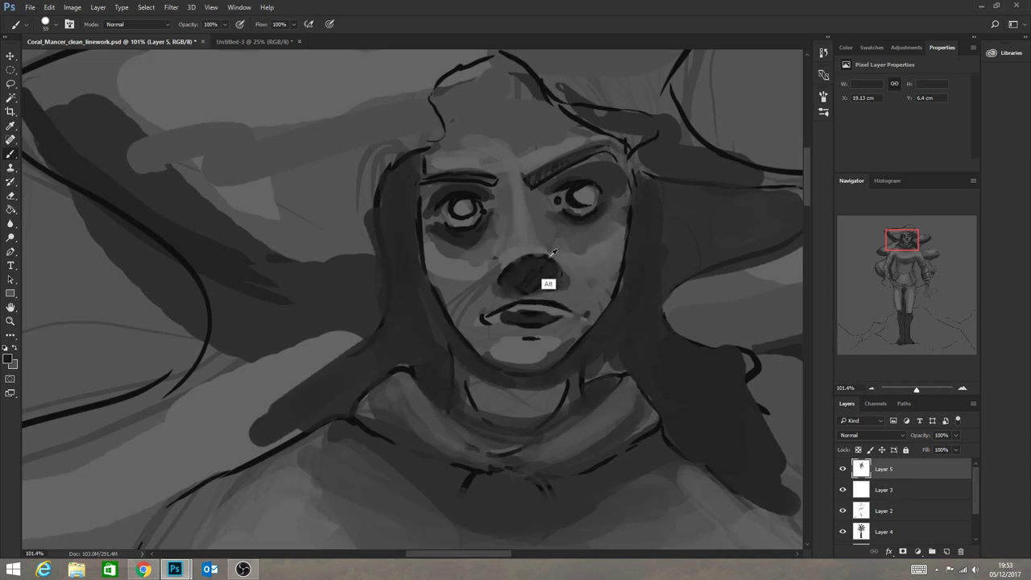
Repaint the hatched nose tip with sampled greys, lightening its top and shading the underside and nostrils.
alt+click(547, 259)
alt+click(523, 262)
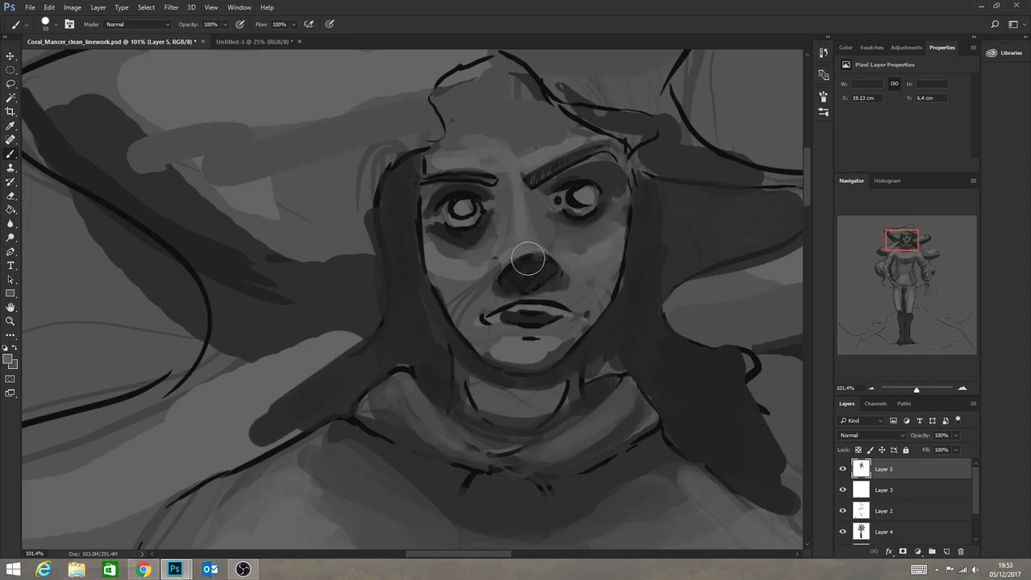
drag(544, 260, 520, 264)
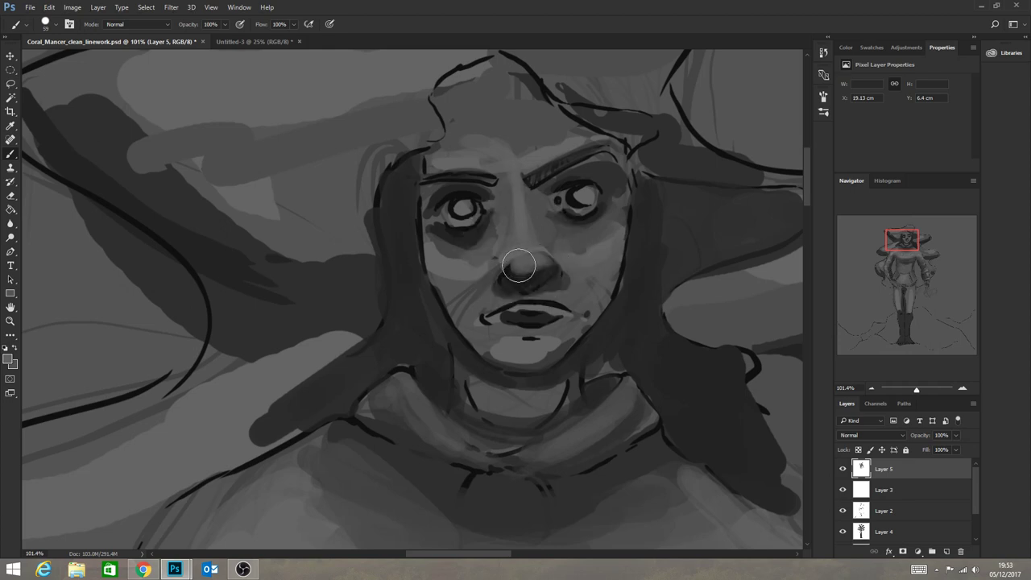
alt+click(587, 208)
mouse_move(534, 261)
mouse_down()
mouse_move(517, 256)
mouse_move(500, 275)
mouse_up()
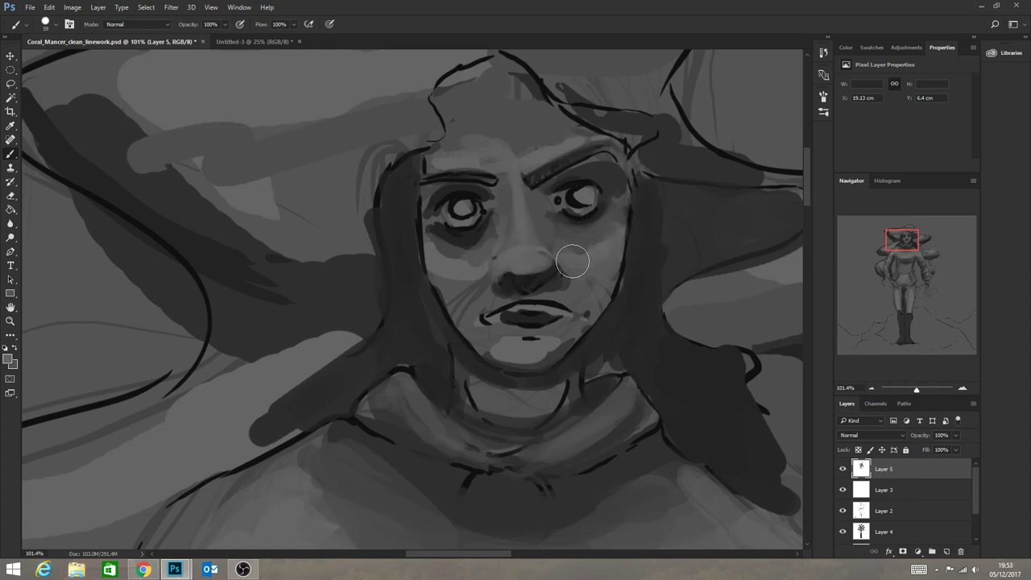
drag(571, 253, 554, 282)
Rework both eyes with sampled black and light grey, softening the outlines around the irises and undoing unwanted strokes.
alt+click(570, 199)
mouse_move(568, 198)
mouse_down()
mouse_move(591, 188)
mouse_move(561, 200)
mouse_move(591, 189)
mouse_move(572, 192)
mouse_move(575, 209)
mouse_move(569, 190)
mouse_move(587, 209)
mouse_move(598, 195)
mouse_move(593, 208)
mouse_move(564, 198)
mouse_up()
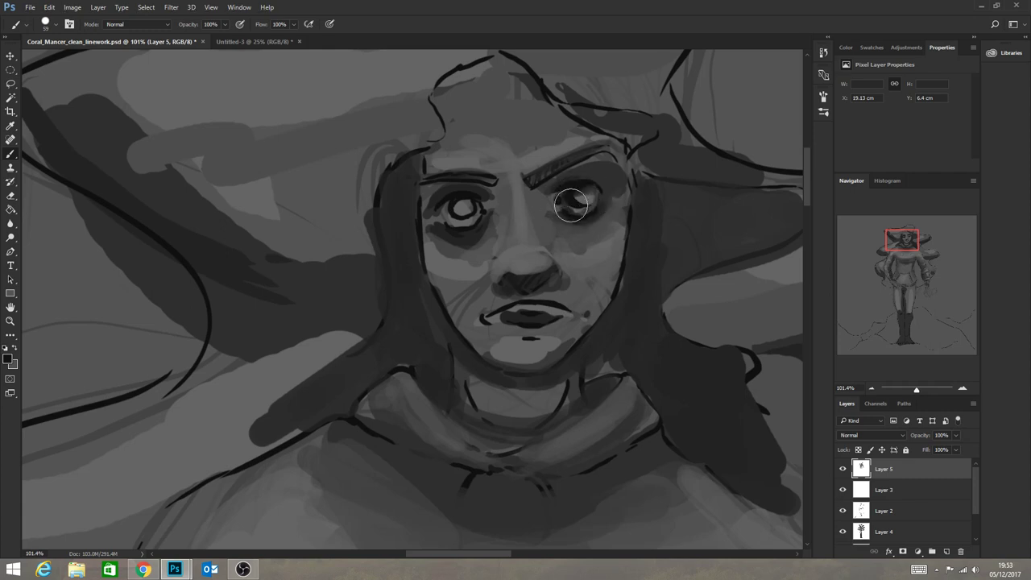
mouse_move(451, 206)
mouse_down()
mouse_move(460, 202)
mouse_move(459, 222)
mouse_move(474, 216)
mouse_move(467, 225)
mouse_up()
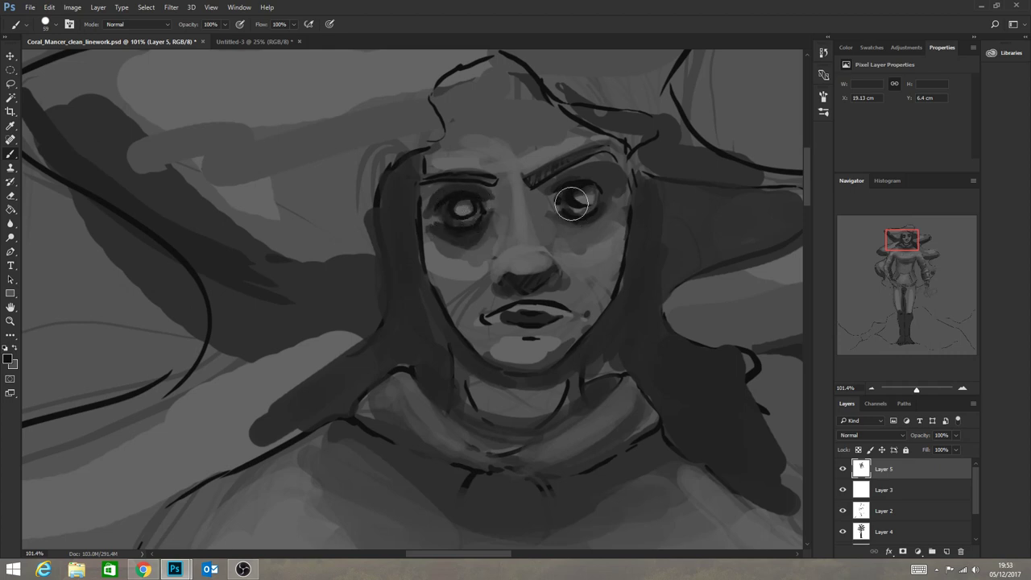
mouse_move(571, 203)
mouse_down()
mouse_move(591, 207)
mouse_move(600, 194)
mouse_up()
key(ctrl+z)
alt+click(460, 211)
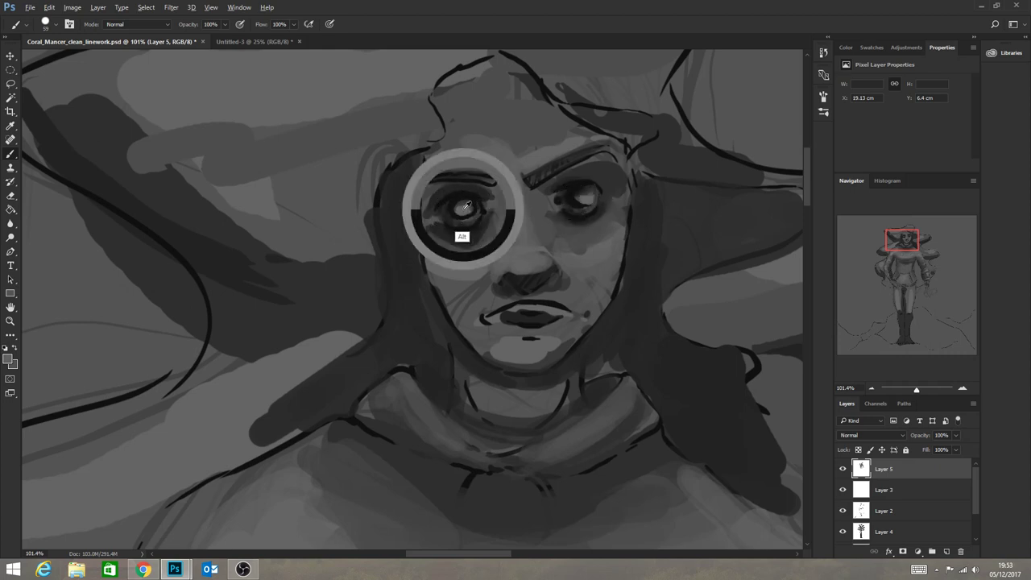
drag(579, 195, 600, 210)
key(ctrl+z)
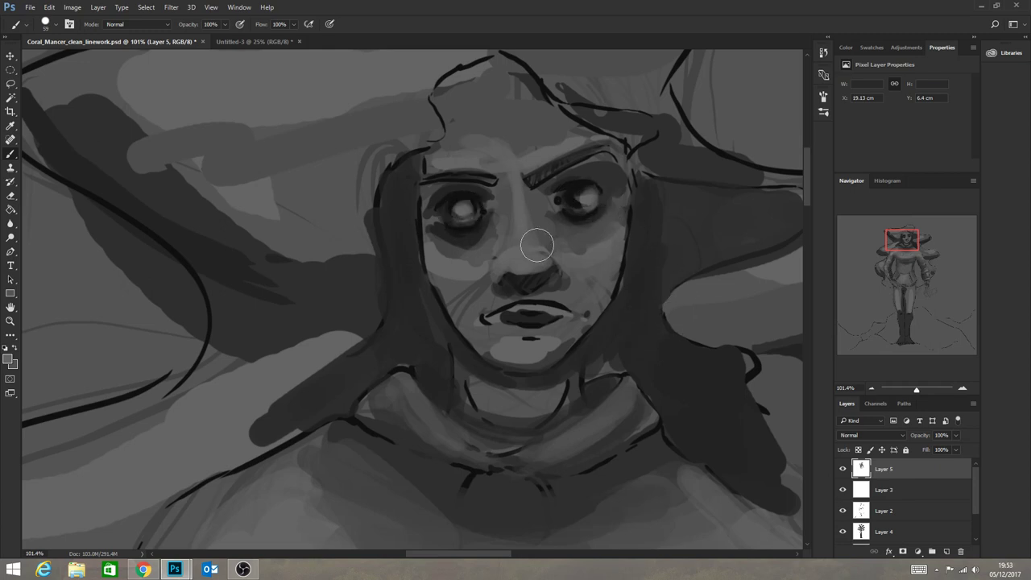
Blend the lips, chin and cheeks with greys sampled around the mouth, softening the mouth's outline.
mouse_move(528, 302)
mouse_down()
mouse_move(496, 321)
mouse_move(579, 313)
mouse_move(475, 326)
mouse_move(545, 324)
mouse_move(537, 319)
mouse_move(520, 346)
mouse_move(495, 352)
mouse_move(523, 338)
mouse_move(498, 351)
mouse_move(551, 345)
mouse_move(515, 341)
mouse_move(566, 344)
mouse_move(524, 359)
mouse_move(575, 333)
mouse_move(530, 365)
mouse_move(585, 327)
mouse_move(529, 365)
mouse_move(480, 338)
mouse_move(465, 315)
mouse_move(489, 341)
mouse_move(453, 296)
mouse_move(471, 332)
mouse_move(449, 290)
mouse_move(446, 299)
mouse_move(468, 325)
mouse_move(464, 302)
mouse_move(488, 264)
mouse_move(471, 284)
mouse_move(481, 280)
mouse_move(432, 271)
mouse_move(479, 292)
mouse_move(472, 317)
mouse_up()
alt+click(533, 321)
alt+click(555, 354)
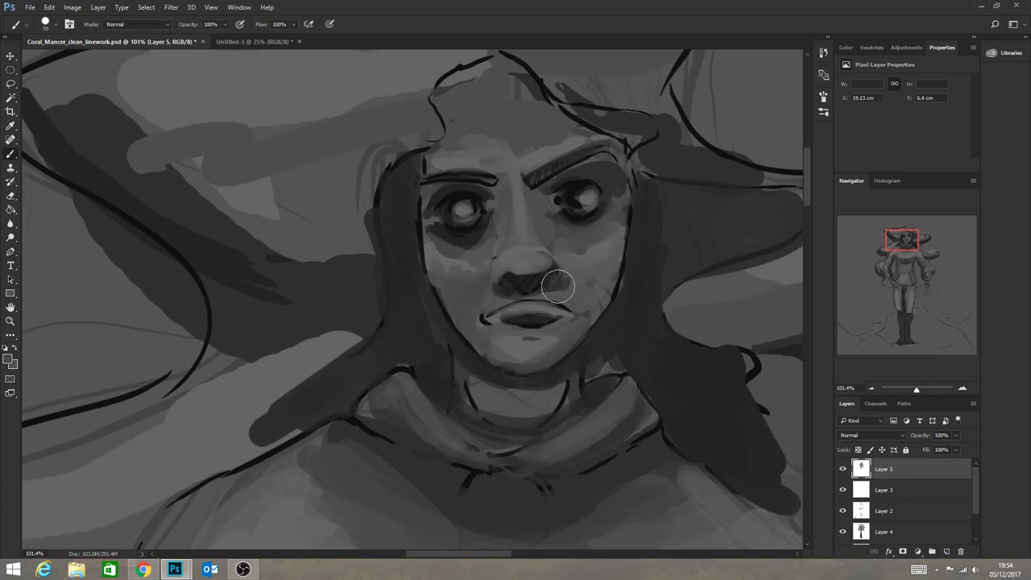
mouse_move(558, 286)
mouse_down()
mouse_move(583, 309)
mouse_move(608, 253)
mouse_up()
Deepen the dark grey shading in both eye sockets and beside the bridge of the nose.
mouse_move(552, 191)
mouse_down()
mouse_move(585, 167)
mouse_move(548, 188)
mouse_move(616, 175)
mouse_move(583, 169)
mouse_move(606, 161)
mouse_move(619, 191)
mouse_move(579, 171)
mouse_move(596, 164)
mouse_move(543, 224)
mouse_move(550, 191)
mouse_move(553, 243)
mouse_move(547, 196)
mouse_move(568, 252)
mouse_up()
drag(545, 209, 566, 236)
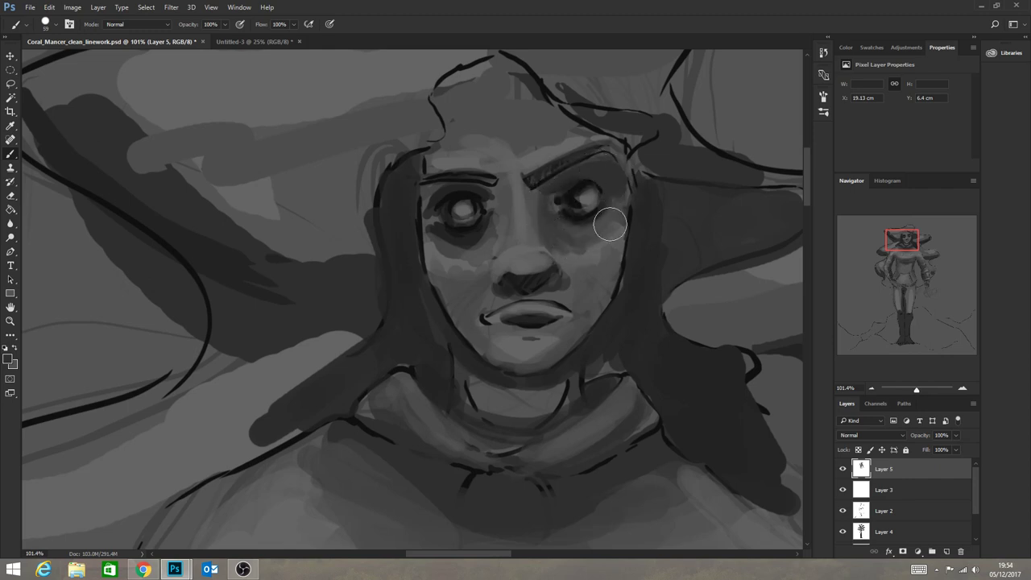
mouse_move(497, 202)
mouse_down()
mouse_move(483, 251)
mouse_move(489, 190)
mouse_move(472, 256)
mouse_move(476, 245)
mouse_move(433, 231)
mouse_up()
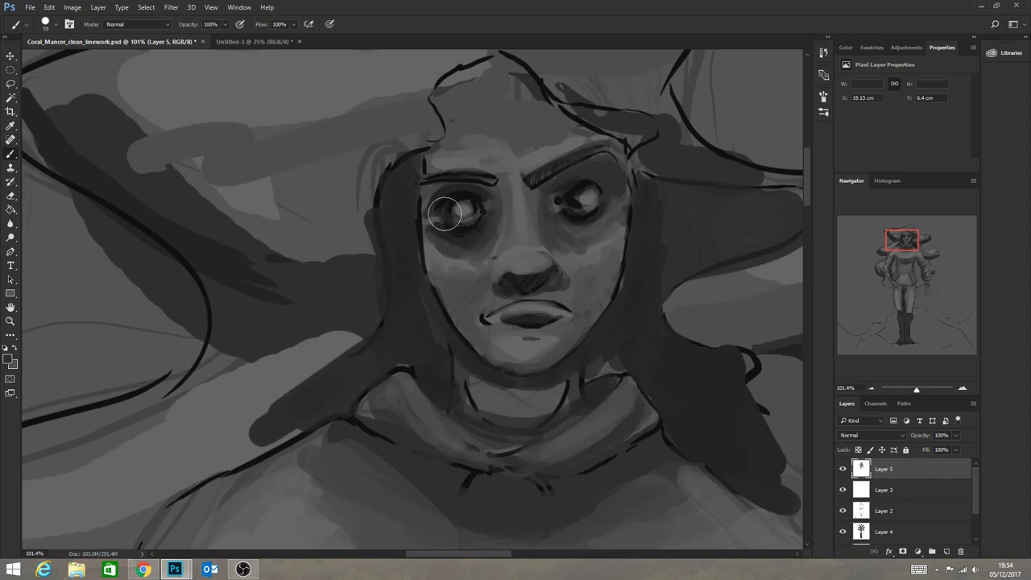
Blend the forehead and top of the head with sampled greys, building up a lighter rounded highlight at its centre.
mouse_move(558, 139)
mouse_down()
mouse_move(532, 93)
mouse_move(535, 114)
mouse_move(479, 69)
mouse_move(519, 79)
mouse_move(467, 119)
mouse_move(491, 97)
mouse_move(455, 104)
mouse_move(468, 67)
mouse_move(495, 74)
mouse_move(477, 66)
mouse_move(504, 62)
mouse_move(442, 99)
mouse_move(459, 95)
mouse_move(445, 81)
mouse_move(452, 137)
mouse_move(412, 165)
mouse_move(449, 131)
mouse_move(479, 67)
mouse_move(469, 85)
mouse_move(488, 74)
mouse_move(458, 103)
mouse_move(498, 70)
mouse_move(469, 102)
mouse_move(479, 99)
mouse_move(509, 65)
mouse_move(460, 128)
mouse_move(478, 81)
mouse_move(456, 105)
mouse_move(503, 63)
mouse_move(465, 137)
mouse_move(460, 73)
mouse_move(451, 124)
mouse_move(525, 84)
mouse_move(506, 71)
mouse_move(525, 117)
mouse_move(466, 120)
mouse_move(483, 92)
mouse_up()
alt+click(460, 104)
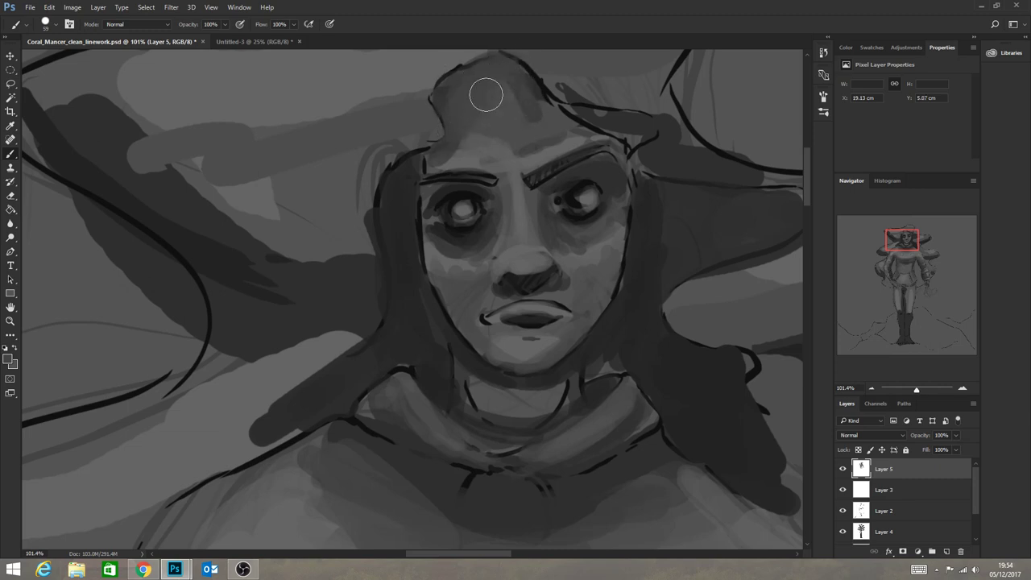
alt+click(503, 140)
mouse_move(521, 121)
mouse_down()
mouse_move(511, 96)
mouse_move(533, 103)
mouse_move(517, 123)
mouse_move(530, 116)
mouse_move(483, 134)
mouse_move(486, 82)
mouse_move(514, 81)
mouse_move(518, 120)
mouse_move(468, 121)
mouse_move(466, 100)
mouse_move(503, 69)
mouse_move(521, 80)
mouse_move(516, 130)
mouse_move(501, 128)
mouse_move(535, 101)
mouse_move(513, 165)
mouse_move(503, 98)
mouse_move(492, 106)
mouse_move(516, 120)
mouse_move(514, 96)
mouse_move(507, 122)
mouse_move(510, 77)
mouse_move(529, 110)
mouse_up()
alt+click(506, 117)
alt+click(511, 166)
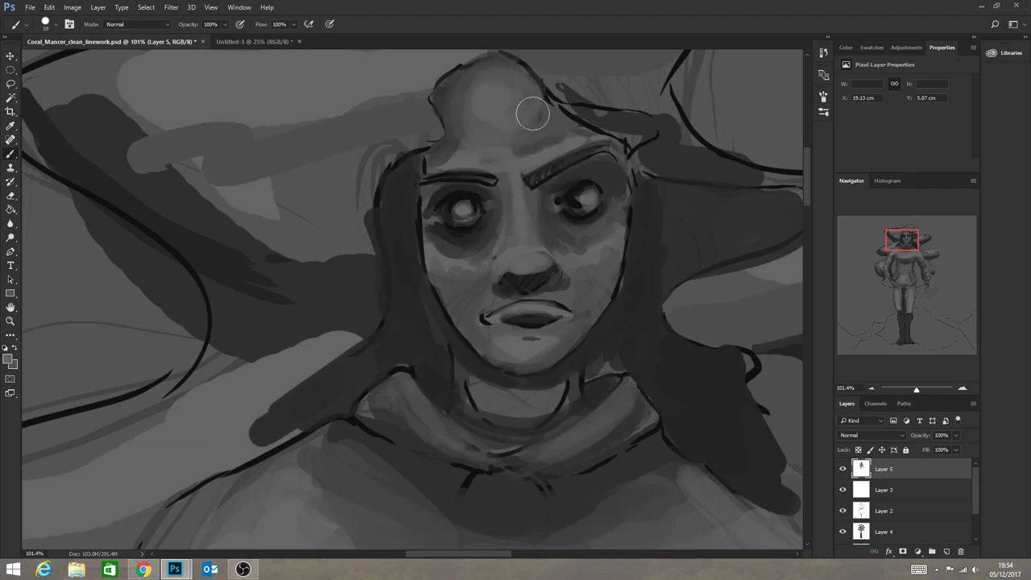
Turn off the brush's Transfer option and reduce the brush size to 20 px.
click(10, 321)
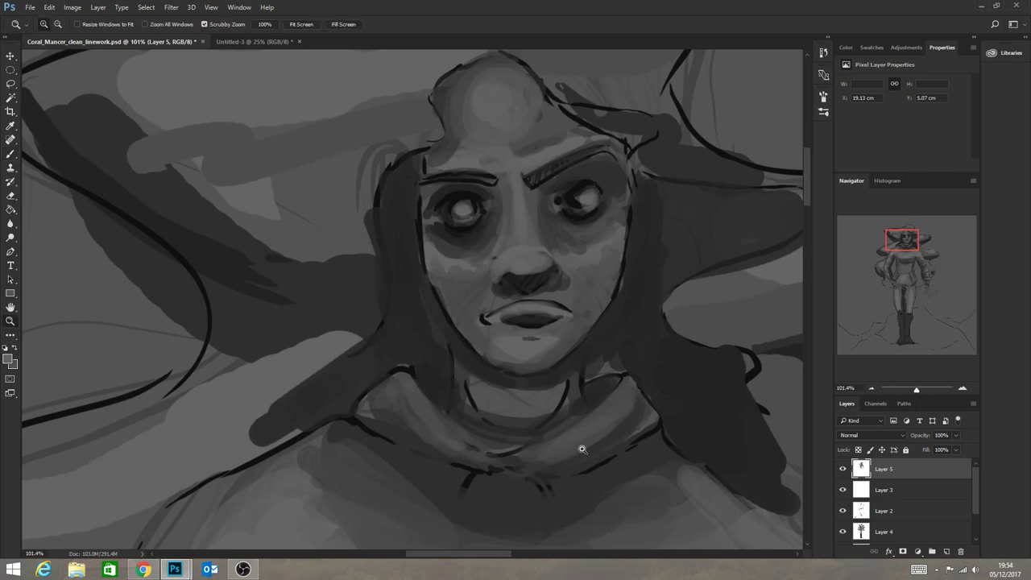
drag(583, 450, 471, 447)
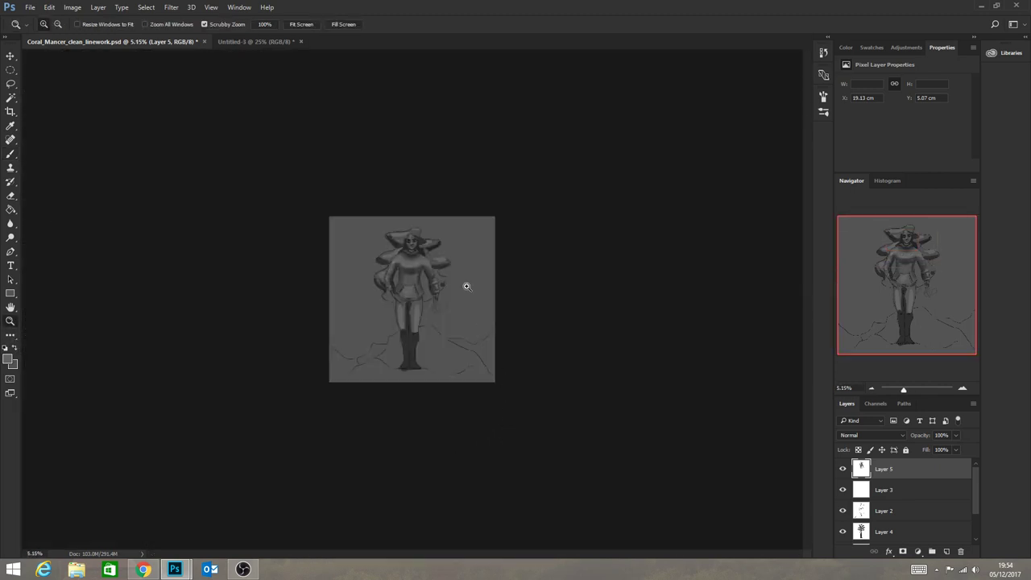
drag(412, 204, 497, 287)
drag(418, 435, 445, 477)
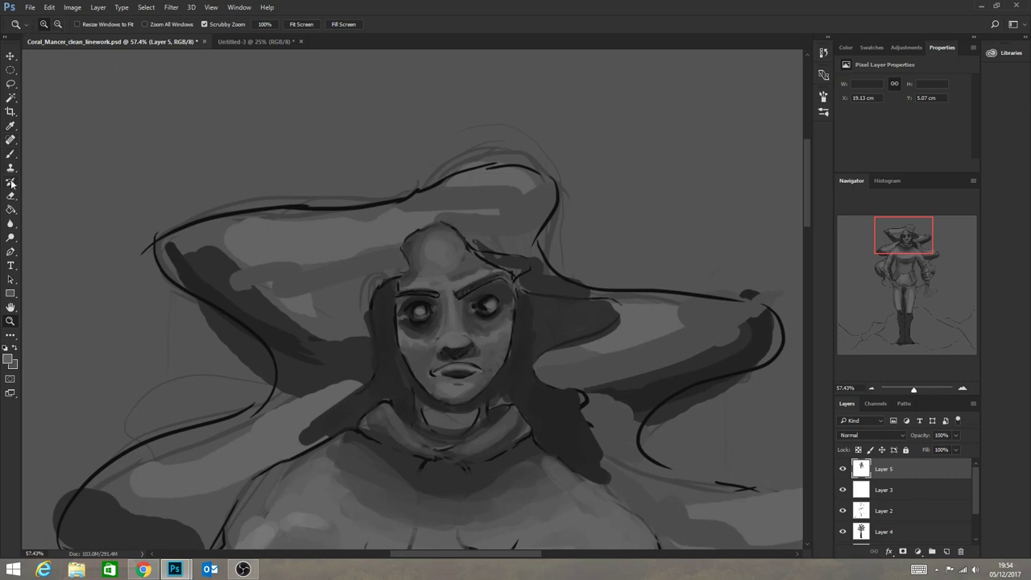
click(11, 154)
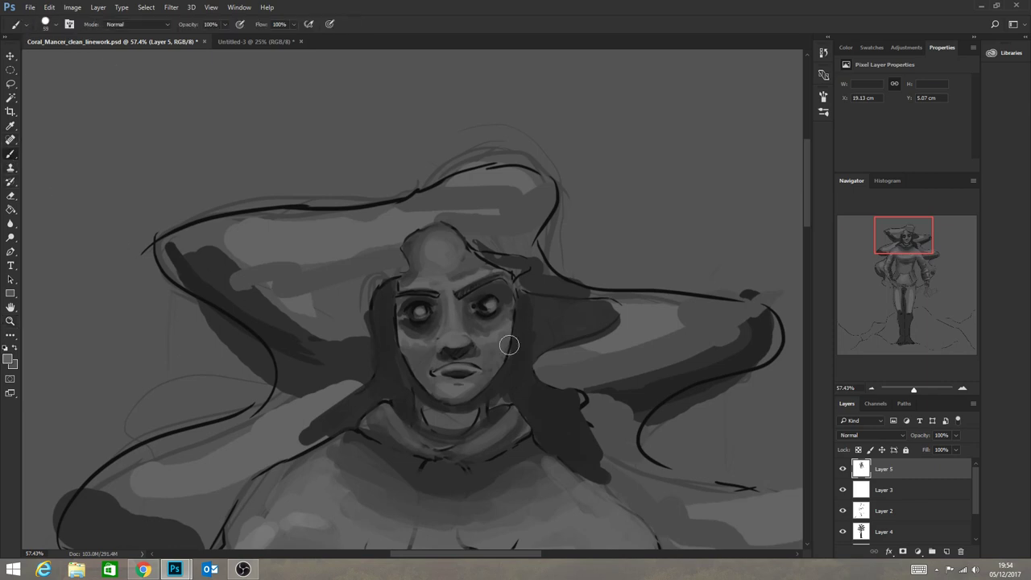
click(56, 25)
click(69, 25)
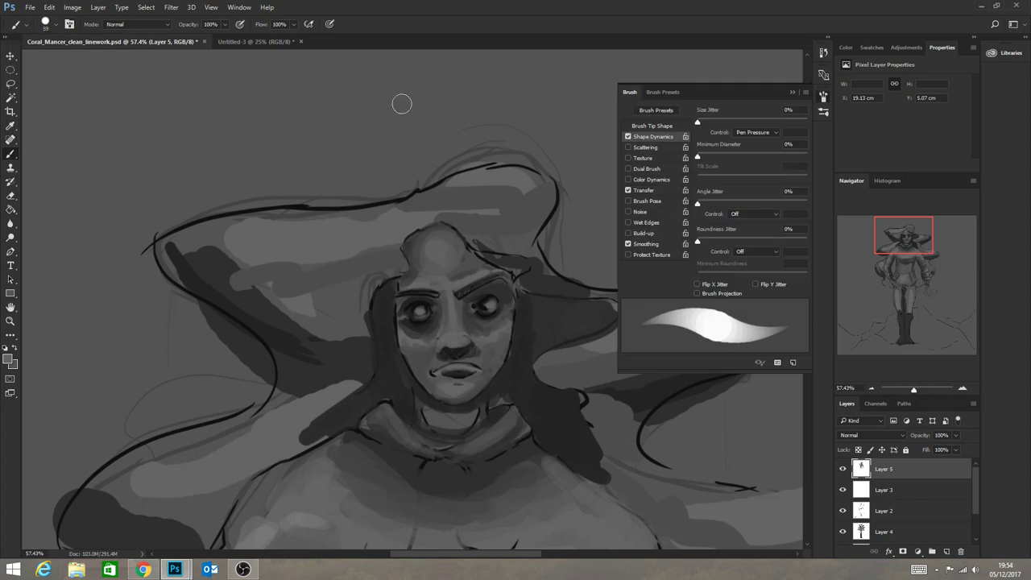
click(630, 191)
click(792, 93)
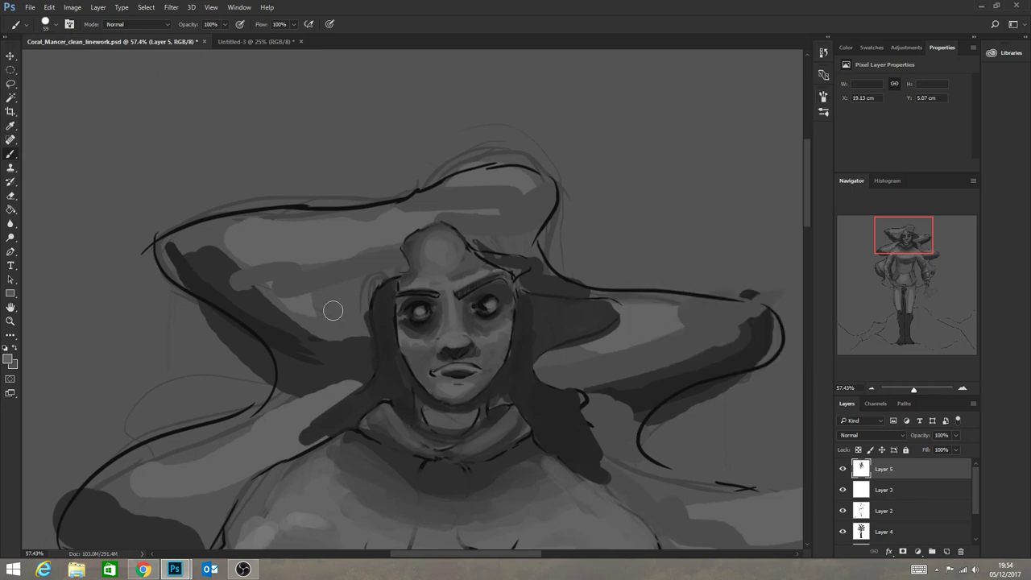
click(10, 320)
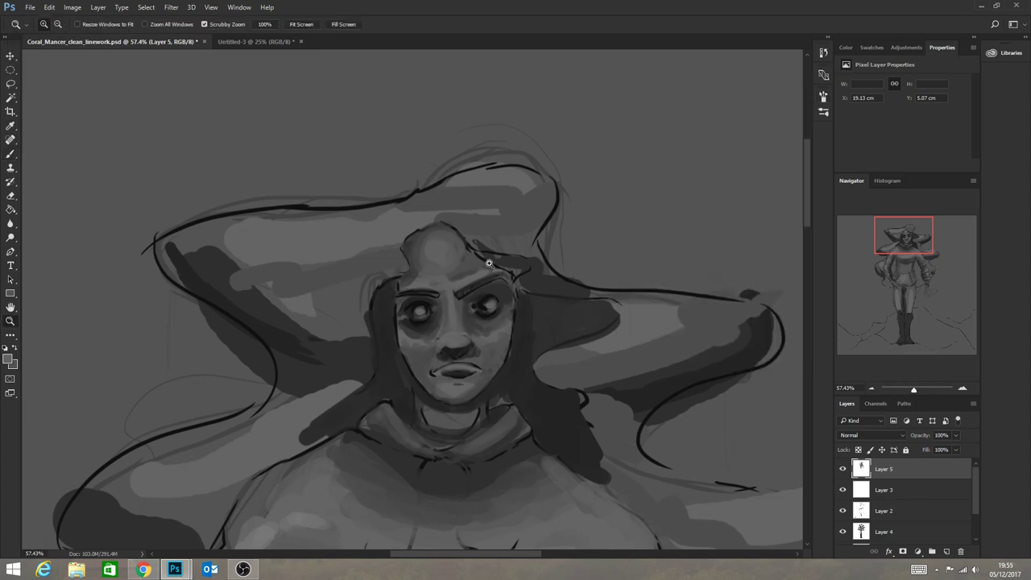
drag(475, 286, 497, 349)
click(11, 153)
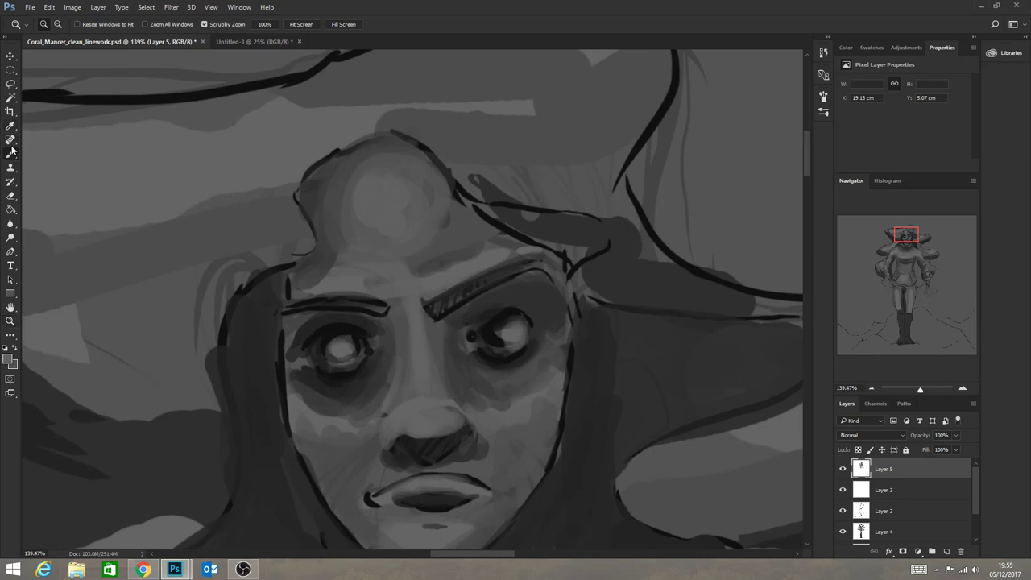
click(53, 28)
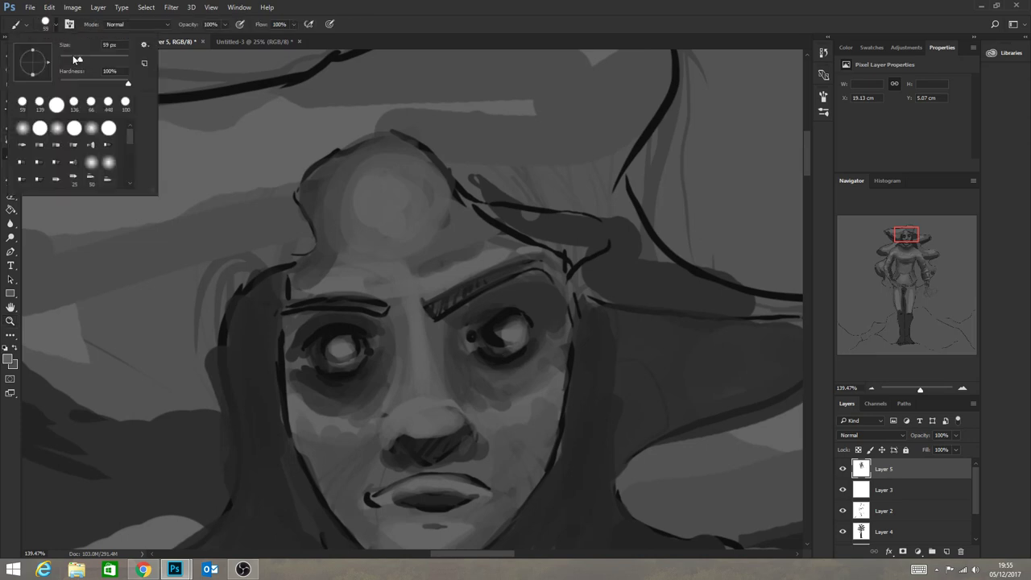
drag(80, 62, 67, 62)
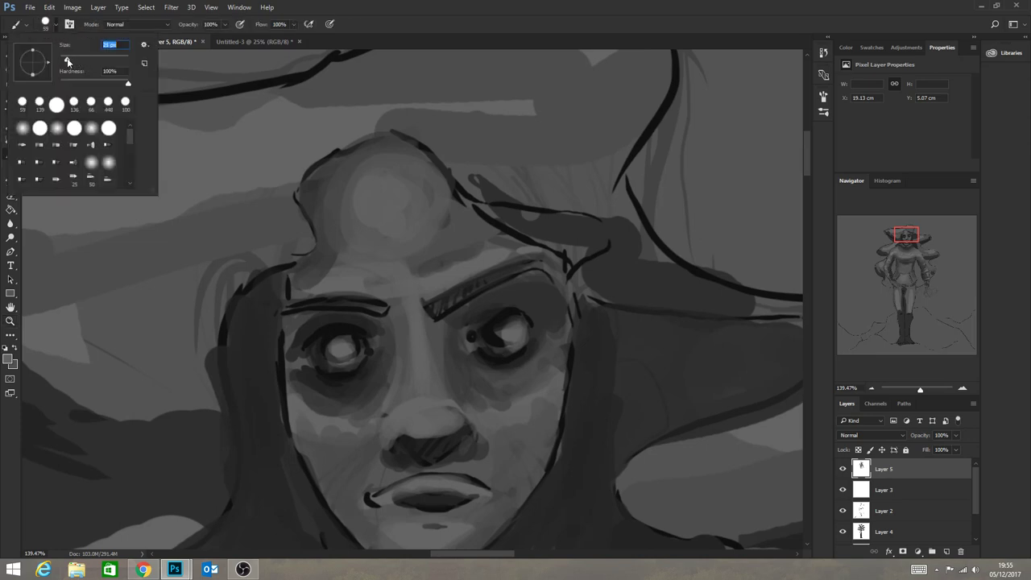
Define both eyes in sampled black, filling the irises around small highlights, adding upper and lower lashes, and darkening the eyebrows.
alt+click(492, 327)
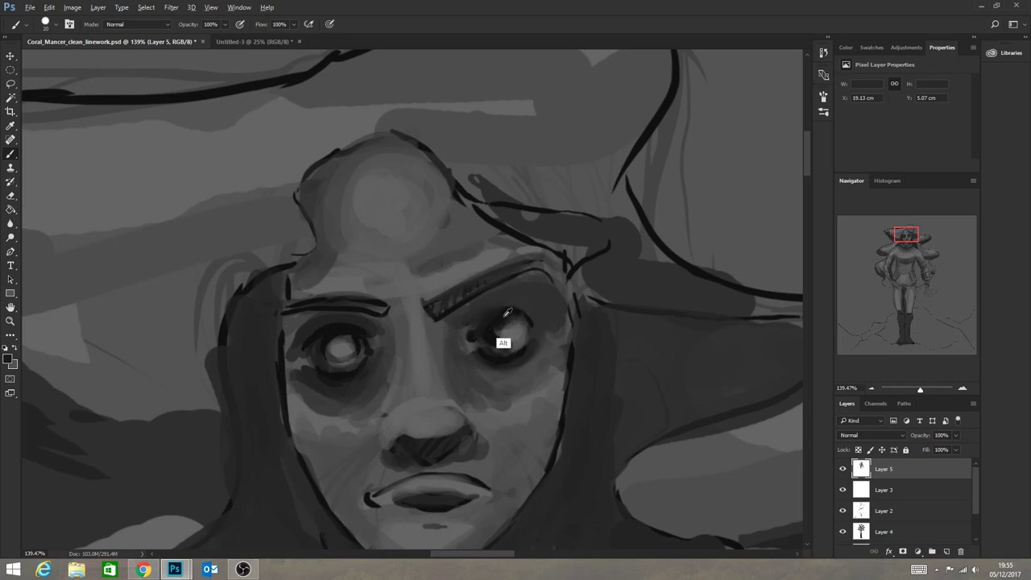
alt+click(504, 315)
drag(482, 330, 489, 320)
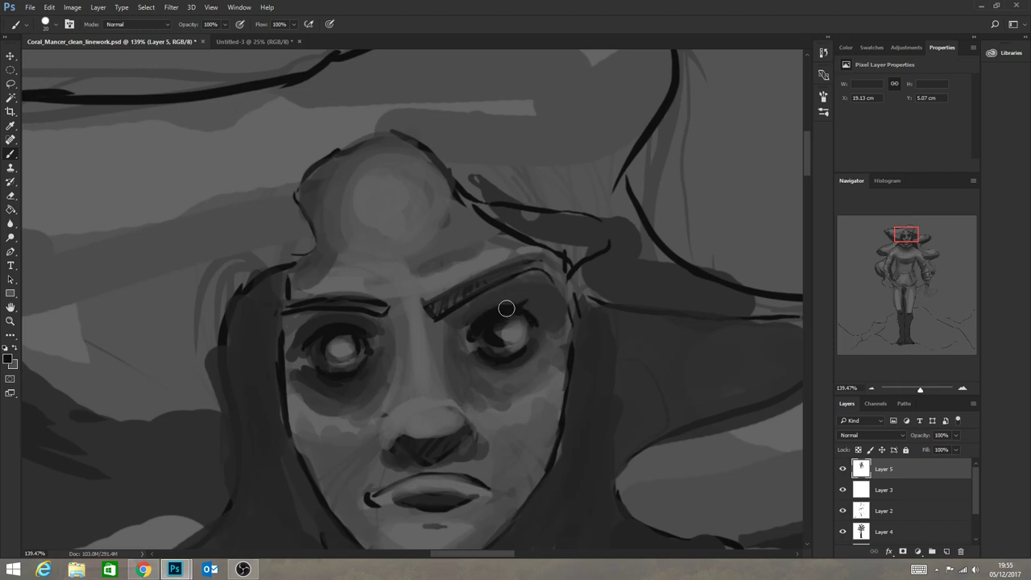
drag(525, 318, 549, 312)
mouse_move(308, 334)
mouse_down()
mouse_move(332, 327)
mouse_move(303, 357)
mouse_move(333, 326)
mouse_move(292, 342)
mouse_move(330, 316)
mouse_move(419, 375)
mouse_move(345, 347)
mouse_up()
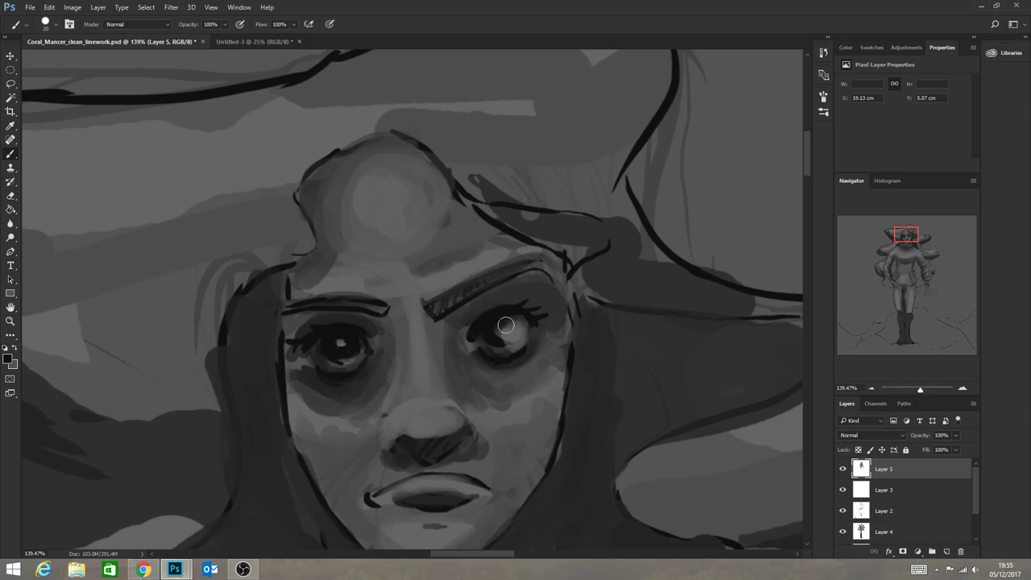
drag(493, 328, 510, 342)
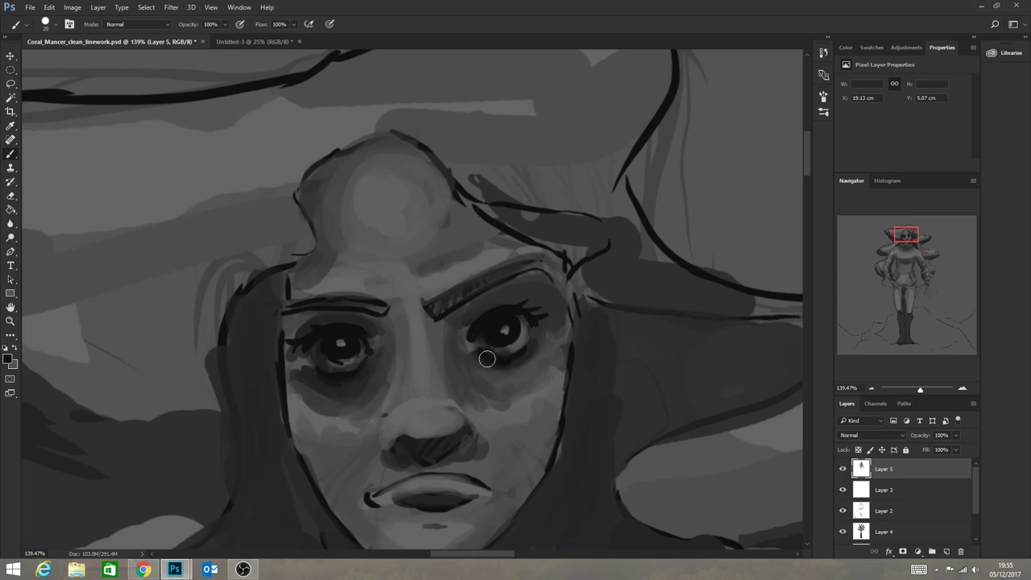
drag(511, 364, 531, 334)
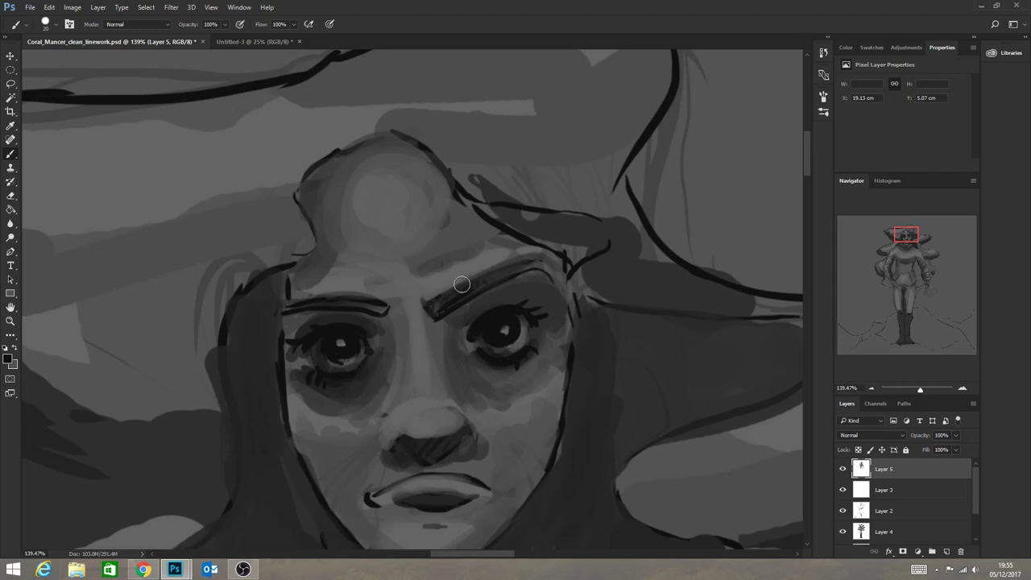
mouse_move(461, 284)
mouse_down()
mouse_move(487, 270)
mouse_move(449, 293)
mouse_move(516, 261)
mouse_up()
drag(390, 304, 340, 299)
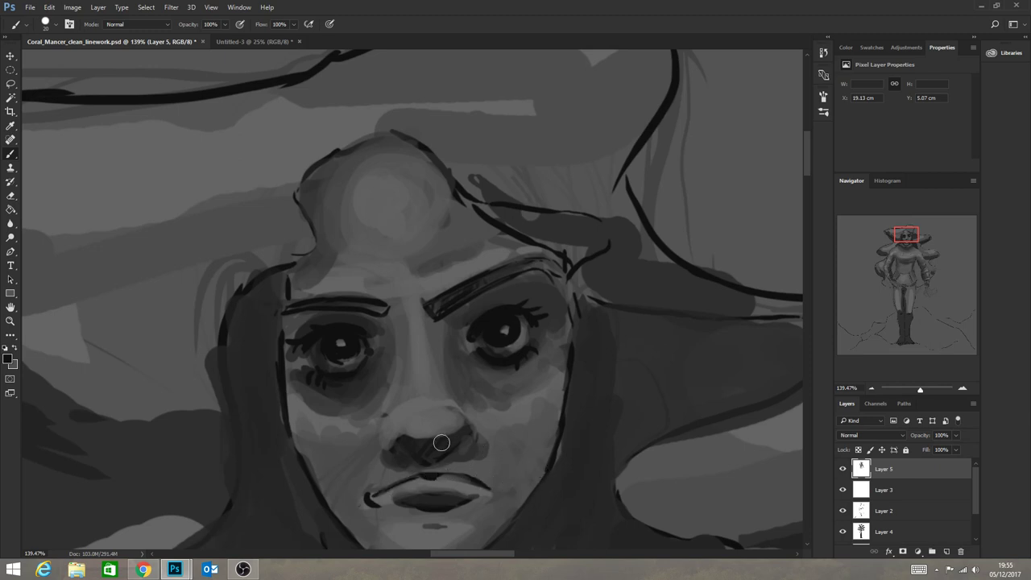
Redraw the upper lip line and dark mouth opening in black, and outline the underside of the nose and the nostrils.
drag(447, 471, 495, 498)
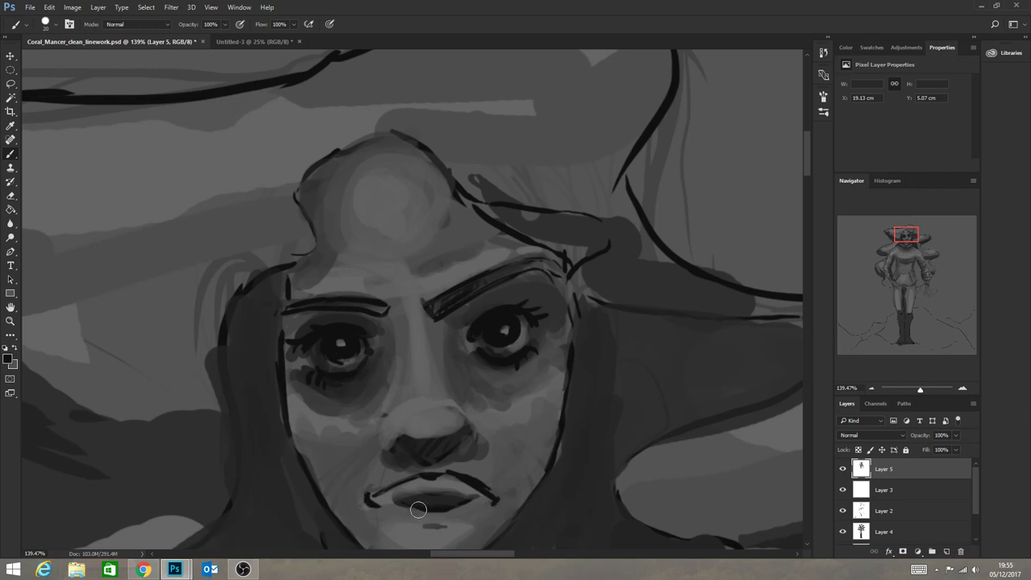
drag(418, 509, 445, 498)
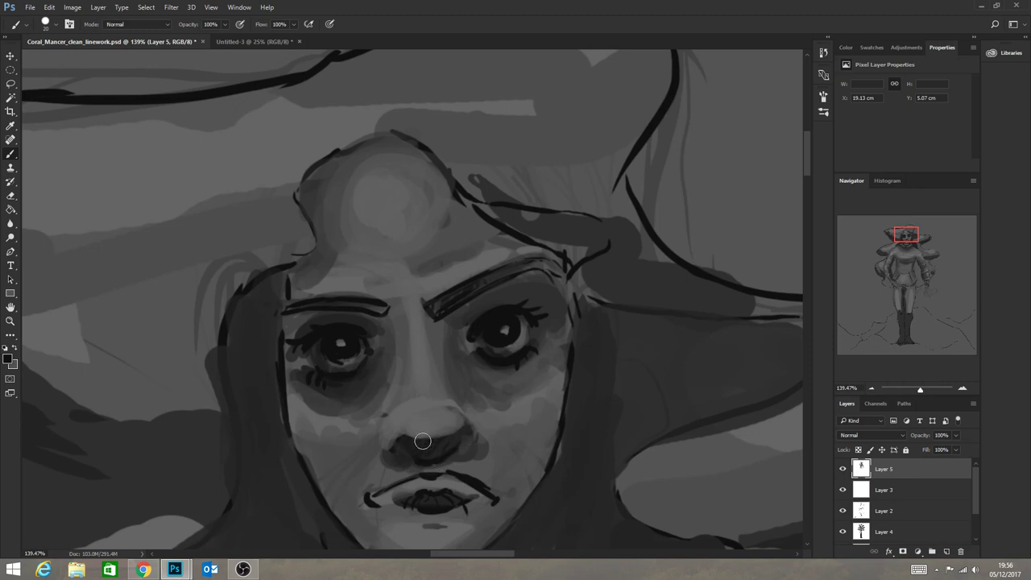
drag(422, 441, 439, 437)
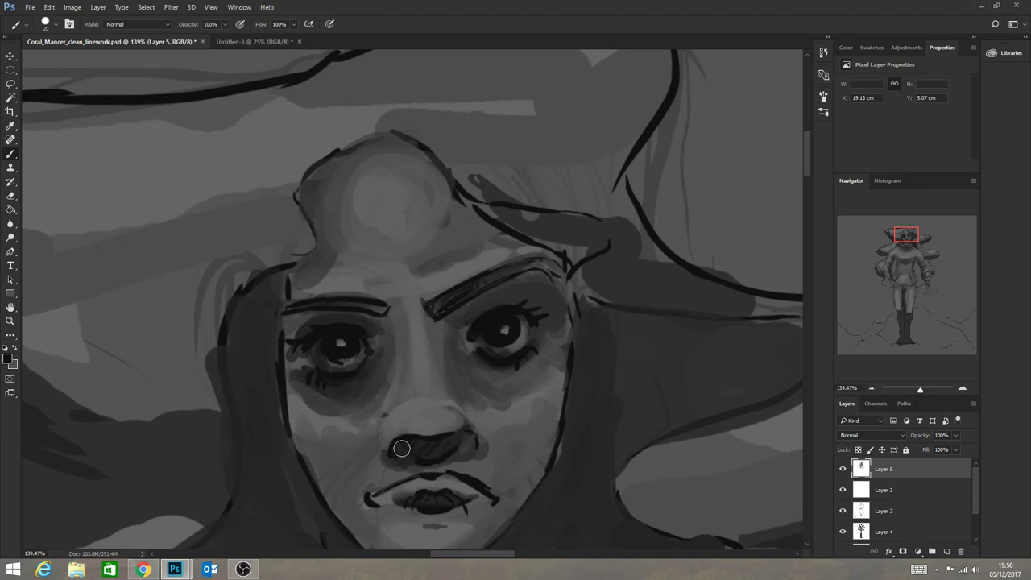
drag(400, 445, 402, 452)
drag(472, 443, 476, 456)
Outline a narrow curved shape along each side of the face in black and fill both with diagonal hatching.
drag(285, 274, 281, 363)
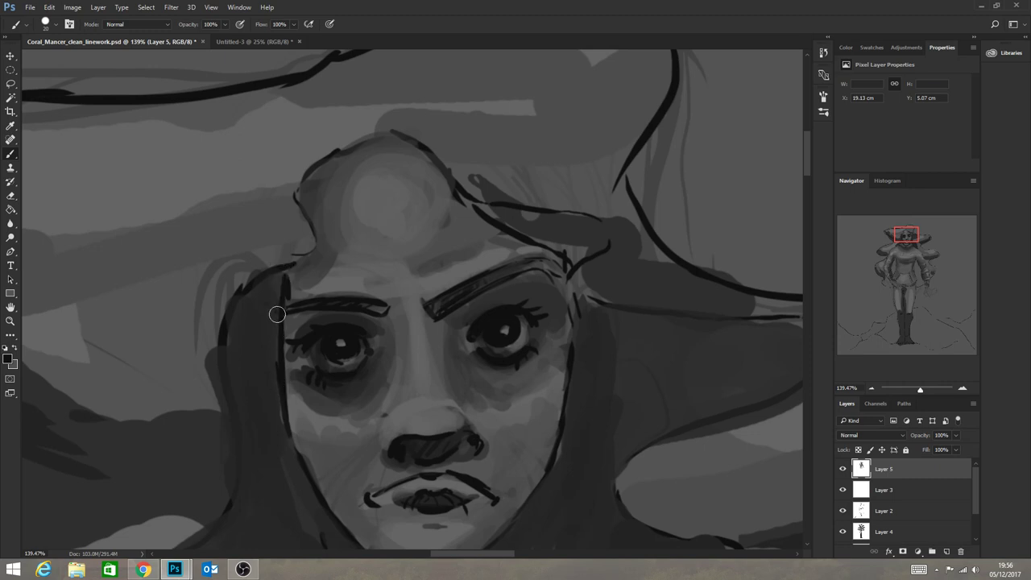
mouse_move(277, 313)
mouse_down()
mouse_move(263, 397)
mouse_move(258, 347)
mouse_move(268, 398)
mouse_move(288, 433)
mouse_up()
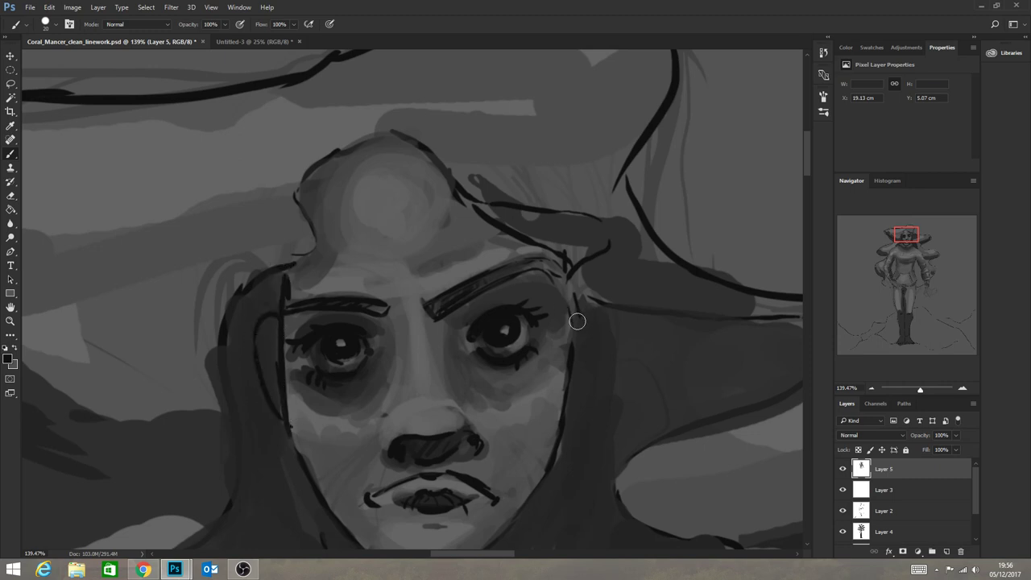
mouse_move(581, 300)
mouse_down()
mouse_move(602, 372)
mouse_move(564, 446)
mouse_up()
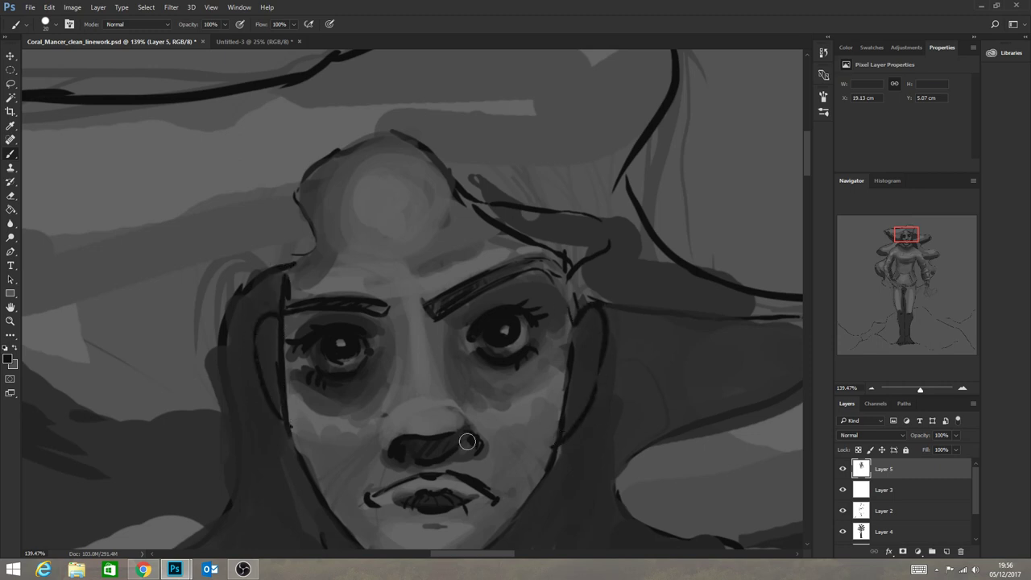
mouse_move(269, 321)
mouse_down()
mouse_move(260, 338)
mouse_move(281, 325)
mouse_move(275, 369)
mouse_up()
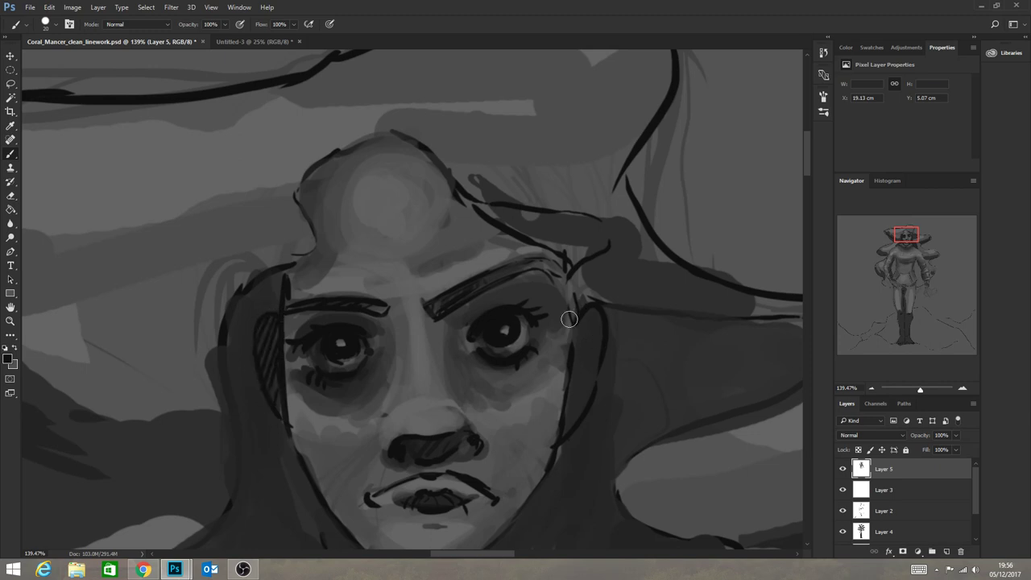
drag(592, 304, 574, 353)
mouse_move(575, 357)
mouse_down()
mouse_move(575, 368)
mouse_move(588, 368)
mouse_move(588, 391)
mouse_move(574, 427)
mouse_up()
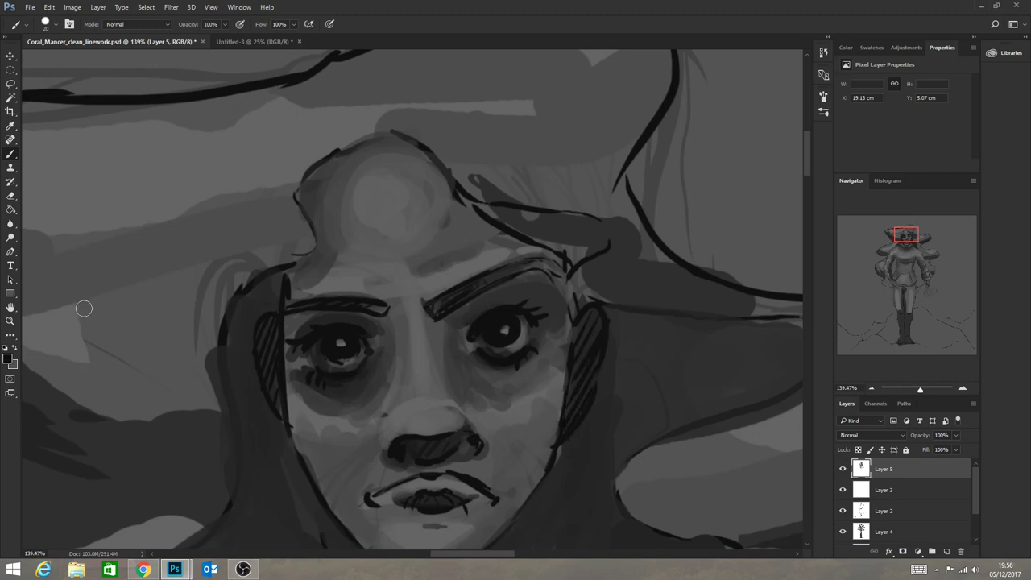
Darken the line between the lips and extend it to both mouth corners in black.
click(10, 321)
drag(390, 427, 445, 413)
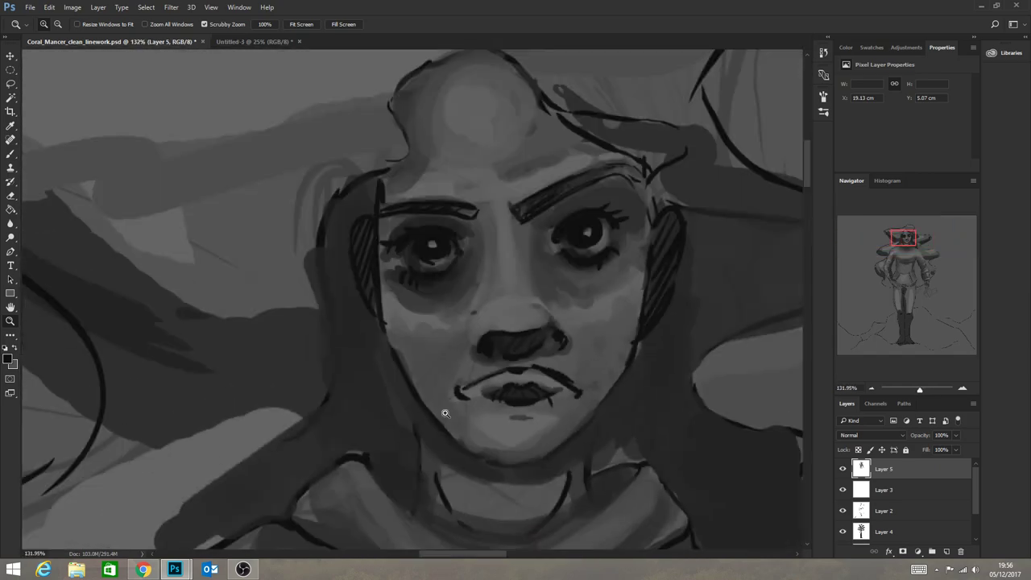
click(16, 159)
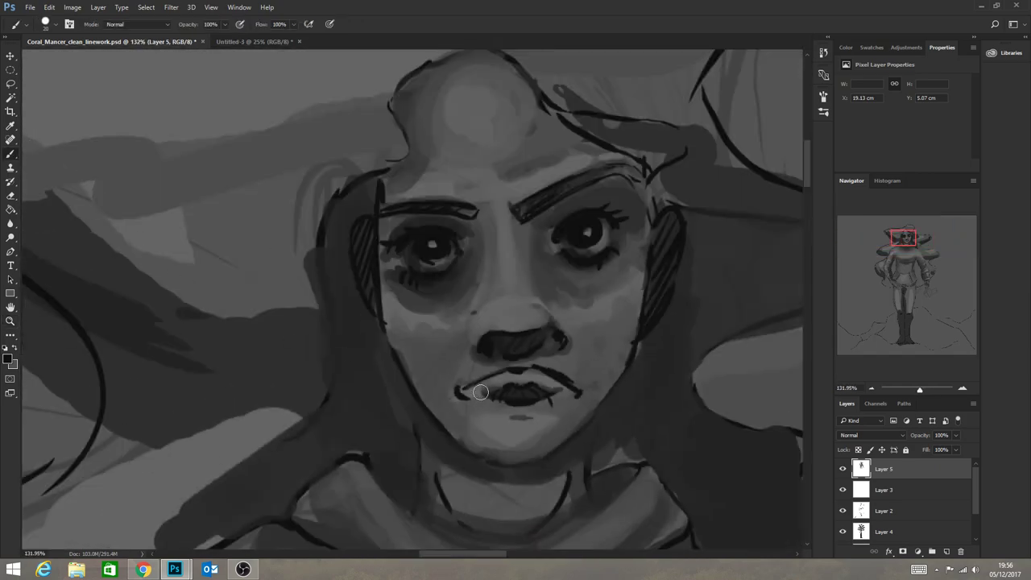
drag(493, 388, 475, 393)
drag(541, 387, 568, 397)
mouse_move(455, 393)
mouse_down()
mouse_move(505, 402)
mouse_move(475, 403)
mouse_move(575, 397)
mouse_up()
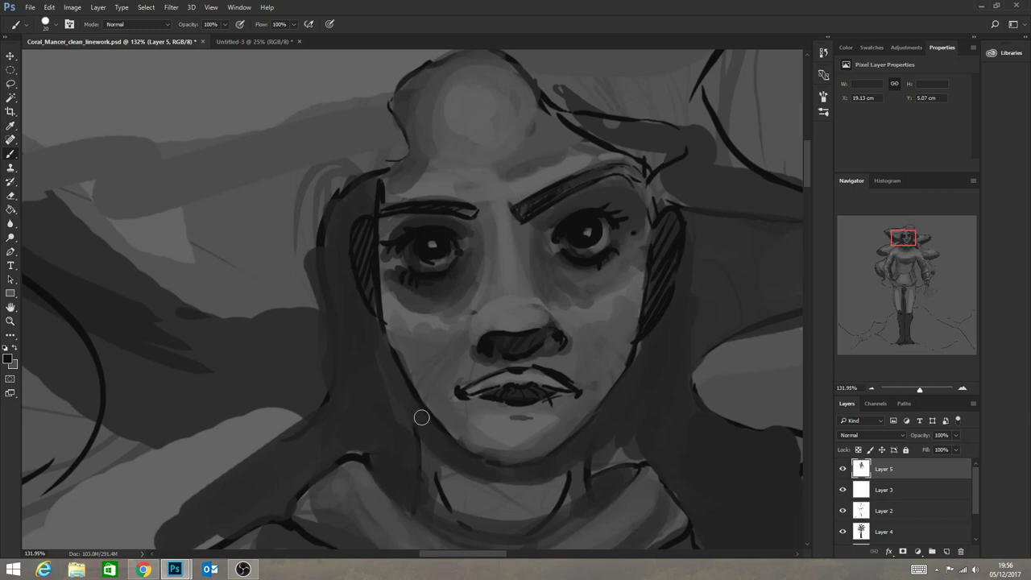
Draw black contour lines down both sides of the neck from the jaw into the collar, outlining the collar's inner opening.
drag(409, 403, 415, 533)
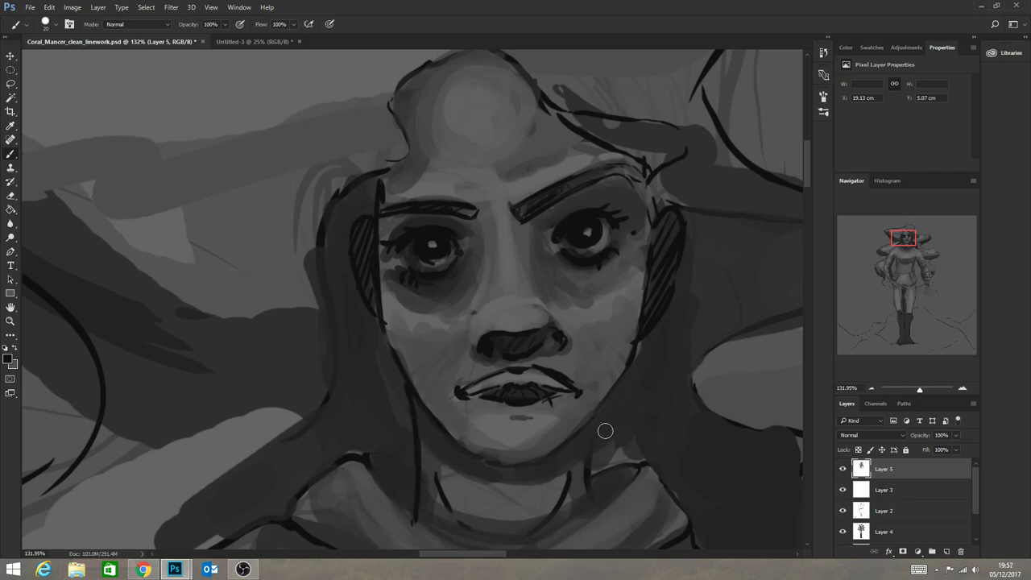
drag(602, 405, 590, 471)
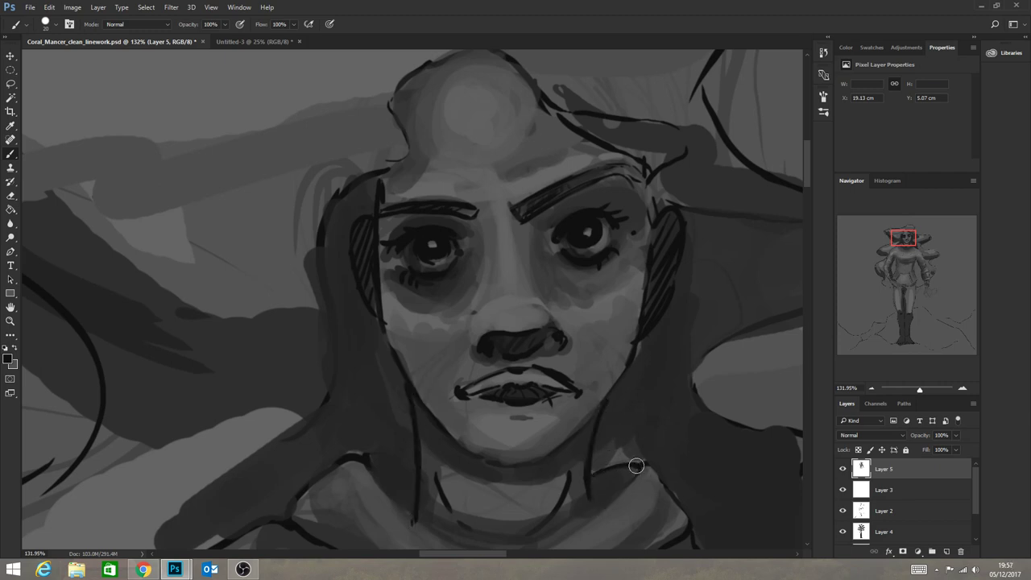
mouse_move(419, 463)
mouse_down()
mouse_move(349, 476)
mouse_move(390, 464)
mouse_move(375, 448)
mouse_move(392, 497)
mouse_move(364, 449)
mouse_move(412, 519)
mouse_move(368, 469)
mouse_move(423, 546)
mouse_up()
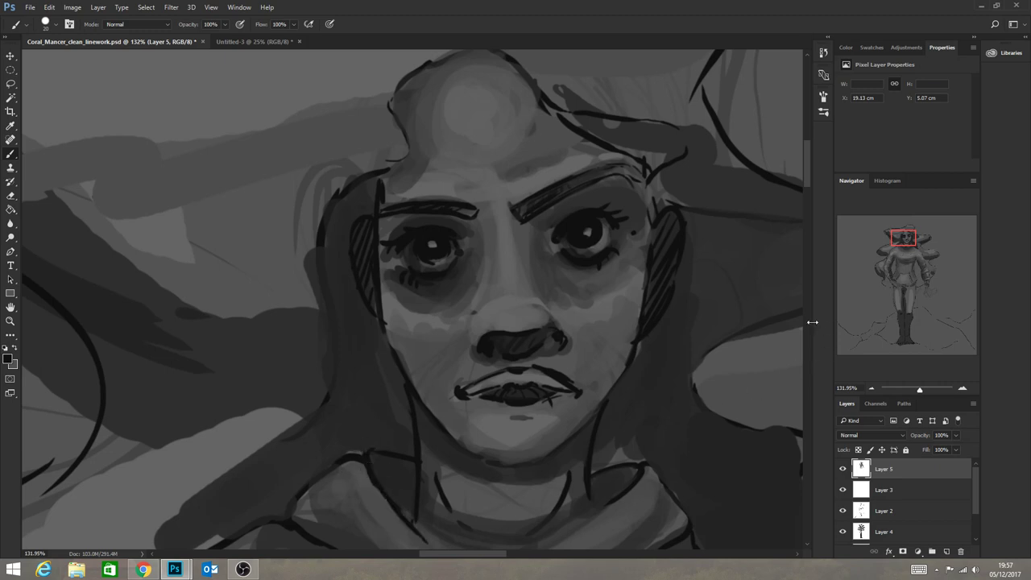
Outline the collar's inner edges in black down to their crossing at the front, and add fold lines on both sides.
scroll(807, 156, down, 5)
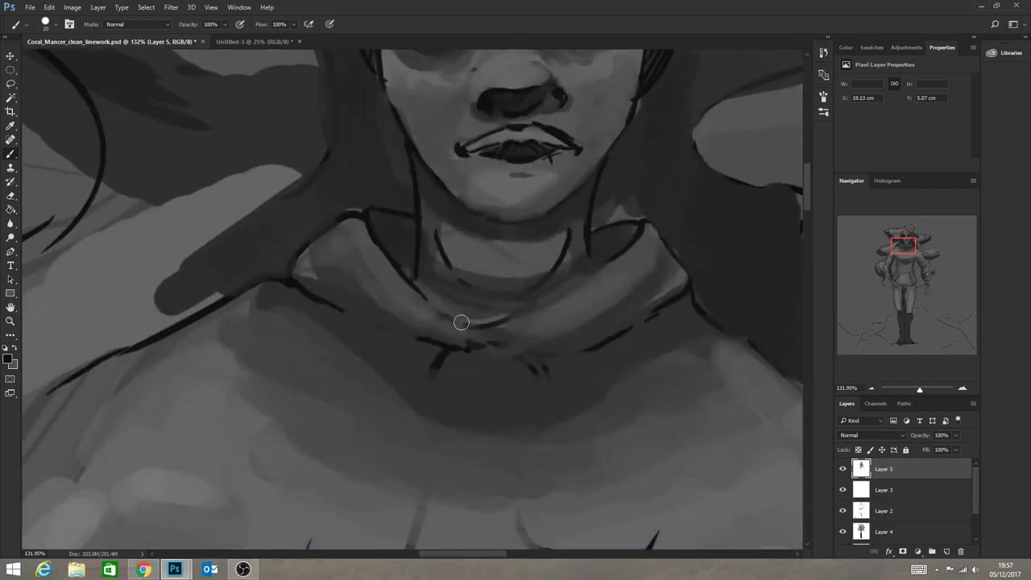
mouse_move(407, 280)
mouse_down()
mouse_move(509, 350)
mouse_move(491, 327)
mouse_move(490, 347)
mouse_move(536, 303)
mouse_move(612, 267)
mouse_up()
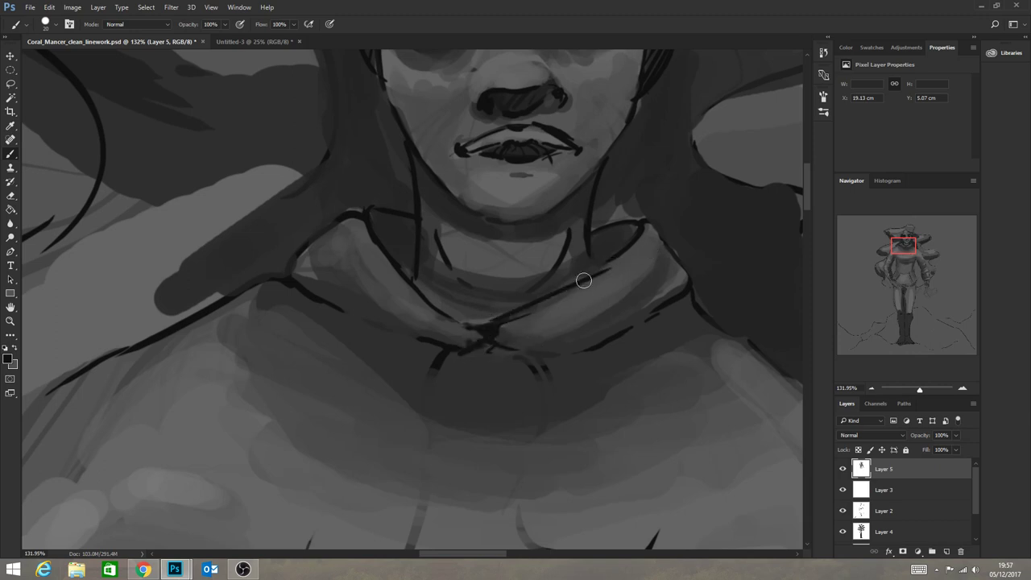
drag(668, 243, 631, 300)
drag(588, 327, 539, 346)
drag(322, 249, 400, 312)
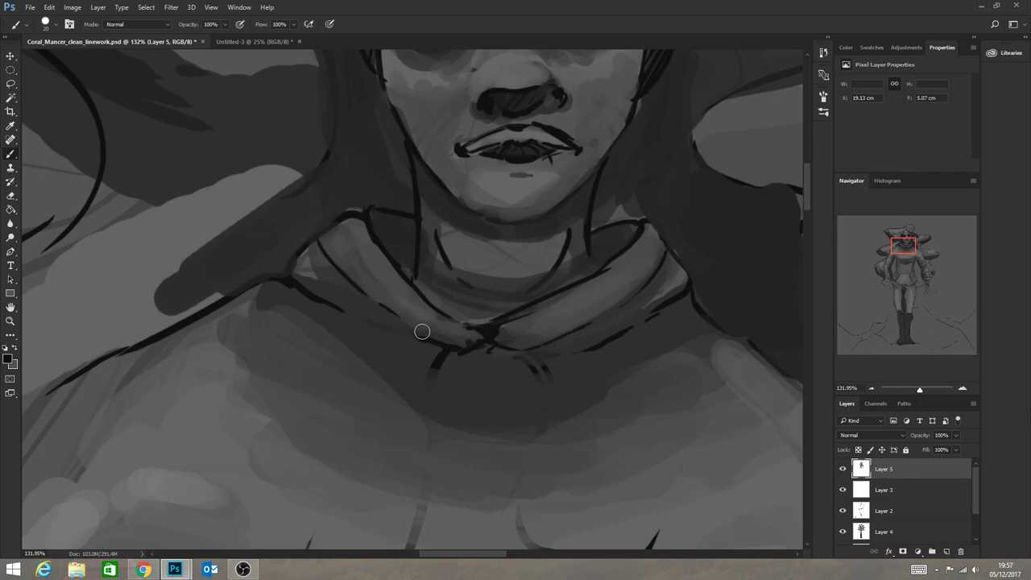
Close the gap in the collar's lower left edge and draw two wavy drawstrings hanging from the collar in black.
drag(321, 309, 409, 338)
mouse_move(524, 360)
mouse_down()
mouse_move(544, 374)
mouse_move(509, 498)
mouse_move(540, 464)
mouse_move(515, 515)
mouse_up()
mouse_move(442, 353)
mouse_down()
mouse_move(421, 427)
mouse_move(413, 545)
mouse_up()
click(10, 322)
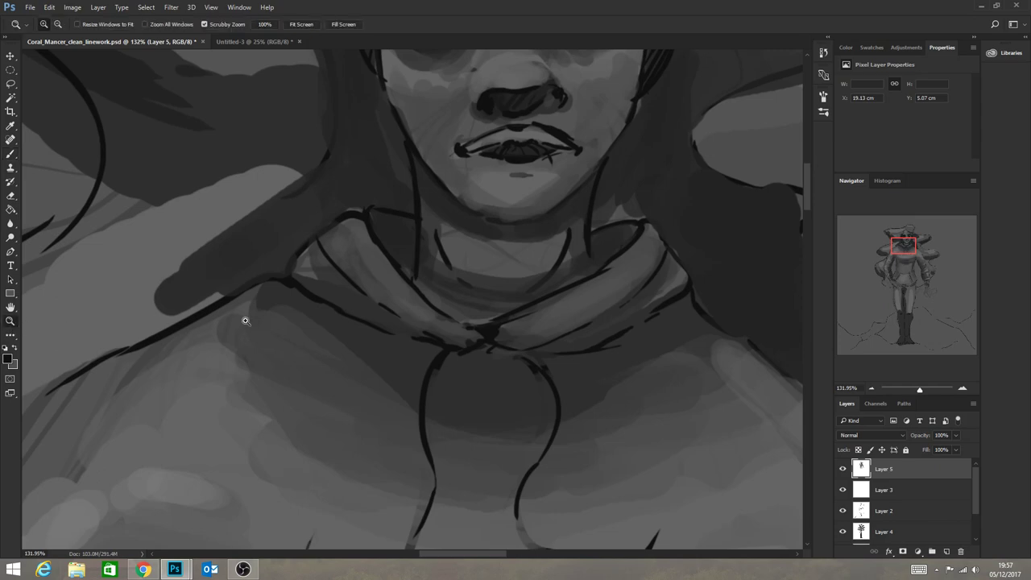
drag(586, 393, 467, 375)
drag(554, 414, 575, 414)
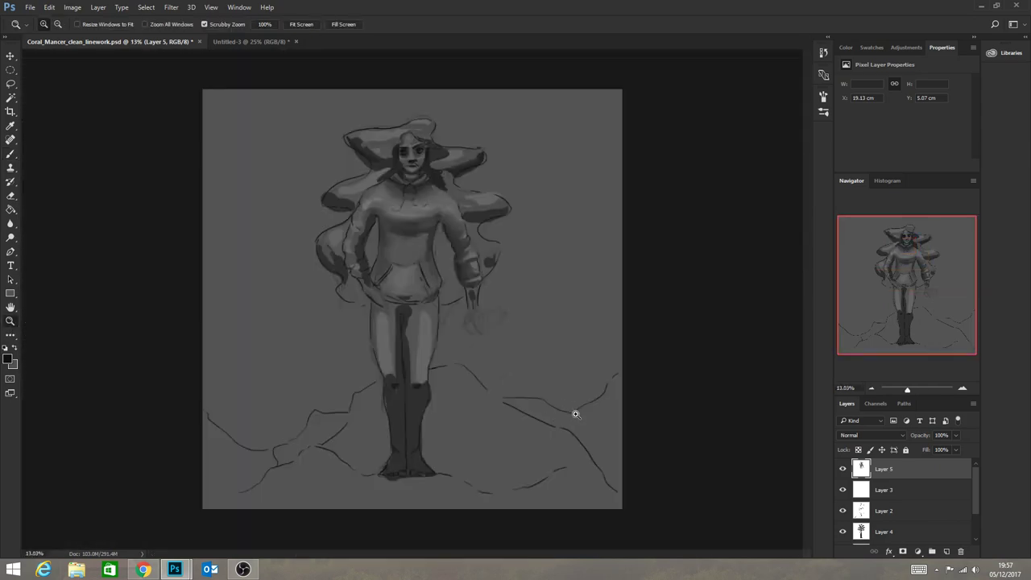
drag(478, 146, 510, 198)
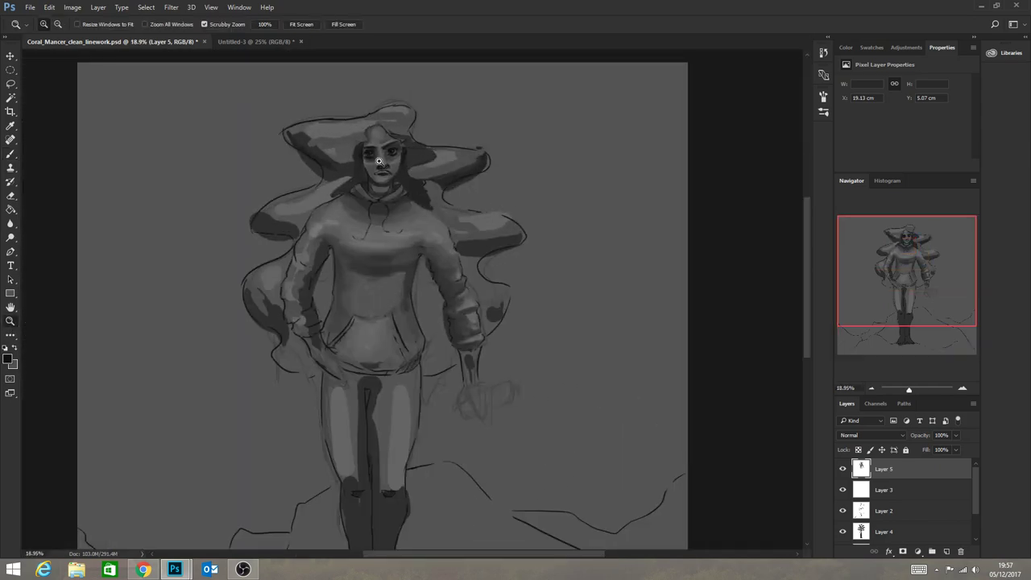
drag(449, 114, 457, 199)
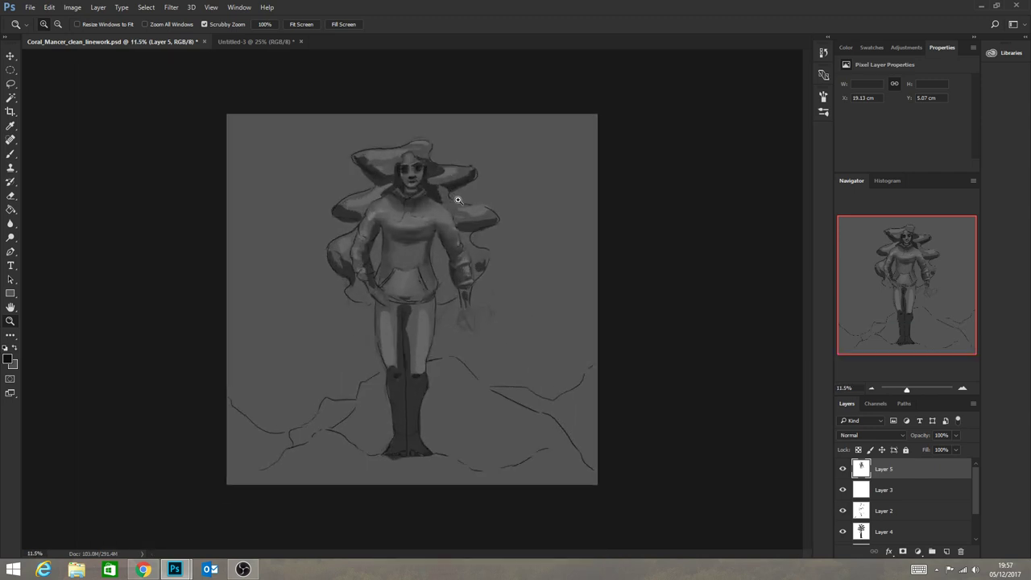
drag(497, 287, 487, 264)
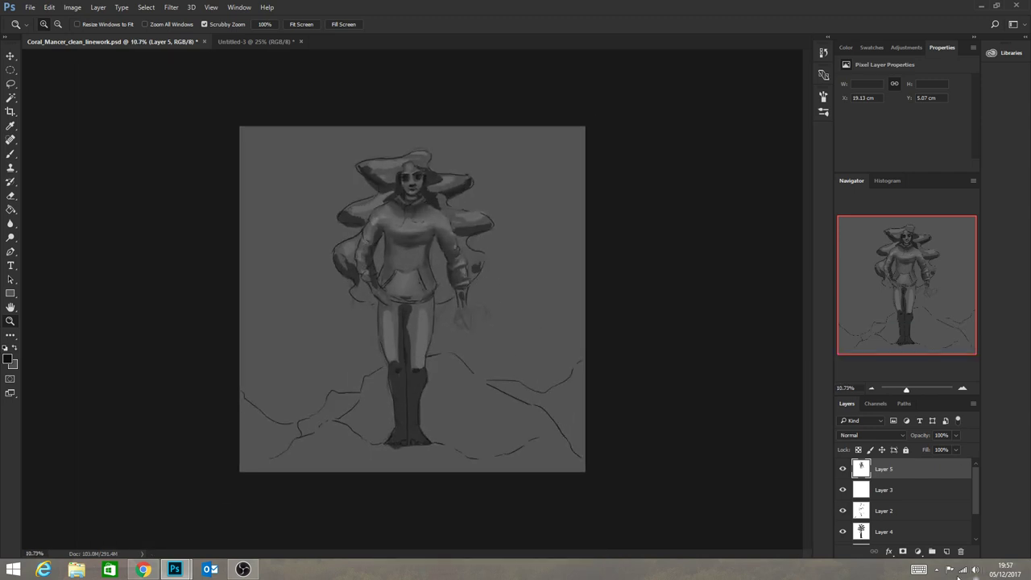
Convert the locked Background into a regular layer.
scroll(943, 514, down, 2)
click(913, 536)
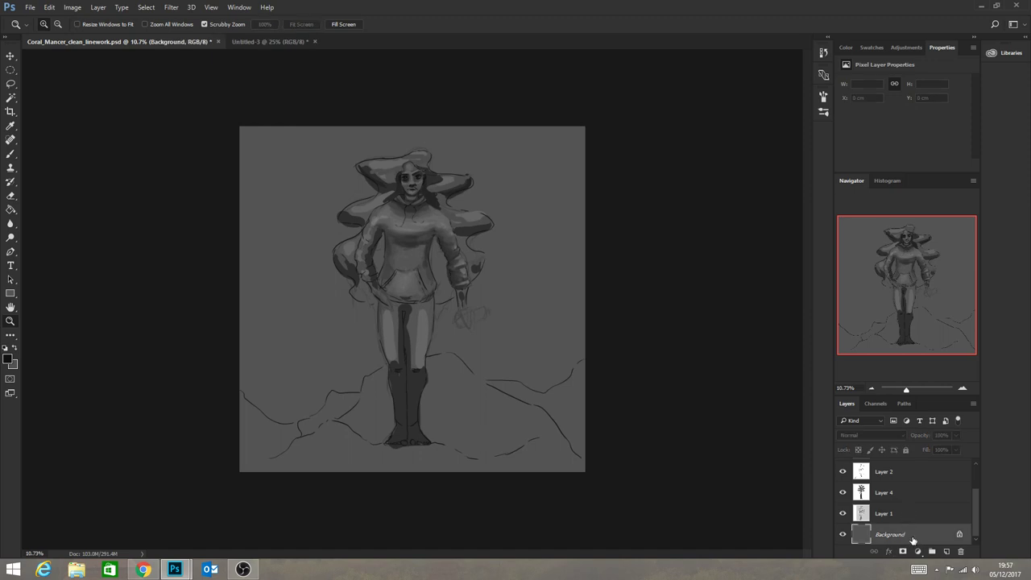
double_click(910, 538)
click(607, 184)
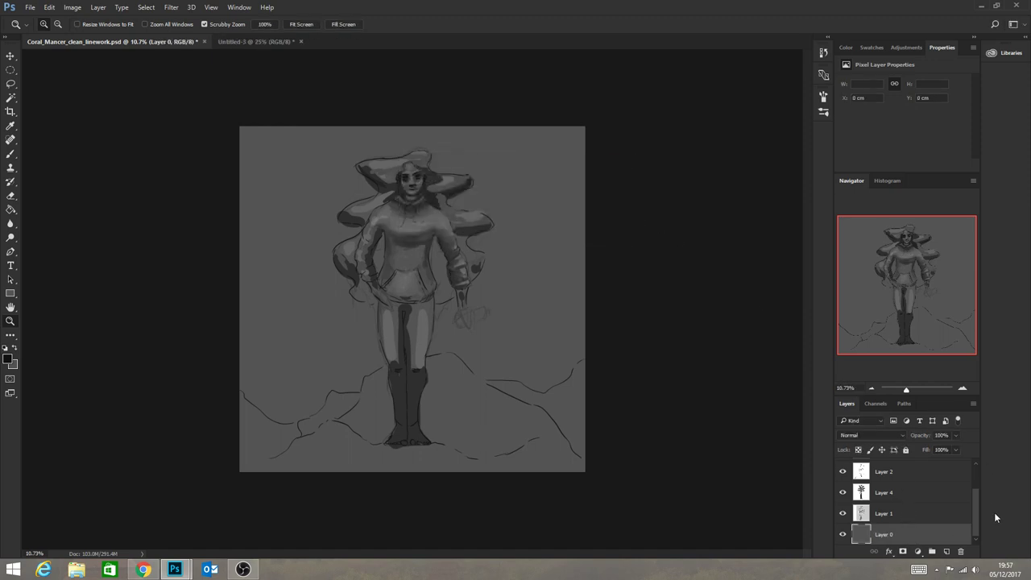
click(924, 516)
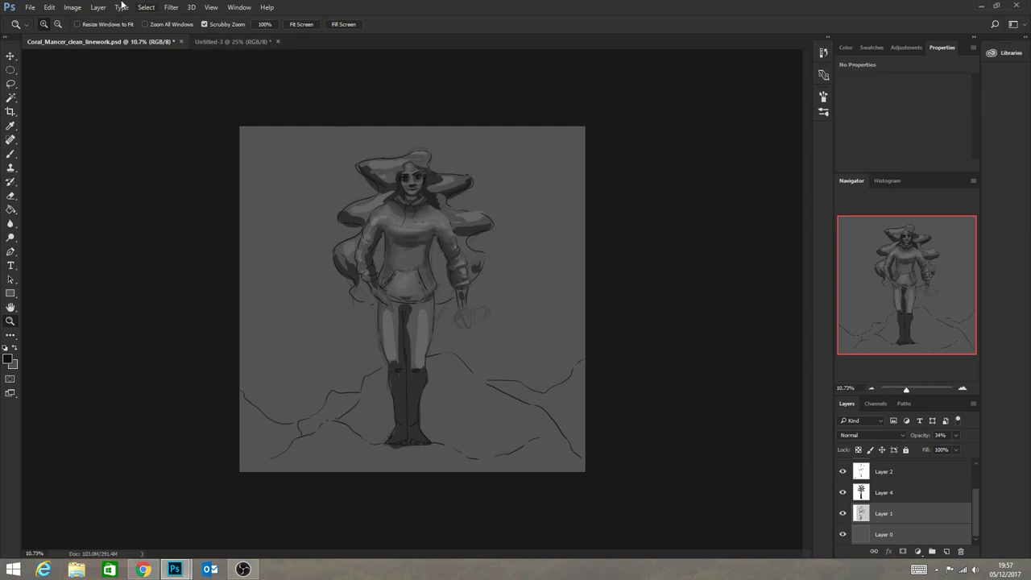
click(72, 7)
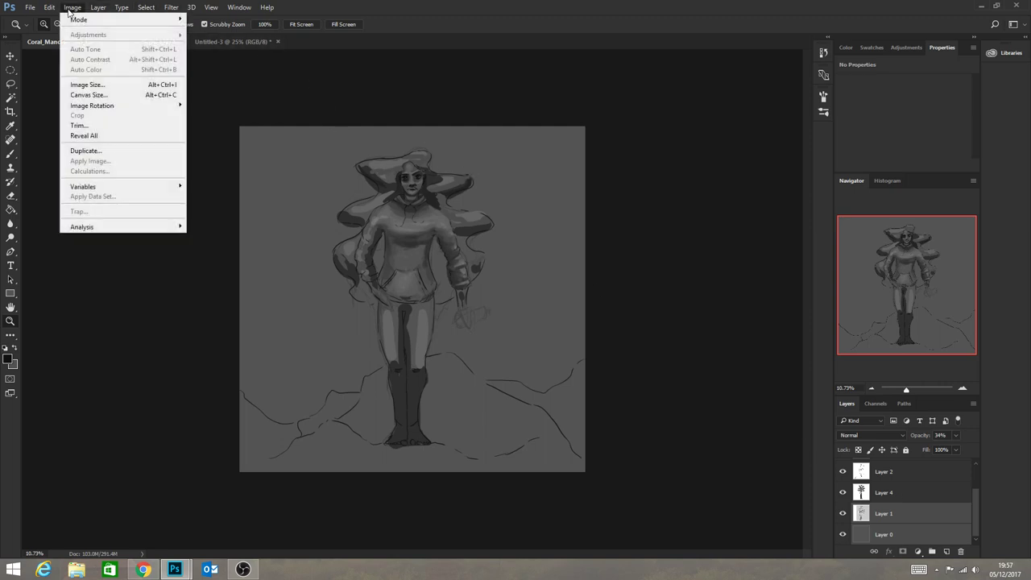
click(260, 68)
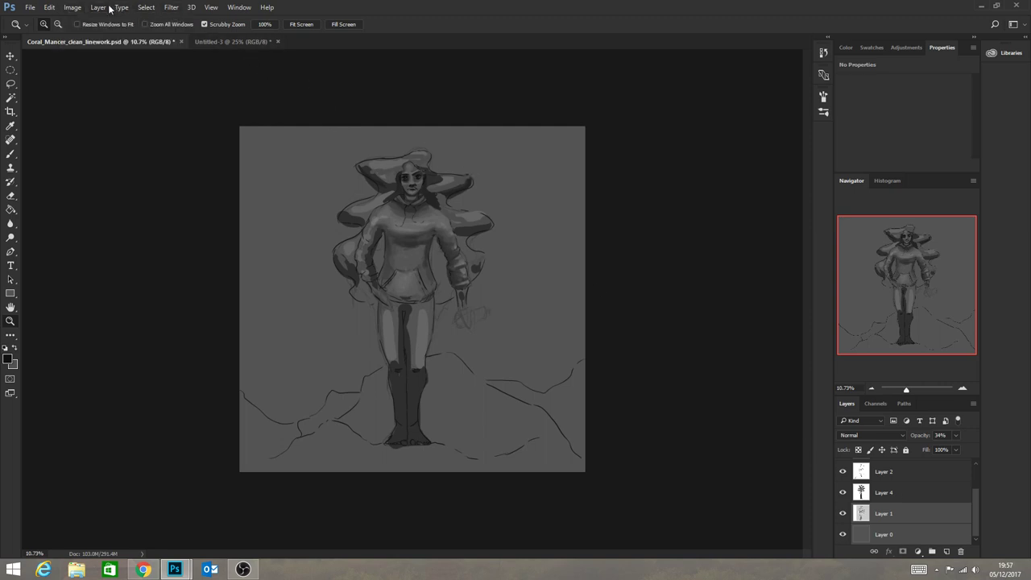
Toggle the visibility of Layer 1 off and on to check what it contributes, leaving it shown.
click(894, 517)
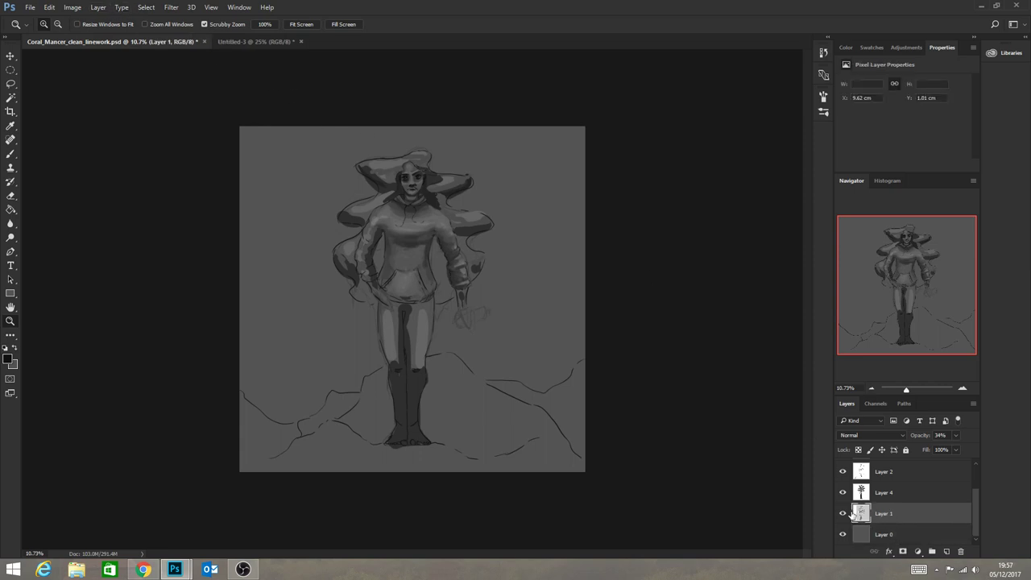
click(843, 514)
click(843, 513)
click(843, 514)
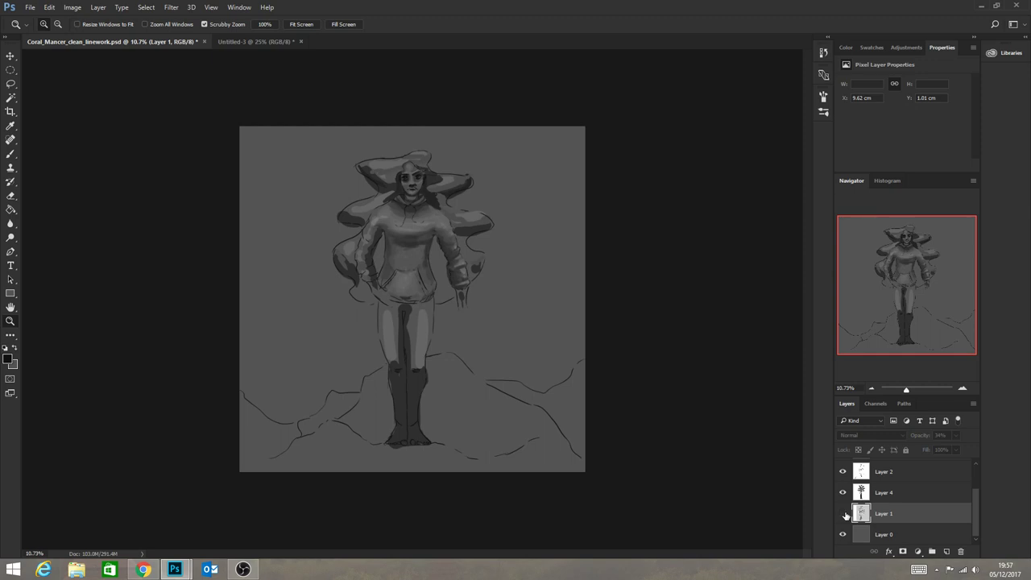
click(843, 514)
click(843, 514)
click(843, 514)
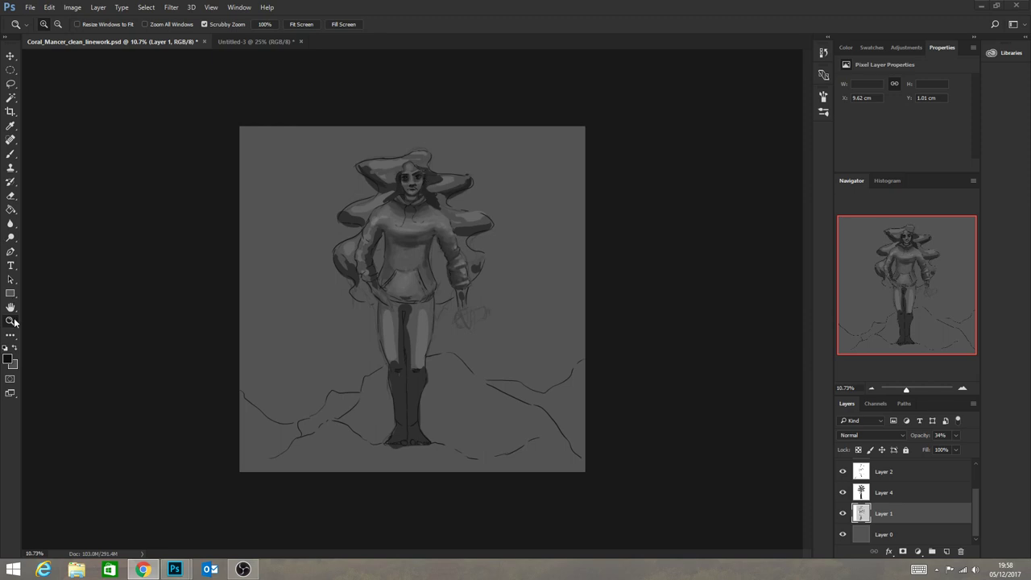
Make Layer 5 active and set up the Brush with a size of 66 px for work on the head.
drag(418, 176, 470, 204)
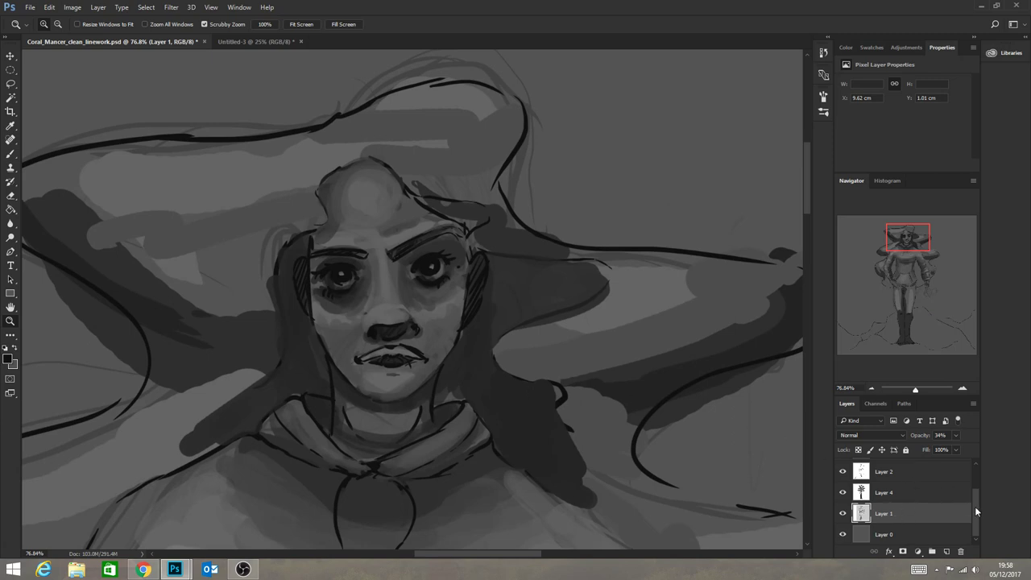
drag(975, 511, 968, 470)
click(893, 473)
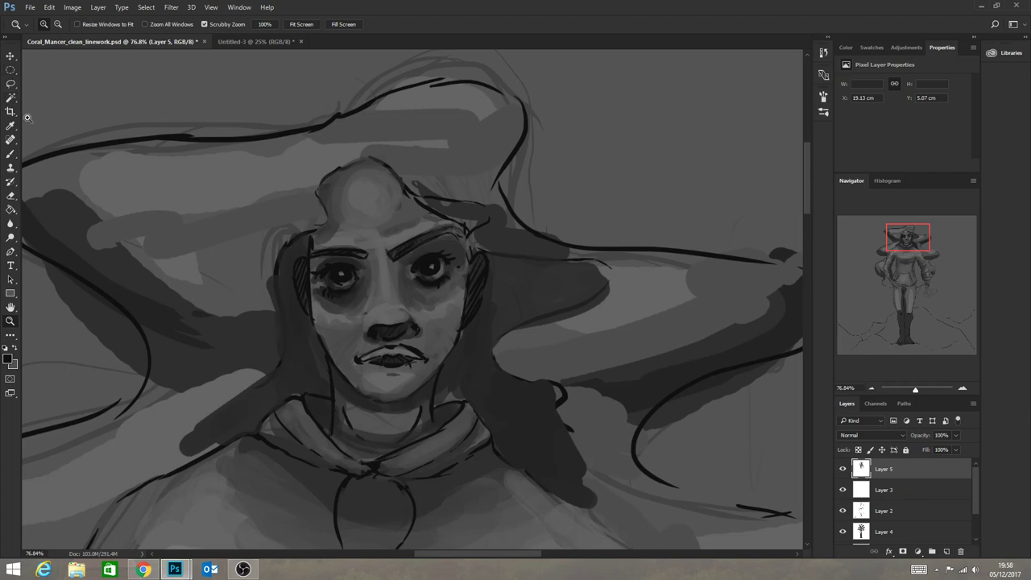
click(11, 158)
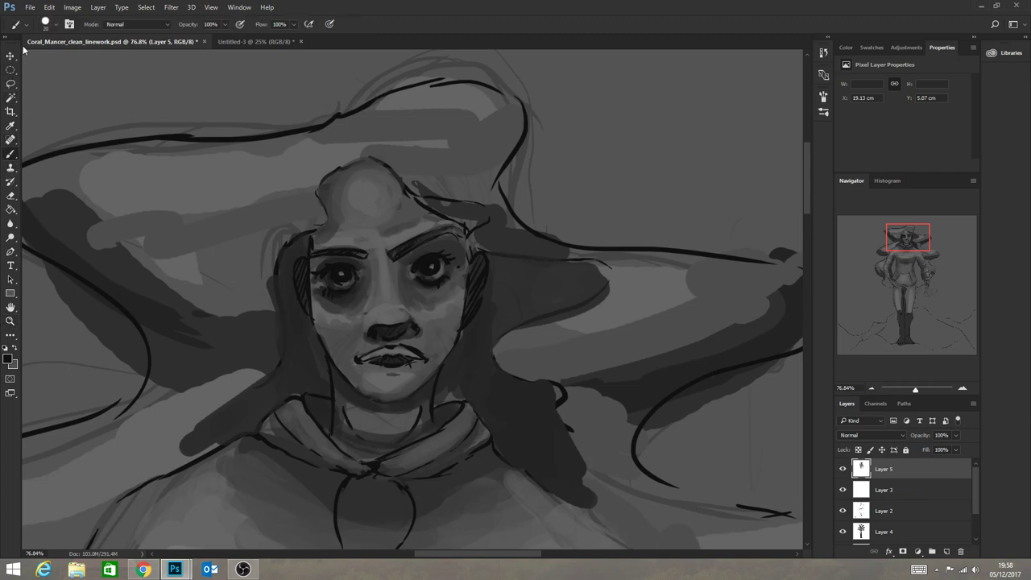
click(56, 25)
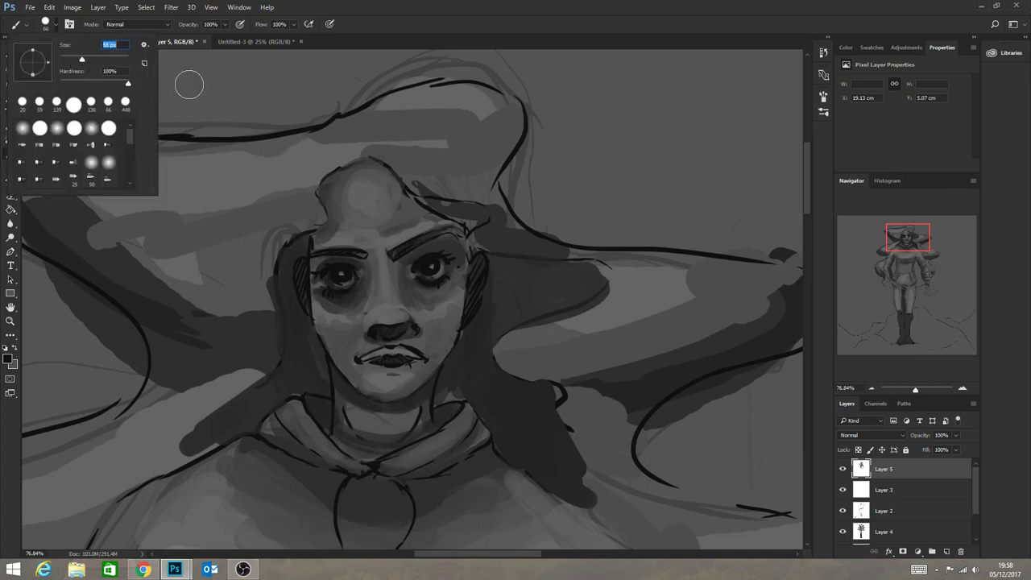
click(375, 21)
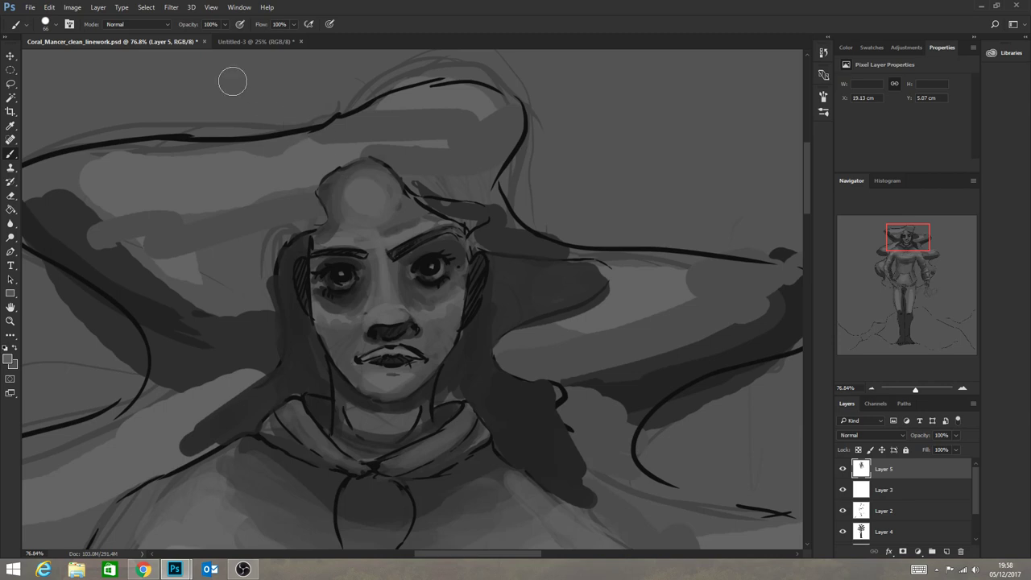
Sample a lighter grey from the swatch document and paint highlights on the forehead, around the eyebrows and eyelids, and down the nose.
click(231, 40)
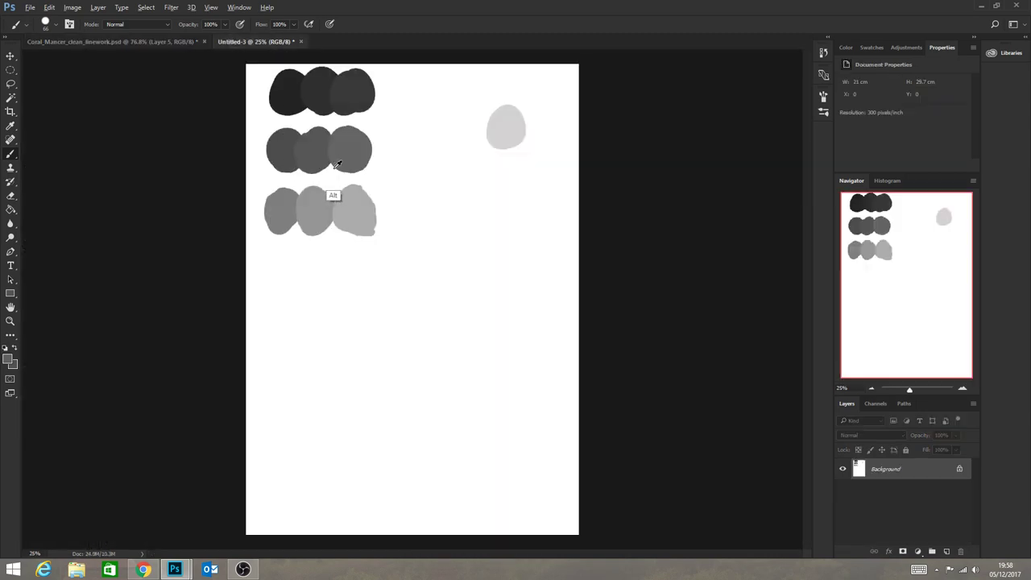
click(167, 41)
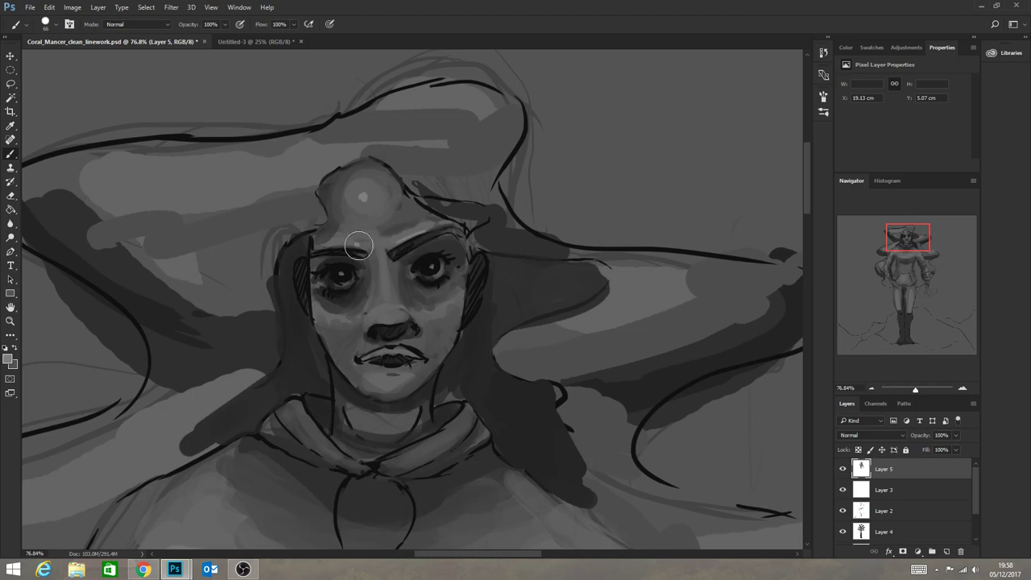
mouse_move(358, 246)
mouse_down()
mouse_move(322, 245)
mouse_move(336, 261)
mouse_up()
drag(415, 257, 429, 252)
mouse_move(387, 320)
mouse_down()
mouse_move(398, 319)
mouse_move(384, 266)
mouse_up()
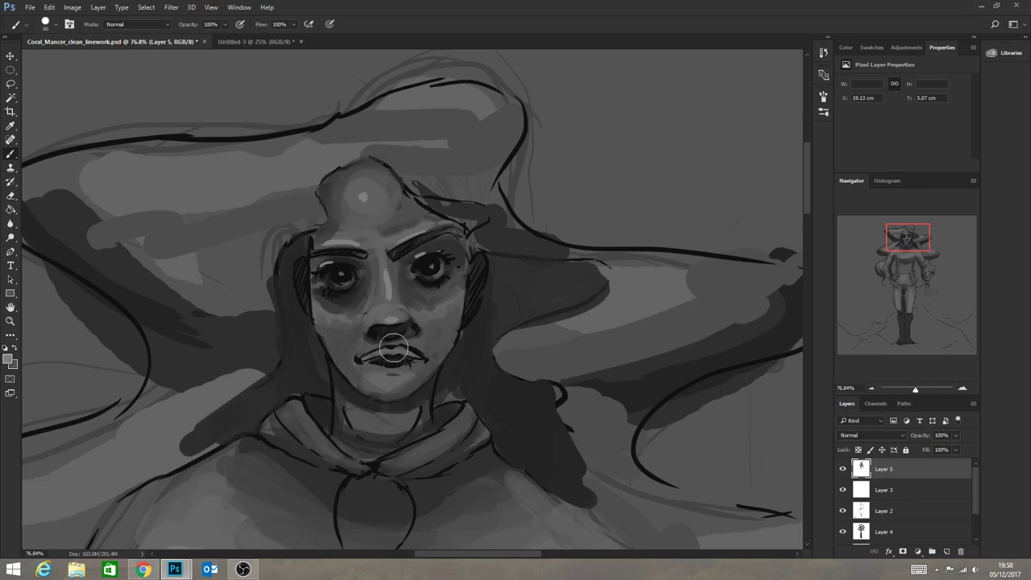
Add small light grey highlights to the upper lip, both cheekbones and the chin.
drag(389, 352, 400, 349)
drag(320, 310, 336, 317)
drag(441, 307, 461, 288)
drag(385, 383, 395, 385)
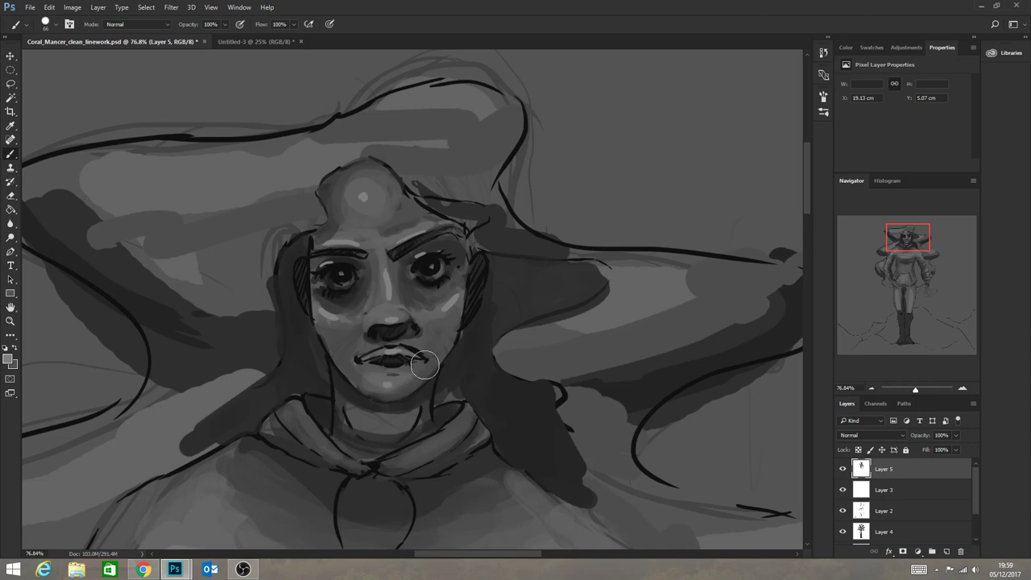
Enable Transfer in the brush settings so that strokes vary in opacity.
click(69, 24)
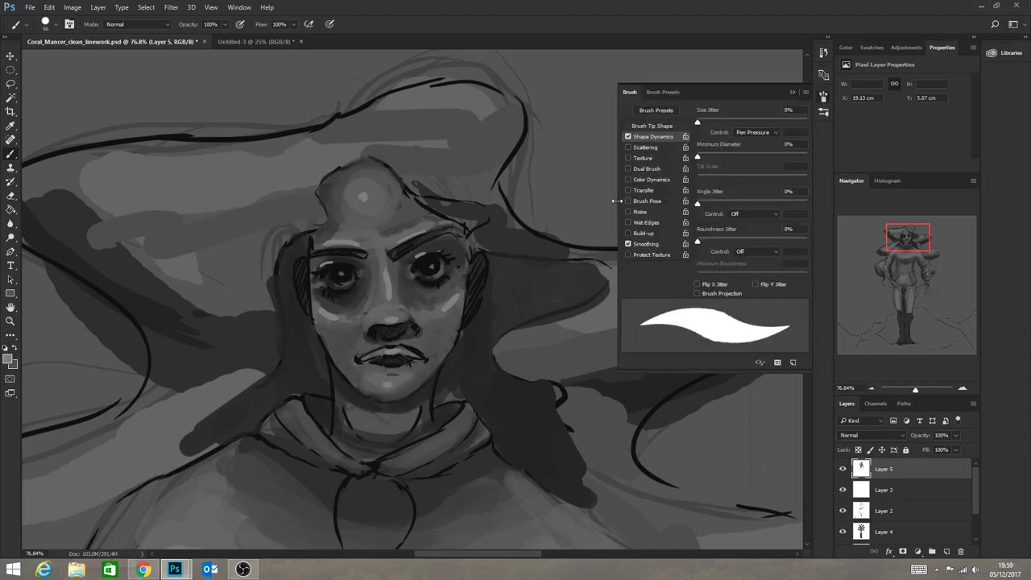
click(629, 191)
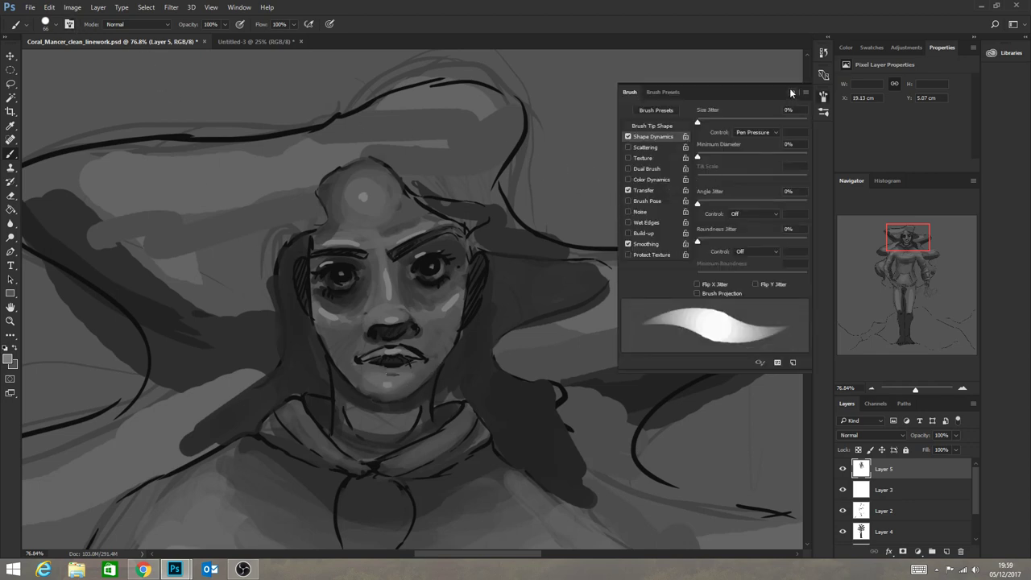
click(792, 92)
Blend the round forehead highlight into the surrounding skin with soft strokes of sampled greys.
click(11, 320)
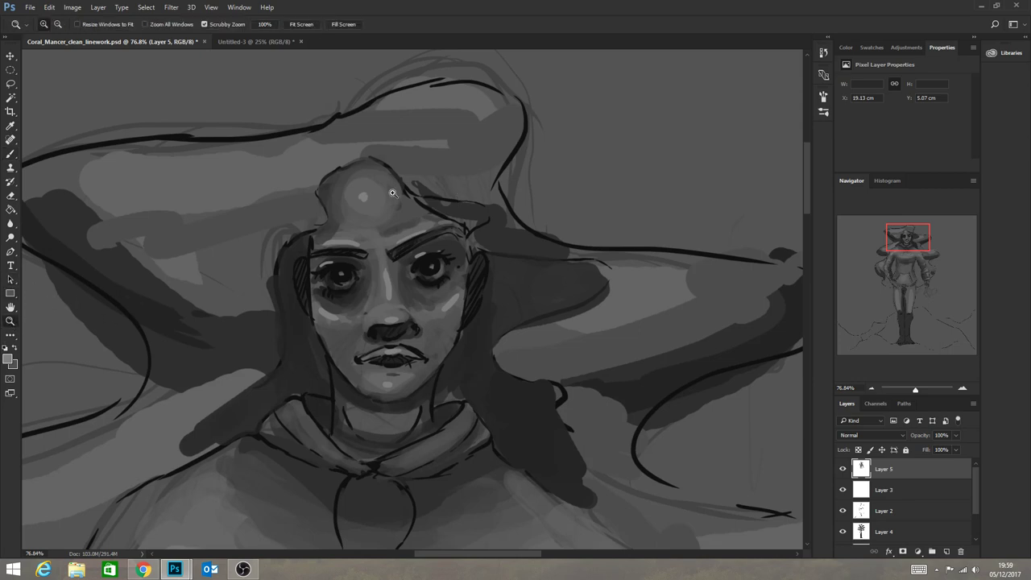
drag(392, 193, 412, 231)
click(10, 153)
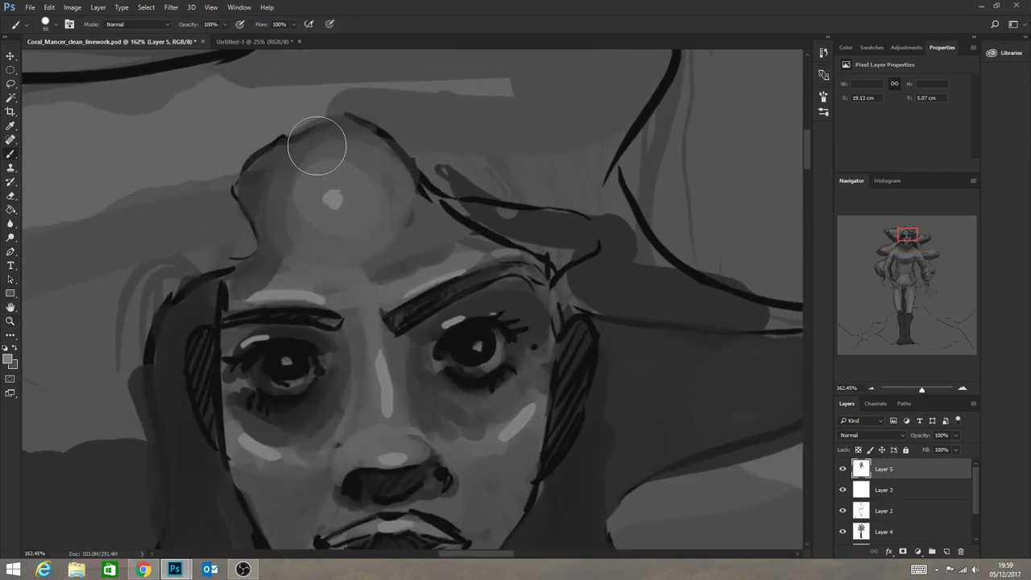
alt+click(337, 192)
mouse_move(333, 193)
mouse_down()
mouse_move(340, 206)
mouse_move(351, 201)
mouse_move(329, 195)
mouse_move(326, 173)
mouse_move(312, 191)
mouse_move(353, 207)
mouse_up()
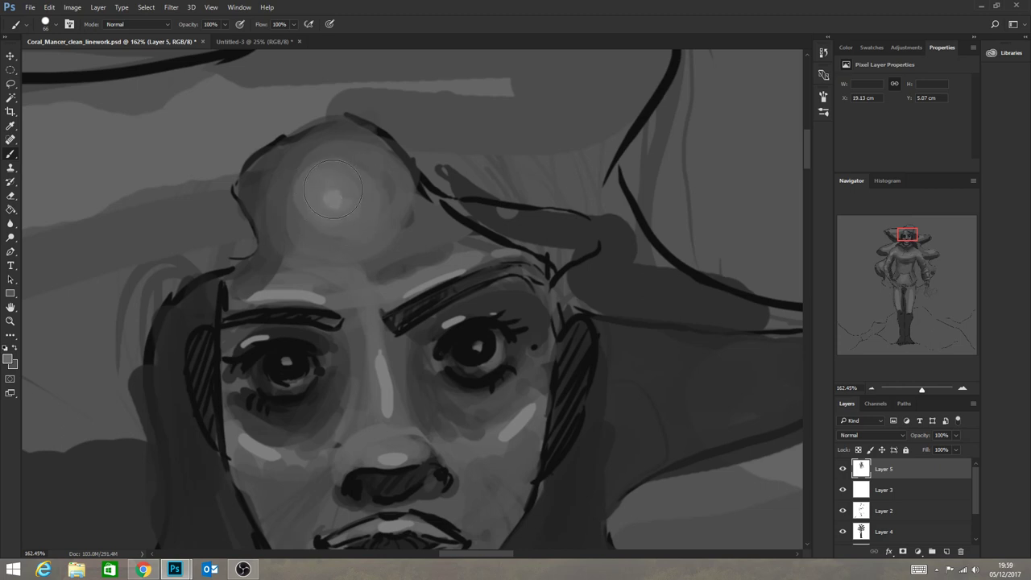
alt+click(339, 198)
mouse_move(338, 195)
mouse_down()
mouse_move(345, 199)
mouse_move(338, 189)
mouse_move(336, 212)
mouse_move(346, 207)
mouse_move(338, 172)
mouse_move(301, 207)
mouse_move(327, 212)
mouse_move(305, 185)
mouse_move(301, 198)
mouse_move(364, 227)
mouse_move(359, 180)
mouse_move(321, 158)
mouse_move(283, 214)
mouse_up()
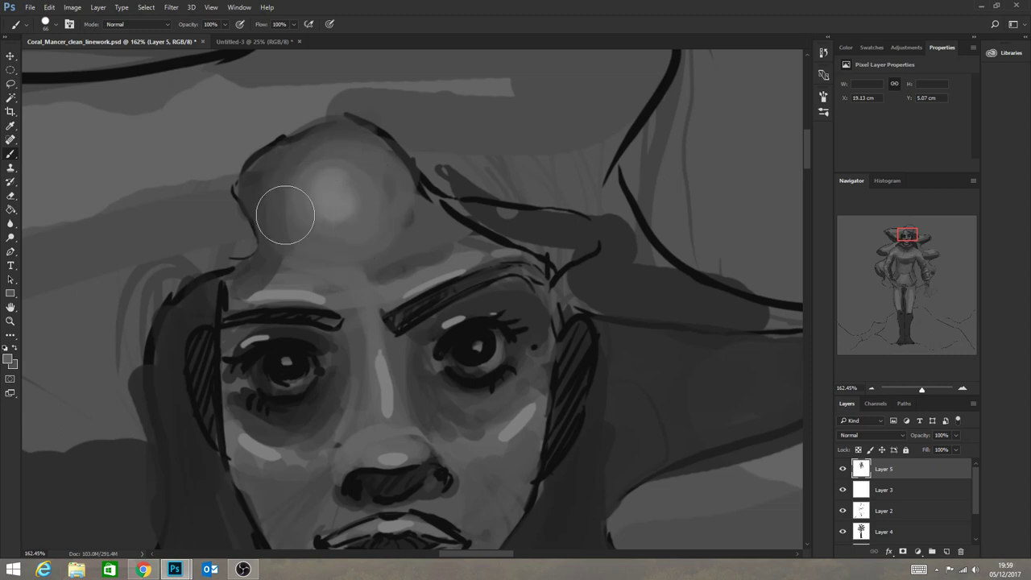
Shade the outer edges of the forehead with sampled darker greys, softening the black outline along the top and right side.
alt+click(254, 177)
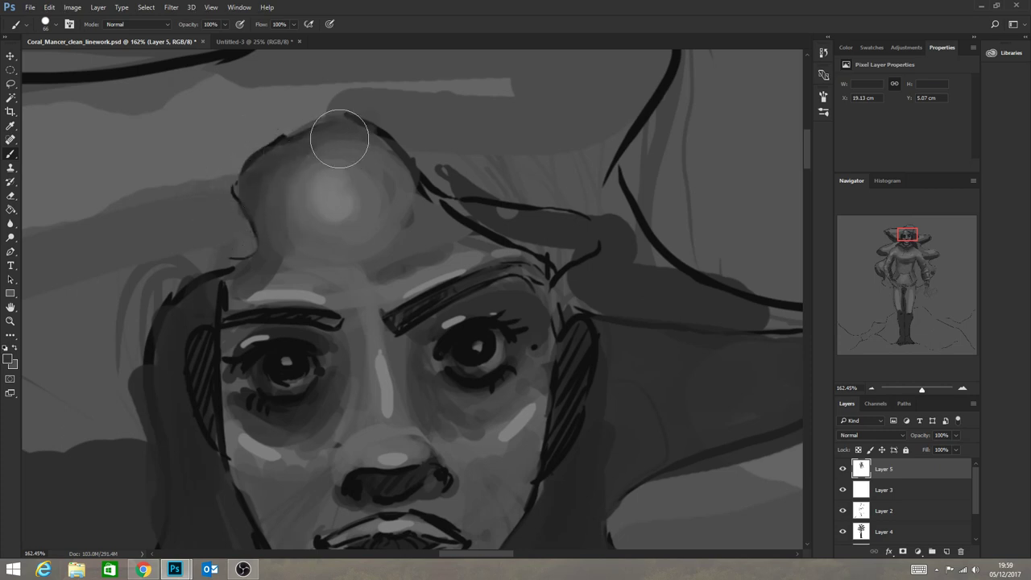
mouse_move(349, 141)
mouse_down()
mouse_move(410, 163)
mouse_move(357, 131)
mouse_move(493, 238)
mouse_move(422, 176)
mouse_move(466, 225)
mouse_move(517, 244)
mouse_move(450, 175)
mouse_move(435, 188)
mouse_move(299, 148)
mouse_move(359, 141)
mouse_move(298, 134)
mouse_move(275, 231)
mouse_move(279, 158)
mouse_move(255, 187)
mouse_move(230, 312)
mouse_move(261, 268)
mouse_move(213, 278)
mouse_move(291, 194)
mouse_move(287, 168)
mouse_move(312, 145)
mouse_move(266, 236)
mouse_move(281, 193)
mouse_move(265, 197)
mouse_move(271, 226)
mouse_move(313, 175)
mouse_up()
key(alt)
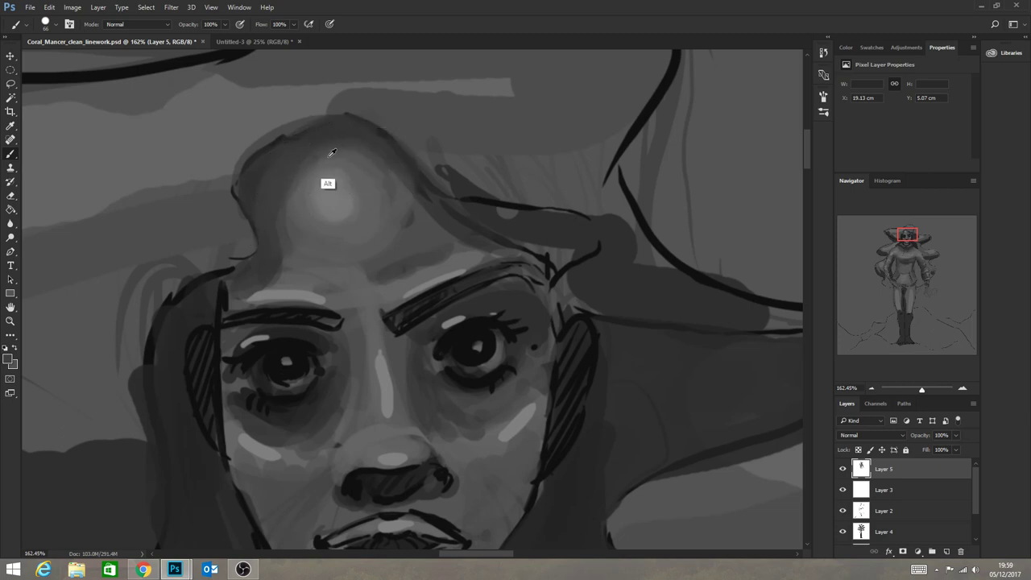
alt+click(304, 169)
mouse_move(366, 153)
mouse_down()
mouse_move(411, 195)
mouse_move(351, 185)
mouse_move(302, 128)
mouse_move(370, 178)
mouse_move(331, 149)
mouse_move(357, 174)
mouse_move(338, 142)
mouse_move(462, 230)
mouse_move(382, 159)
mouse_move(469, 238)
mouse_up()
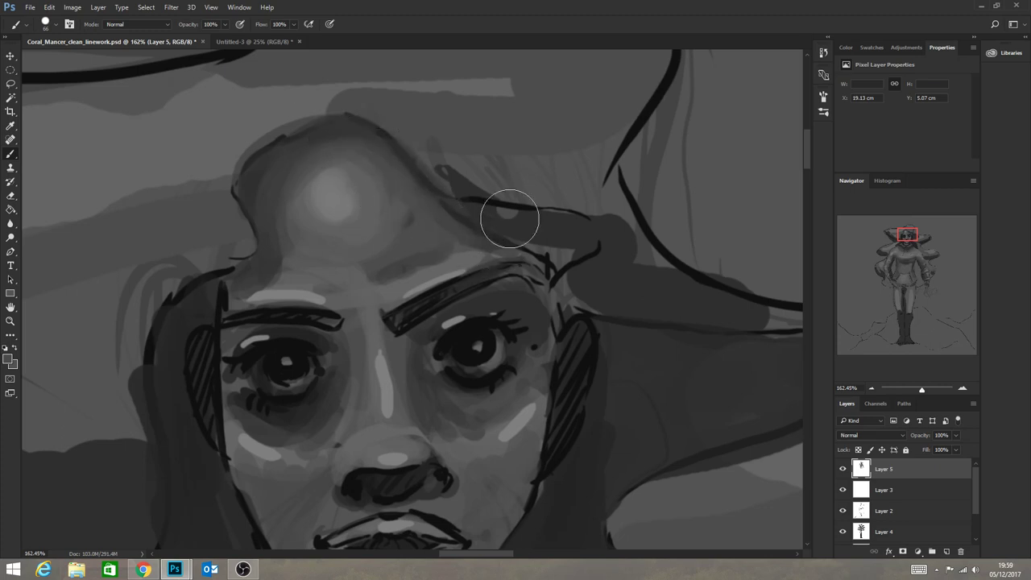
Blend the highlights above both eyebrows into the forehead using sampled greys.
key(alt)
alt+click(433, 278)
mouse_move(399, 302)
mouse_down()
mouse_move(464, 263)
mouse_move(389, 299)
mouse_move(494, 255)
mouse_move(404, 291)
mouse_move(529, 254)
mouse_move(418, 283)
mouse_move(435, 263)
mouse_up()
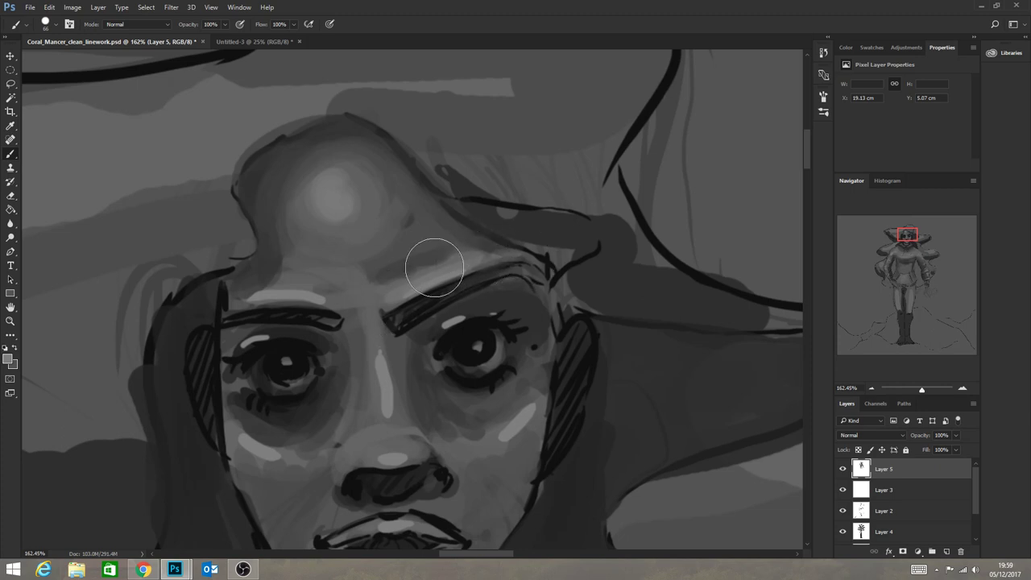
key(alt)
alt+click(427, 263)
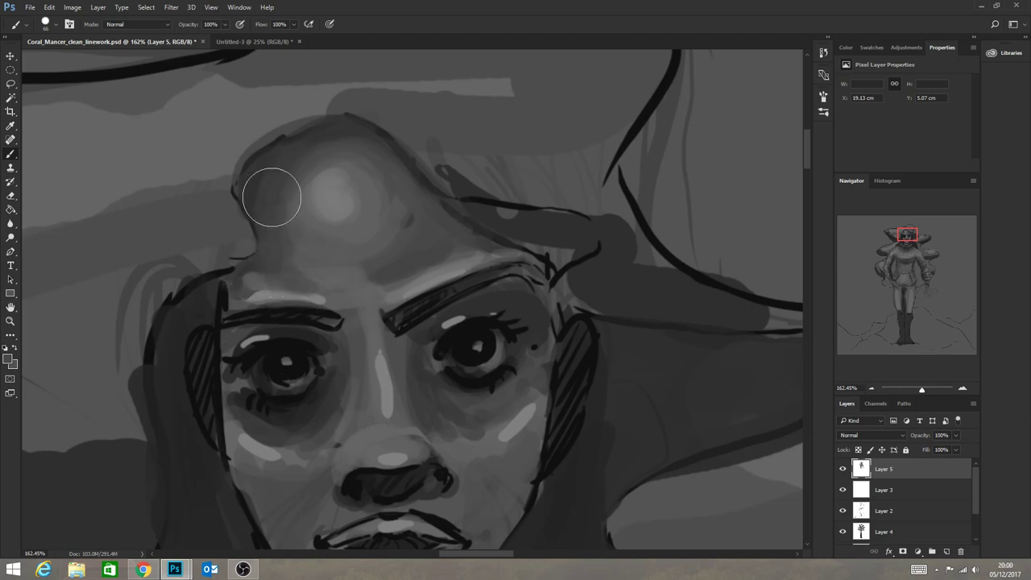
alt+click(275, 294)
alt+click(262, 295)
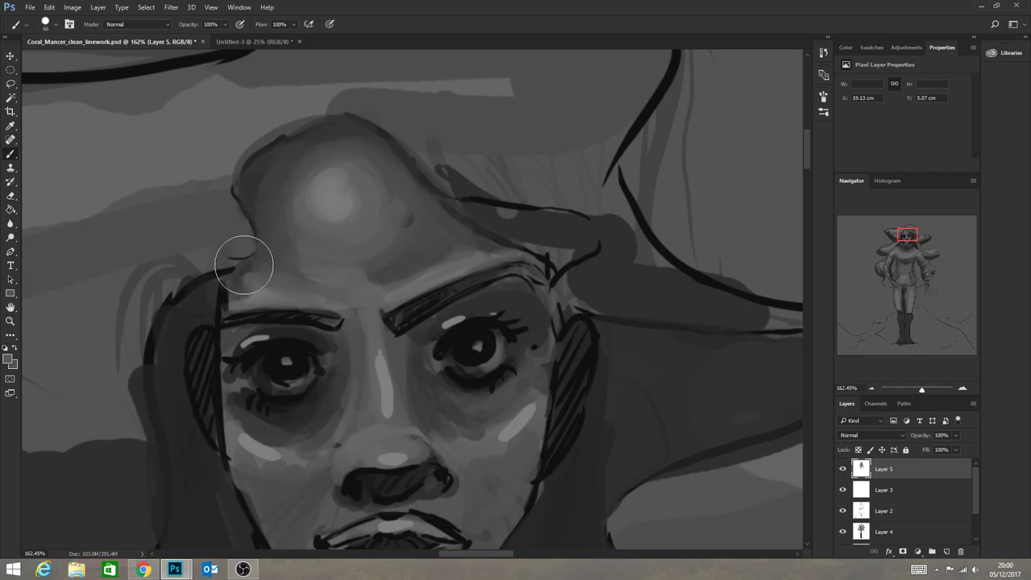
Smooth the shading between the forehead and the right eyebrow with a grey sampled from that area.
key(alt)
alt+click(442, 256)
mouse_move(455, 231)
mouse_down()
mouse_move(410, 268)
mouse_move(469, 232)
mouse_move(396, 283)
mouse_move(484, 233)
mouse_move(389, 290)
mouse_up()
key(alt)
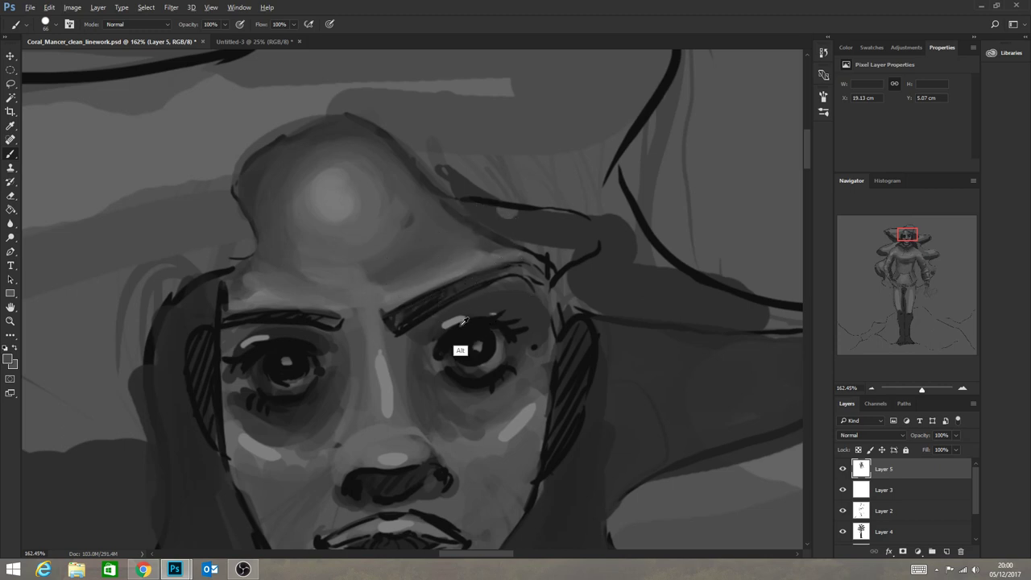
Blend the highlights on both upper eyelids into the surrounding skin with strokes of sampled greys.
drag(432, 338, 466, 313)
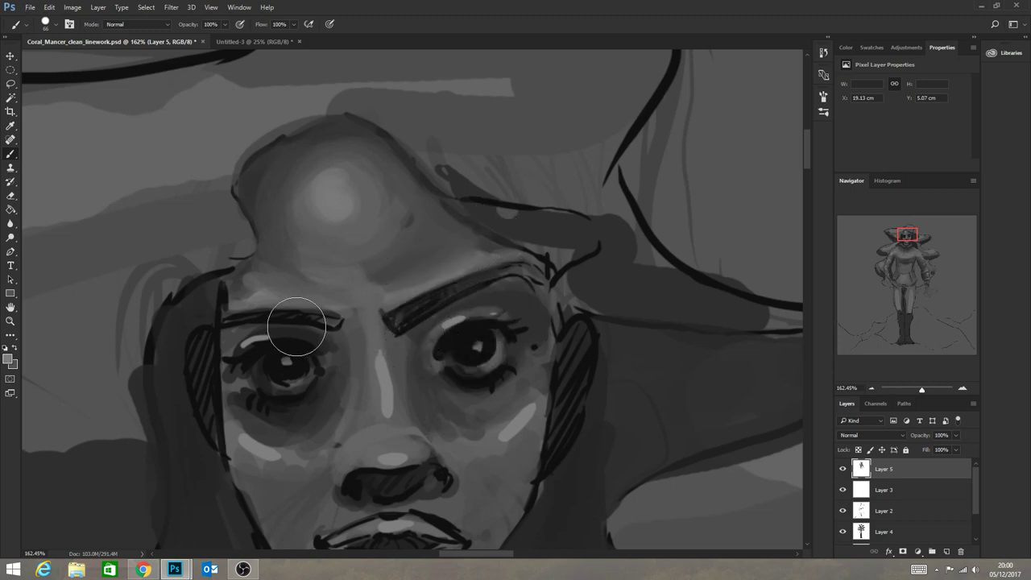
click(314, 340)
mouse_move(310, 338)
mouse_down()
mouse_move(231, 353)
mouse_move(319, 342)
mouse_move(241, 357)
mouse_move(285, 336)
mouse_move(265, 349)
mouse_up()
key(ctrl+z)
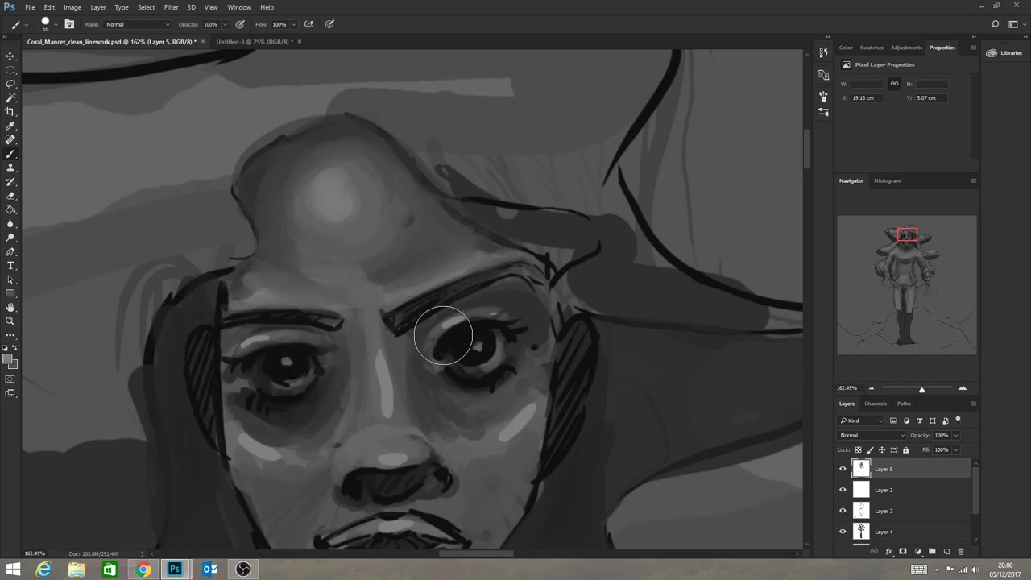
mouse_move(460, 315)
mouse_down()
mouse_move(518, 325)
mouse_move(427, 345)
mouse_move(463, 313)
mouse_move(523, 330)
mouse_move(441, 327)
mouse_move(458, 316)
mouse_move(508, 314)
mouse_move(419, 351)
mouse_move(484, 300)
mouse_move(509, 306)
mouse_up()
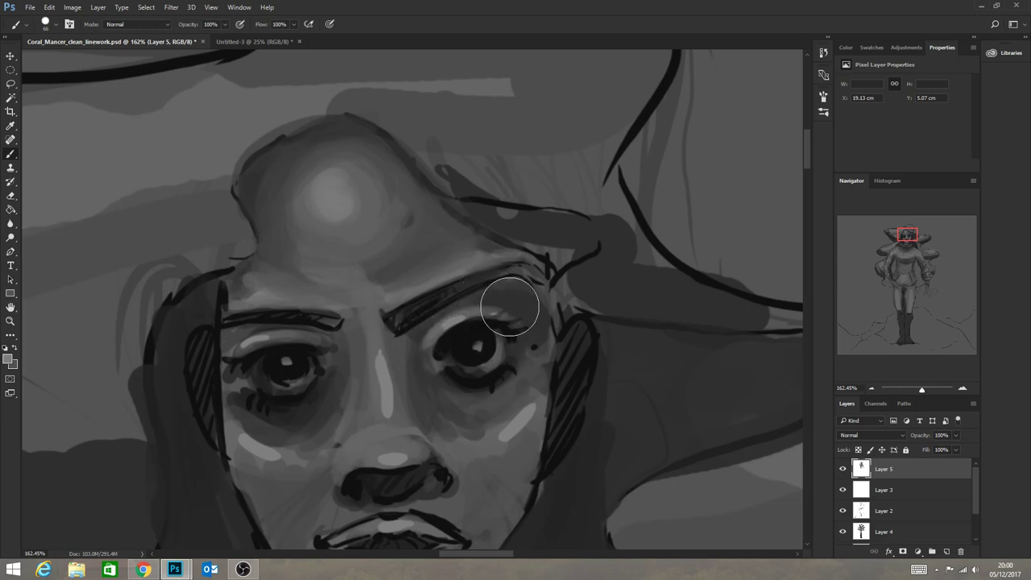
alt+click(433, 331)
mouse_move(424, 340)
mouse_down()
mouse_move(476, 303)
mouse_move(495, 320)
mouse_move(519, 317)
mouse_up()
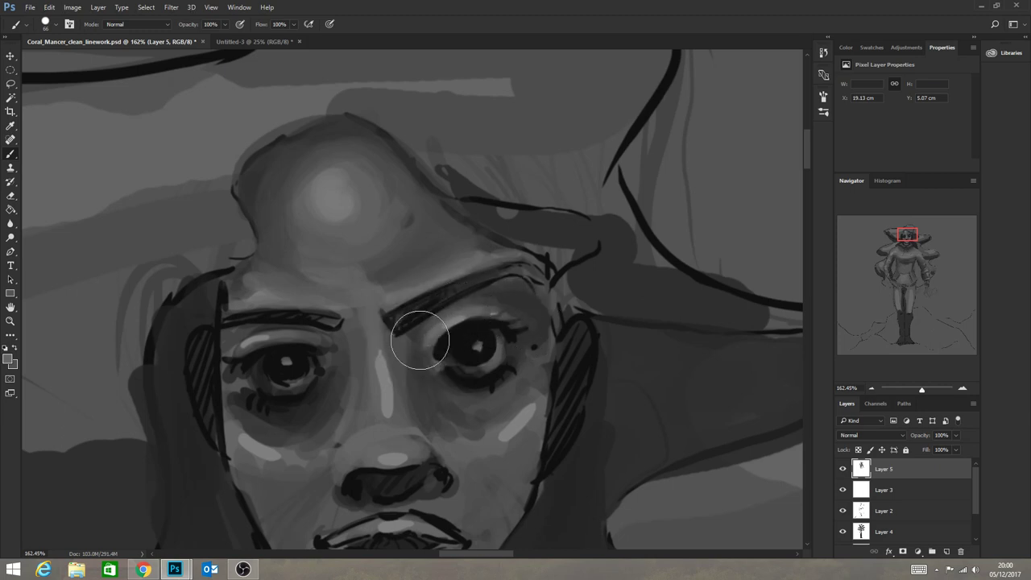
mouse_move(291, 330)
mouse_down()
mouse_move(319, 336)
mouse_move(239, 339)
mouse_move(225, 352)
mouse_move(328, 345)
mouse_up()
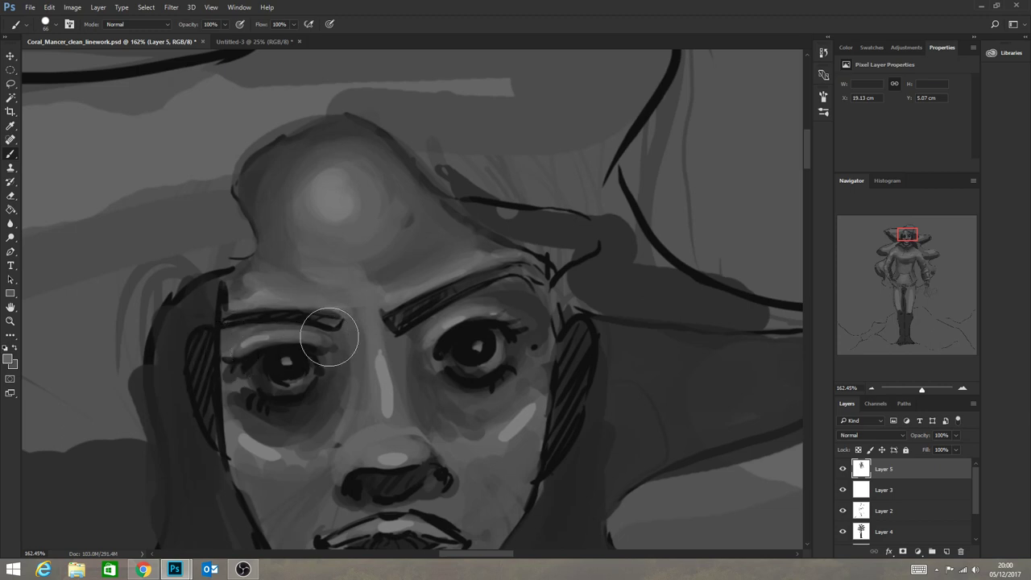
Smooth the shading between the nose and the right eye, and blend both cheek highlights into the skin with sampled greys.
alt+click(429, 389)
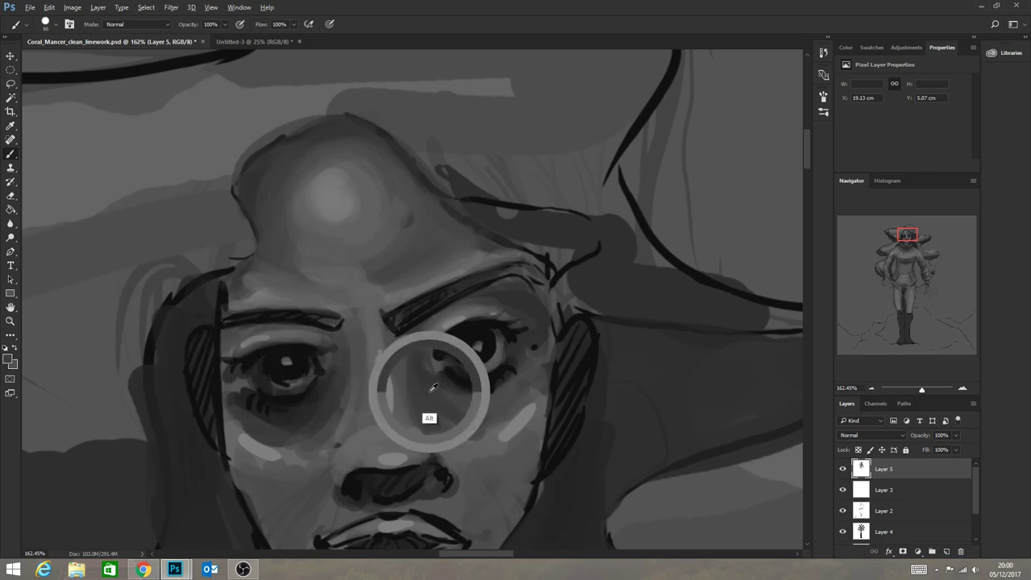
drag(413, 350, 480, 425)
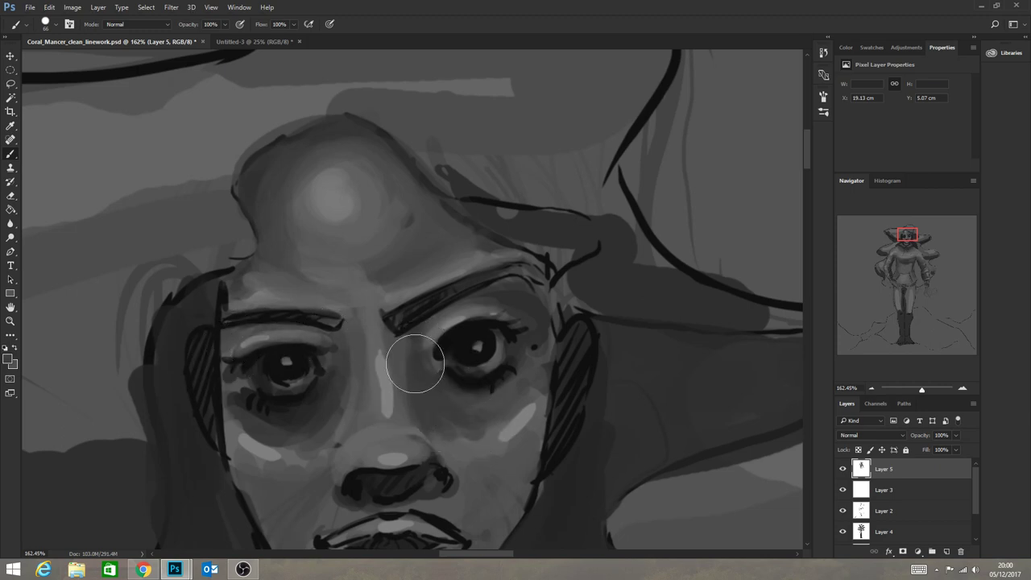
alt+click(397, 366)
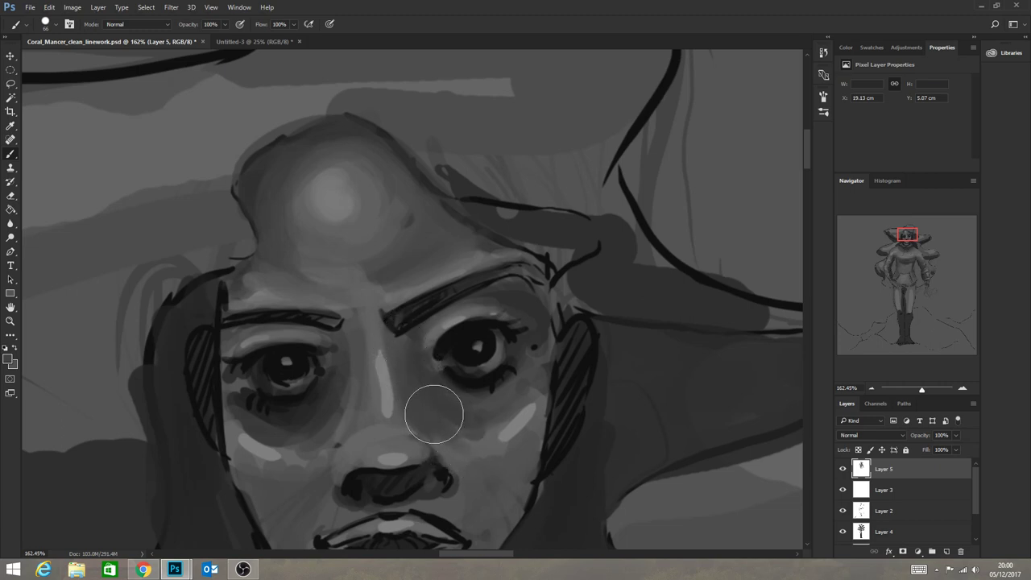
mouse_move(538, 403)
mouse_down()
mouse_move(461, 475)
mouse_move(527, 433)
mouse_move(531, 417)
mouse_move(515, 439)
mouse_move(509, 429)
mouse_move(529, 404)
mouse_move(496, 433)
mouse_move(537, 367)
mouse_move(540, 378)
mouse_move(545, 363)
mouse_move(511, 424)
mouse_move(542, 355)
mouse_move(499, 427)
mouse_move(525, 403)
mouse_move(539, 359)
mouse_up()
mouse_move(210, 396)
mouse_down()
mouse_move(260, 452)
mouse_move(234, 414)
mouse_move(295, 469)
mouse_move(224, 398)
mouse_move(306, 471)
mouse_move(247, 434)
mouse_move(307, 472)
mouse_up()
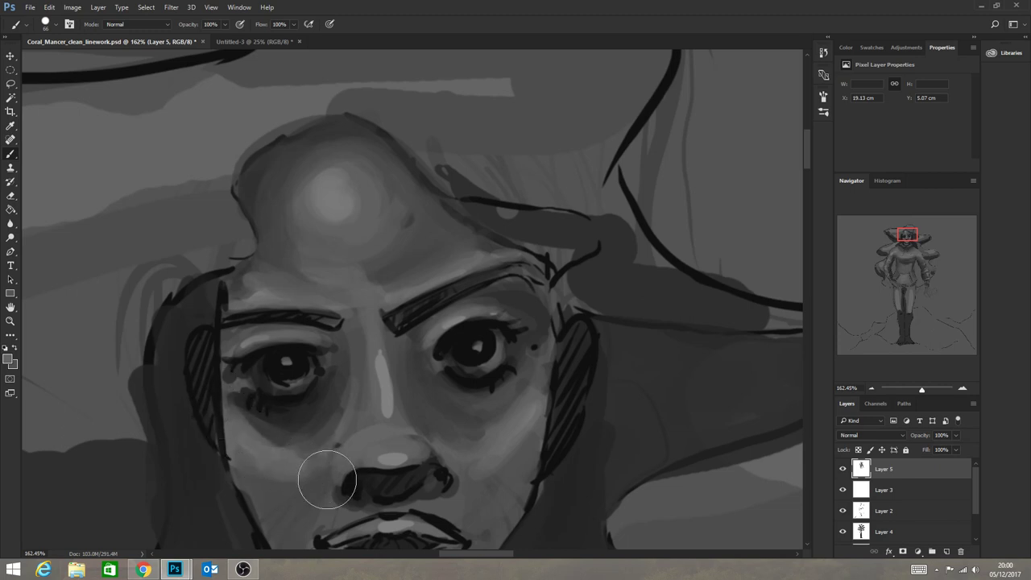
Deepen the shadows under both eyes with sampled dark greys.
key(alt)
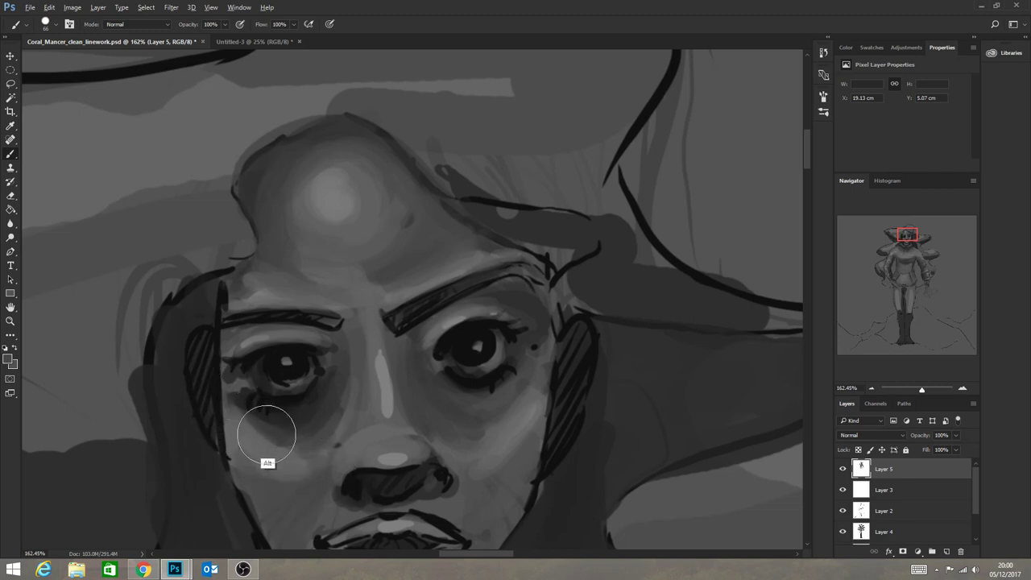
mouse_move(266, 434)
mouse_down()
mouse_move(289, 449)
mouse_move(233, 406)
mouse_move(295, 450)
mouse_move(225, 393)
mouse_move(293, 454)
mouse_move(227, 379)
mouse_move(246, 424)
mouse_move(232, 368)
mouse_move(244, 420)
mouse_move(242, 393)
mouse_move(339, 424)
mouse_up()
alt+click(242, 395)
drag(343, 380, 313, 412)
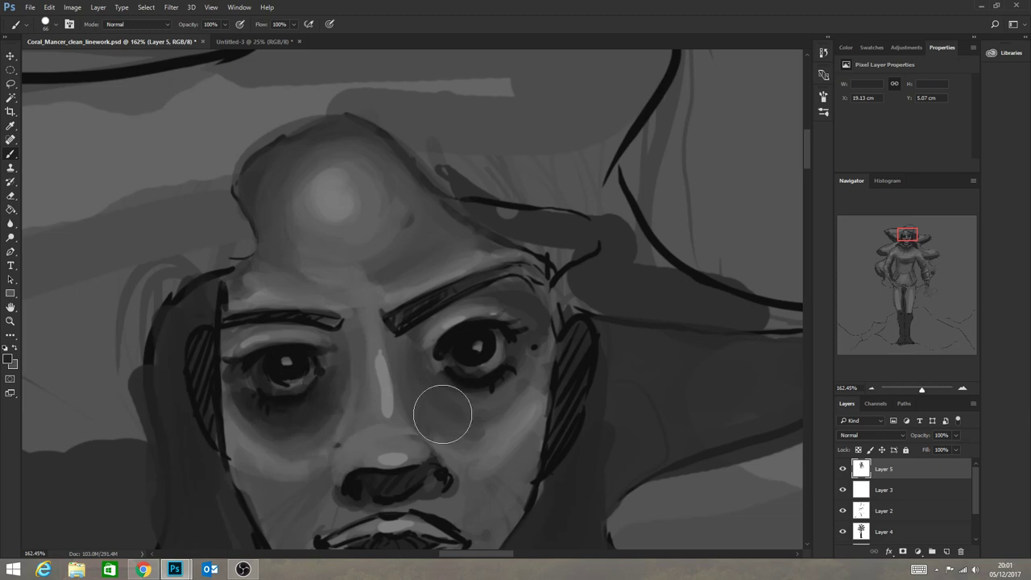
mouse_move(441, 381)
mouse_down()
mouse_move(495, 405)
mouse_move(462, 401)
mouse_move(527, 376)
mouse_move(492, 406)
mouse_up()
alt+click(472, 395)
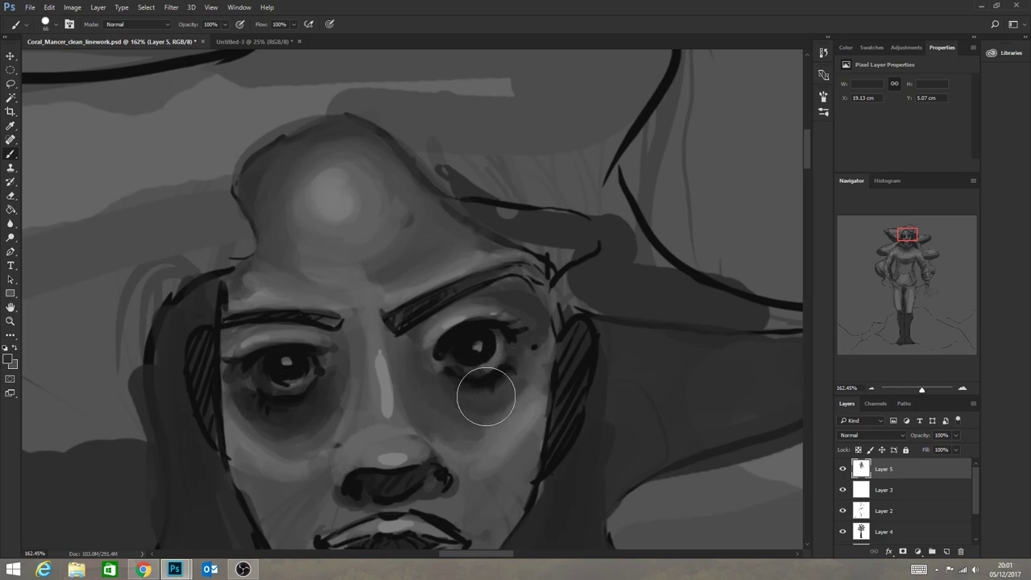
Soften the left upper eyelid highlight and the skin above the left eyebrow's outer end with sampled greys.
alt+click(251, 339)
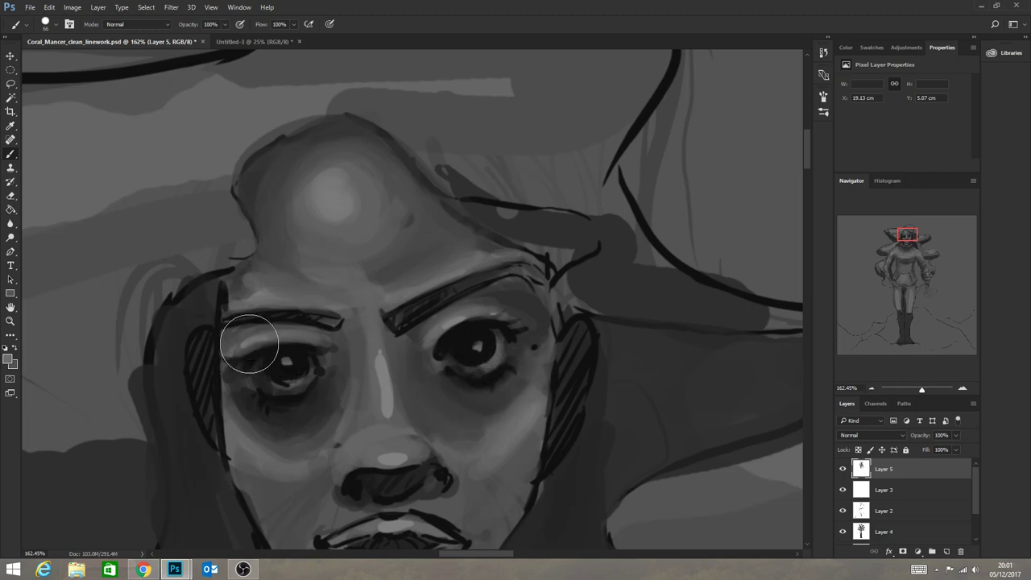
drag(246, 347, 331, 338)
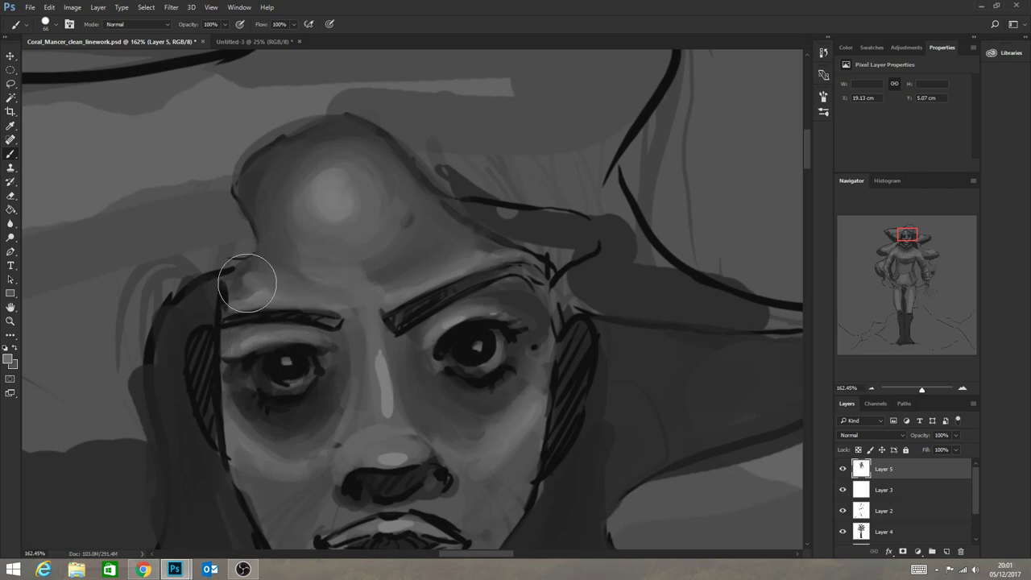
alt+click(237, 324)
mouse_move(249, 290)
mouse_down()
mouse_move(238, 265)
mouse_move(253, 242)
mouse_move(256, 279)
mouse_move(275, 243)
mouse_move(238, 299)
mouse_move(271, 241)
mouse_move(228, 306)
mouse_up()
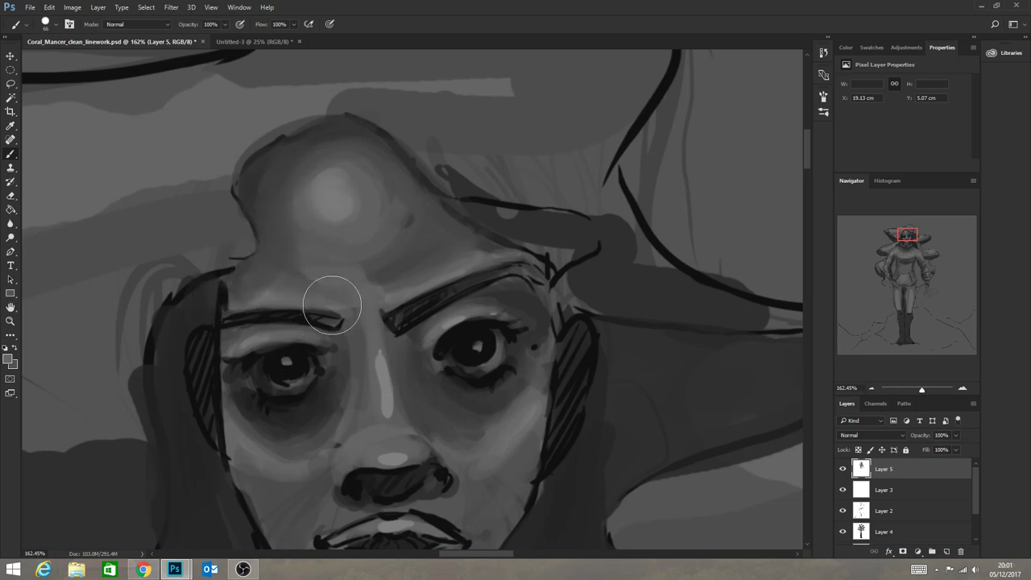
Fill the hatching of both eyebrows with a sampled near-black and soften the tone along the brows.
key(alt)
alt+click(422, 311)
mouse_move(402, 321)
mouse_down()
mouse_move(472, 282)
mouse_move(415, 311)
mouse_move(458, 286)
mouse_move(423, 305)
mouse_move(540, 285)
mouse_up()
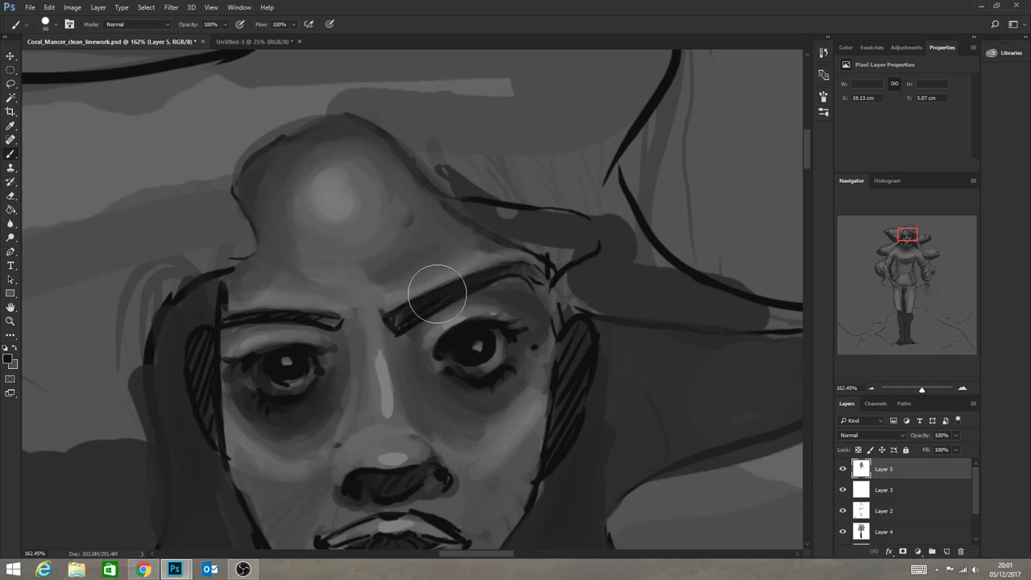
drag(446, 292, 532, 265)
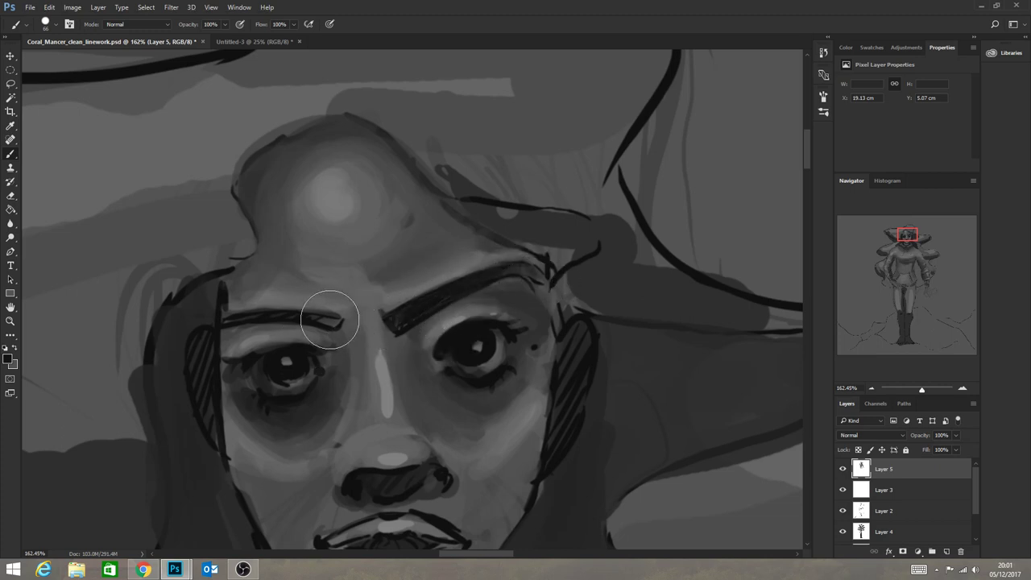
mouse_move(263, 320)
mouse_down()
mouse_move(235, 324)
mouse_move(318, 319)
mouse_move(228, 322)
mouse_move(337, 323)
mouse_move(233, 320)
mouse_up()
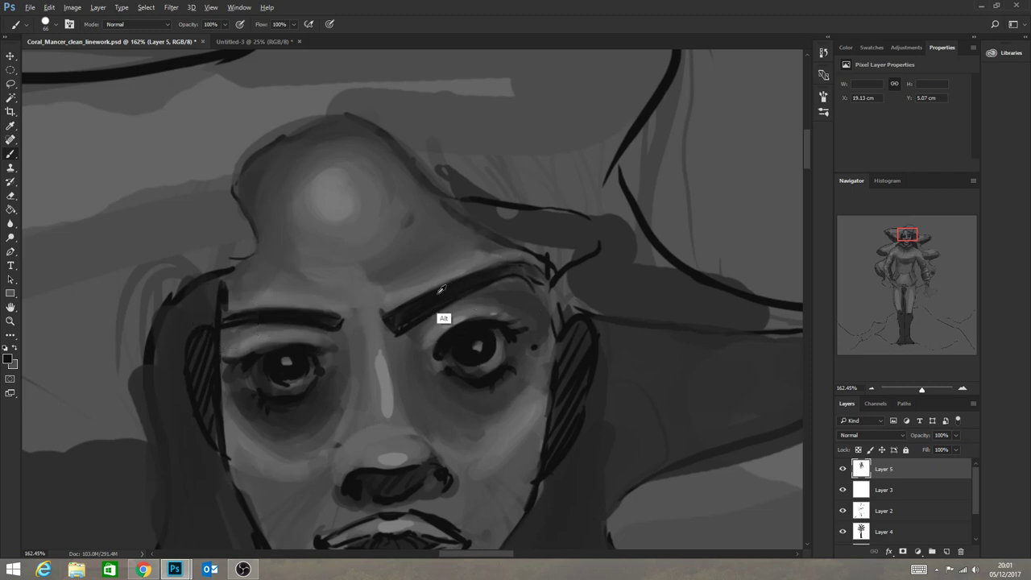
mouse_move(426, 291)
mouse_down()
mouse_move(400, 316)
mouse_move(486, 272)
mouse_move(396, 316)
mouse_move(513, 266)
mouse_up()
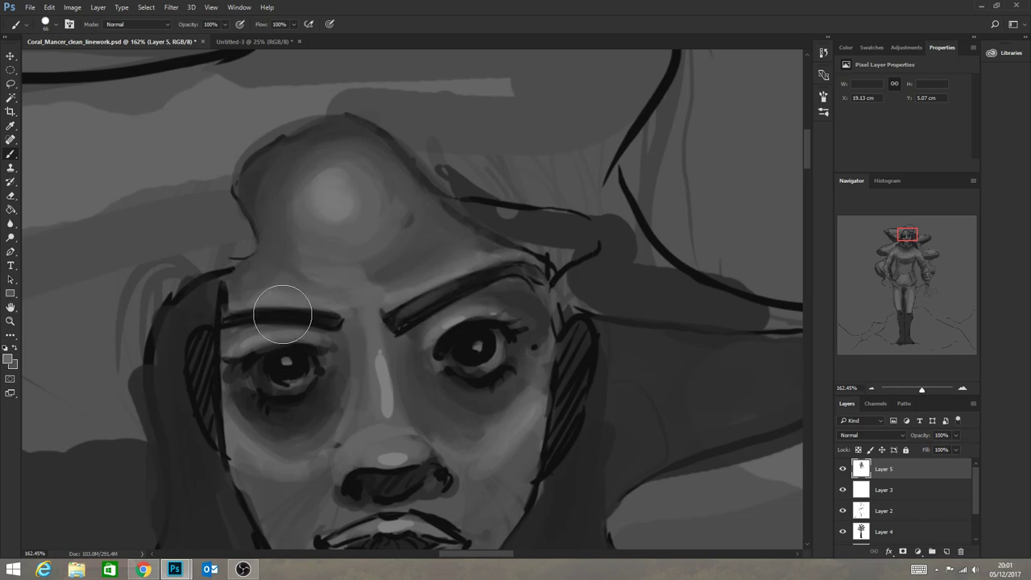
Soften the left eyebrow's lower edge and blend the highlights on the nose bridge and tip with sampled greys.
mouse_move(350, 328)
mouse_down()
mouse_move(260, 310)
mouse_move(339, 320)
mouse_move(239, 317)
mouse_move(341, 321)
mouse_move(255, 317)
mouse_move(222, 342)
mouse_up()
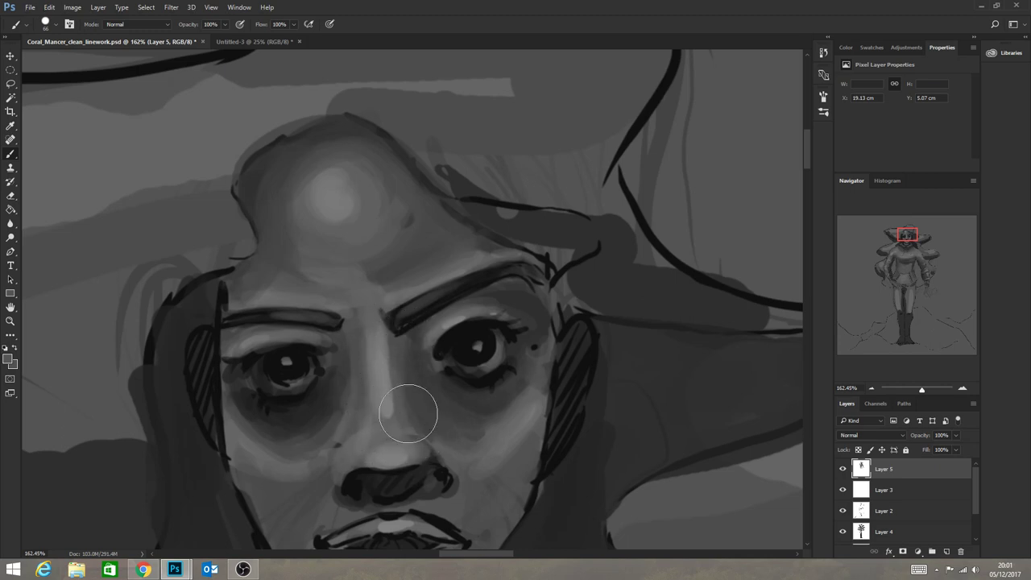
drag(368, 337, 360, 442)
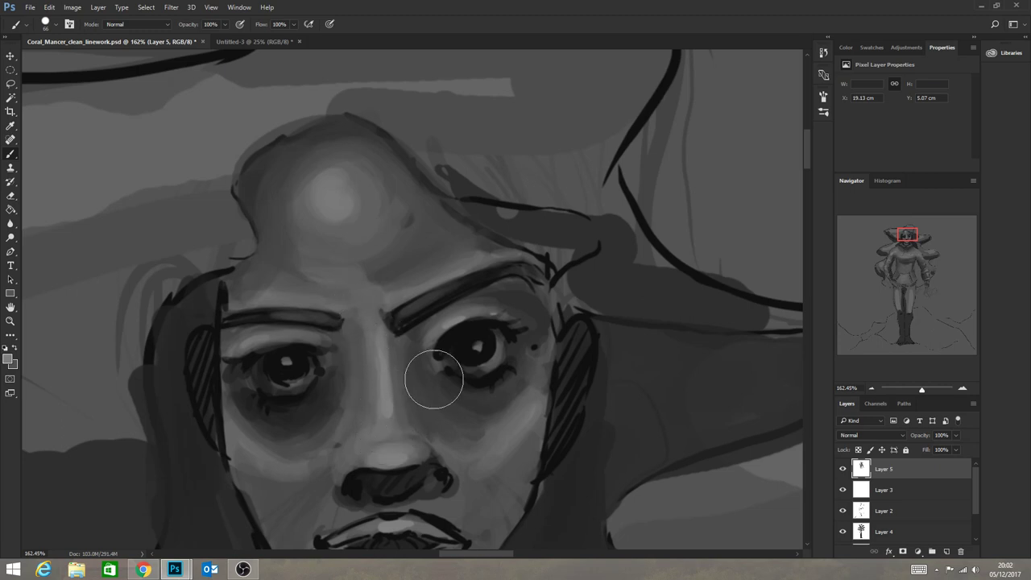
Darken the upper lash lines of both eyes with a sampled black and shade over the ear hatching on both sides.
alt+click(449, 335)
mouse_move(449, 345)
mouse_down()
mouse_move(459, 320)
mouse_move(471, 344)
mouse_move(434, 345)
mouse_move(504, 341)
mouse_move(449, 346)
mouse_move(516, 324)
mouse_up()
drag(436, 354, 514, 327)
drag(448, 330, 515, 341)
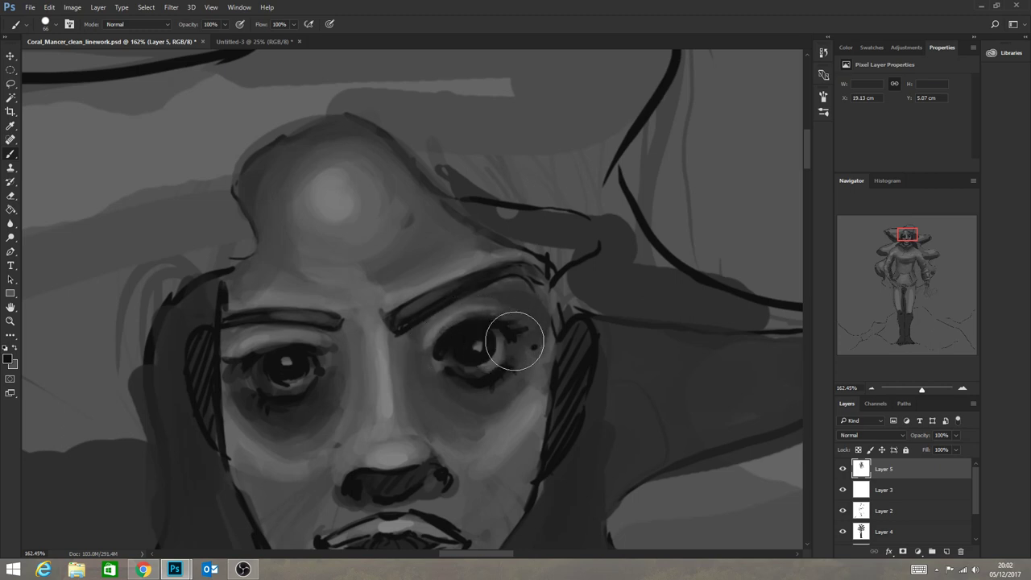
mouse_move(311, 350)
mouse_down()
mouse_move(283, 343)
mouse_move(308, 346)
mouse_move(241, 363)
mouse_move(260, 350)
mouse_up()
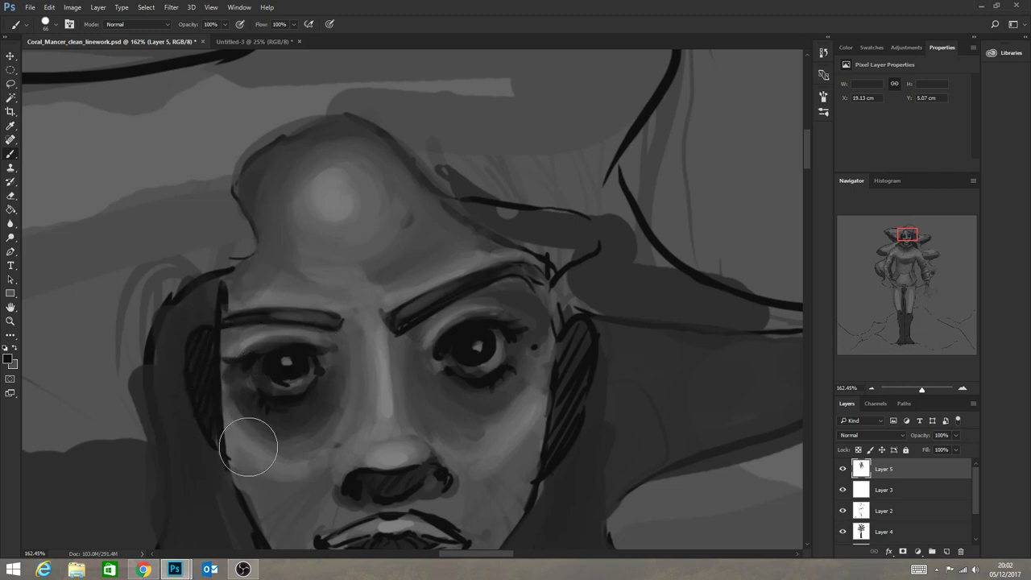
mouse_move(536, 377)
mouse_down()
mouse_move(577, 363)
mouse_move(557, 394)
mouse_move(584, 344)
mouse_move(573, 415)
mouse_move(577, 364)
mouse_move(553, 453)
mouse_up()
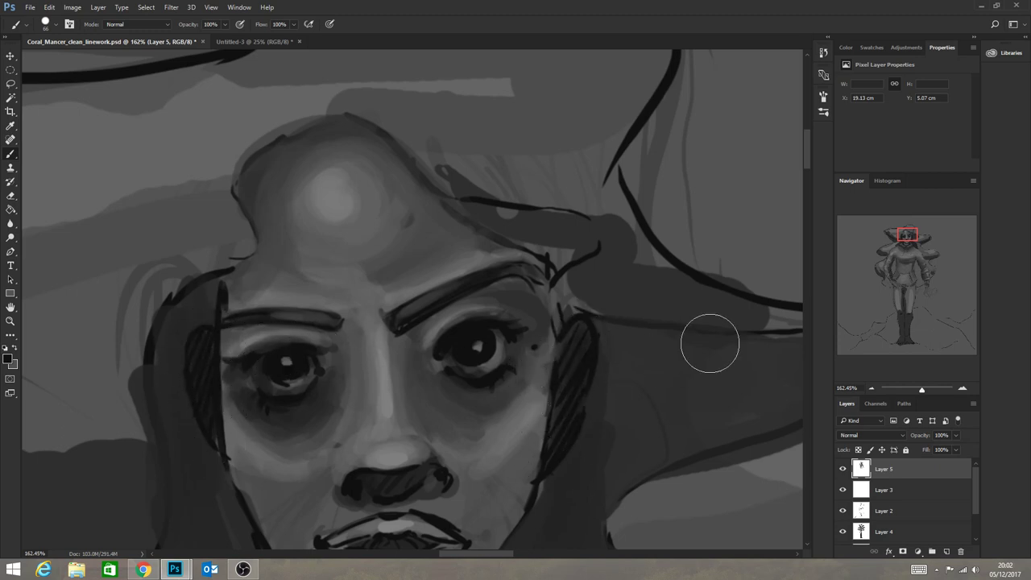
Blend the highlight on the upper lip across the lip with a sampled light grey.
drag(808, 150, 795, 178)
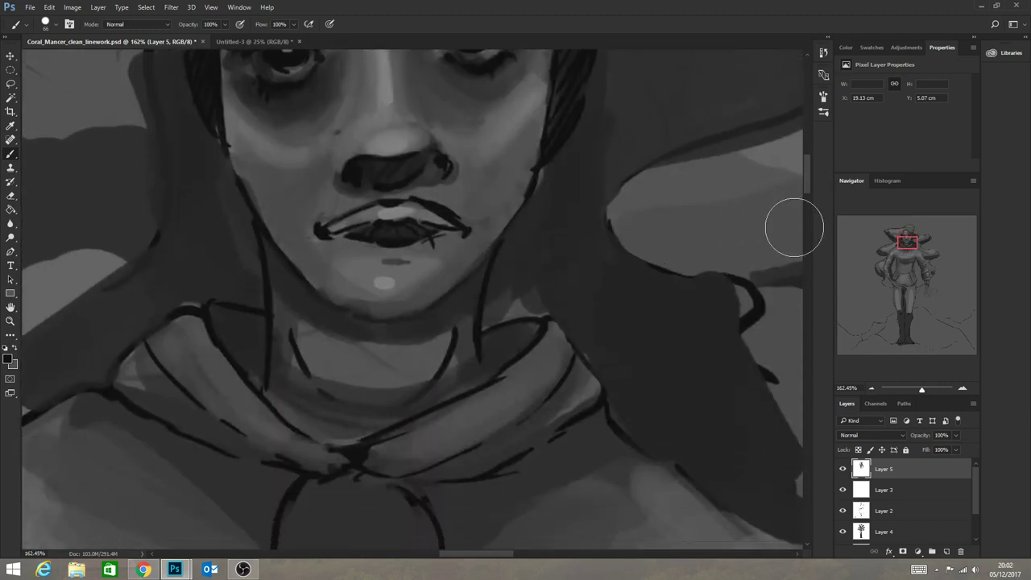
scroll(808, 182, up, 3)
alt+click(398, 357)
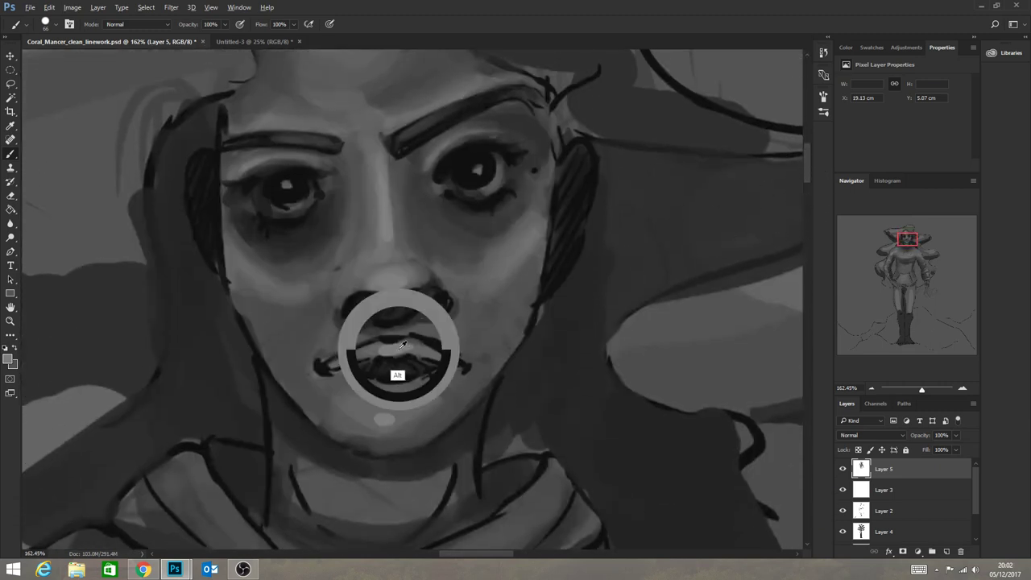
mouse_move(380, 349)
mouse_down()
mouse_move(340, 361)
mouse_move(421, 349)
mouse_move(449, 361)
mouse_move(378, 351)
mouse_up()
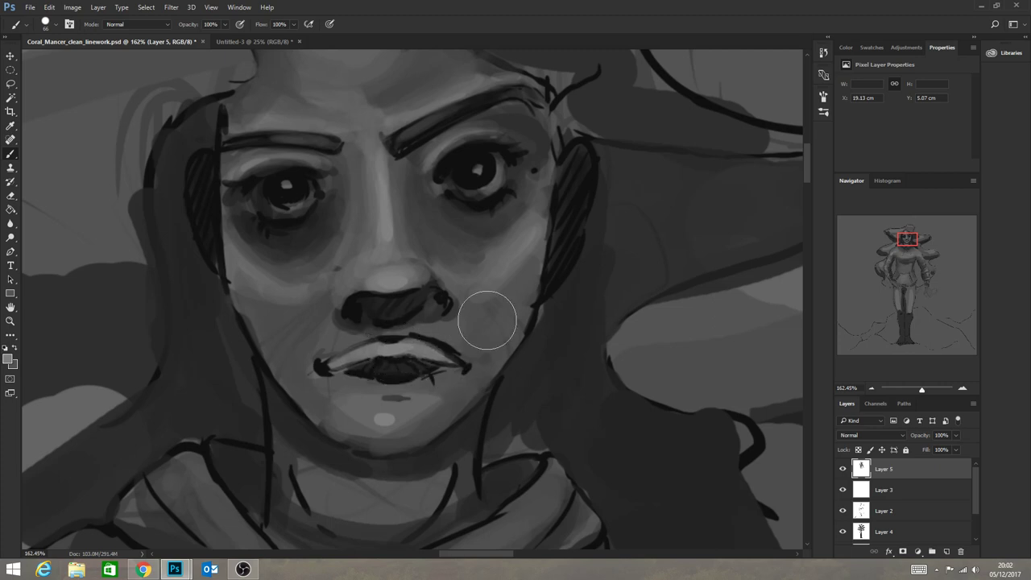
Shade both cheeks below the cheekbones with sampled greys and restore the left cheekbone highlight.
alt+click(437, 295)
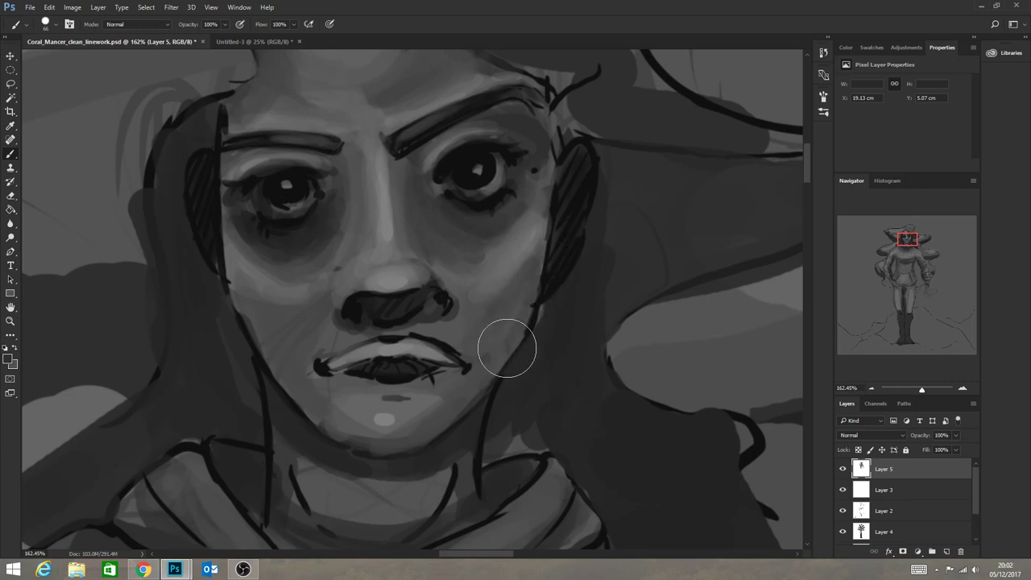
mouse_move(531, 277)
mouse_down()
mouse_move(537, 272)
mouse_move(485, 343)
mouse_up()
mouse_move(254, 298)
mouse_down()
mouse_move(293, 328)
mouse_move(234, 265)
mouse_move(269, 359)
mouse_move(235, 287)
mouse_move(279, 327)
mouse_move(299, 325)
mouse_move(288, 304)
mouse_up()
alt+click(286, 318)
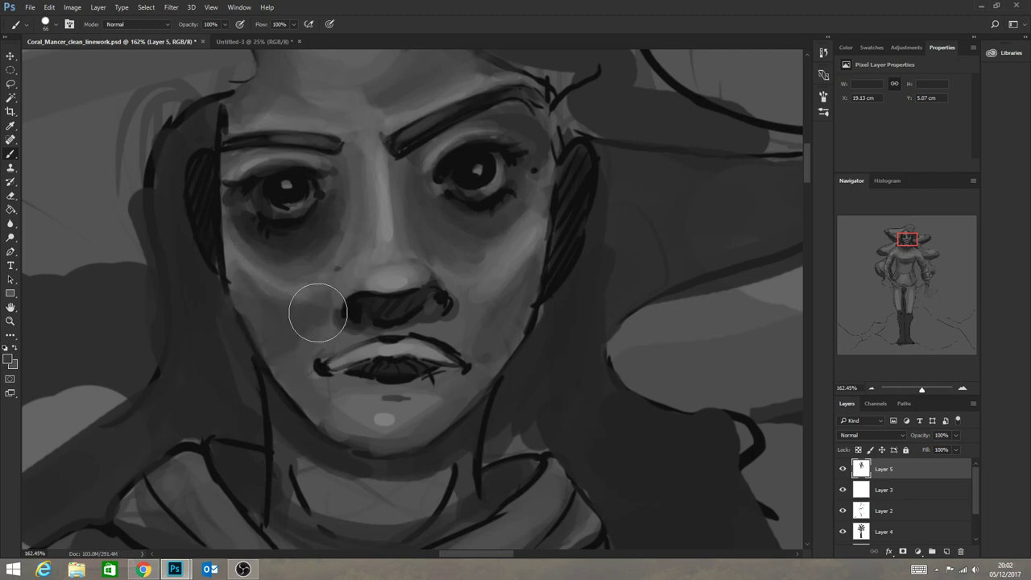
key(alt)
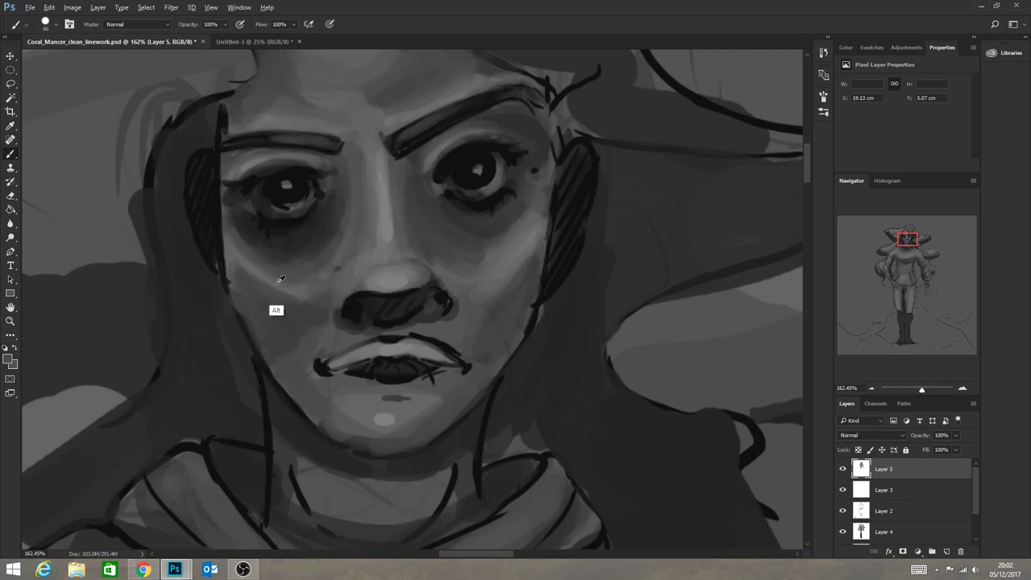
alt+click(278, 282)
mouse_move(272, 280)
mouse_down()
mouse_move(236, 256)
mouse_move(298, 301)
mouse_move(264, 283)
mouse_up()
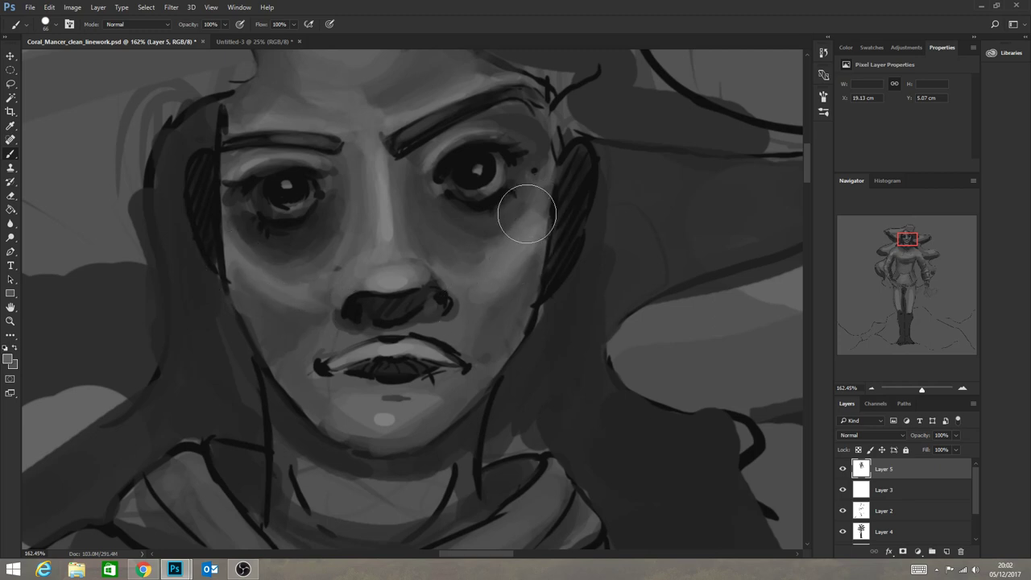
Smooth the lower cheek beside the left mouth corner and blend the round chin highlight with sampled greys.
alt+click(506, 304)
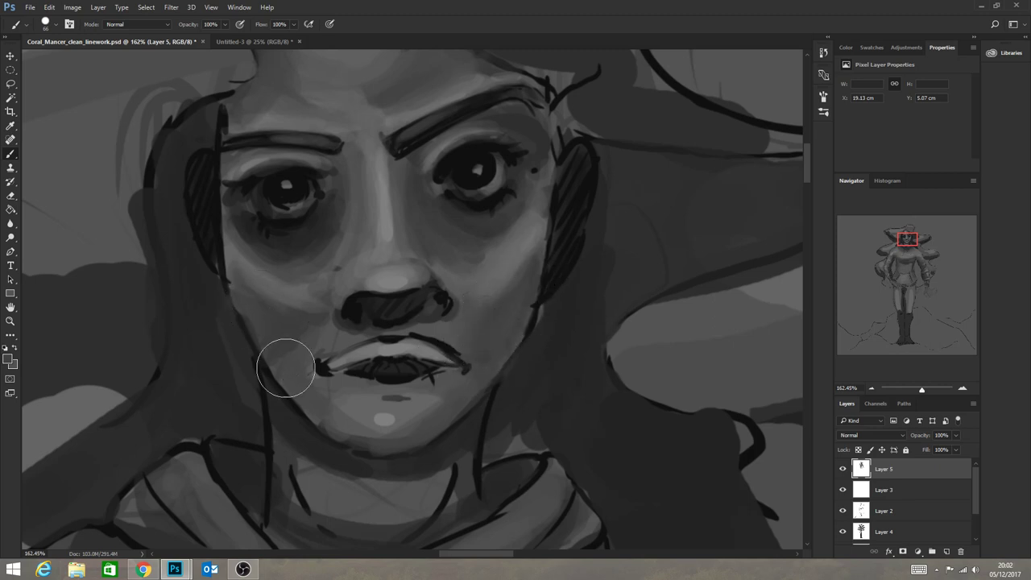
mouse_move(302, 342)
mouse_down()
mouse_move(302, 392)
mouse_move(294, 368)
mouse_move(293, 347)
mouse_move(309, 395)
mouse_up()
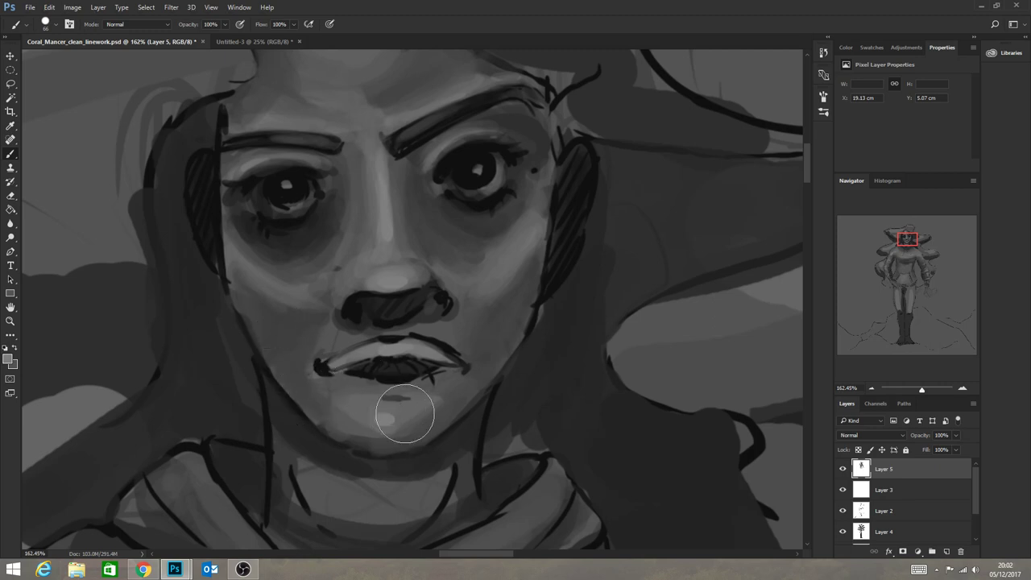
alt+click(353, 405)
drag(356, 407, 377, 404)
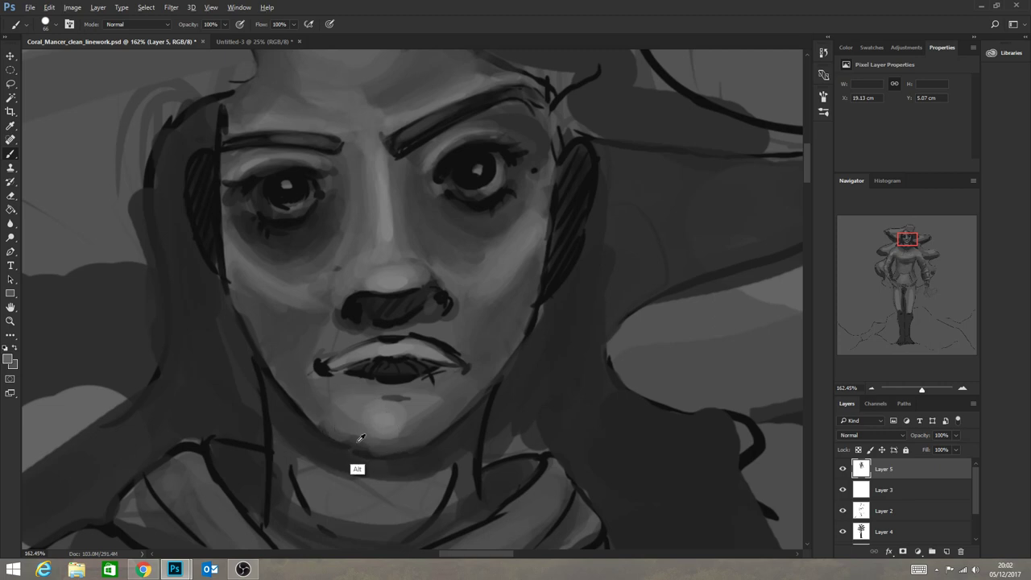
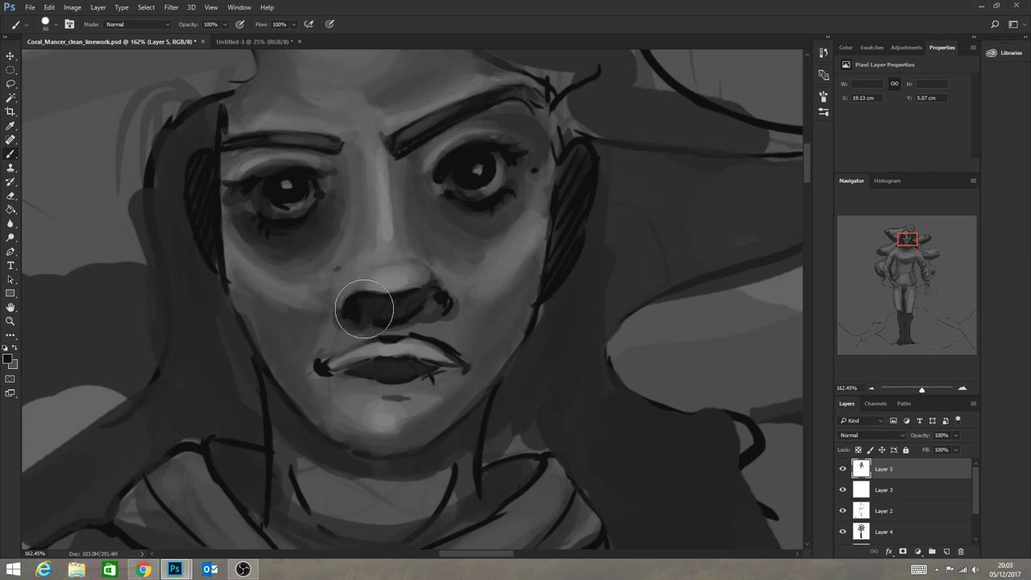
Set the brush size to 32 px and paint lighter irises in both eyes with a sampled grey.
click(345, 303)
click(55, 26)
drag(72, 60, 71, 60)
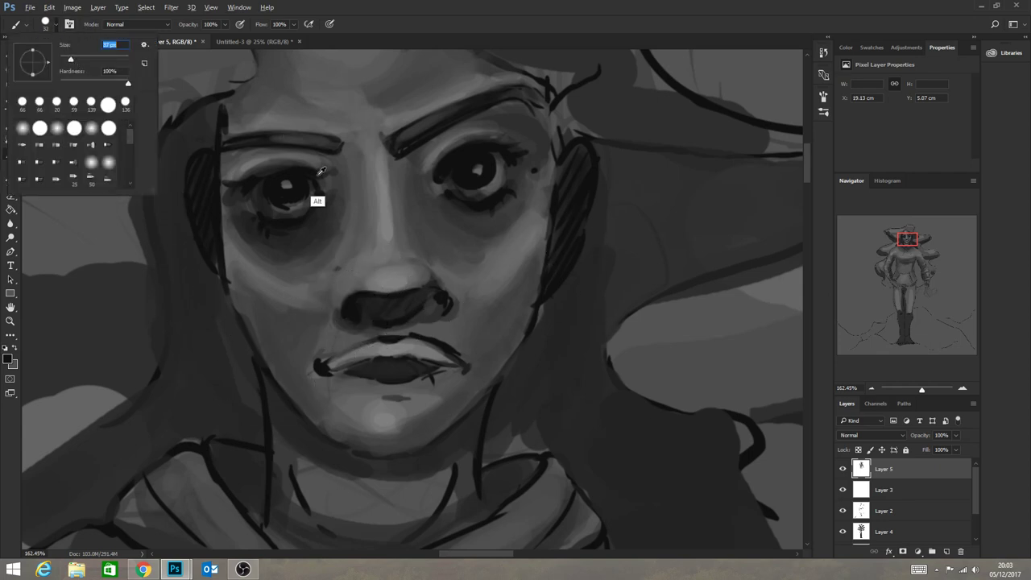
alt+click(295, 207)
mouse_move(305, 203)
mouse_down()
mouse_move(265, 210)
mouse_move(289, 158)
mouse_move(269, 184)
mouse_move(263, 213)
mouse_move(272, 212)
mouse_move(259, 194)
mouse_move(278, 215)
mouse_move(255, 190)
mouse_move(302, 210)
mouse_move(262, 205)
mouse_move(287, 211)
mouse_up()
mouse_move(476, 198)
mouse_down()
mouse_move(446, 184)
mouse_move(487, 194)
mouse_move(453, 187)
mouse_move(494, 186)
mouse_move(466, 188)
mouse_move(482, 190)
mouse_move(498, 158)
mouse_move(466, 194)
mouse_move(491, 189)
mouse_move(460, 184)
mouse_move(480, 172)
mouse_move(470, 163)
mouse_move(473, 175)
mouse_move(487, 165)
mouse_move(481, 175)
mouse_move(478, 161)
mouse_move(483, 173)
mouse_move(477, 161)
mouse_move(459, 188)
mouse_up()
mouse_move(293, 209)
mouse_down()
mouse_move(276, 177)
mouse_move(296, 190)
mouse_up()
drag(471, 170, 488, 169)
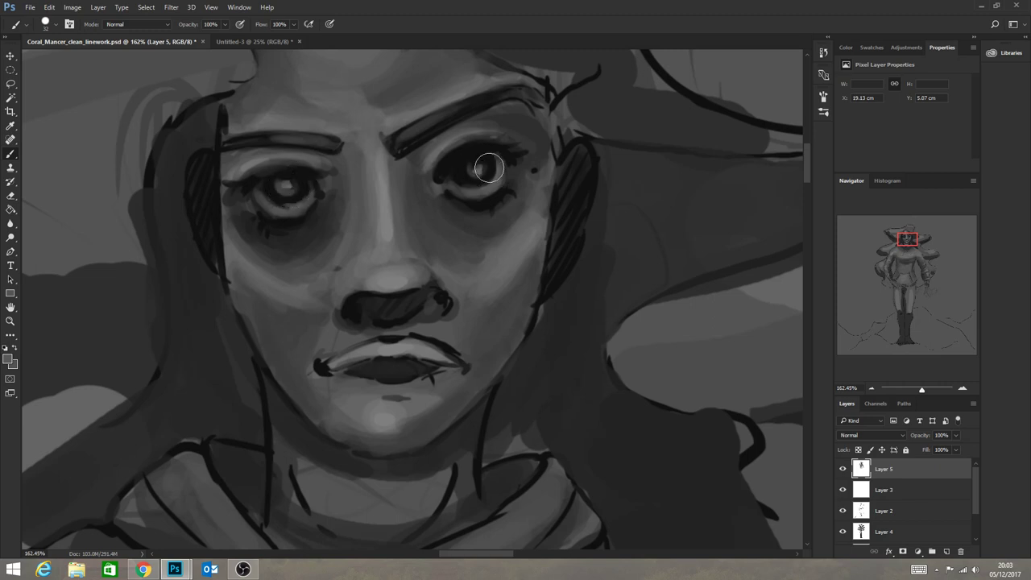
Add pale glints to the pupils and brighten the lower part of both eyes with a light grey sampled from the upper lip.
alt+click(401, 339)
click(480, 176)
mouse_move(263, 194)
mouse_down()
mouse_move(281, 206)
mouse_move(306, 200)
mouse_move(297, 209)
mouse_up()
mouse_move(483, 194)
mouse_down()
mouse_move(467, 177)
mouse_move(498, 186)
mouse_up()
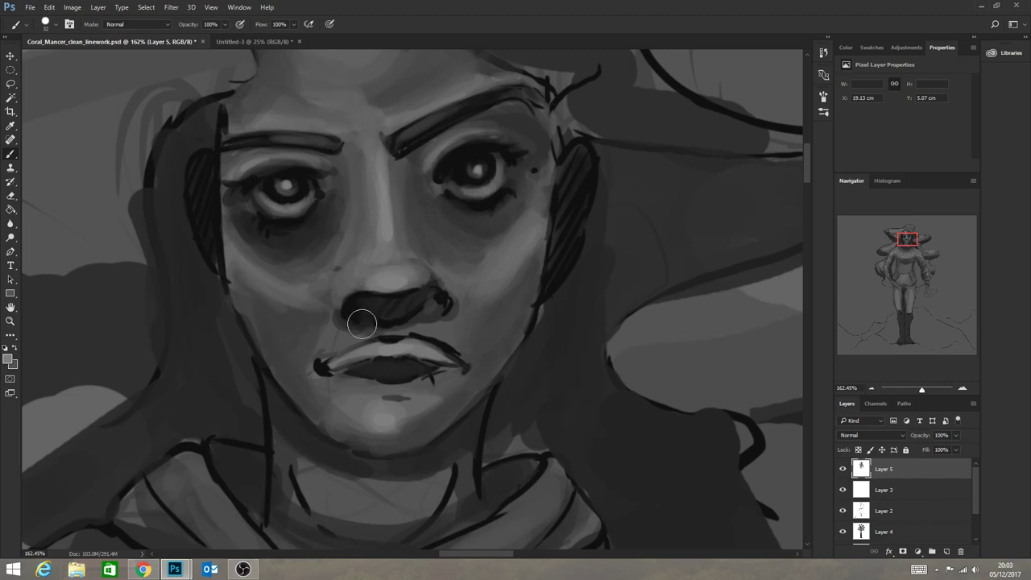
Soften the lower edge of the shadow beneath the nose with sampled greys.
alt+click(416, 323)
drag(358, 331, 419, 321)
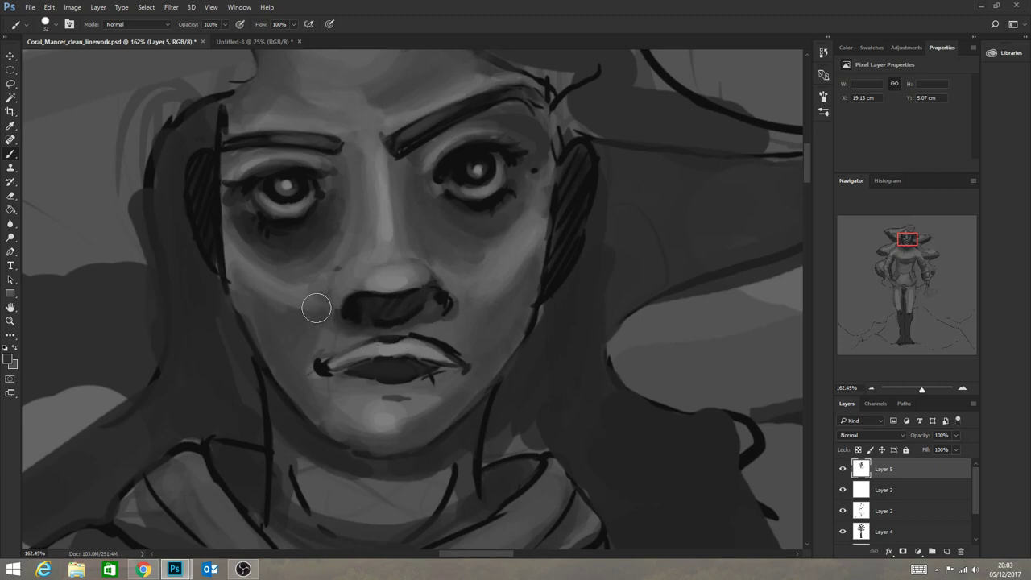
alt+click(335, 331)
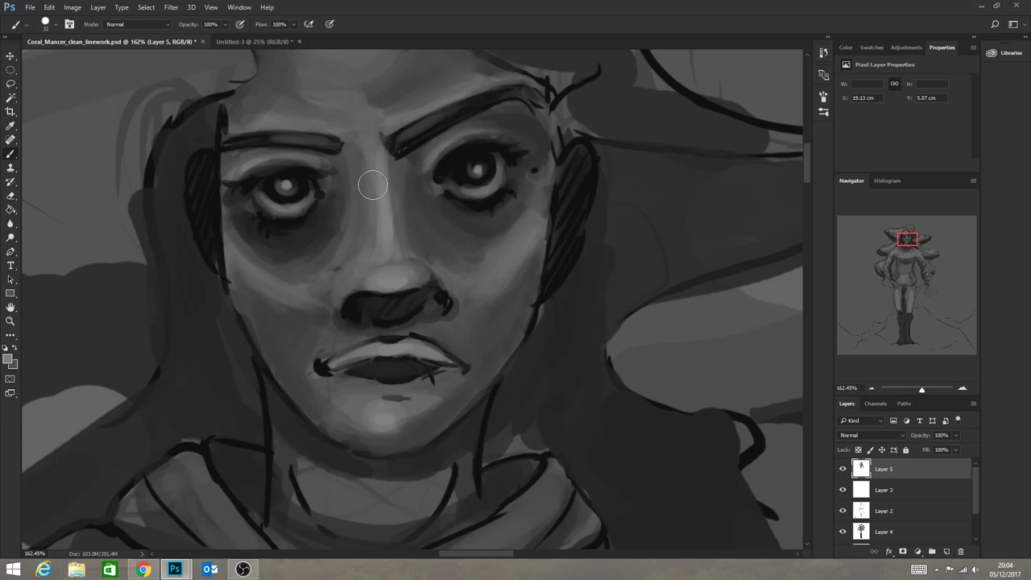
Shorten and reshape the inner end of the right eyebrow with sampled skin greys and black.
key(alt)
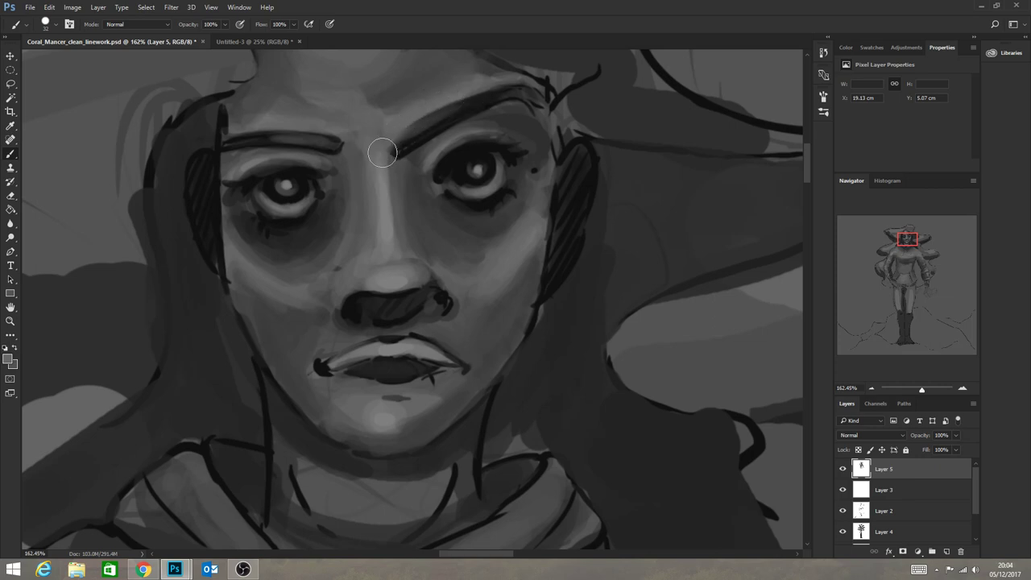
key(alt)
alt+click(412, 147)
drag(403, 132, 456, 103)
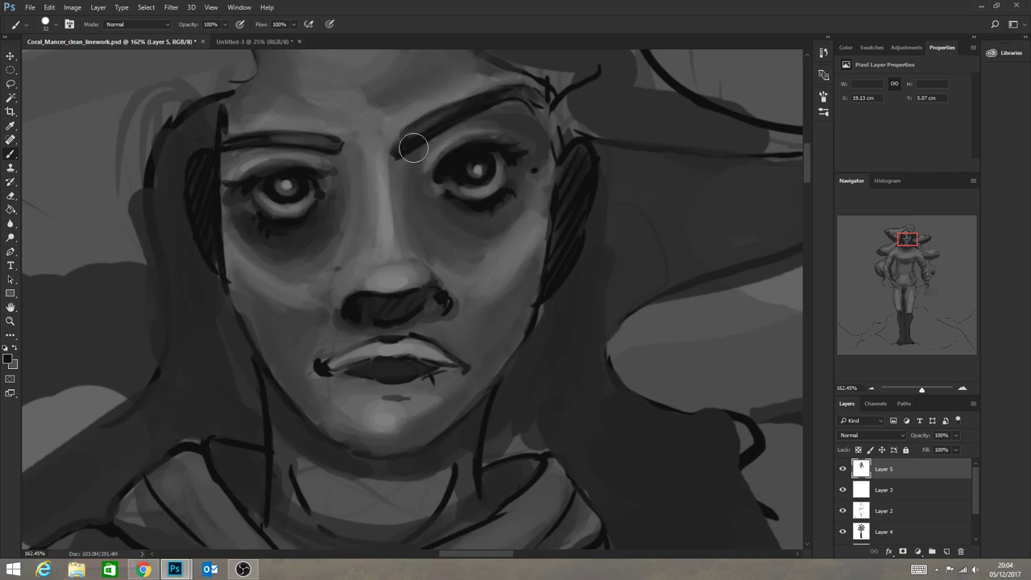
alt+click(400, 169)
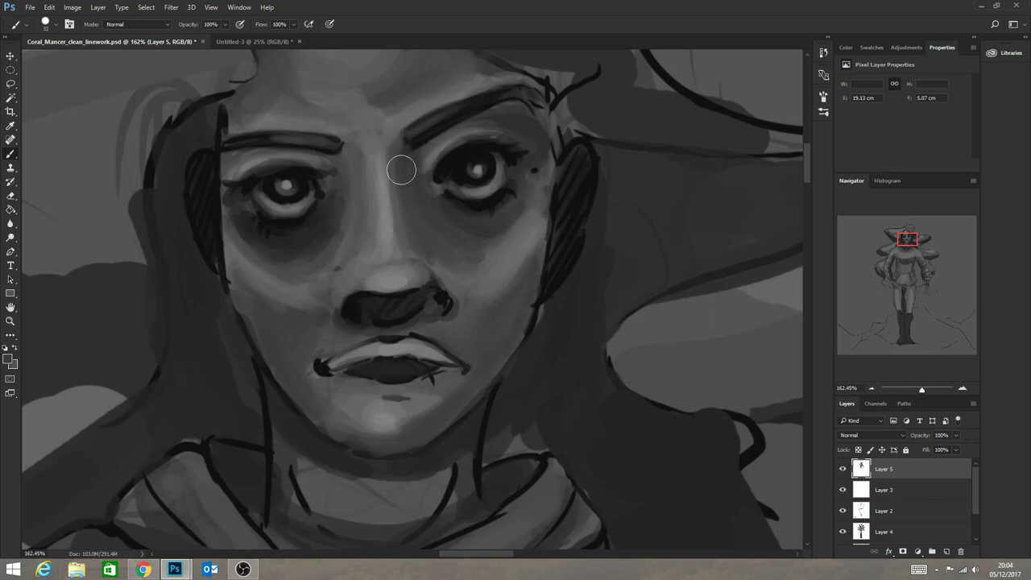
alt+click(416, 144)
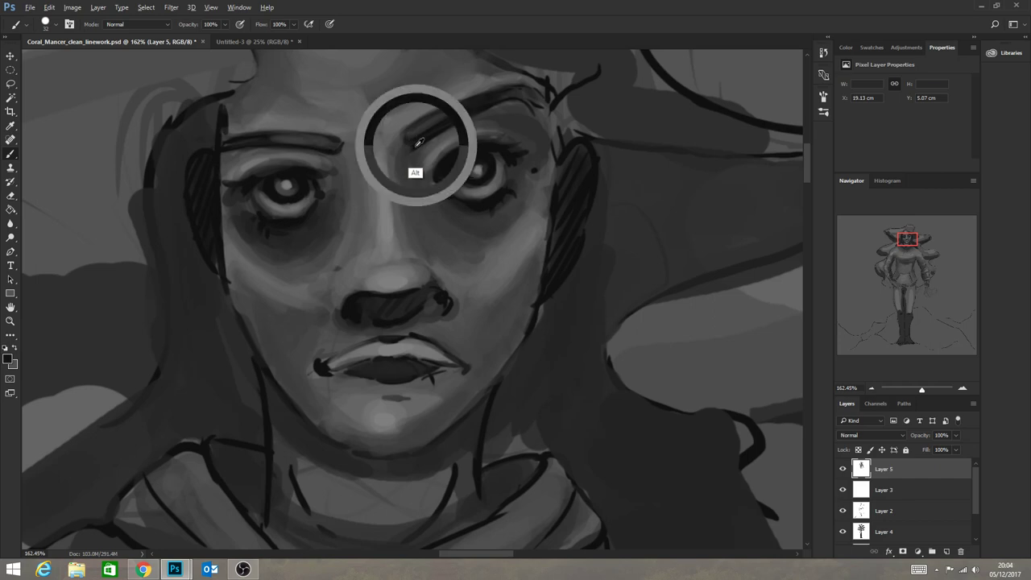
mouse_move(405, 128)
mouse_down()
mouse_move(430, 129)
mouse_move(453, 113)
mouse_up()
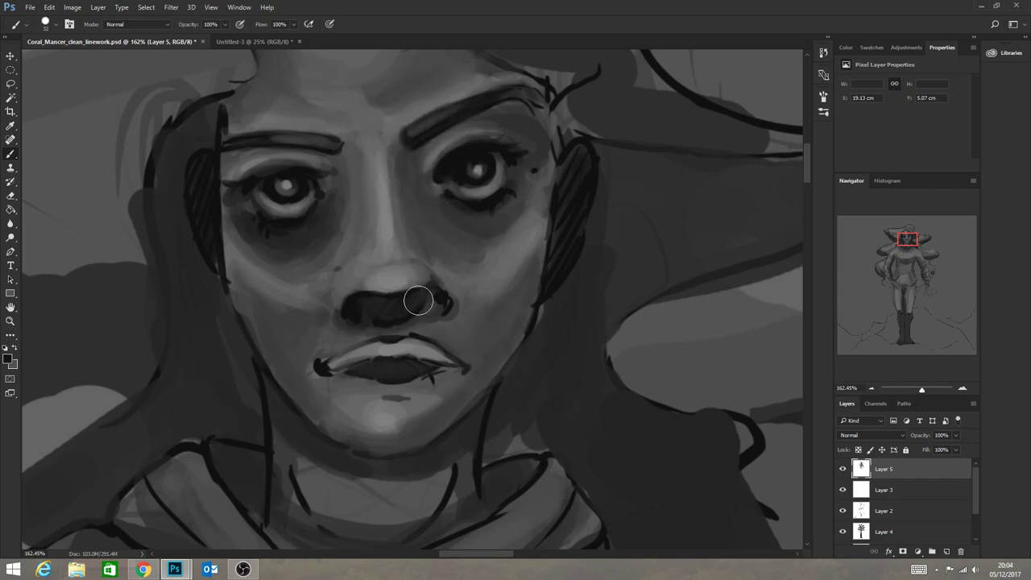
Darken both nostrils and widen the soft shadow beneath the lower lip with a sampled grey.
drag(427, 292, 441, 306)
drag(350, 318, 359, 308)
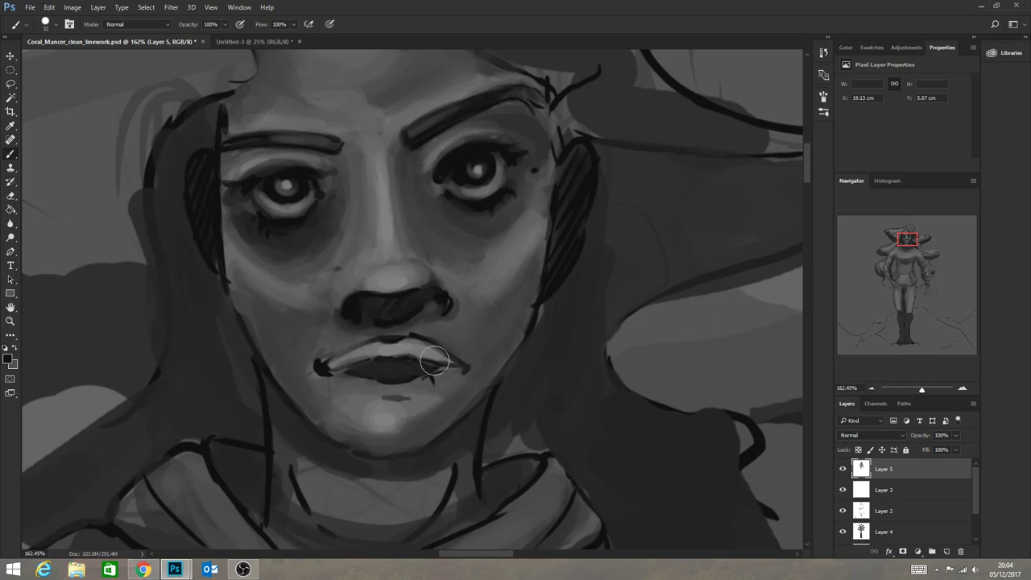
mouse_move(378, 397)
mouse_down()
mouse_move(399, 396)
mouse_move(347, 398)
mouse_up()
alt+click(374, 396)
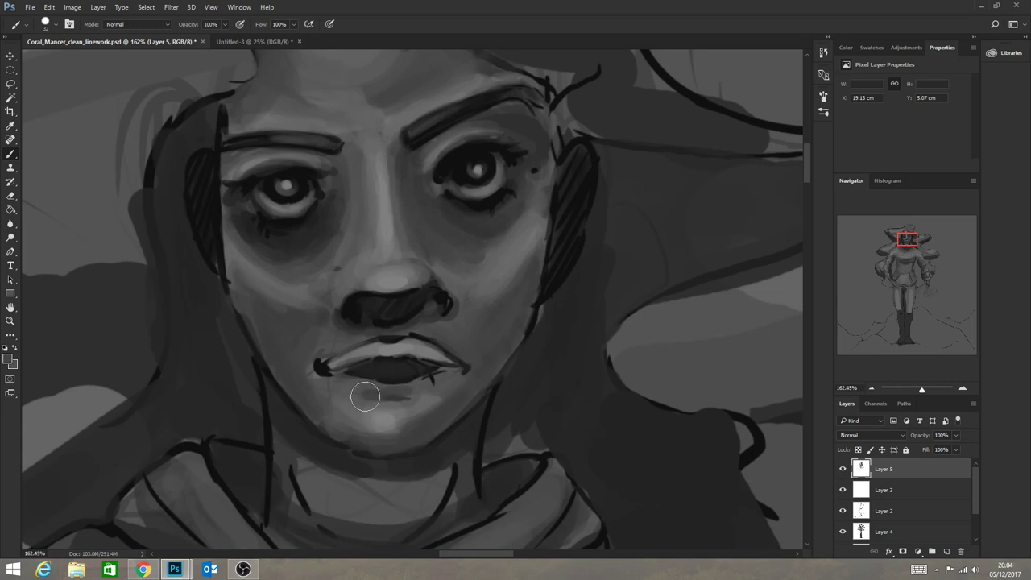
Blend the outer edges of the face beside both eyes and along the left cheek with sampled greys.
alt+click(550, 196)
alt+click(535, 230)
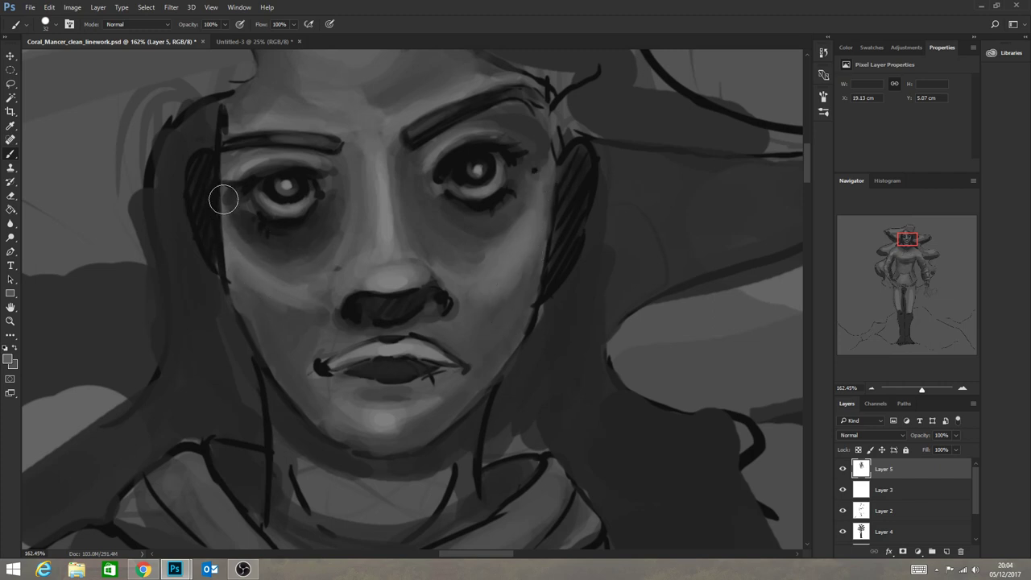
alt+click(247, 290)
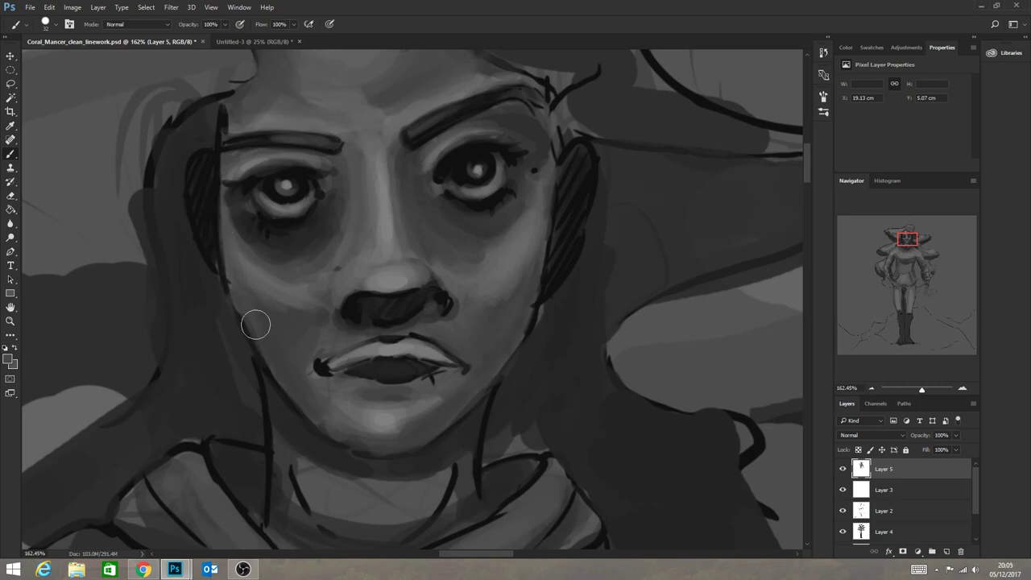
Darken the shadow under the jaw and chin with sampled dark tones.
alt+click(265, 376)
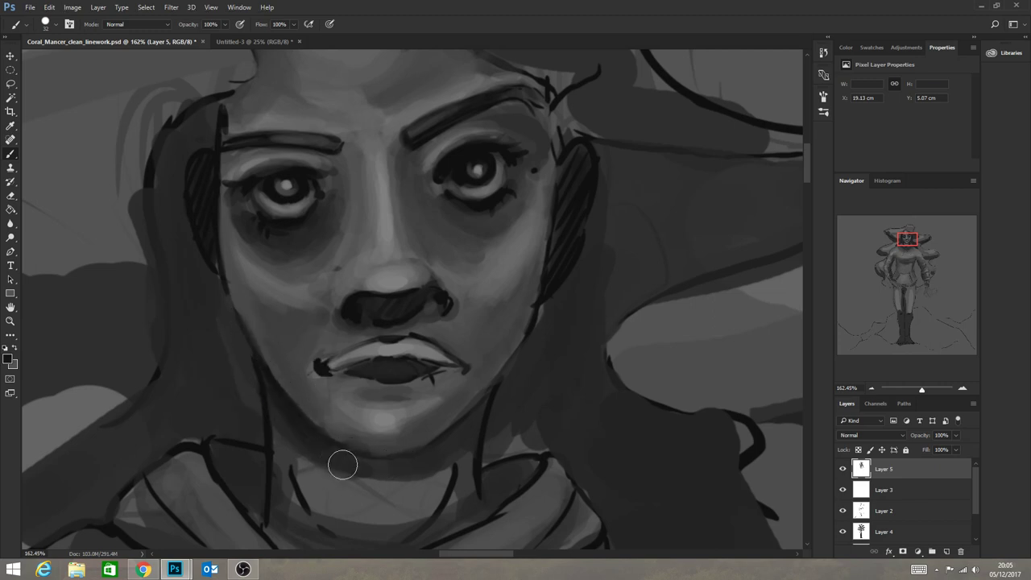
alt+click(281, 425)
alt+click(491, 395)
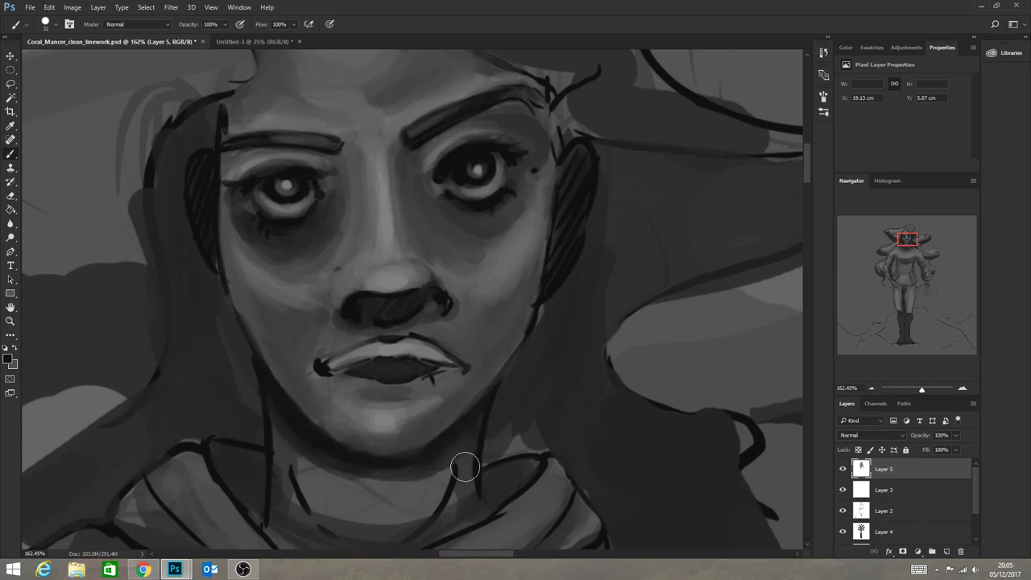
Shade both sides of the neck down to the collar and blend the front of the neck with a sampled grey.
drag(462, 469, 427, 522)
drag(467, 426, 419, 527)
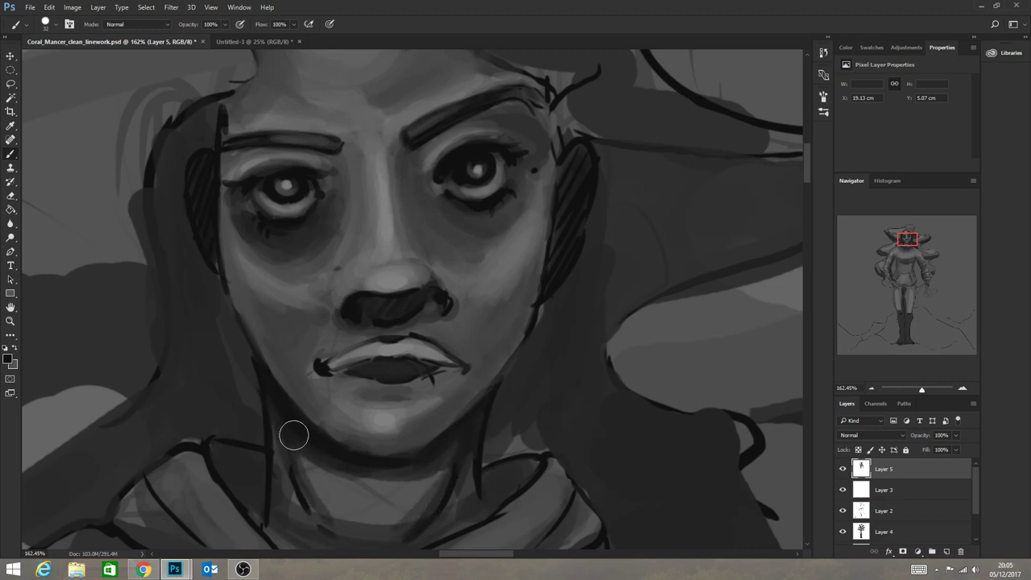
alt+click(319, 478)
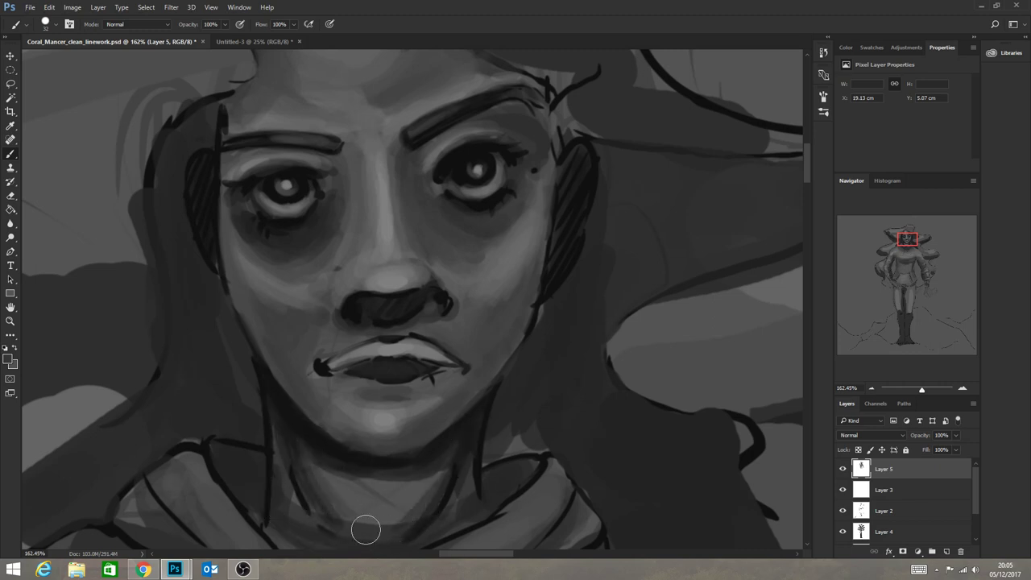
drag(332, 481, 338, 493)
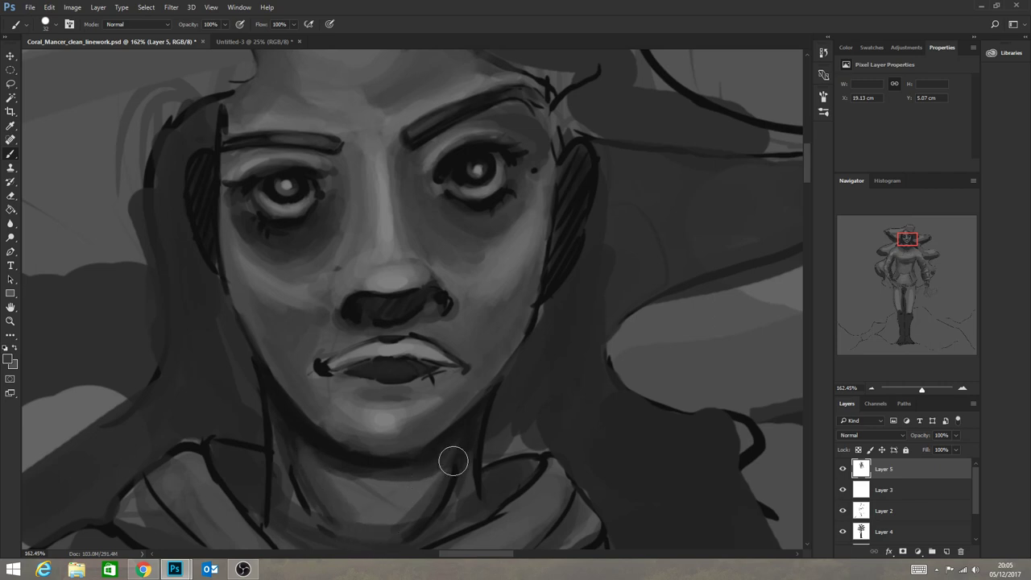
Examine the whole figure, the face and the surrounding hair at several magnifications.
click(11, 320)
drag(433, 446, 384, 463)
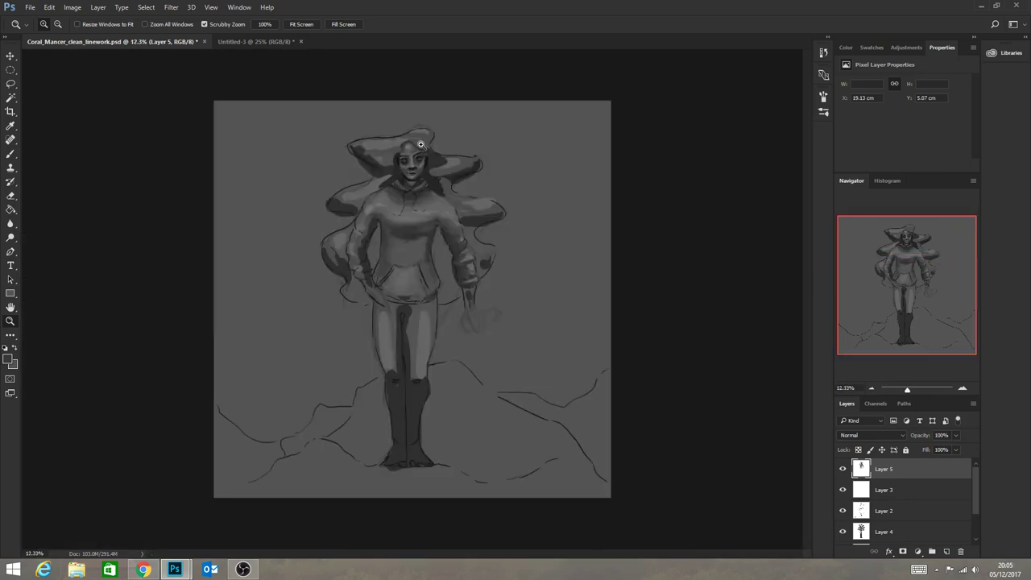
drag(420, 144, 484, 194)
drag(409, 158, 437, 258)
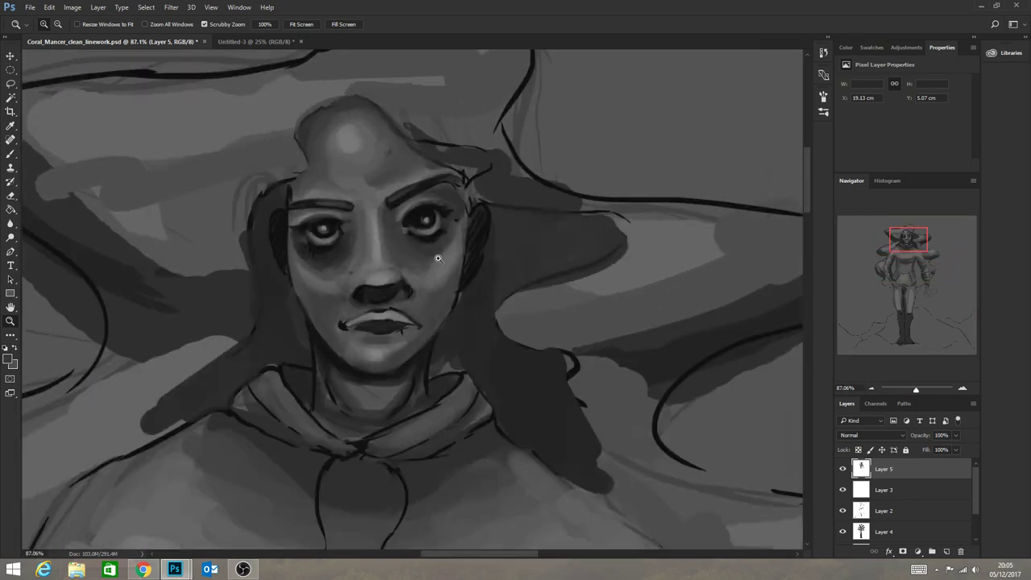
mouse_move(373, 292)
mouse_down()
mouse_move(433, 301)
mouse_move(371, 284)
mouse_up()
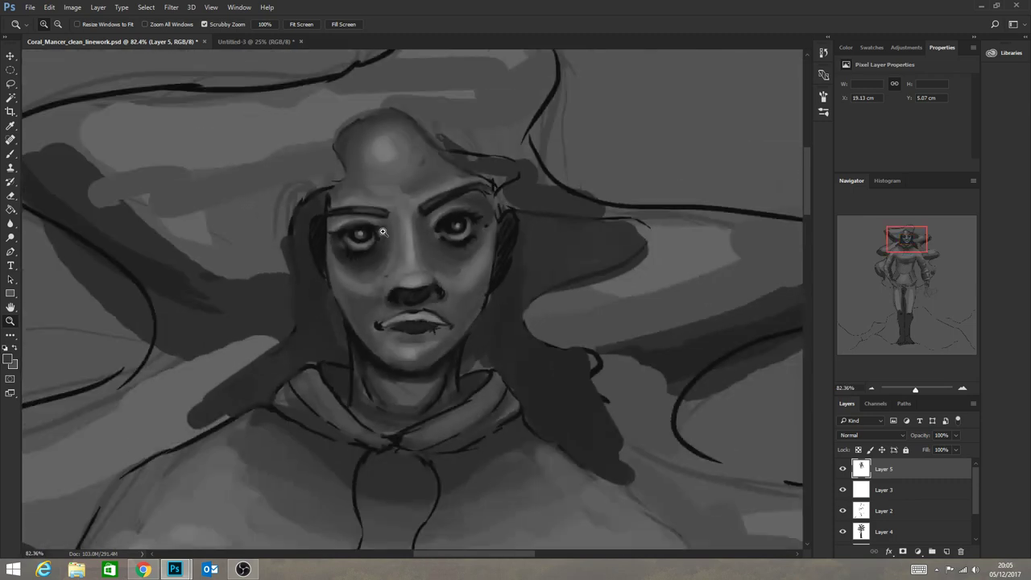
click(11, 153)
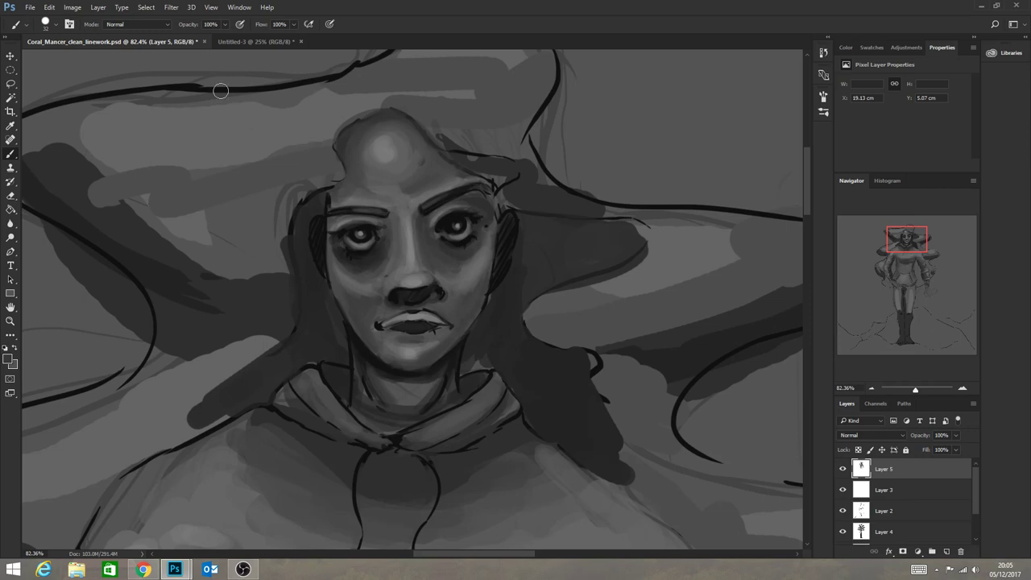
click(56, 24)
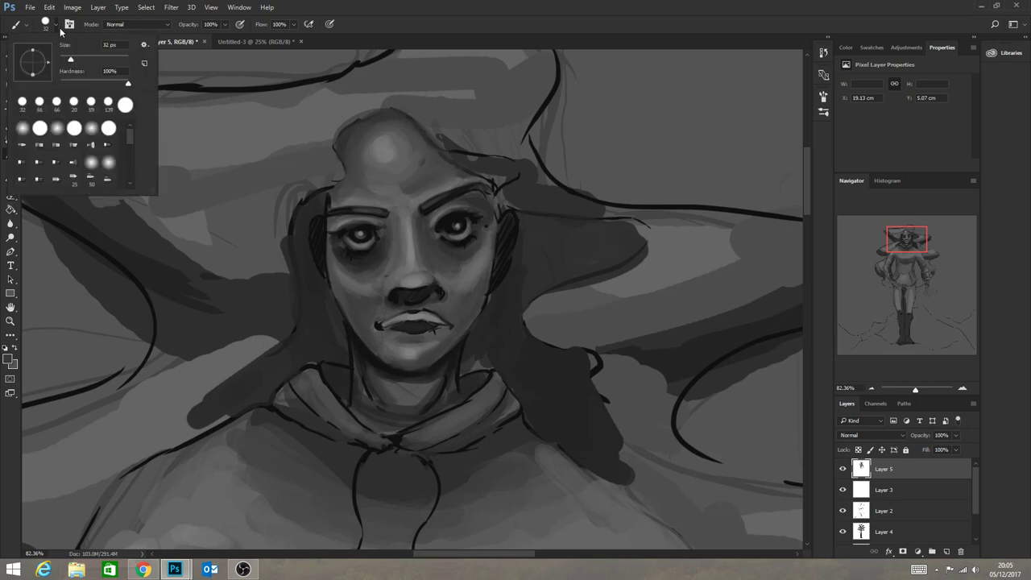
click(11, 320)
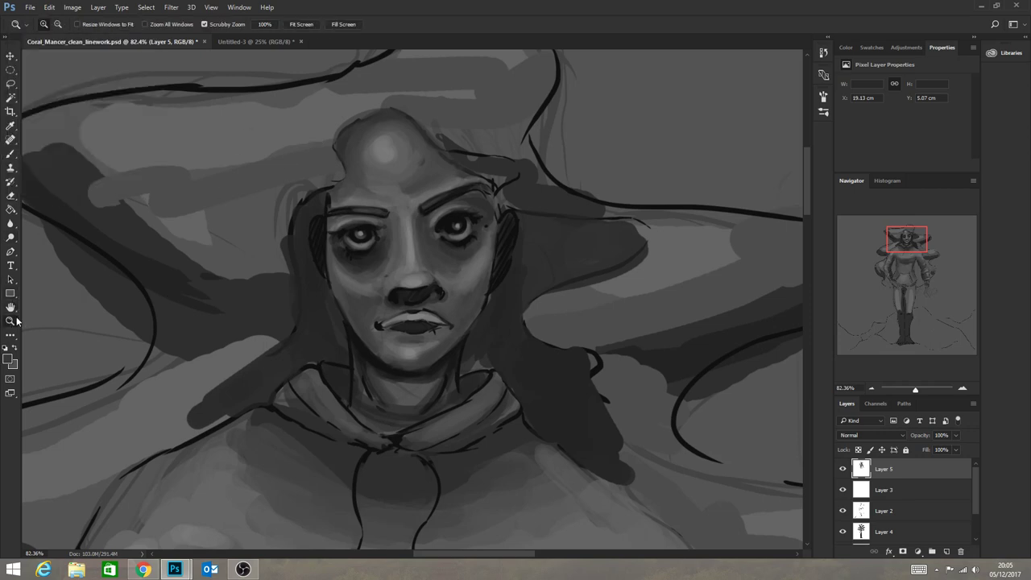
scroll(227, 322, down, 3)
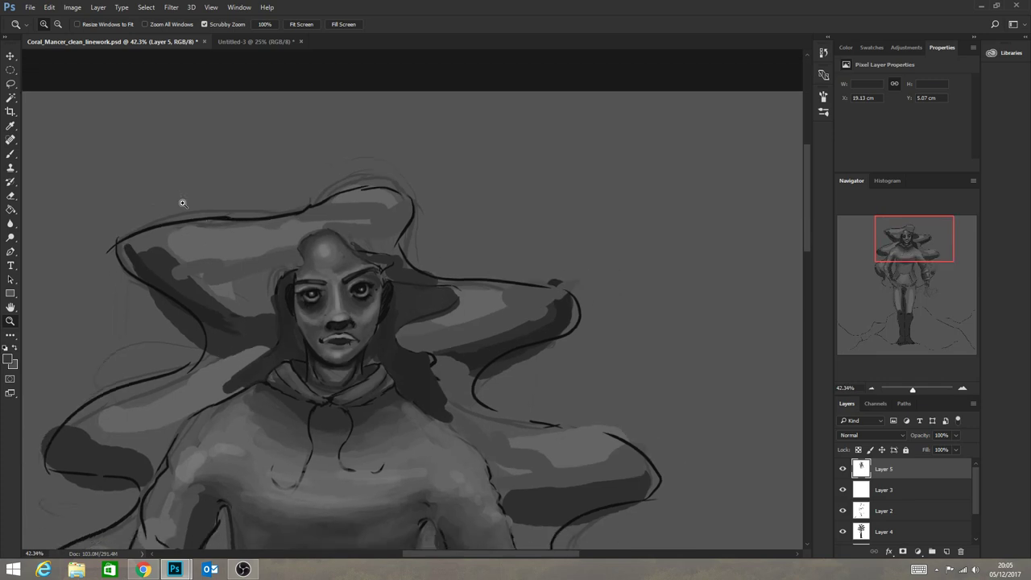
Set the brush size to 152 px and shade the underside of the upper-left hair lobe with sampled greys.
click(11, 154)
click(56, 24)
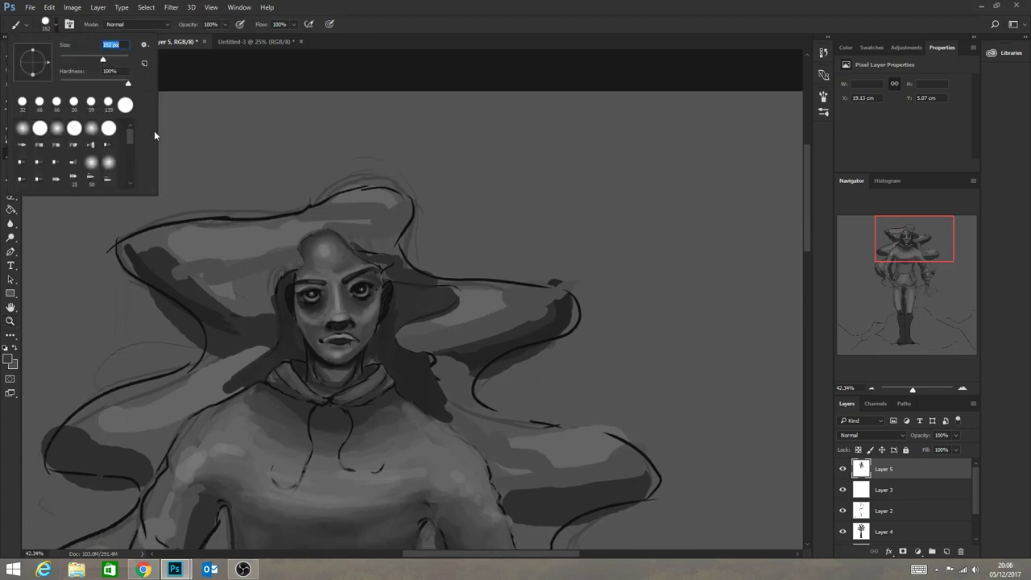
alt+click(202, 287)
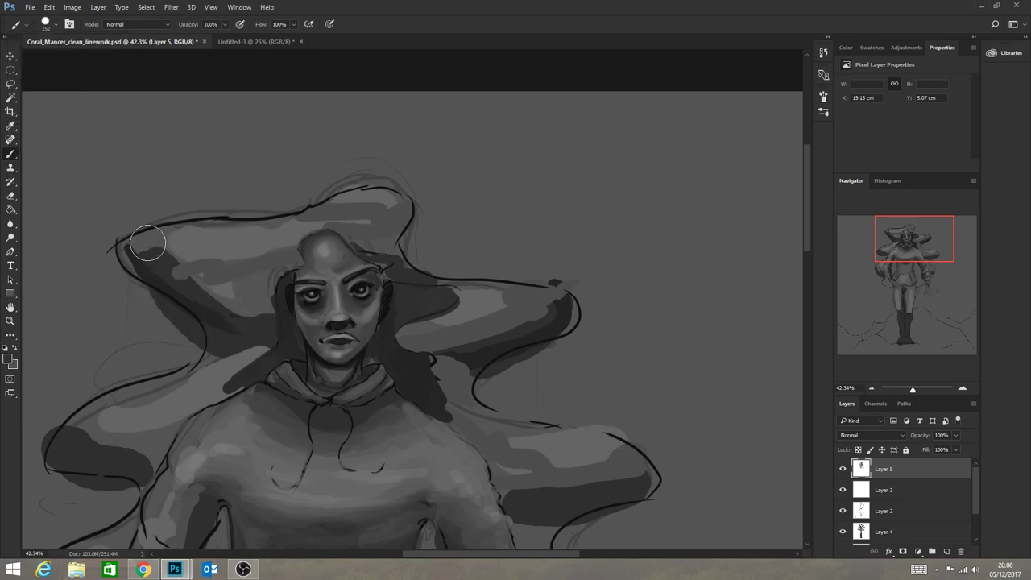
mouse_move(184, 262)
mouse_down()
mouse_move(255, 314)
mouse_move(151, 236)
mouse_move(206, 297)
mouse_move(144, 238)
mouse_move(175, 281)
mouse_move(127, 244)
mouse_move(163, 265)
mouse_move(151, 289)
mouse_move(133, 247)
mouse_move(220, 322)
mouse_move(235, 375)
mouse_up()
alt+click(226, 310)
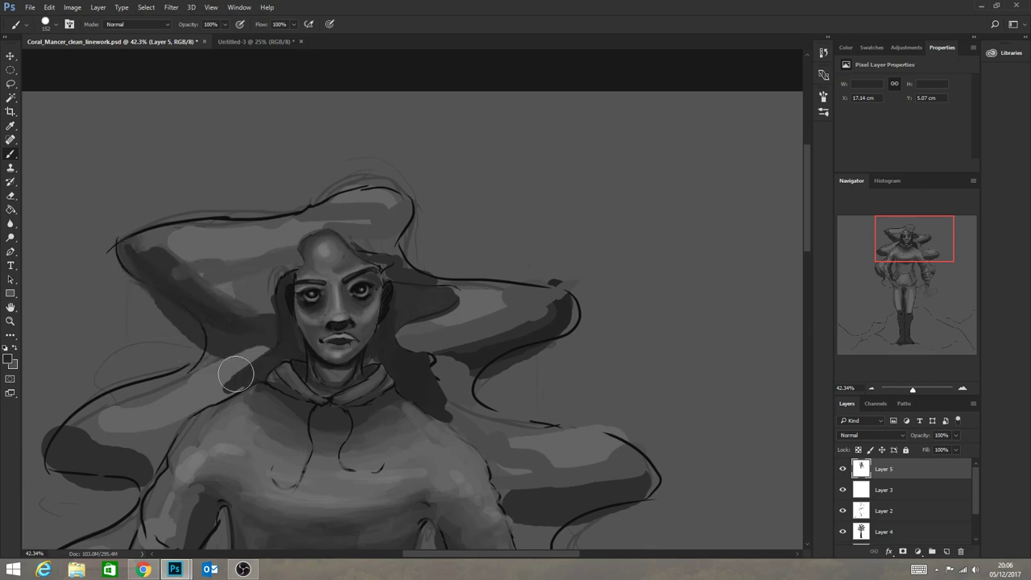
Darken the hair beside the left of the face and extend its shadow above the left shoulder.
alt+click(289, 336)
drag(293, 301, 286, 285)
alt+click(278, 285)
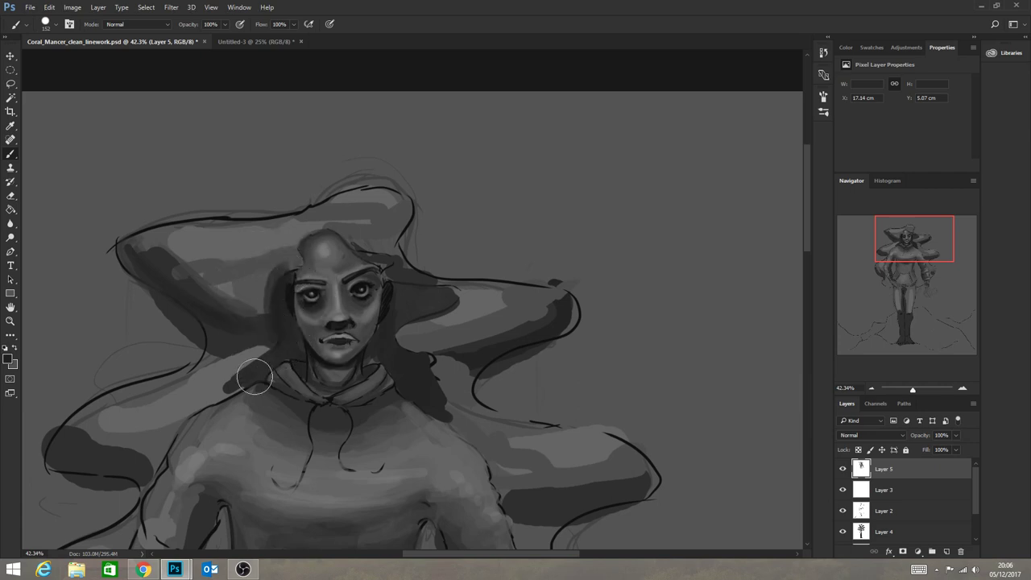
drag(235, 371, 193, 388)
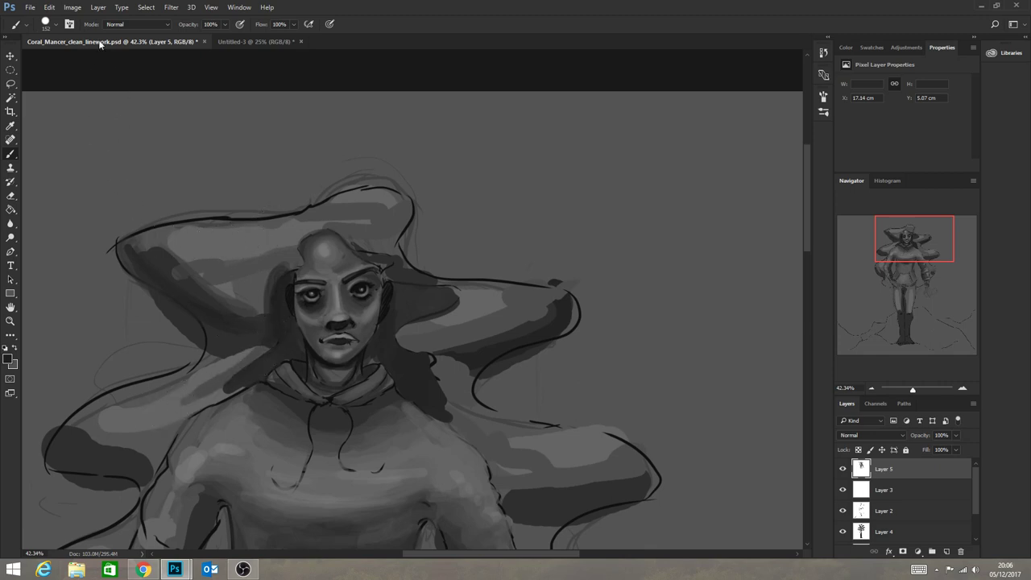
Shade the lower-left hair lobe along its underside and blend it into the light area with sampled greys.
alt+click(142, 424)
mouse_move(207, 365)
mouse_down()
mouse_move(71, 454)
mouse_move(86, 432)
mouse_move(92, 445)
mouse_move(150, 439)
mouse_move(87, 437)
mouse_move(184, 417)
mouse_move(141, 485)
mouse_move(166, 434)
mouse_move(129, 468)
mouse_up()
alt+click(80, 446)
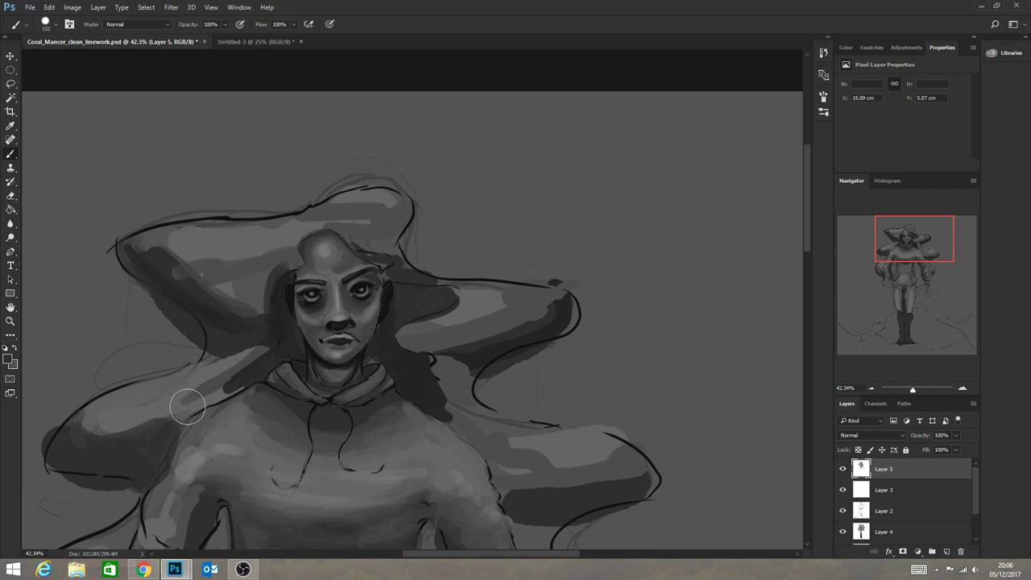
mouse_move(187, 406)
mouse_down()
mouse_move(244, 380)
mouse_move(151, 431)
mouse_move(248, 381)
mouse_up()
drag(207, 393, 136, 425)
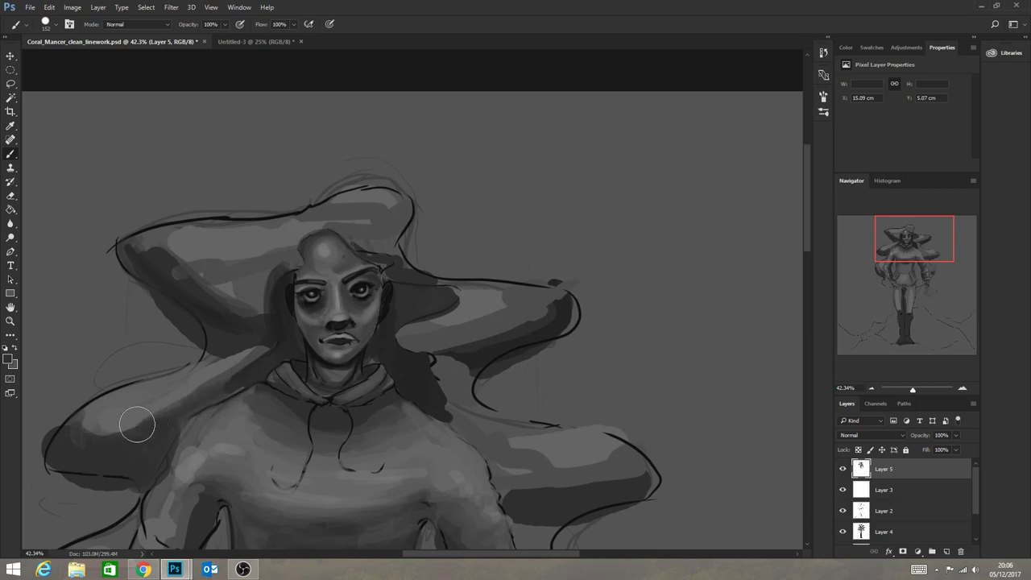
alt+click(203, 392)
drag(241, 368, 128, 428)
Blend the shadow of the upper-left hair lobe from its base to its outer tip with sampled greys.
mouse_move(204, 386)
mouse_down()
mouse_move(161, 410)
mouse_move(85, 426)
mouse_move(240, 363)
mouse_move(258, 345)
mouse_move(226, 352)
mouse_move(236, 300)
mouse_up()
key(alt)
alt+click(225, 343)
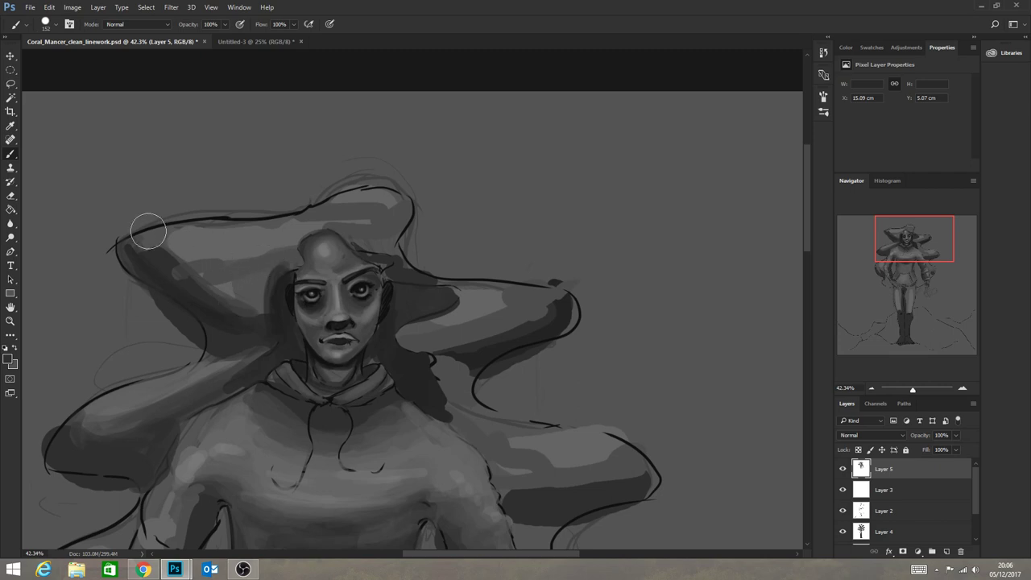
mouse_move(145, 240)
mouse_down()
mouse_move(221, 292)
mouse_move(128, 243)
mouse_move(144, 268)
mouse_move(123, 242)
mouse_move(157, 280)
mouse_up()
alt+click(128, 250)
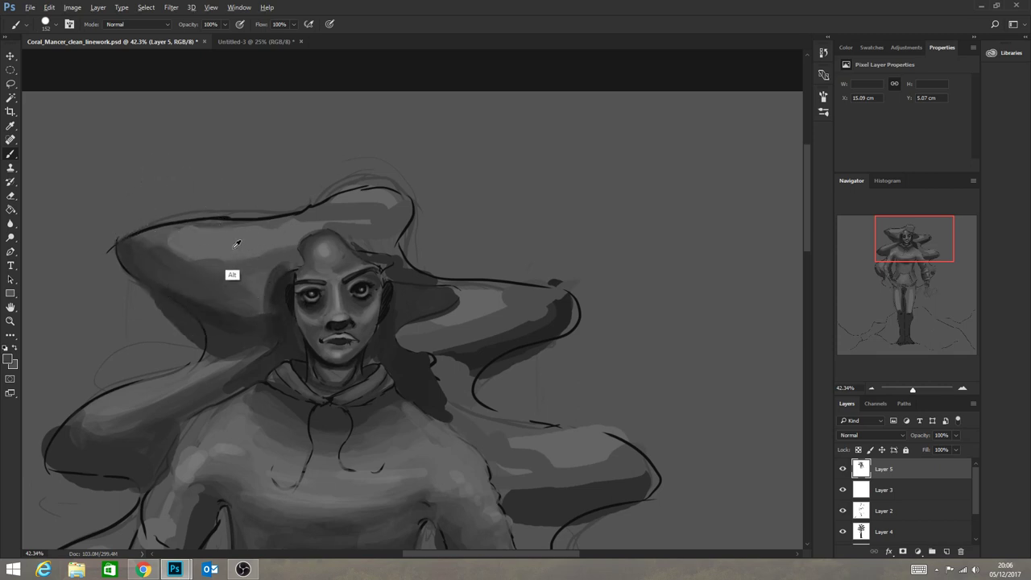
Spread light grey over the hair, covering the top, both right lobes and the inner part of the lower-left lobe.
mouse_move(154, 238)
mouse_down()
mouse_move(182, 231)
mouse_move(321, 230)
mouse_move(222, 233)
mouse_move(394, 197)
mouse_move(274, 222)
mouse_move(335, 210)
mouse_move(382, 215)
mouse_up()
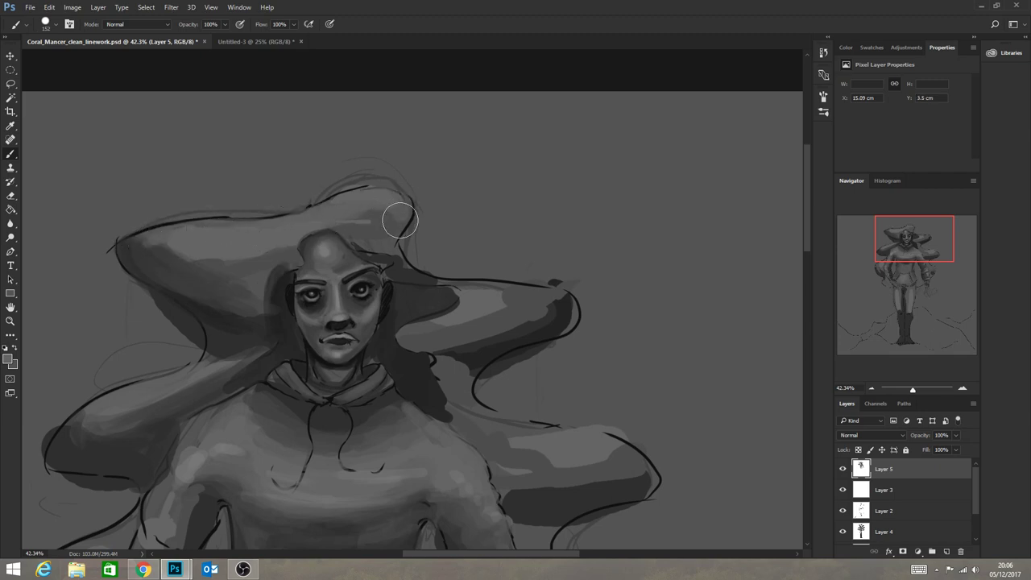
mouse_move(319, 223)
mouse_down()
mouse_move(265, 254)
mouse_move(287, 242)
mouse_move(288, 256)
mouse_move(260, 269)
mouse_move(297, 254)
mouse_move(209, 290)
mouse_up()
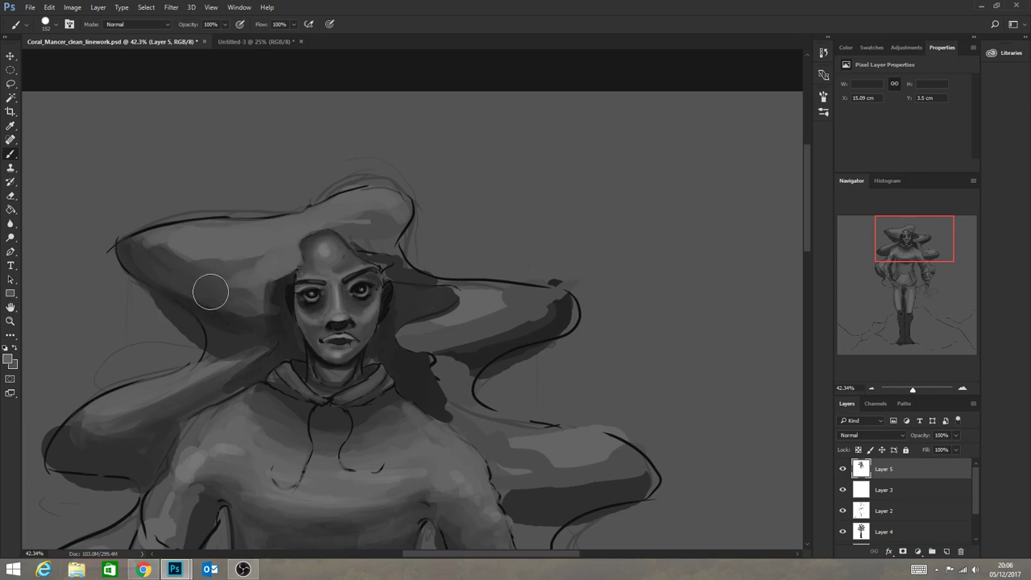
mouse_move(355, 243)
mouse_down()
mouse_move(405, 255)
mouse_move(402, 264)
mouse_move(391, 248)
mouse_move(402, 277)
mouse_move(474, 283)
mouse_move(422, 279)
mouse_move(453, 307)
mouse_move(430, 290)
mouse_move(553, 306)
mouse_up()
mouse_move(410, 337)
mouse_down()
mouse_move(605, 299)
mouse_move(465, 332)
mouse_move(493, 329)
mouse_up()
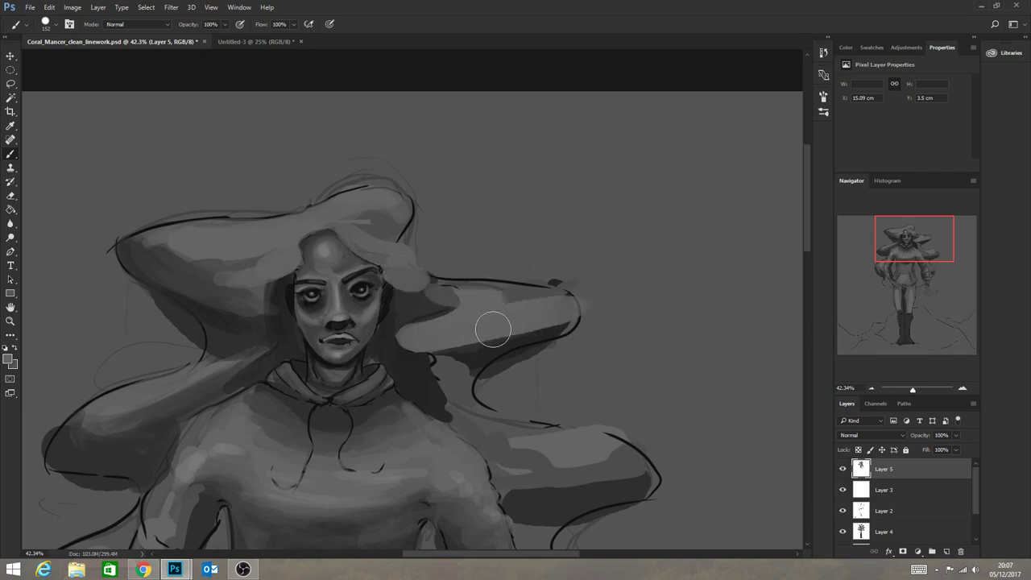
mouse_move(453, 373)
mouse_down()
mouse_move(496, 429)
mouse_move(531, 446)
mouse_move(535, 419)
mouse_up()
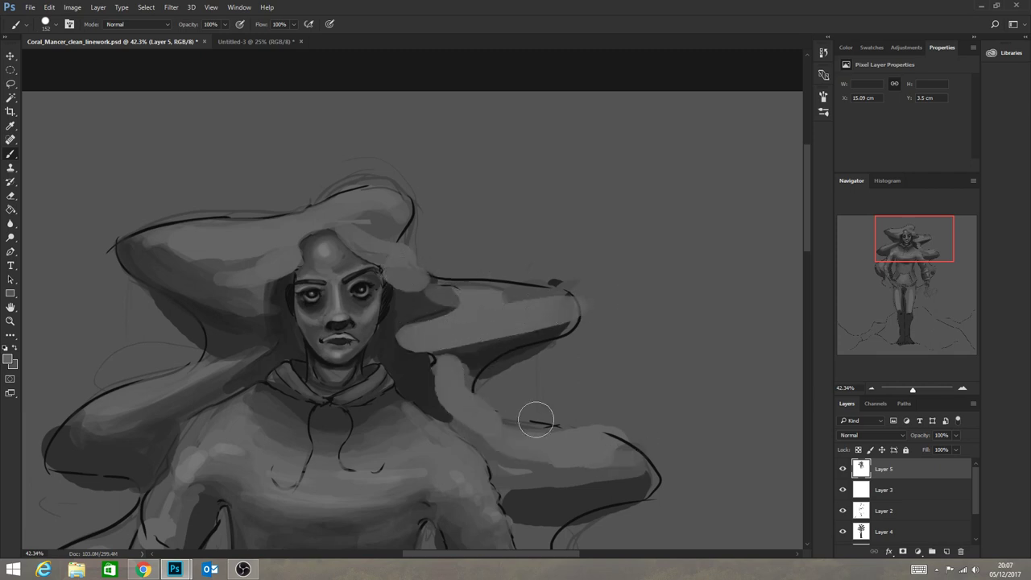
drag(258, 343, 152, 407)
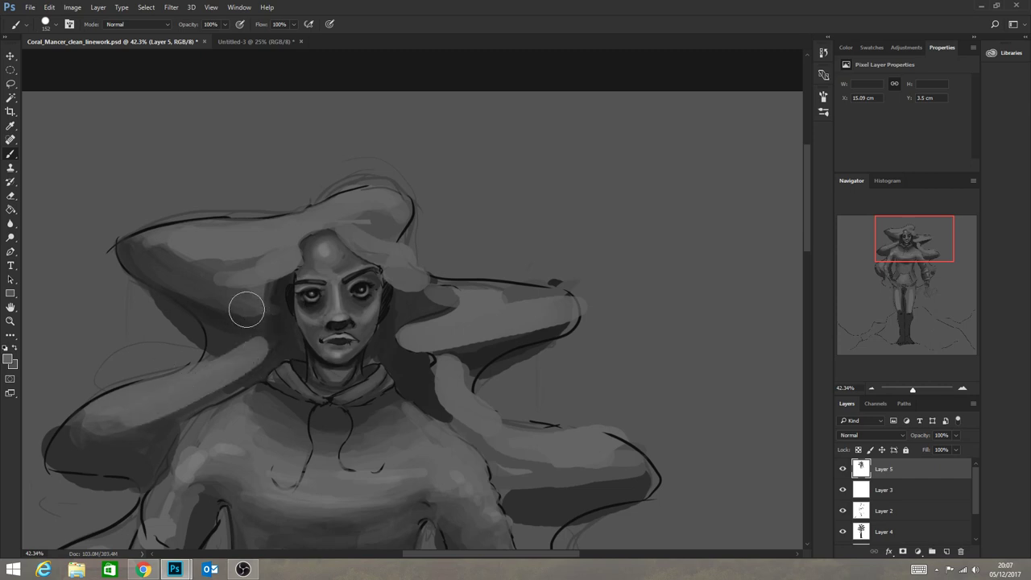
Broaden and even out the light area of the upper-left and top hair lobes, carrying it onto the upper-right lobe.
mouse_move(265, 300)
mouse_down()
mouse_move(167, 245)
mouse_move(150, 257)
mouse_move(214, 283)
mouse_move(265, 286)
mouse_move(277, 259)
mouse_move(257, 295)
mouse_move(281, 277)
mouse_move(286, 251)
mouse_move(253, 298)
mouse_move(326, 222)
mouse_up()
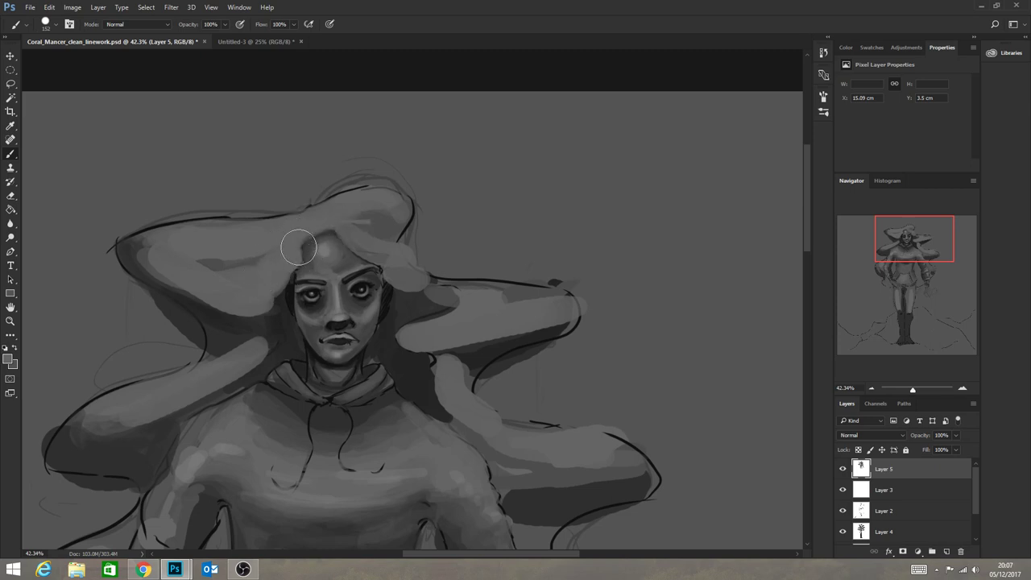
drag(275, 254, 207, 246)
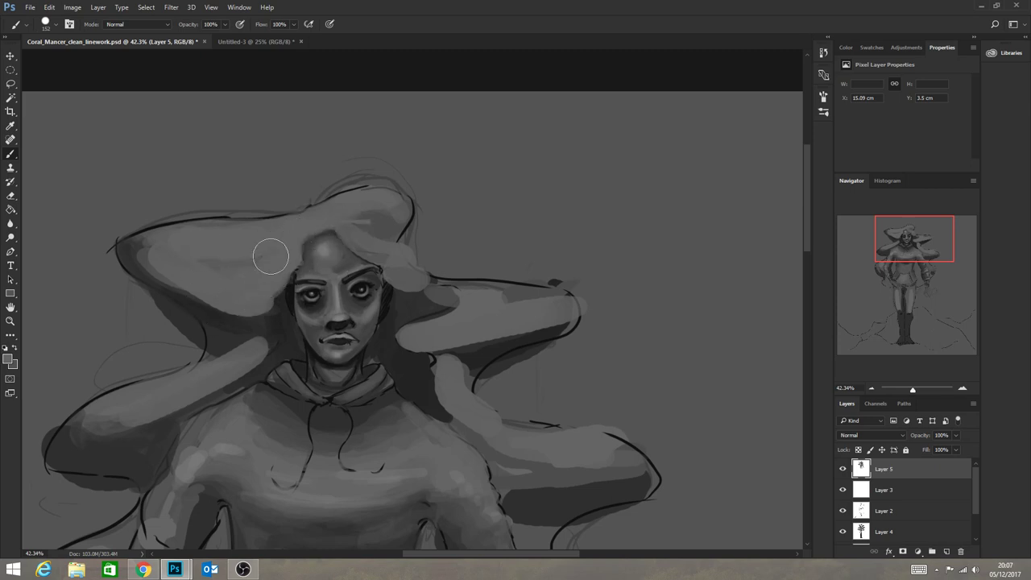
key(alt)
mouse_move(152, 260)
mouse_down()
mouse_move(169, 244)
mouse_move(289, 227)
mouse_up()
mouse_move(350, 216)
mouse_down()
mouse_move(361, 242)
mouse_move(356, 228)
mouse_move(391, 213)
mouse_up()
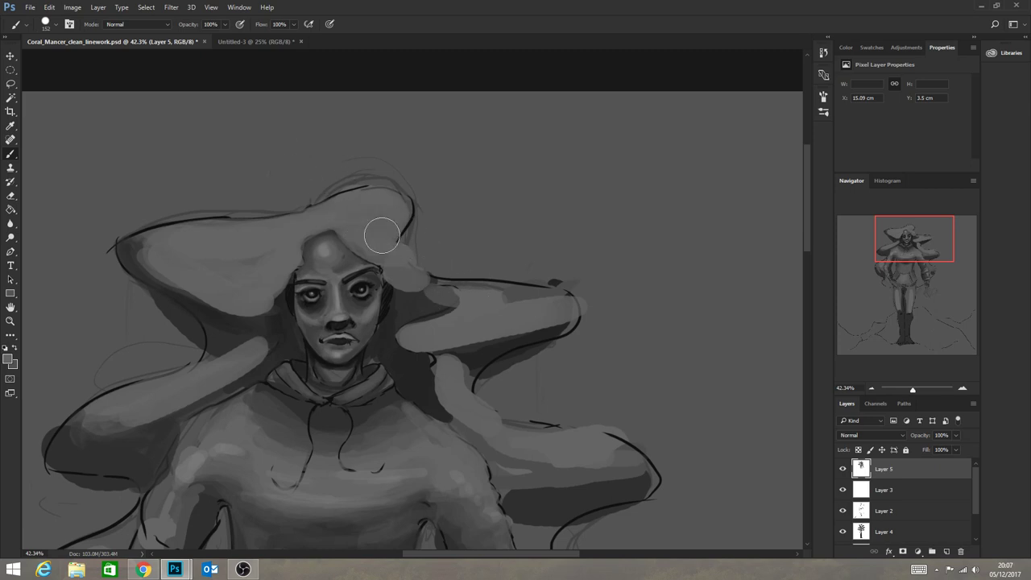
mouse_move(424, 274)
mouse_down()
mouse_move(483, 301)
mouse_move(377, 252)
mouse_move(525, 295)
mouse_move(407, 276)
mouse_move(543, 287)
mouse_up()
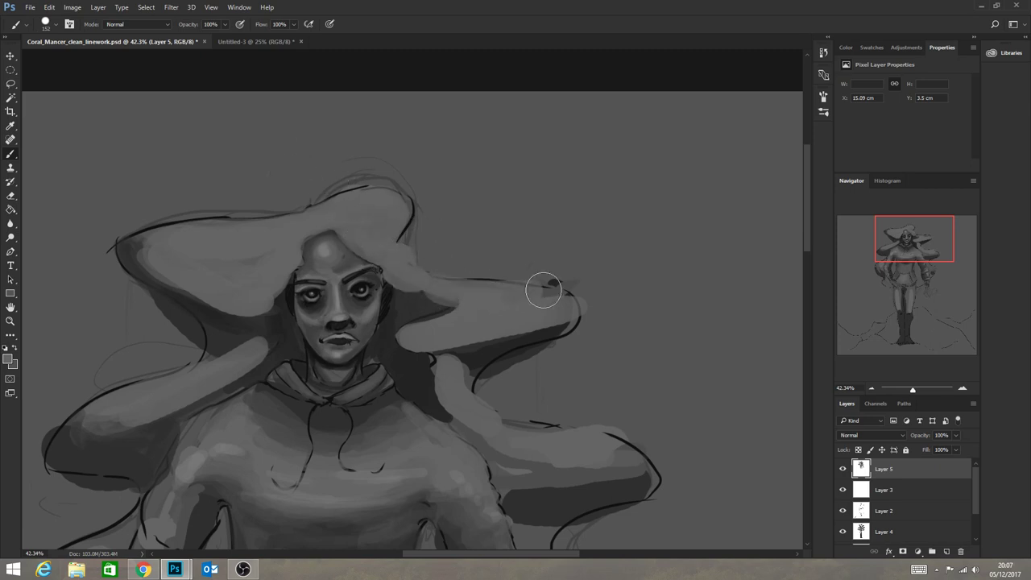
drag(549, 329, 434, 340)
Shade the tip and underside of the upper-right hair lobe with sampled dark greys and darken the hair edge right of the face.
alt+click(533, 327)
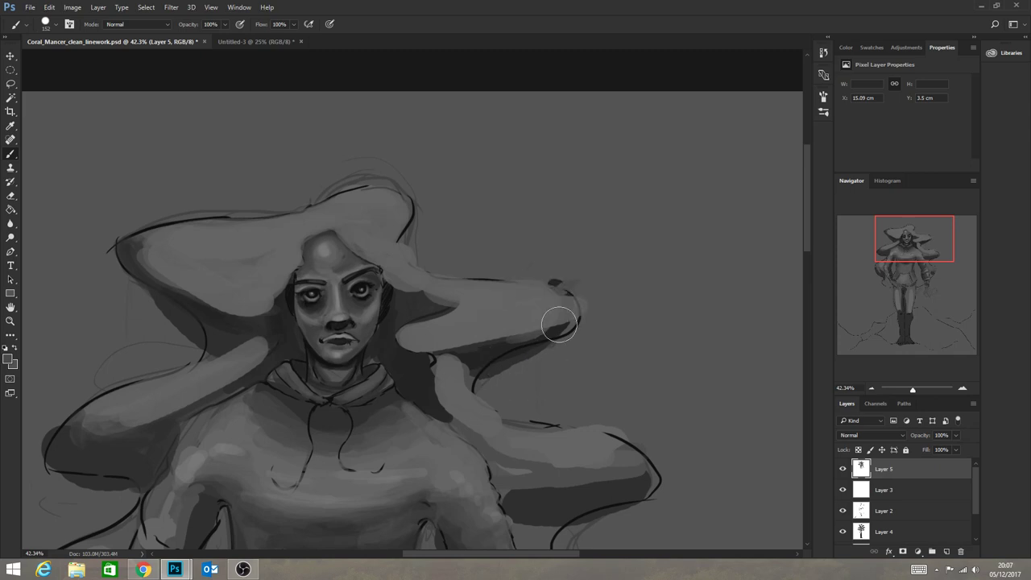
mouse_move(559, 322)
mouse_down()
mouse_move(445, 346)
mouse_move(571, 313)
mouse_move(423, 351)
mouse_move(501, 341)
mouse_move(419, 347)
mouse_up()
alt+click(486, 359)
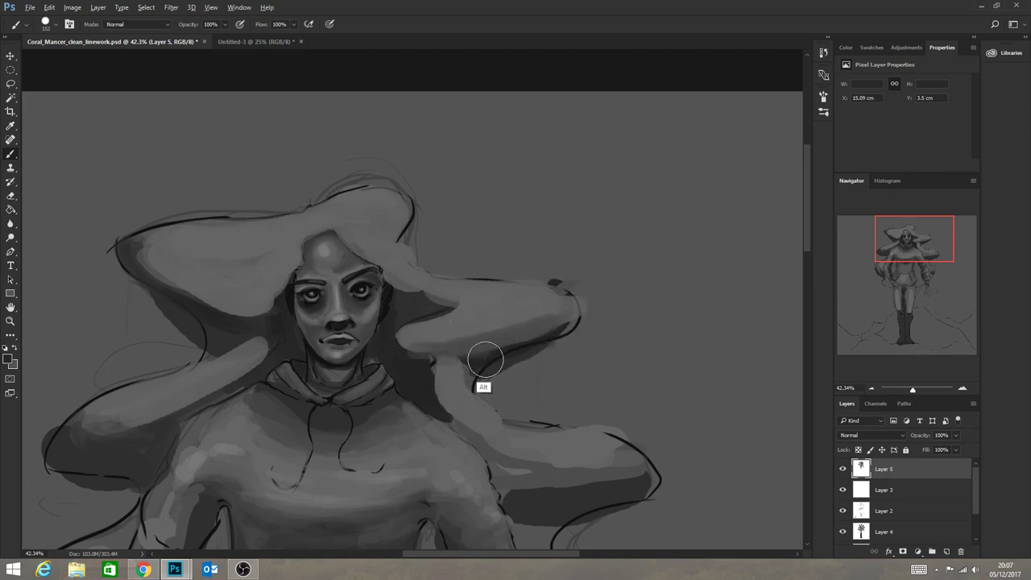
mouse_move(484, 360)
mouse_down()
mouse_move(466, 381)
mouse_move(549, 337)
mouse_move(566, 299)
mouse_move(510, 341)
mouse_up()
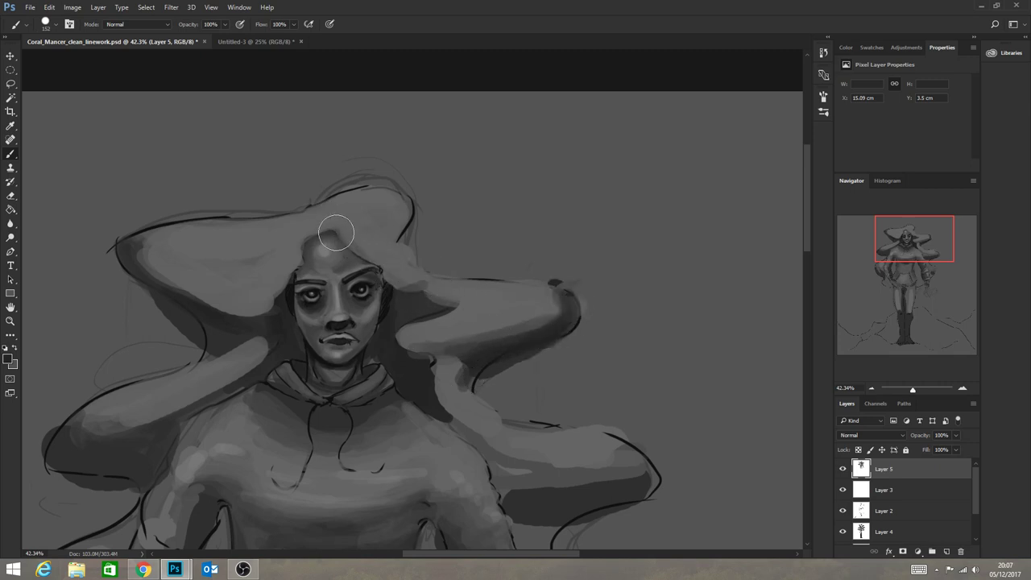
mouse_move(336, 233)
mouse_down()
mouse_move(408, 266)
mouse_move(395, 267)
mouse_move(404, 288)
mouse_move(378, 262)
mouse_move(423, 332)
mouse_up()
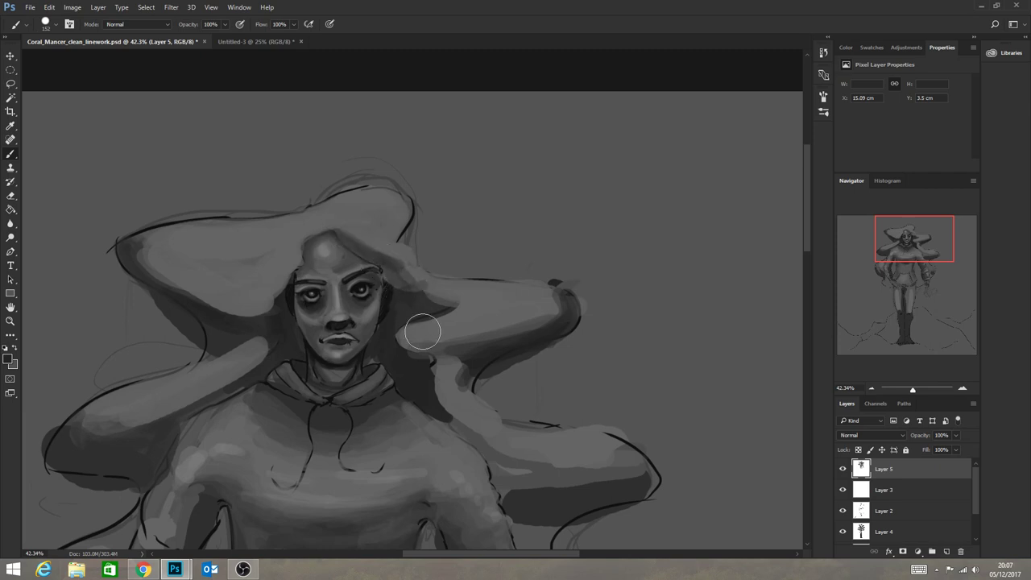
Paint dark grey shading on the large upper-left hair lock, around the forehead and along the lock's lower edge.
drag(330, 243, 296, 267)
mouse_move(320, 235)
mouse_down()
mouse_move(306, 271)
mouse_move(301, 250)
mouse_move(255, 323)
mouse_up()
mouse_move(290, 270)
mouse_down()
mouse_move(258, 305)
mouse_move(219, 285)
mouse_up()
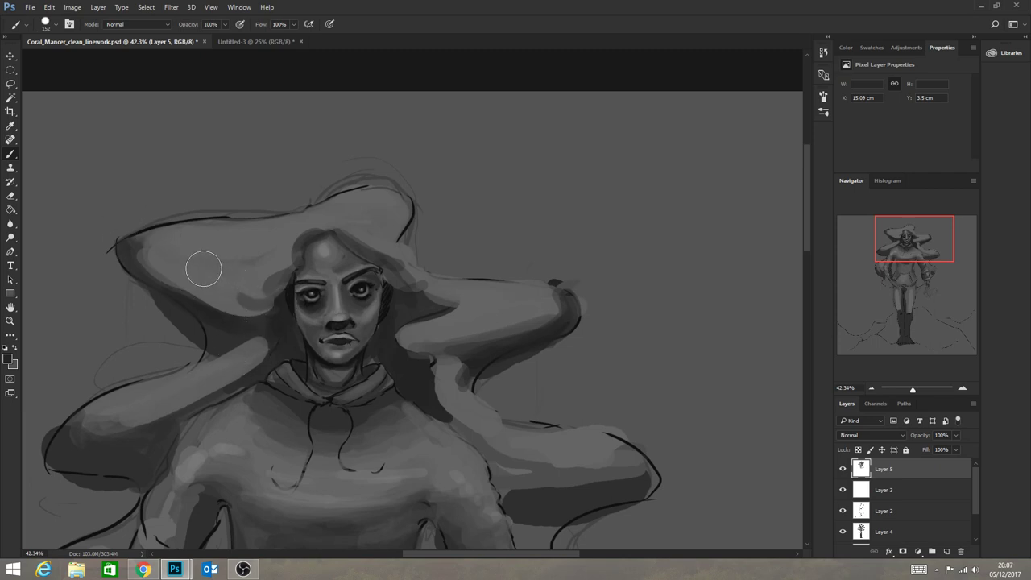
mouse_move(166, 286)
mouse_down()
mouse_move(251, 320)
mouse_move(222, 310)
mouse_up()
Sample a dark grey from the hair and shade the undersides and inner edges of the upper and lower right locks.
alt+click(222, 307)
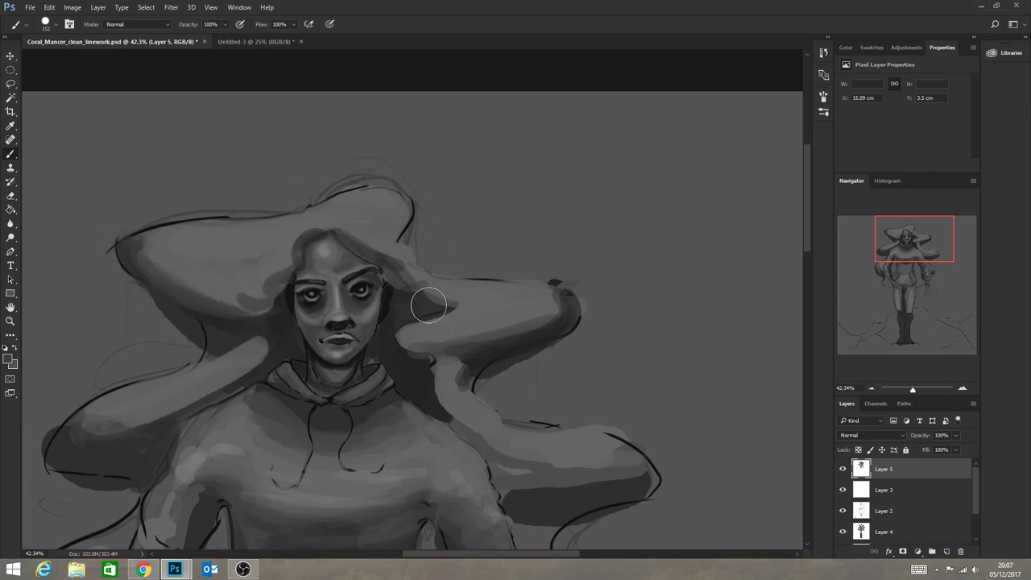
drag(428, 305, 475, 306)
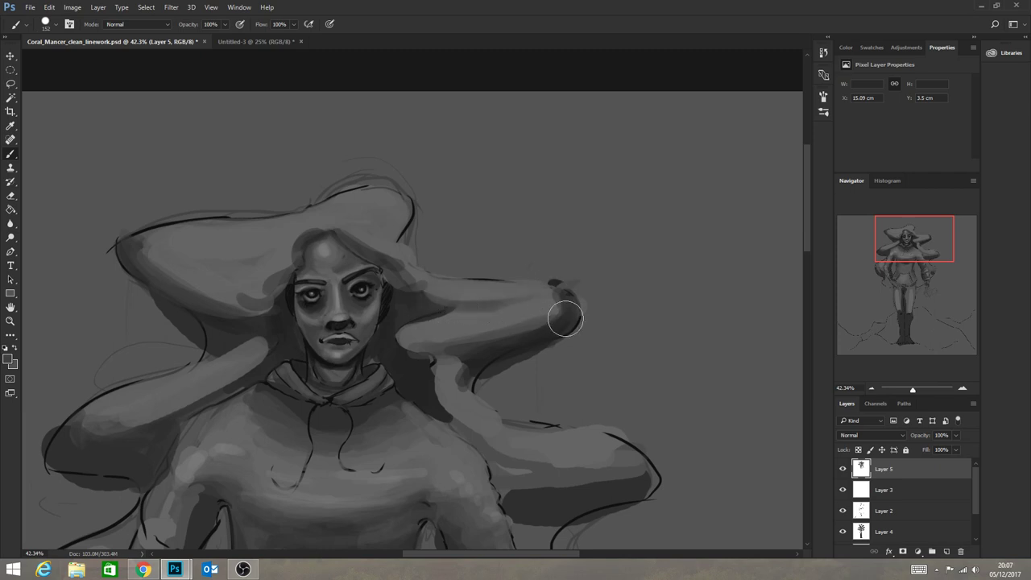
mouse_move(566, 320)
mouse_down()
mouse_move(419, 339)
mouse_move(424, 350)
mouse_up()
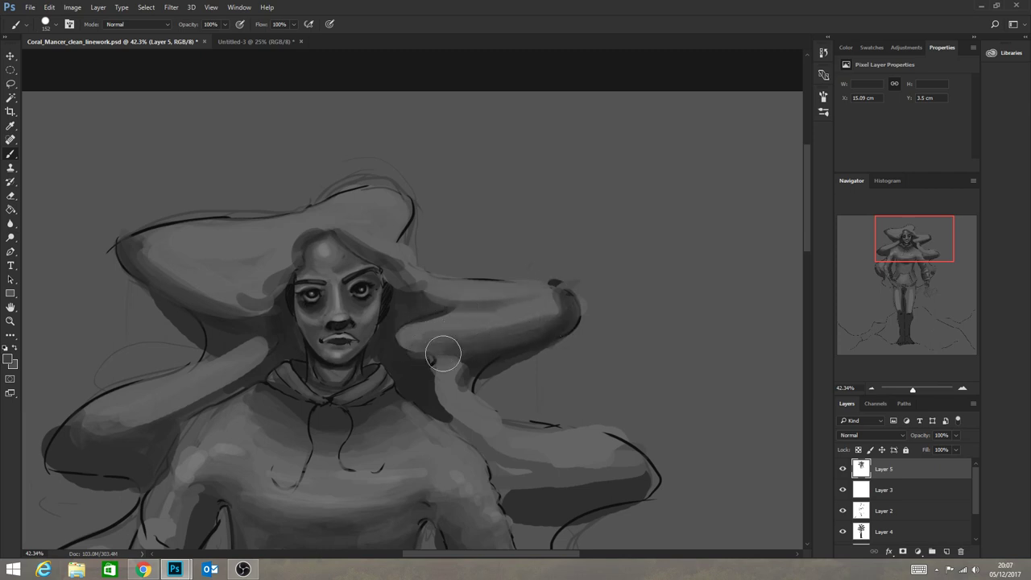
drag(486, 382, 488, 355)
drag(570, 309, 471, 367)
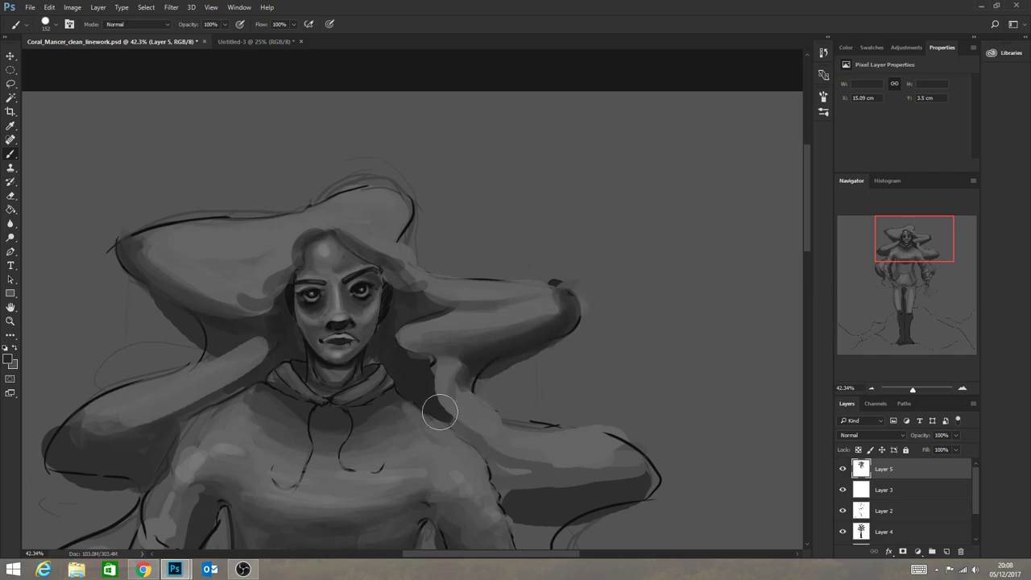
mouse_move(439, 412)
mouse_down()
mouse_move(536, 468)
mouse_move(496, 449)
mouse_move(601, 481)
mouse_move(397, 387)
mouse_up()
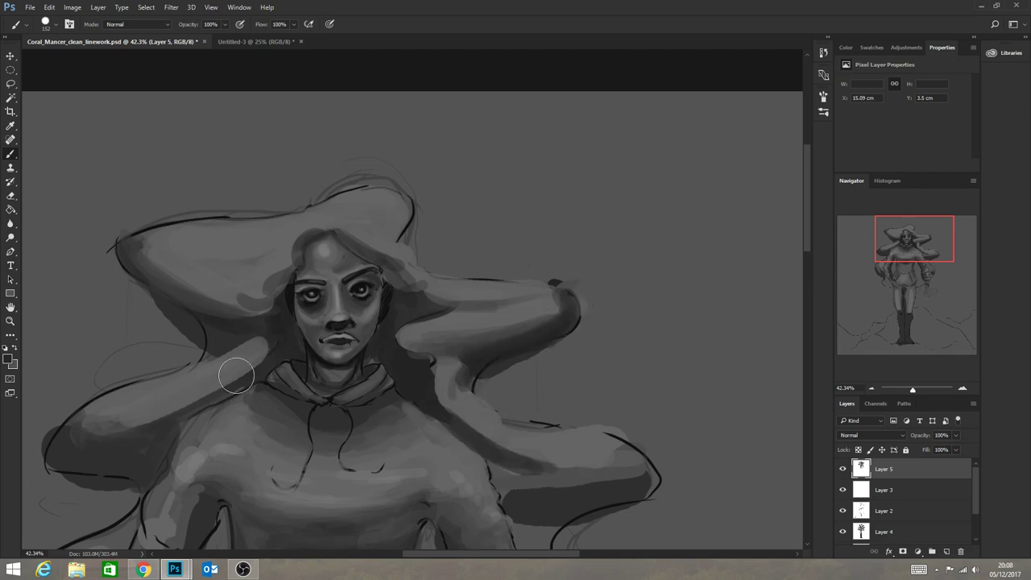
Shade the underside of the lower-left hair lock and blend a lighter sampled grey along its upper surface.
drag(236, 375, 134, 421)
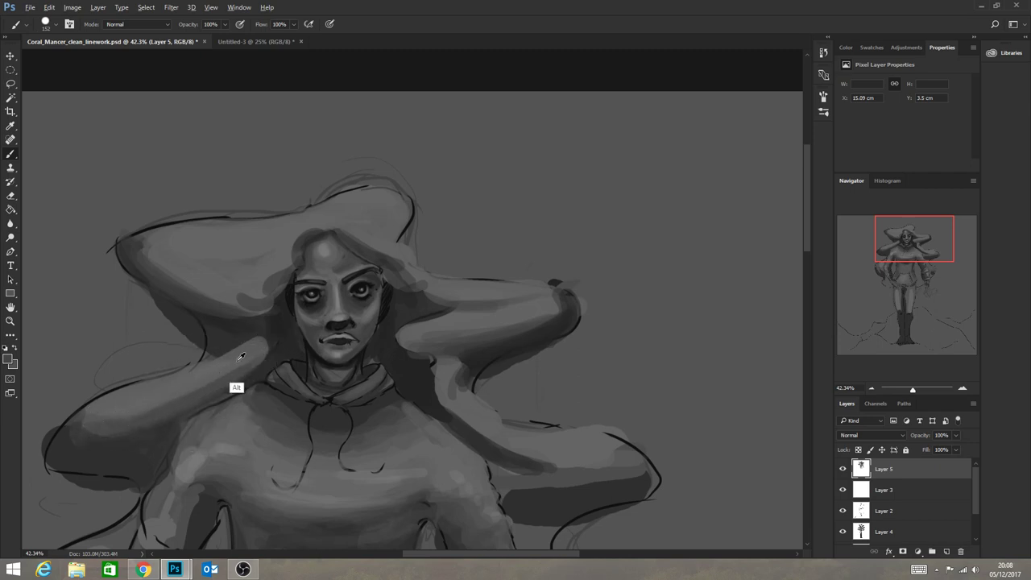
drag(205, 356, 225, 341)
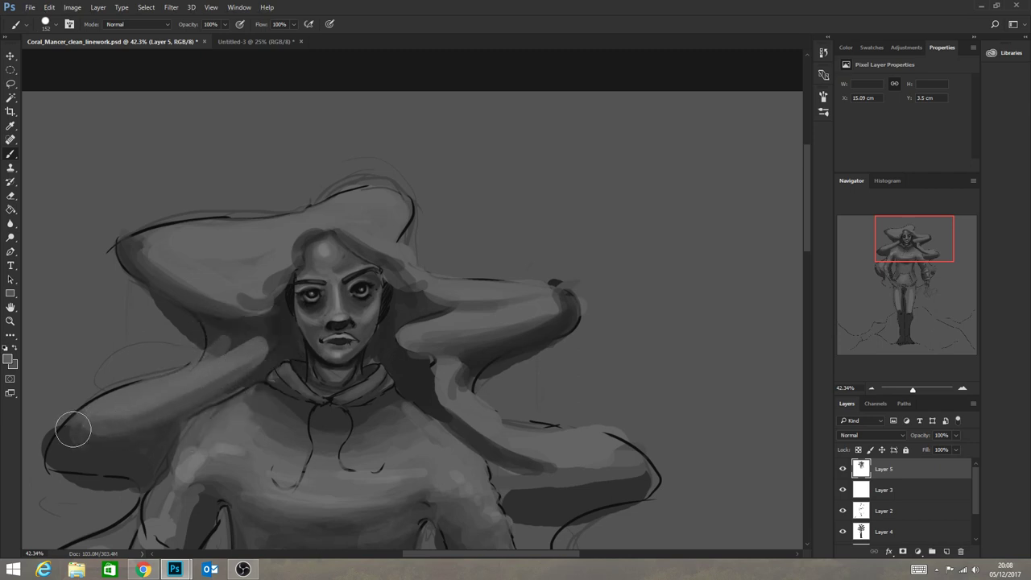
mouse_move(107, 406)
mouse_down()
mouse_move(83, 430)
mouse_move(197, 401)
mouse_move(103, 431)
mouse_move(153, 421)
mouse_move(247, 371)
mouse_up()
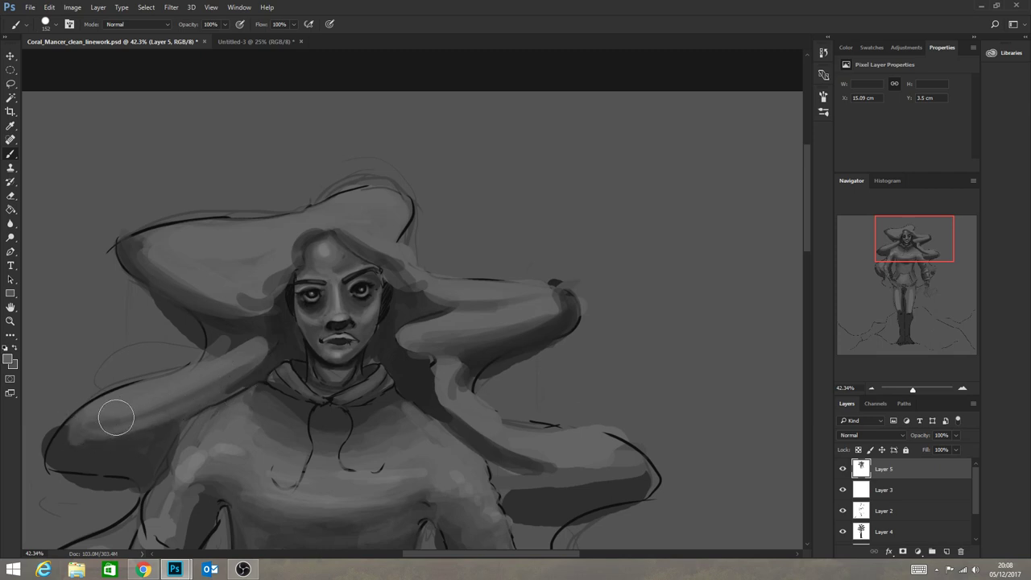
mouse_move(62, 437)
mouse_down()
mouse_move(98, 473)
mouse_move(66, 460)
mouse_move(127, 470)
mouse_move(54, 447)
mouse_move(138, 415)
mouse_up()
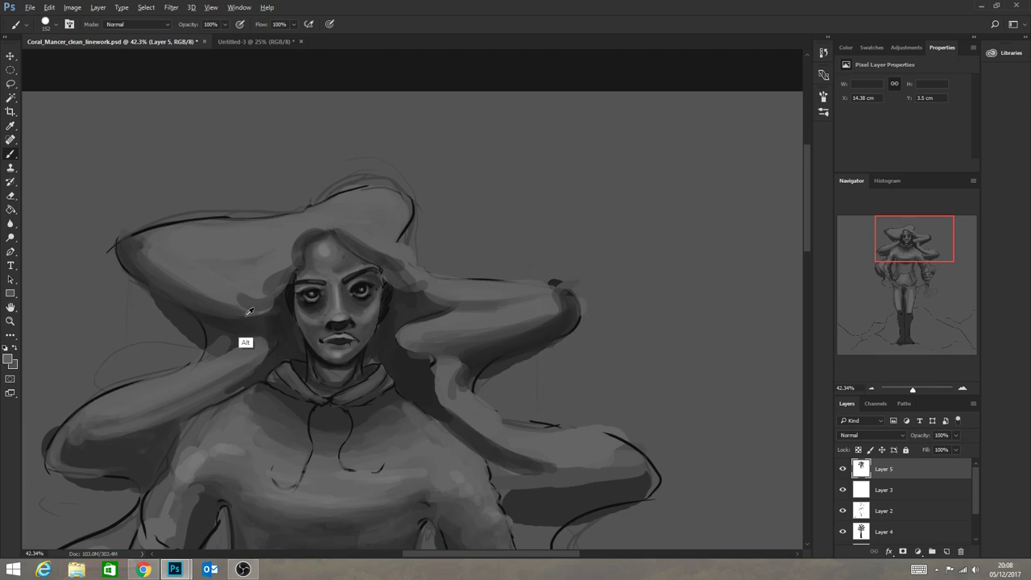
Consult the grey swatches in Untitled-3 and paint a near-black shadow under the upper-left lock and beside the face's left side.
alt+click(216, 319)
click(243, 38)
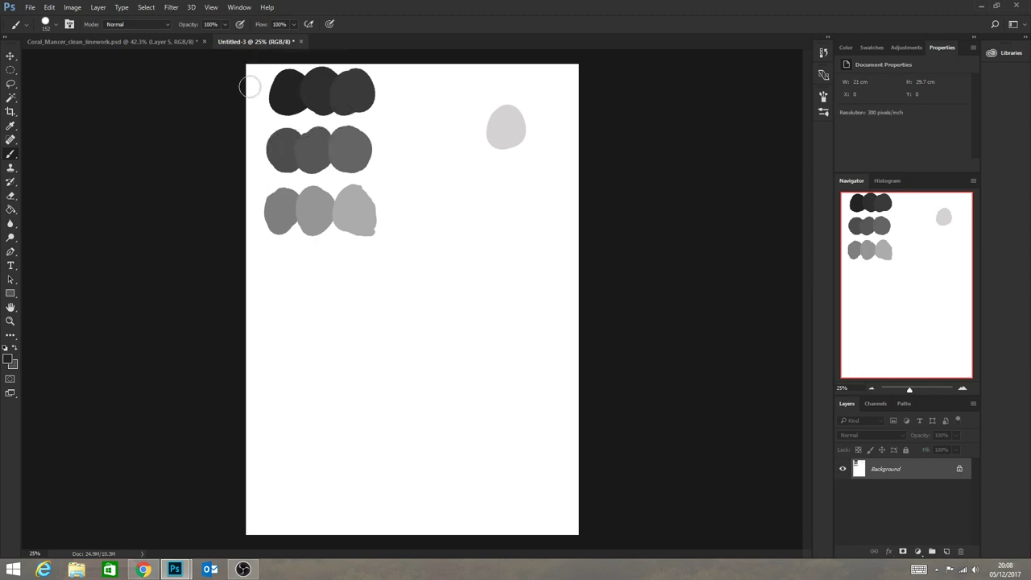
click(178, 43)
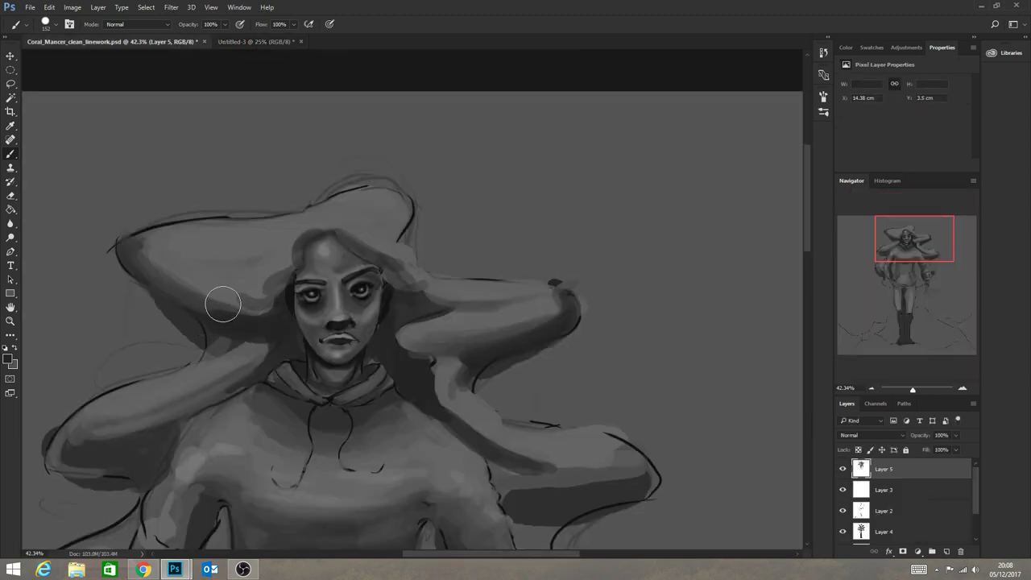
mouse_move(243, 287)
mouse_down()
mouse_move(293, 293)
mouse_move(230, 314)
mouse_up()
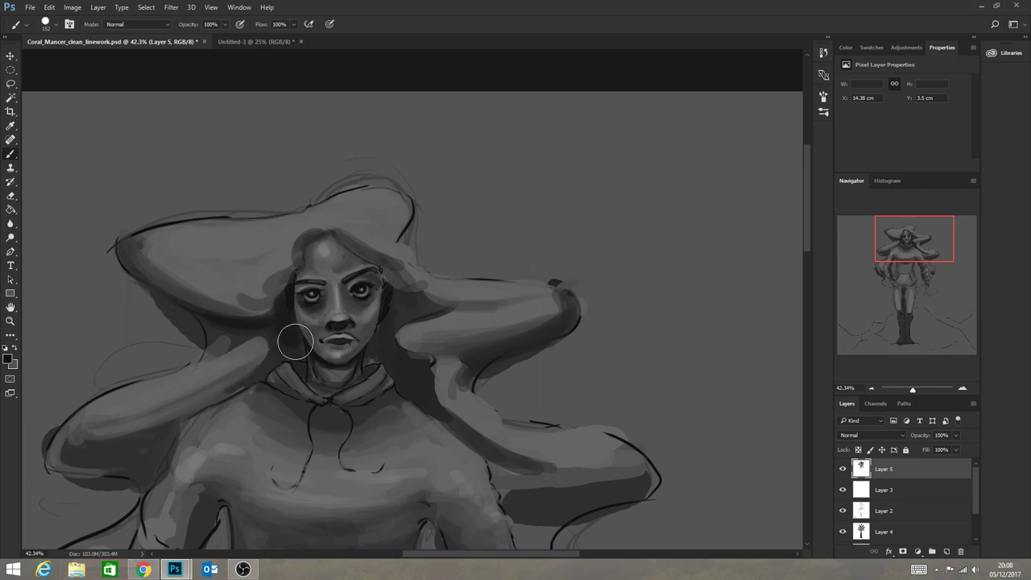
mouse_move(293, 340)
mouse_down()
mouse_move(259, 366)
mouse_move(291, 352)
mouse_move(265, 365)
mouse_move(282, 351)
mouse_move(206, 391)
mouse_up()
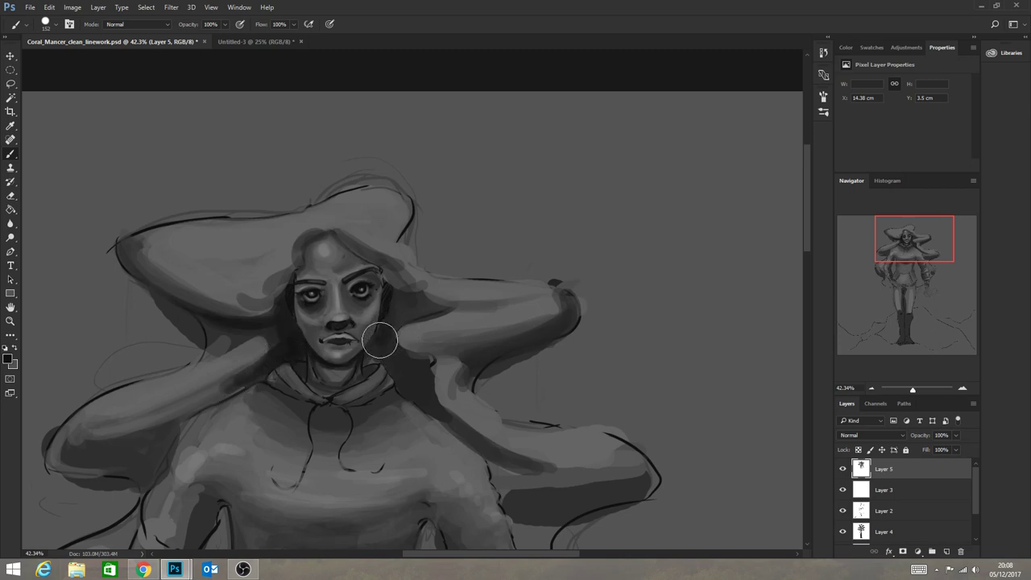
Paint near-black shadows between the right side of the face and the right hair locks, extending down the lower lock's inner edge.
mouse_move(381, 340)
mouse_down()
mouse_move(371, 362)
mouse_move(384, 355)
mouse_up()
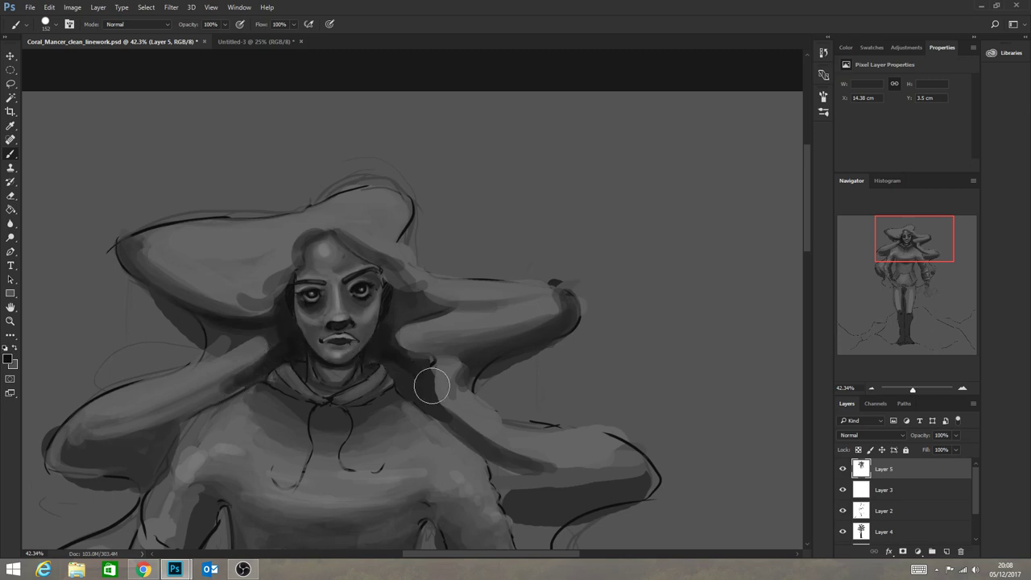
mouse_move(431, 387)
mouse_down()
mouse_move(463, 363)
mouse_move(425, 355)
mouse_move(399, 297)
mouse_move(419, 305)
mouse_move(486, 298)
mouse_move(425, 309)
mouse_move(504, 307)
mouse_move(463, 308)
mouse_move(515, 315)
mouse_up()
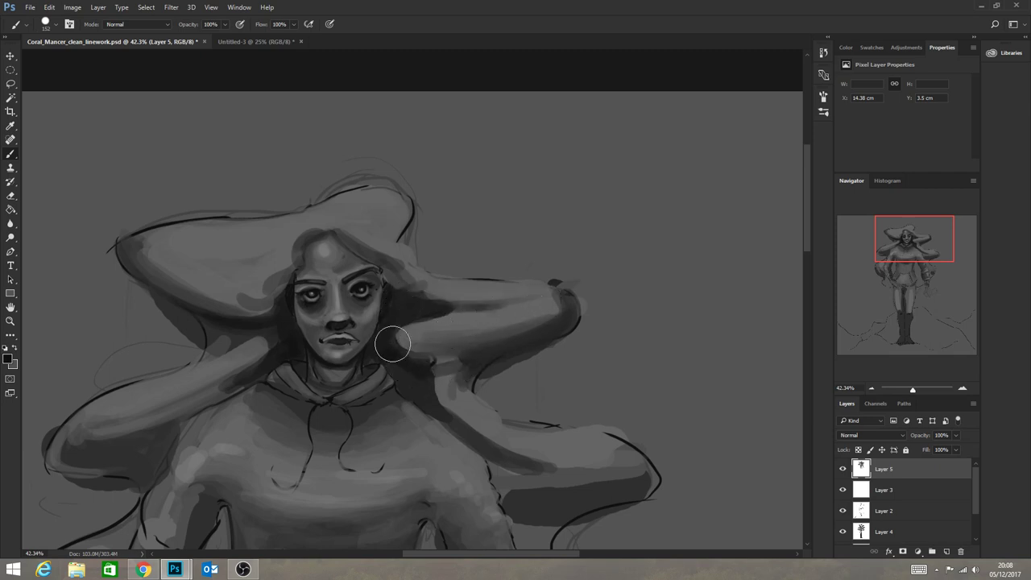
mouse_move(392, 344)
mouse_down()
mouse_move(417, 383)
mouse_move(397, 364)
mouse_move(498, 468)
mouse_move(436, 401)
mouse_move(504, 451)
mouse_up()
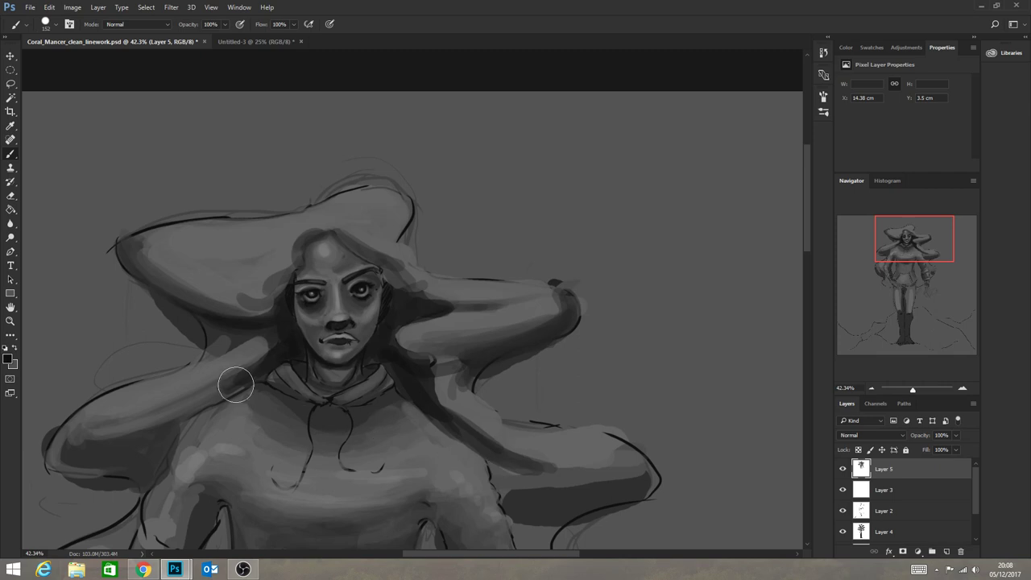
Darken the underside of the lower-left lock and soften its shadow edge with a sampled mid-dark grey.
mouse_move(236, 385)
mouse_down()
mouse_move(97, 450)
mouse_move(139, 440)
mouse_move(87, 466)
mouse_move(154, 452)
mouse_move(62, 461)
mouse_move(167, 439)
mouse_move(58, 458)
mouse_move(174, 431)
mouse_move(90, 455)
mouse_move(167, 436)
mouse_move(96, 454)
mouse_move(232, 377)
mouse_move(143, 437)
mouse_up()
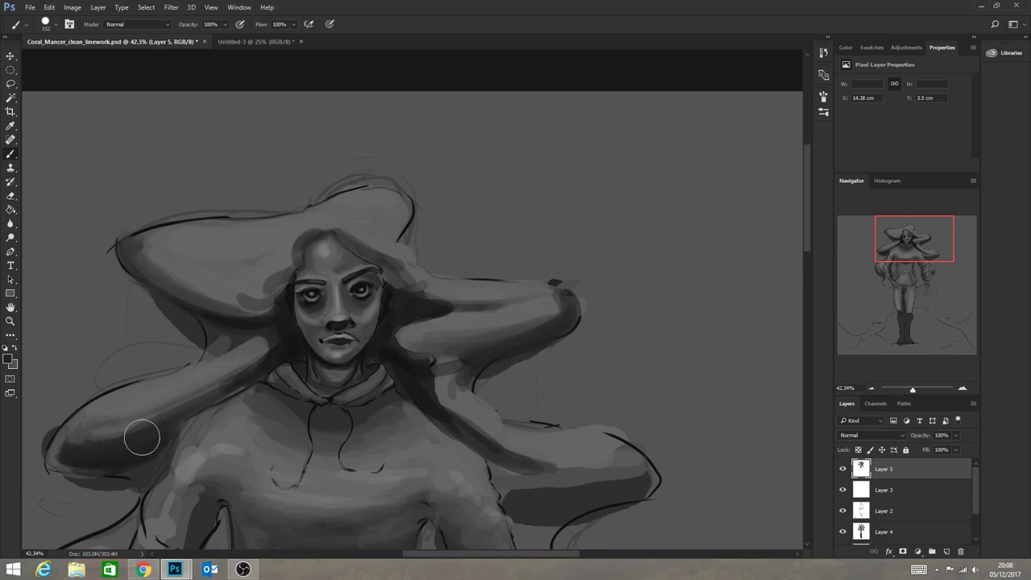
alt+click(181, 406)
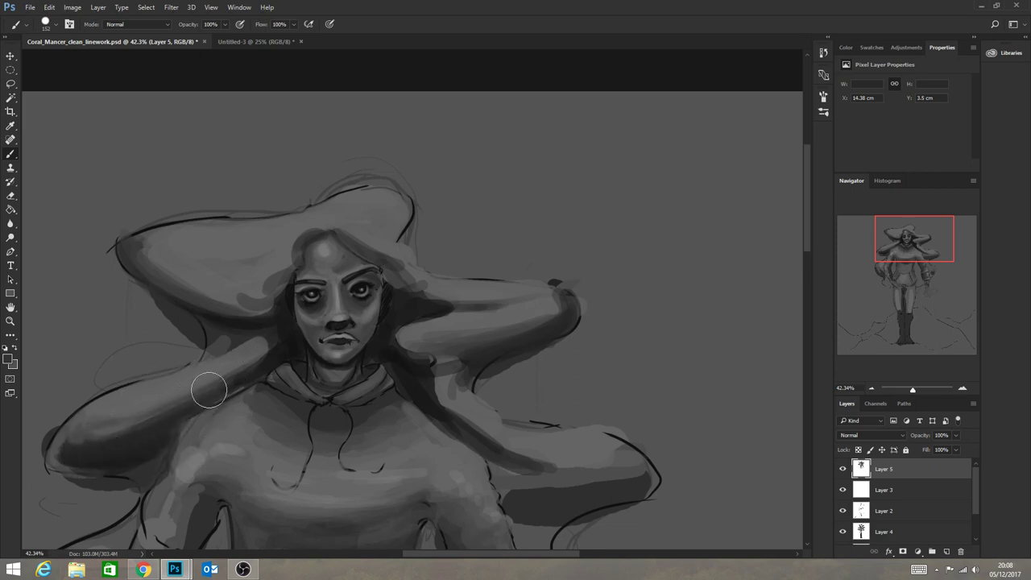
drag(208, 391, 141, 422)
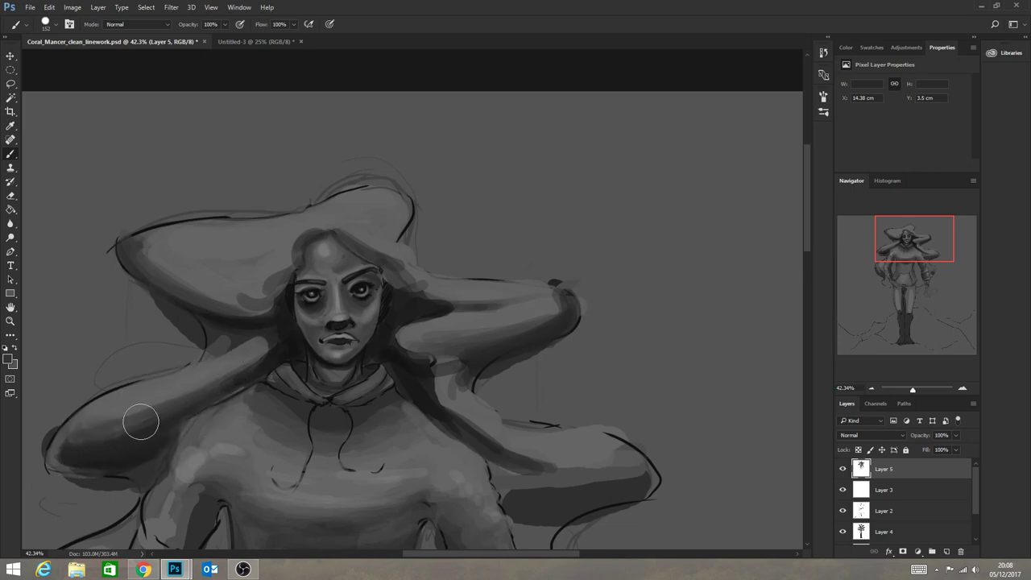
Deepen the shadow where the left locks meet the face and blend it along the underside of the upper-left lock.
alt+click(262, 370)
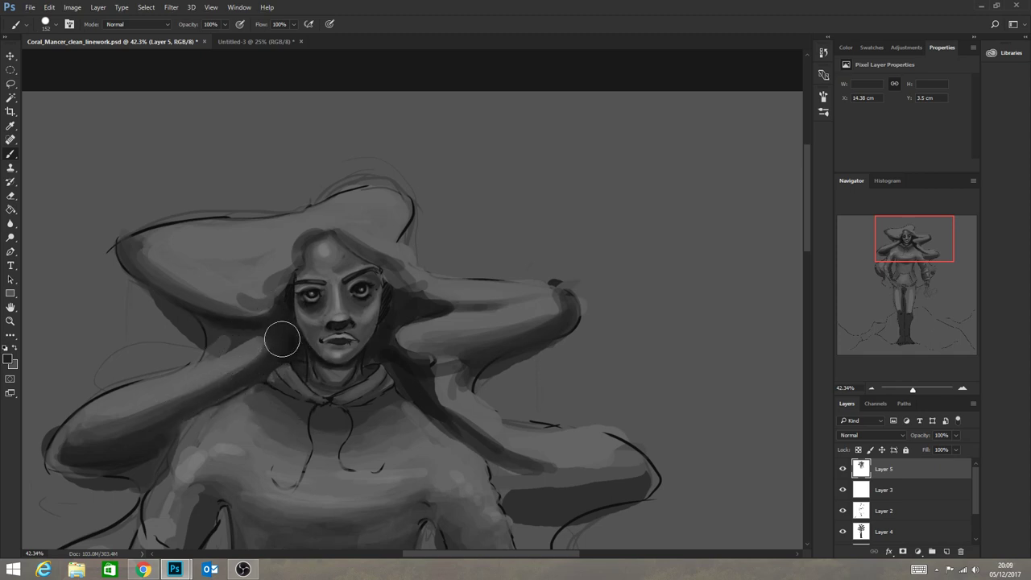
alt+click(260, 350)
alt+click(225, 323)
mouse_move(241, 331)
mouse_down()
mouse_move(121, 244)
mouse_move(199, 311)
mouse_move(125, 248)
mouse_move(264, 318)
mouse_up()
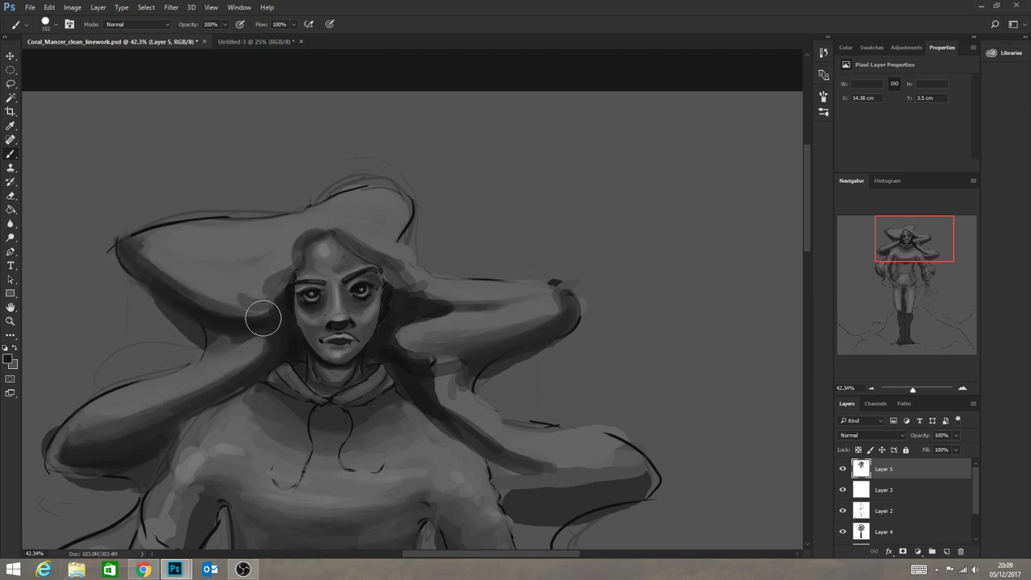
alt+click(174, 280)
mouse_move(136, 245)
mouse_down()
mouse_move(191, 290)
mouse_move(208, 297)
mouse_move(137, 252)
mouse_move(270, 312)
mouse_move(124, 260)
mouse_move(260, 323)
mouse_move(157, 290)
mouse_move(257, 322)
mouse_up()
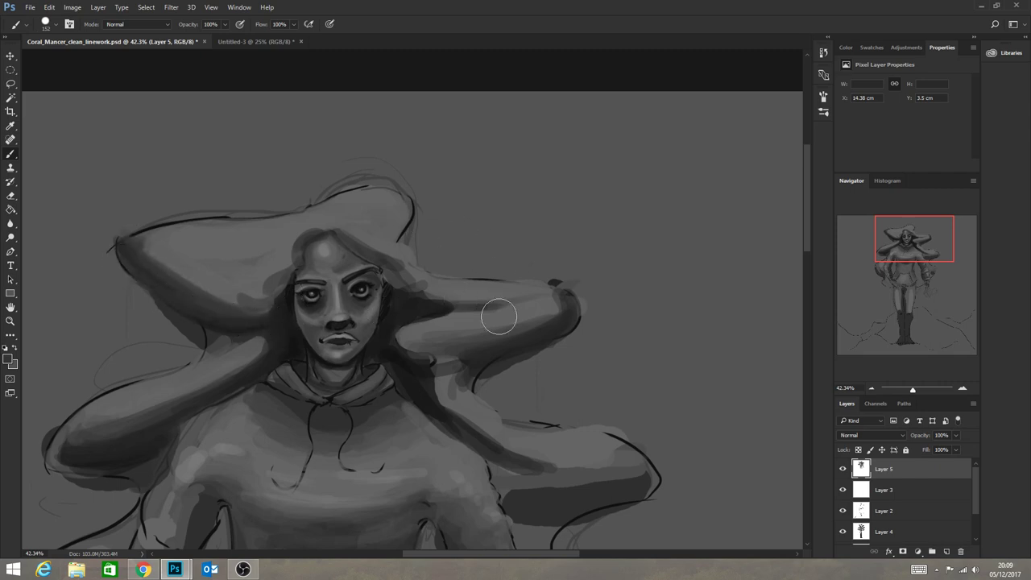
Darken the fold and underside of the upper-right lock, blending its tip and the lower-right lock with sampled greys.
mouse_move(499, 317)
mouse_down()
mouse_move(437, 341)
mouse_move(429, 311)
mouse_up()
mouse_move(520, 300)
mouse_down()
mouse_move(399, 323)
mouse_move(459, 307)
mouse_move(447, 342)
mouse_move(400, 337)
mouse_move(441, 329)
mouse_move(441, 351)
mouse_move(468, 357)
mouse_up()
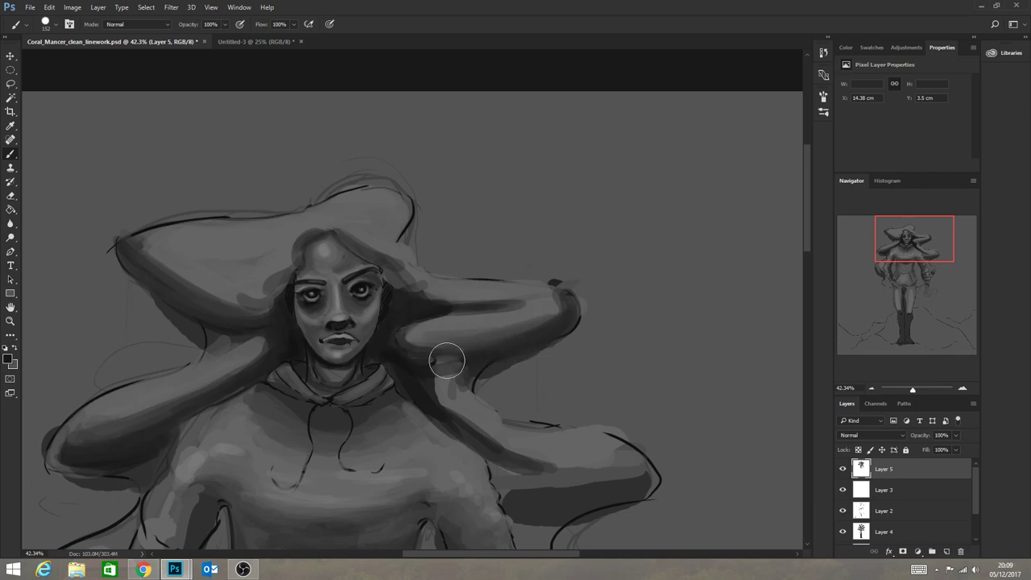
drag(556, 328, 384, 341)
alt+click(481, 344)
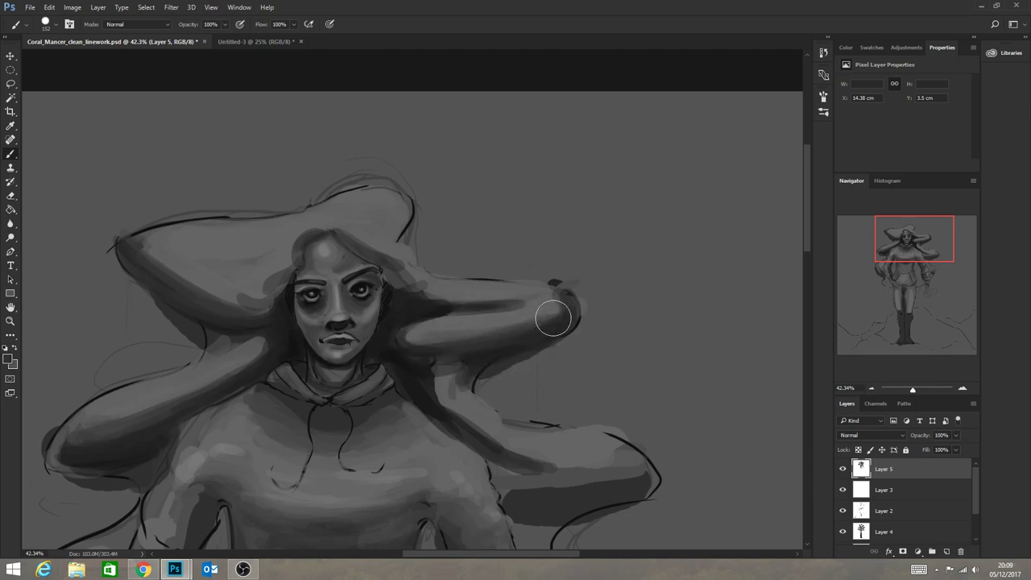
mouse_move(565, 313)
mouse_down()
mouse_move(563, 297)
mouse_move(440, 340)
mouse_move(410, 336)
mouse_move(531, 306)
mouse_up()
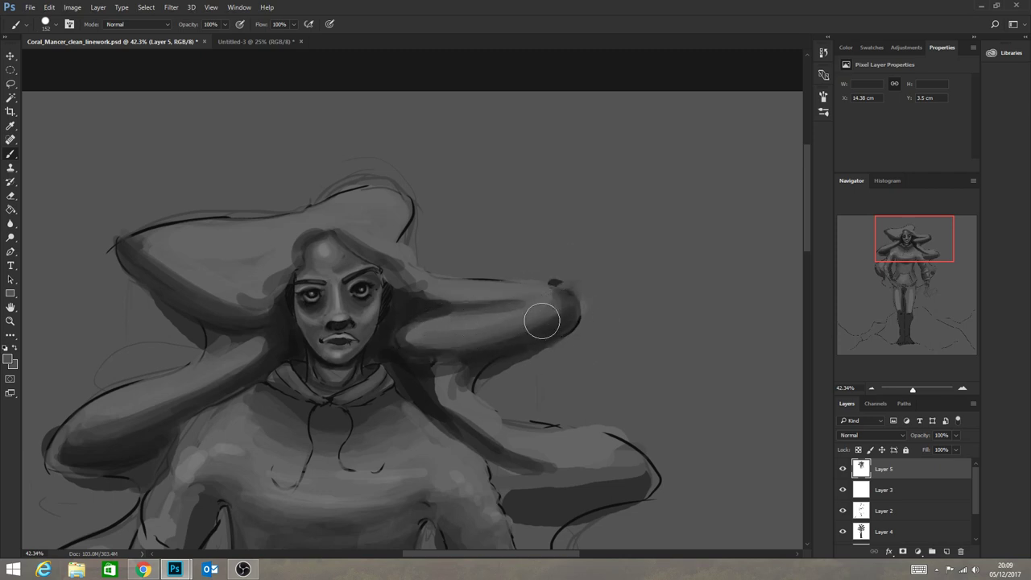
mouse_move(552, 314)
mouse_down()
mouse_move(426, 400)
mouse_move(459, 402)
mouse_move(538, 459)
mouse_up()
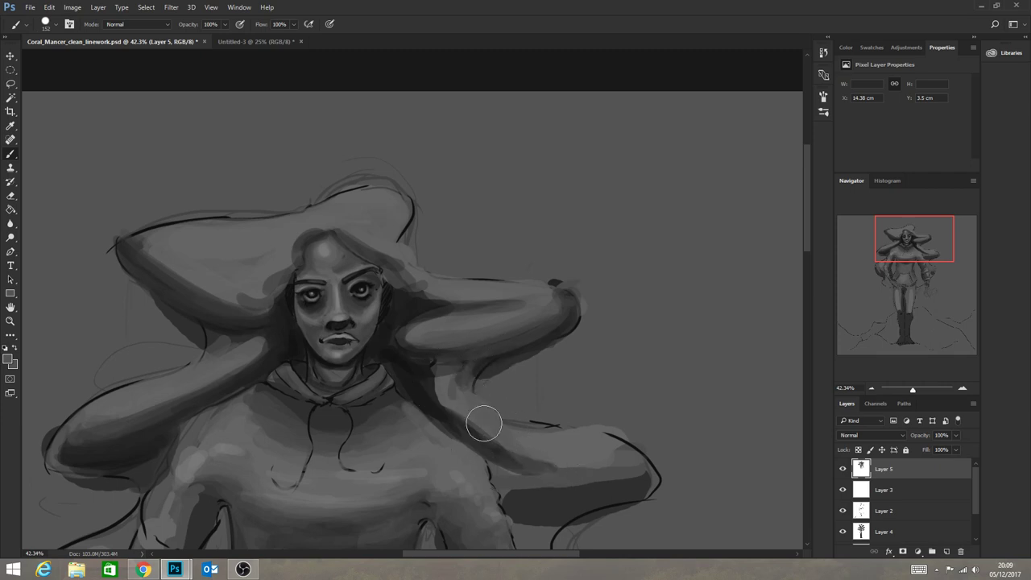
mouse_move(414, 419)
mouse_down()
mouse_move(398, 364)
mouse_move(492, 302)
mouse_up()
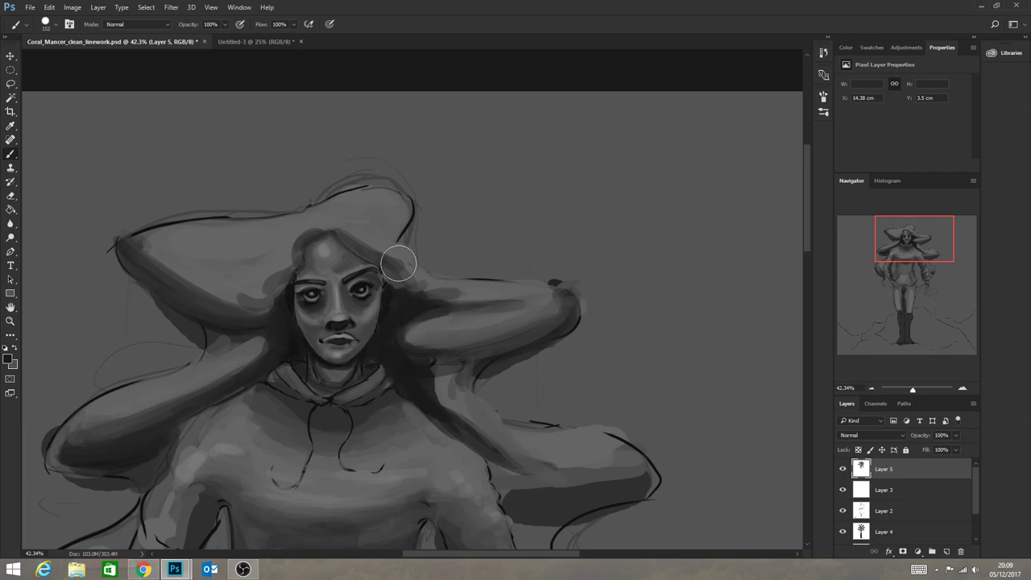
Paint darker tones on the hair framing the forehead and across the lower half of the upper-left lock.
drag(399, 263, 418, 287)
drag(335, 237, 214, 313)
mouse_move(157, 260)
mouse_down()
mouse_move(269, 329)
mouse_move(282, 266)
mouse_move(267, 286)
mouse_move(234, 282)
mouse_move(142, 244)
mouse_move(138, 230)
mouse_up()
key(alt)
Sample a mid grey from the upper-left lock and blend it over the crown and along the lock's upper surface.
alt+click(206, 269)
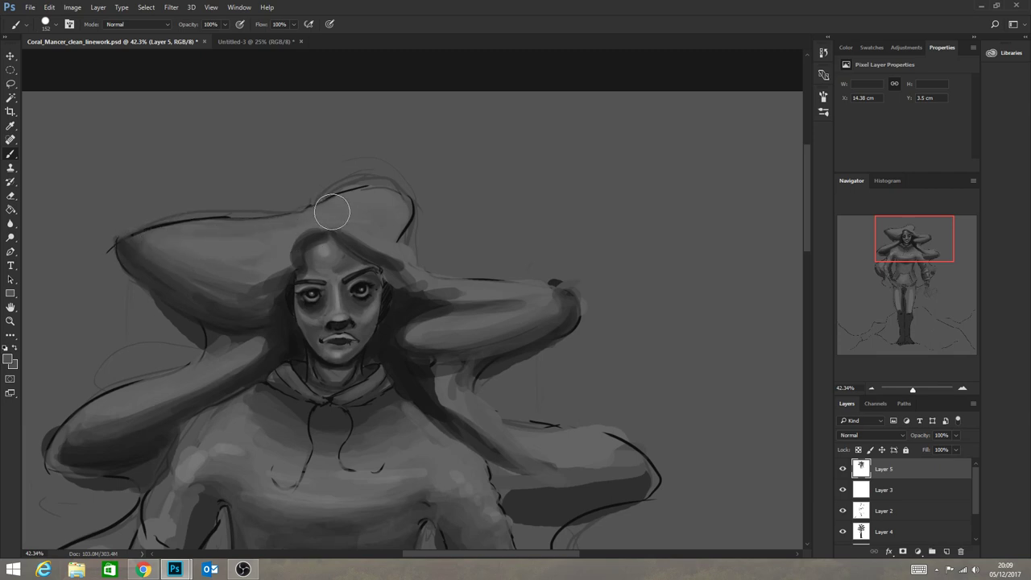
drag(315, 222, 337, 226)
drag(277, 211, 173, 234)
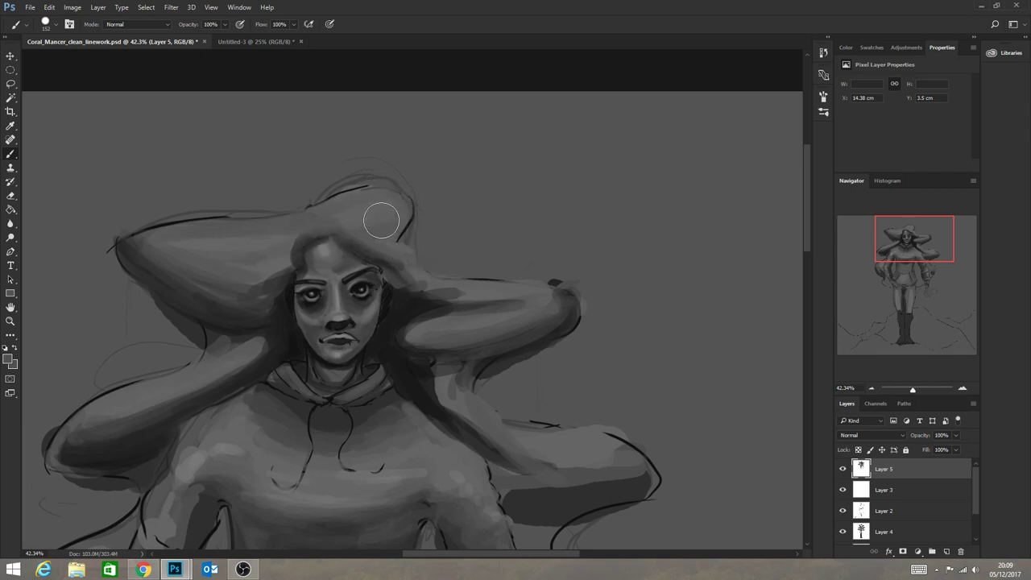
Blend sampled dark greys through the hair strand running from the right side of the forehead into the upper-right lock.
alt+click(363, 252)
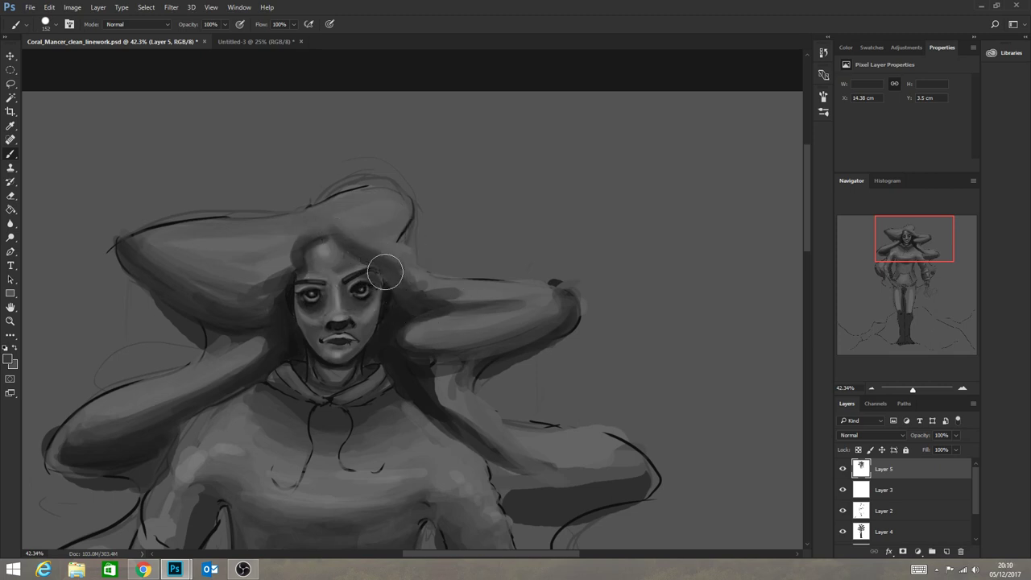
alt+click(430, 303)
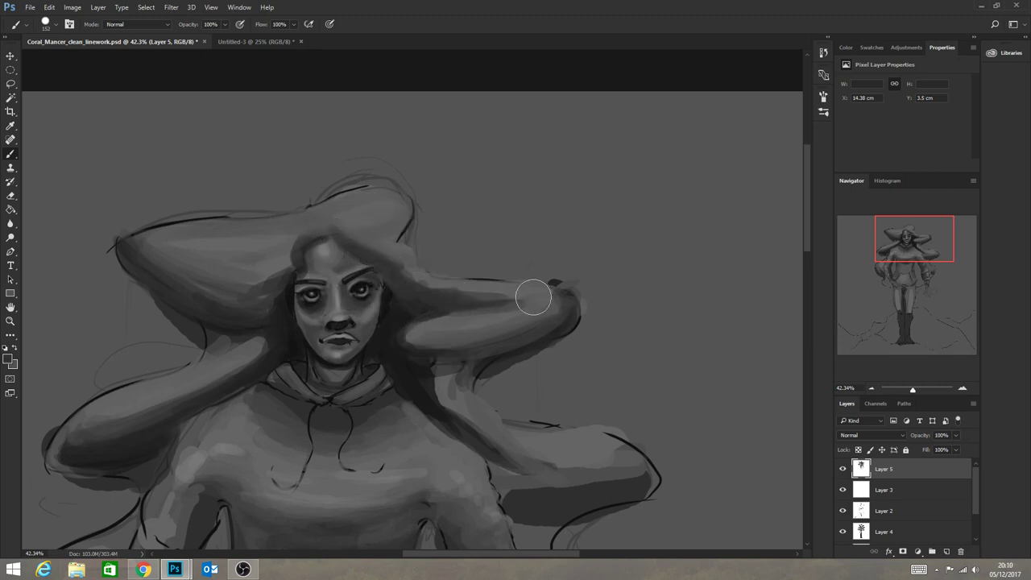
alt+click(400, 315)
Examine the hair shading against the whole figure and the upper body.
click(11, 320)
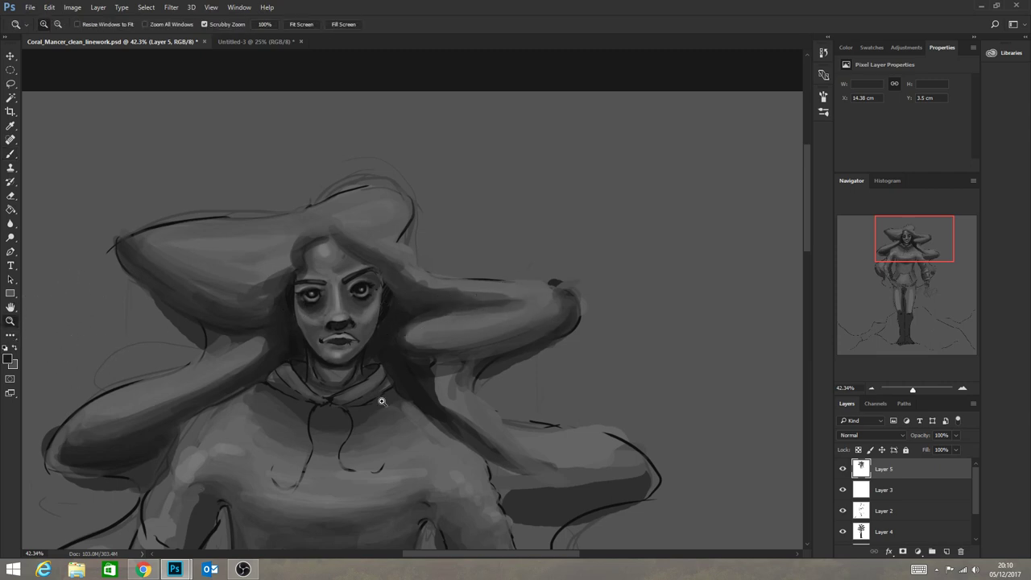
drag(383, 402, 327, 408)
drag(426, 341, 489, 314)
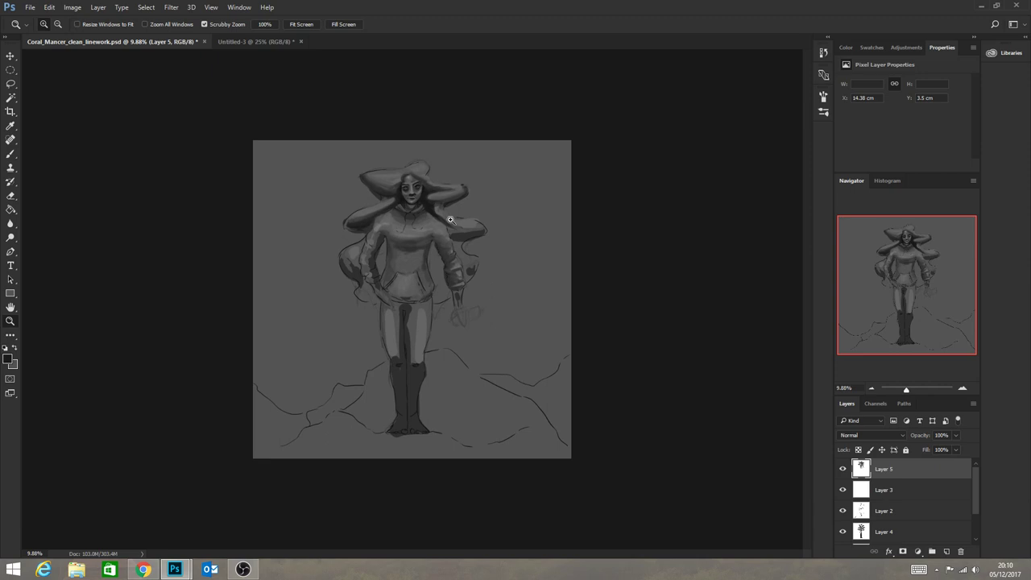
drag(450, 219, 495, 263)
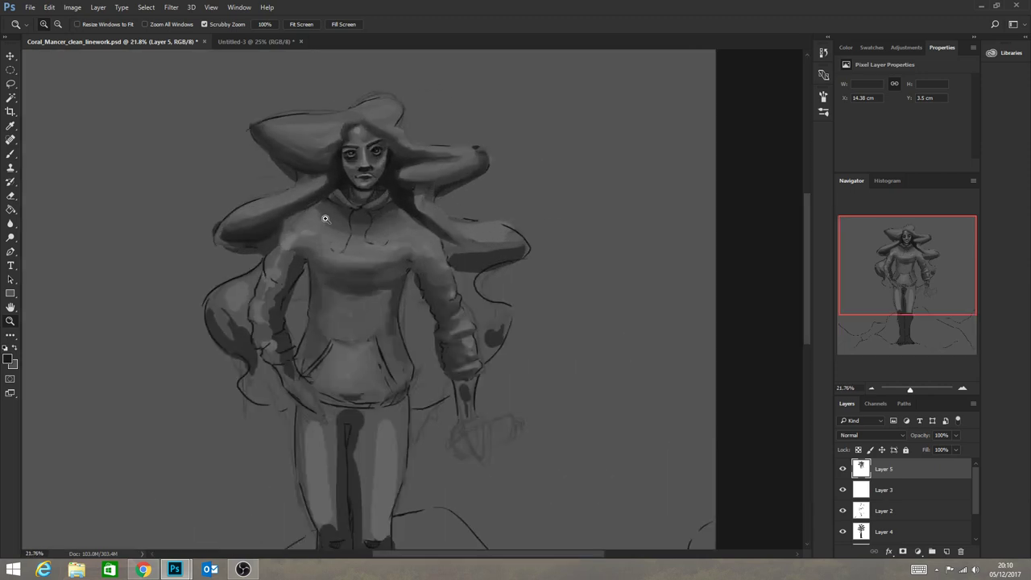
Enlarge the brush to 243 px and blend sampled greys over the crown and the lower hair locks on both sides.
click(12, 154)
click(55, 25)
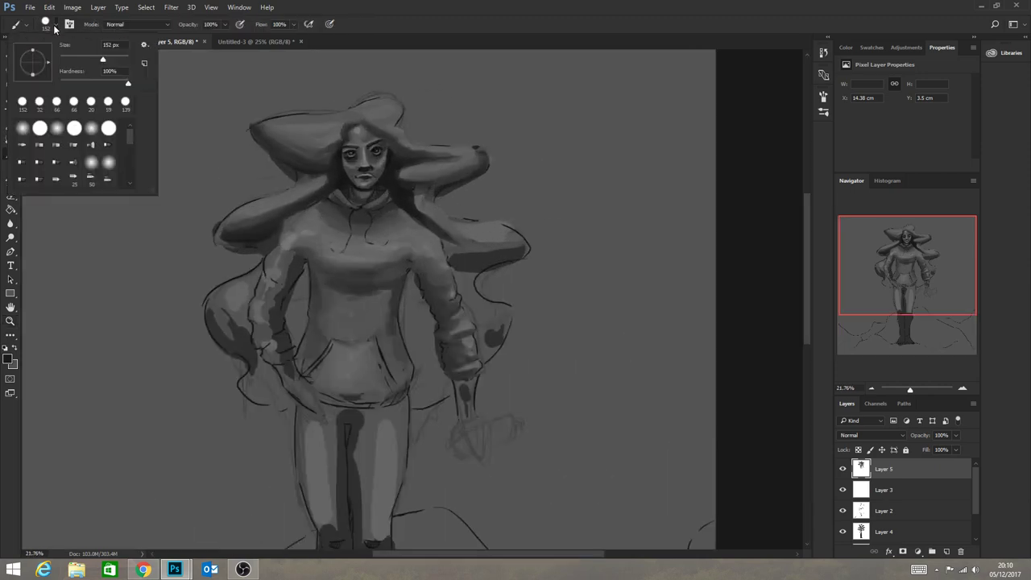
text(zzzzzzzzzz)
key(Return)
click(494, 224)
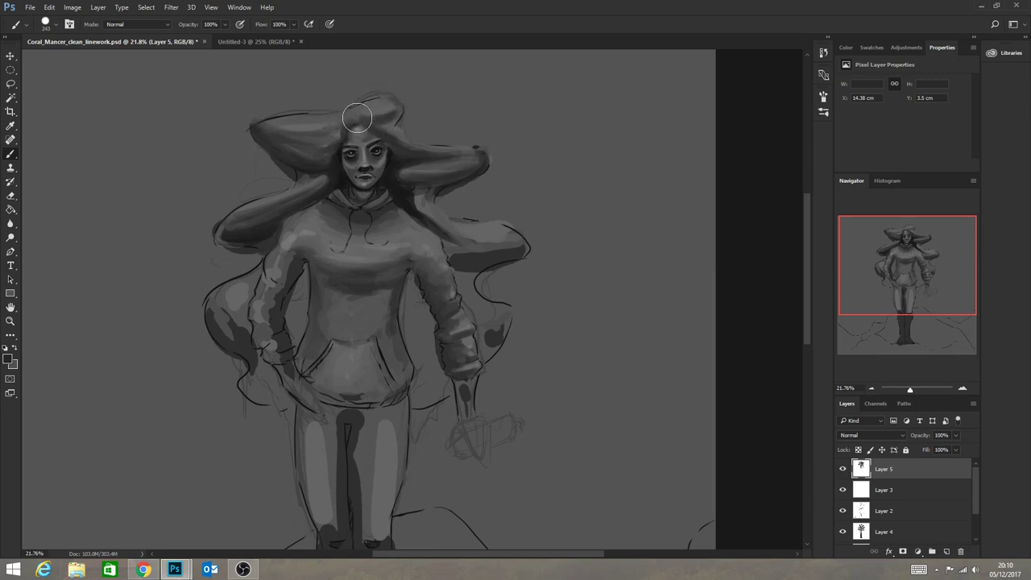
mouse_move(357, 117)
mouse_down()
mouse_move(348, 110)
mouse_move(357, 118)
mouse_move(391, 97)
mouse_up()
key(alt)
alt+click(392, 98)
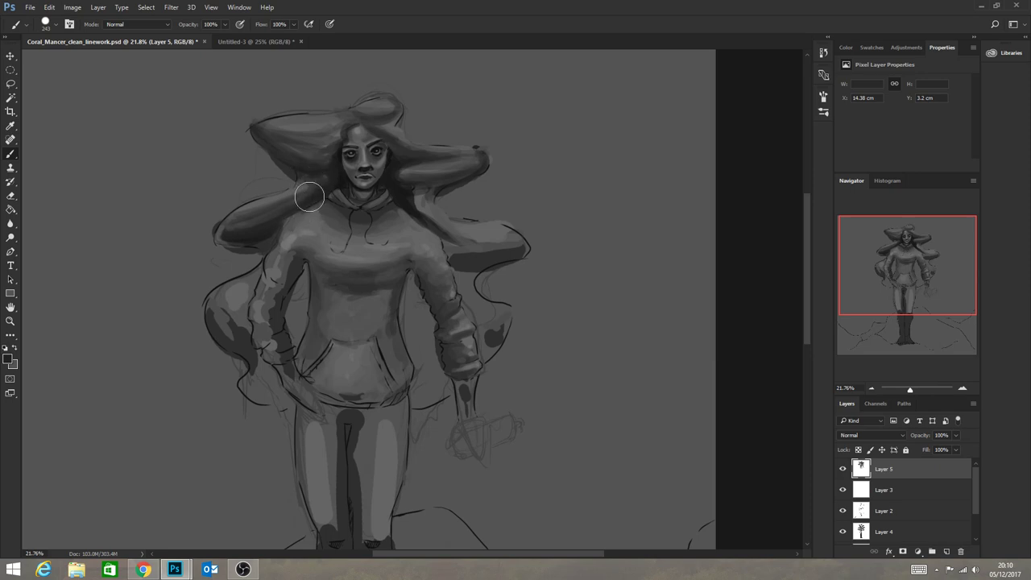
mouse_move(300, 203)
mouse_down()
mouse_move(269, 212)
mouse_move(294, 245)
mouse_up()
mouse_move(427, 193)
mouse_down()
mouse_move(452, 232)
mouse_move(465, 217)
mouse_move(448, 223)
mouse_move(511, 233)
mouse_up()
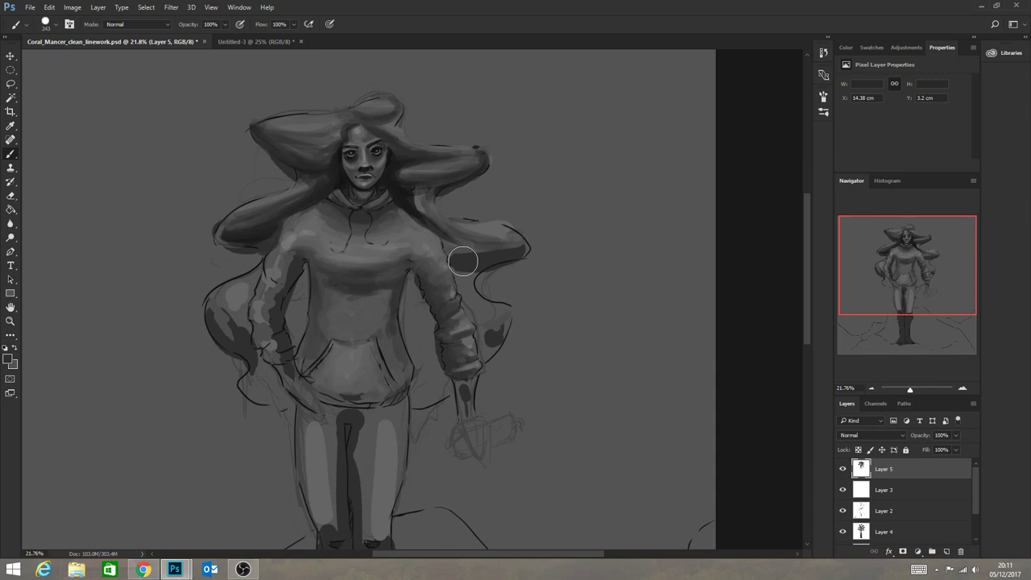
Sample the dark grey between the legs and blend it down the inner thigh to the knee.
drag(807, 236, 804, 256)
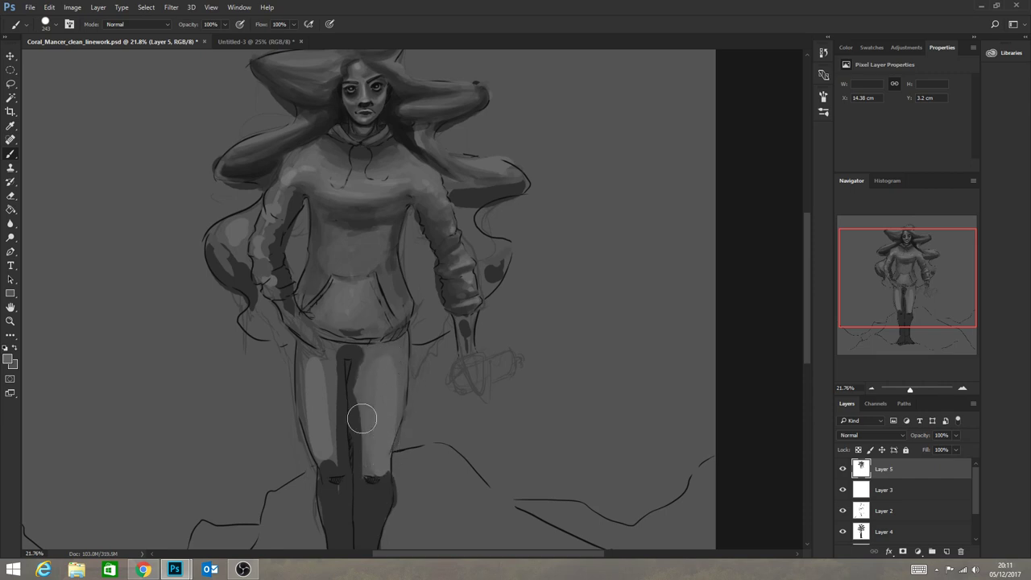
alt+click(354, 368)
drag(363, 350, 373, 480)
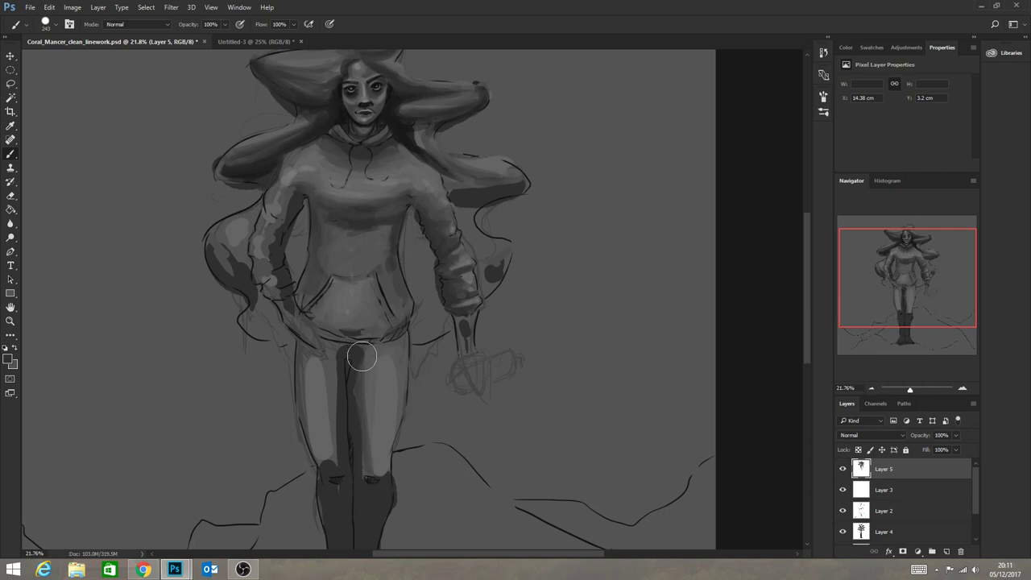
mouse_move(357, 373)
mouse_down()
mouse_move(359, 448)
mouse_move(366, 358)
mouse_move(375, 477)
mouse_move(385, 482)
mouse_move(397, 397)
mouse_move(390, 468)
mouse_move(361, 386)
mouse_move(372, 475)
mouse_up()
key(alt)
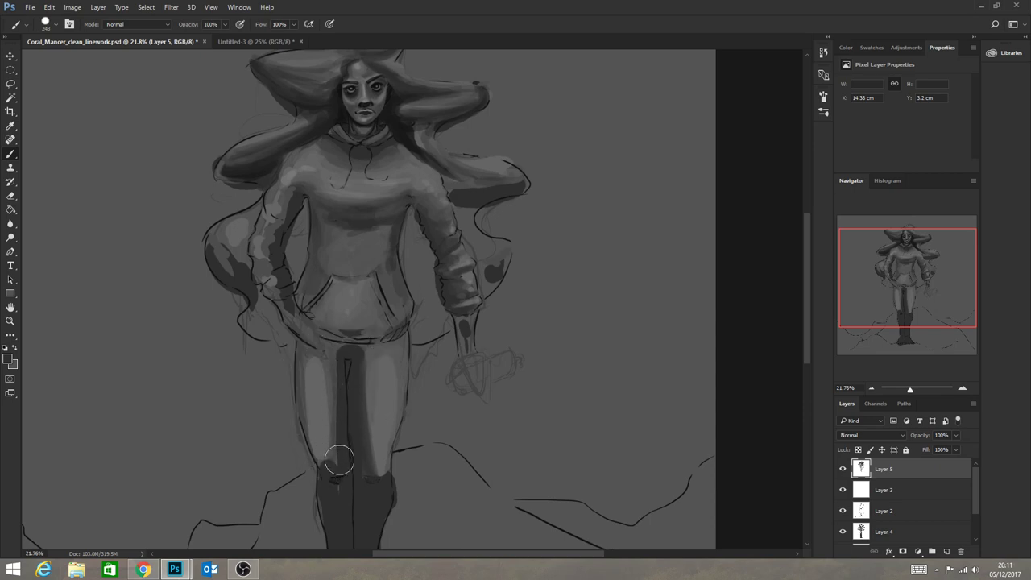
Sample a near-black from the shadow beside the neck and paint it down the gap between the legs and across both knees.
key(alt)
alt+click(346, 121)
drag(345, 362, 349, 385)
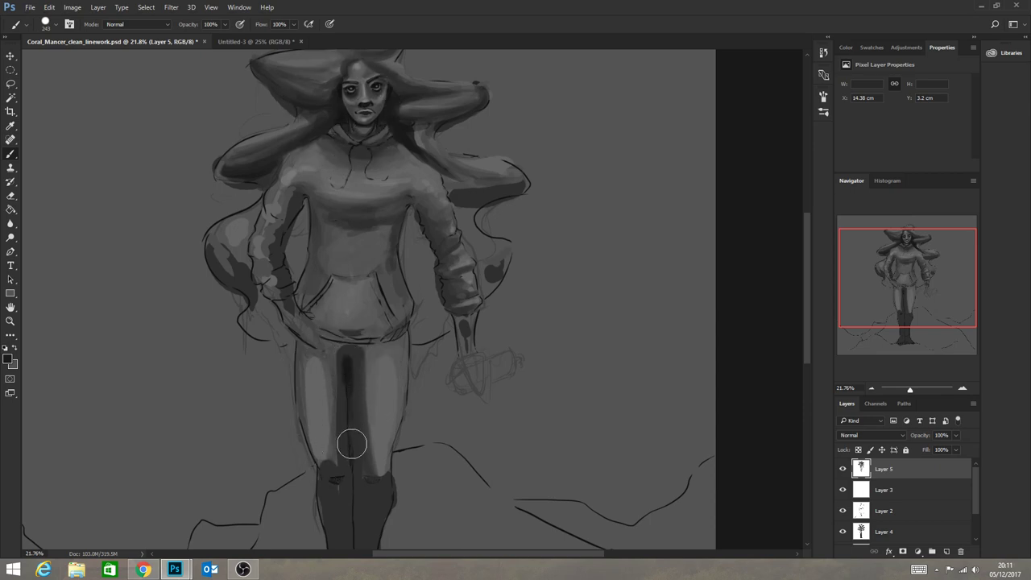
drag(348, 428, 353, 548)
drag(336, 482, 373, 477)
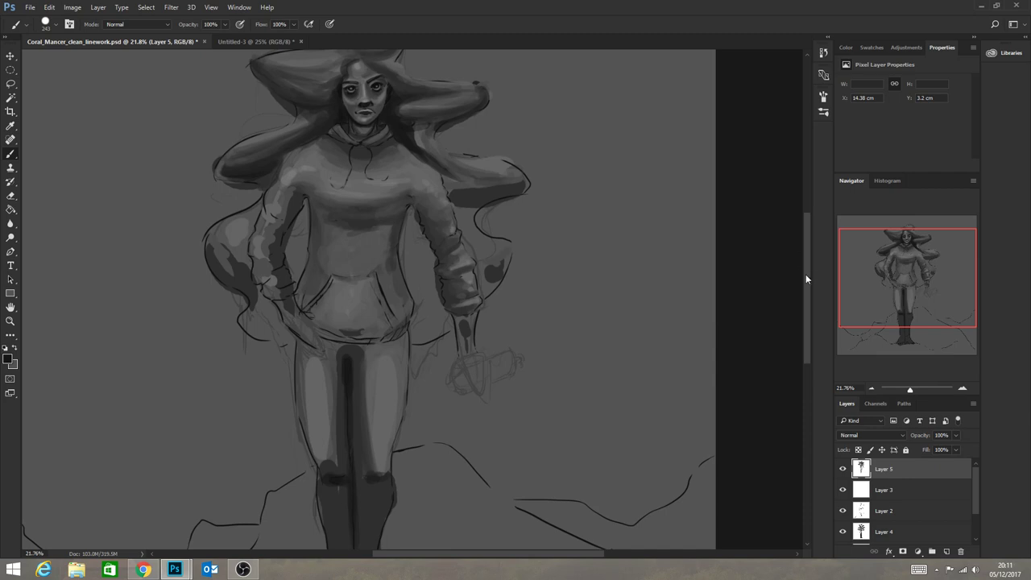
Shade the outer edges of the thighs and soften the knee shadows with a sampled dark grey.
scroll(805, 278, down, 3)
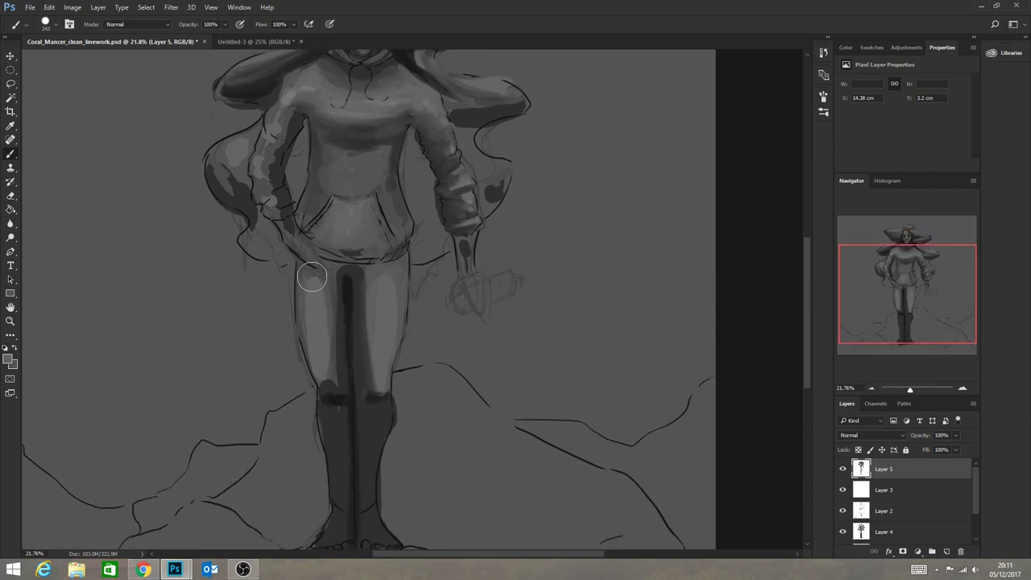
mouse_move(312, 324)
mouse_down()
mouse_move(325, 383)
mouse_move(326, 278)
mouse_move(324, 389)
mouse_up()
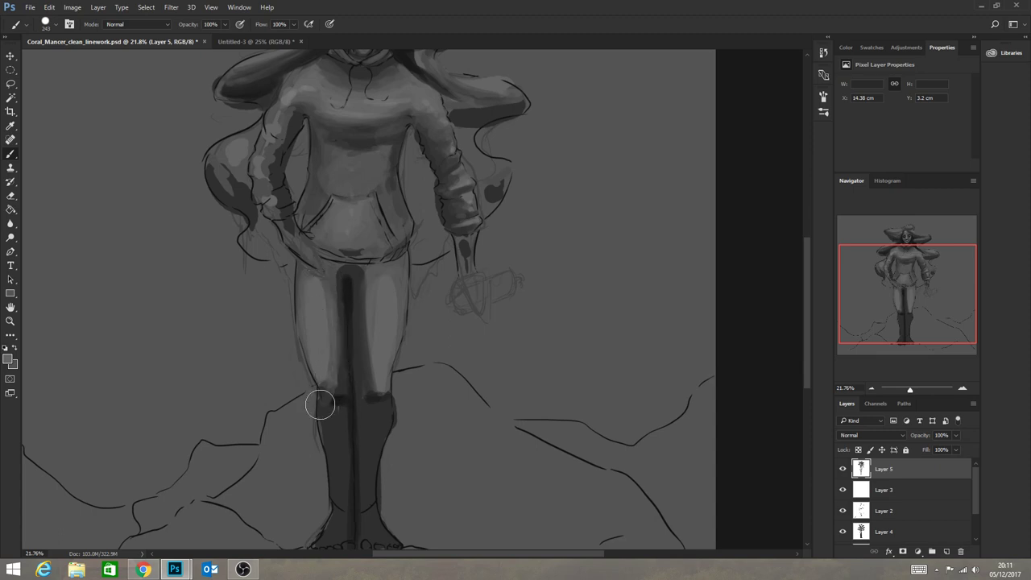
alt+click(343, 360)
mouse_move(330, 329)
mouse_down()
mouse_move(328, 389)
mouse_move(305, 321)
mouse_up()
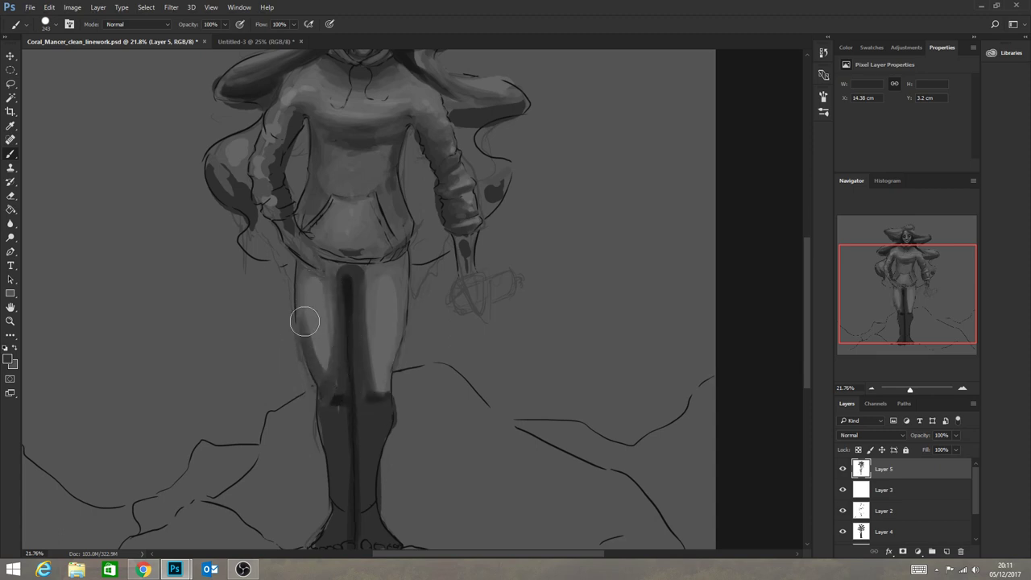
mouse_move(348, 401)
mouse_down()
mouse_move(377, 374)
mouse_move(363, 331)
mouse_move(377, 381)
mouse_move(400, 335)
mouse_move(374, 397)
mouse_up()
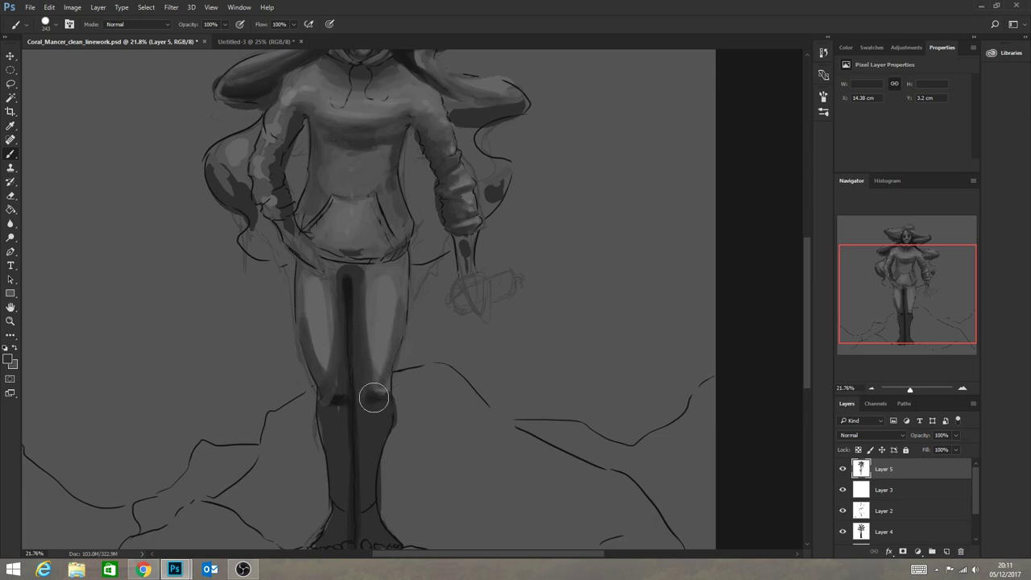
Sample greys from the legs and blend them around the knees and down both lower legs.
alt+click(327, 370)
click(330, 397)
drag(376, 412, 371, 513)
alt+click(367, 459)
mouse_move(367, 413)
mouse_down()
mouse_move(372, 526)
mouse_move(375, 401)
mouse_move(361, 499)
mouse_move(373, 512)
mouse_move(384, 410)
mouse_move(367, 511)
mouse_move(381, 409)
mouse_move(367, 486)
mouse_move(332, 418)
mouse_move(338, 469)
mouse_move(344, 423)
mouse_move(341, 503)
mouse_move(327, 413)
mouse_move(342, 522)
mouse_up()
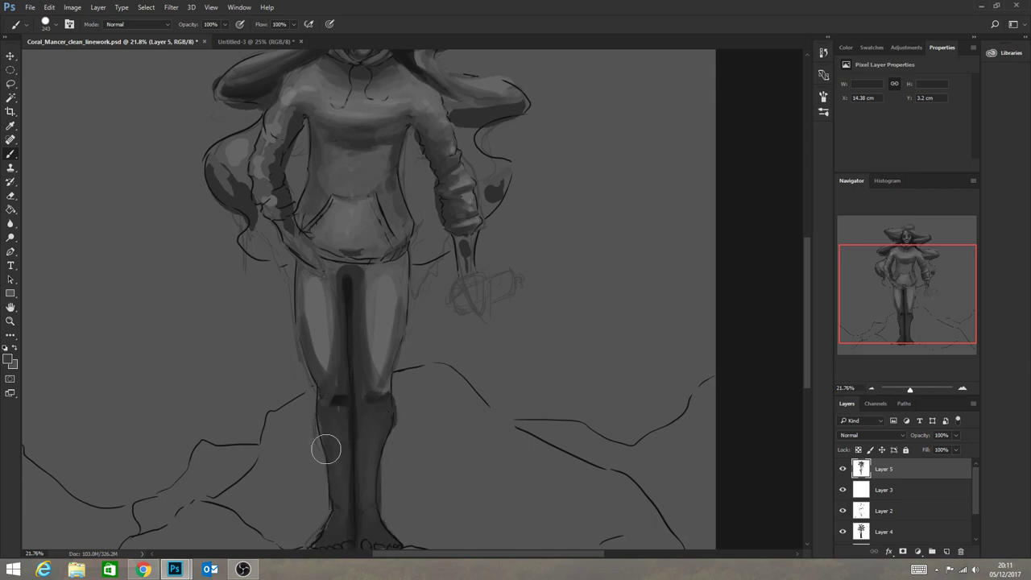
Blend sampled mid-greys over both thighs and up to the hoodie hem, softening the edges between highlights and inner shadow.
drag(328, 284, 320, 391)
alt+click(333, 355)
drag(331, 319, 323, 371)
mouse_move(306, 272)
mouse_down()
mouse_move(330, 380)
mouse_move(326, 347)
mouse_up()
mouse_move(368, 311)
mouse_down()
mouse_move(372, 361)
mouse_move(369, 345)
mouse_up()
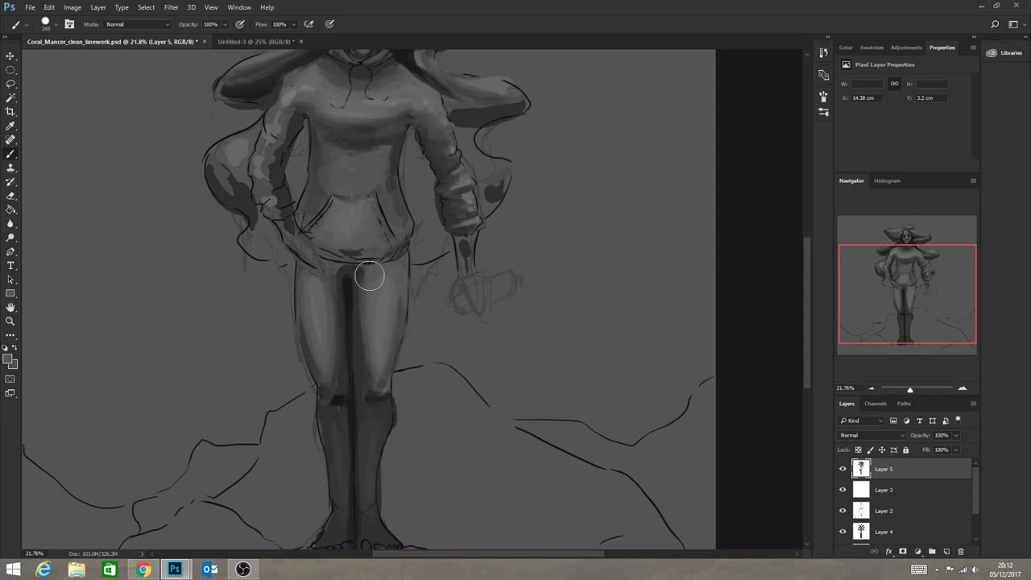
mouse_move(372, 293)
mouse_down()
mouse_move(330, 264)
mouse_move(386, 260)
mouse_move(327, 267)
mouse_move(405, 256)
mouse_move(379, 268)
mouse_move(326, 261)
mouse_move(397, 256)
mouse_move(374, 269)
mouse_move(357, 312)
mouse_move(372, 276)
mouse_move(370, 304)
mouse_up()
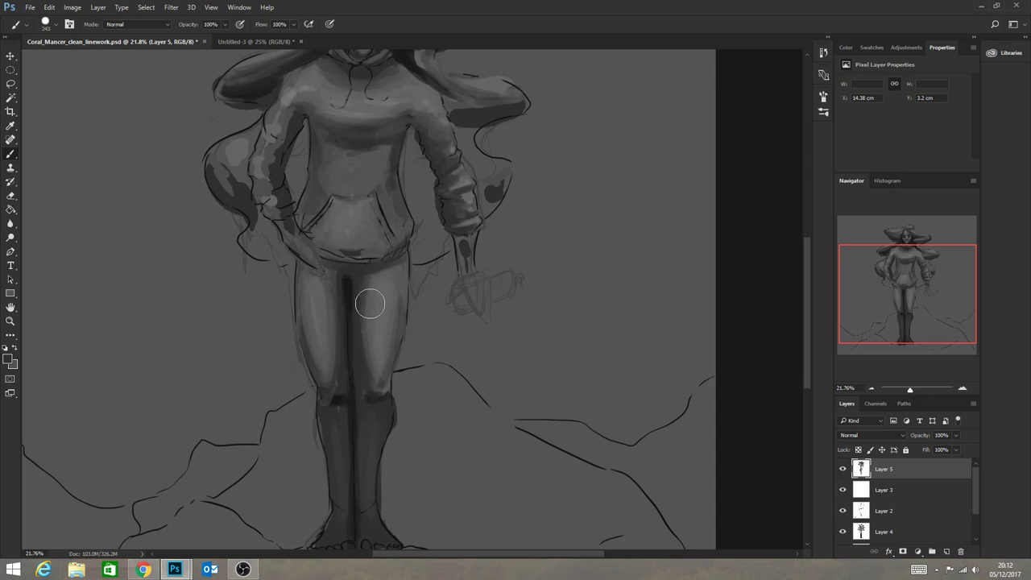
alt+click(367, 280)
mouse_move(331, 266)
mouse_down()
mouse_move(345, 348)
mouse_move(341, 410)
mouse_up()
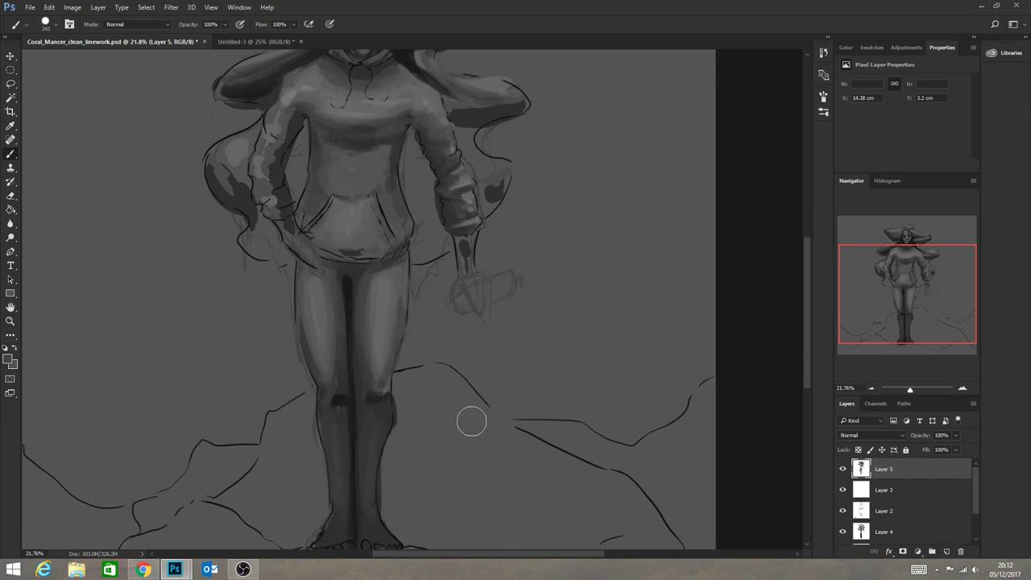
Examine the shading of the whole figure, then the face and upper body up close.
click(11, 321)
drag(497, 432, 441, 437)
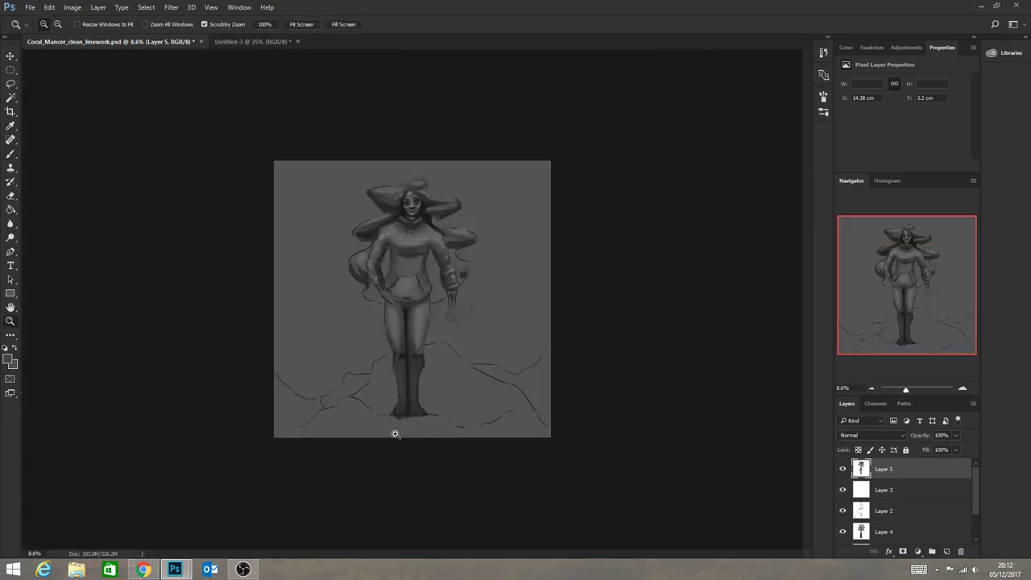
mouse_move(395, 434)
mouse_down()
mouse_move(413, 468)
mouse_move(438, 426)
mouse_up()
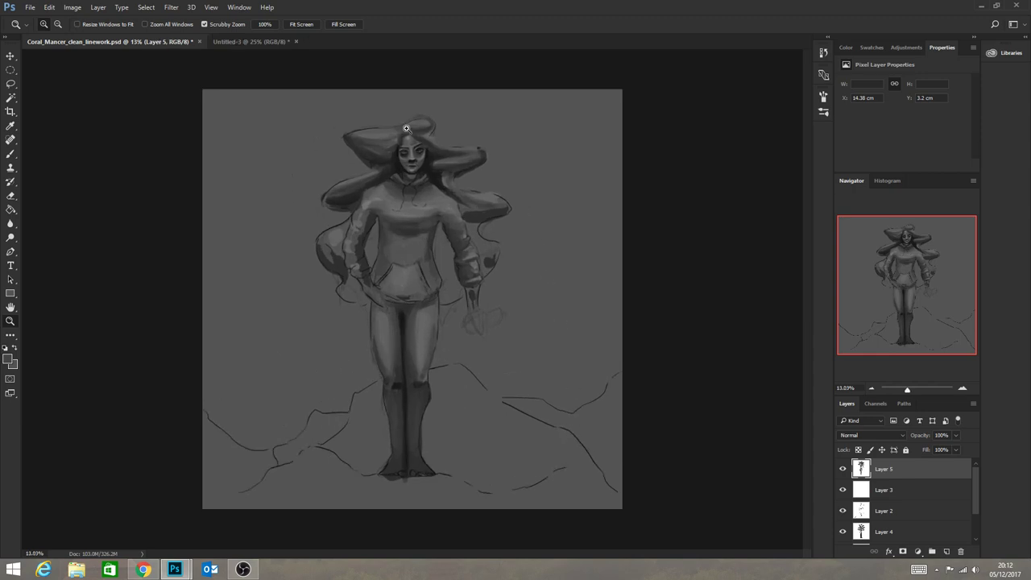
drag(406, 128, 439, 173)
drag(413, 239, 376, 218)
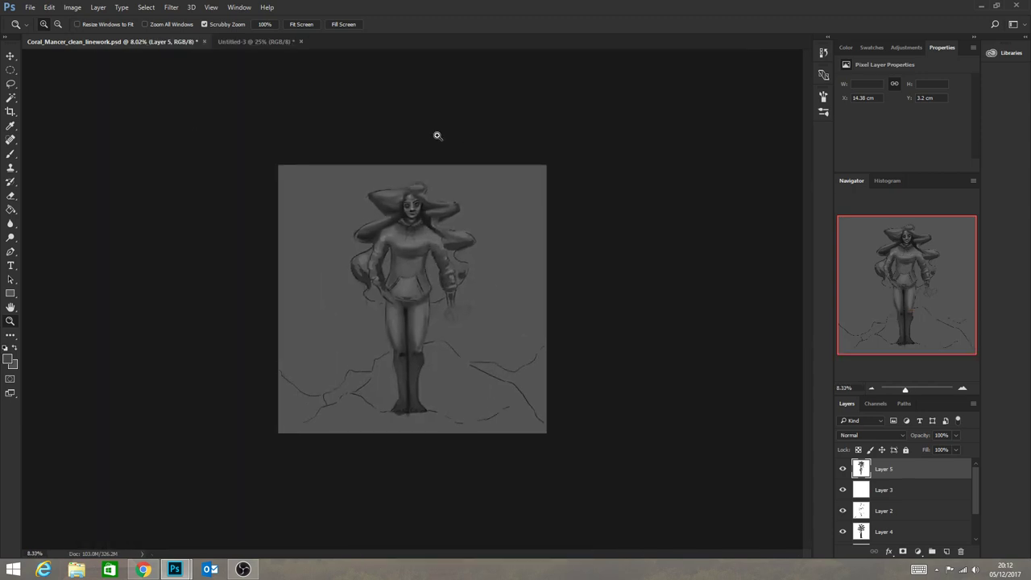
mouse_move(438, 135)
mouse_down()
mouse_move(451, 143)
mouse_move(446, 188)
mouse_up()
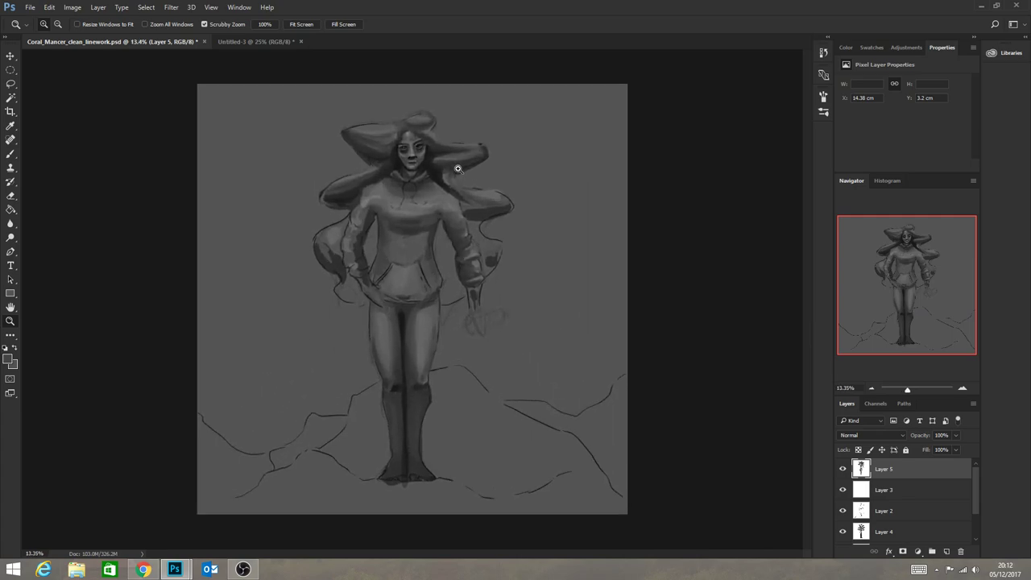
drag(448, 121, 496, 158)
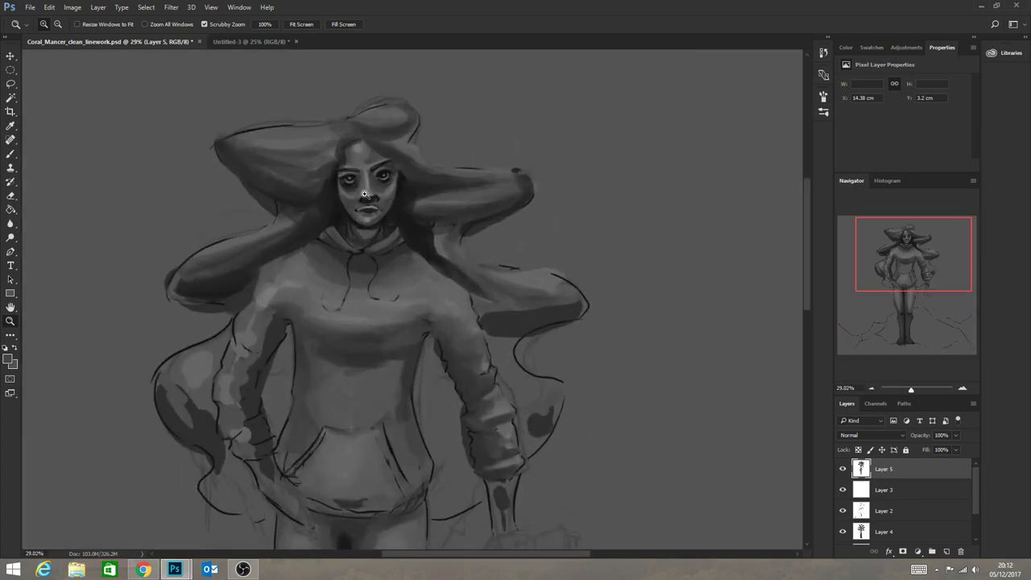
mouse_move(364, 194)
mouse_down()
mouse_move(449, 223)
mouse_move(381, 214)
mouse_move(424, 245)
mouse_move(387, 254)
mouse_move(426, 258)
mouse_move(389, 264)
mouse_move(457, 302)
mouse_move(469, 278)
mouse_move(434, 339)
mouse_move(467, 360)
mouse_move(395, 342)
mouse_up()
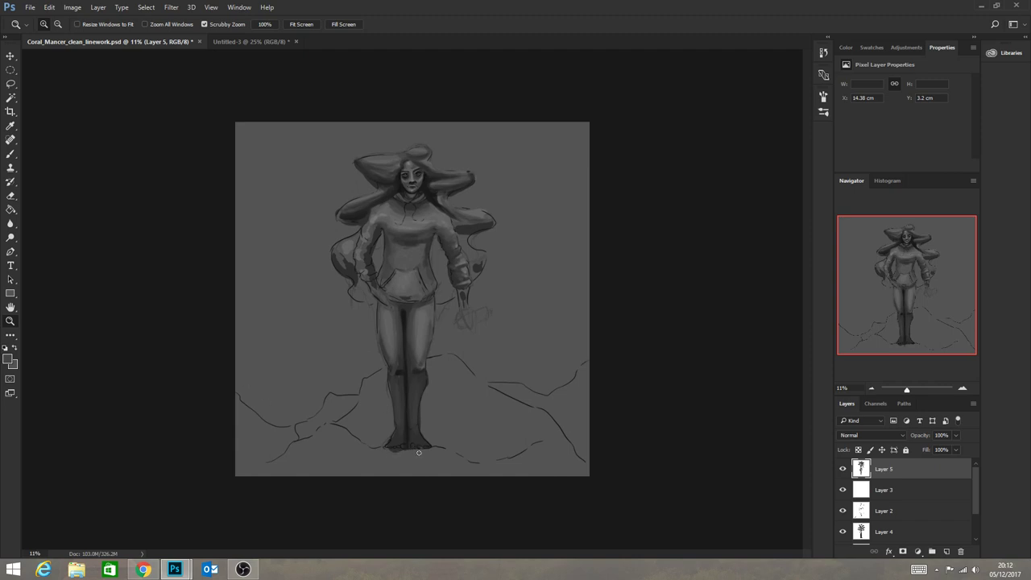
Save the document as a new Photoshop file named Coral_Mancer_wip with Maximize Compatibility on.
click(32, 7)
click(73, 127)
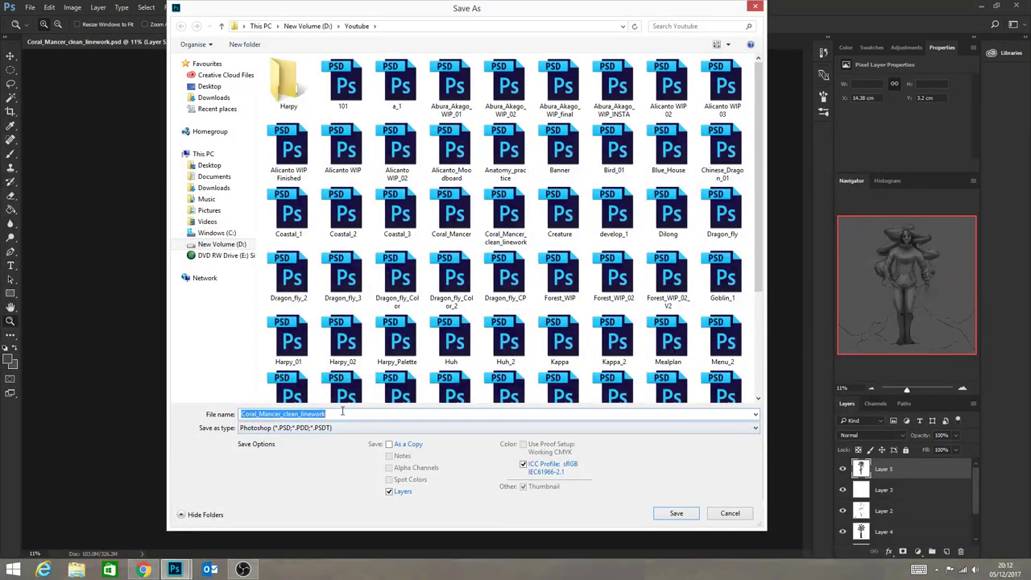
click(326, 413)
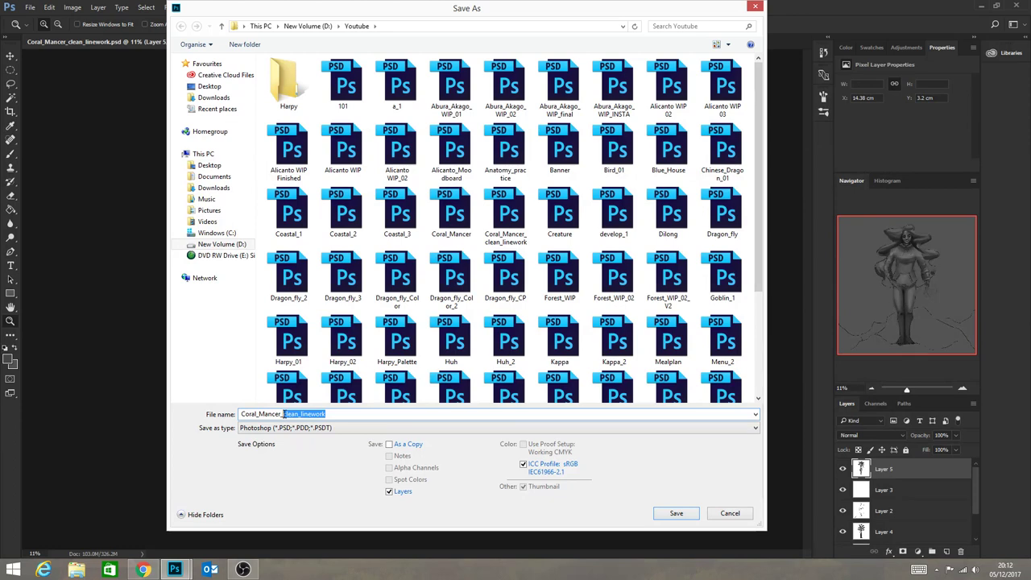
text(wip)
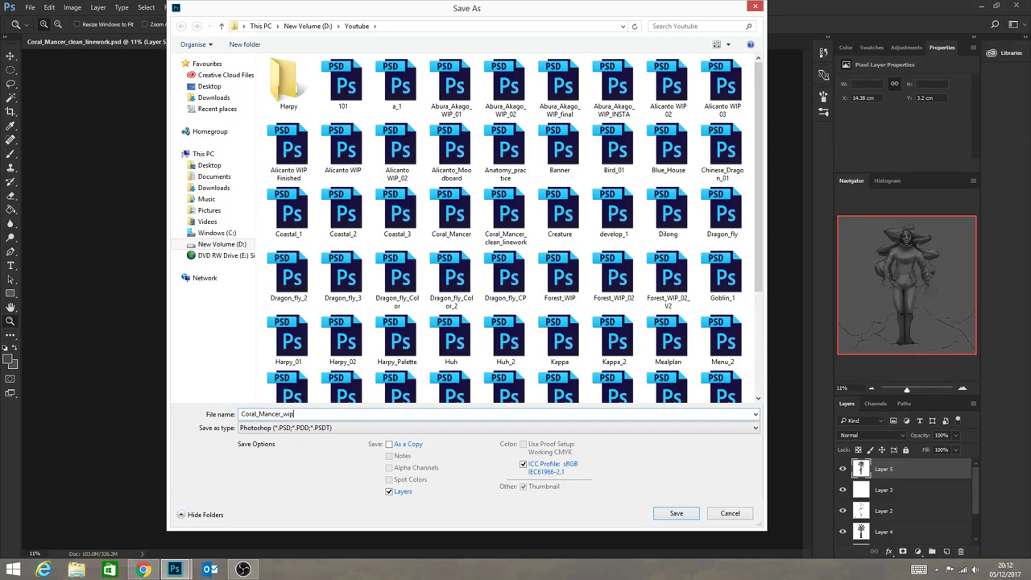
key(Return)
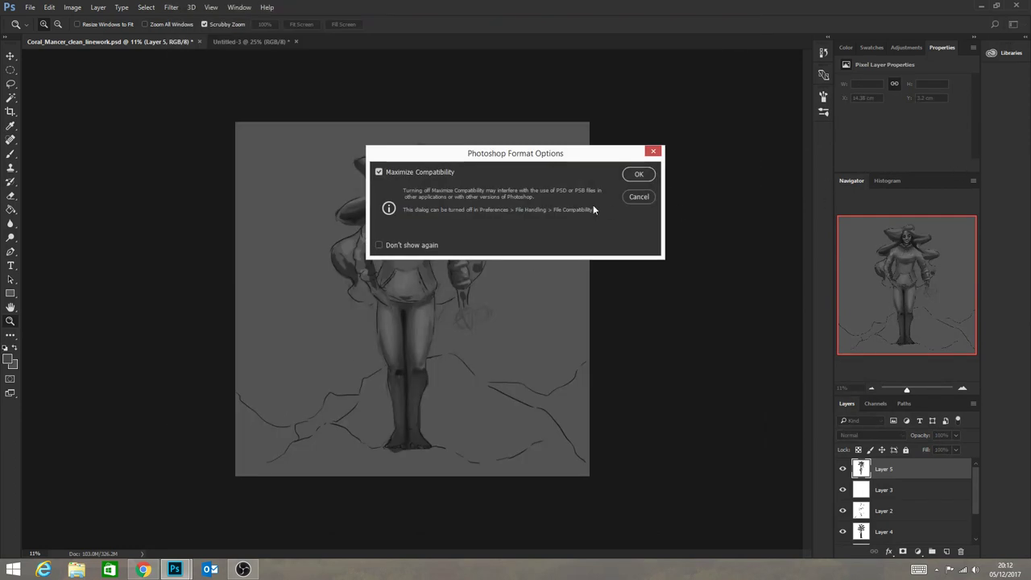
click(639, 175)
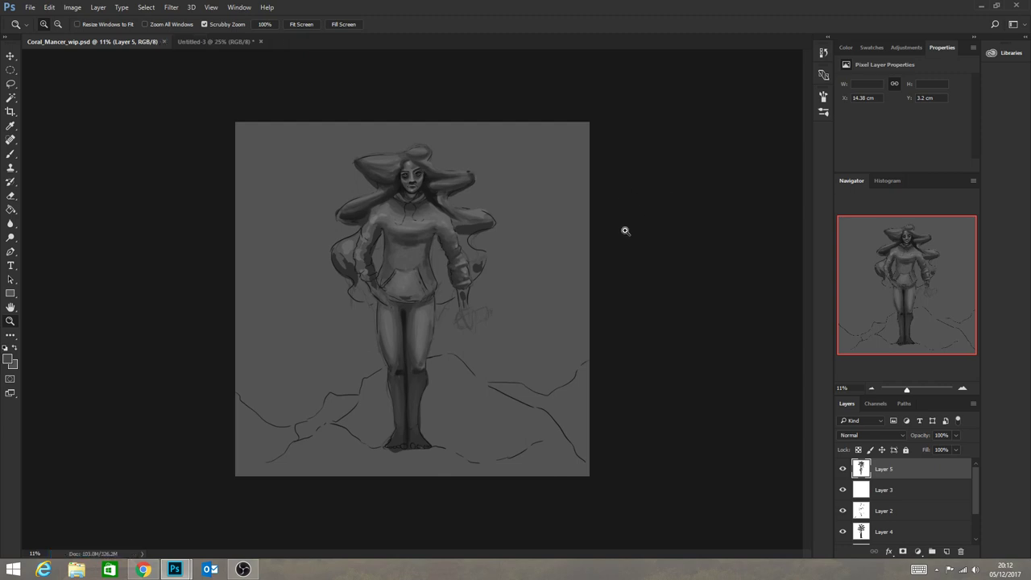
Hide the grey background Layer 0 and merge all the visible layers into one.
scroll(967, 477, down, 2)
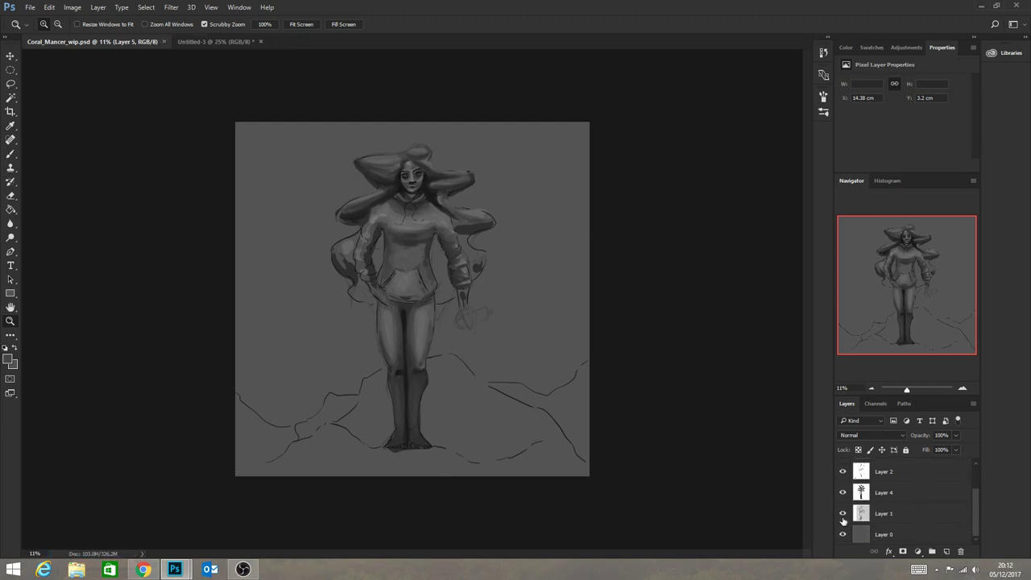
click(842, 534)
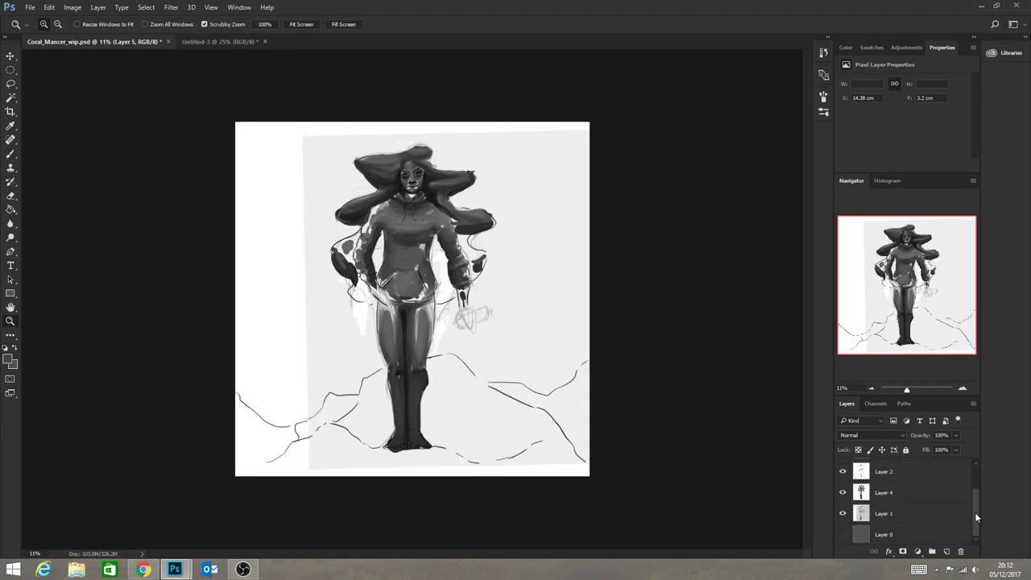
scroll(975, 512, up, 2)
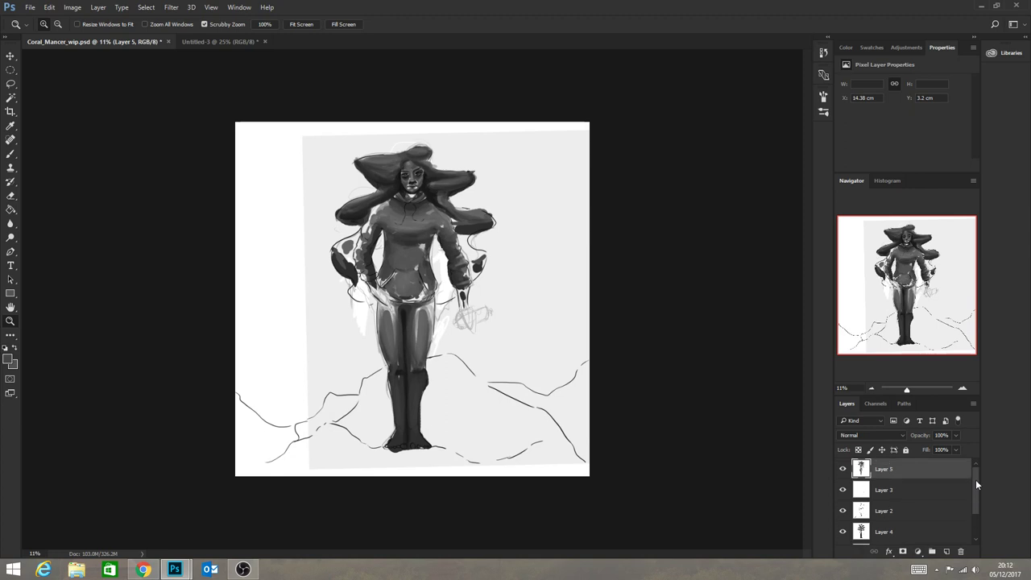
right_click(877, 469)
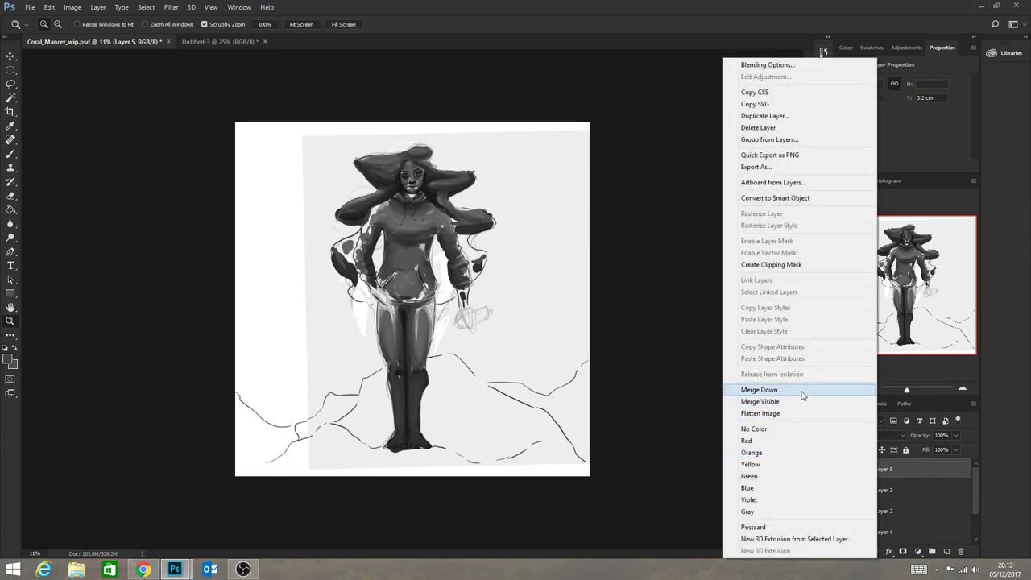
click(800, 401)
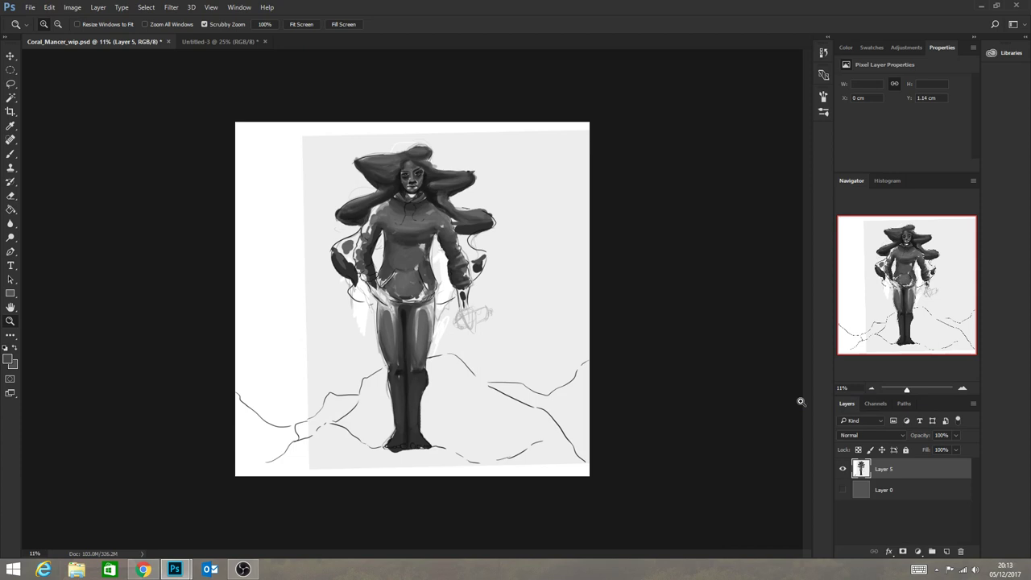
Show the grey background Layer 0 and darken it using Hue/Saturation with Hue +16 and Lightness -58.
click(842, 490)
click(884, 491)
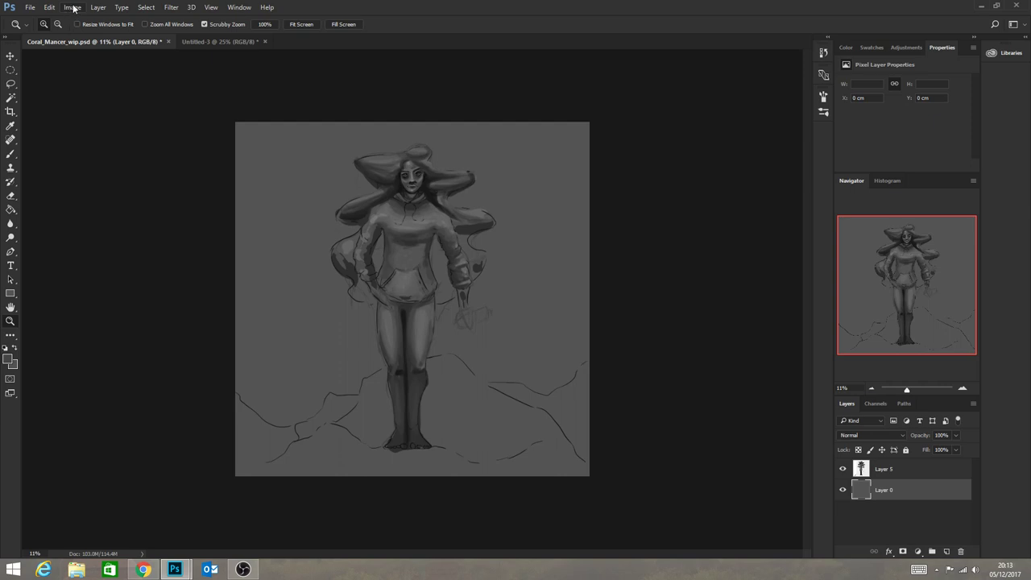
click(170, 7)
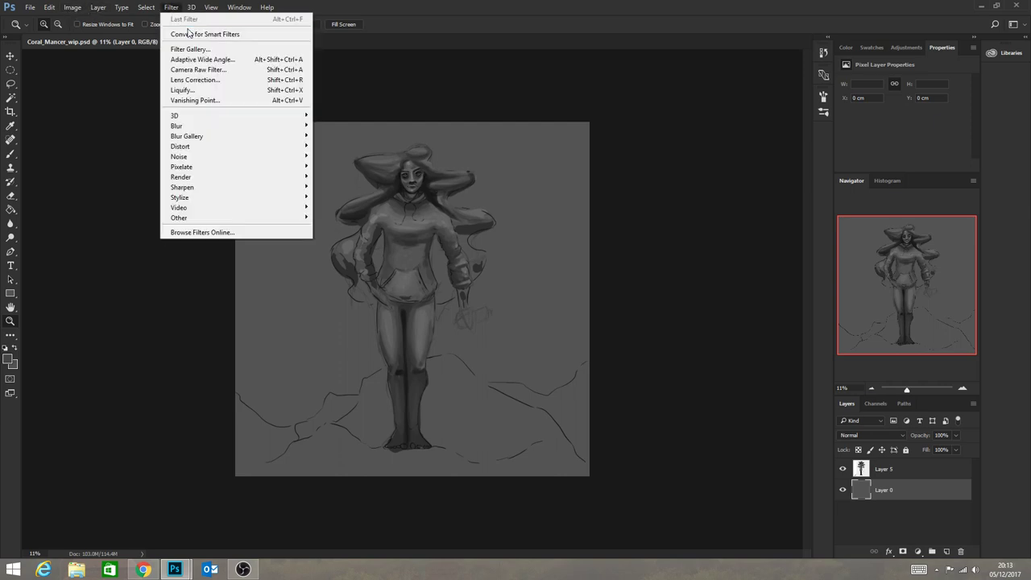
mouse_move(73, 7)
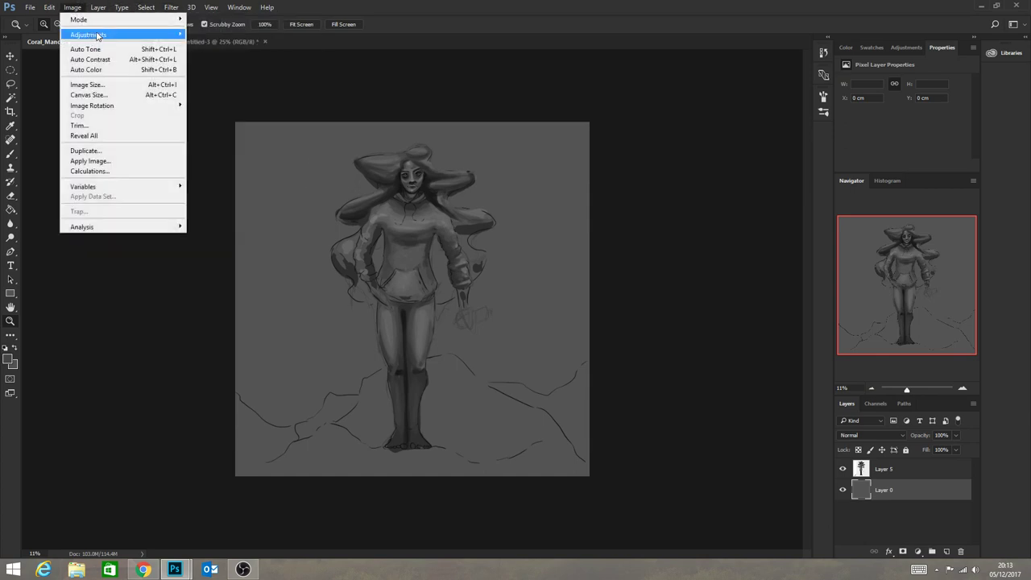
mouse_move(96, 35)
click(238, 89)
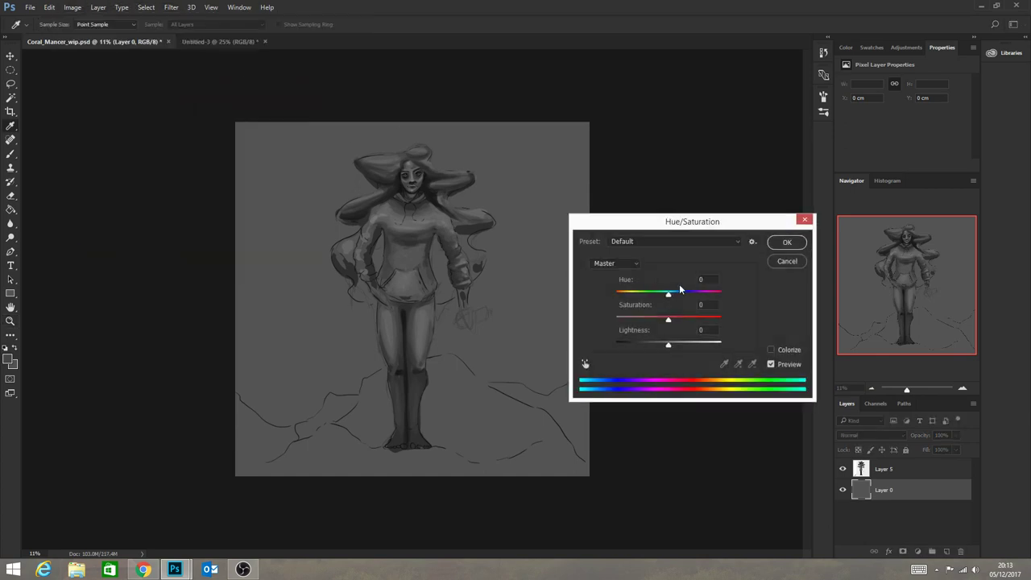
drag(668, 294, 676, 294)
drag(667, 344, 635, 349)
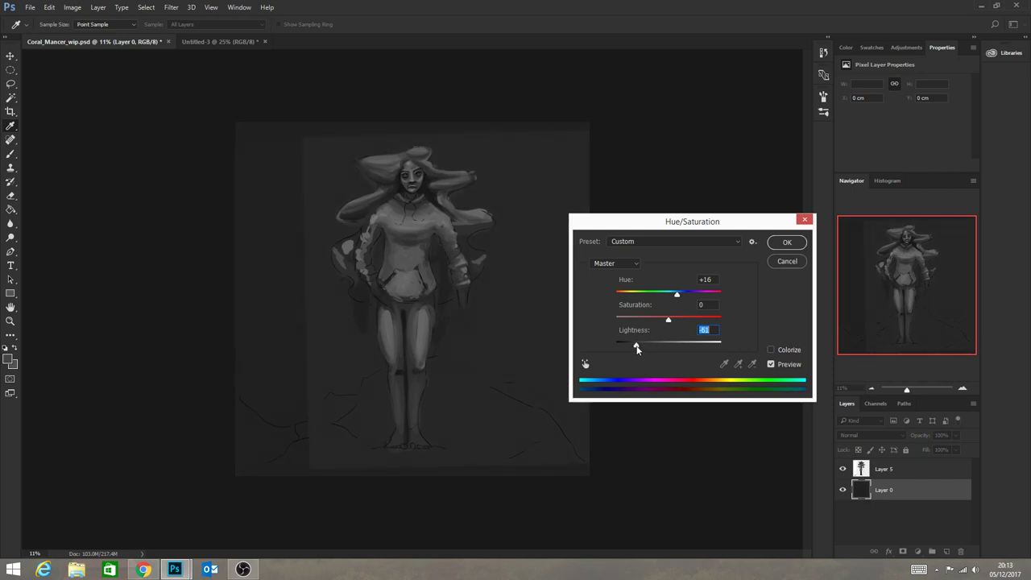
drag(636, 347, 639, 348)
click(775, 243)
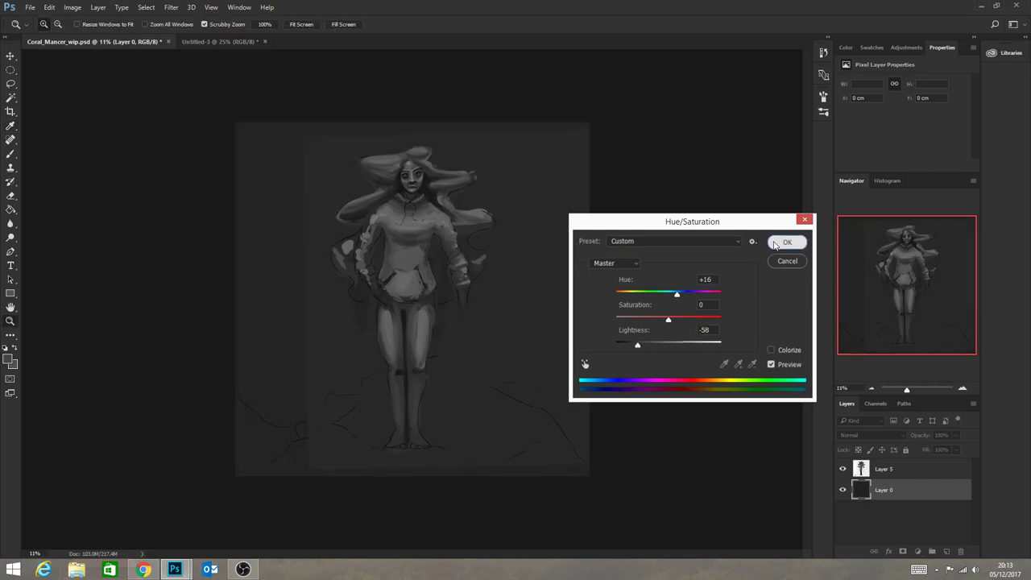
key(z)
Try to remove the backdrop around the figure on Layer 5 using a Magic Wand selection with tolerance 50.
click(890, 473)
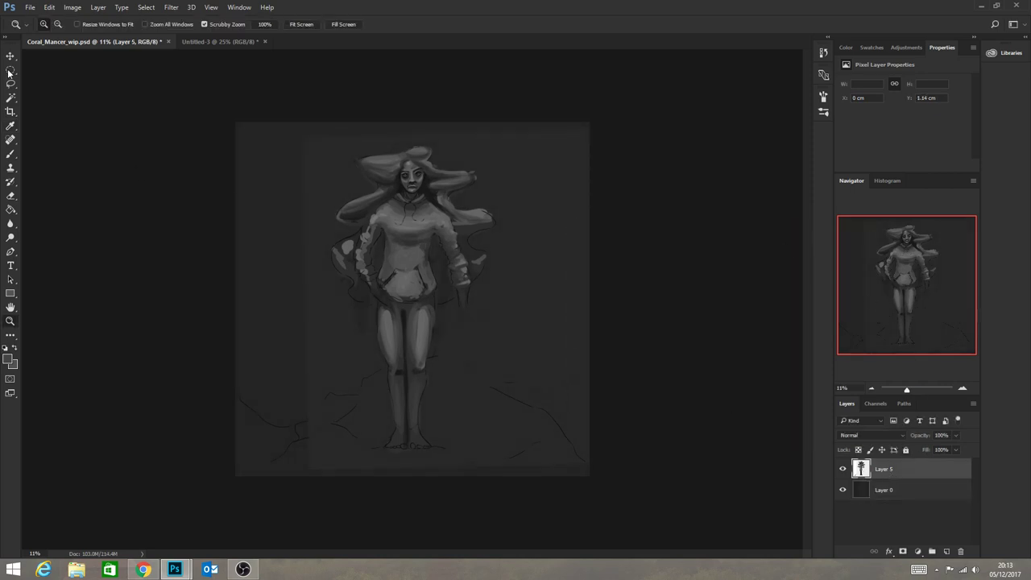
click(12, 99)
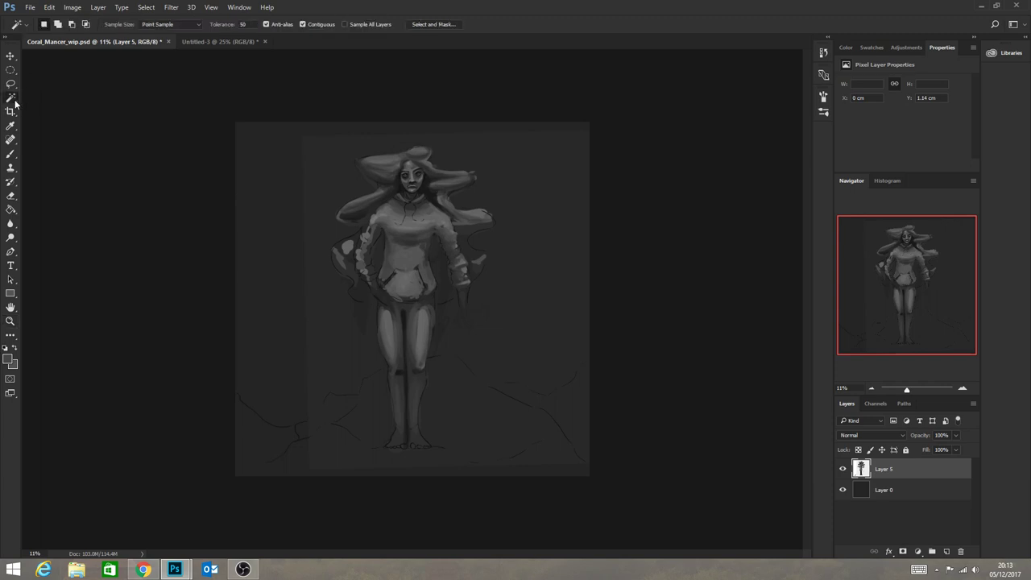
click(341, 197)
key(Delete)
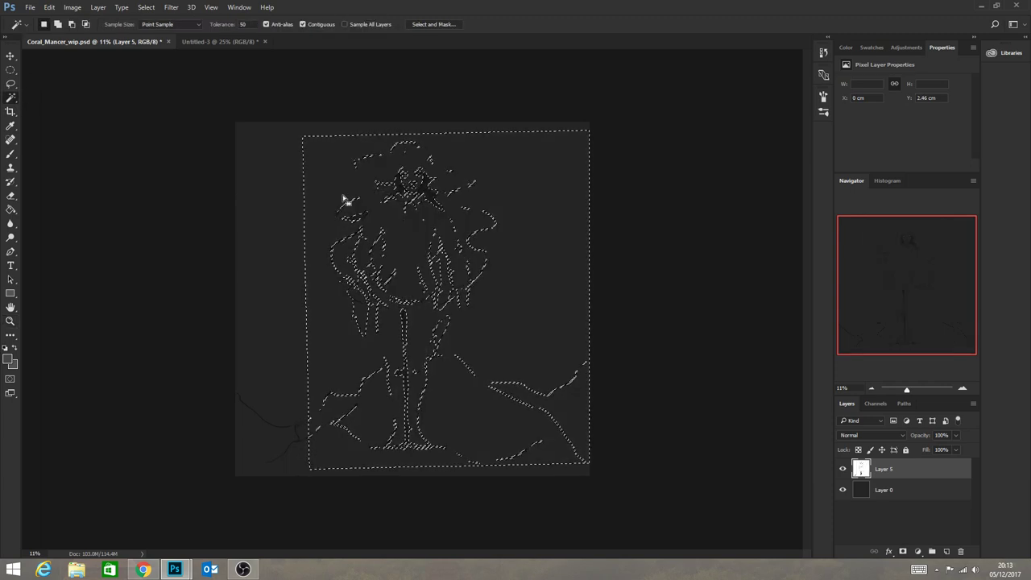
key(ctrl+z)
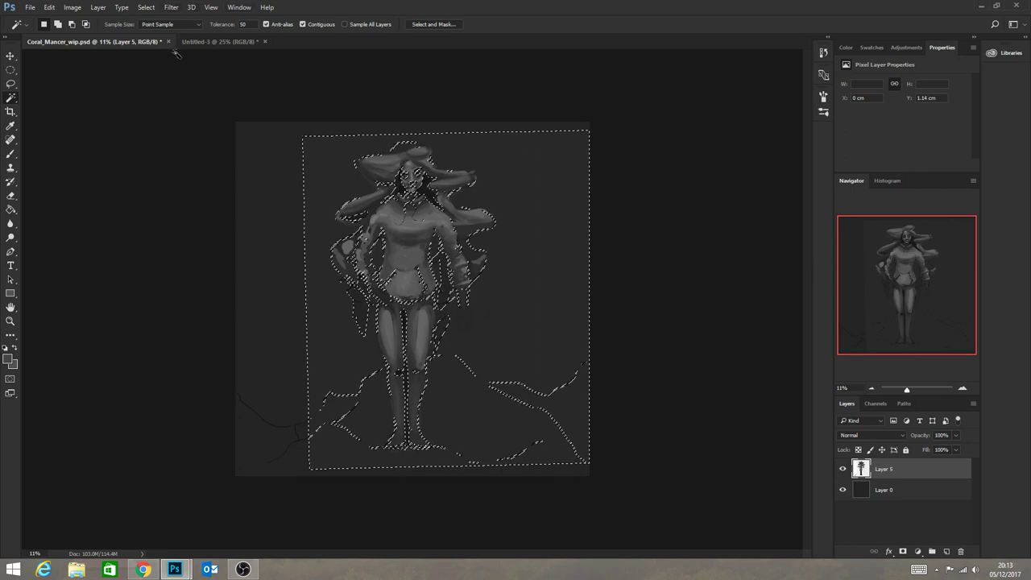
Reselect the backdrop around the figure with the Magic Wand at tolerance 2 and delete it from Layer 5.
key(Return)
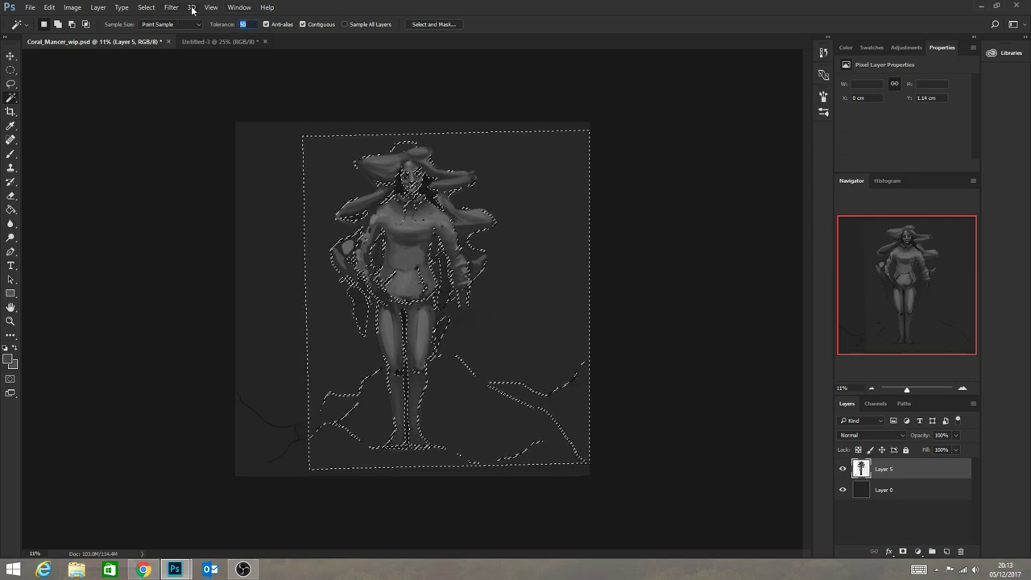
text(2)
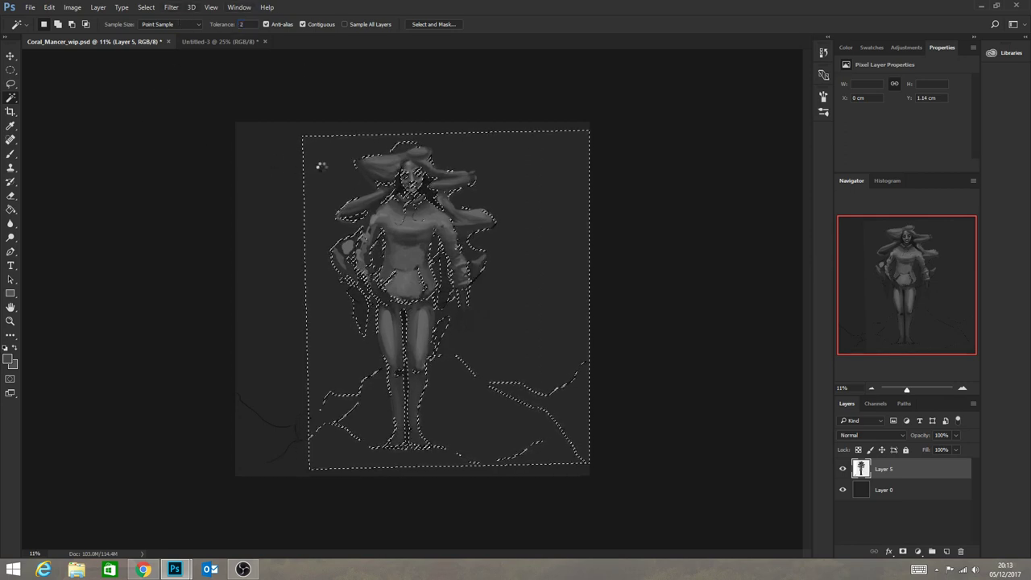
click(321, 166)
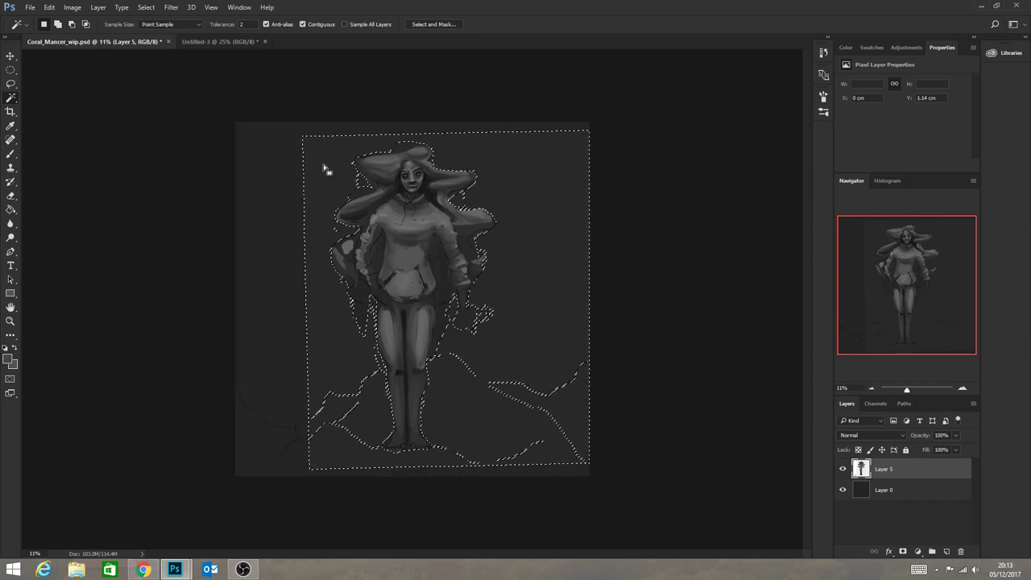
key(Delete)
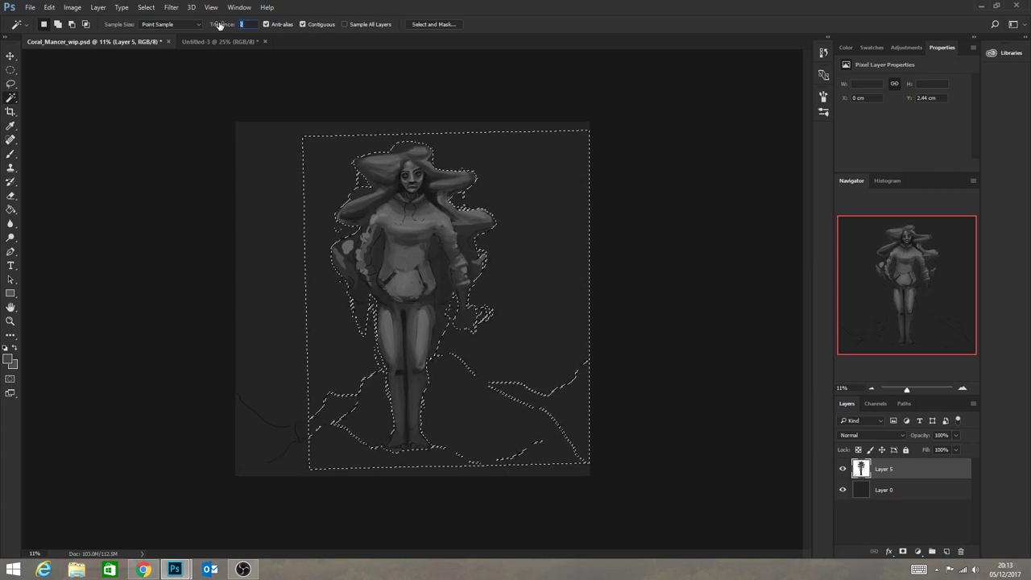
Set the Magic Wand tolerance to 12 and select the light patch beside the character's left-hand sleeve.
text(10)
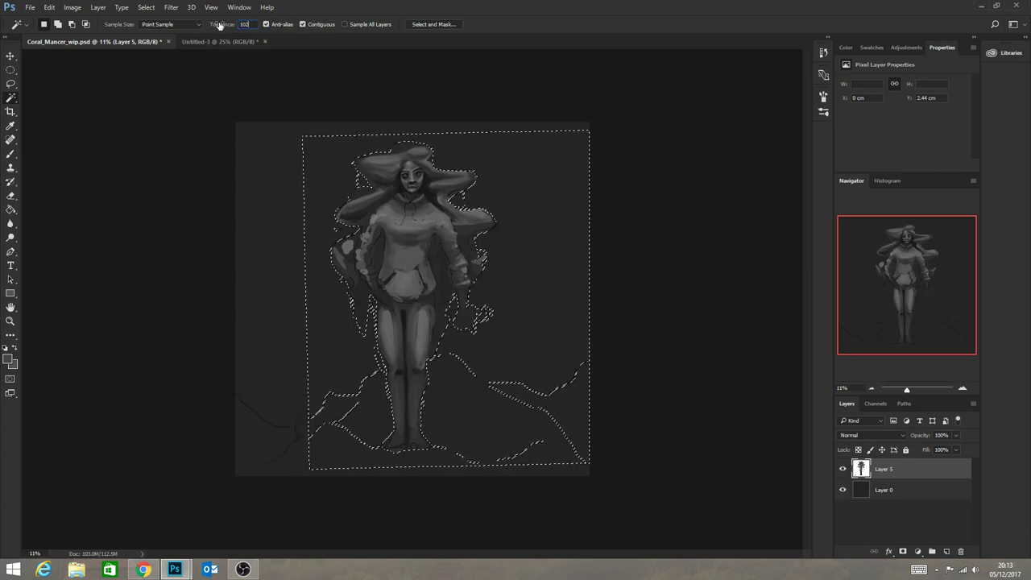
key(BackSpace)
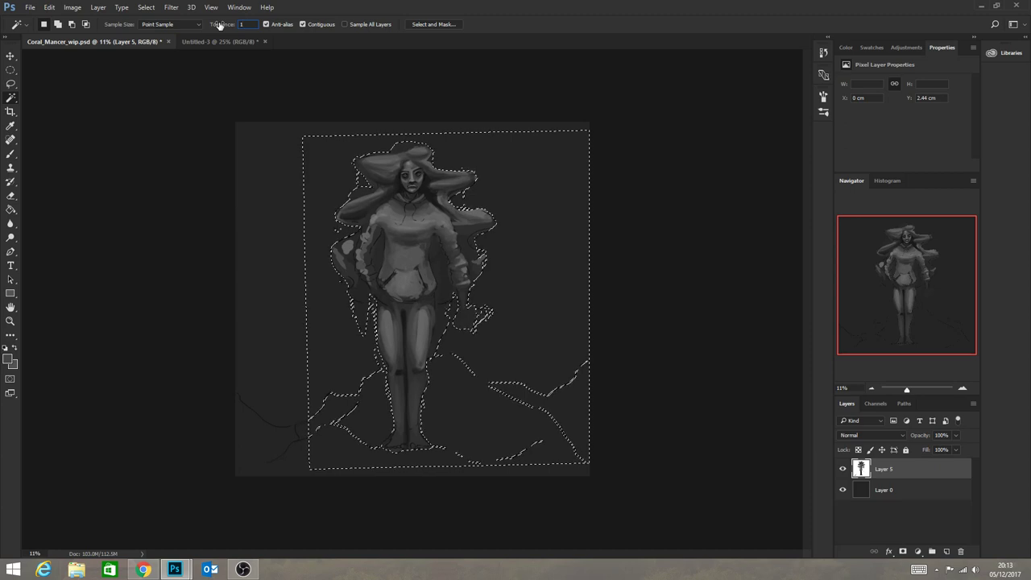
text(21)
key(BackSpace)
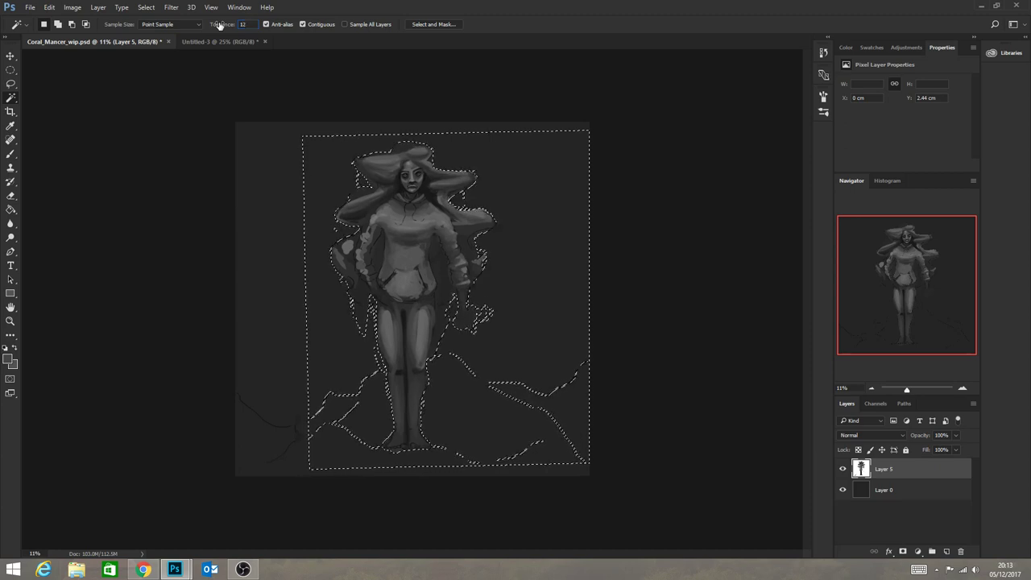
click(380, 266)
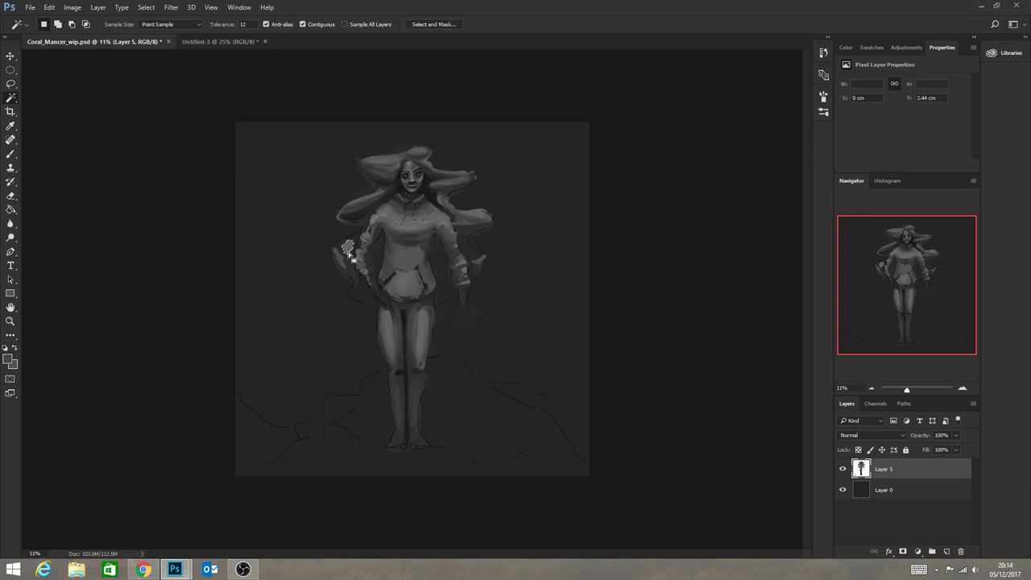
Check the cut-out upper figure by hiding and reshowing Layer 5, and clear the selection.
click(10, 320)
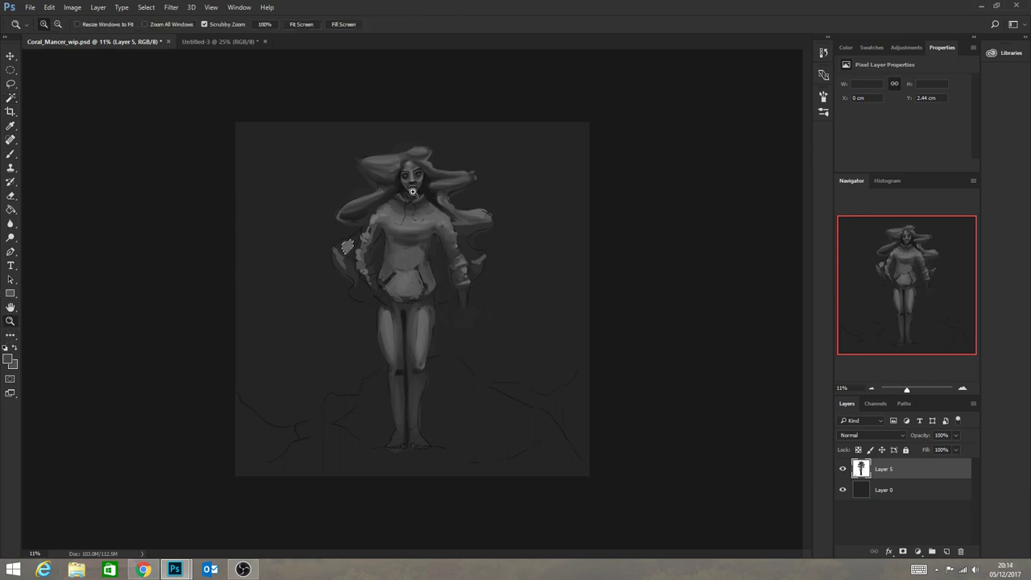
drag(420, 169, 425, 281)
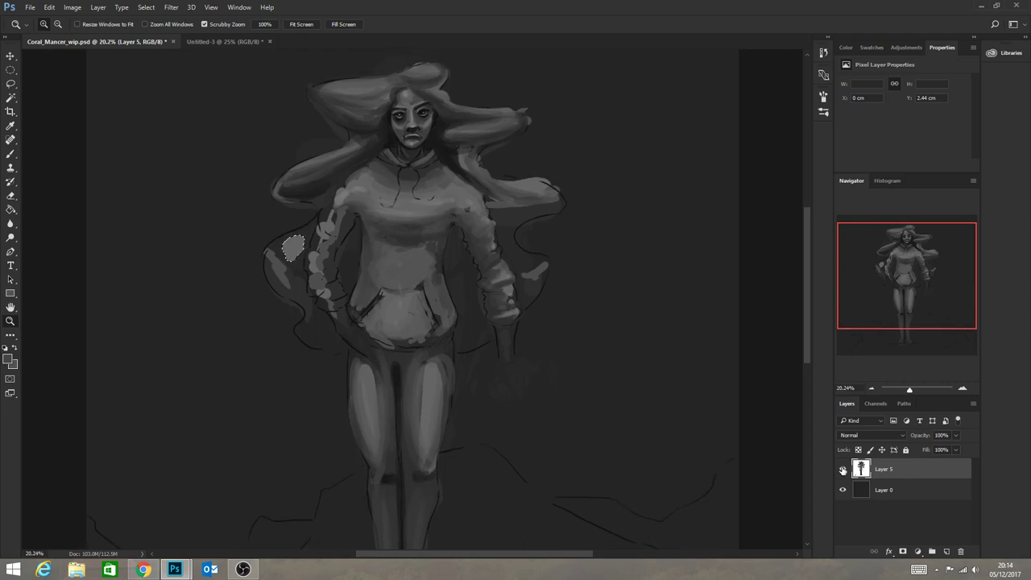
click(842, 467)
click(843, 467)
click(10, 71)
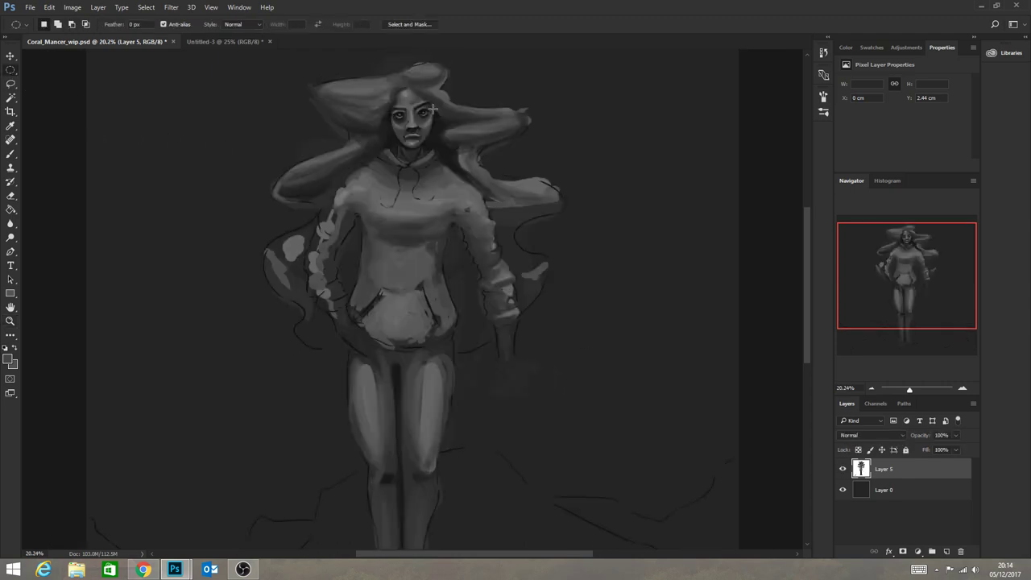
Add a new empty layer above Layer 5 and get the Brush tool ready for painting.
click(947, 551)
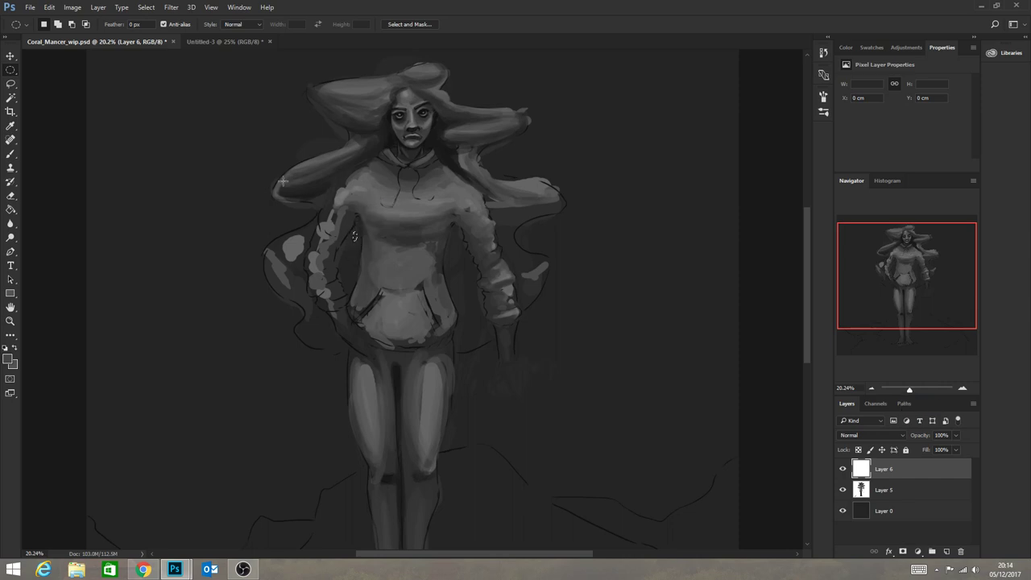
click(12, 153)
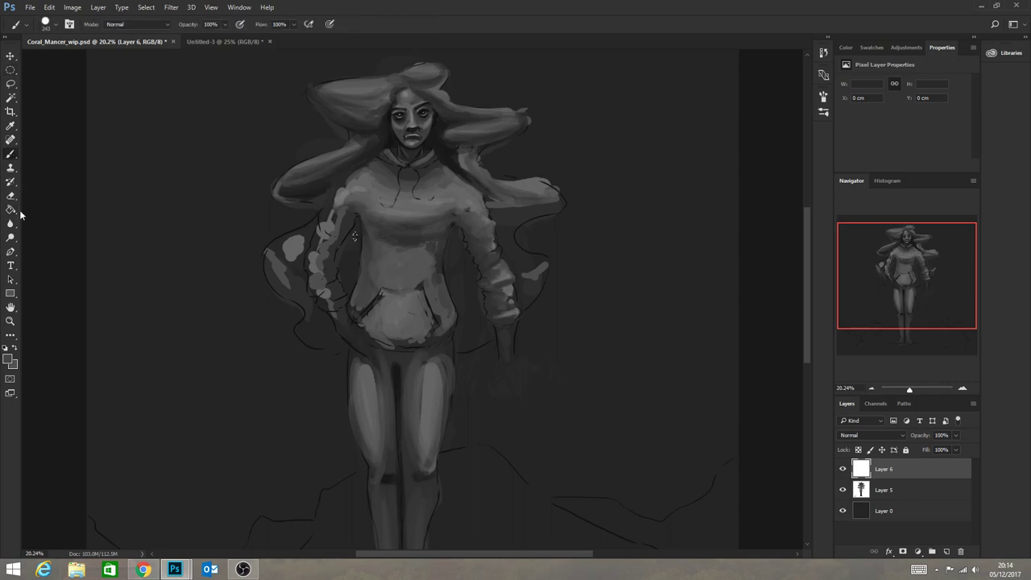
click(11, 196)
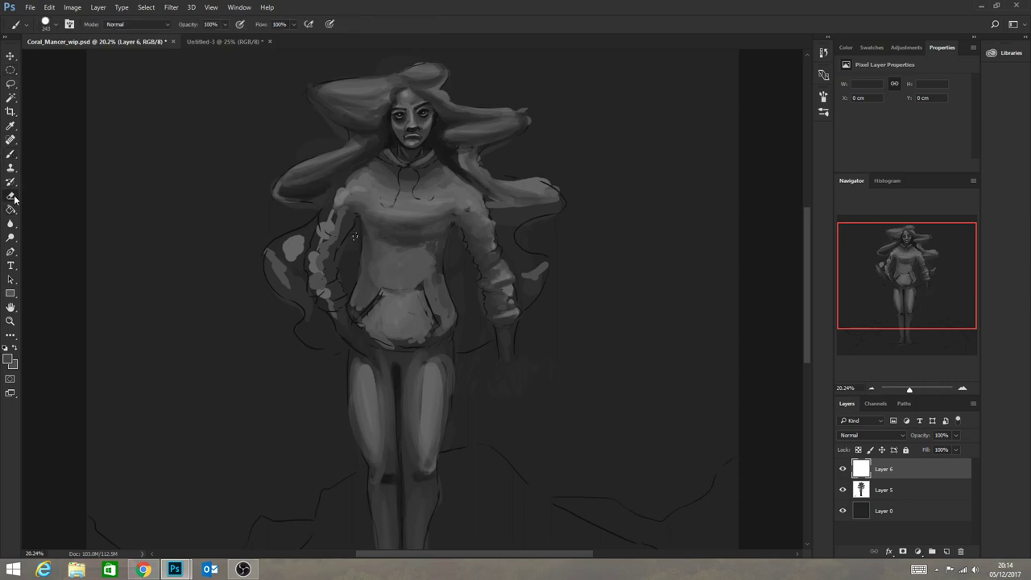
click(11, 71)
click(9, 153)
click(10, 70)
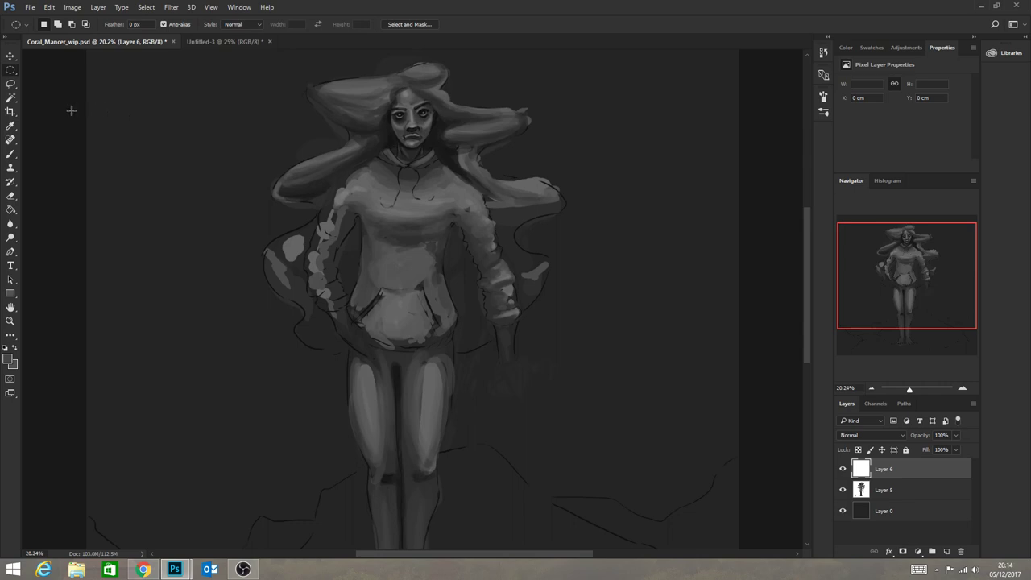
click(12, 155)
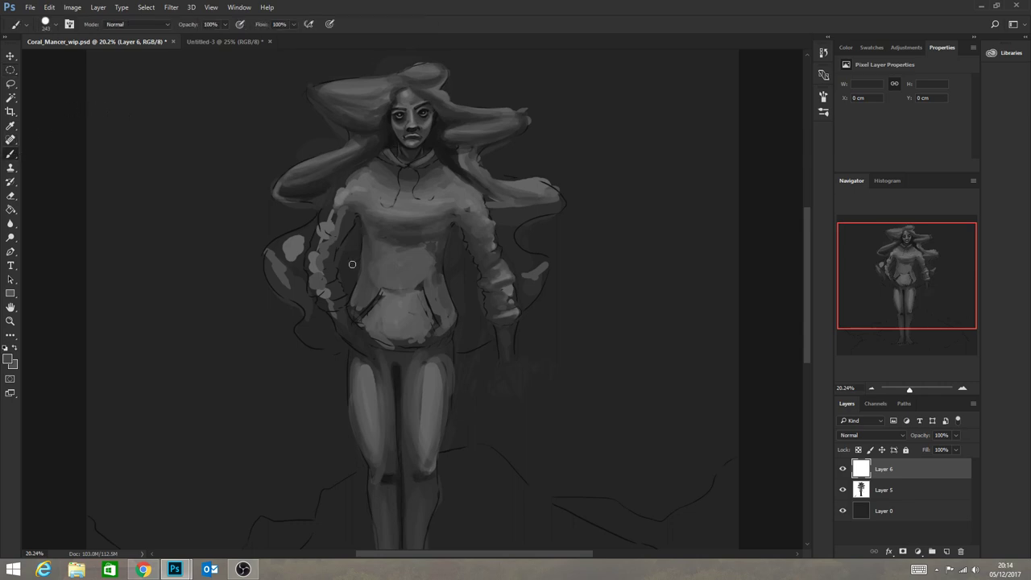
Brush over the stray outline at the tip of the lowest right-hand hair strand on Layer 5.
click(868, 490)
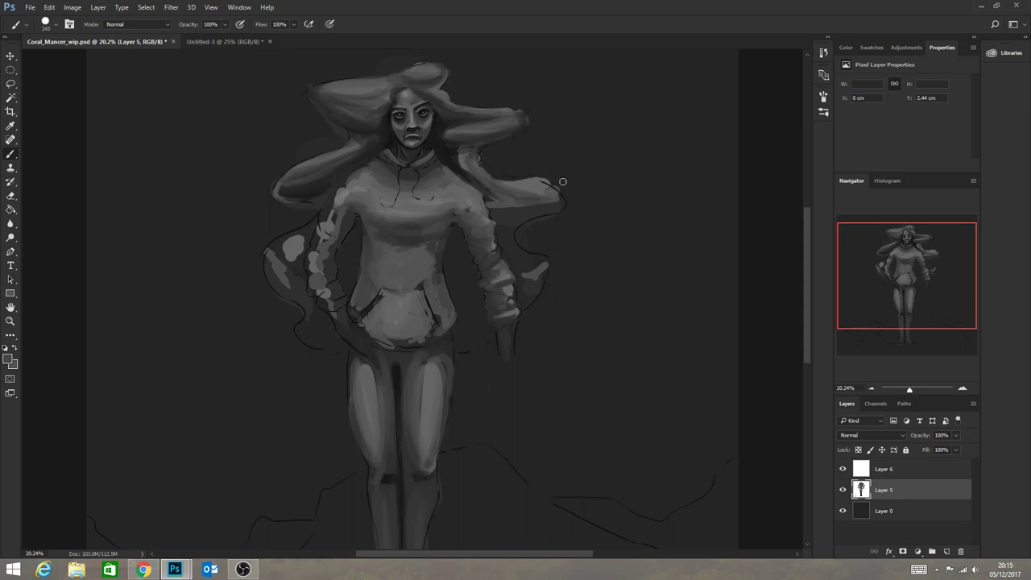
drag(539, 175, 566, 195)
click(10, 321)
drag(489, 274, 411, 265)
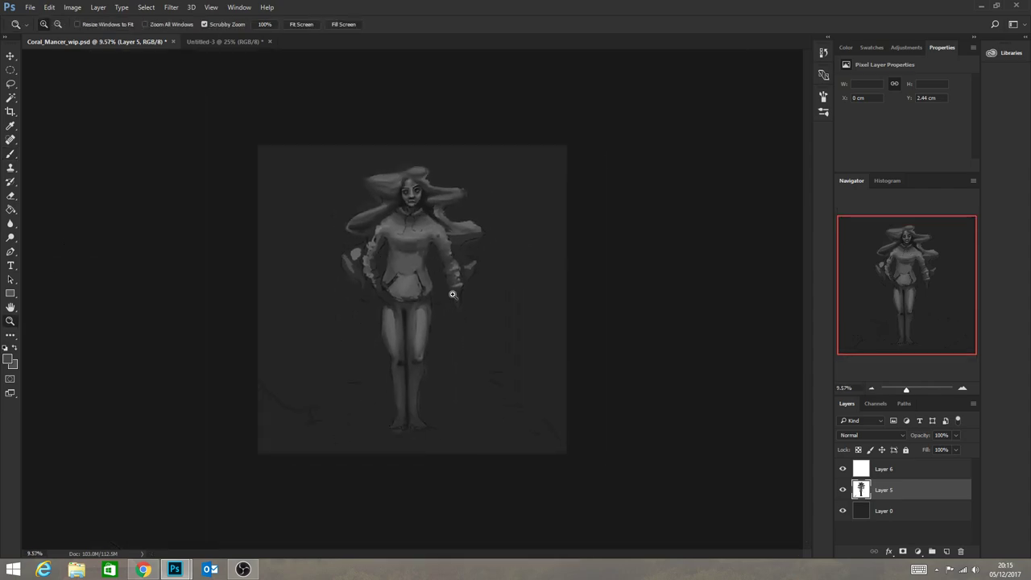
drag(439, 156, 503, 184)
drag(348, 314, 325, 322)
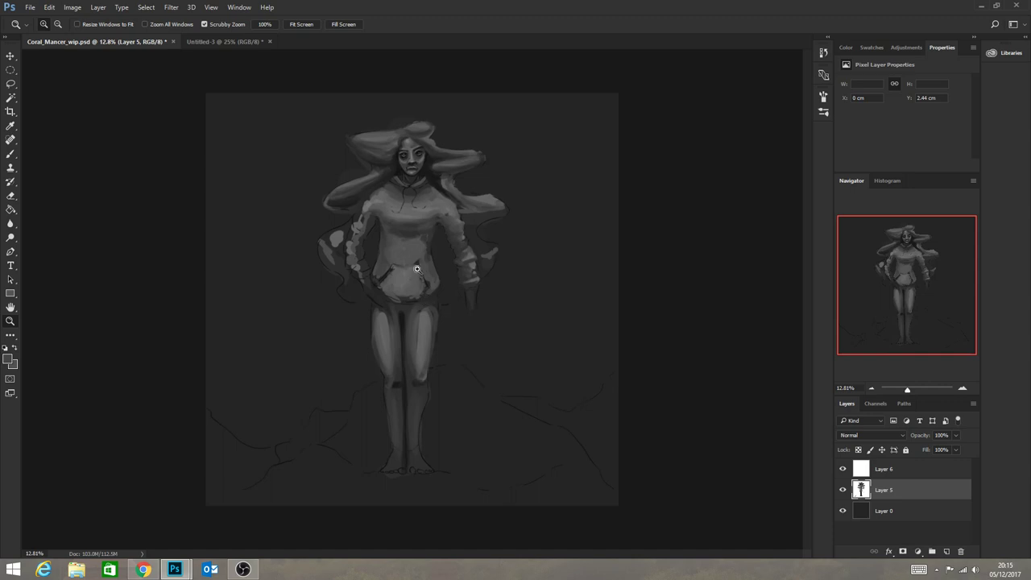
Make Layer 6 active and start brushing over the upper part of the left-hand sleeve with a grey sampled from it.
click(910, 475)
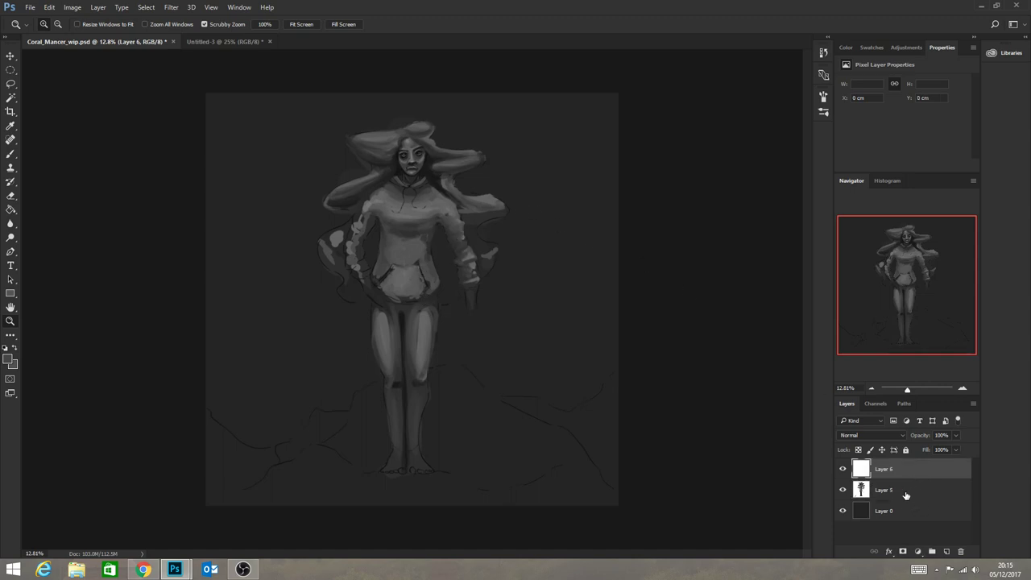
click(897, 495)
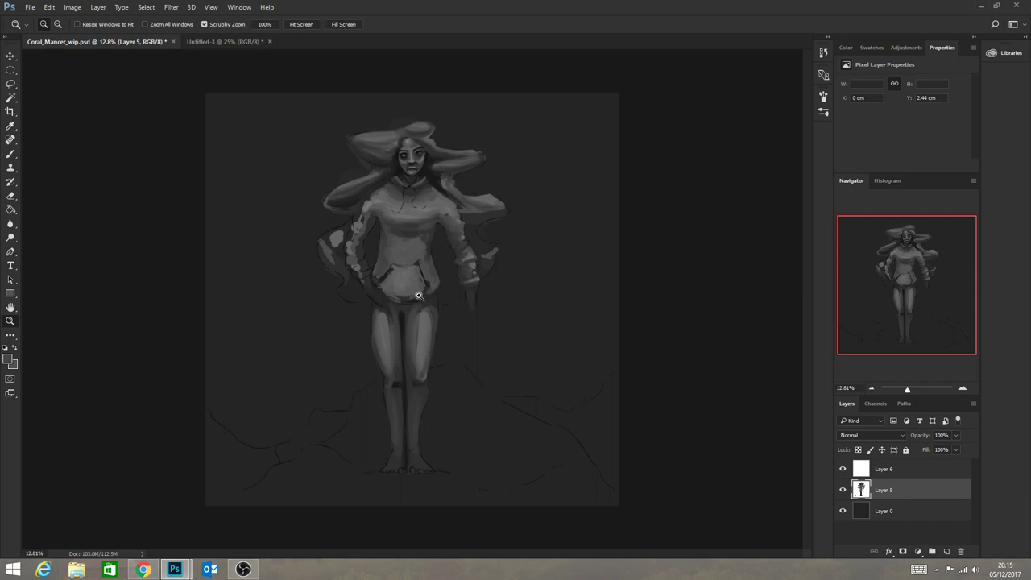
click(900, 472)
click(449, 207)
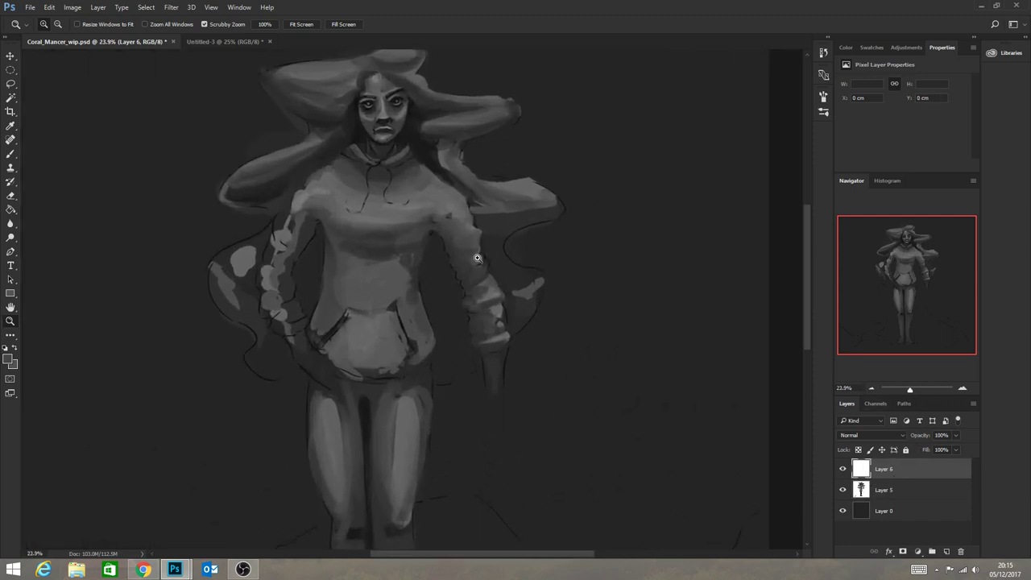
click(10, 153)
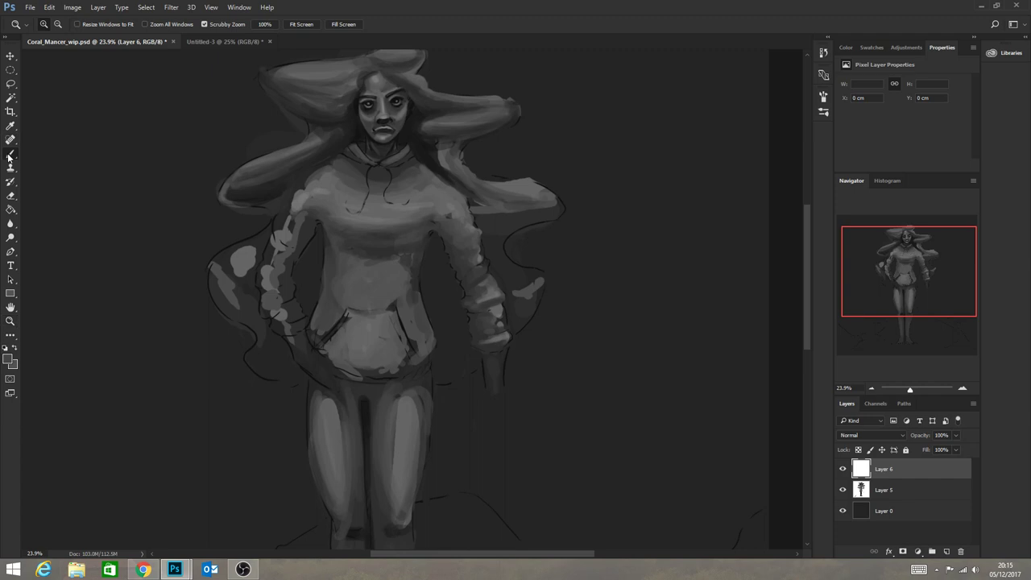
alt+click(288, 225)
drag(283, 224, 284, 215)
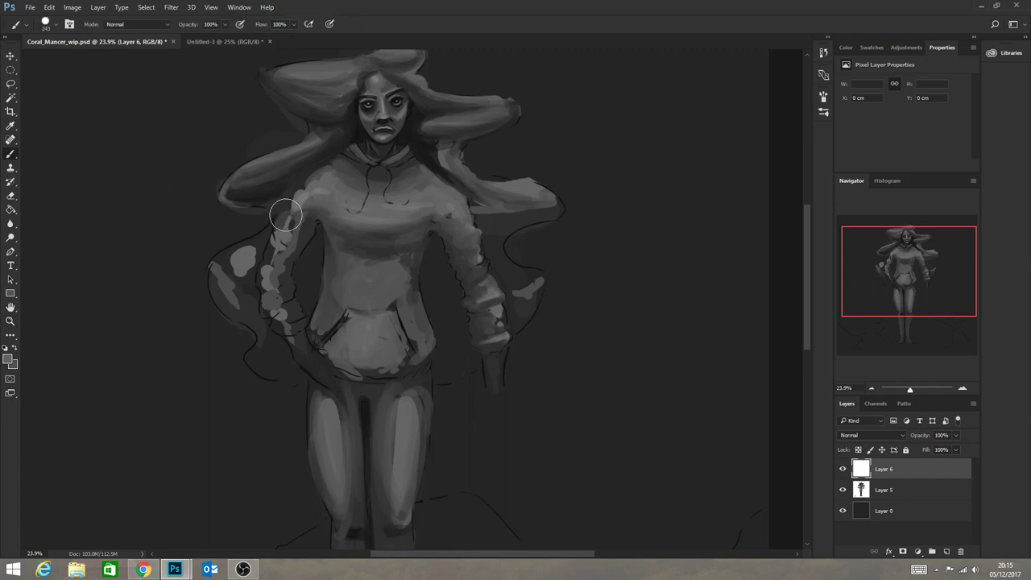
click(70, 25)
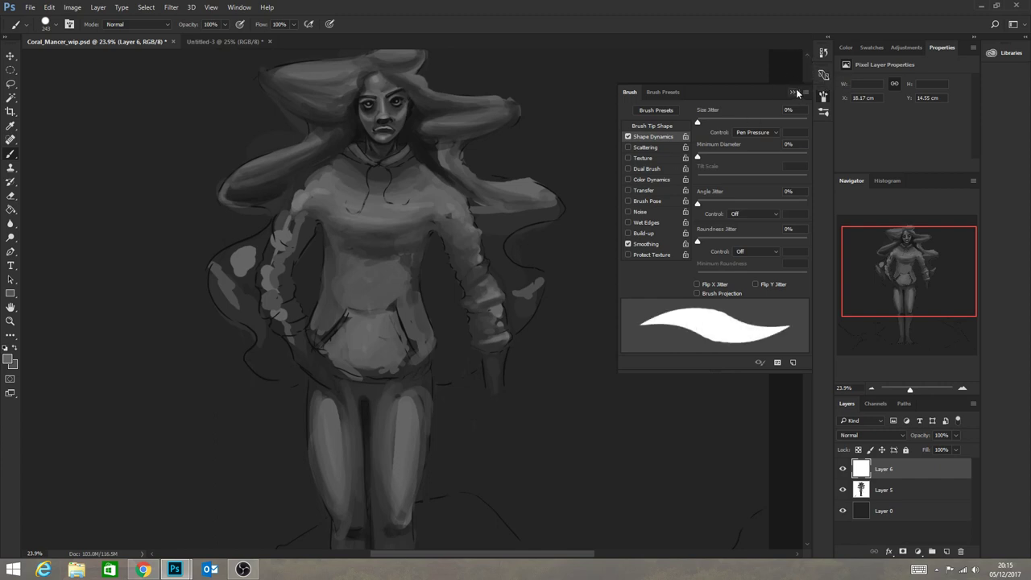
click(773, 89)
Paint the folds of the left-hand sleeve in sampled greys down to the cuff, and block in the forearm reaching towards the pocket.
mouse_move(284, 226)
mouse_down()
mouse_move(331, 163)
mouse_move(310, 171)
mouse_move(319, 166)
mouse_move(298, 191)
mouse_move(338, 154)
mouse_move(288, 205)
mouse_move(293, 194)
mouse_move(312, 222)
mouse_move(289, 246)
mouse_move(276, 311)
mouse_up()
alt+click(313, 177)
key(alt)
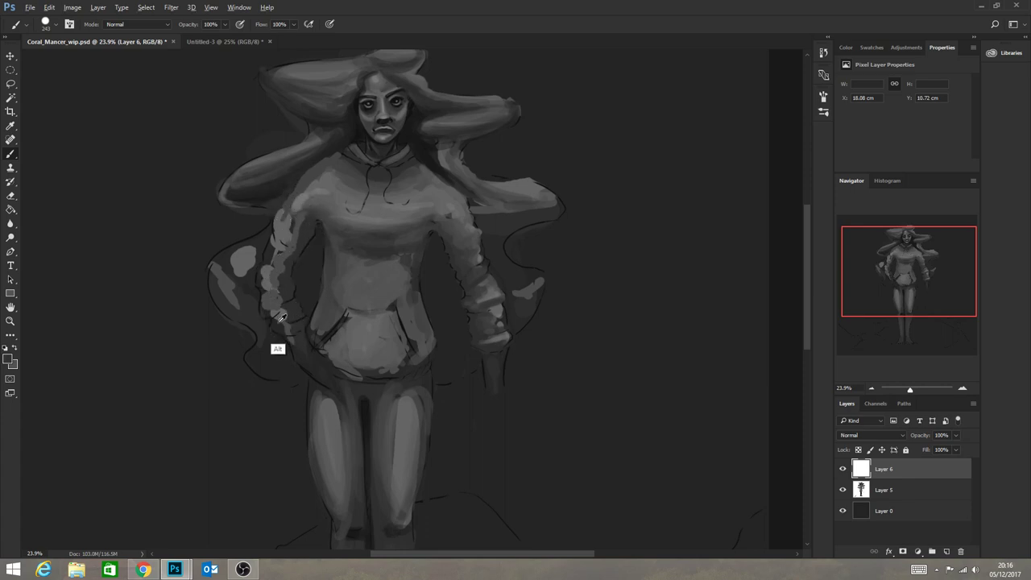
alt+click(281, 229)
mouse_move(279, 270)
mouse_down()
mouse_move(267, 265)
mouse_move(288, 281)
mouse_move(249, 287)
mouse_move(288, 281)
mouse_move(263, 307)
mouse_move(282, 300)
mouse_move(276, 327)
mouse_move(298, 327)
mouse_move(290, 285)
mouse_move(270, 303)
mouse_move(261, 270)
mouse_move(269, 244)
mouse_move(281, 251)
mouse_move(293, 229)
mouse_move(294, 218)
mouse_move(275, 234)
mouse_move(293, 201)
mouse_up()
alt+click(271, 282)
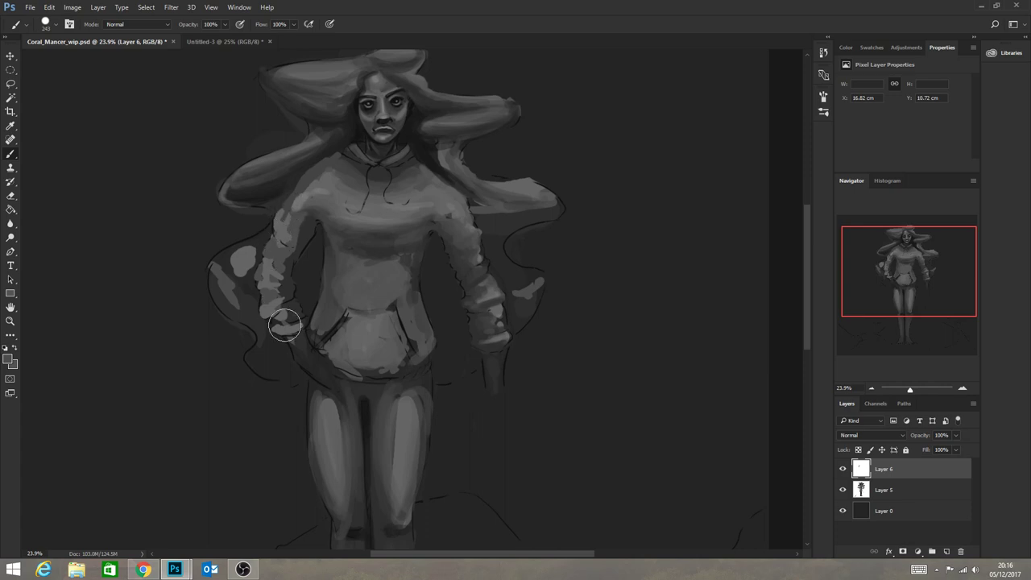
drag(284, 325, 299, 351)
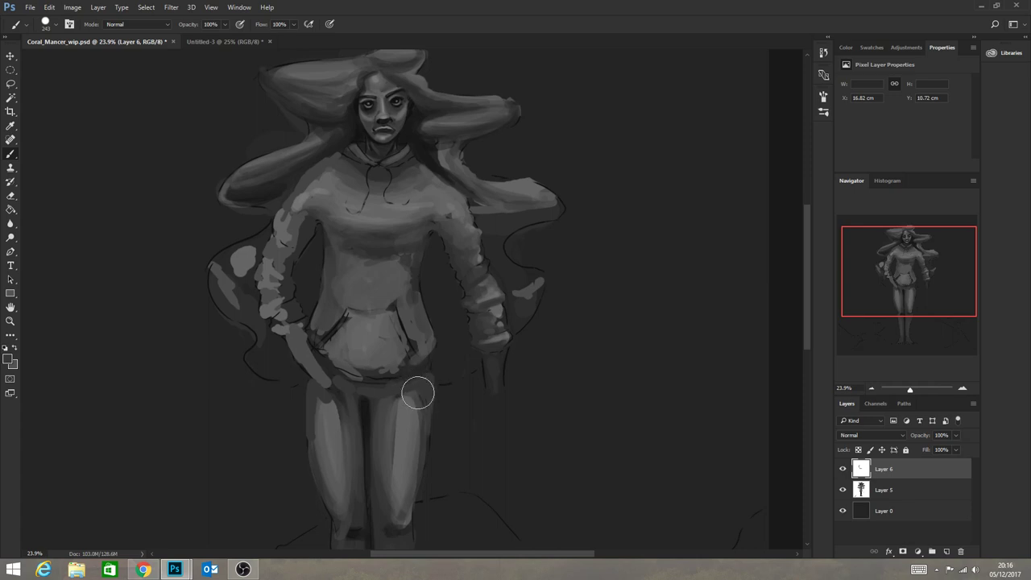
Paint over the hoodie's lower right-hand edge and the light patches outside both sleeves with a sampled dark grey.
alt+click(408, 366)
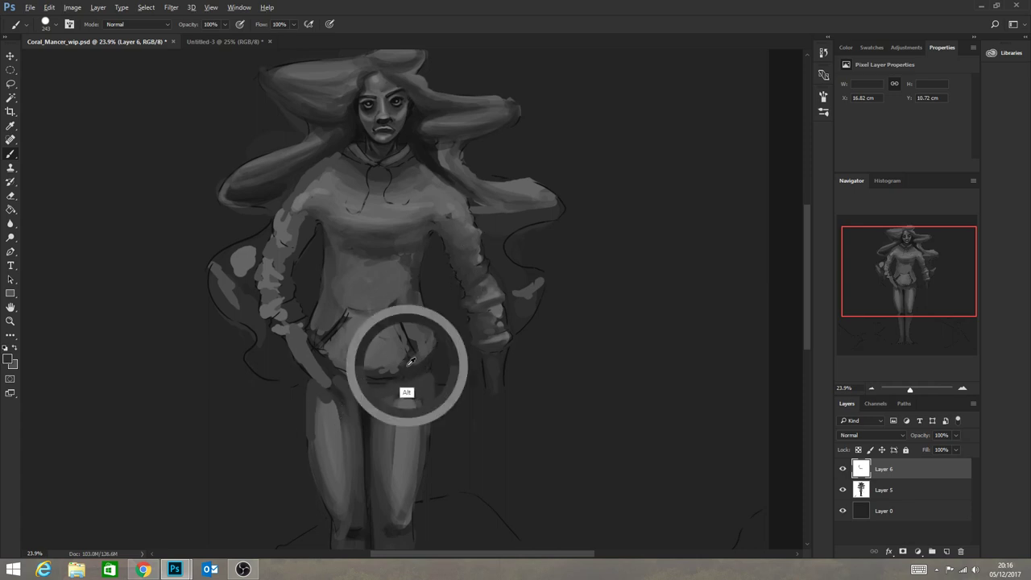
mouse_move(418, 252)
mouse_down()
mouse_move(437, 264)
mouse_move(451, 318)
mouse_up()
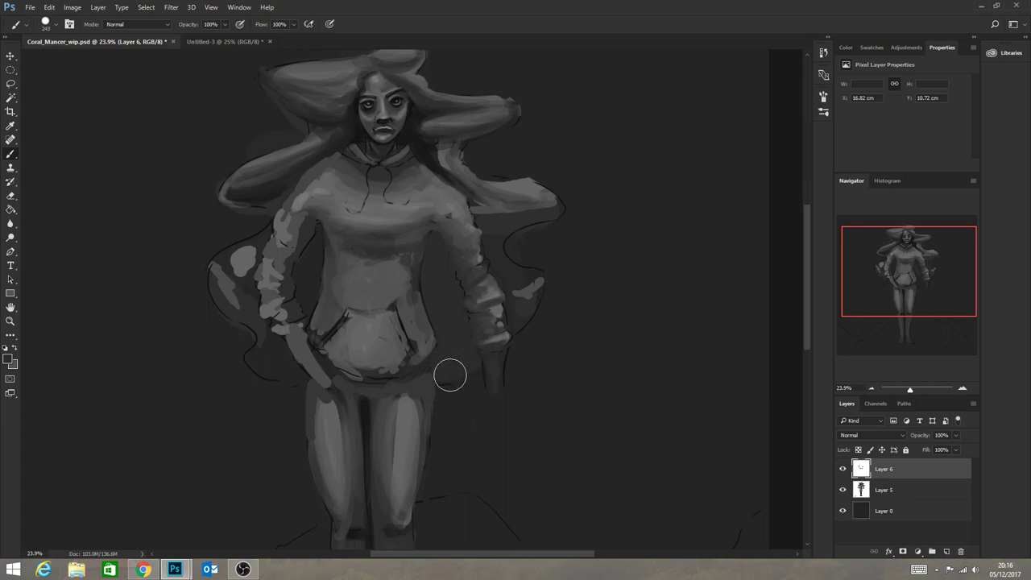
mouse_move(523, 315)
mouse_down()
mouse_move(523, 278)
mouse_move(529, 299)
mouse_up()
drag(495, 227, 544, 206)
mouse_move(304, 270)
mouse_down()
mouse_move(309, 300)
mouse_move(319, 230)
mouse_move(300, 266)
mouse_move(257, 237)
mouse_move(266, 230)
mouse_move(223, 275)
mouse_move(226, 289)
mouse_move(224, 261)
mouse_move(228, 302)
mouse_move(226, 257)
mouse_move(248, 295)
mouse_move(248, 265)
mouse_move(247, 313)
mouse_move(285, 359)
mouse_up()
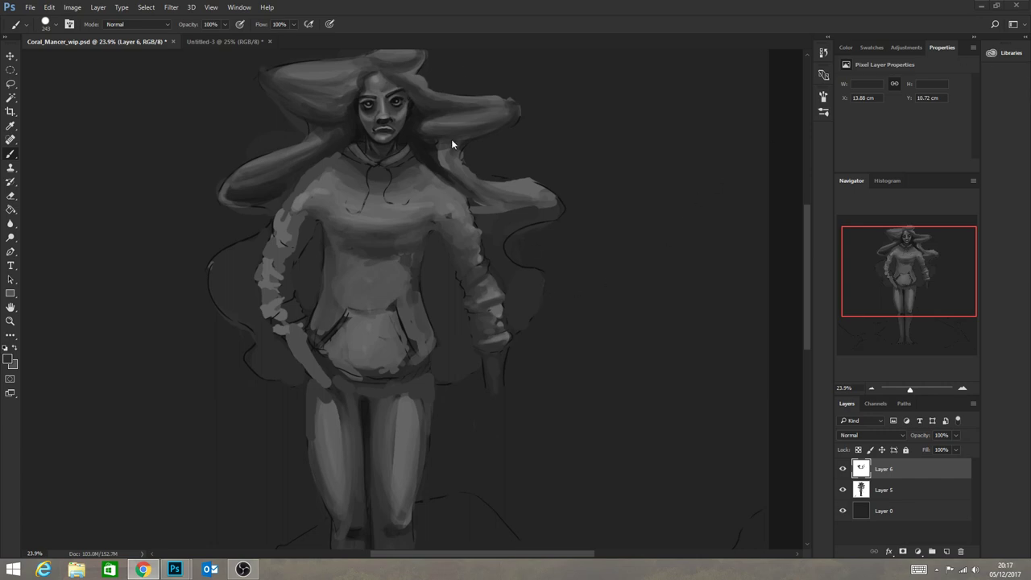
Set the brush size to 40 px for detail work on the character's face.
click(11, 320)
drag(116, 297, 80, 305)
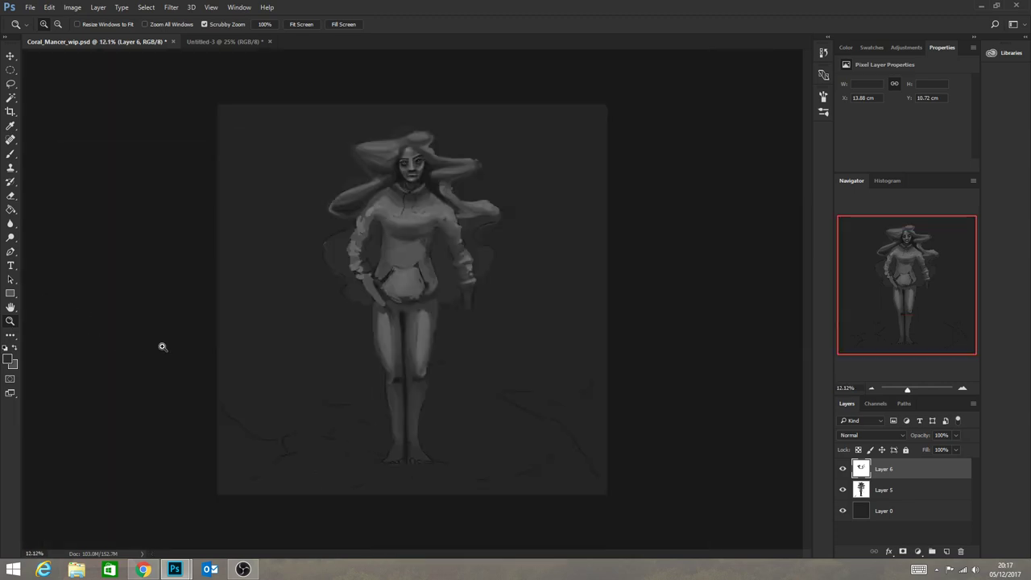
drag(164, 347, 285, 245)
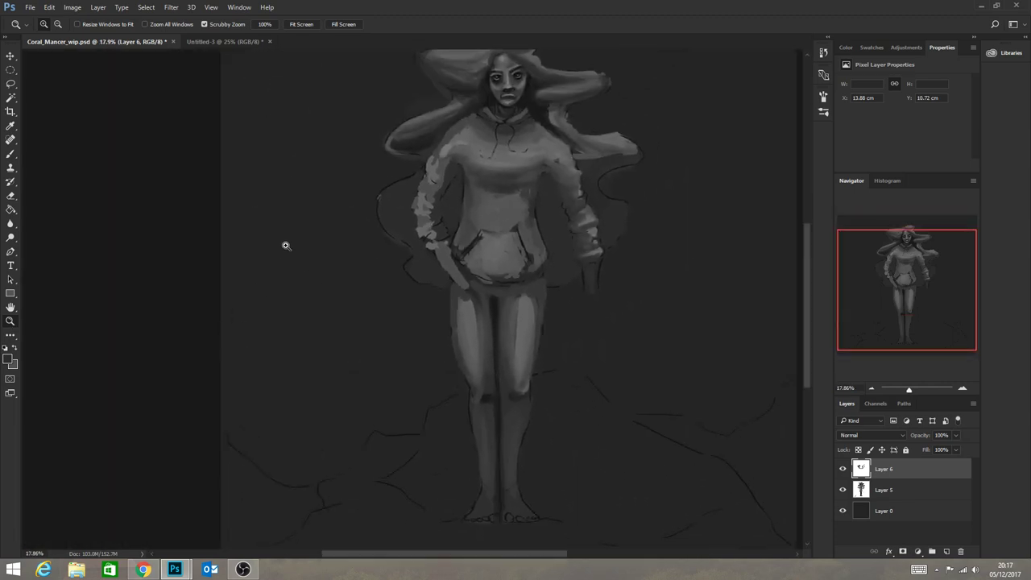
drag(496, 99, 566, 88)
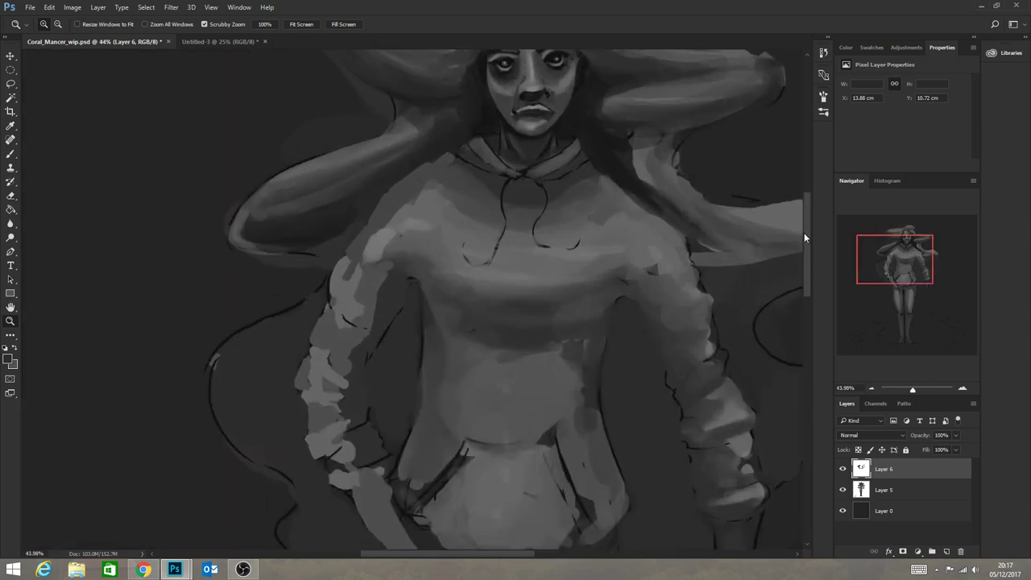
drag(804, 233, 811, 207)
drag(543, 290, 568, 281)
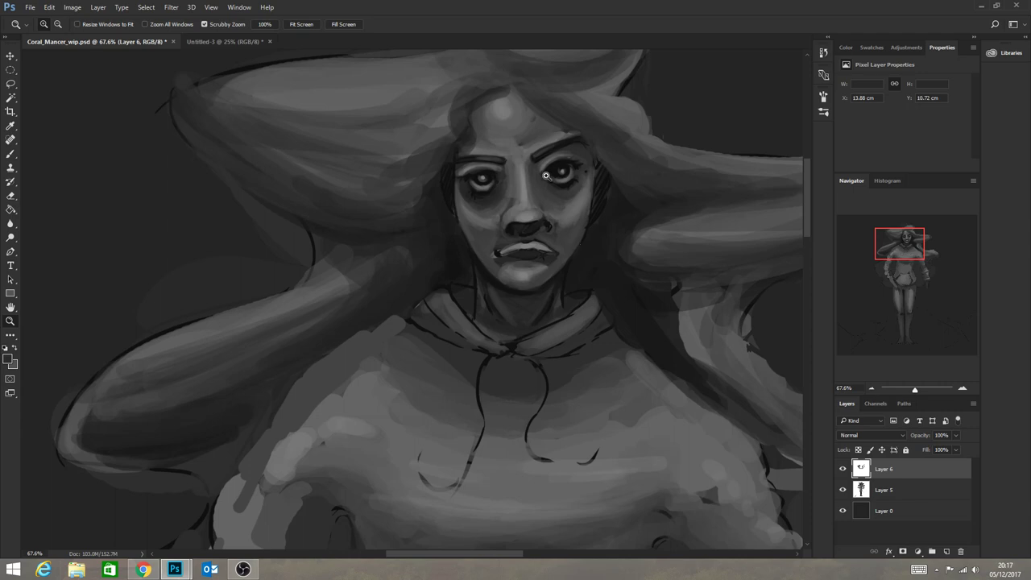
drag(543, 193, 573, 210)
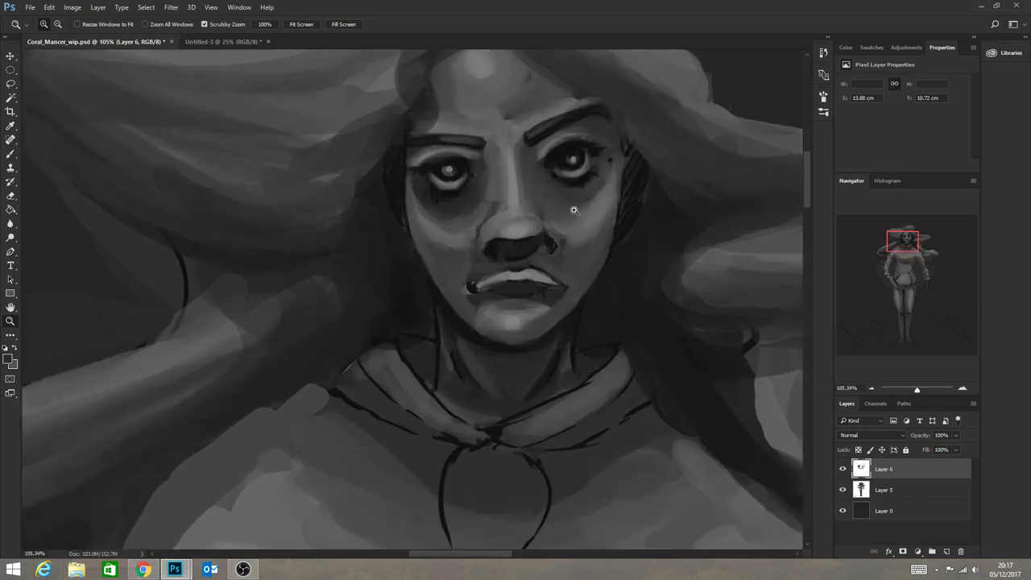
key(b)
click(71, 25)
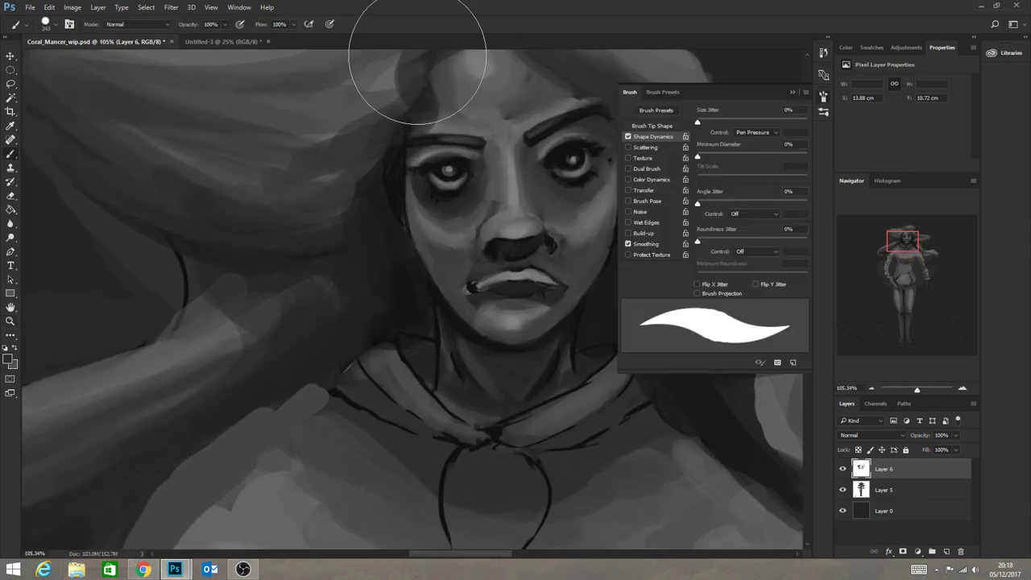
click(56, 27)
drag(108, 59, 64, 62)
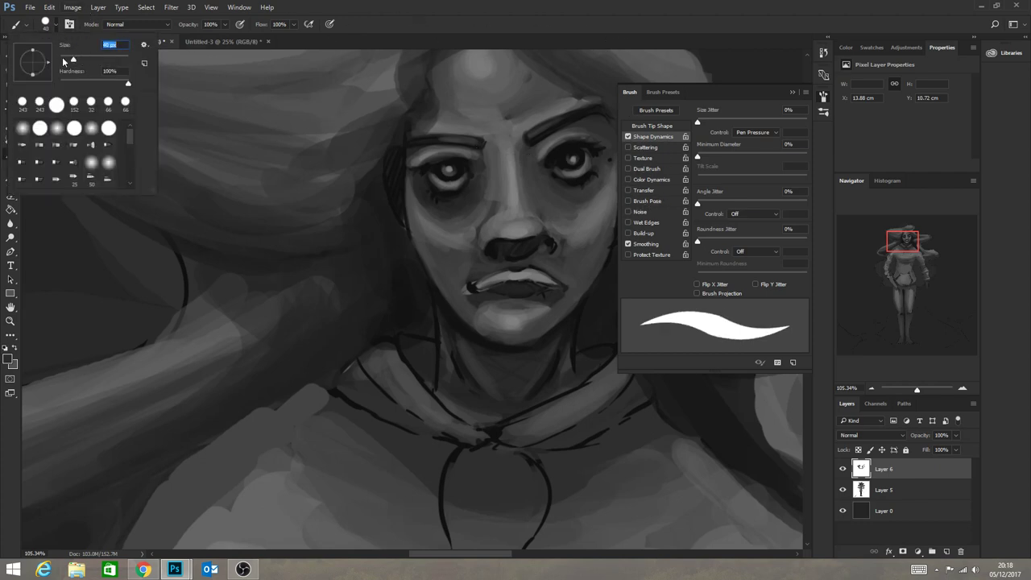
Merge Layer 6 down into Layer 5, and add a new empty layer above it as a clipping mask.
click(893, 455)
right_click(894, 465)
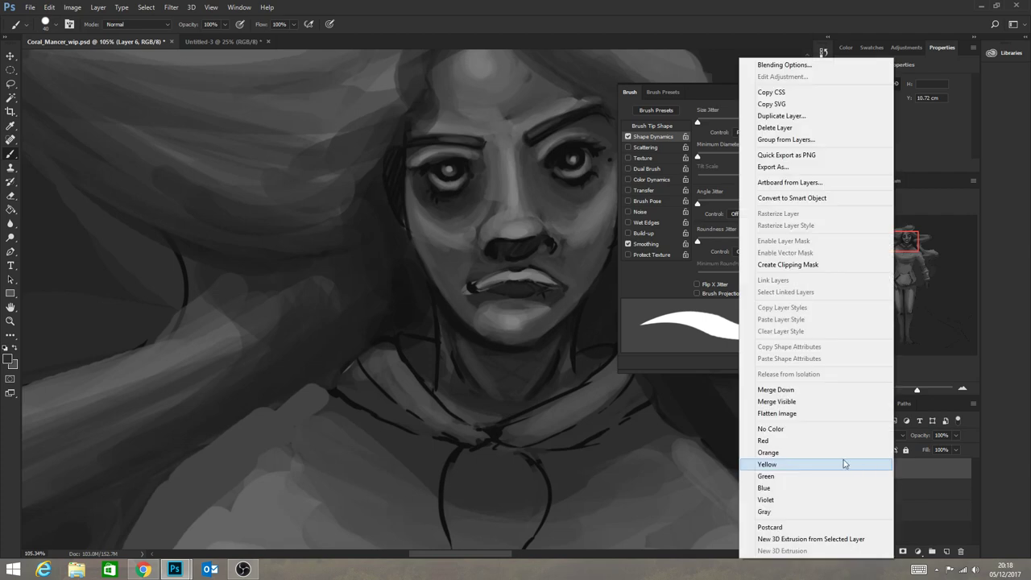
click(794, 391)
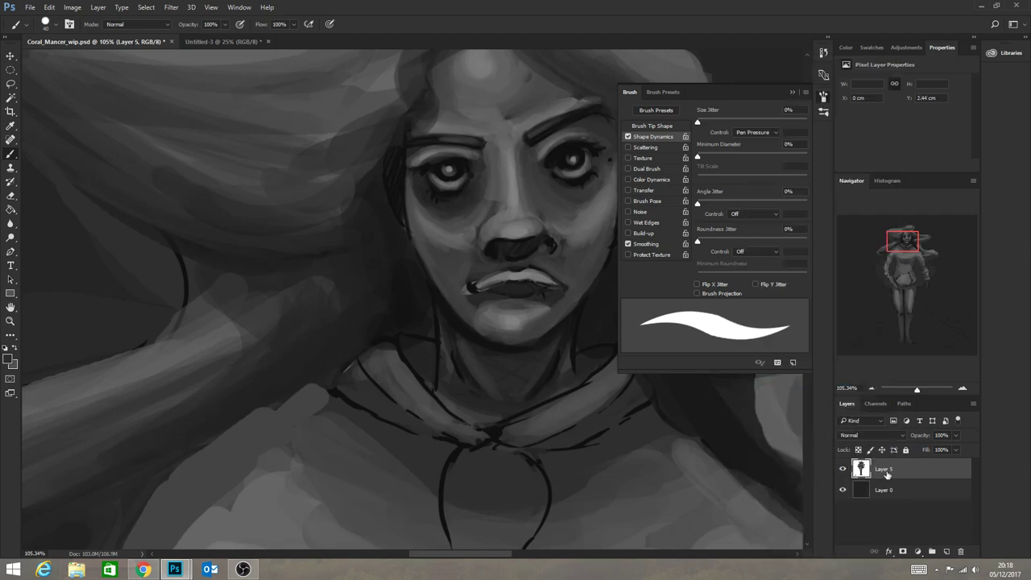
click(946, 551)
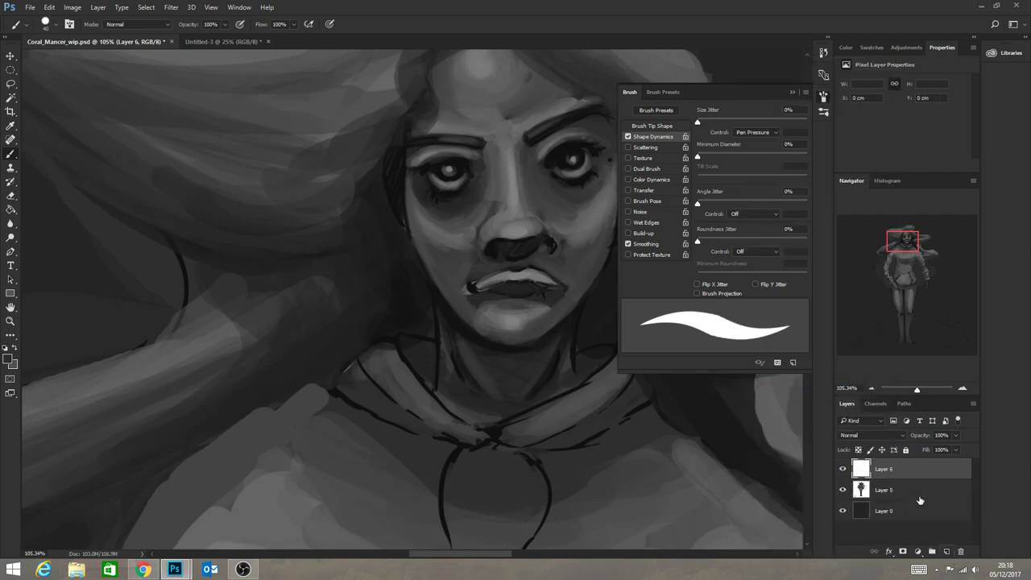
right_click(910, 475)
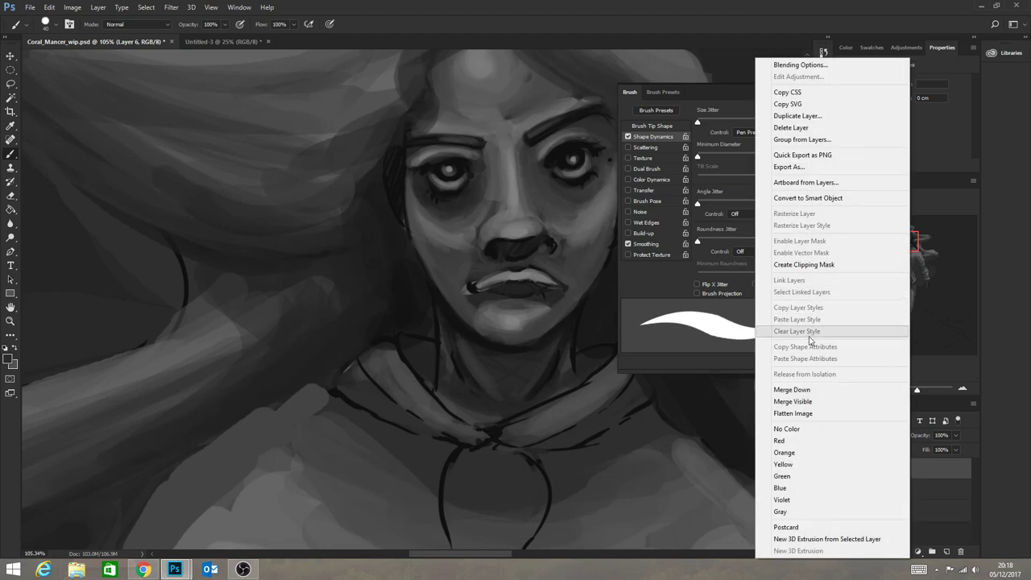
click(817, 266)
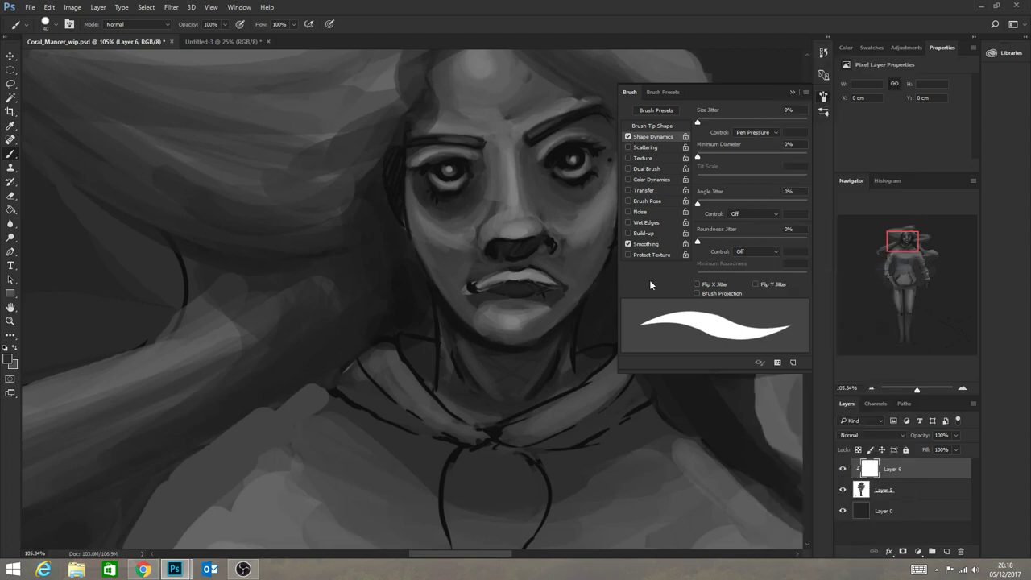
click(792, 92)
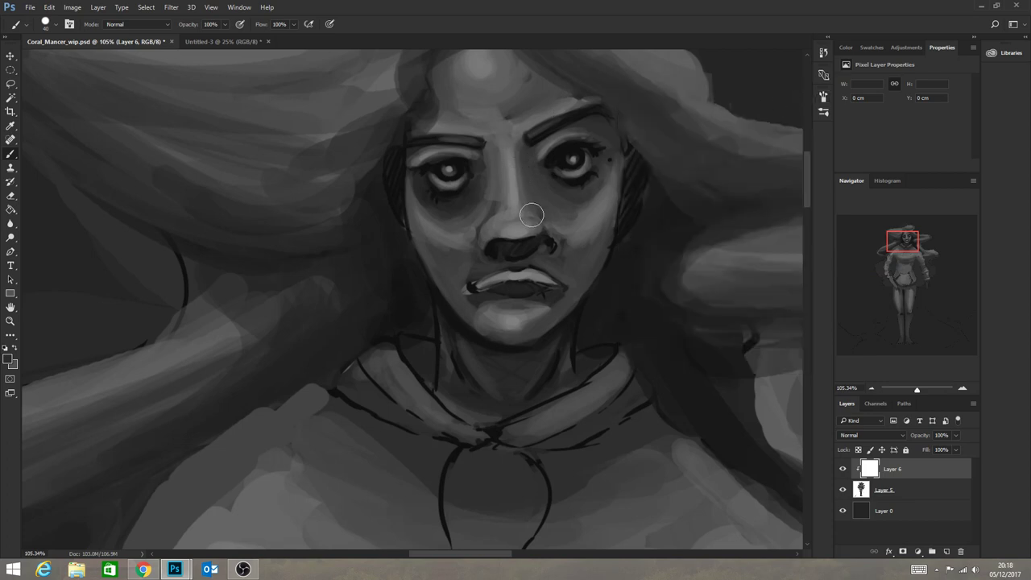
Paint light grey highlights along the nose tip and both upper eyelids, and touch up the left-hand eye.
alt+click(516, 232)
mouse_move(512, 236)
mouse_down()
mouse_move(549, 232)
mouse_move(532, 254)
mouse_move(551, 234)
mouse_move(515, 268)
mouse_move(491, 237)
mouse_up()
mouse_move(543, 152)
mouse_down()
mouse_move(573, 133)
mouse_move(597, 140)
mouse_up()
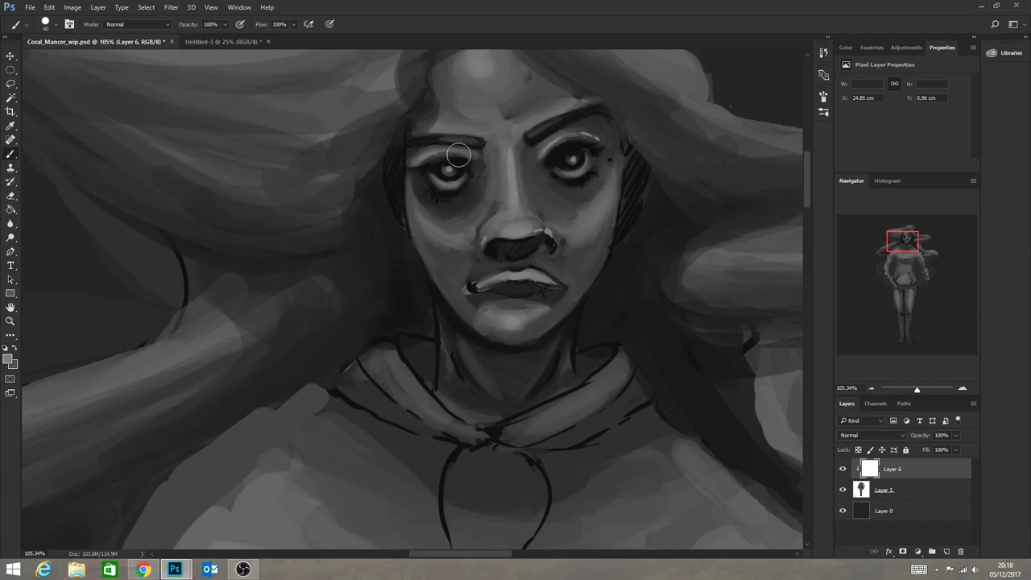
drag(471, 156, 425, 157)
click(450, 170)
alt+click(582, 177)
Paint over the bright upper lip with a mid grey sampled beside the mouth.
alt+click(520, 289)
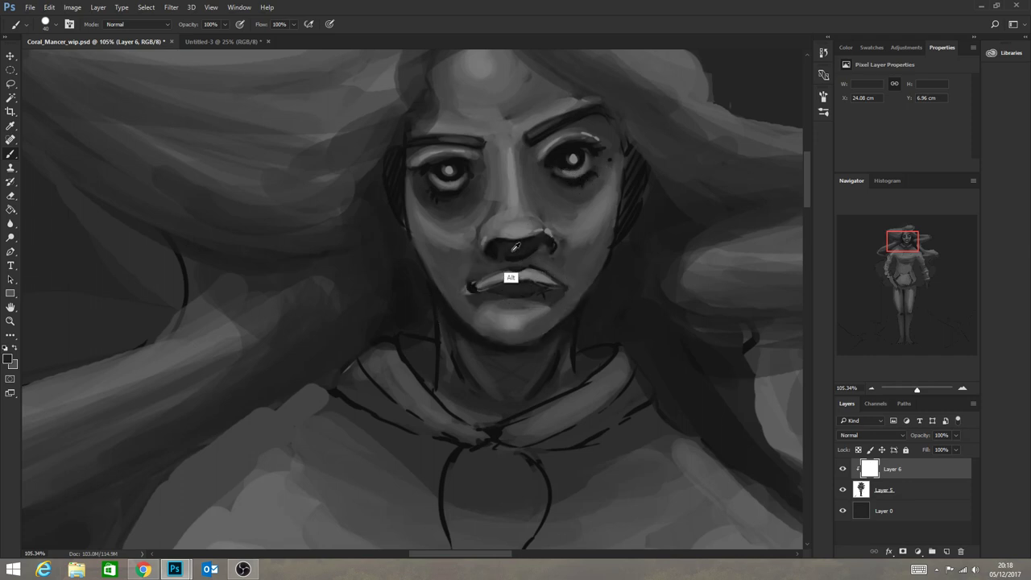
alt+click(483, 282)
mouse_move(522, 274)
mouse_down()
mouse_move(556, 285)
mouse_move(509, 275)
mouse_up()
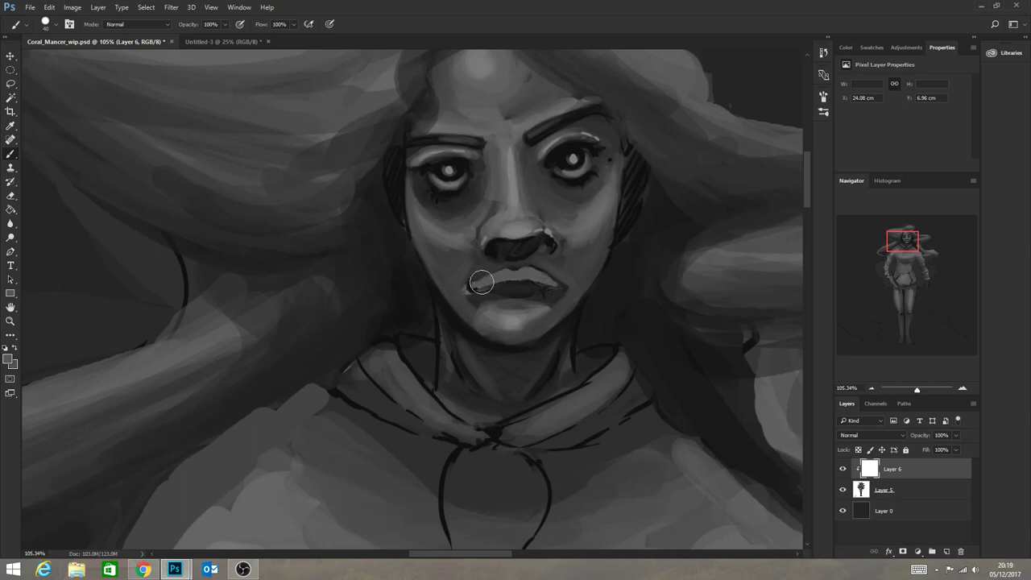
drag(481, 281, 506, 276)
Pick a slightly darker grey to fill in the lips, and redraw the mouth line and corners with a sampled dark tone.
click(8, 363)
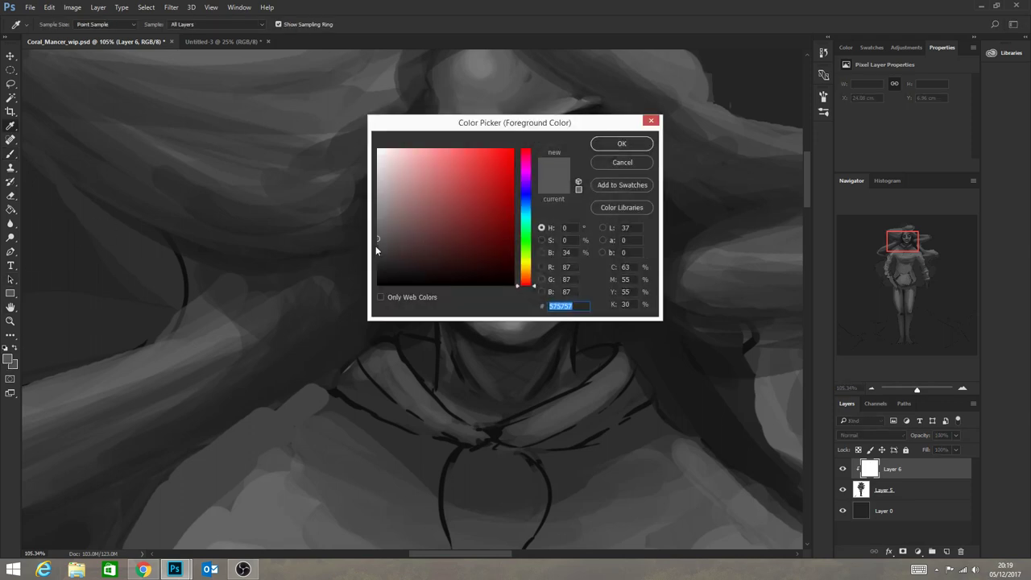
click(378, 243)
click(620, 145)
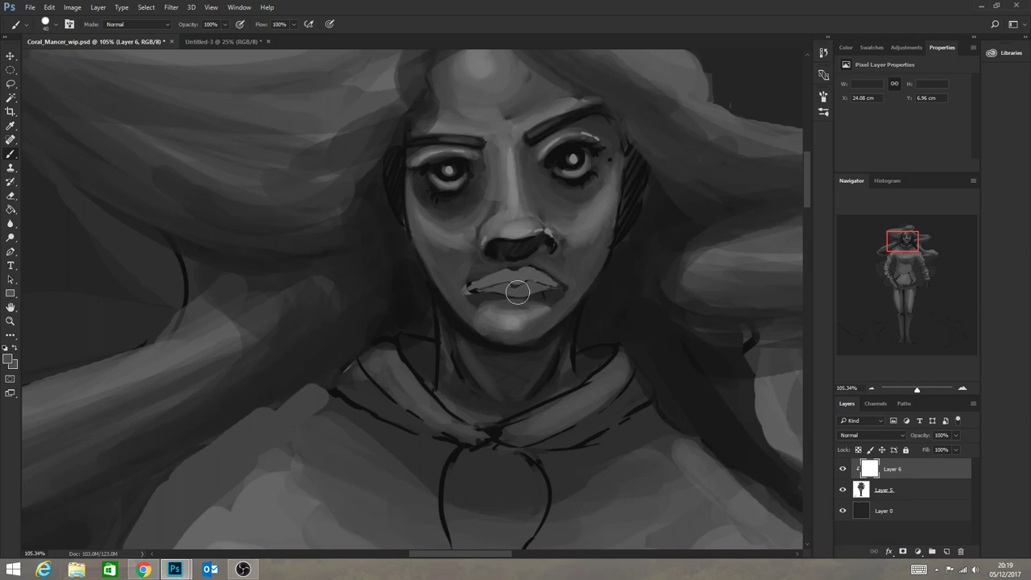
drag(547, 288, 552, 286)
alt+click(637, 181)
drag(544, 284, 566, 286)
mouse_move(472, 289)
mouse_down()
mouse_move(529, 276)
mouse_move(510, 268)
mouse_move(472, 280)
mouse_move(560, 267)
mouse_move(516, 298)
mouse_up()
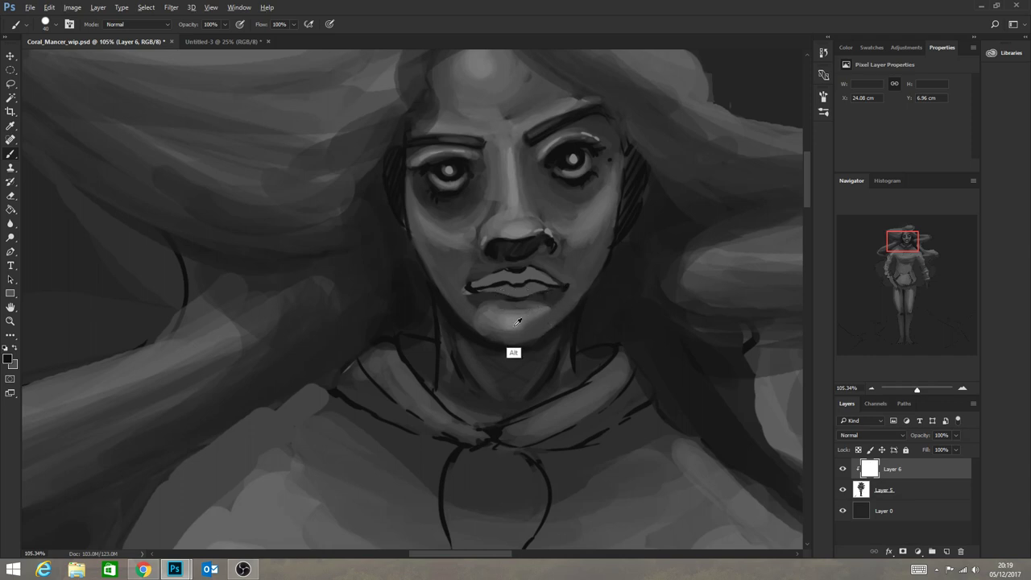
Add light grey highlights to the chin and along the upper edges of both eyebrows.
alt+click(511, 355)
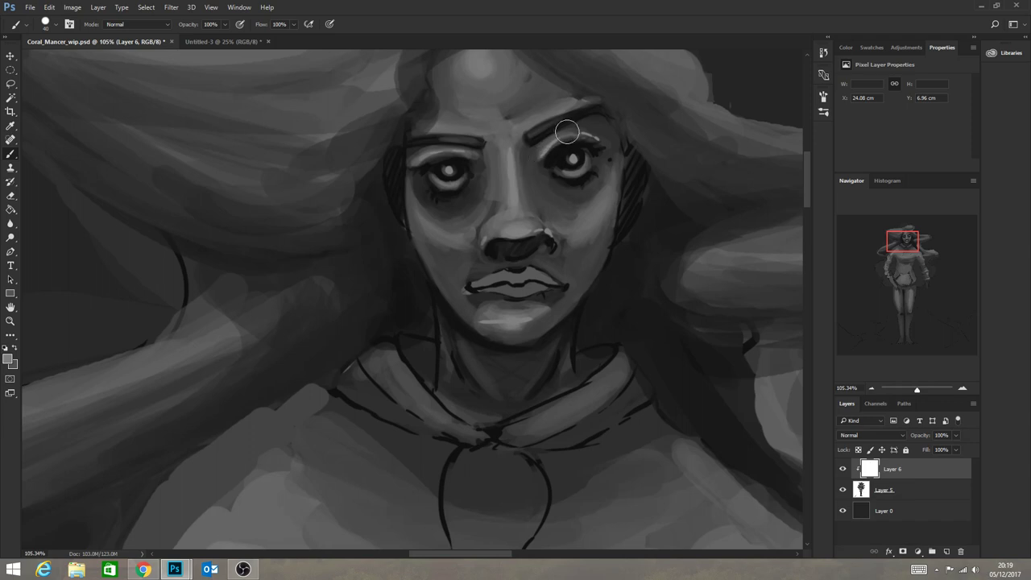
drag(524, 129, 563, 108)
drag(486, 133, 448, 129)
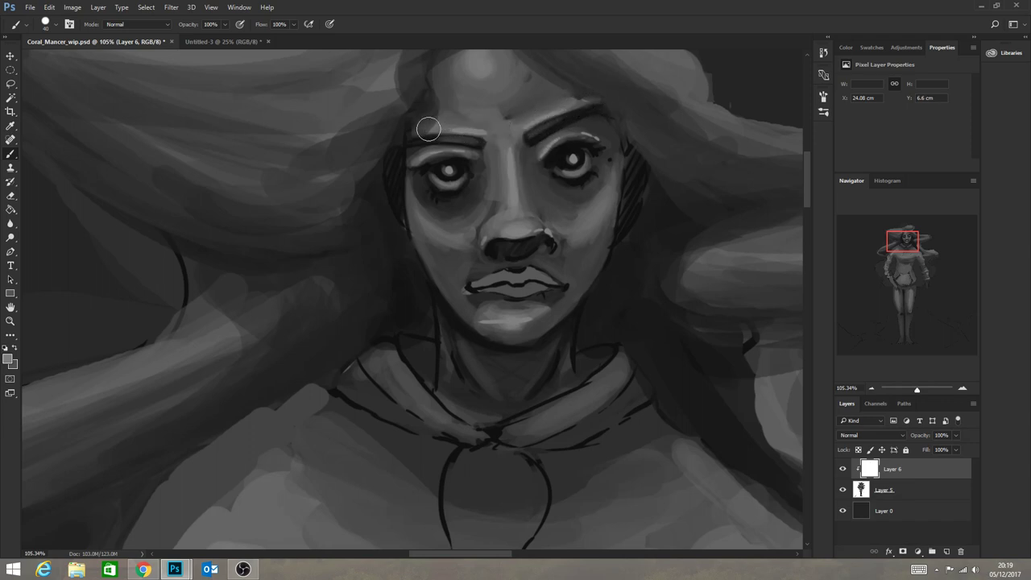
Refine the irises and dark rims of both eyes with tones sampled from the right-hand eye.
alt+click(588, 165)
drag(591, 159, 588, 154)
alt+click(565, 163)
alt+click(563, 163)
mouse_move(562, 163)
mouse_down()
mouse_move(579, 145)
mouse_move(599, 162)
mouse_move(592, 168)
mouse_move(592, 154)
mouse_move(571, 187)
mouse_move(564, 164)
mouse_move(547, 182)
mouse_up()
mouse_move(441, 171)
mouse_down()
mouse_move(433, 192)
mouse_move(462, 184)
mouse_move(437, 181)
mouse_move(463, 180)
mouse_move(451, 182)
mouse_up()
alt+click(569, 167)
Darken the underside of the nose from nostril to nostril with a sampled near-black.
alt+click(499, 250)
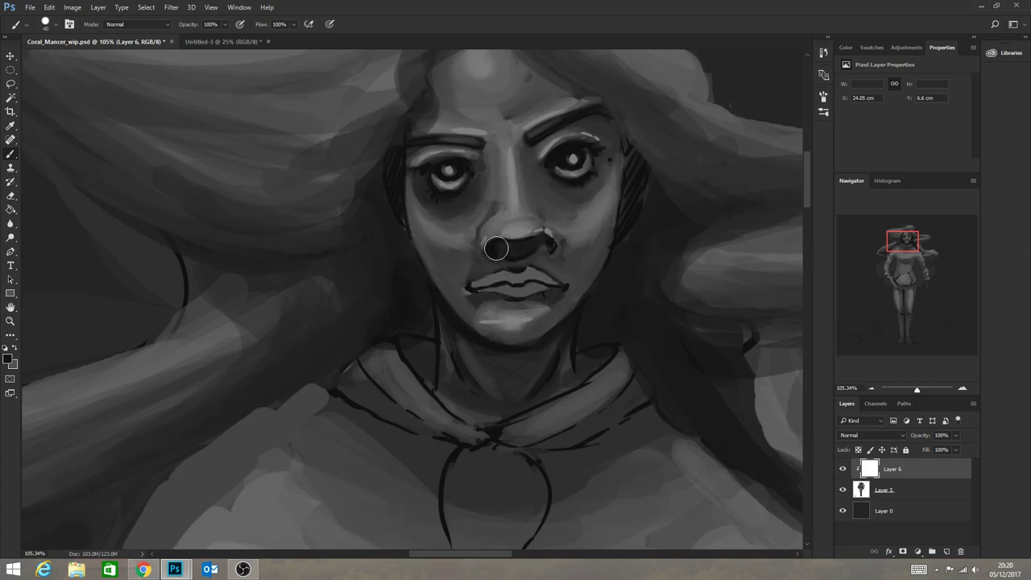
mouse_move(495, 248)
mouse_down()
mouse_move(588, 218)
mouse_move(548, 244)
mouse_up()
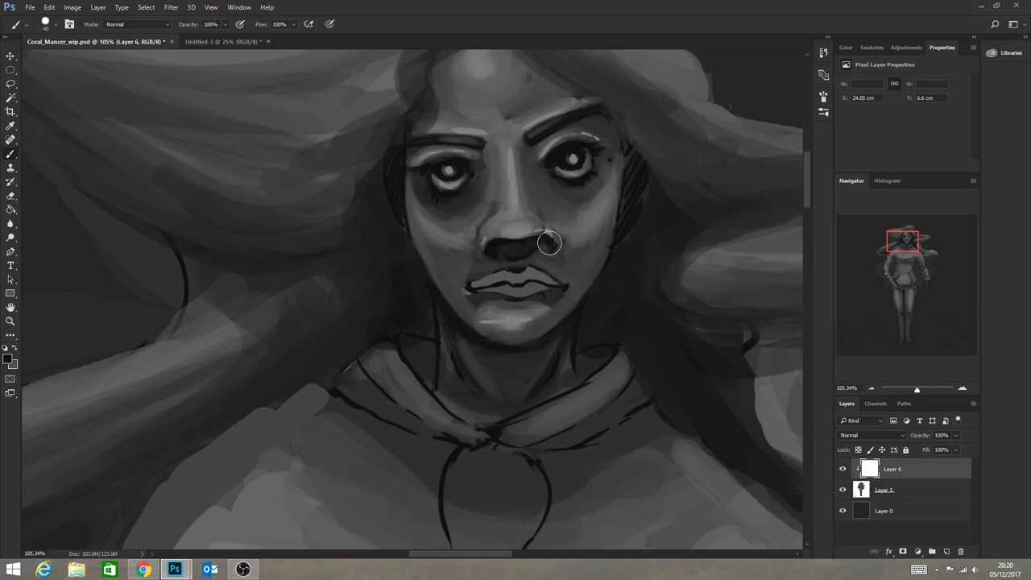
Refine the shading along both sides of the face and around the right-hand eye with sampled greys.
alt+click(413, 201)
drag(409, 190, 414, 157)
drag(415, 216, 406, 167)
mouse_move(617, 165)
mouse_down()
mouse_move(618, 141)
mouse_move(616, 157)
mouse_up()
alt+click(538, 94)
mouse_move(534, 148)
mouse_down()
mouse_move(590, 119)
mouse_move(567, 128)
mouse_move(616, 134)
mouse_up()
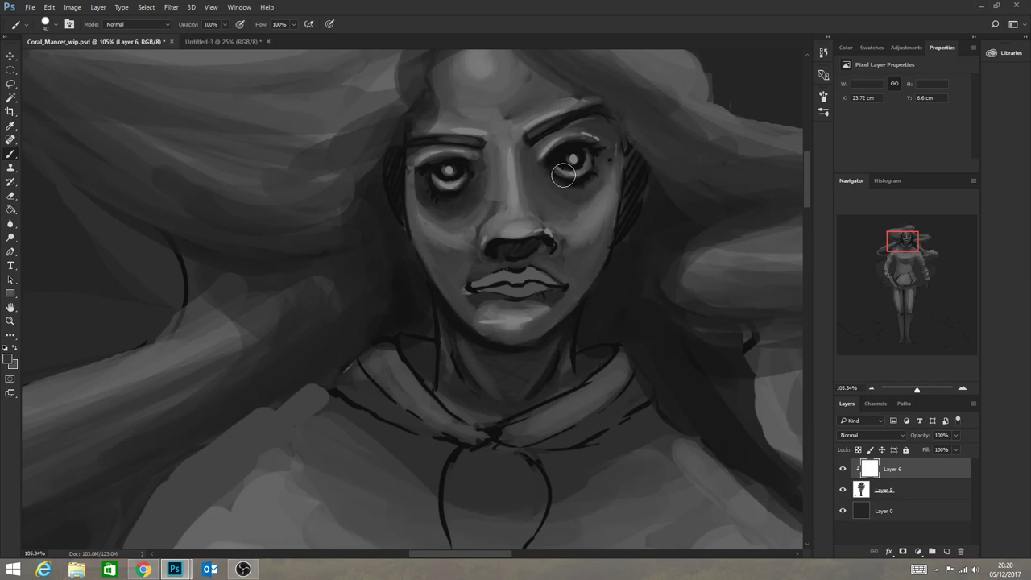
key(alt)
alt+click(552, 175)
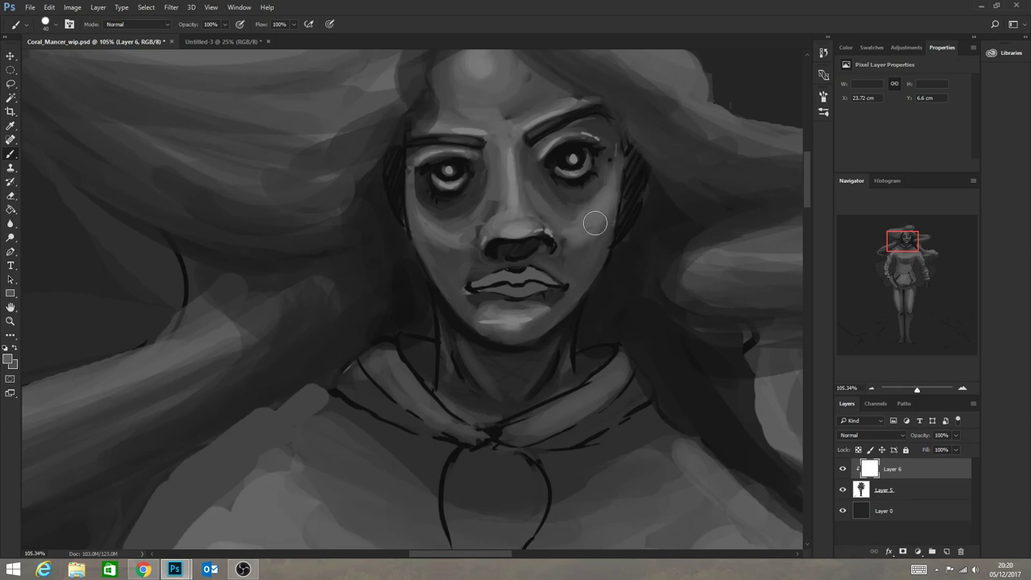
Deepen the shadow under the lower lip and paint dark strokes down both sides of the neck with sampled tones.
key(alt)
alt+click(536, 296)
mouse_move(495, 302)
mouse_down()
mouse_move(474, 303)
mouse_move(467, 376)
mouse_up()
alt+click(453, 317)
drag(441, 301, 483, 387)
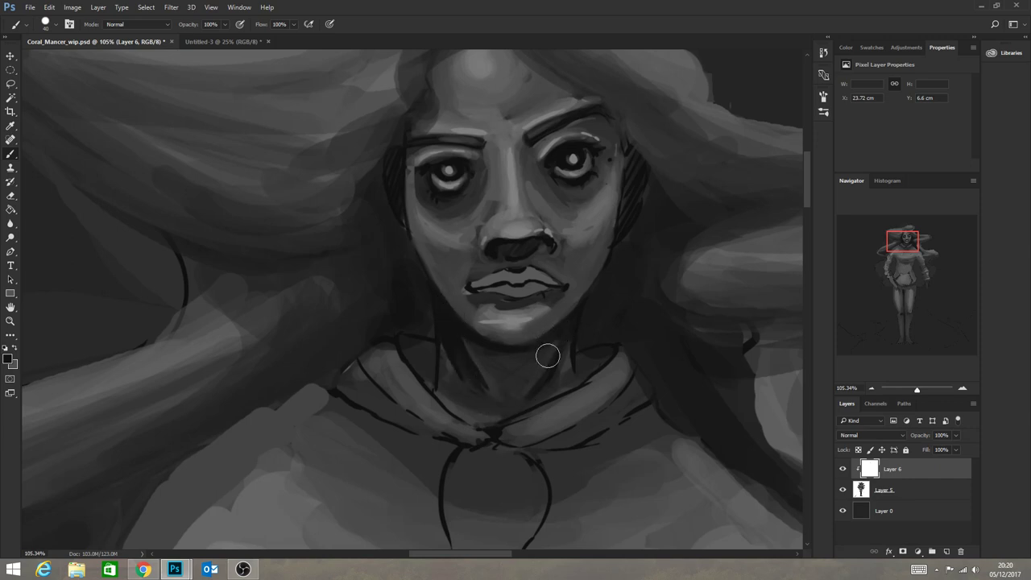
drag(547, 356, 525, 383)
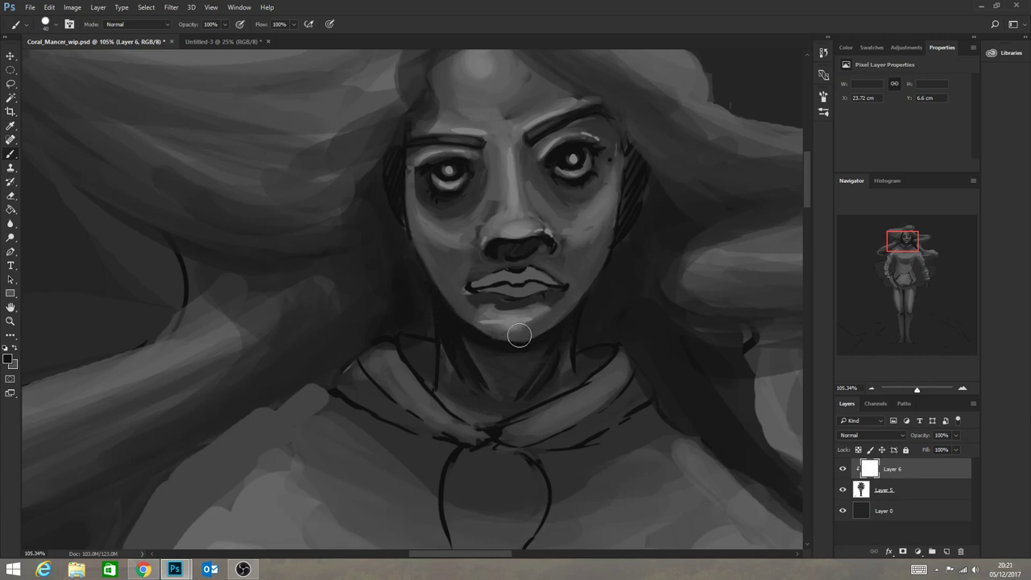
Draw a dark line under the large left-hand hair mass and fill the inside of the hood collar with near-black.
key(alt)
mouse_move(373, 186)
mouse_down()
mouse_move(387, 223)
mouse_move(378, 177)
mouse_move(355, 212)
mouse_move(306, 236)
mouse_move(328, 228)
mouse_move(197, 234)
mouse_up()
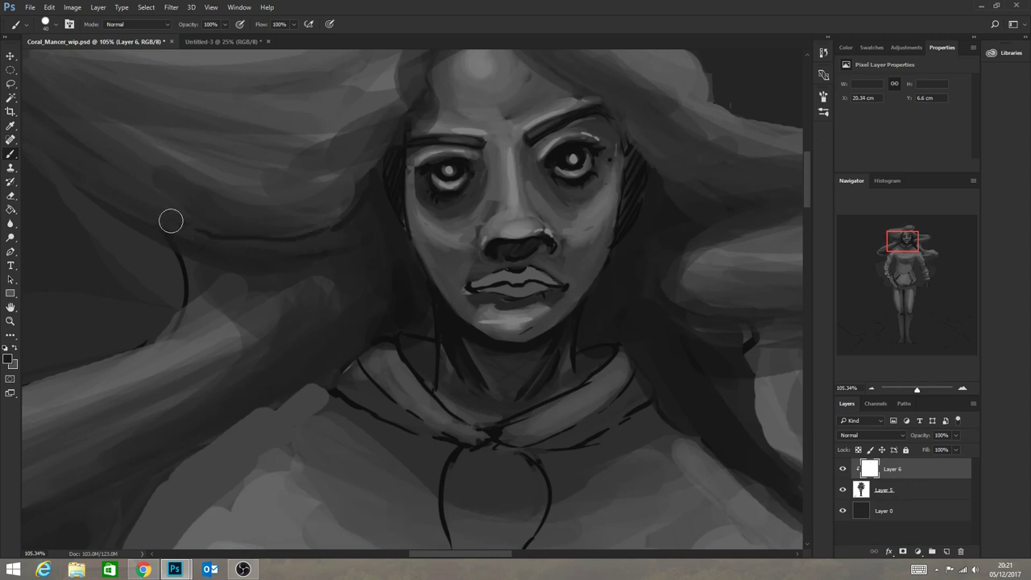
mouse_move(351, 202)
mouse_down()
mouse_move(330, 235)
mouse_move(366, 204)
mouse_move(358, 226)
mouse_move(369, 282)
mouse_move(365, 191)
mouse_move(382, 314)
mouse_move(449, 316)
mouse_move(425, 379)
mouse_move(407, 341)
mouse_move(434, 378)
mouse_move(426, 349)
mouse_up()
alt+click(448, 318)
mouse_move(564, 353)
mouse_down()
mouse_move(607, 355)
mouse_move(536, 402)
mouse_move(581, 377)
mouse_move(451, 415)
mouse_move(417, 402)
mouse_move(433, 383)
mouse_move(458, 398)
mouse_move(425, 376)
mouse_move(489, 418)
mouse_move(426, 375)
mouse_move(481, 417)
mouse_move(472, 418)
mouse_move(488, 411)
mouse_move(436, 373)
mouse_move(479, 405)
mouse_move(432, 349)
mouse_move(458, 383)
mouse_up()
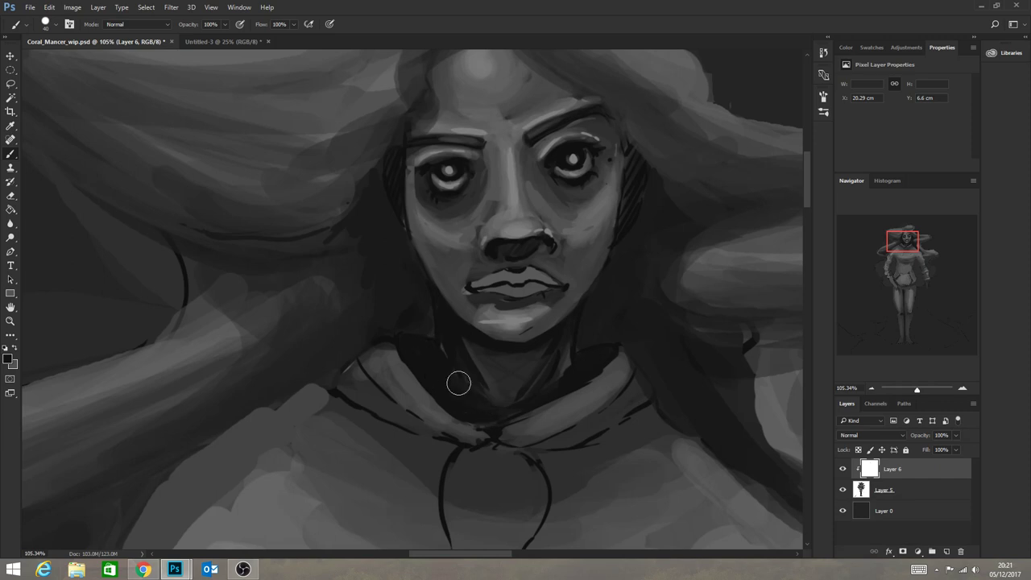
Paint dark strands along the underside of the upper left-hand hair lock and across the upper right-hand lock with a sampled tone.
click(12, 321)
drag(579, 442, 529, 429)
drag(577, 493, 492, 451)
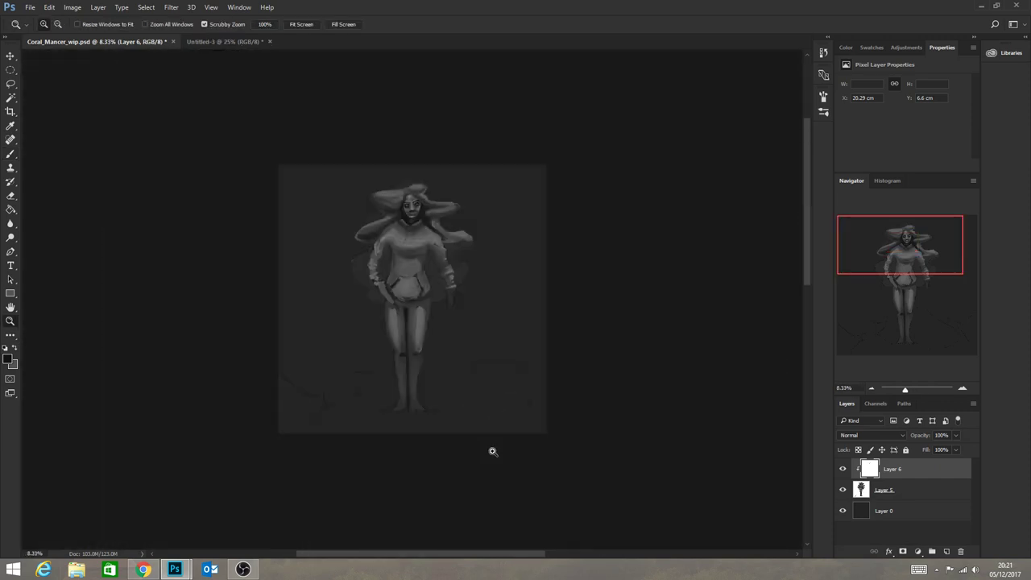
scroll(507, 293, up, 3)
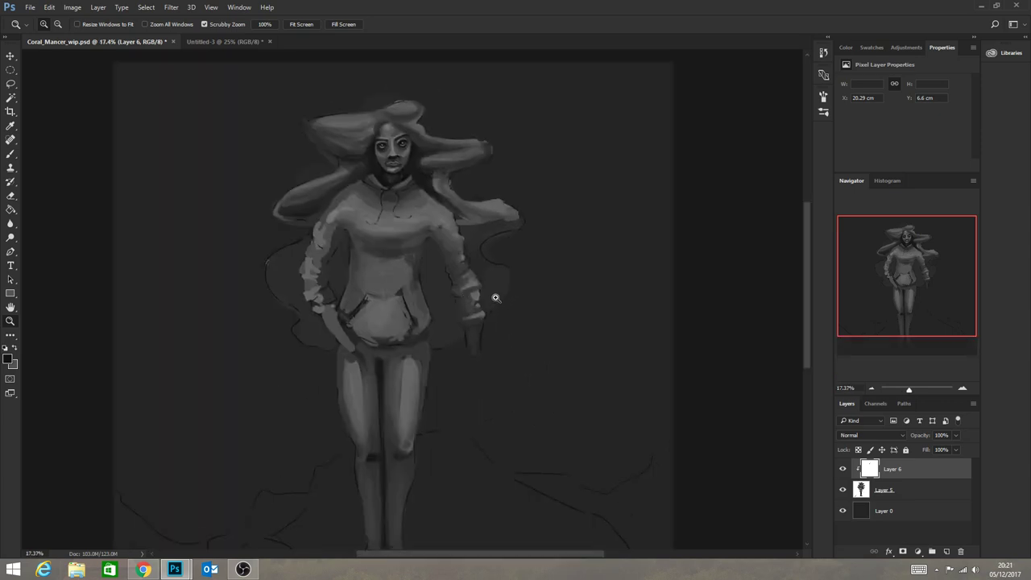
scroll(476, 308, down, 1)
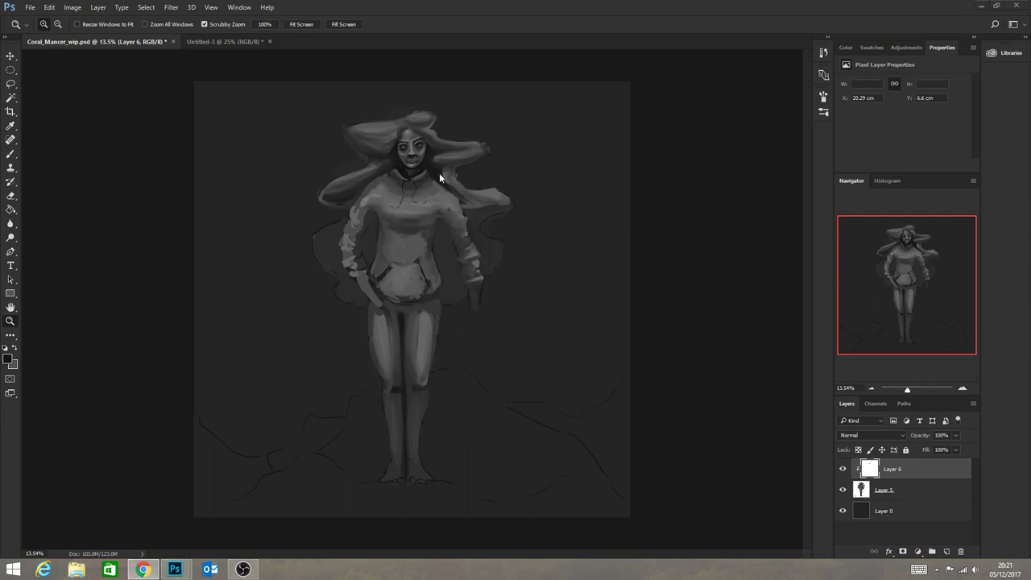
drag(391, 184, 438, 195)
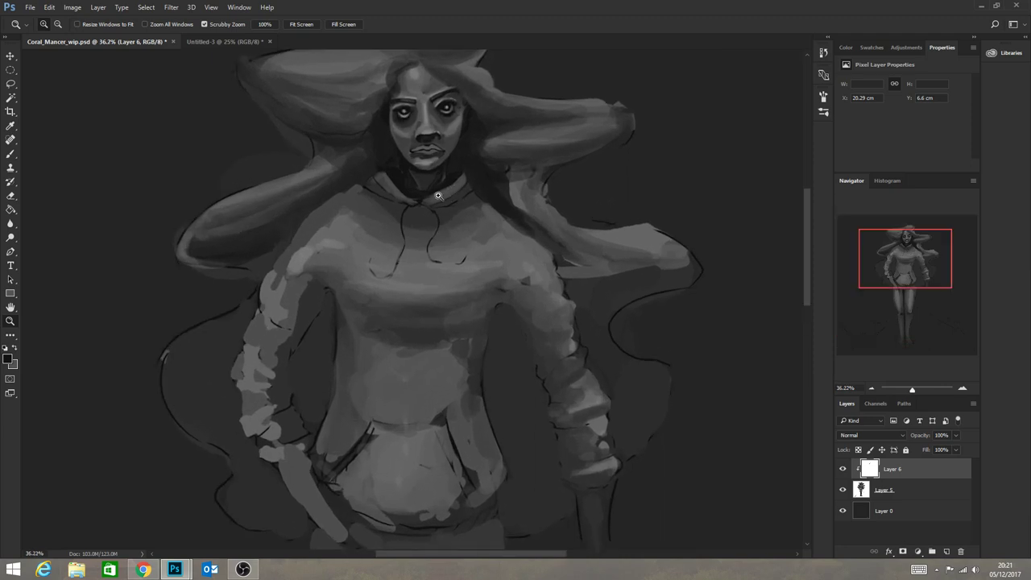
click(11, 153)
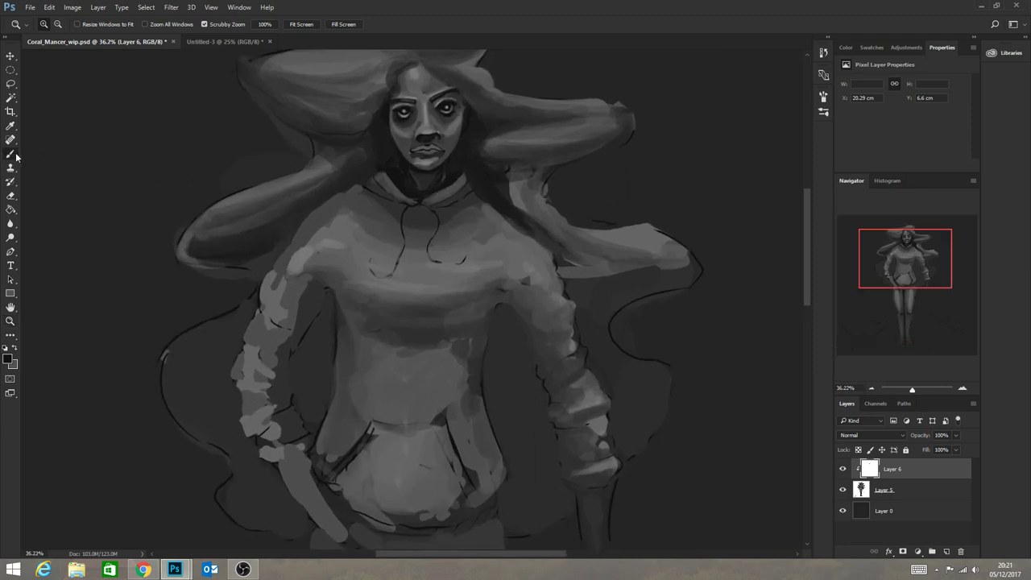
alt+click(331, 128)
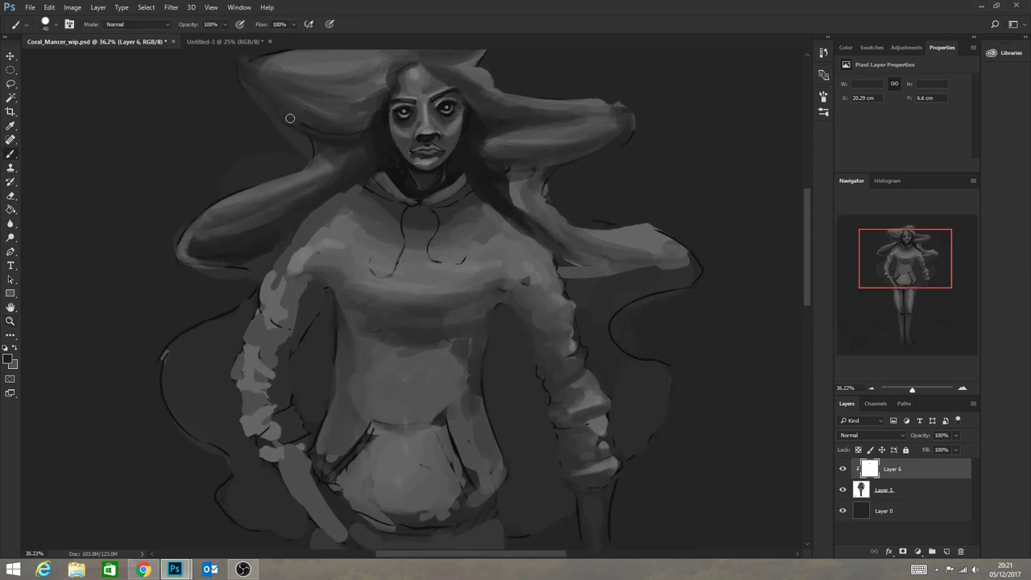
drag(303, 123, 266, 98)
drag(498, 129, 626, 106)
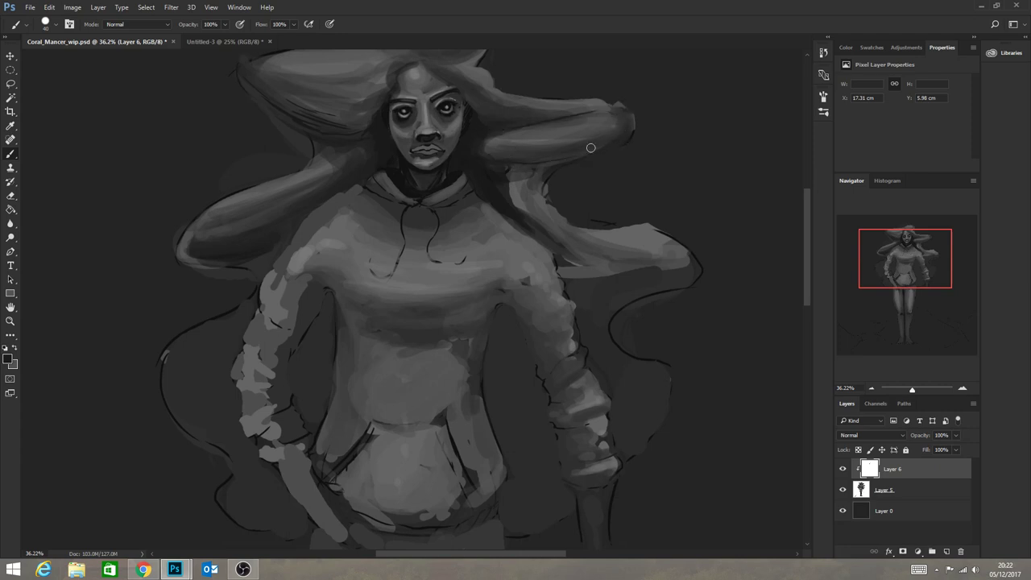
Darken the lower edge of the right-hand hair lock and outline the lower left-hand lock with dark strands.
drag(601, 145, 483, 155)
drag(351, 160, 211, 251)
drag(291, 207, 216, 233)
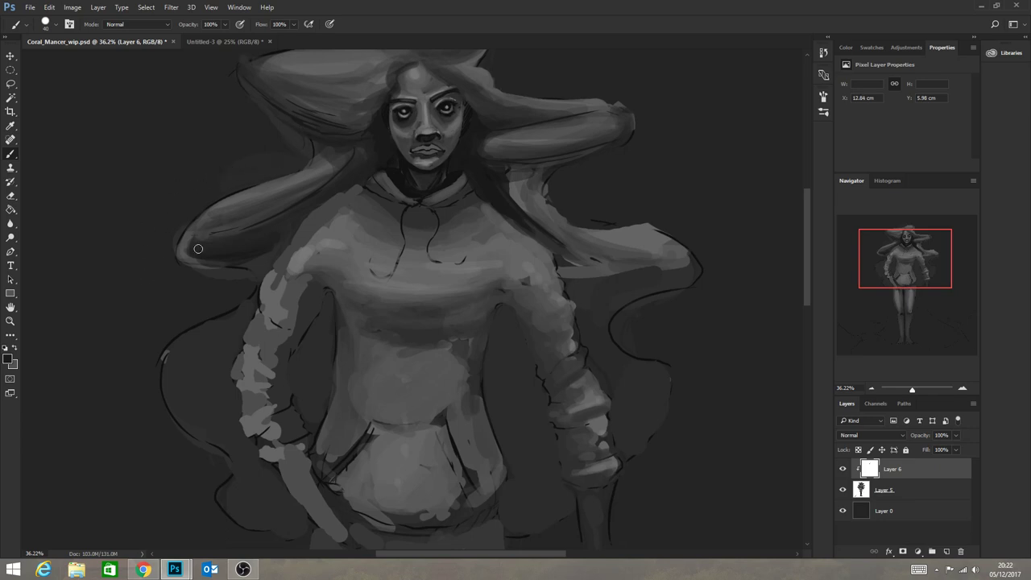
Darken the hair framing the forehead and add curved strands to the right-hand locks with a sampled dark grey.
drag(805, 230, 807, 198)
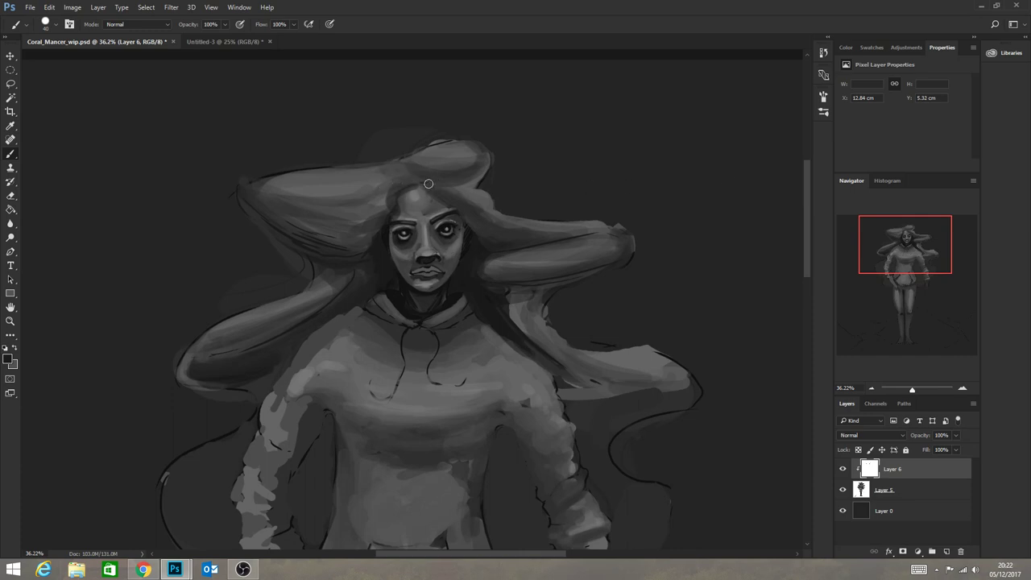
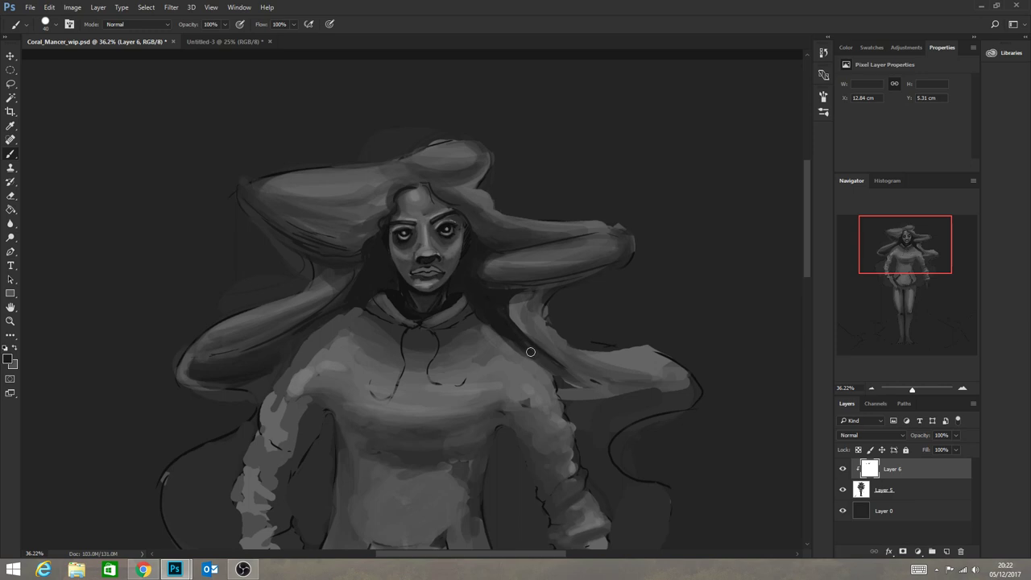
key(alt)
alt+click(509, 278)
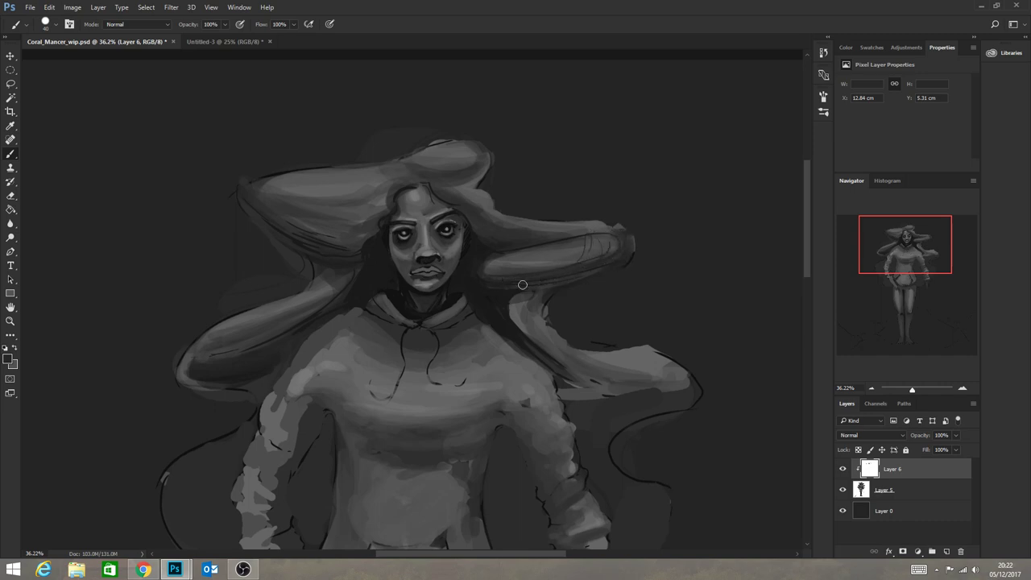
drag(578, 238, 548, 268)
drag(482, 215, 520, 229)
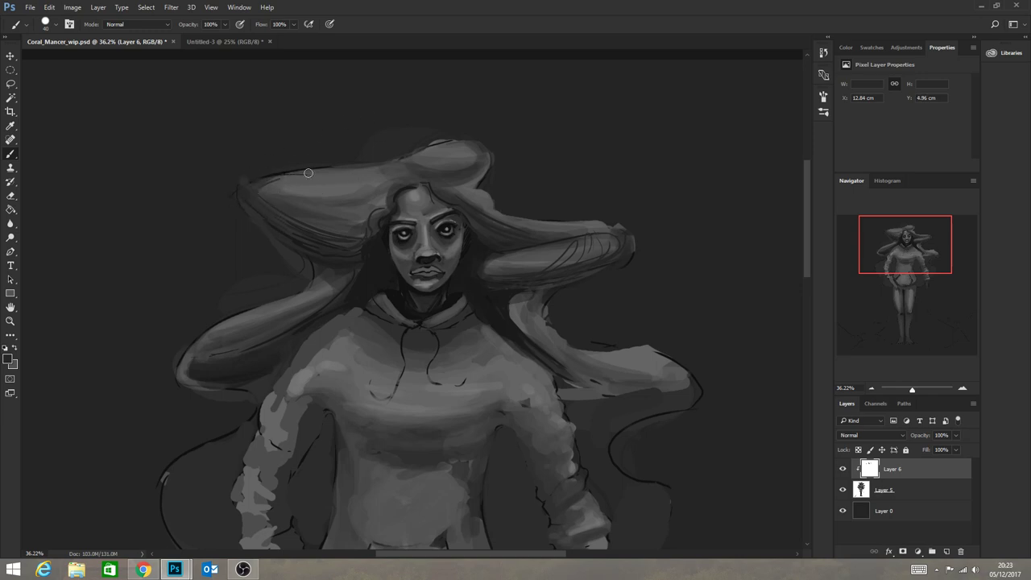
Add thin dark strands along the upper and lower left-hand hair locks.
mouse_move(308, 172)
mouse_down()
mouse_move(387, 169)
mouse_move(323, 169)
mouse_up()
mouse_move(190, 359)
mouse_down()
mouse_move(297, 296)
mouse_move(262, 309)
mouse_move(306, 294)
mouse_up()
mouse_move(276, 305)
mouse_down()
mouse_move(334, 288)
mouse_move(217, 336)
mouse_move(332, 291)
mouse_up()
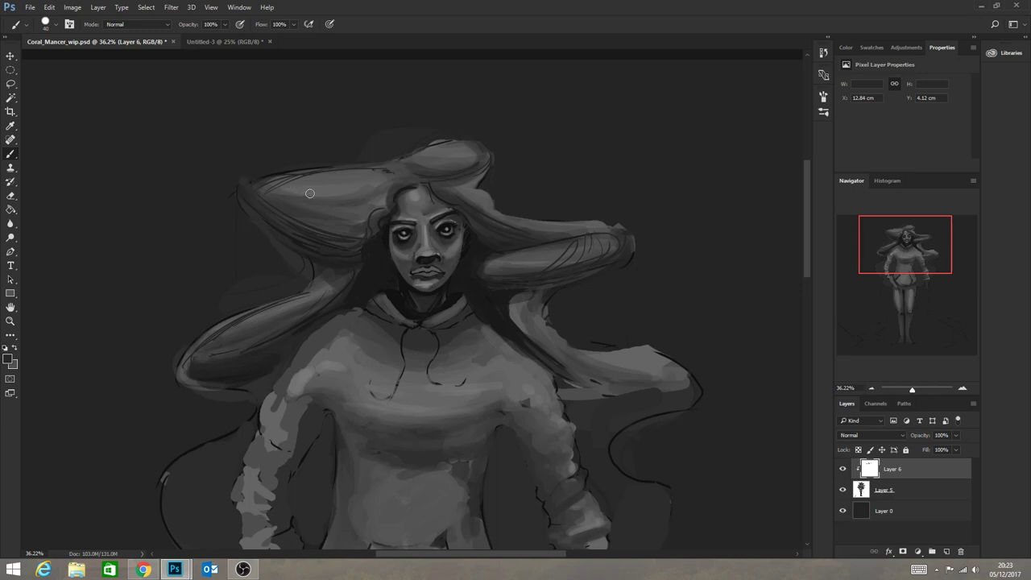
drag(298, 196, 377, 190)
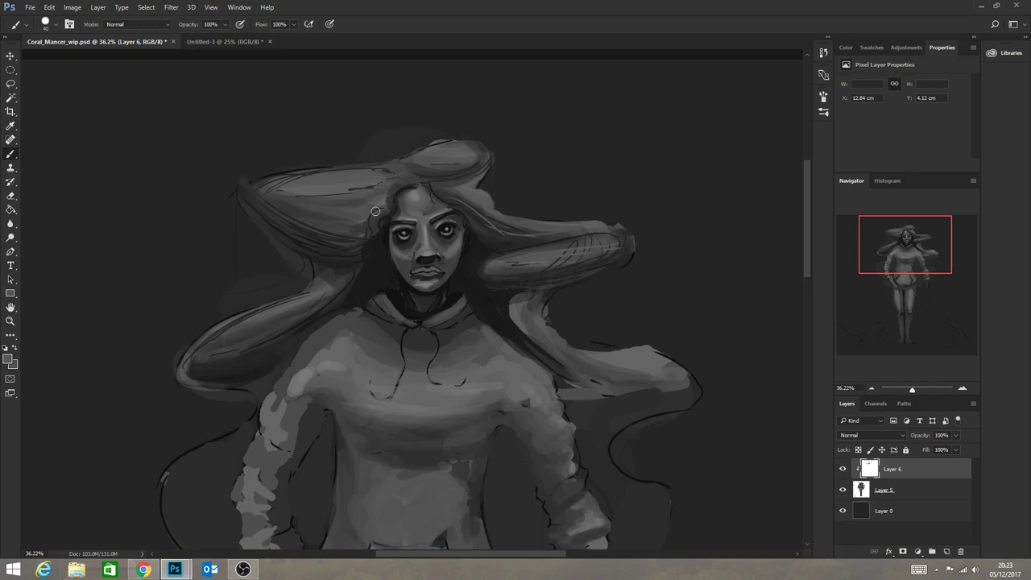
Paint loose light grey strands curling beside the face, over the crown and at the left-hand hair tip.
mouse_move(375, 211)
mouse_down()
mouse_move(343, 241)
mouse_move(360, 251)
mouse_move(367, 232)
mouse_move(354, 245)
mouse_move(358, 276)
mouse_move(329, 290)
mouse_up()
drag(422, 177, 490, 155)
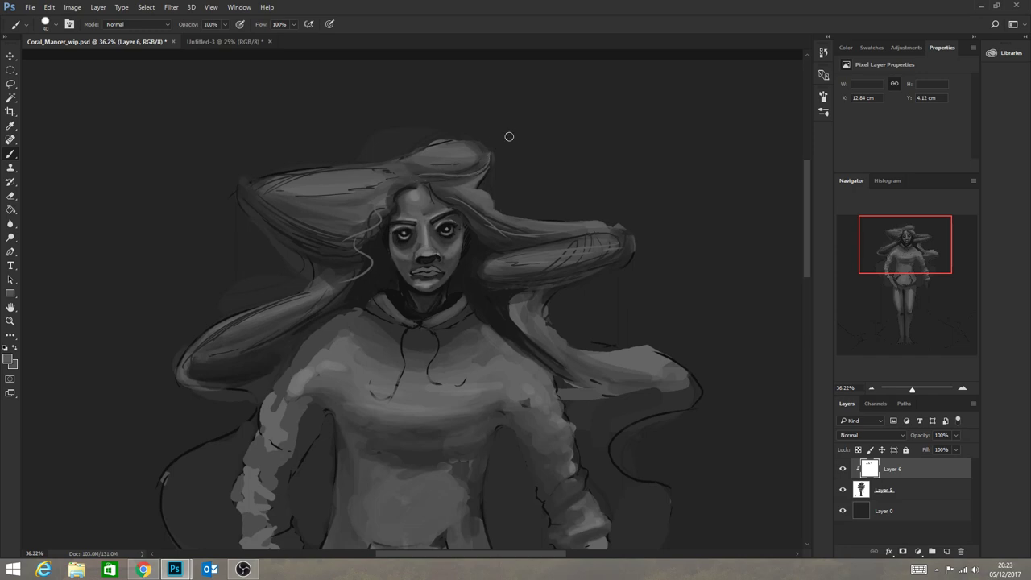
drag(271, 195, 238, 184)
Create a new layer above Layer 6 for further painting on the face.
click(10, 320)
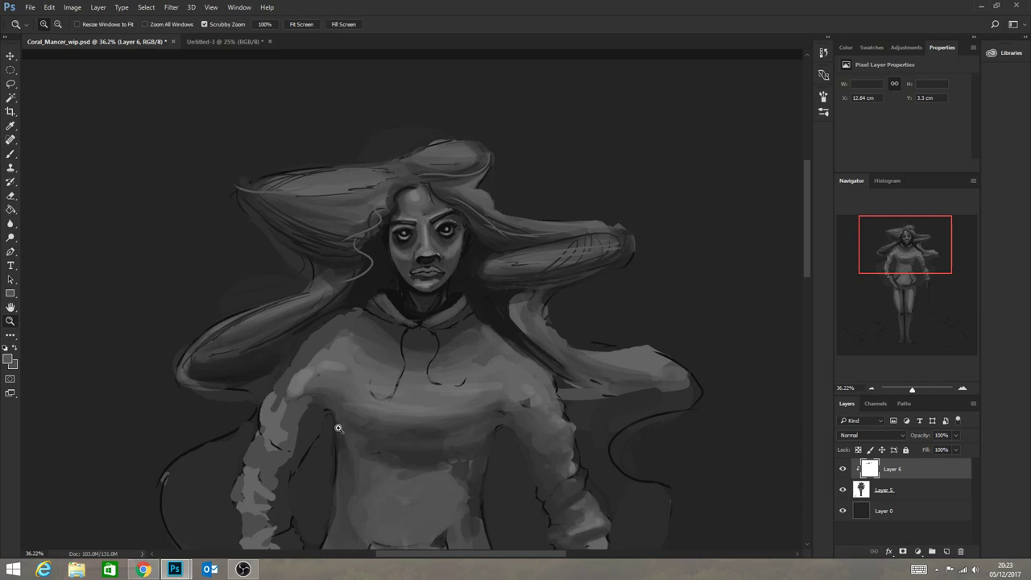
drag(339, 428, 305, 408)
drag(472, 282, 502, 321)
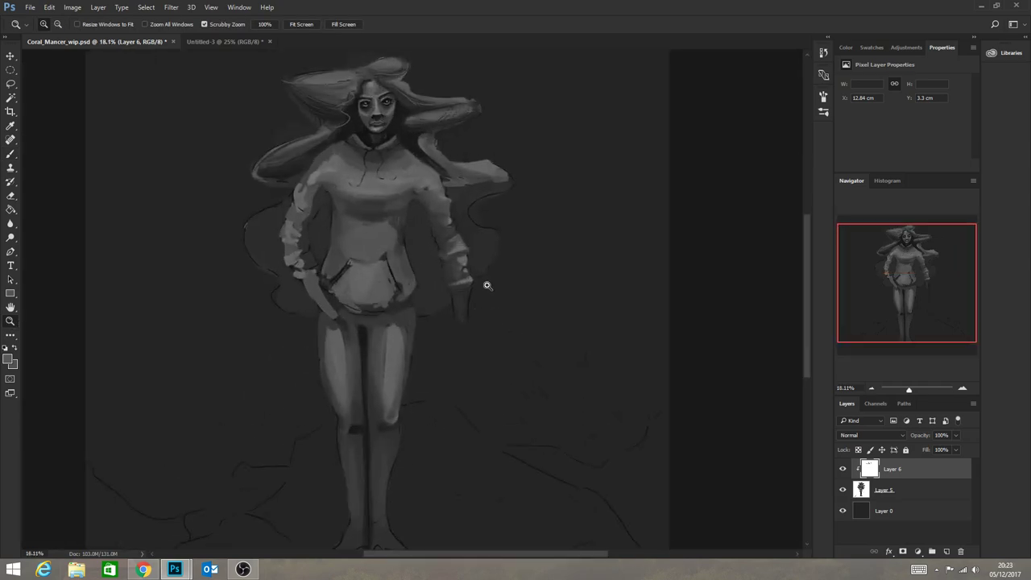
drag(338, 99, 480, 198)
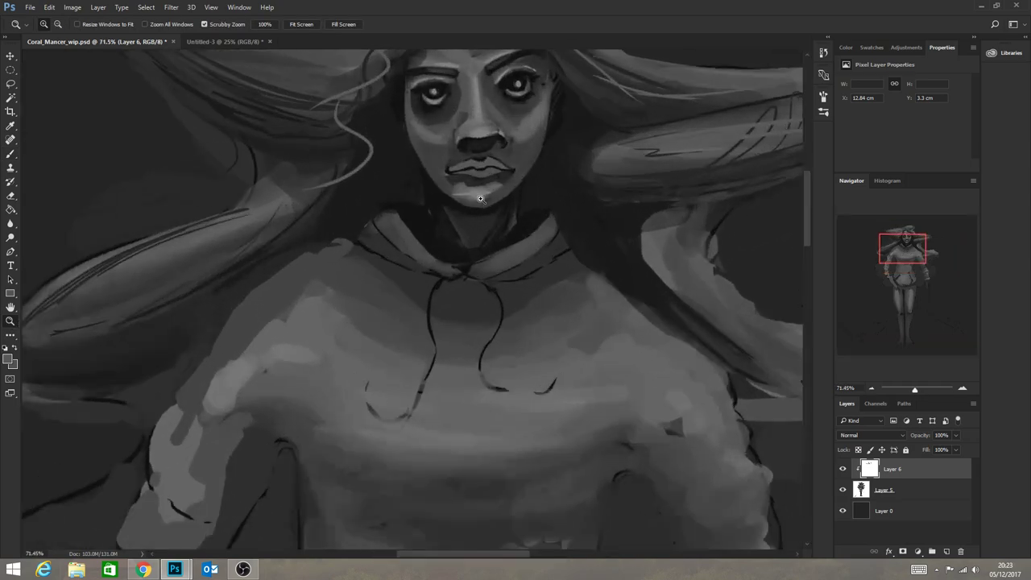
drag(513, 168, 557, 159)
drag(467, 176, 395, 174)
drag(501, 97, 521, 83)
drag(501, 159, 502, 193)
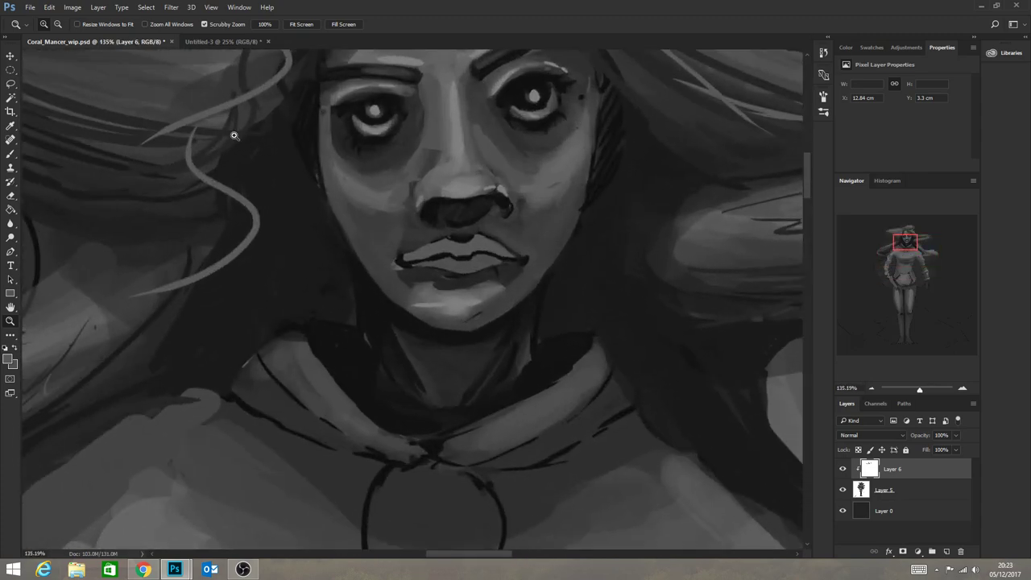
click(11, 154)
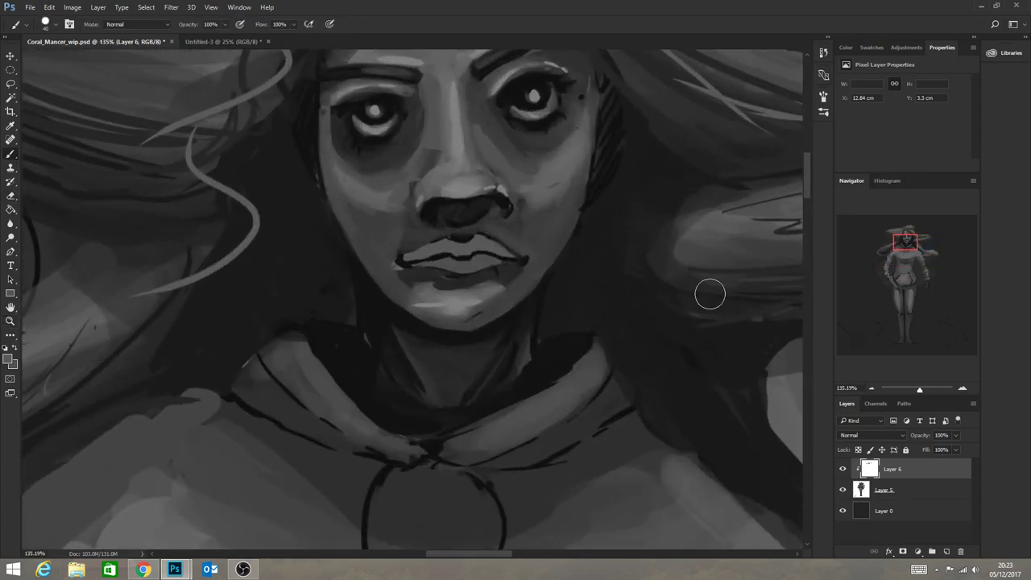
click(948, 551)
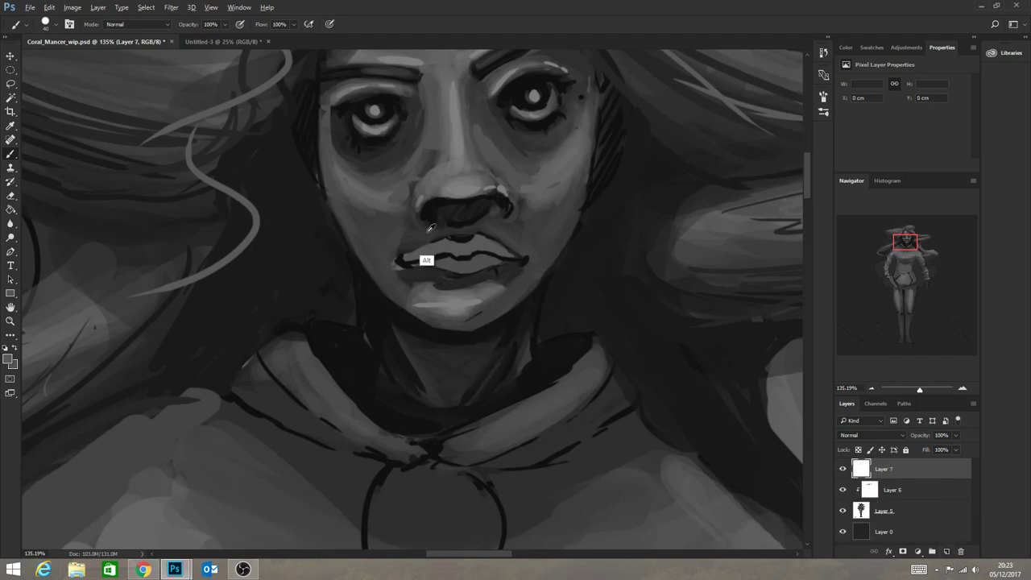
Shade both sides of the nose bridge and smooth the skin between nose and upper lip with sampled greys.
mouse_move(432, 159)
mouse_down()
mouse_move(420, 189)
mouse_move(442, 160)
mouse_move(422, 188)
mouse_move(502, 147)
mouse_move(494, 172)
mouse_move(477, 135)
mouse_move(518, 187)
mouse_move(483, 128)
mouse_move(427, 155)
mouse_move(408, 186)
mouse_move(425, 111)
mouse_move(417, 168)
mouse_move(433, 141)
mouse_move(434, 127)
mouse_move(413, 180)
mouse_move(433, 141)
mouse_move(418, 176)
mouse_move(446, 169)
mouse_move(426, 191)
mouse_up()
alt+click(444, 171)
drag(475, 133, 483, 161)
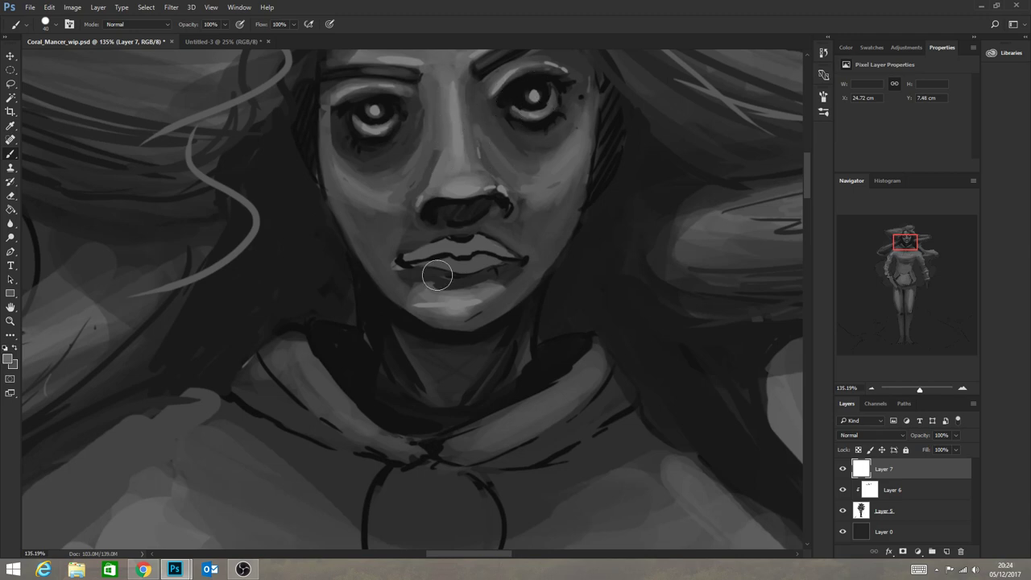
key(alt)
alt+click(425, 232)
mouse_move(409, 236)
mouse_down()
mouse_move(516, 216)
mouse_move(480, 230)
mouse_move(514, 236)
mouse_up()
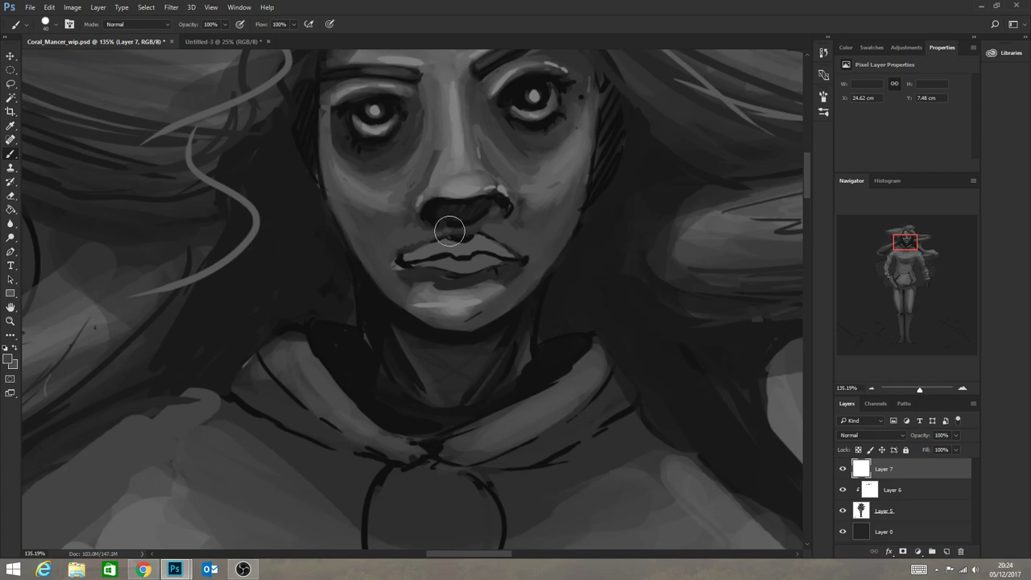
mouse_move(437, 229)
mouse_down()
mouse_move(391, 246)
mouse_move(391, 219)
mouse_move(357, 225)
mouse_up()
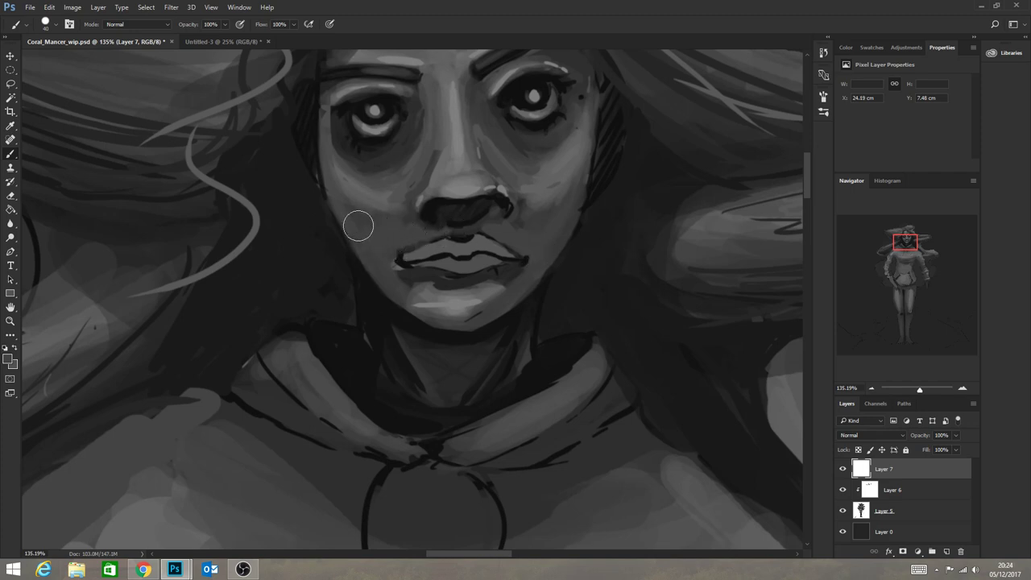
Blend the skin below the left-hand mouth corner and add light highlights to the upper lip with sampled greys.
alt+click(445, 287)
key(alt)
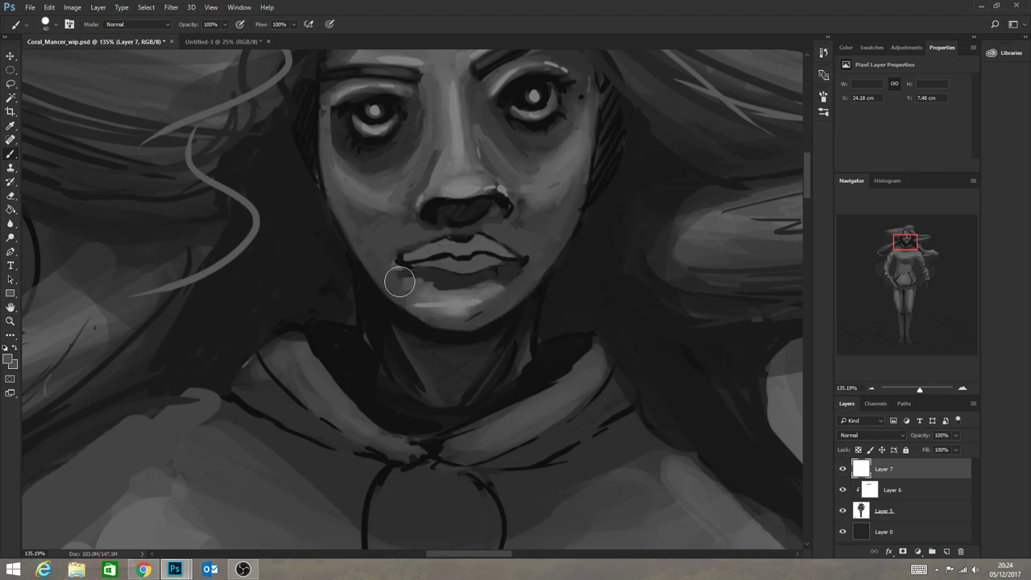
alt+click(433, 306)
drag(454, 246, 469, 245)
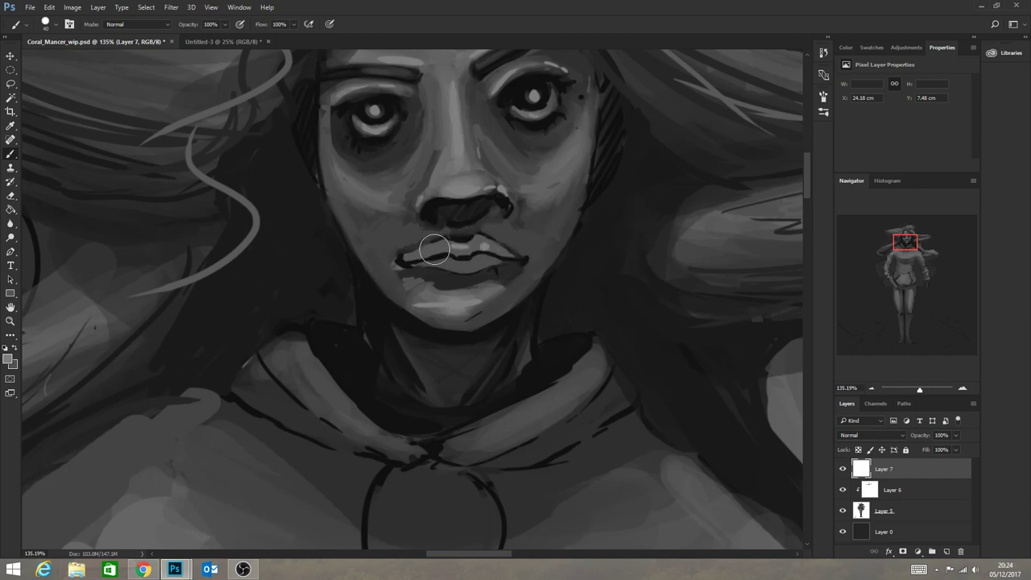
Thicken the dark line between the lips and darken the right-hand mouth corner with a near-black sampled under the nose.
key(alt)
alt+click(449, 209)
mouse_move(456, 260)
mouse_down()
mouse_move(442, 260)
mouse_move(499, 262)
mouse_move(484, 255)
mouse_up()
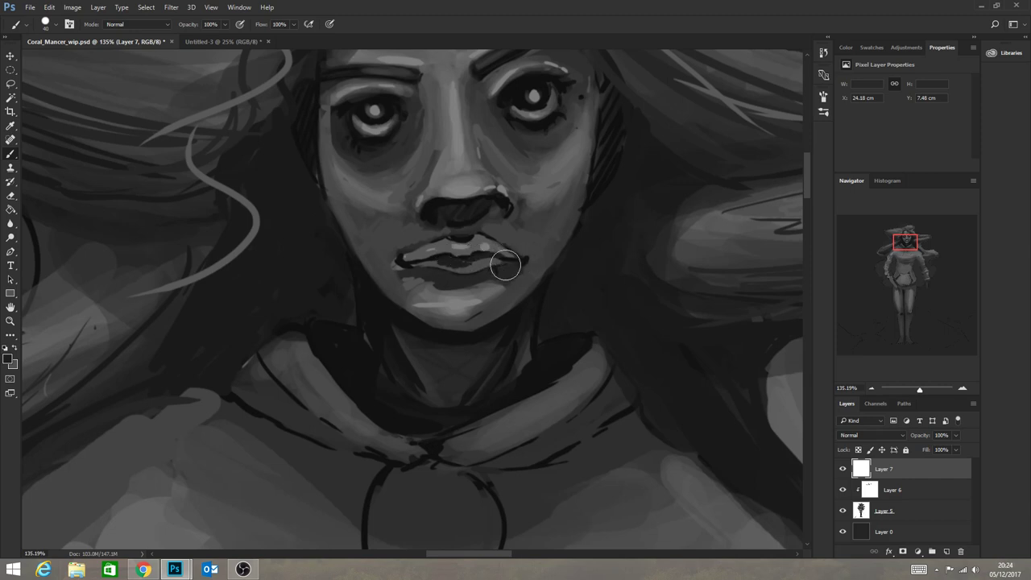
click(502, 272)
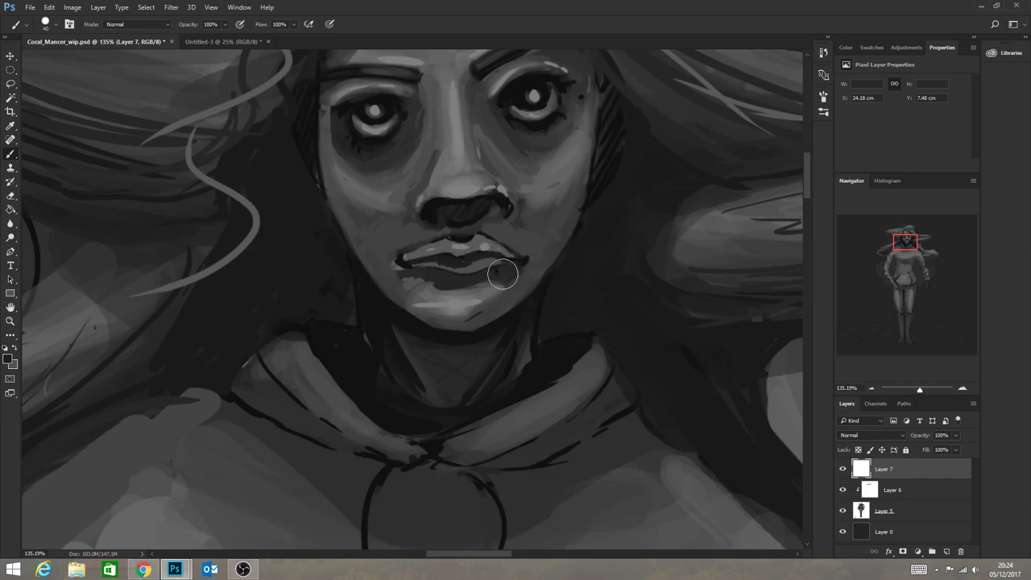
click(10, 321)
drag(442, 353, 330, 370)
drag(400, 402, 360, 383)
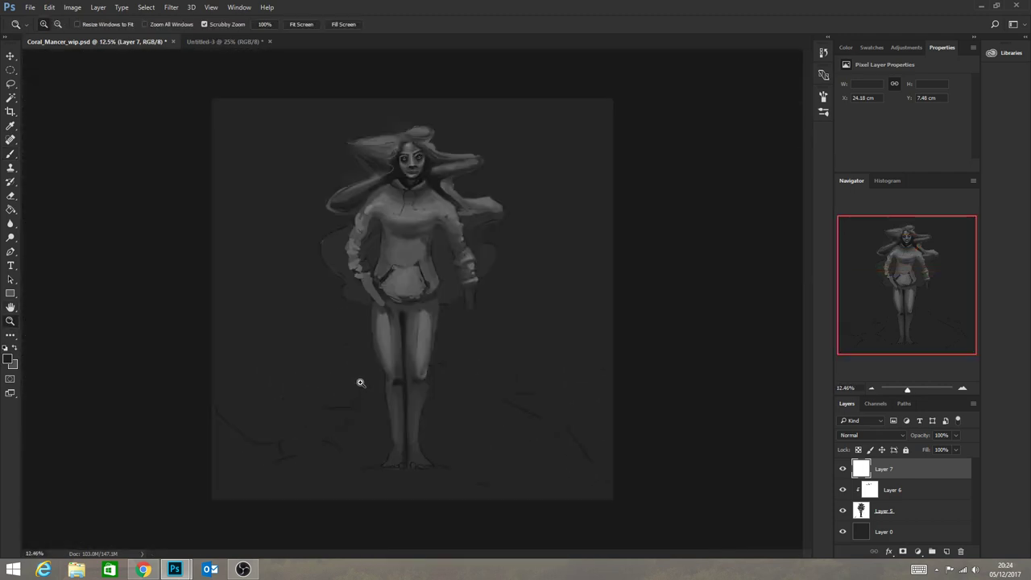
Create a new layer above Layer 7 and paint thin, loose strands flying out from the left-hand hair with a sampled hair grey.
drag(420, 125, 345, 163)
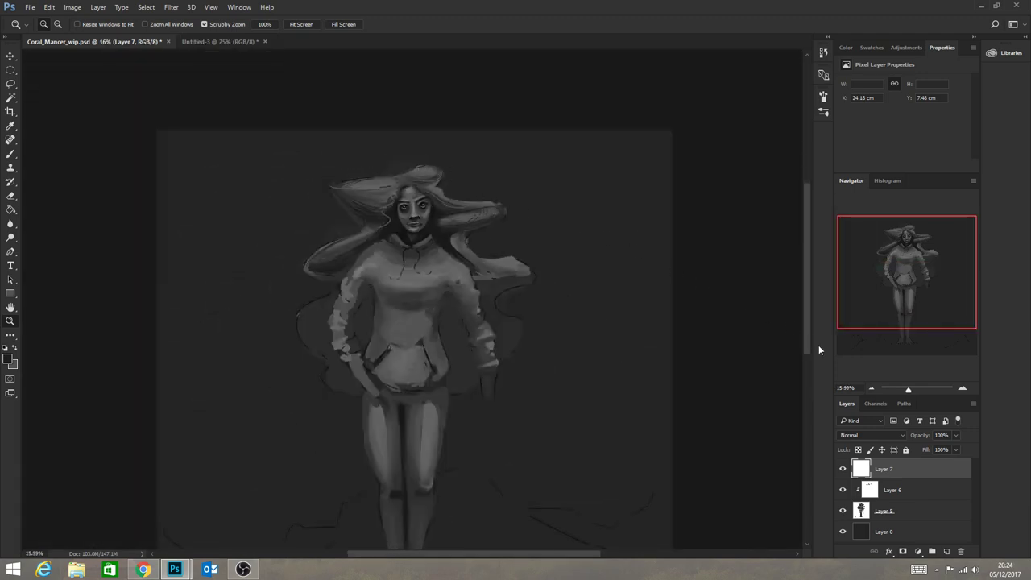
click(947, 551)
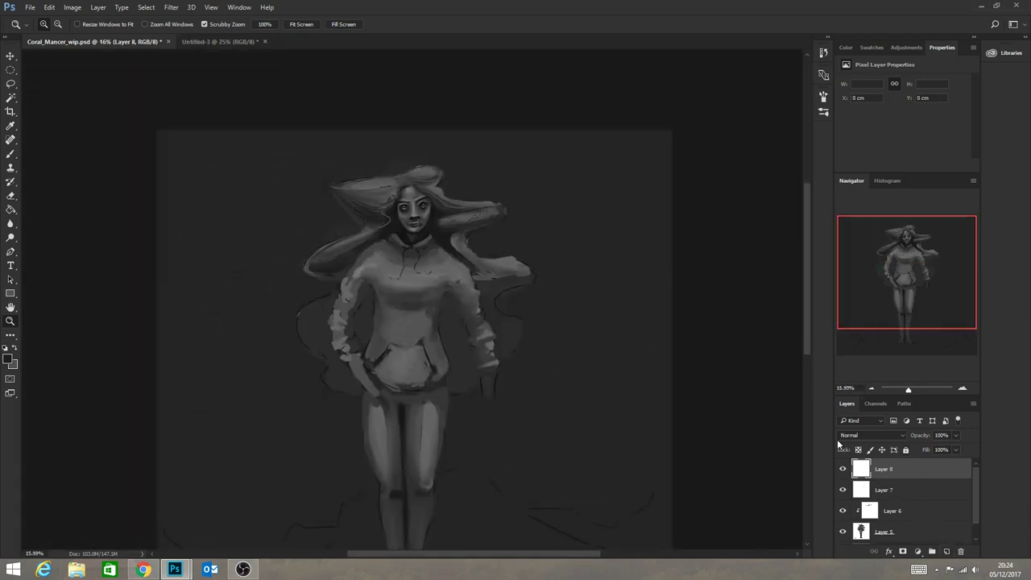
drag(415, 205, 454, 241)
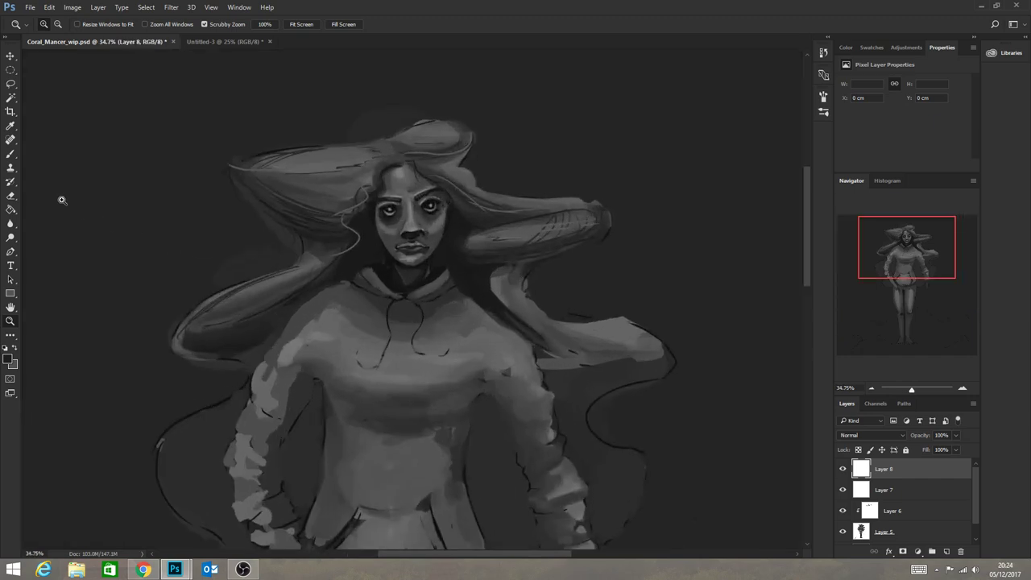
click(11, 155)
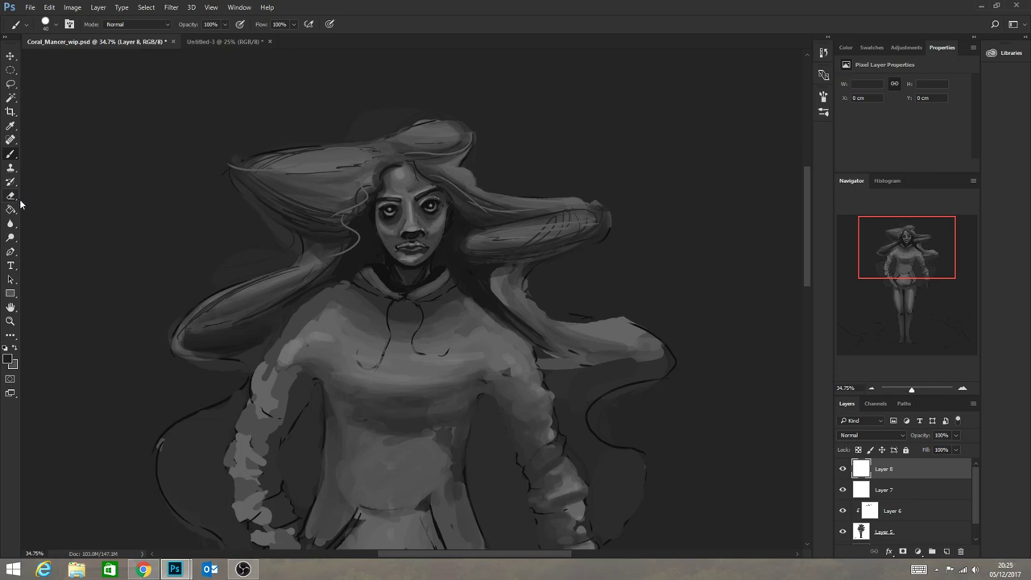
alt+click(354, 208)
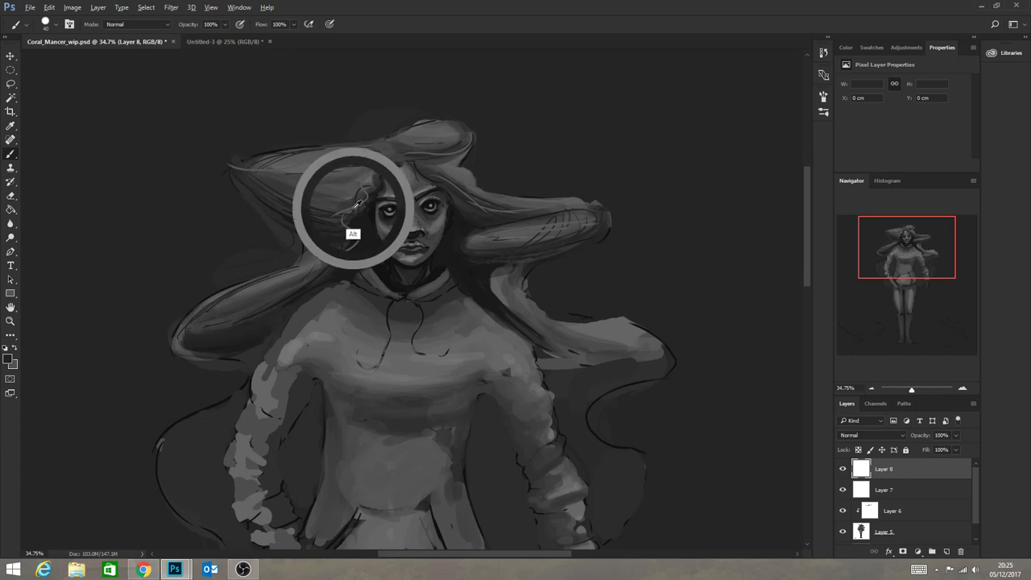
alt+click(357, 200)
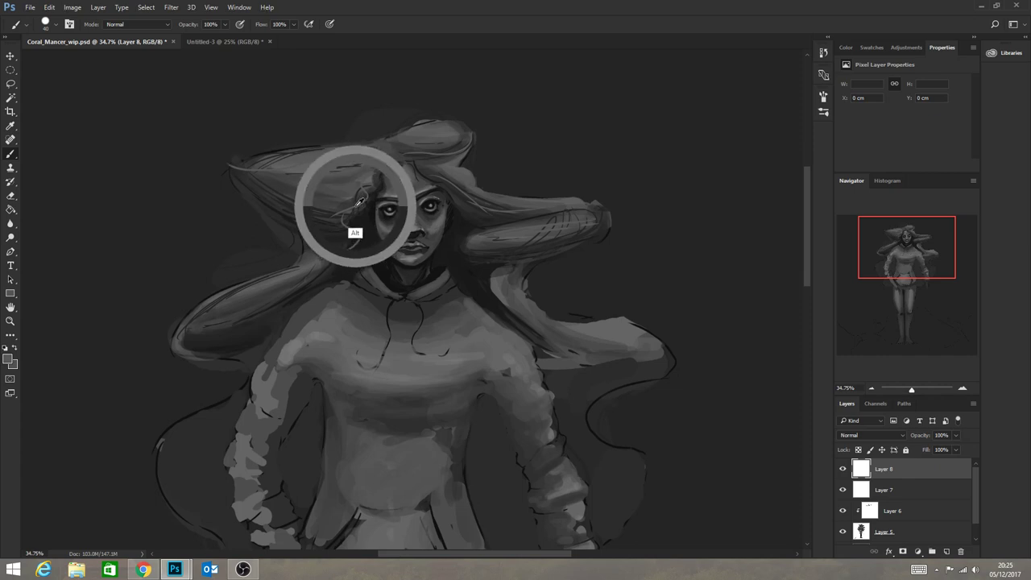
drag(355, 236, 272, 283)
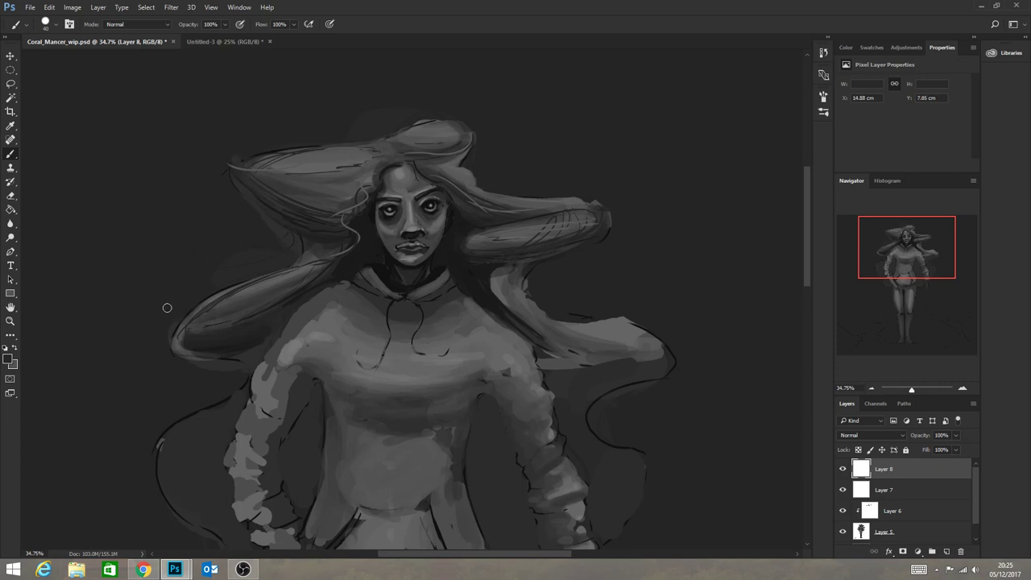
alt+click(347, 208)
drag(208, 160, 163, 203)
mouse_move(236, 231)
mouse_down()
mouse_move(180, 266)
mouse_move(157, 253)
mouse_move(111, 262)
mouse_up()
mouse_move(176, 352)
mouse_down()
mouse_move(169, 384)
mouse_move(62, 387)
mouse_move(87, 420)
mouse_up()
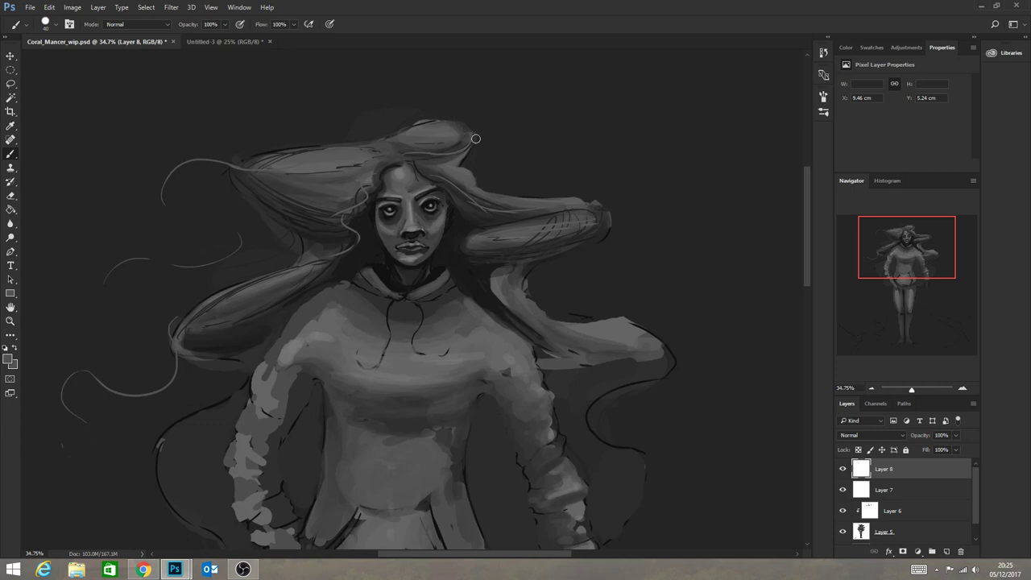
Paint thin, curling flyaway strands off the right-hand hair and from the top of the head in the same grey.
drag(477, 163, 507, 171)
drag(541, 127, 567, 170)
mouse_move(610, 216)
mouse_down()
mouse_move(570, 278)
mouse_move(592, 301)
mouse_move(641, 256)
mouse_move(668, 258)
mouse_up()
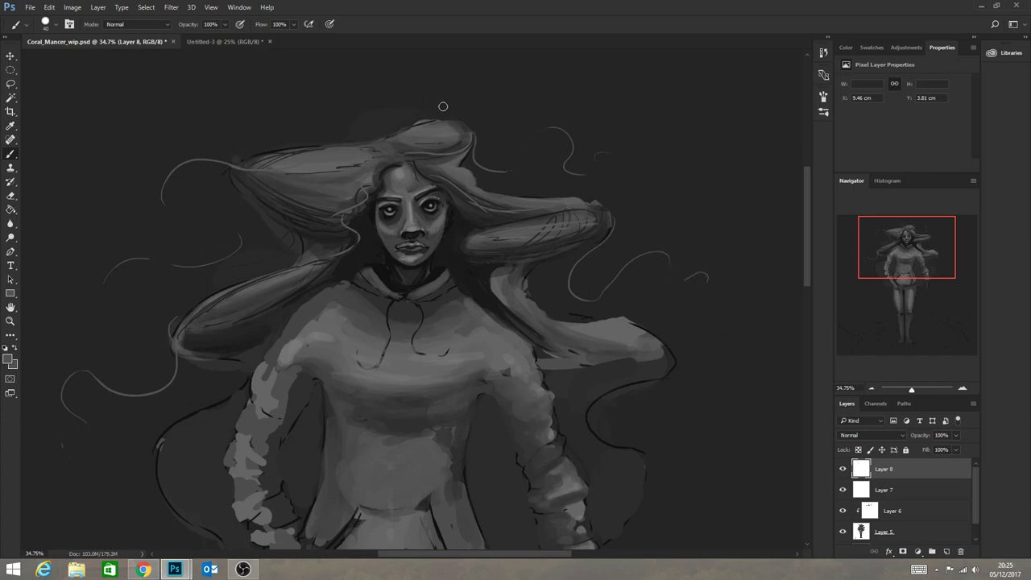
drag(443, 118, 584, 84)
drag(398, 129, 237, 115)
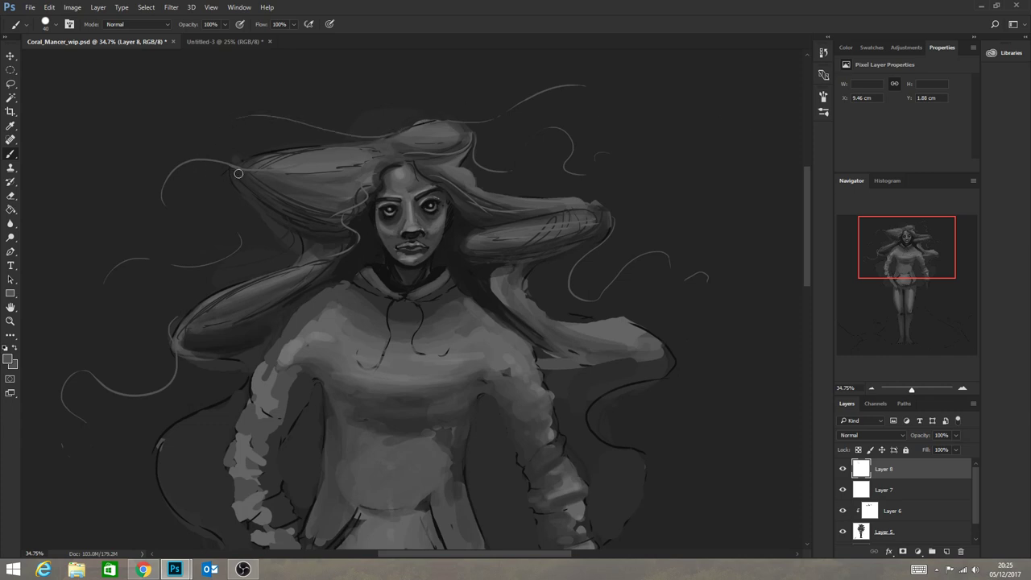
mouse_move(363, 118)
mouse_down()
mouse_move(314, 96)
mouse_move(290, 103)
mouse_up()
drag(472, 257, 482, 282)
Paint wavy grey strands from the hairline down both sides of the face, trailing into the hair masses.
mouse_move(361, 184)
mouse_down()
mouse_move(317, 202)
mouse_move(312, 259)
mouse_move(142, 364)
mouse_up()
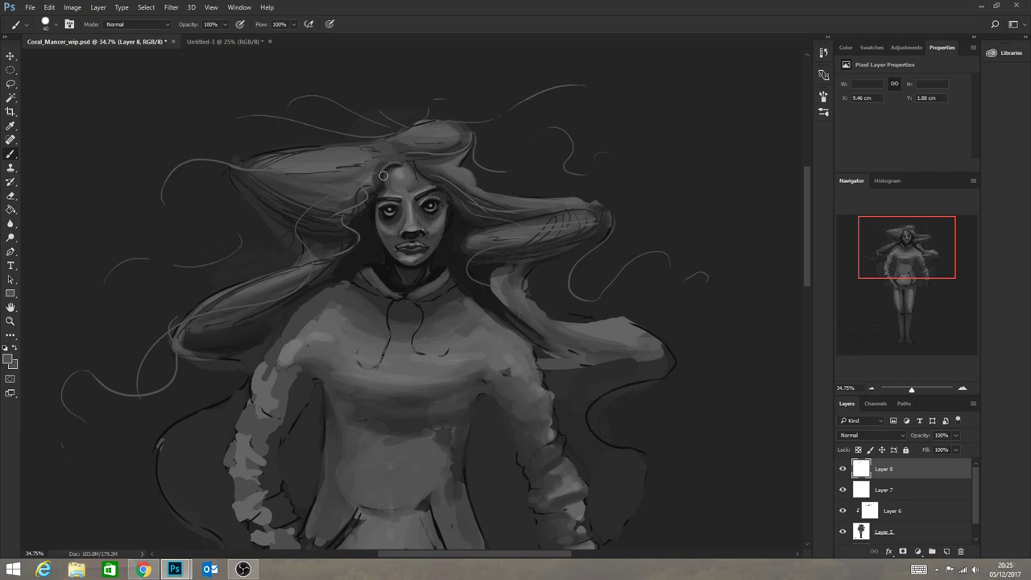
mouse_move(366, 200)
mouse_down()
mouse_move(359, 232)
mouse_move(336, 256)
mouse_up()
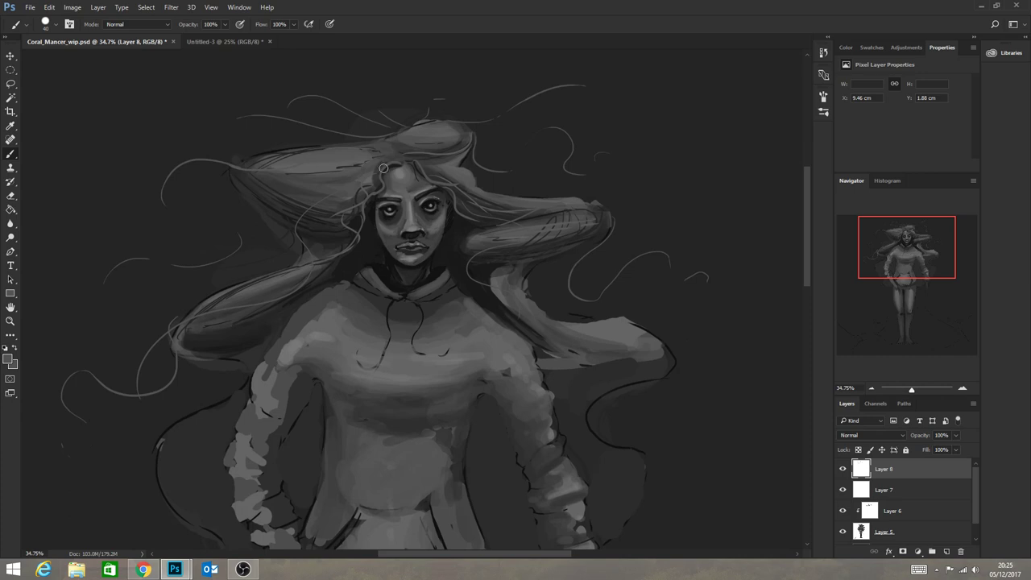
click(12, 322)
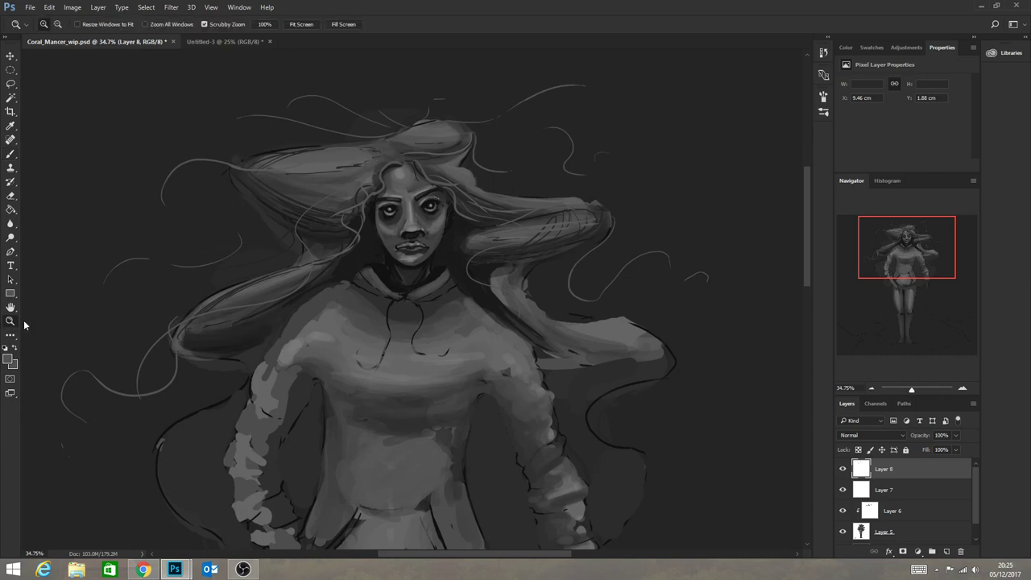
drag(488, 188, 486, 215)
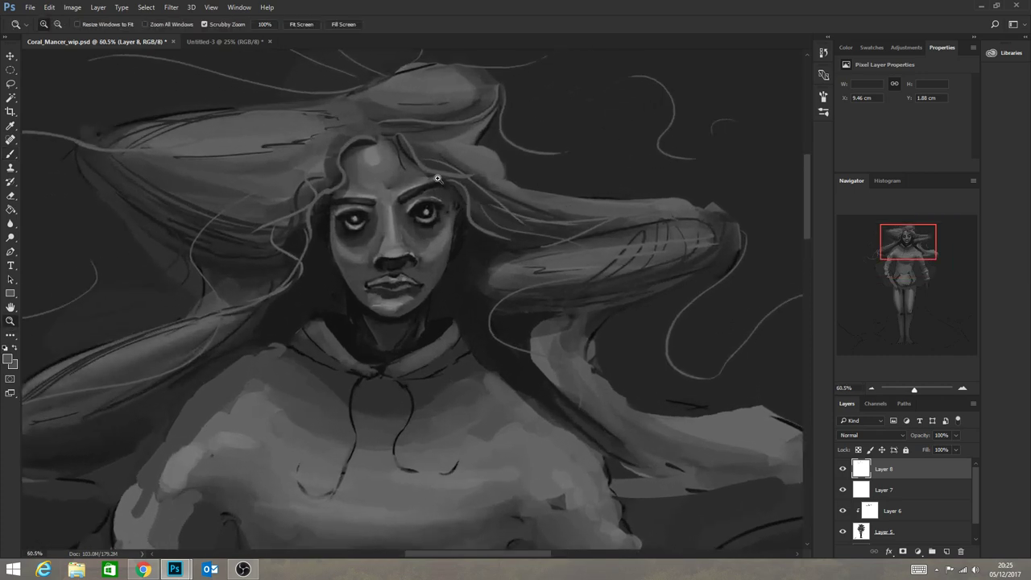
click(10, 153)
key(alt)
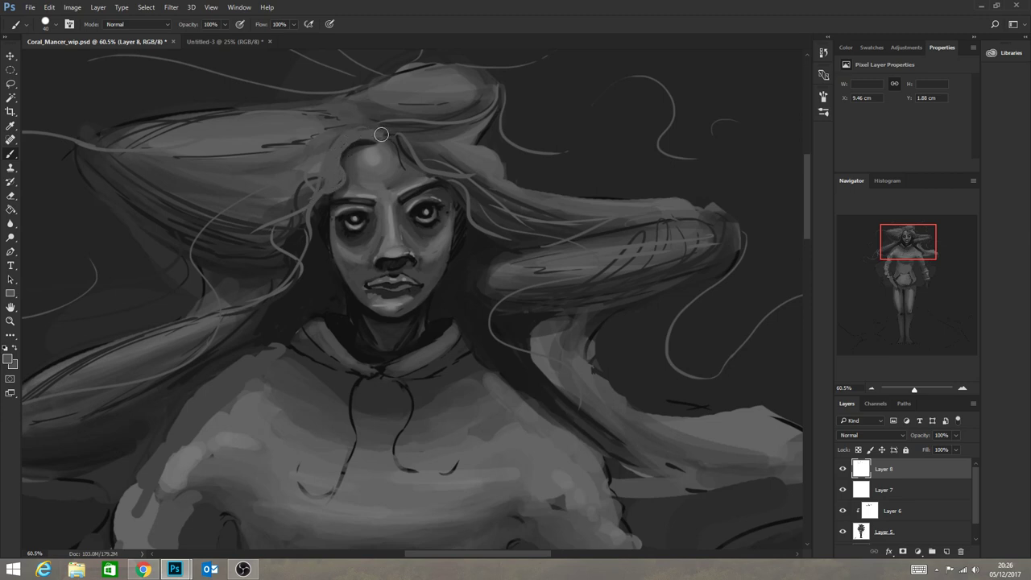
mouse_move(404, 134)
mouse_down()
mouse_move(424, 168)
mouse_move(433, 157)
mouse_move(409, 137)
mouse_move(492, 195)
mouse_move(459, 174)
mouse_move(504, 242)
mouse_up()
mouse_move(472, 188)
mouse_down()
mouse_move(503, 235)
mouse_move(527, 237)
mouse_move(499, 229)
mouse_move(513, 249)
mouse_move(479, 305)
mouse_move(508, 311)
mouse_move(481, 294)
mouse_move(518, 317)
mouse_up()
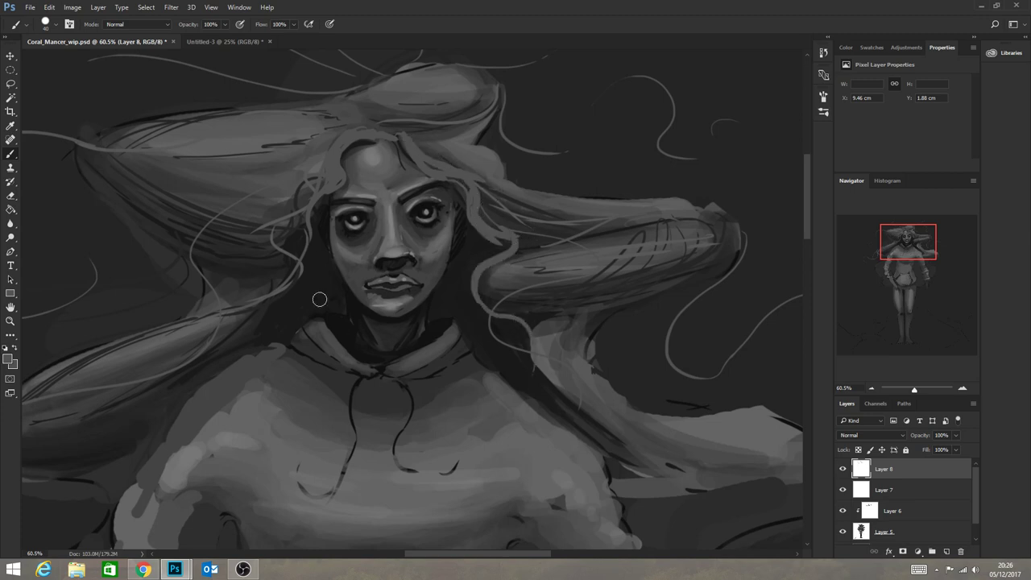
mouse_move(311, 204)
mouse_down()
mouse_move(305, 232)
mouse_move(253, 295)
mouse_up()
drag(301, 250, 256, 293)
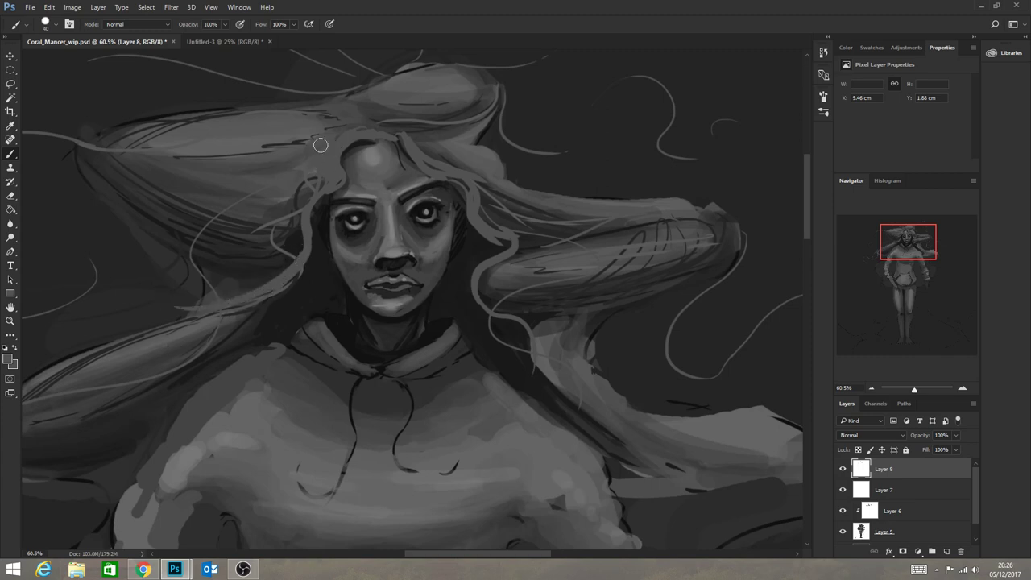
Block in the hair around the forehead with mid grey and sweep strands from the left-hand temple outward.
mouse_move(271, 138)
mouse_down()
mouse_move(402, 134)
mouse_move(402, 125)
mouse_move(467, 168)
mouse_up()
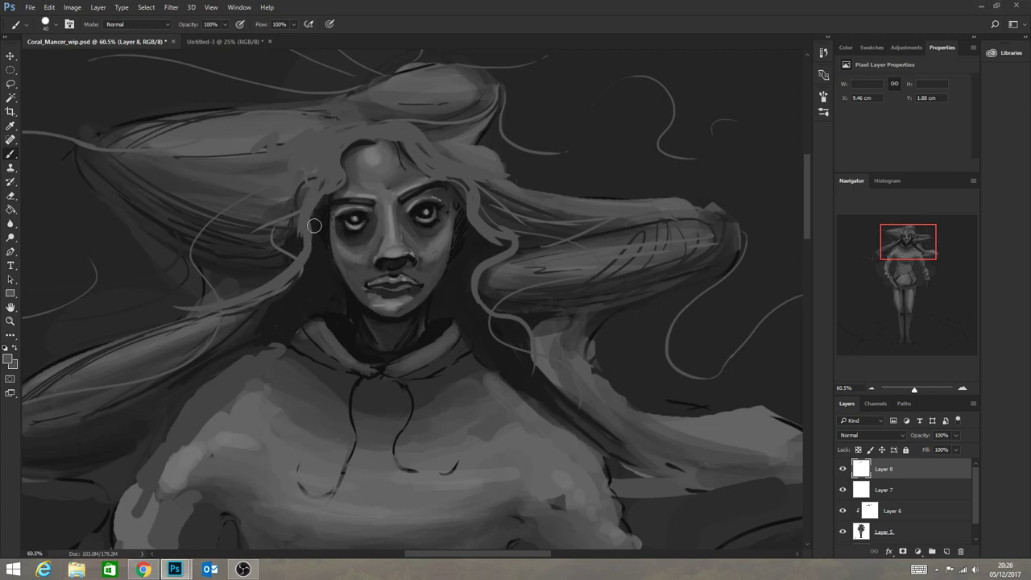
mouse_move(330, 194)
mouse_down()
mouse_move(303, 258)
mouse_move(321, 208)
mouse_move(277, 287)
mouse_move(274, 272)
mouse_move(300, 238)
mouse_move(275, 278)
mouse_up()
drag(297, 210, 266, 286)
mouse_move(299, 232)
mouse_down()
mouse_move(291, 258)
mouse_move(247, 288)
mouse_move(189, 267)
mouse_up()
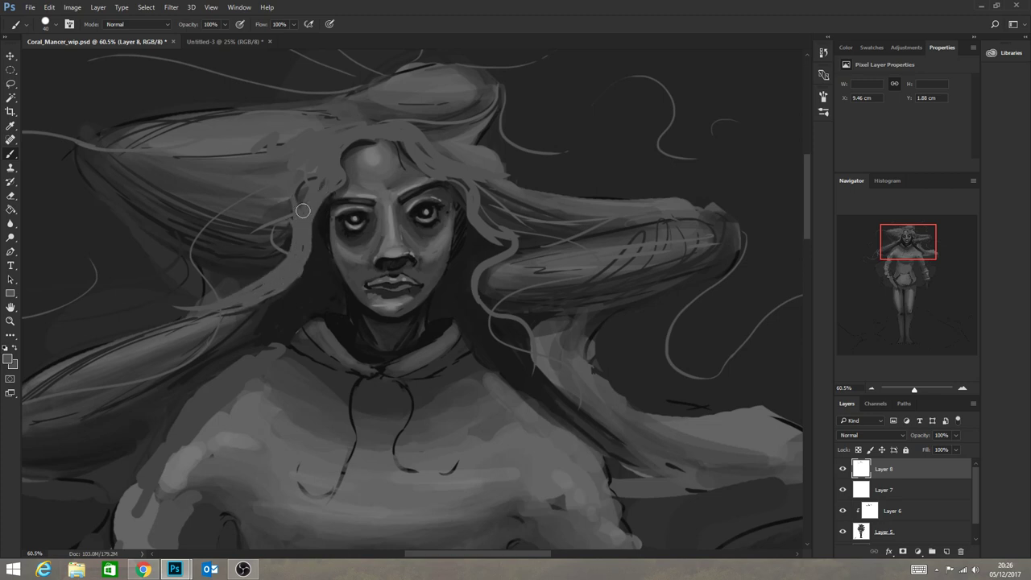
drag(299, 207, 177, 266)
drag(313, 194, 231, 234)
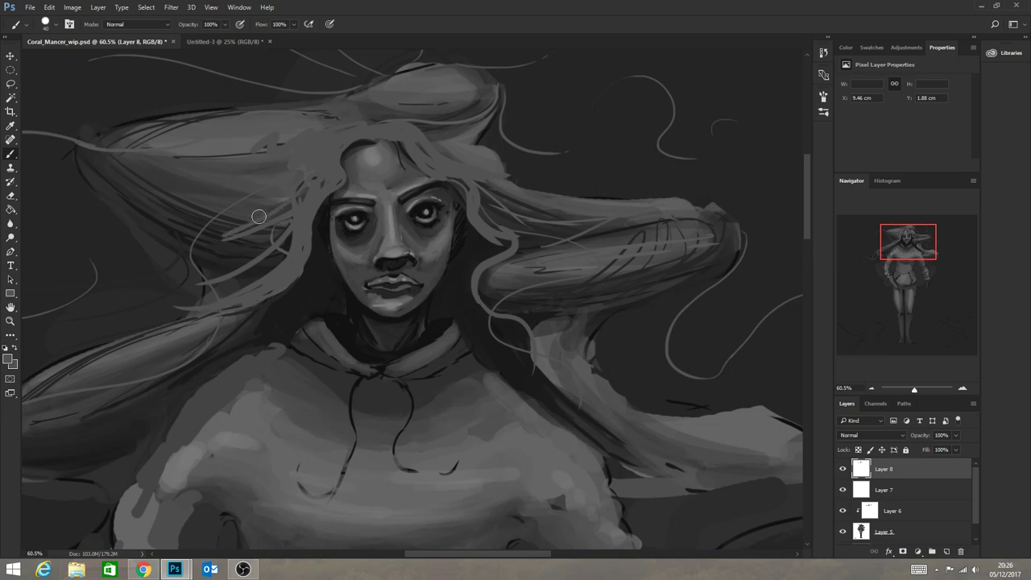
Add flowing strands to the right-hand hair, outline the top tuft, and paint a long winding lock down the left-hand hair.
mouse_move(475, 182)
mouse_down()
mouse_move(542, 265)
mouse_move(549, 231)
mouse_move(498, 223)
mouse_move(574, 261)
mouse_move(575, 248)
mouse_move(502, 271)
mouse_move(597, 248)
mouse_move(499, 243)
mouse_move(571, 250)
mouse_up()
drag(489, 198, 558, 241)
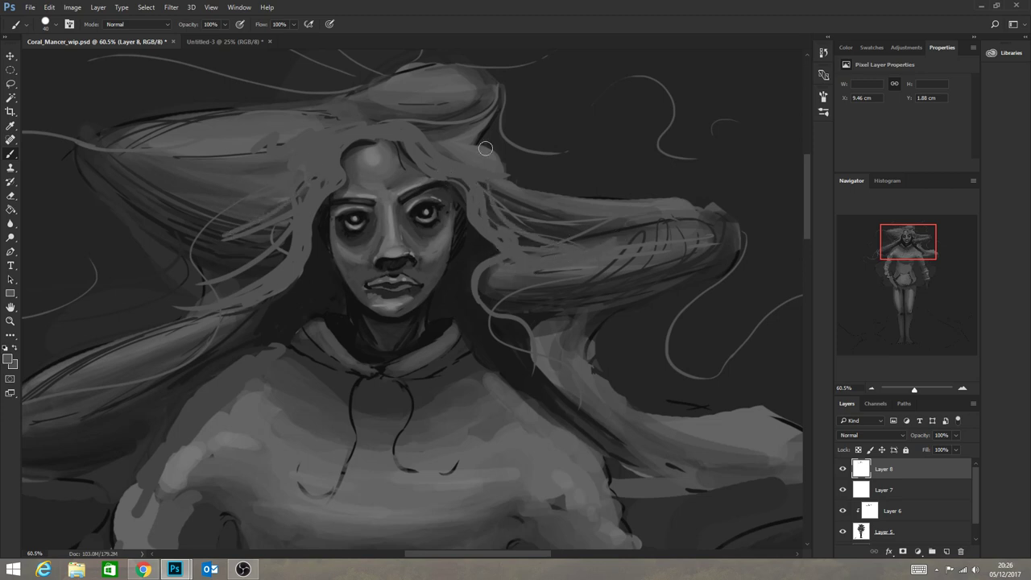
drag(386, 119, 531, 66)
mouse_move(434, 119)
mouse_down()
mouse_move(497, 74)
mouse_move(395, 56)
mouse_up()
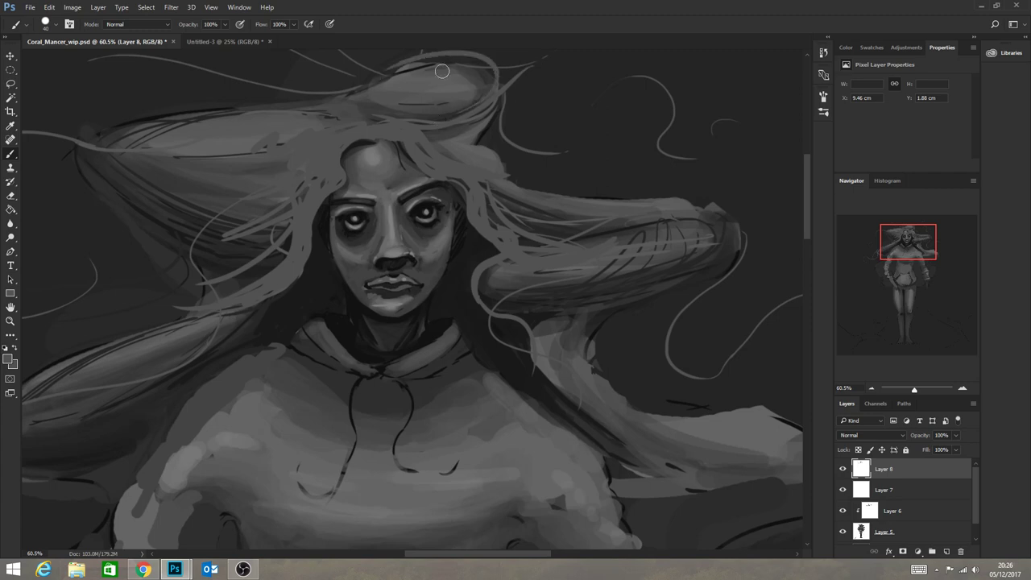
mouse_move(229, 111)
mouse_down()
mouse_move(101, 116)
mouse_move(186, 198)
mouse_move(113, 326)
mouse_move(48, 396)
mouse_up()
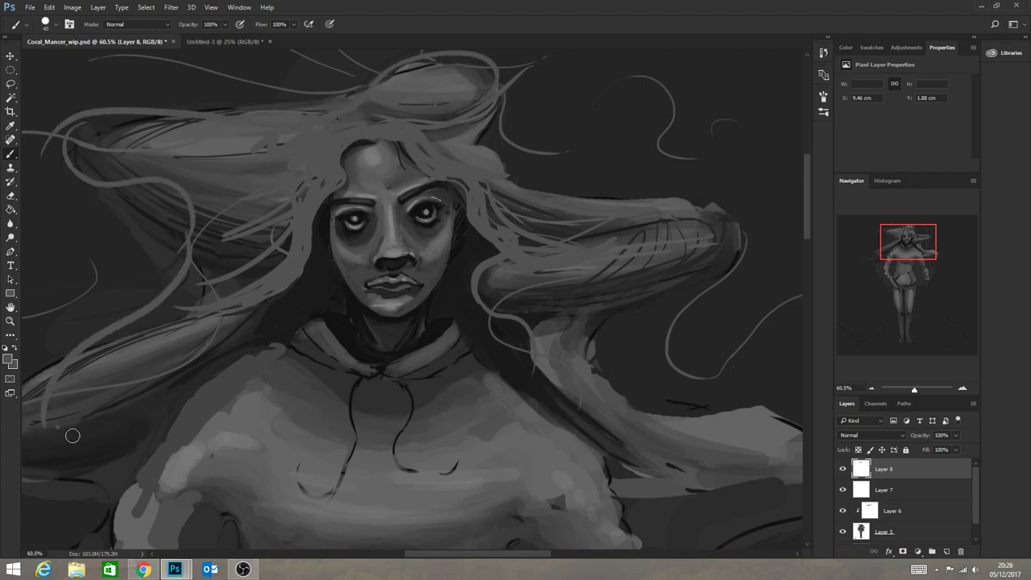
Examine the new hair strands on the whole figure, and the face, neck and hood up close.
click(10, 321)
drag(473, 400, 354, 382)
drag(482, 465, 387, 451)
scroll(463, 147, up, 3)
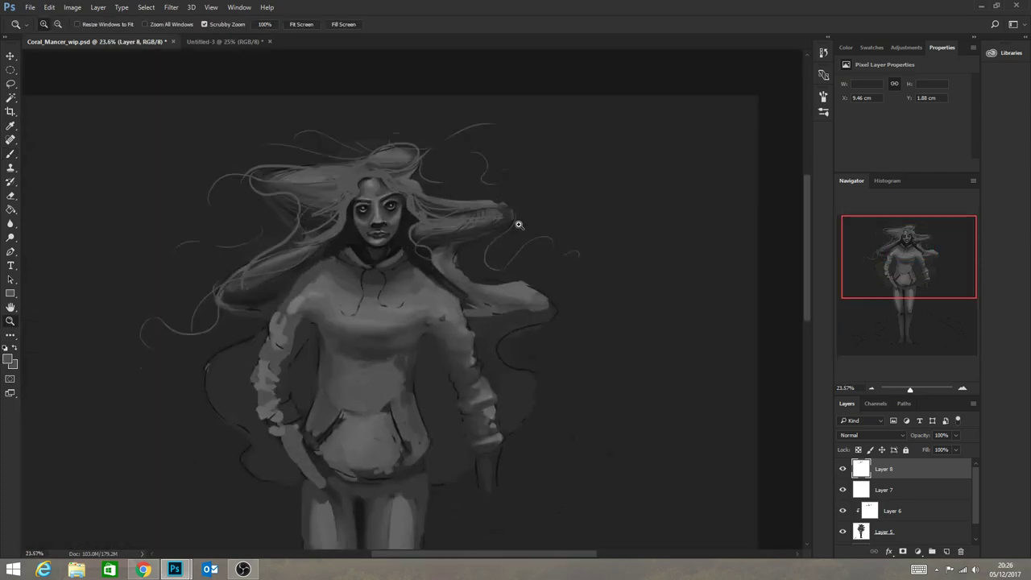
scroll(478, 299, up, 5)
scroll(475, 299, down, 4)
scroll(472, 301, up, 4)
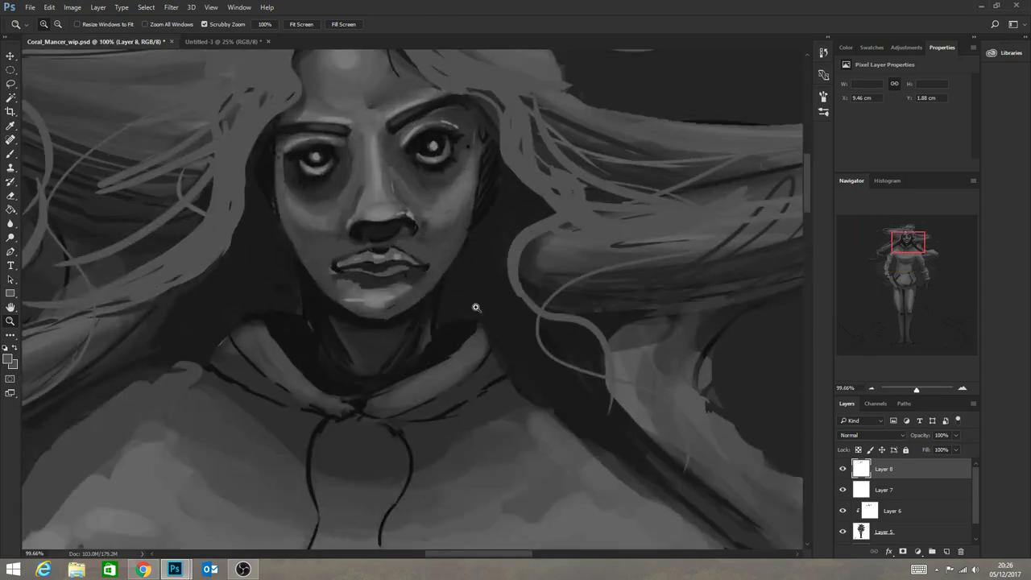
scroll(415, 293, down, 2)
scroll(427, 295, down, 1)
scroll(442, 338, up, 4)
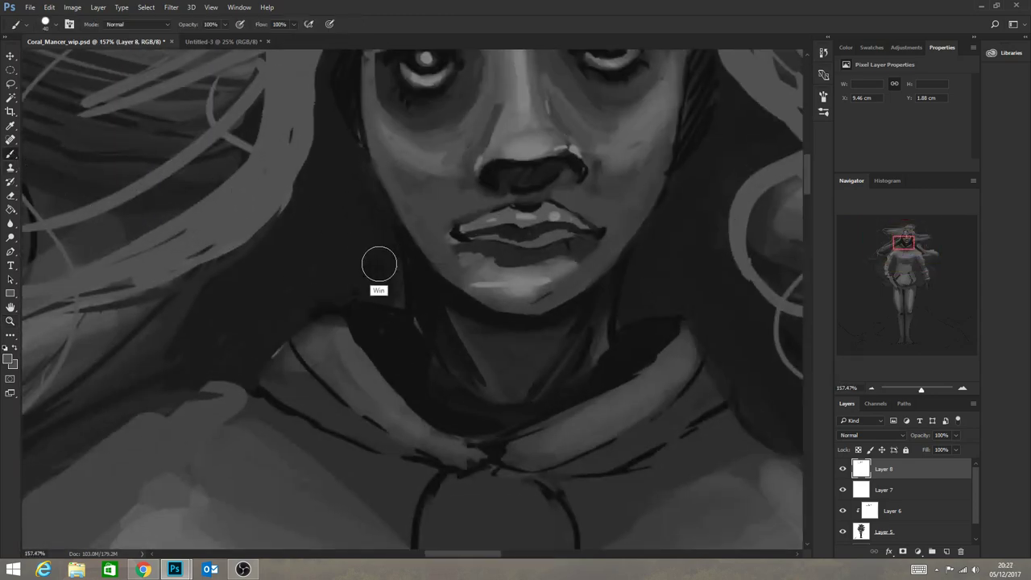
Darken the shadowed hair on both sides of the jaw and neck with long strokes of a sampled near-black.
key(super)
click(100, 487)
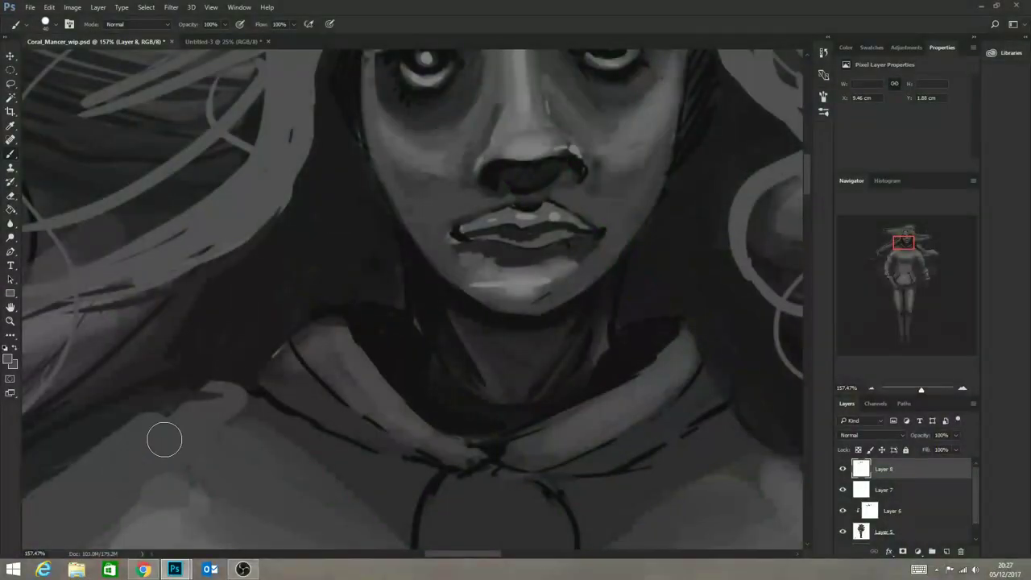
key(alt)
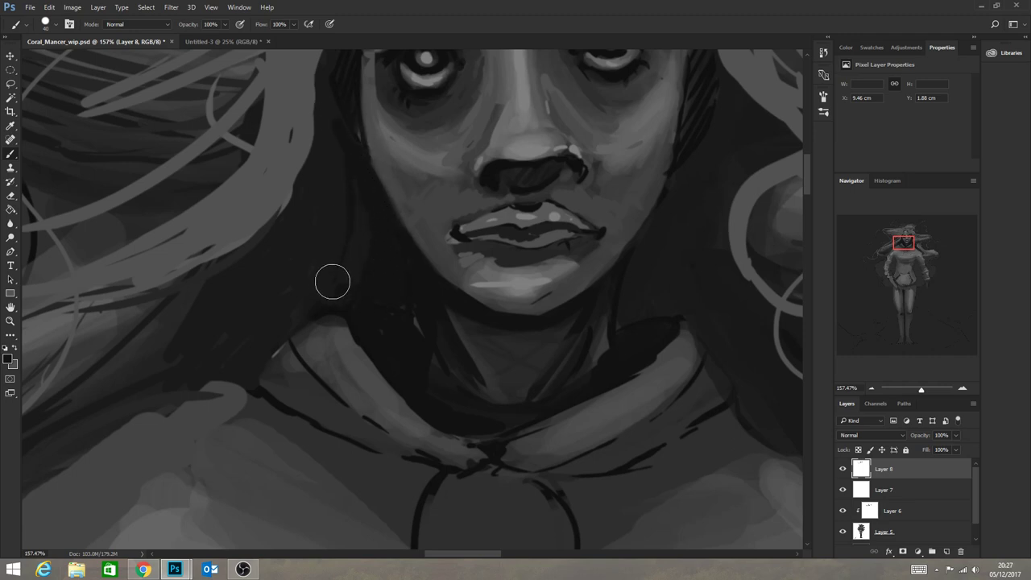
drag(335, 206, 231, 336)
mouse_move(328, 158)
mouse_down()
mouse_move(238, 305)
mouse_move(198, 340)
mouse_up()
drag(720, 163, 737, 255)
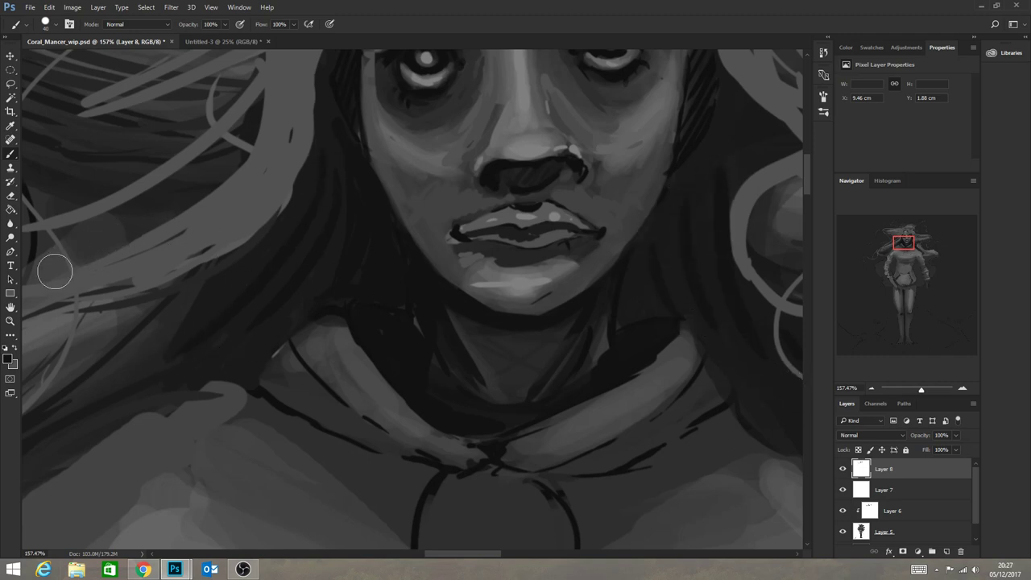
Deepen the shadow between the face and the hair on both sides with near-black, and darken the neck inside the hood.
click(10, 321)
drag(556, 367, 519, 346)
scroll(474, 94, up, 6)
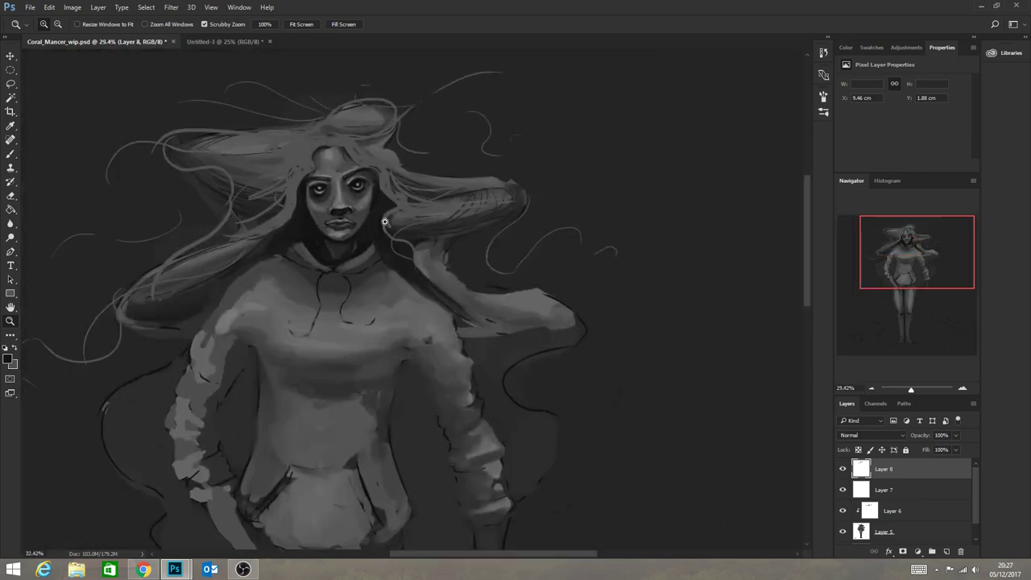
scroll(434, 277, down, 2)
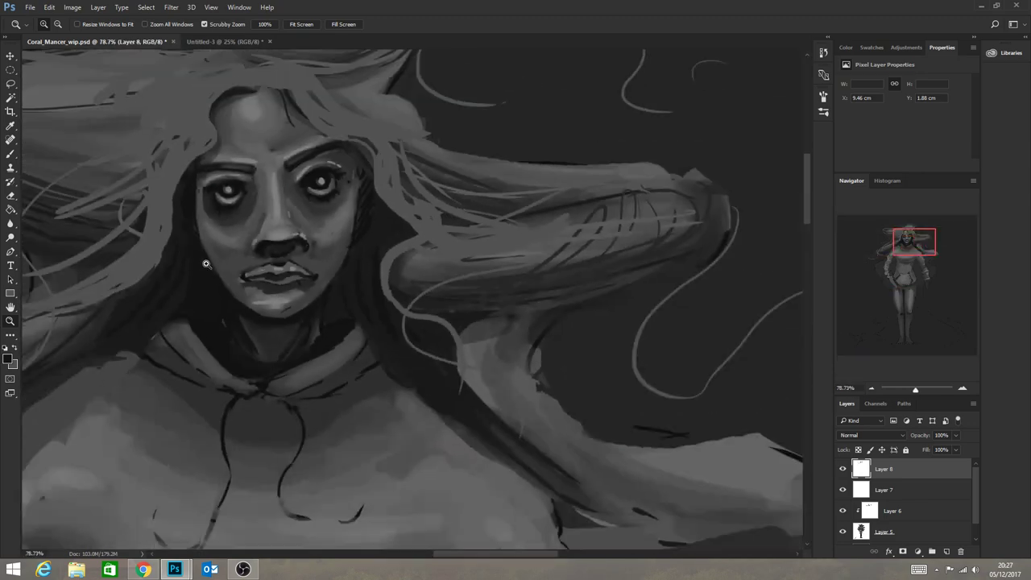
click(10, 154)
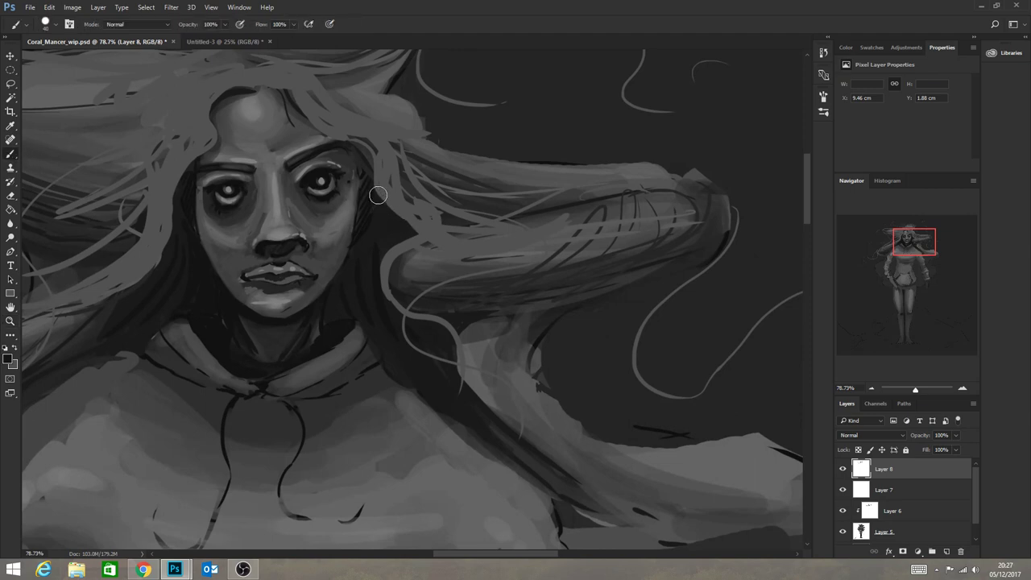
mouse_move(420, 229)
mouse_down()
mouse_move(382, 204)
mouse_move(412, 239)
mouse_move(366, 266)
mouse_move(408, 240)
mouse_move(373, 276)
mouse_move(403, 312)
mouse_move(385, 261)
mouse_move(389, 312)
mouse_move(408, 317)
mouse_move(385, 290)
mouse_move(400, 329)
mouse_up()
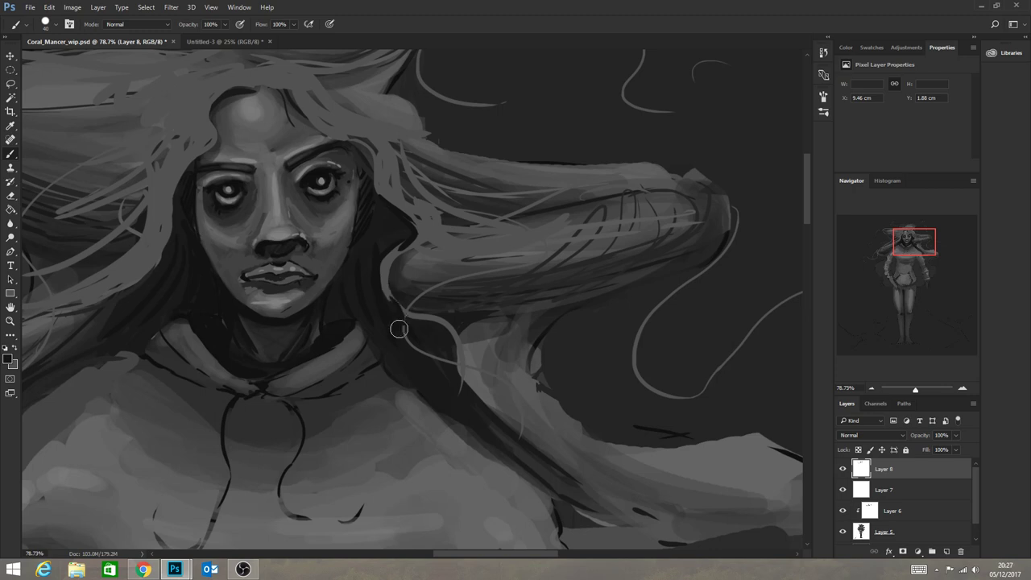
mouse_move(190, 179)
mouse_down()
mouse_move(166, 252)
mouse_move(74, 320)
mouse_up()
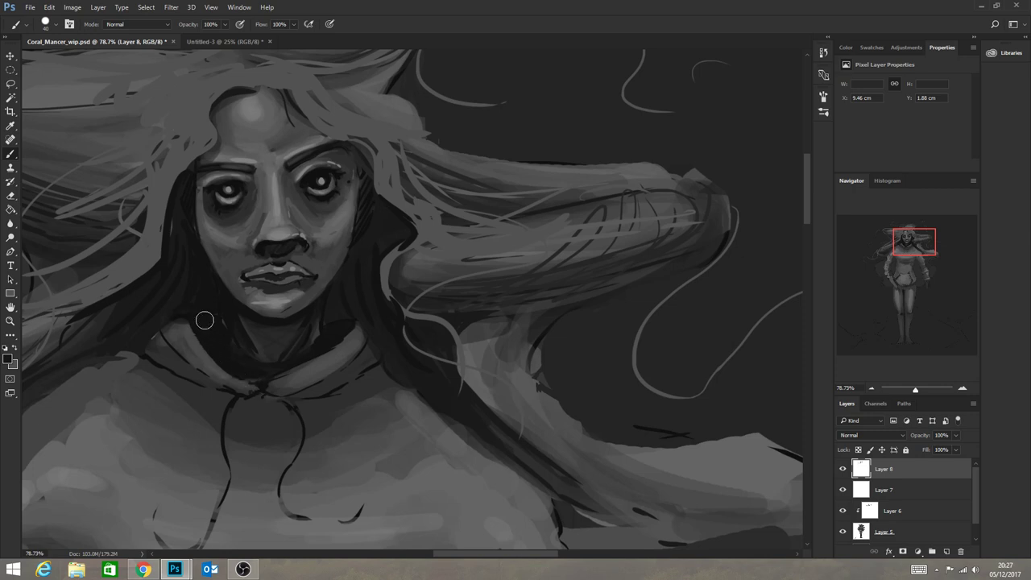
key(alt)
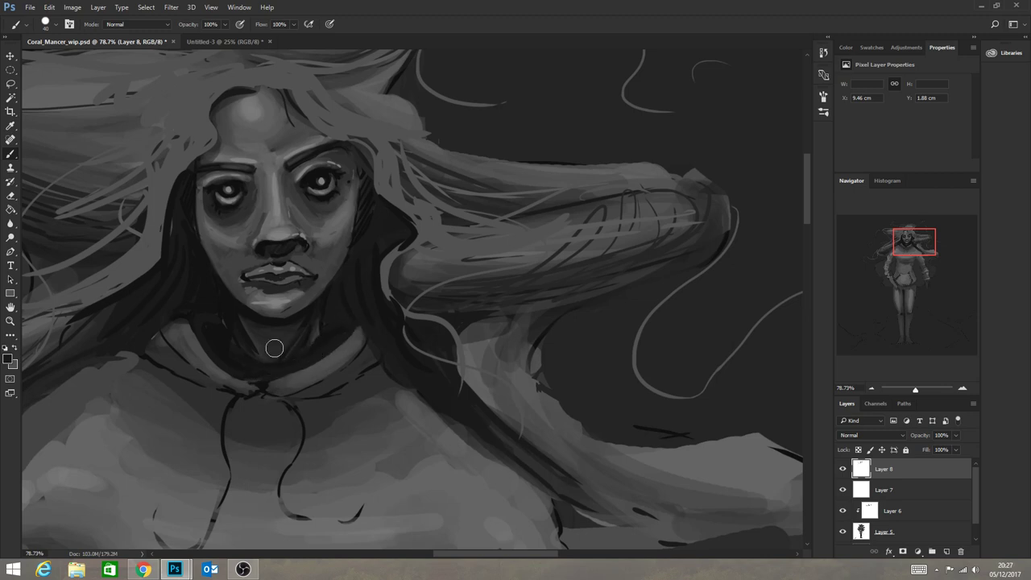
Darken the hood's left-hand edge and the adjoining shoulder line with strokes of a sampled near-black.
key(alt)
alt+click(205, 330)
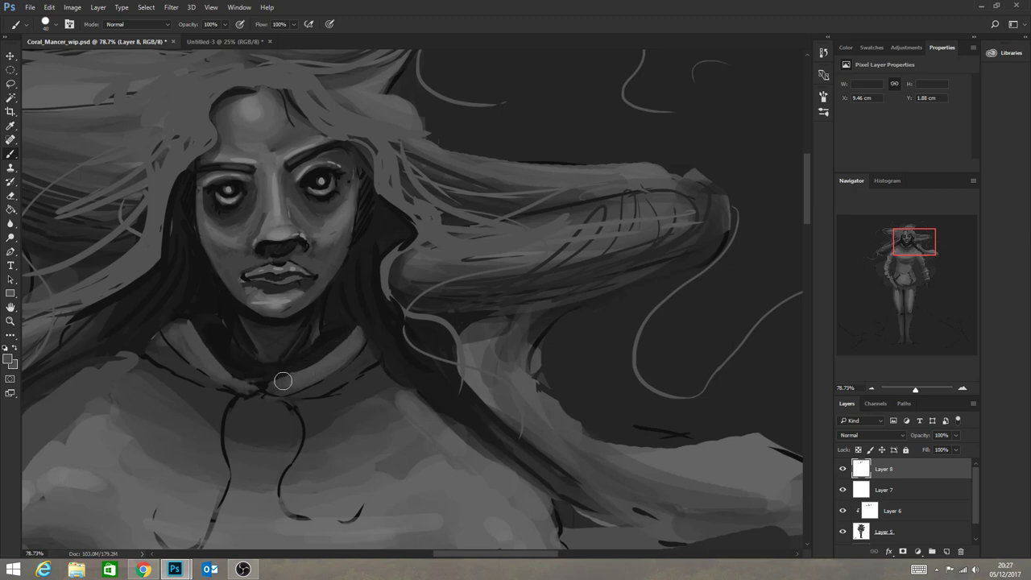
alt+click(152, 360)
drag(153, 363, 196, 389)
drag(139, 353, 82, 376)
Outline both sides of the hoodie's torso from the armpits to the hem with near-black brush strokes.
key(z)
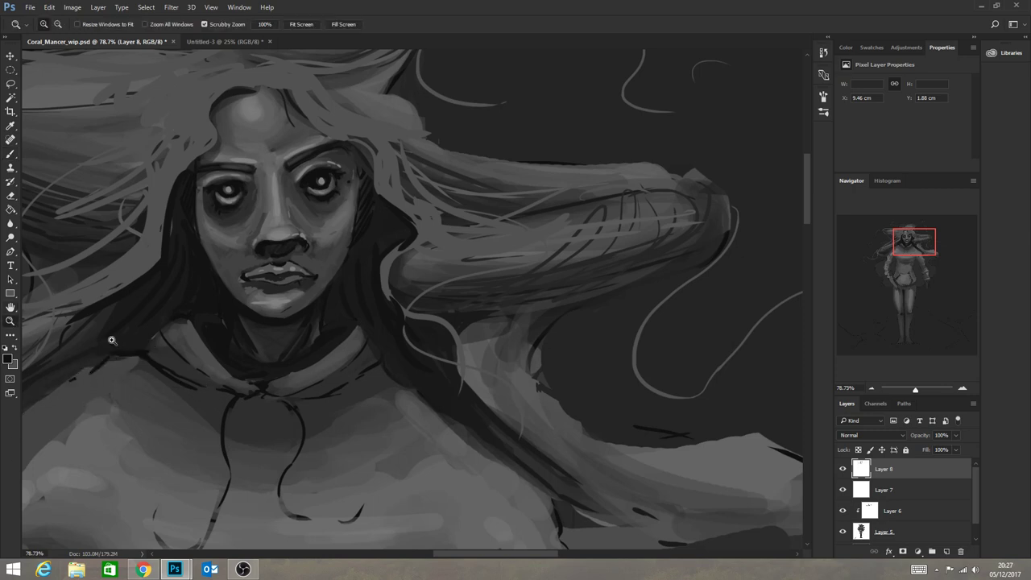
drag(272, 451, 192, 456)
drag(246, 483, 199, 463)
drag(399, 236, 427, 243)
click(13, 153)
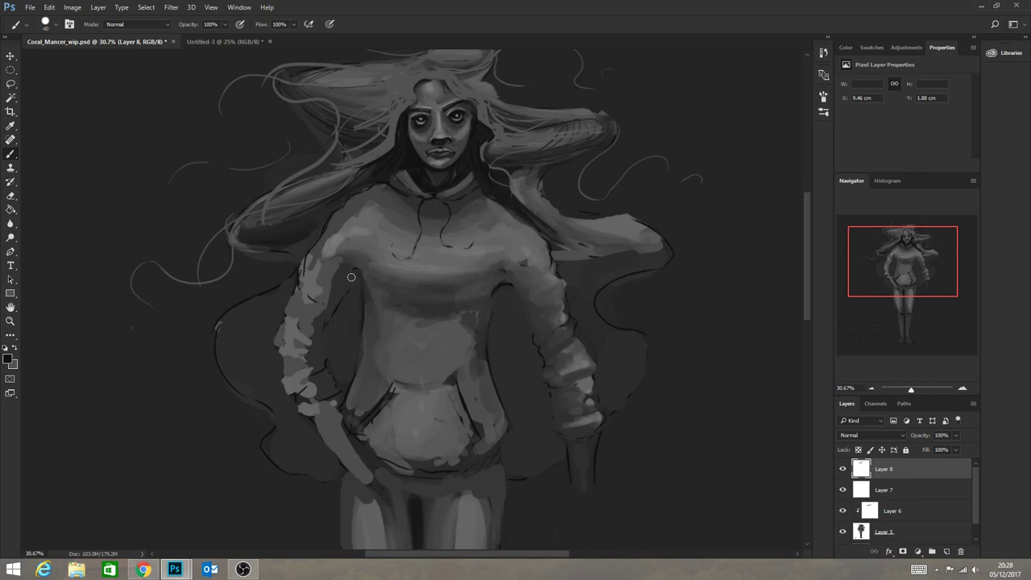
mouse_move(359, 291)
mouse_down()
mouse_move(361, 324)
mouse_move(406, 367)
mouse_move(362, 335)
mouse_move(339, 408)
mouse_up()
mouse_move(492, 295)
mouse_down()
mouse_move(470, 350)
mouse_move(507, 431)
mouse_up()
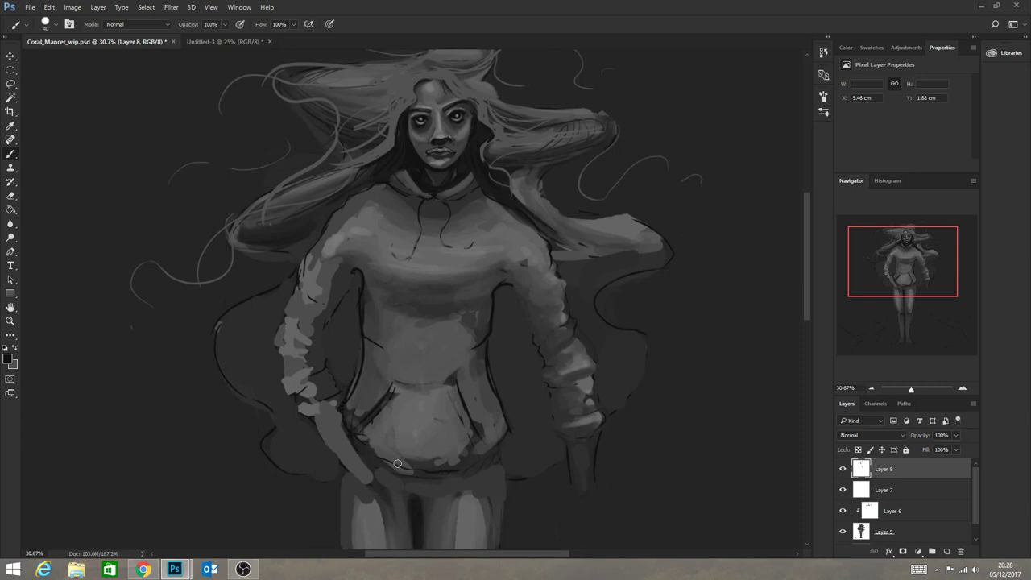
Outline the hoodie's bottom hem and the edges of its front pocket with near-black lines.
drag(397, 464, 494, 457)
drag(463, 401, 488, 444)
drag(387, 390, 354, 420)
drag(400, 385, 455, 377)
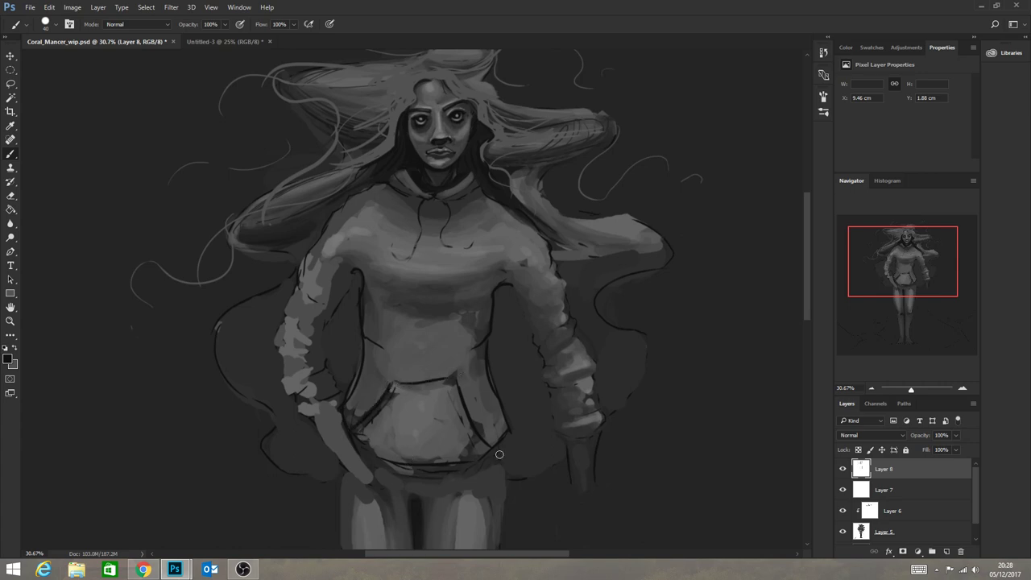
drag(509, 435, 497, 448)
Draw a hatched triangle under the chest, thicken the drawstrings, and add a circle-and-dots emblem on the right-hand chest.
mouse_move(416, 300)
mouse_down()
mouse_move(440, 326)
mouse_move(433, 319)
mouse_move(457, 295)
mouse_move(432, 312)
mouse_up()
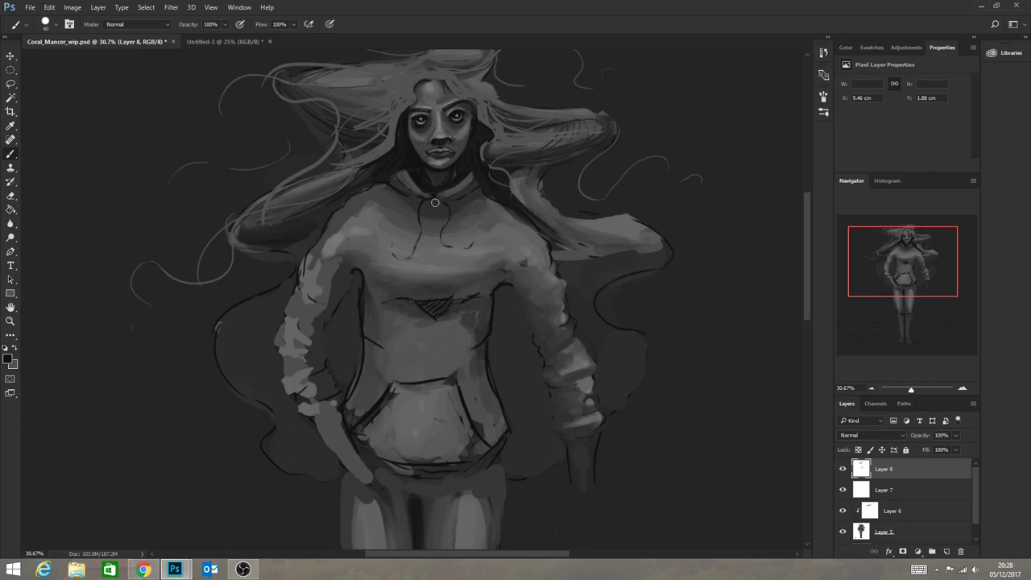
mouse_move(448, 207)
mouse_down()
mouse_move(436, 240)
mouse_move(457, 245)
mouse_move(425, 205)
mouse_move(394, 266)
mouse_up()
drag(480, 233, 495, 233)
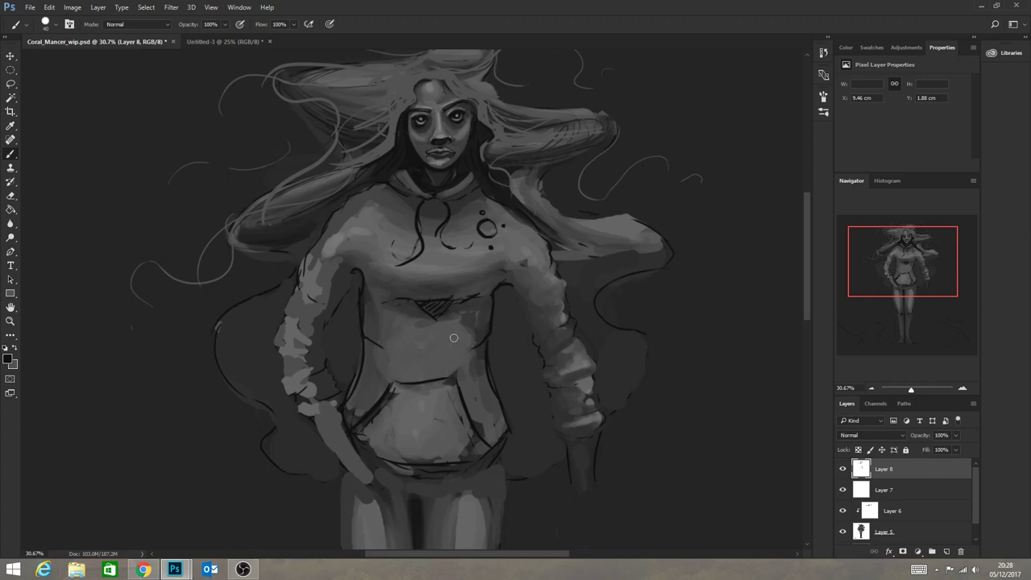
Outline both hands and the legs in near-black, and mark dark patches at the knees.
click(10, 321)
drag(444, 437, 466, 444)
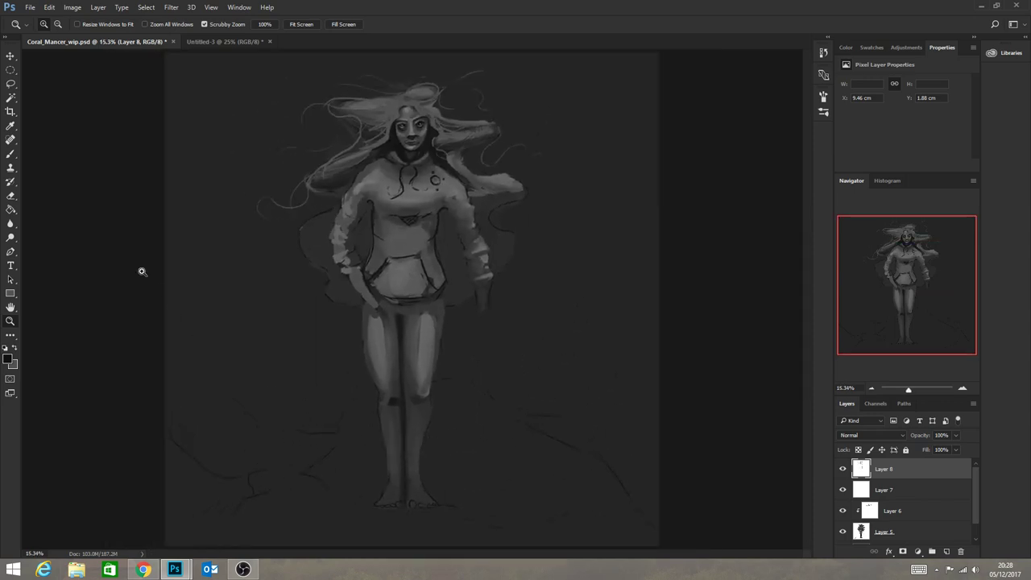
key(b)
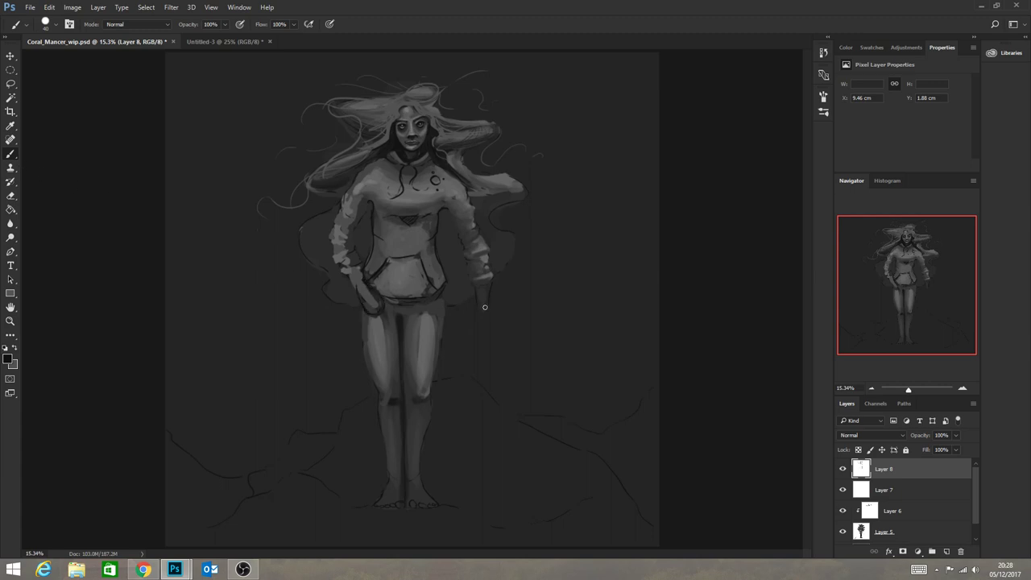
drag(477, 294, 482, 335)
Examine the outlined figure as a whole, and the face, hair and hoodie up close.
click(10, 320)
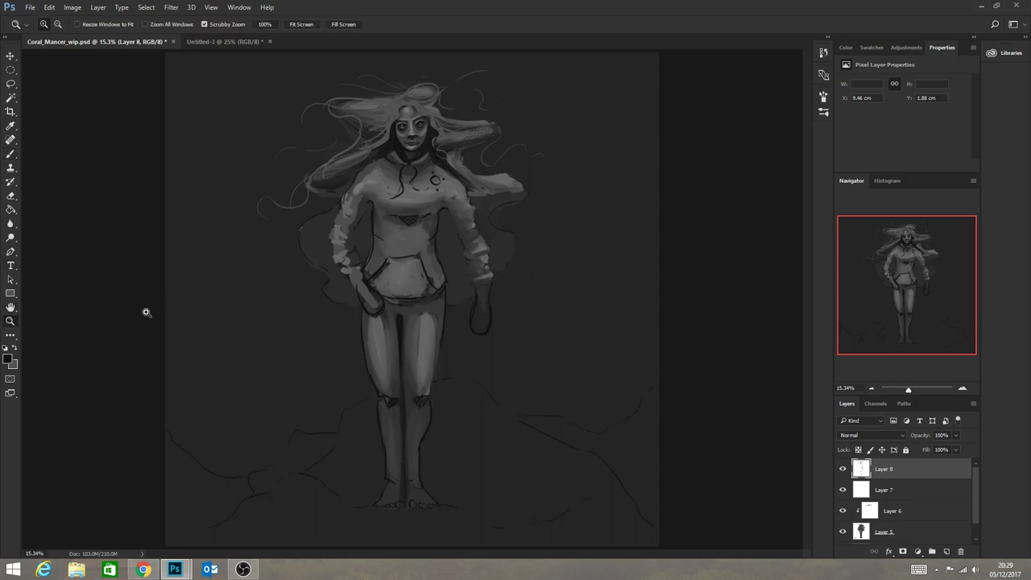
drag(431, 363, 341, 387)
drag(441, 271, 407, 316)
drag(419, 247, 495, 283)
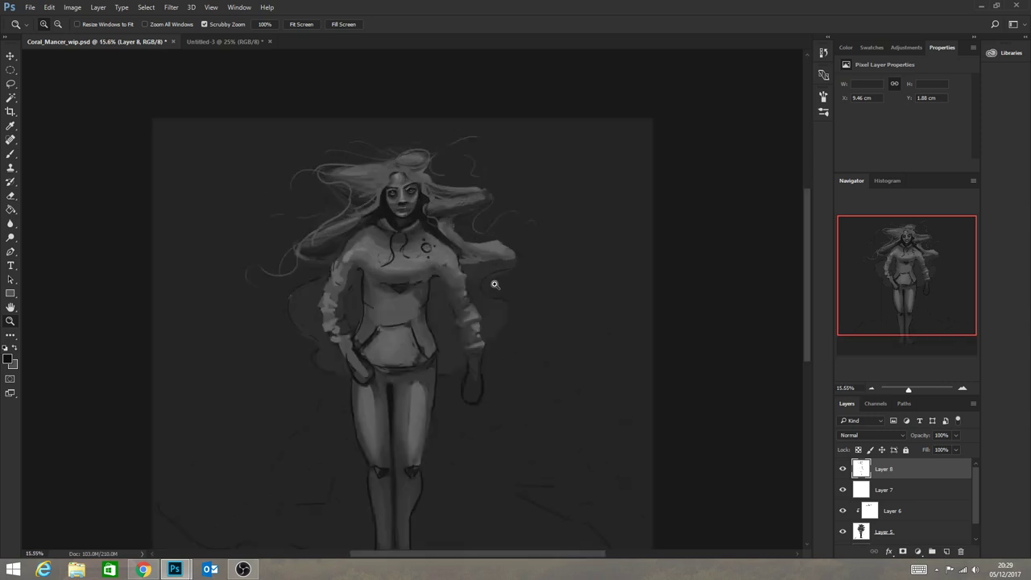
mouse_move(374, 391)
mouse_down()
mouse_move(427, 410)
mouse_move(362, 394)
mouse_up()
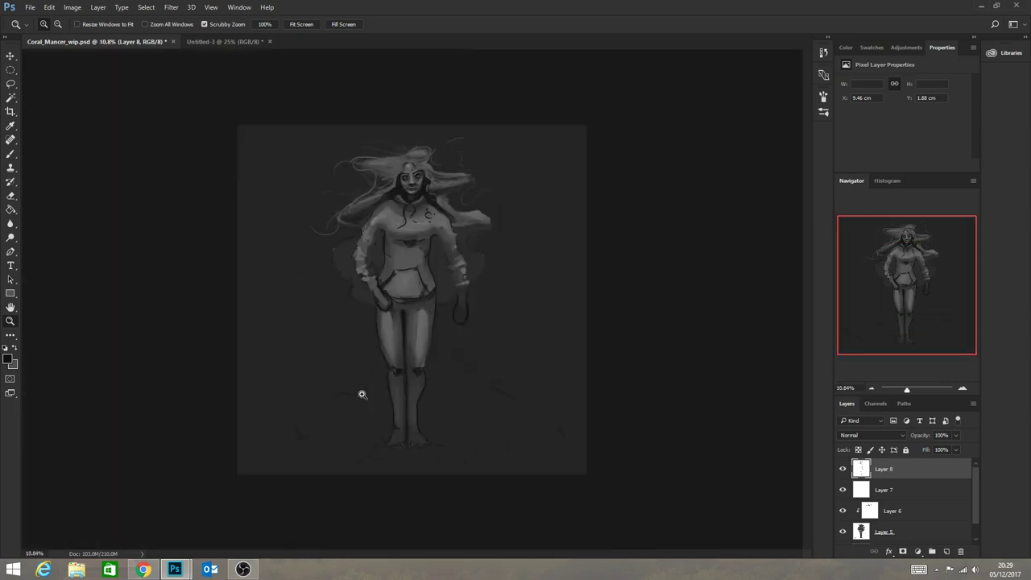
drag(421, 156, 469, 232)
drag(388, 285, 437, 278)
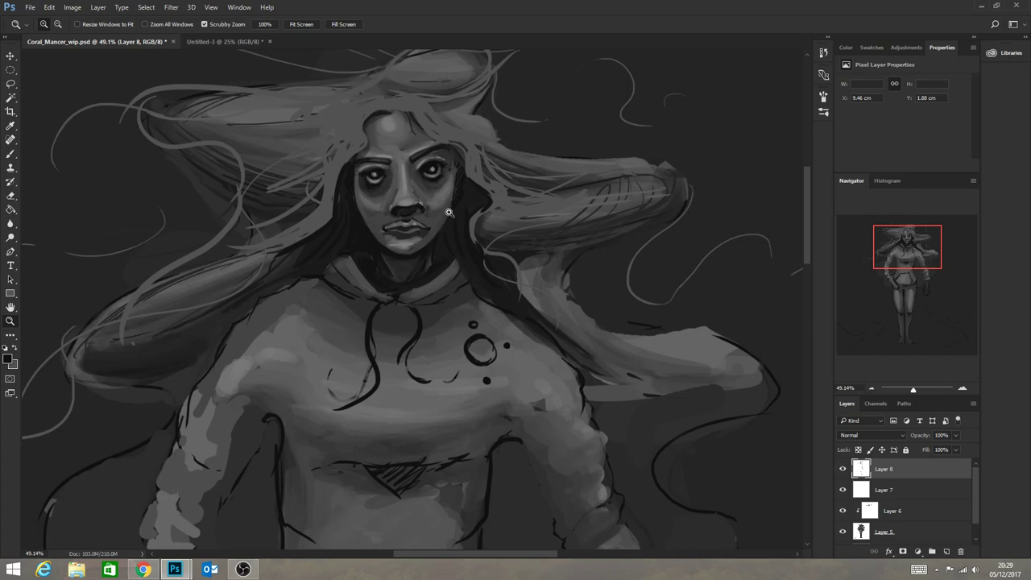
drag(450, 214, 478, 196)
drag(420, 171, 515, 207)
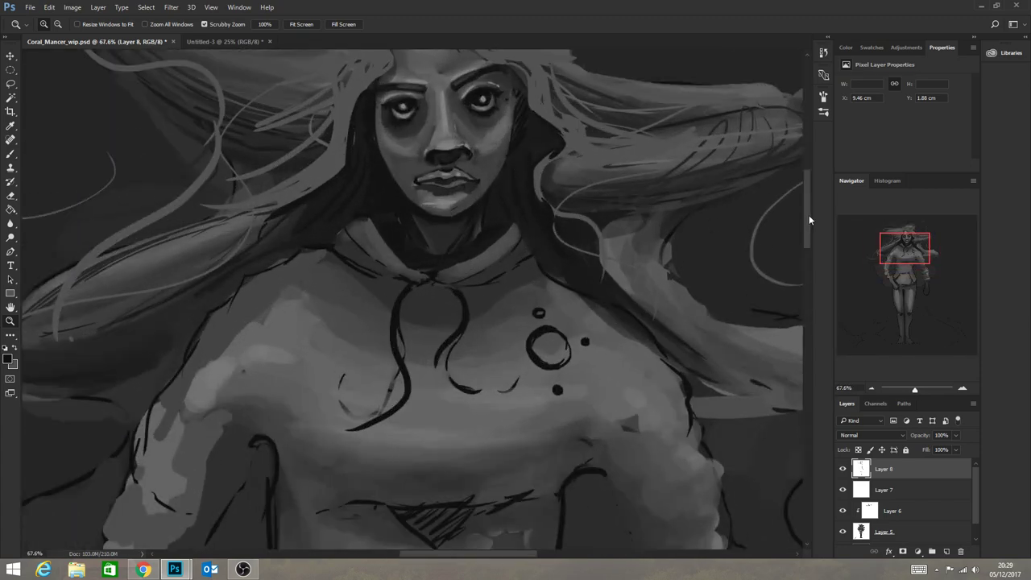
scroll(808, 215, up, 4)
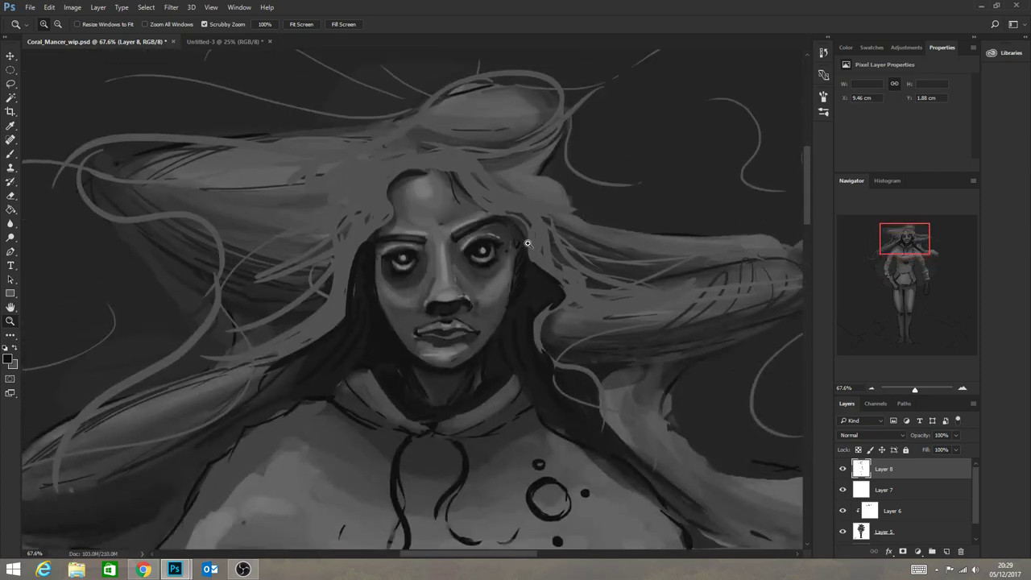
Paint fine grey crease strokes under both eyes and alongside the nose.
drag(423, 269, 485, 286)
click(11, 154)
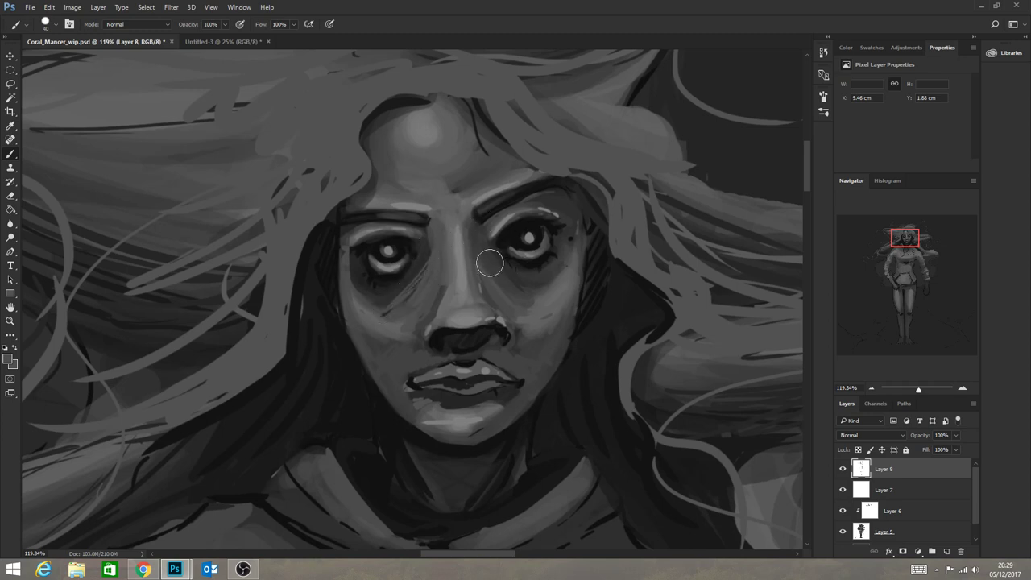
mouse_move(484, 257)
mouse_down()
mouse_move(534, 309)
mouse_move(537, 287)
mouse_up()
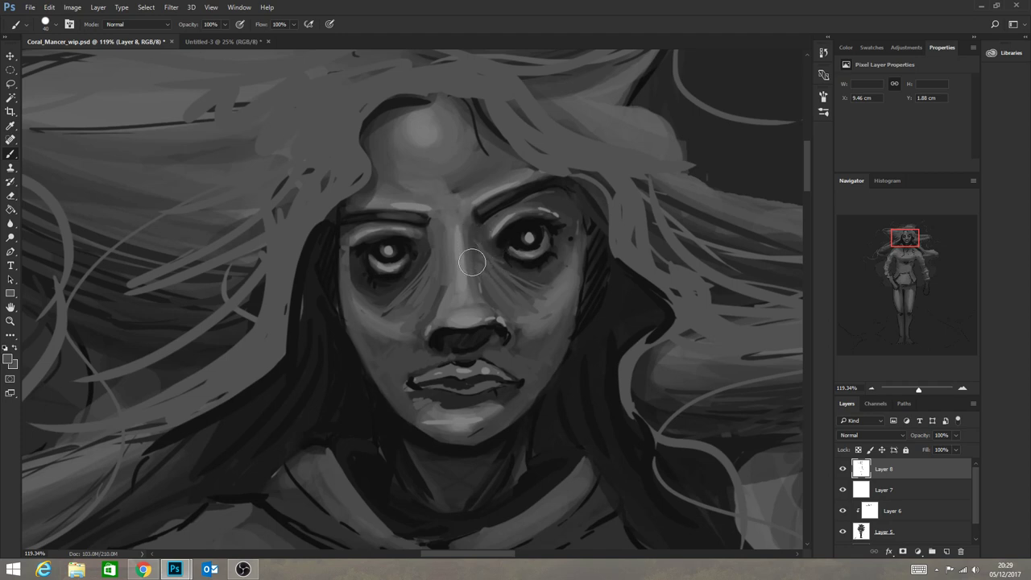
drag(565, 264, 538, 290)
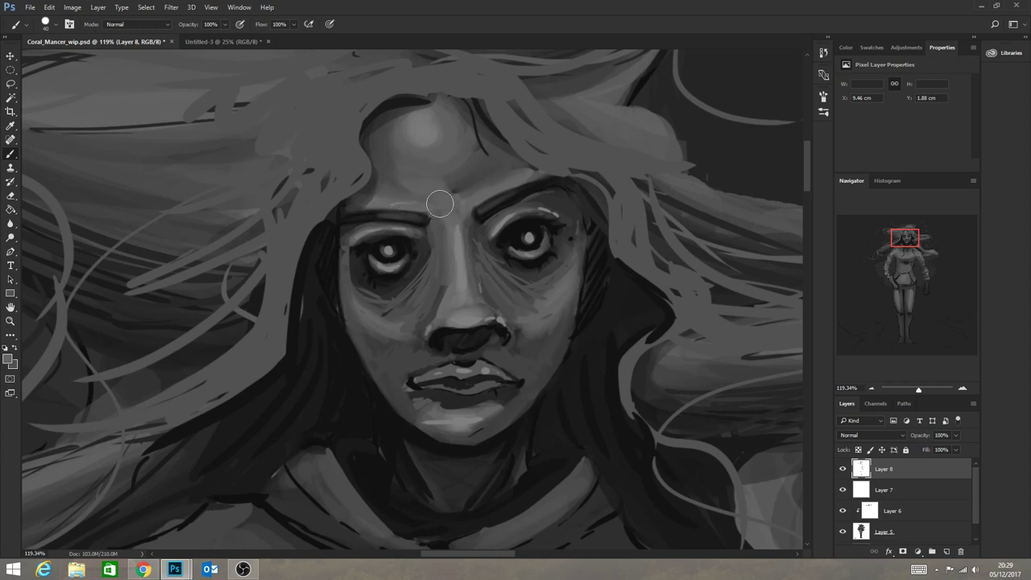
Add short highlight strokes to the forehead and down the bridge of the nose with a sampled lighter grey.
key(alt)
alt+click(445, 145)
mouse_move(446, 146)
mouse_down()
mouse_move(419, 151)
mouse_move(441, 125)
mouse_move(400, 140)
mouse_move(424, 106)
mouse_move(433, 134)
mouse_up()
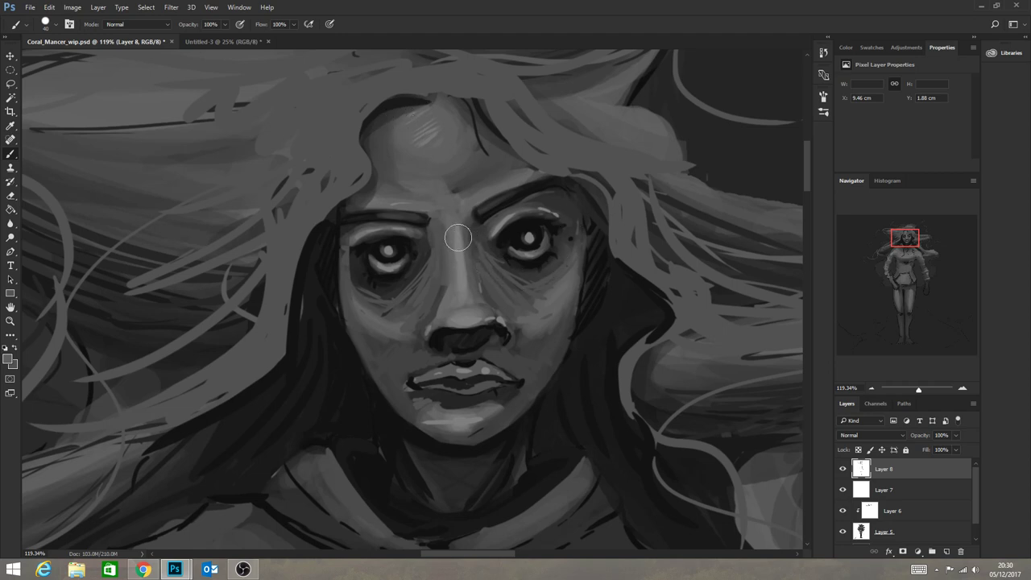
drag(455, 250, 463, 267)
mouse_move(456, 306)
mouse_down()
mouse_move(481, 304)
mouse_move(455, 304)
mouse_move(494, 301)
mouse_move(465, 319)
mouse_up()
mouse_move(460, 235)
mouse_down()
mouse_move(469, 233)
mouse_move(458, 227)
mouse_up()
mouse_move(468, 264)
mouse_down()
mouse_move(454, 299)
mouse_move(471, 292)
mouse_move(447, 302)
mouse_up()
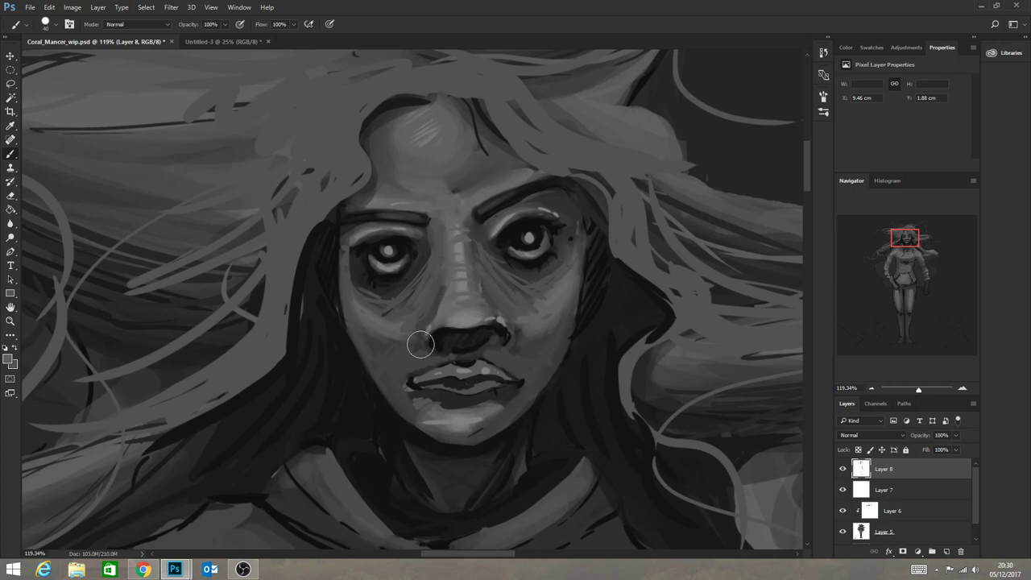
Rework the light and shadow on the chin and lower jaw with sampled greys.
click(402, 394)
mouse_move(455, 420)
mouse_down()
mouse_move(479, 429)
mouse_move(443, 424)
mouse_move(494, 413)
mouse_move(442, 428)
mouse_move(499, 410)
mouse_move(423, 419)
mouse_move(498, 415)
mouse_move(433, 421)
mouse_up()
alt+click(510, 423)
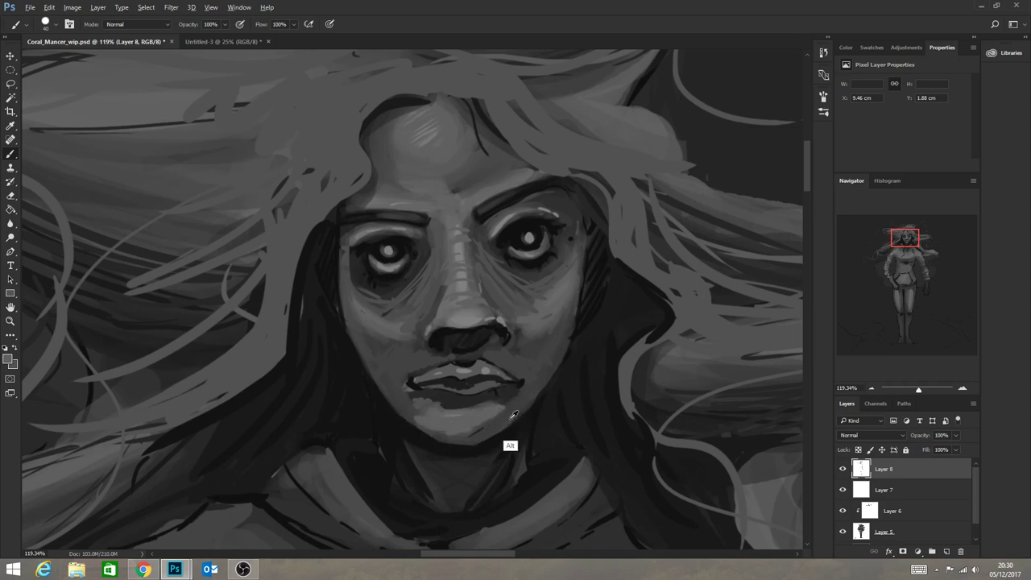
drag(462, 435, 407, 419)
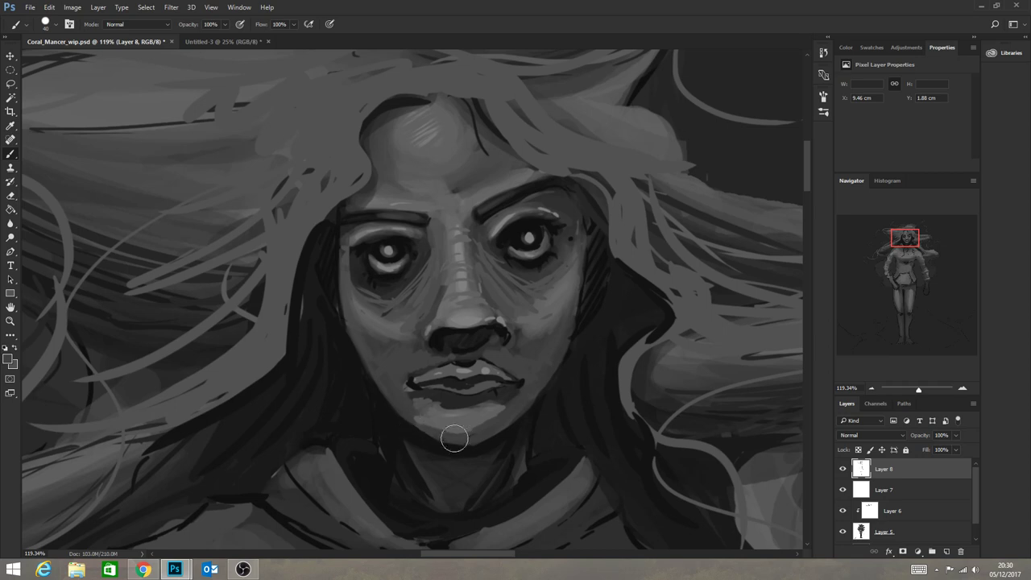
Repaint the lips and mouth corners with sampled greys, and touch up the left-hand eye with a sampled tone.
alt+click(438, 375)
mouse_move(404, 386)
mouse_down()
mouse_move(425, 375)
mouse_move(403, 389)
mouse_up()
alt+click(445, 367)
mouse_move(444, 389)
mouse_down()
mouse_move(492, 388)
mouse_move(437, 392)
mouse_move(503, 391)
mouse_up()
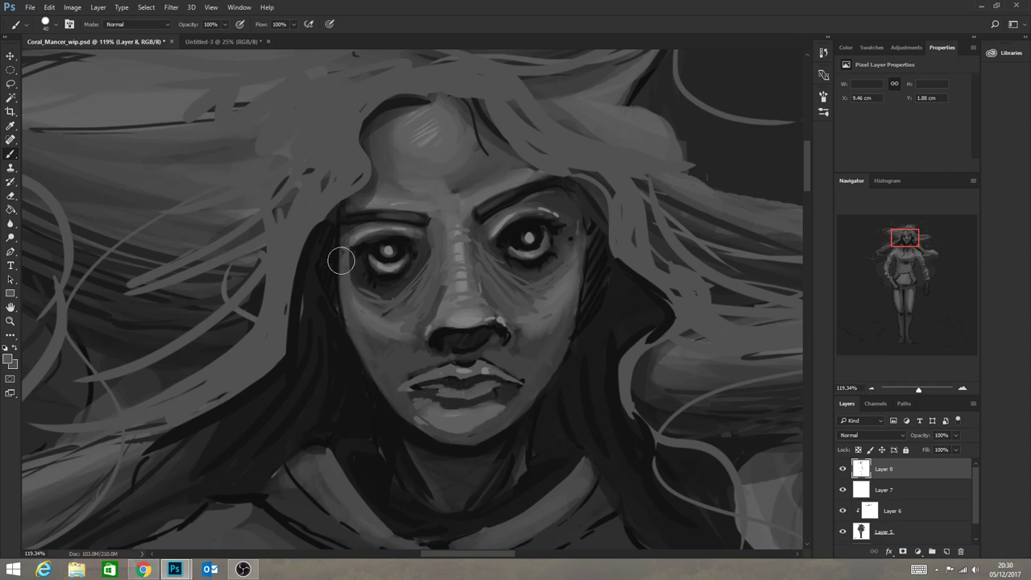
alt+click(374, 256)
mouse_move(385, 254)
mouse_down()
mouse_move(399, 258)
mouse_move(383, 255)
mouse_up()
Paint lighter grey strands beside the left-hand side of the face, curling down over the shoulder.
click(10, 320)
drag(376, 432, 427, 427)
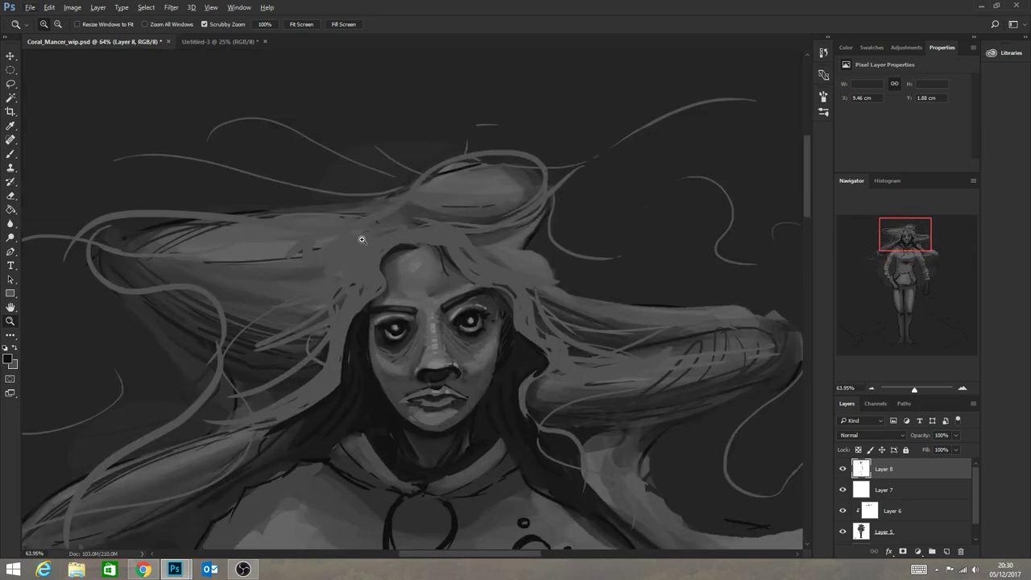
click(12, 152)
alt+click(411, 266)
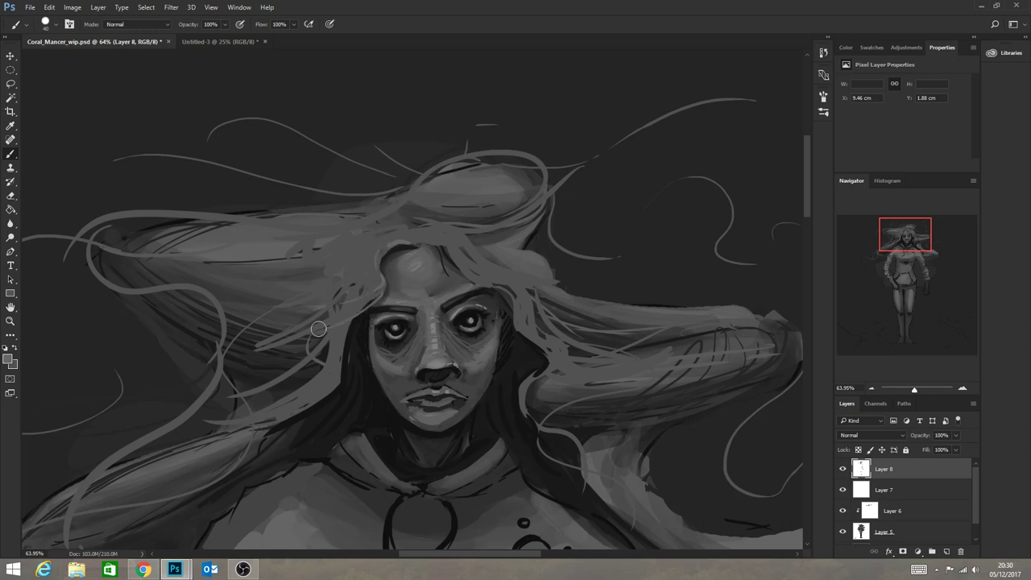
drag(369, 307, 327, 378)
mouse_move(343, 326)
mouse_down()
mouse_move(335, 377)
mouse_move(265, 398)
mouse_move(331, 386)
mouse_move(210, 450)
mouse_move(300, 404)
mouse_move(243, 440)
mouse_move(250, 474)
mouse_move(193, 505)
mouse_up()
Paint a wavy lock from the forehead down the right-hand side of the face, with loose strands flowing outward.
drag(420, 239, 478, 285)
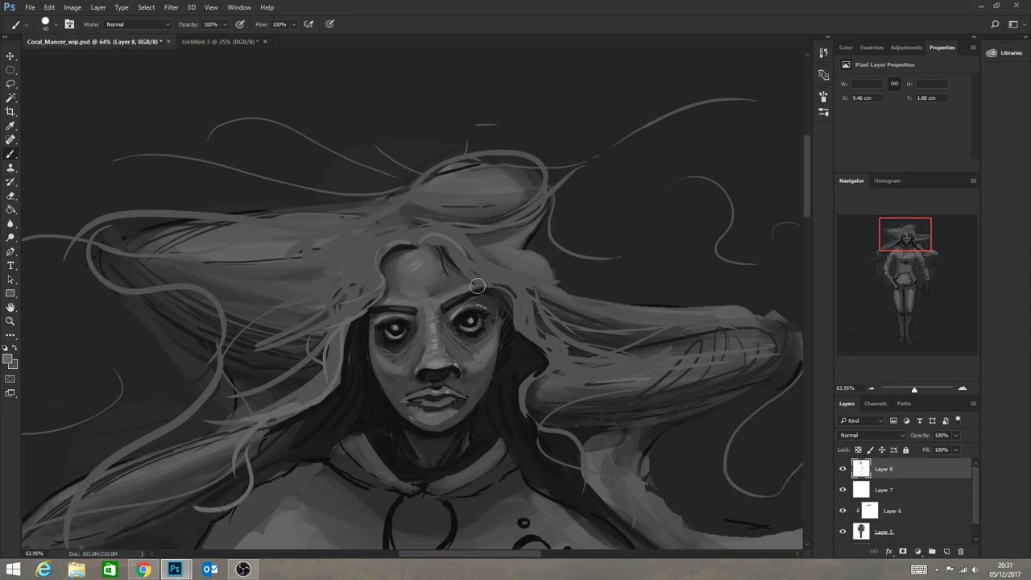
mouse_move(453, 244)
mouse_down()
mouse_move(519, 299)
mouse_move(527, 348)
mouse_move(521, 329)
mouse_move(553, 375)
mouse_move(526, 412)
mouse_move(544, 378)
mouse_move(574, 427)
mouse_move(567, 410)
mouse_move(546, 430)
mouse_move(579, 472)
mouse_move(659, 463)
mouse_move(590, 452)
mouse_move(645, 480)
mouse_up()
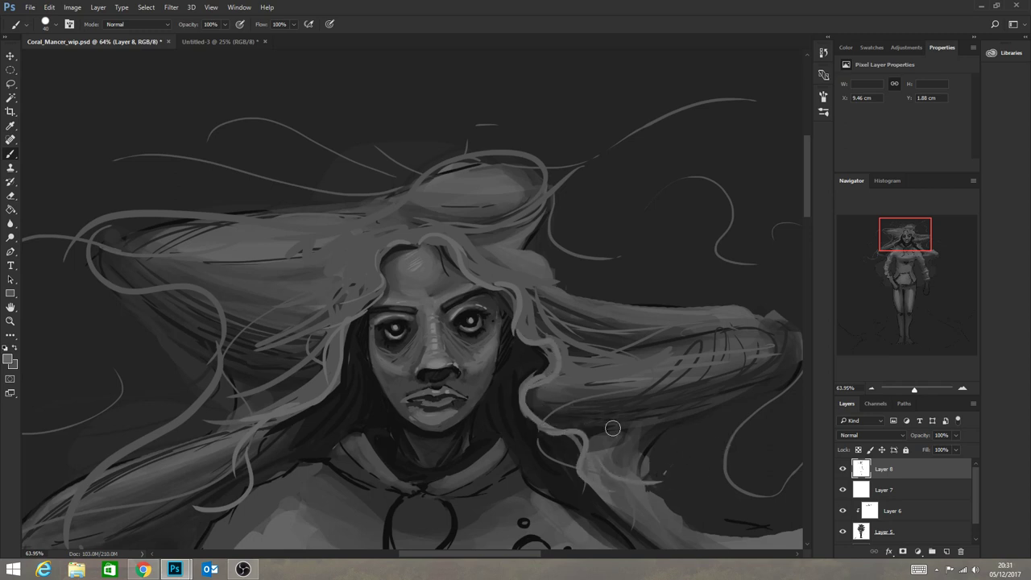
mouse_move(553, 400)
mouse_down()
mouse_move(602, 384)
mouse_move(684, 383)
mouse_up()
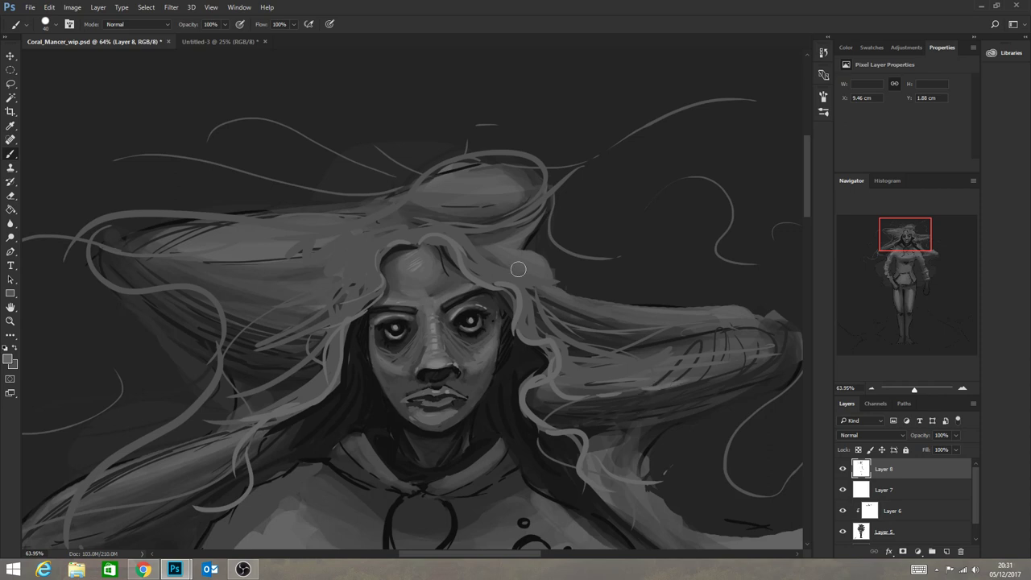
mouse_move(543, 262)
mouse_down()
mouse_move(580, 250)
mouse_move(660, 169)
mouse_up()
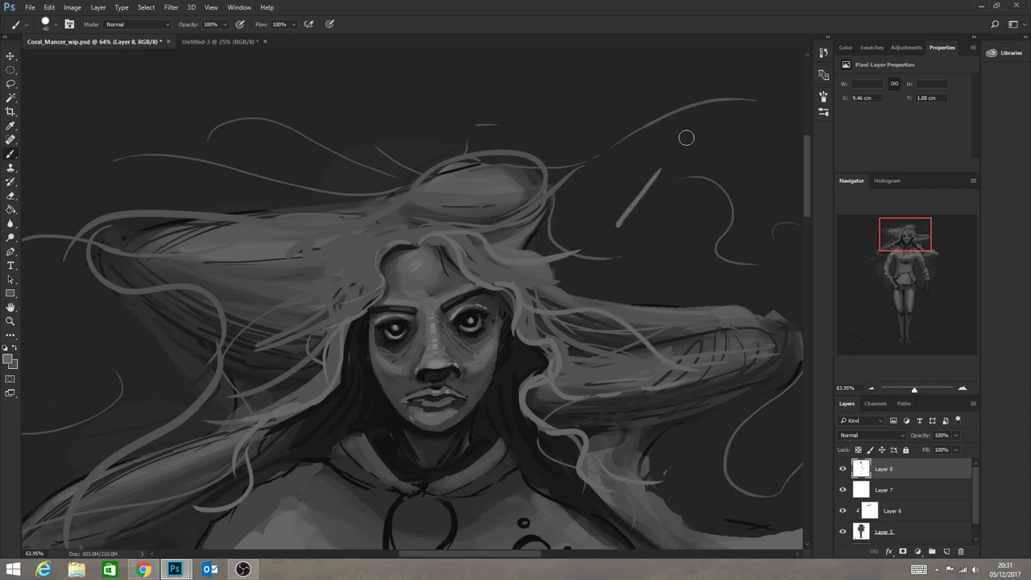
Add long curling strands across the left-hand hair and short strands fanning upward from the centre of the hairline.
mouse_move(378, 261)
mouse_down()
mouse_move(220, 331)
mouse_move(184, 364)
mouse_move(120, 382)
mouse_move(112, 371)
mouse_up()
mouse_move(387, 241)
mouse_down()
mouse_move(310, 236)
mouse_move(246, 212)
mouse_move(235, 253)
mouse_up()
mouse_move(336, 366)
mouse_down()
mouse_move(281, 402)
mouse_move(152, 426)
mouse_move(175, 452)
mouse_move(143, 443)
mouse_move(151, 469)
mouse_up()
drag(416, 232, 436, 193)
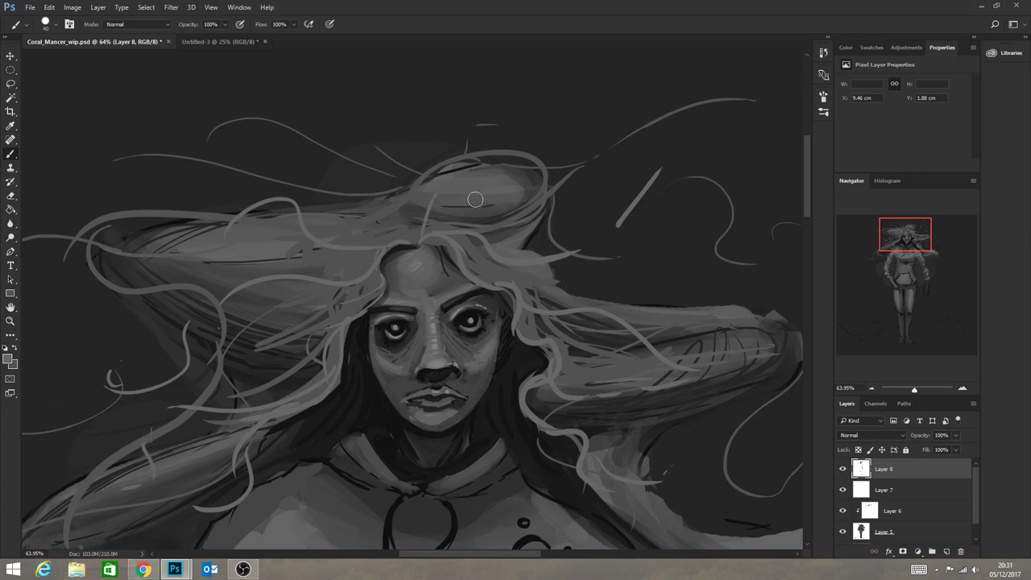
mouse_move(416, 243)
mouse_down()
mouse_move(378, 219)
mouse_move(371, 230)
mouse_move(417, 204)
mouse_move(463, 203)
mouse_up()
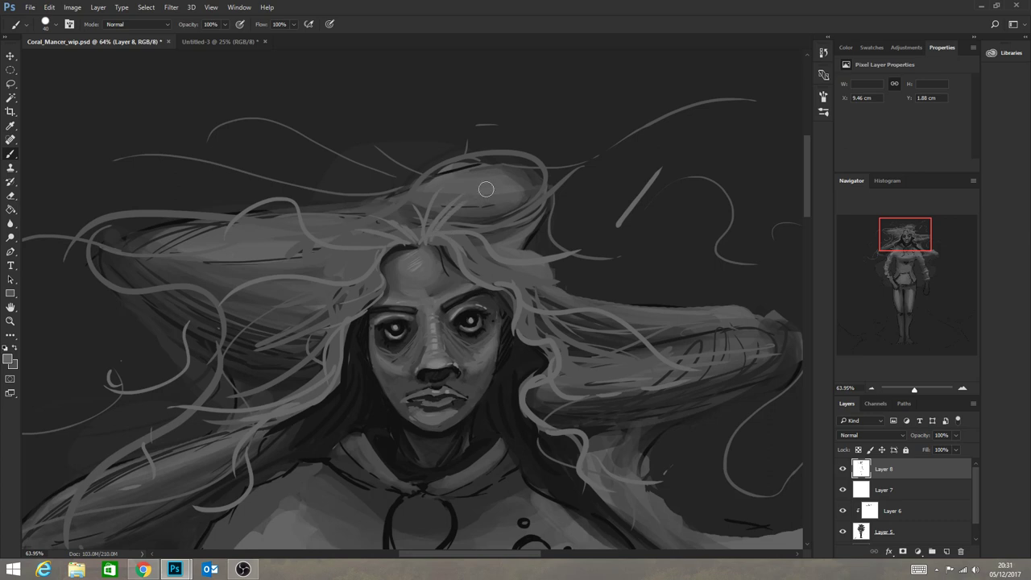
drag(422, 246, 402, 202)
Highlight the face-framing locks and loose strands on both sides of the hair with a sampled lighter grey.
alt+click(393, 356)
mouse_move(418, 241)
mouse_down()
mouse_move(452, 197)
mouse_move(439, 230)
mouse_move(432, 207)
mouse_move(394, 243)
mouse_move(371, 303)
mouse_up()
mouse_move(378, 258)
mouse_down()
mouse_move(377, 302)
mouse_move(336, 383)
mouse_move(208, 425)
mouse_up()
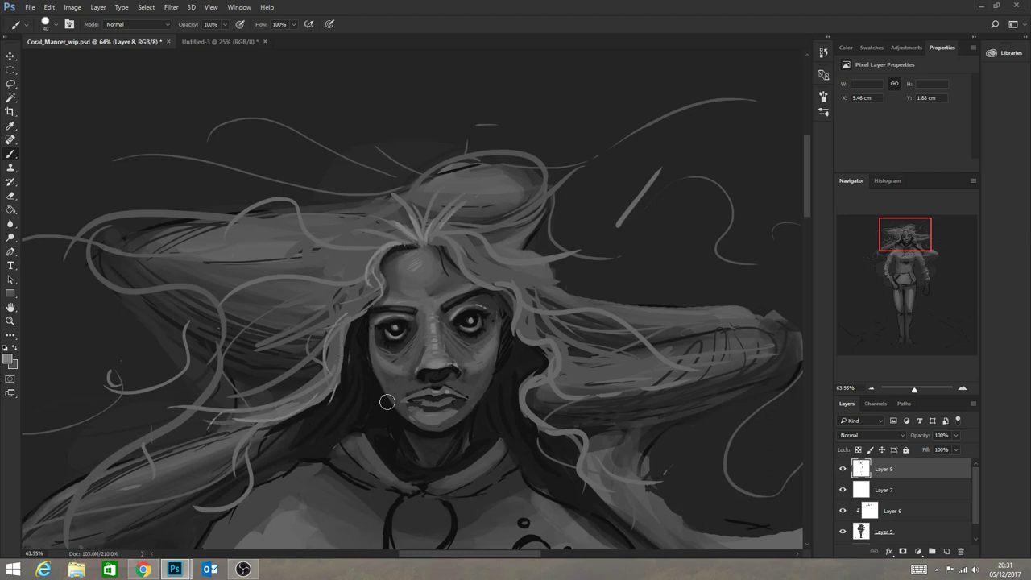
mouse_move(523, 283)
mouse_down()
mouse_move(563, 355)
mouse_move(525, 410)
mouse_move(623, 427)
mouse_move(592, 446)
mouse_move(610, 507)
mouse_move(686, 497)
mouse_up()
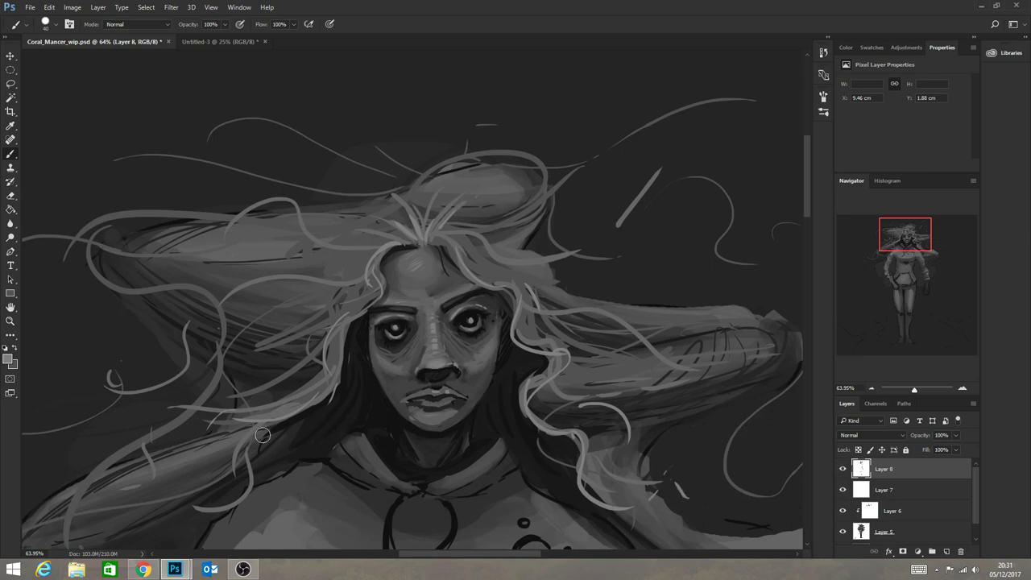
drag(240, 443, 173, 512)
drag(359, 264, 330, 326)
mouse_move(258, 332)
mouse_down()
mouse_move(225, 373)
mouse_move(270, 372)
mouse_up()
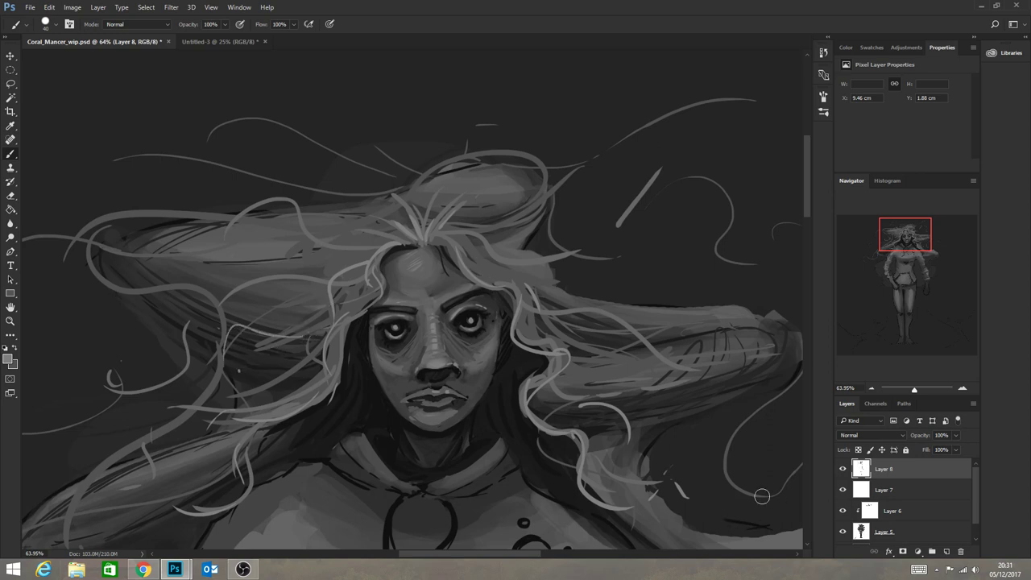
Add a new layer and paint fine shading strokes under both eyes with a grey sampled from beside the left-hand eye.
click(944, 551)
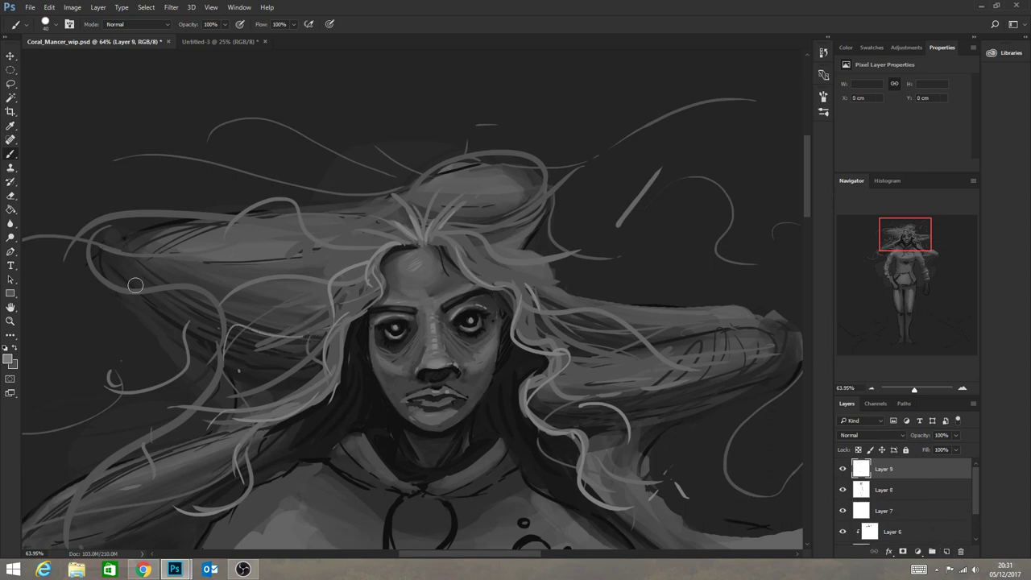
click(10, 320)
drag(407, 359, 480, 259)
drag(432, 377, 459, 387)
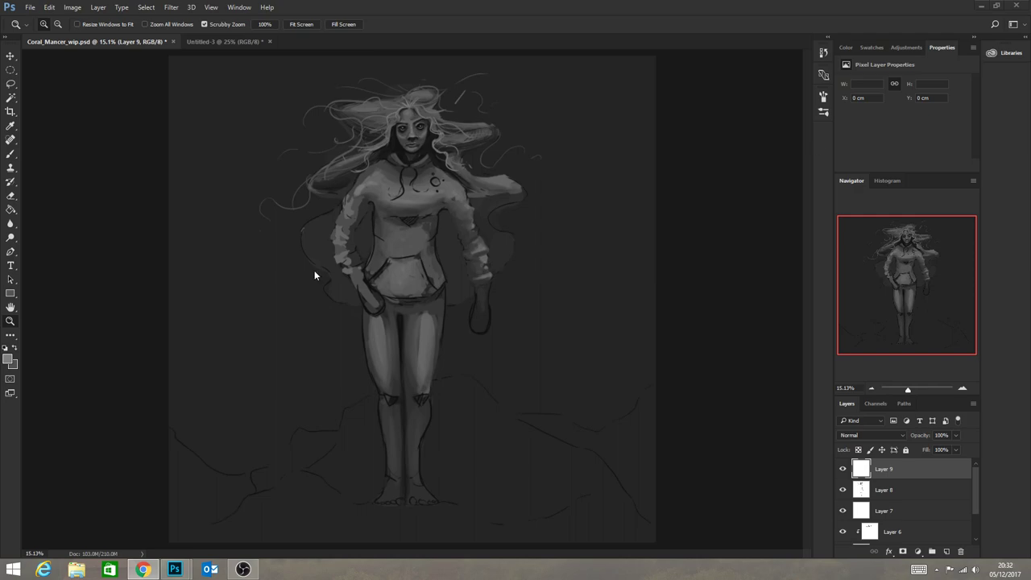
drag(410, 127, 480, 231)
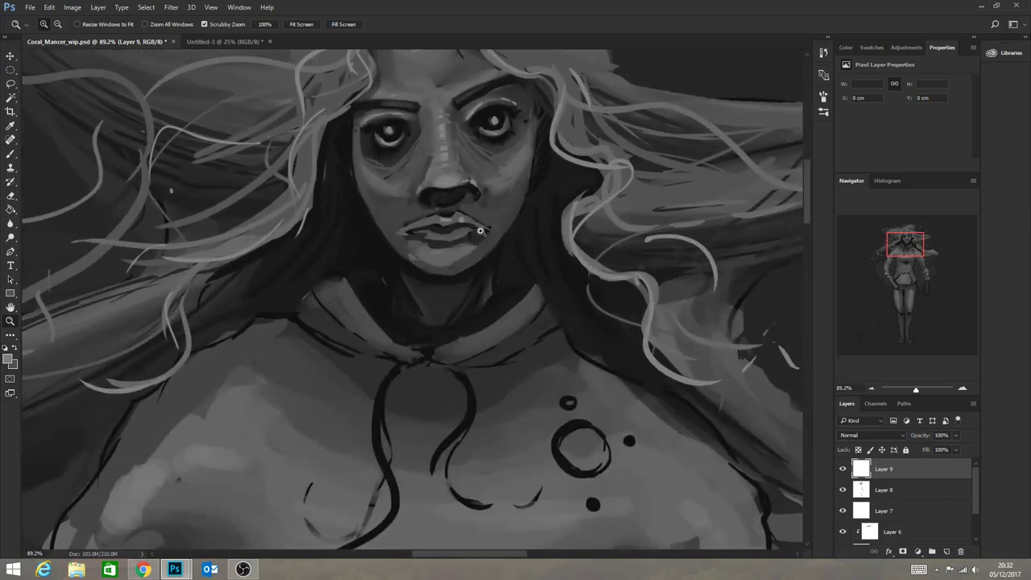
click(11, 156)
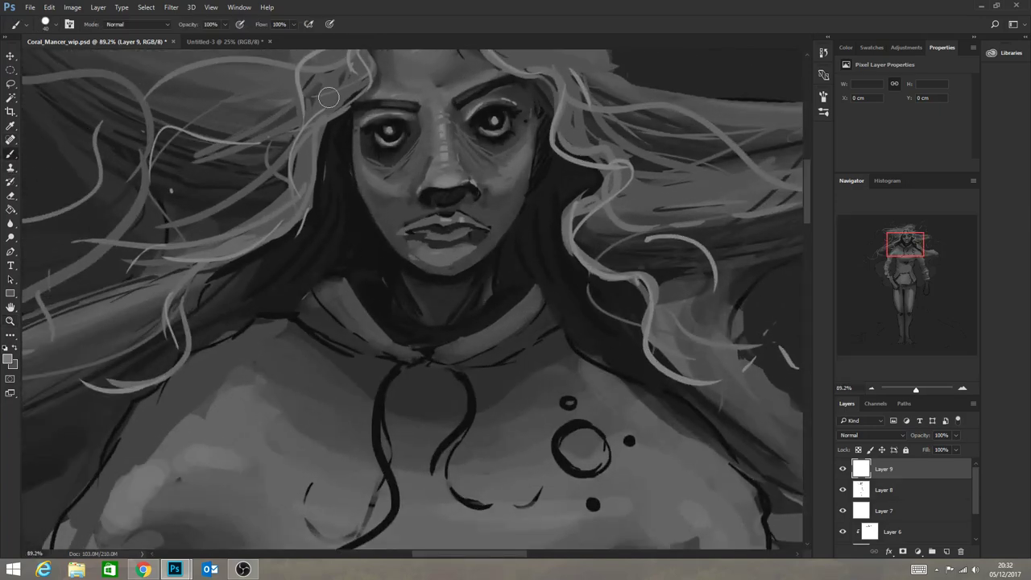
key(alt)
alt+click(360, 141)
mouse_move(362, 142)
mouse_down()
mouse_move(384, 165)
mouse_move(360, 139)
mouse_move(384, 163)
mouse_move(361, 145)
mouse_move(380, 162)
mouse_move(415, 144)
mouse_move(390, 166)
mouse_up()
drag(503, 150, 527, 123)
Paint upper eyelashes on both eyes with a sampled near-black.
key(alt)
alt+click(528, 117)
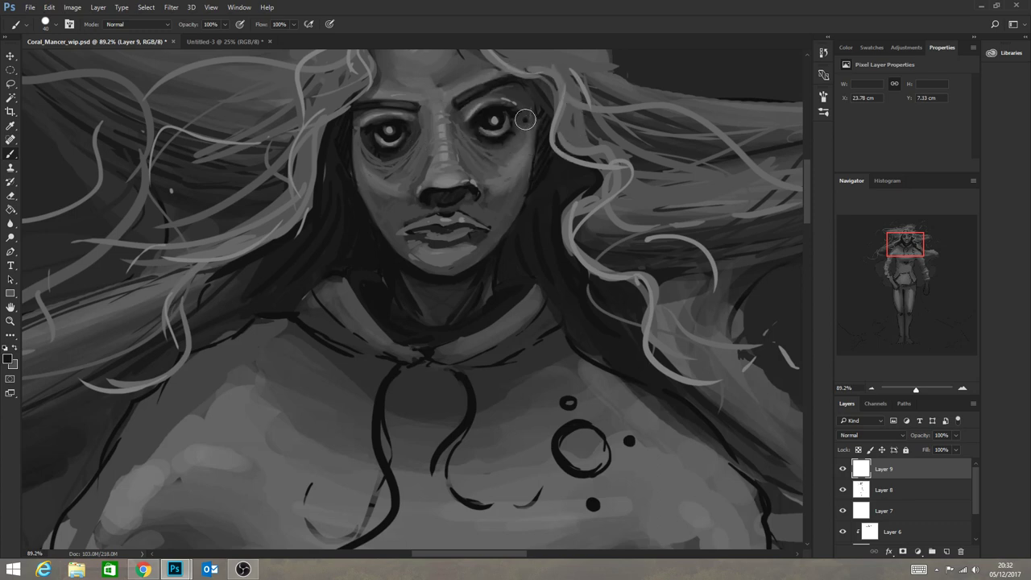
click(525, 119)
mouse_move(471, 115)
mouse_down()
mouse_move(511, 87)
mouse_move(495, 107)
mouse_move(527, 101)
mouse_up()
mouse_move(374, 127)
mouse_down()
mouse_move(377, 113)
mouse_move(396, 117)
mouse_up()
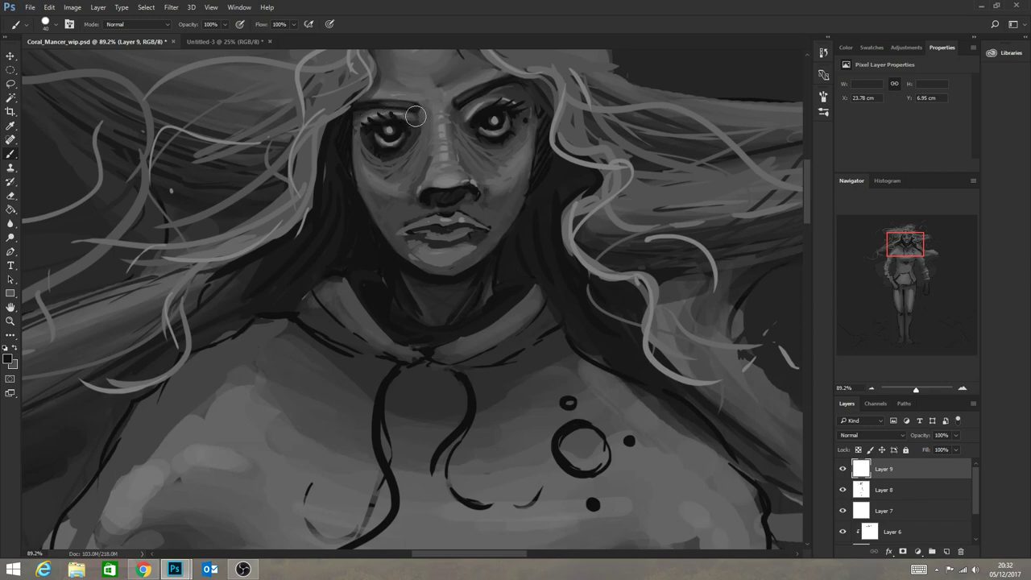
Refine the irises and lower eyelids with greys sampled from the eyes, and darken both eyebrows.
key(alt)
alt+click(487, 125)
drag(436, 220, 448, 218)
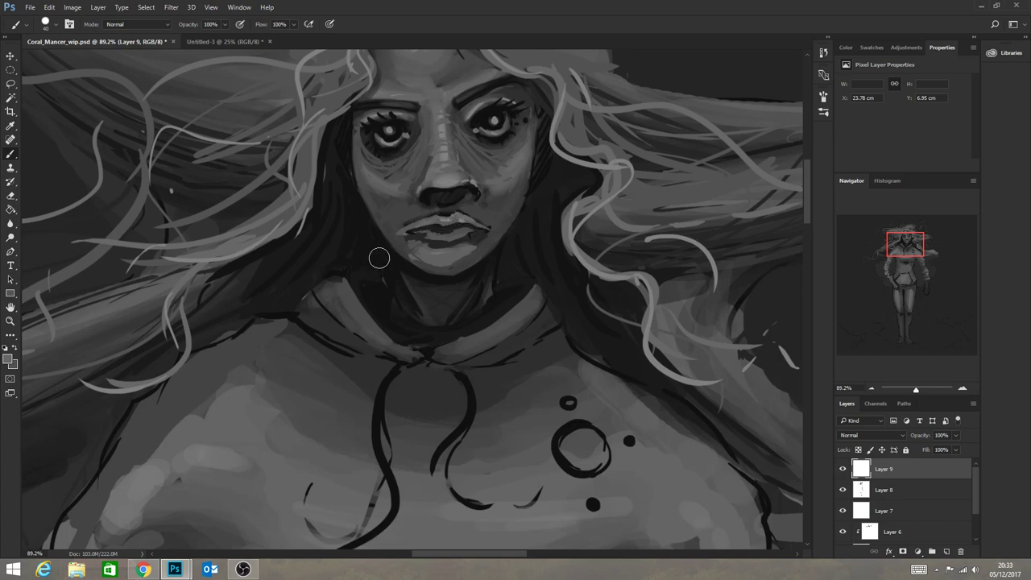
alt+click(385, 141)
drag(388, 135, 382, 134)
alt+click(393, 142)
mouse_move(495, 131)
mouse_down()
mouse_move(482, 122)
mouse_move(492, 129)
mouse_move(504, 118)
mouse_move(495, 128)
mouse_move(485, 116)
mouse_move(505, 114)
mouse_move(500, 126)
mouse_up()
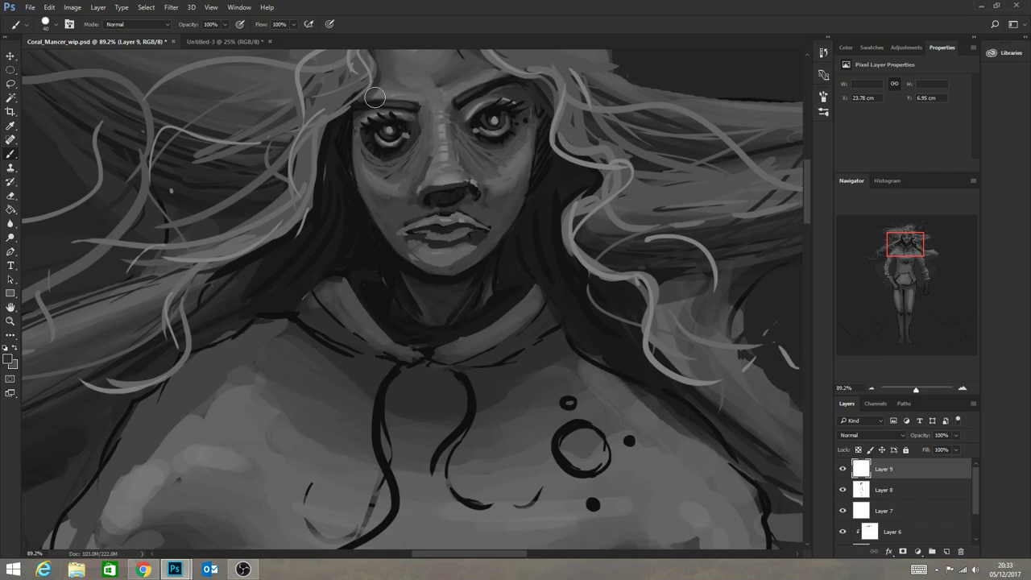
mouse_move(342, 119)
mouse_down()
mouse_move(497, 98)
mouse_move(462, 107)
mouse_move(517, 79)
mouse_move(458, 102)
mouse_move(489, 82)
mouse_up()
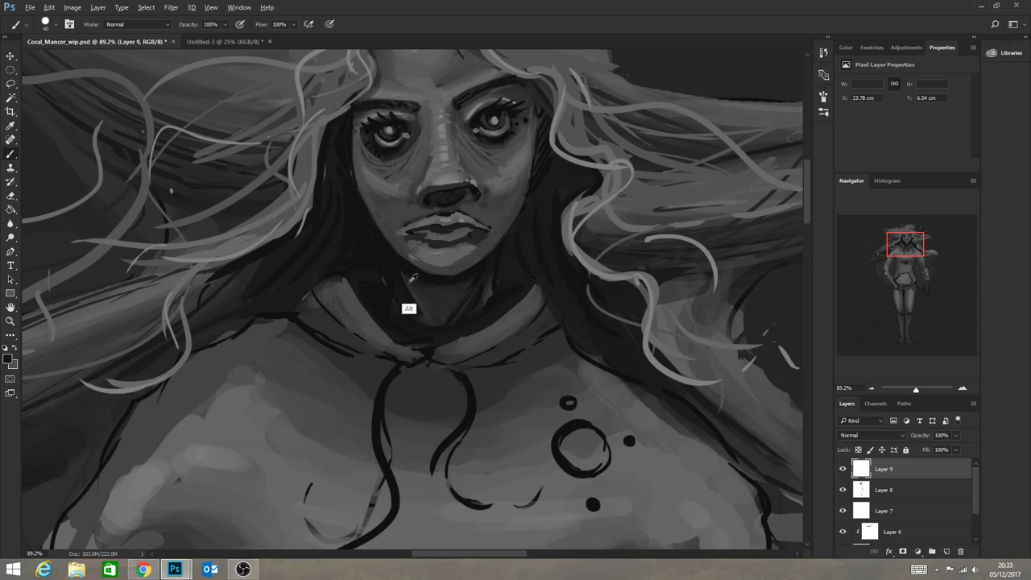
Paint contour strokes down both sides of the neck and darken the shadow inside the hood collar.
drag(372, 225, 383, 287)
drag(380, 245, 384, 287)
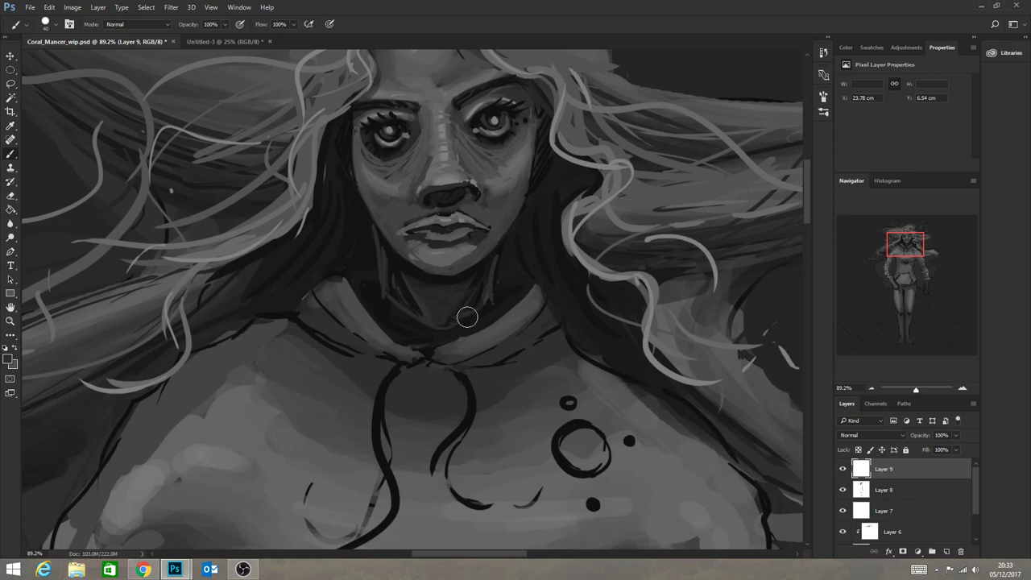
alt+click(500, 254)
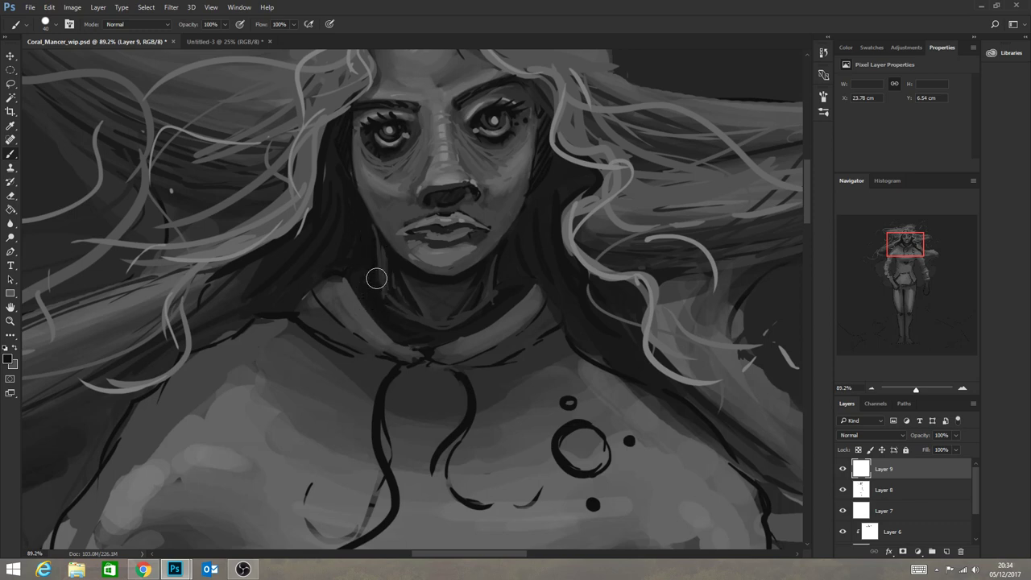
mouse_move(356, 281)
mouse_down()
mouse_move(402, 337)
mouse_move(364, 291)
mouse_move(373, 321)
mouse_move(418, 348)
mouse_up()
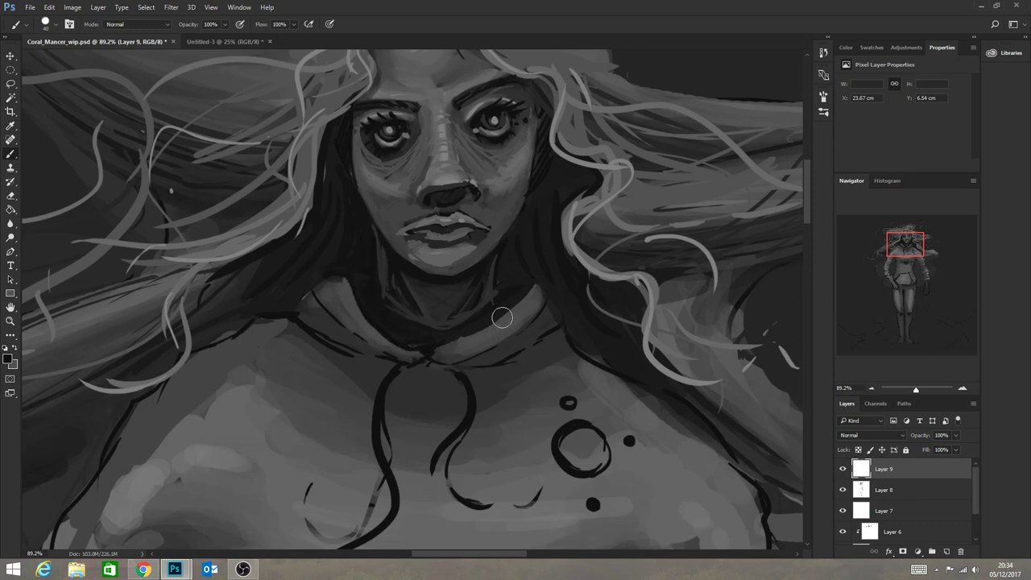
mouse_move(502, 318)
mouse_down()
mouse_move(424, 357)
mouse_move(291, 328)
mouse_move(338, 356)
mouse_move(351, 390)
mouse_up()
Paint over the existing lips with the skin grey sampled just above the mouth.
click(10, 321)
drag(497, 332, 433, 313)
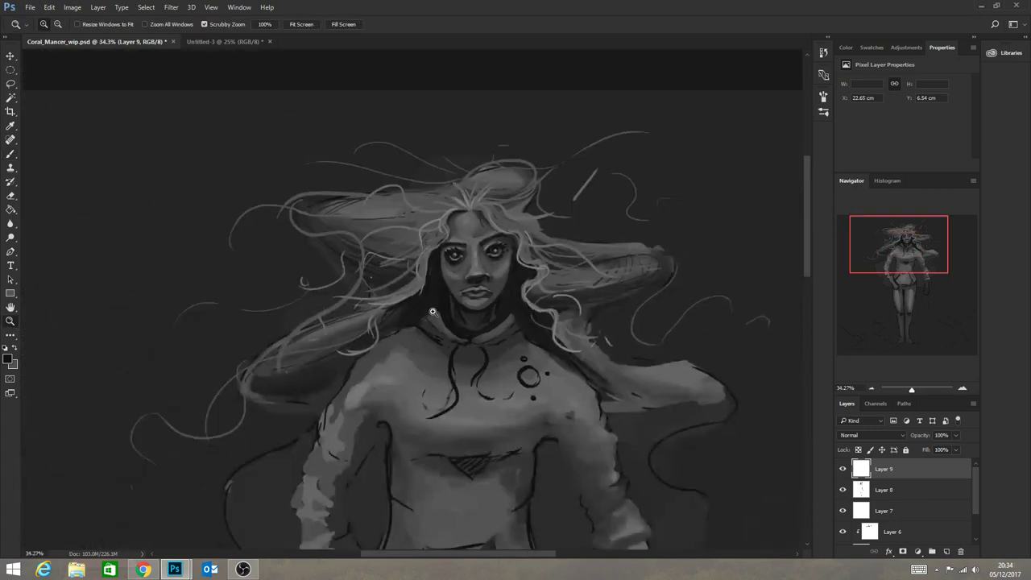
drag(474, 357, 428, 364)
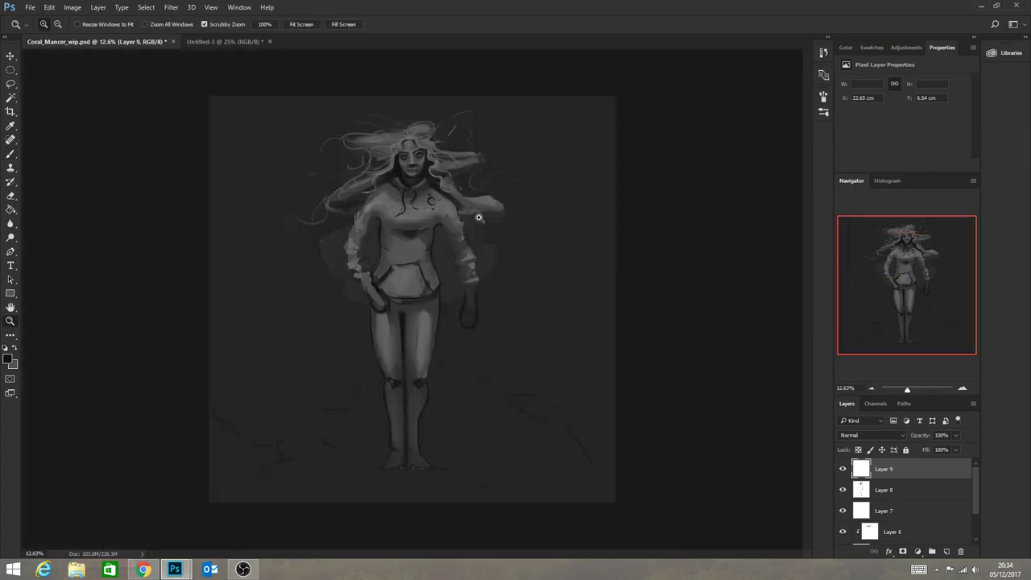
drag(420, 153, 479, 201)
drag(393, 208, 425, 235)
drag(469, 166, 420, 164)
drag(475, 115, 530, 127)
click(11, 153)
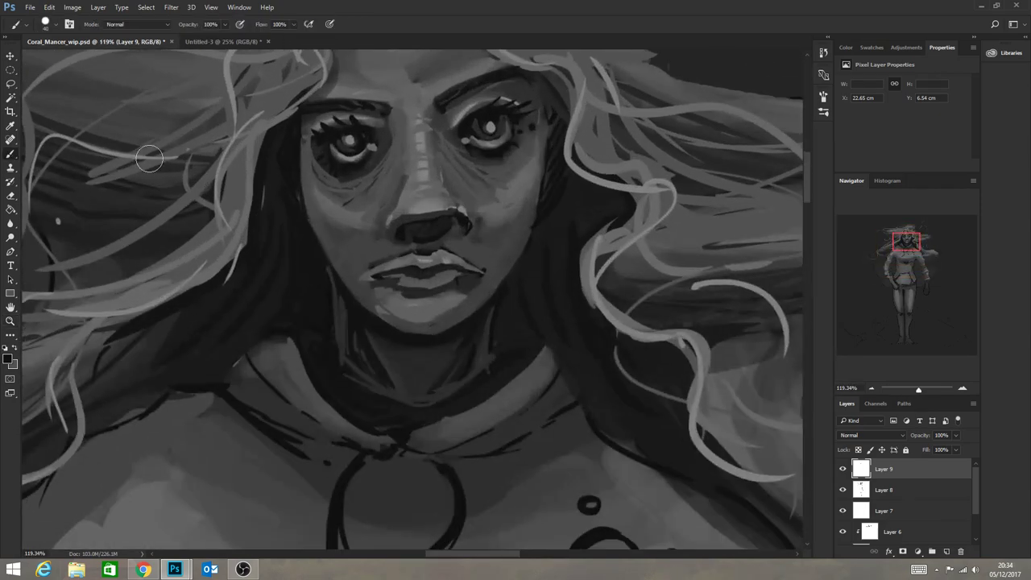
alt+click(462, 249)
mouse_move(461, 257)
mouse_down()
mouse_move(370, 274)
mouse_move(472, 262)
mouse_move(425, 278)
mouse_move(445, 276)
mouse_move(437, 269)
mouse_move(453, 252)
mouse_move(478, 288)
mouse_up()
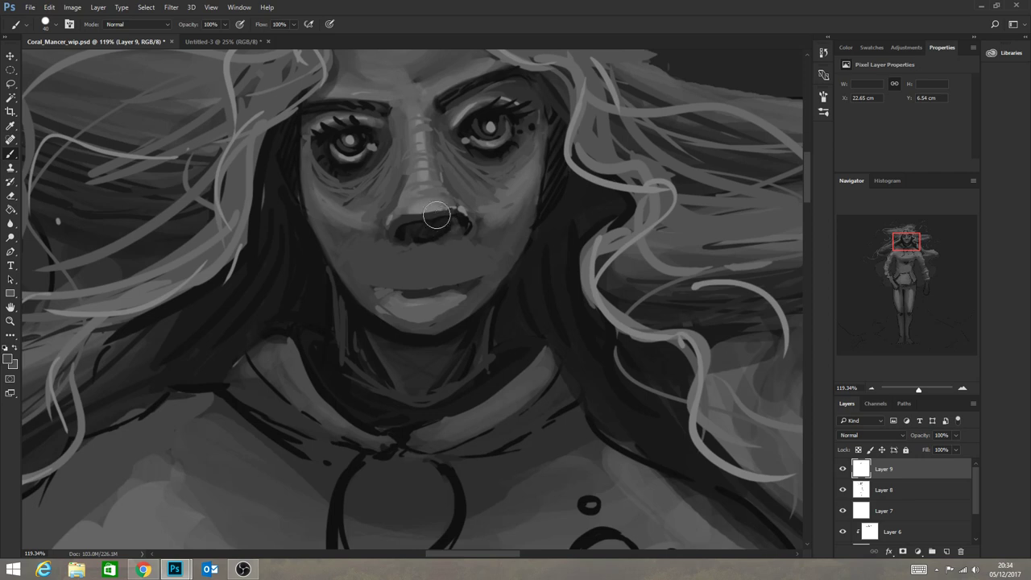
Sketch a fuller lip shape with light grey dashes along the upper lip, mouth line and lower lip.
key(alt)
drag(417, 258, 476, 265)
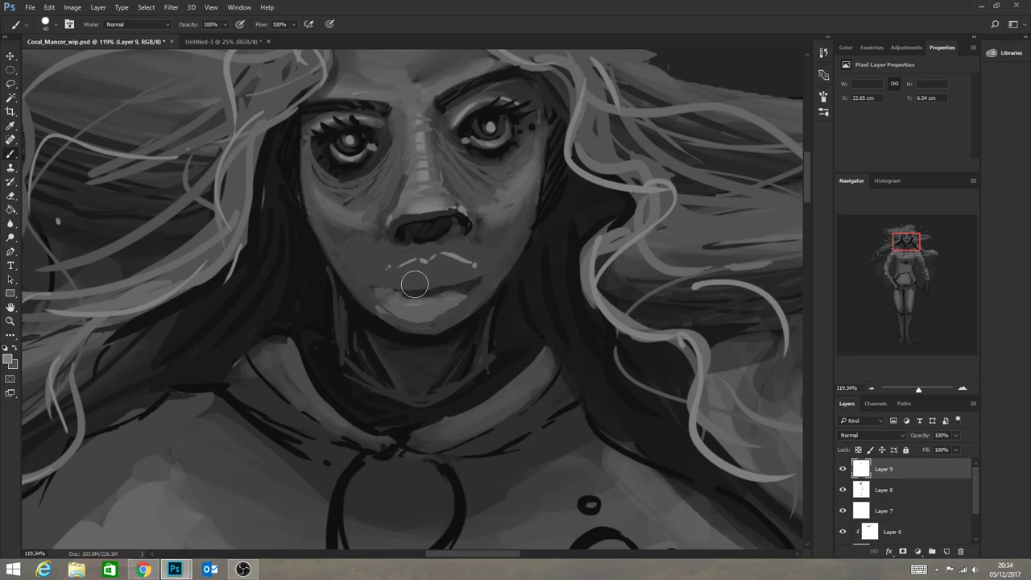
drag(414, 284, 428, 288)
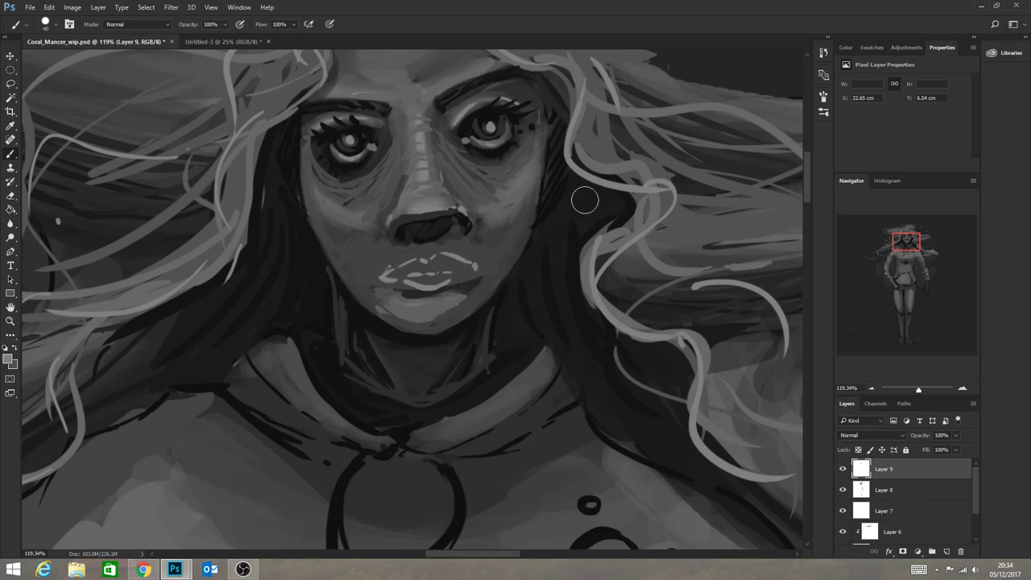
Outline the new lips and mouth corners with a dark tone sampled beside the left-hand eye.
key(alt)
alt+click(328, 171)
drag(474, 274, 476, 268)
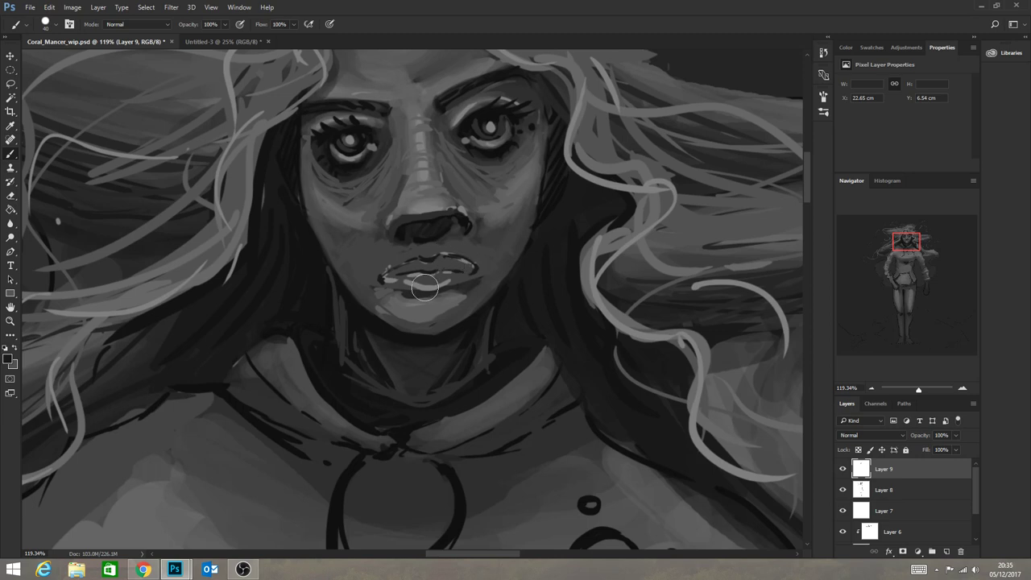
drag(425, 286, 450, 287)
Fill the upper and lower lips with a mid grey sampled from the nose.
key(alt)
alt+click(407, 207)
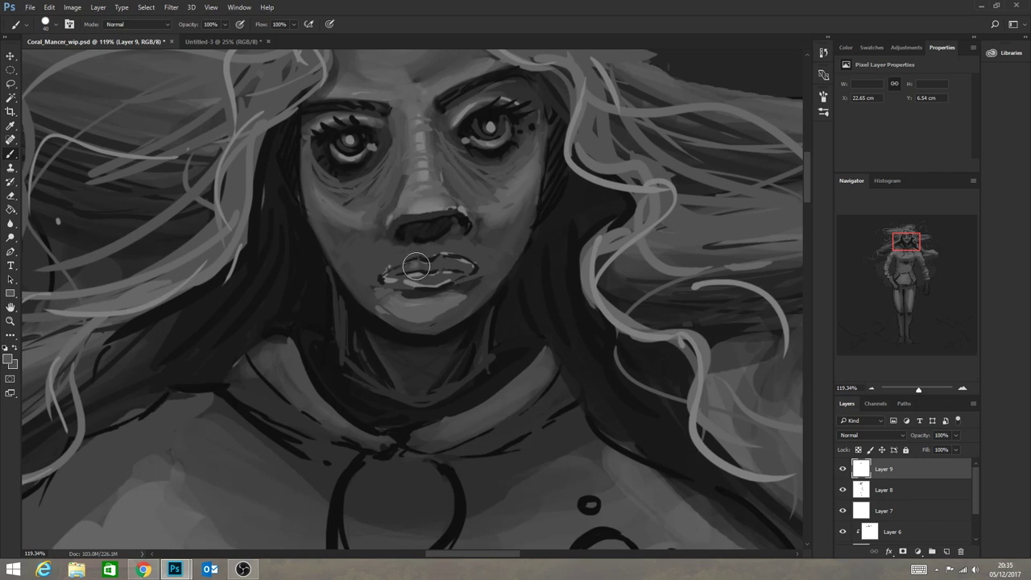
drag(403, 270, 387, 278)
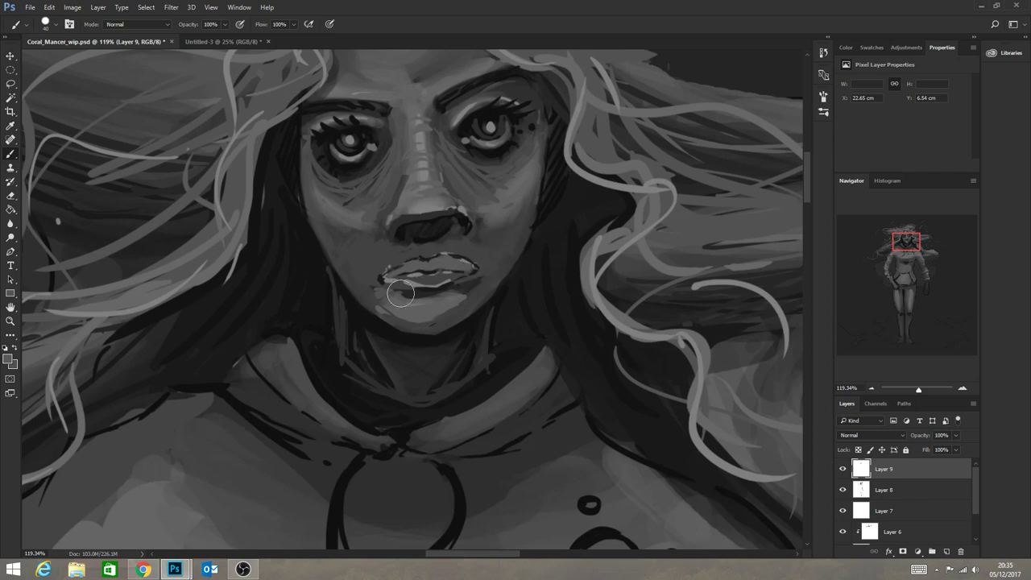
mouse_move(409, 280)
mouse_down()
mouse_move(394, 280)
mouse_move(446, 282)
mouse_up()
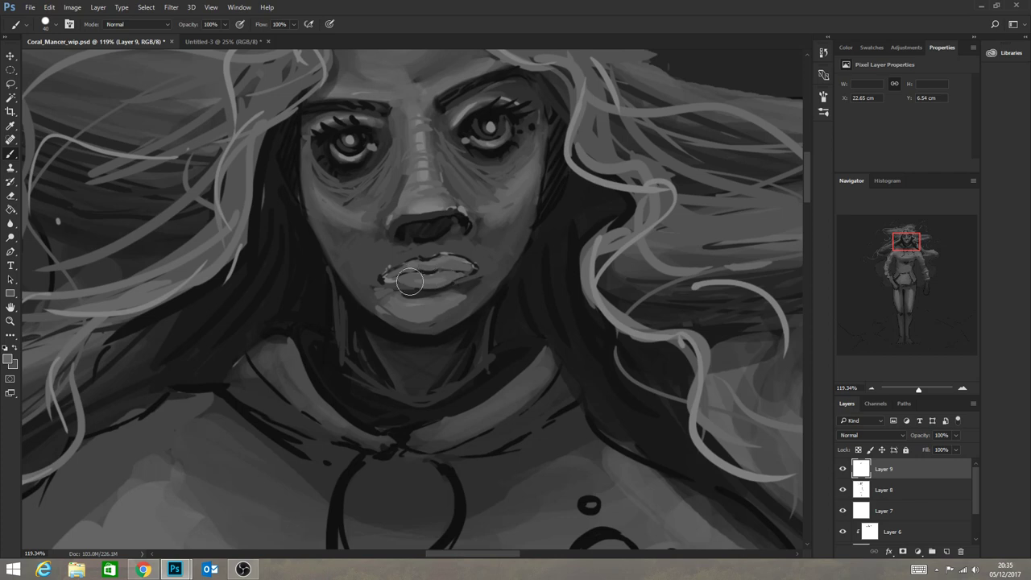
Define the mouth line and lip edges in a dark tone, undo the last stroke, and highlight the lips with a sampled lighter grey.
alt+click(431, 270)
drag(451, 269, 472, 275)
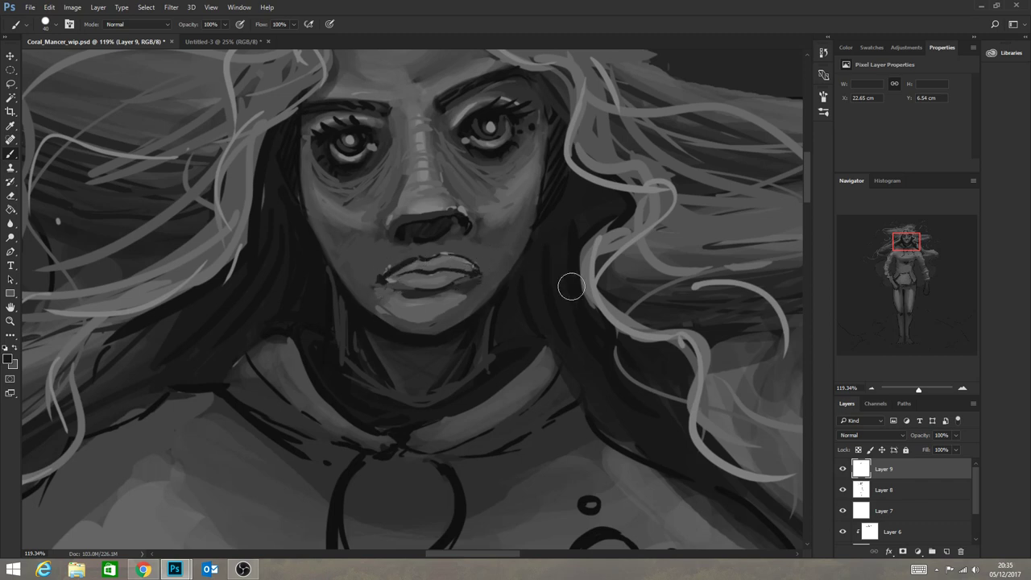
key(ctrl+z)
alt+click(414, 264)
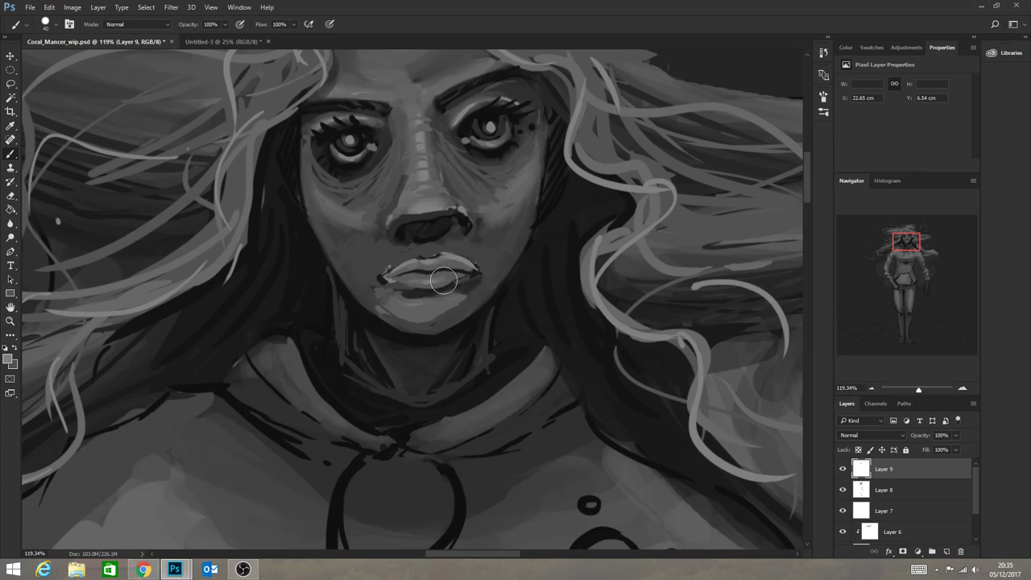
Blend the skin around the mouth and chin with sampled greys and soften the shading of both lips.
click(11, 320)
scroll(407, 362, down, 10)
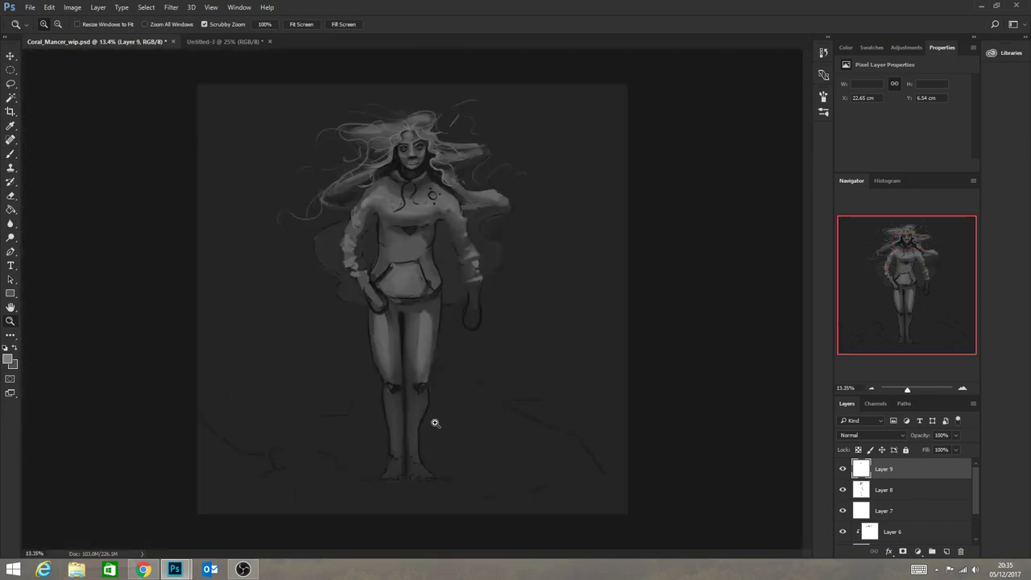
scroll(423, 392, up, 1)
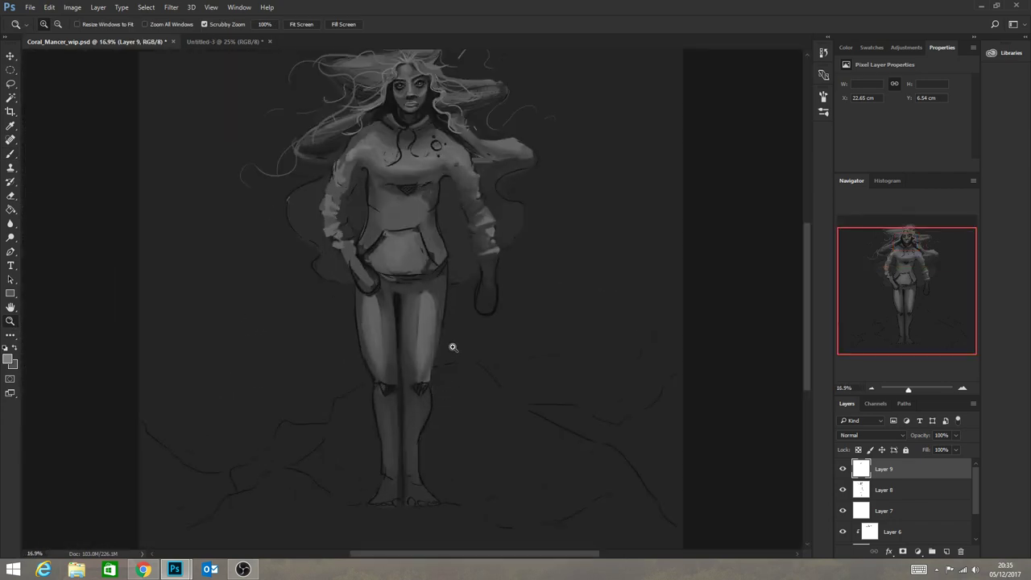
drag(399, 101, 645, 239)
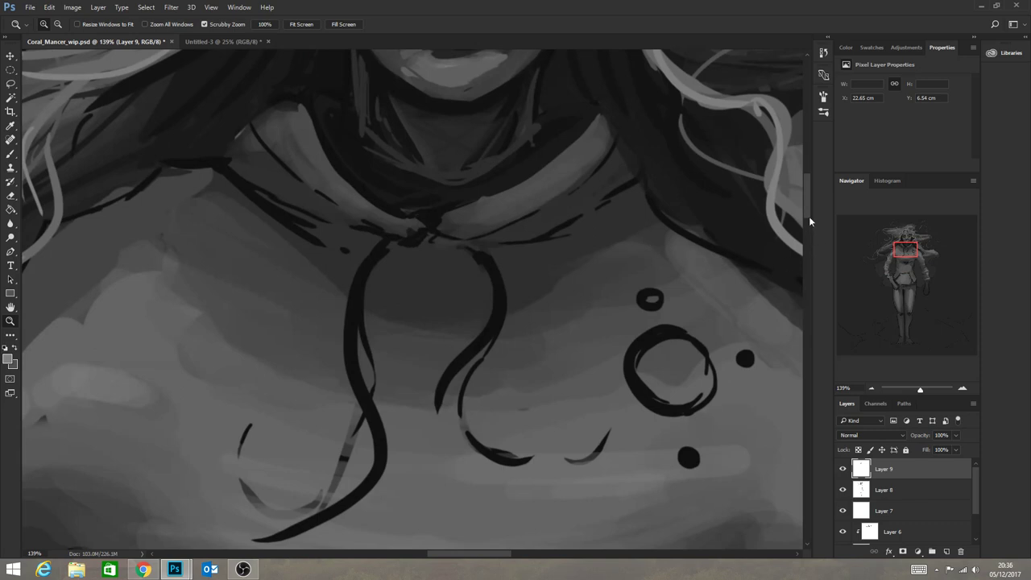
drag(808, 216, 810, 185)
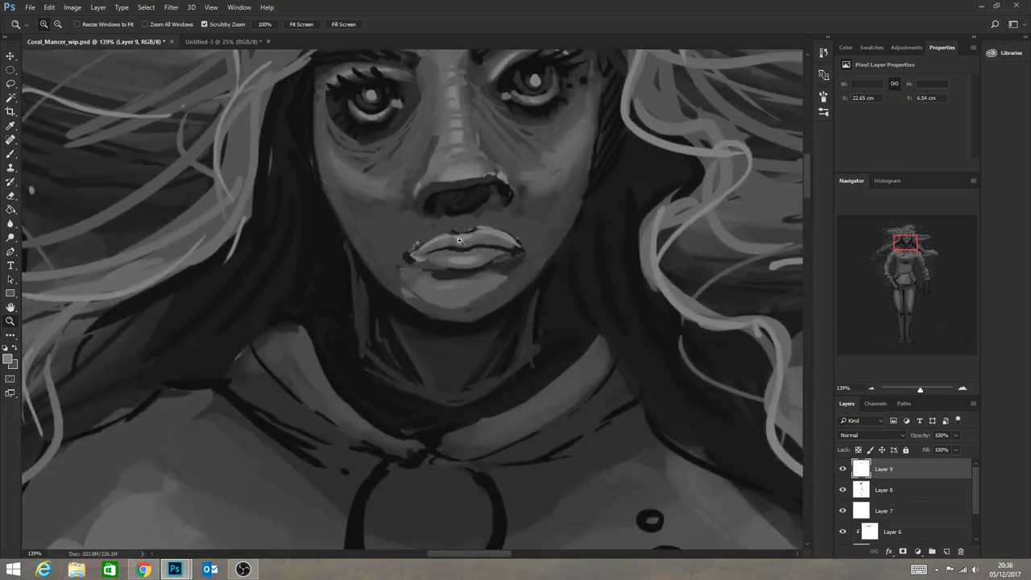
click(10, 153)
key(alt)
alt+click(386, 272)
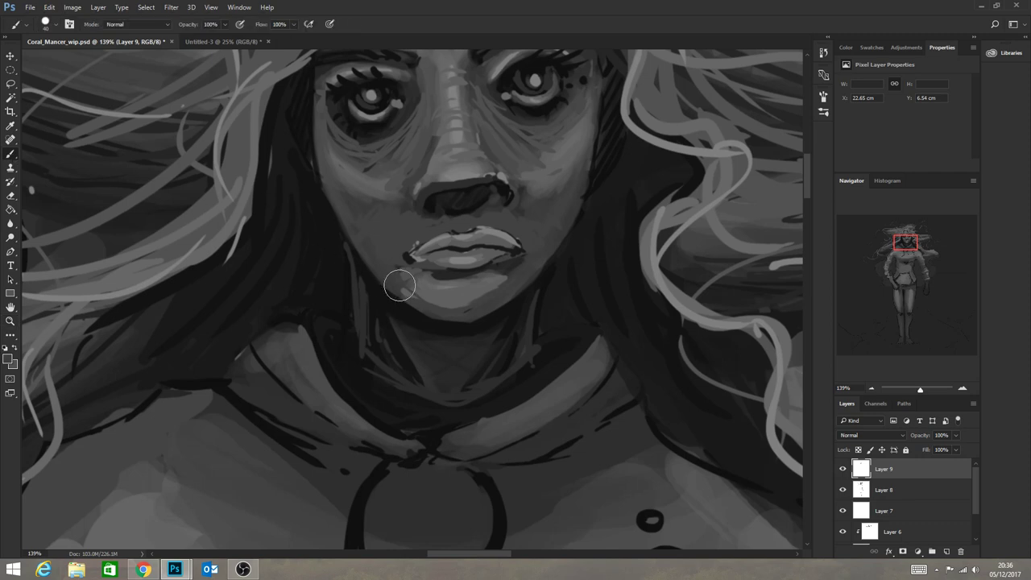
mouse_move(518, 277)
mouse_down()
mouse_move(455, 281)
mouse_move(509, 269)
mouse_move(442, 279)
mouse_move(494, 271)
mouse_move(401, 270)
mouse_move(521, 272)
mouse_move(475, 277)
mouse_move(528, 262)
mouse_move(465, 282)
mouse_move(521, 274)
mouse_move(455, 303)
mouse_move(412, 283)
mouse_move(424, 294)
mouse_move(414, 288)
mouse_move(453, 291)
mouse_move(415, 287)
mouse_move(538, 294)
mouse_move(442, 304)
mouse_move(475, 296)
mouse_move(455, 314)
mouse_move(404, 296)
mouse_move(519, 285)
mouse_move(451, 252)
mouse_up()
alt+click(455, 288)
alt+click(454, 259)
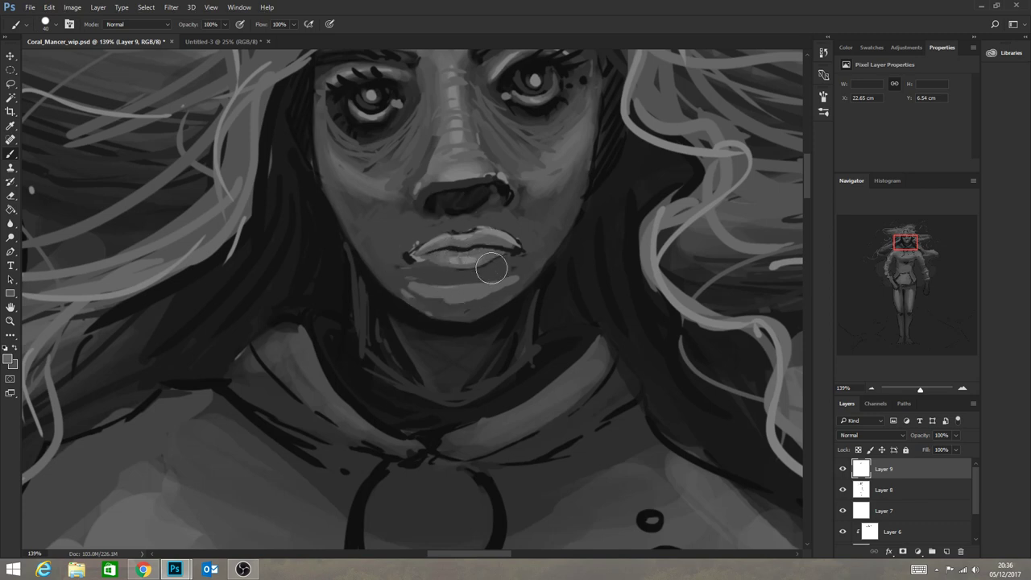
mouse_move(474, 247)
mouse_down()
mouse_move(497, 232)
mouse_move(498, 241)
mouse_move(448, 238)
mouse_up()
Shade the upper part of the left-hand sleeve with a grey sampled from the sleeve.
click(9, 321)
drag(425, 455, 364, 462)
drag(417, 494, 686, 279)
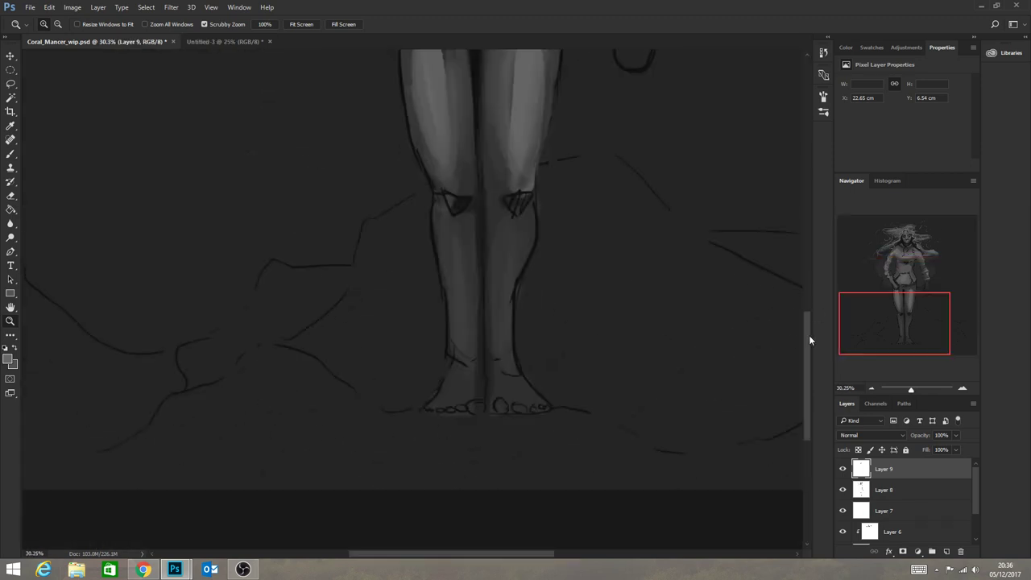
drag(808, 335, 816, 269)
drag(808, 306, 805, 272)
drag(591, 386, 571, 377)
drag(507, 254, 528, 272)
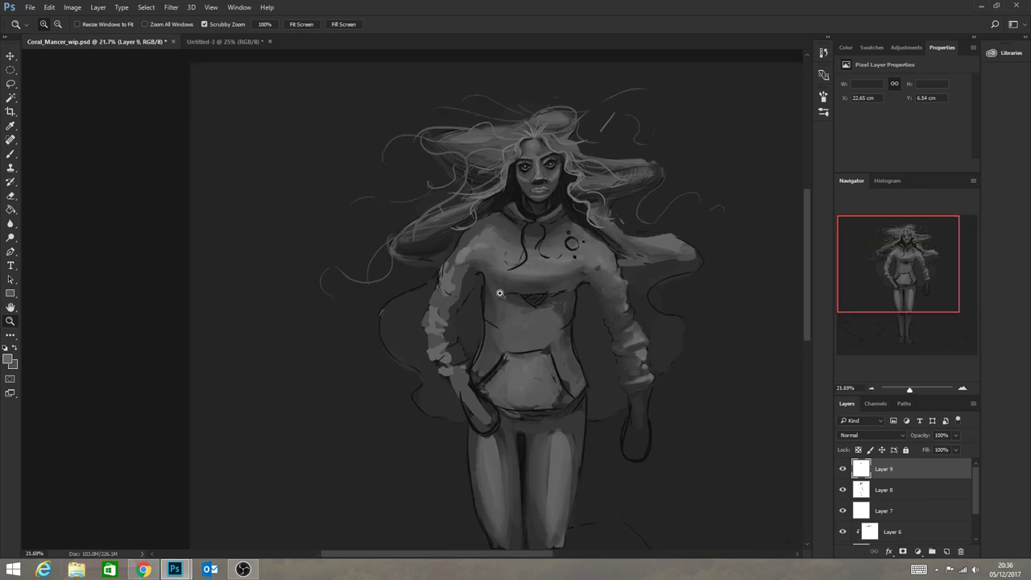
click(12, 154)
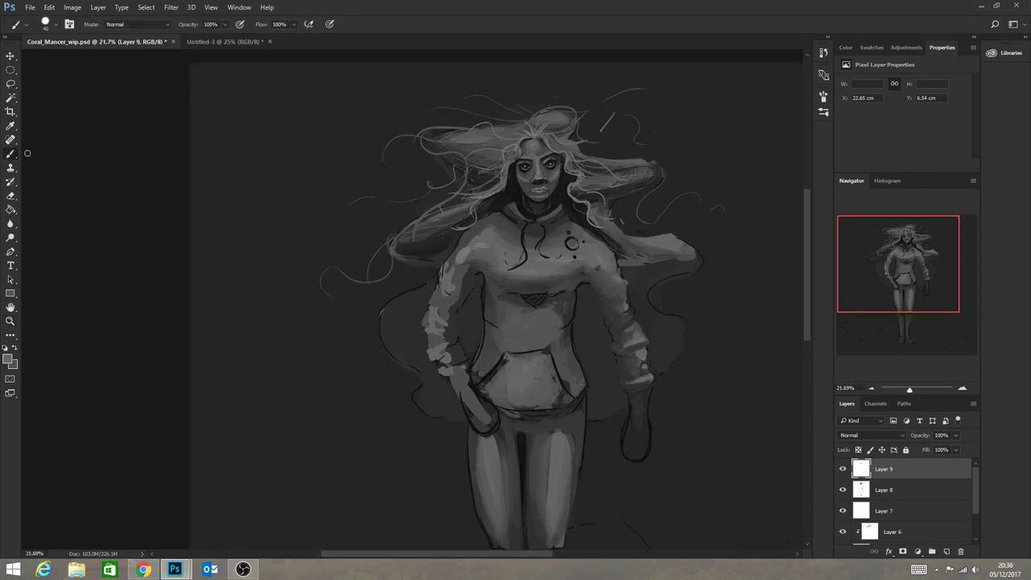
alt+click(460, 279)
drag(465, 270, 463, 303)
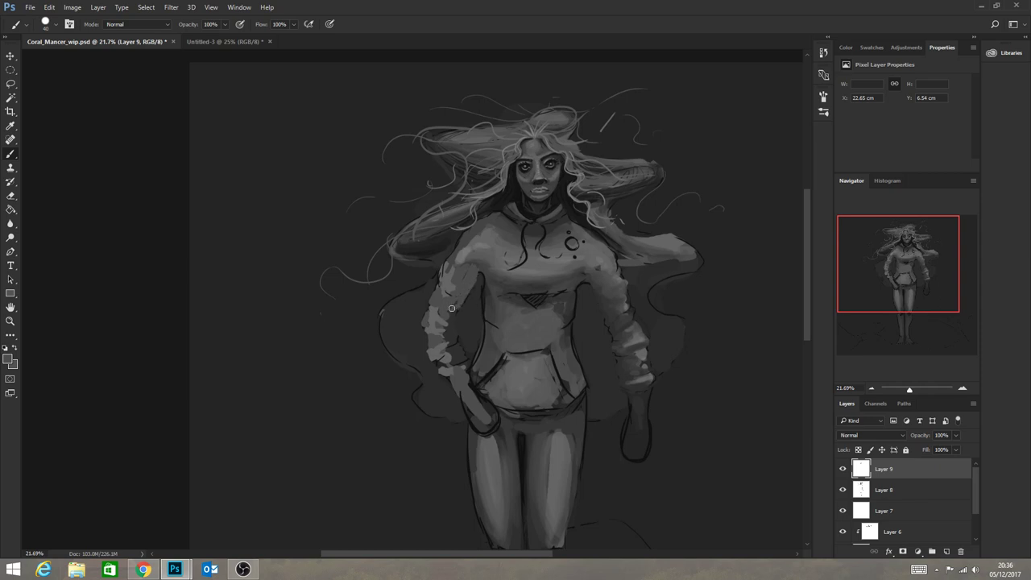
Darken the inner edge and cuff folds of the left-hand sleeve with a dark tone sampled beside the face.
alt+click(600, 291)
alt+click(581, 268)
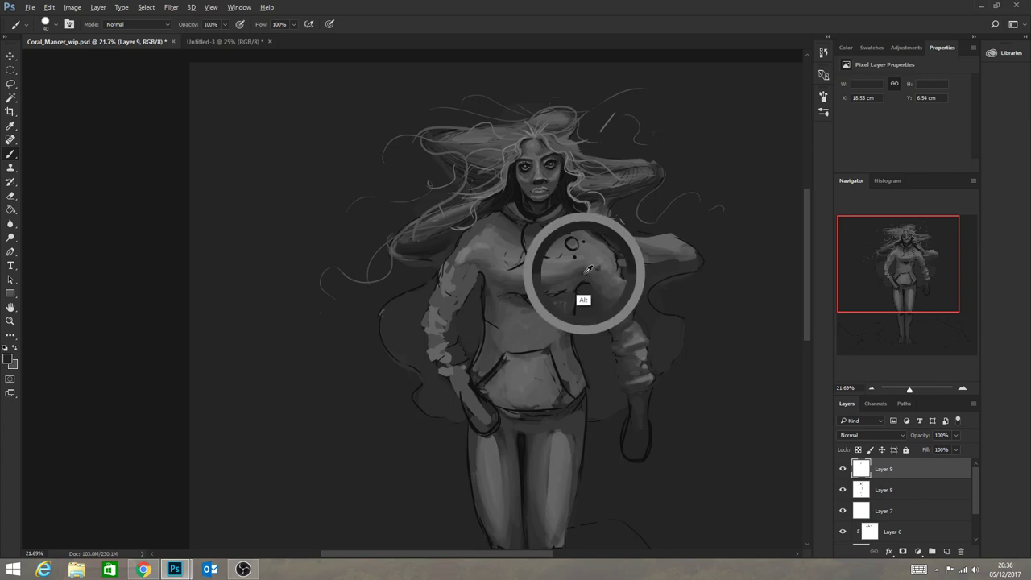
alt+click(558, 194)
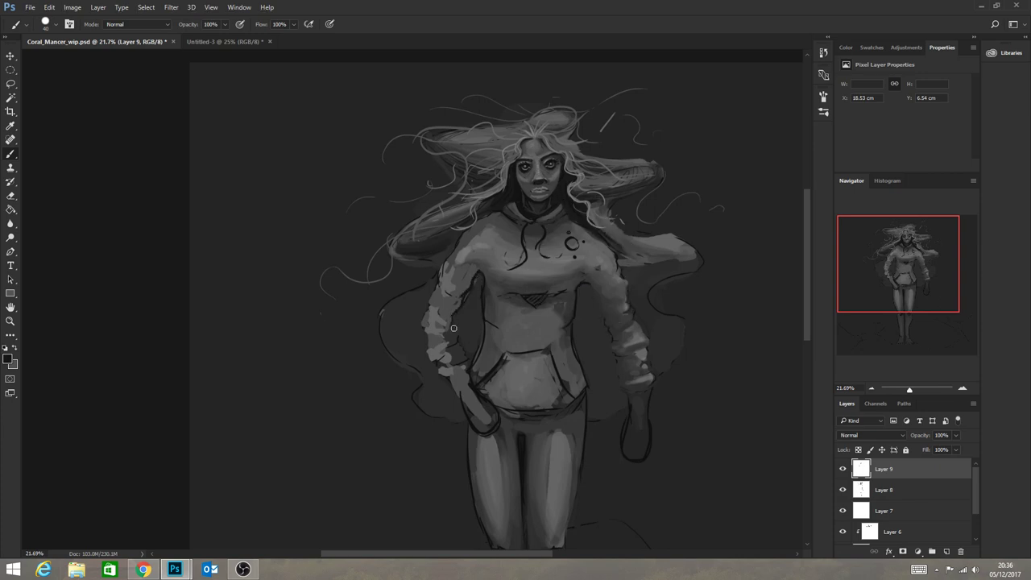
drag(455, 343, 470, 366)
Draw long, dark, curling hair strands flowing from the shoulders down both sides of the body past the hips.
mouse_move(480, 213)
mouse_down()
mouse_move(410, 269)
mouse_move(450, 231)
mouse_move(421, 255)
mouse_move(386, 306)
mouse_move(455, 232)
mouse_move(384, 322)
mouse_move(423, 318)
mouse_move(397, 345)
mouse_move(422, 388)
mouse_up()
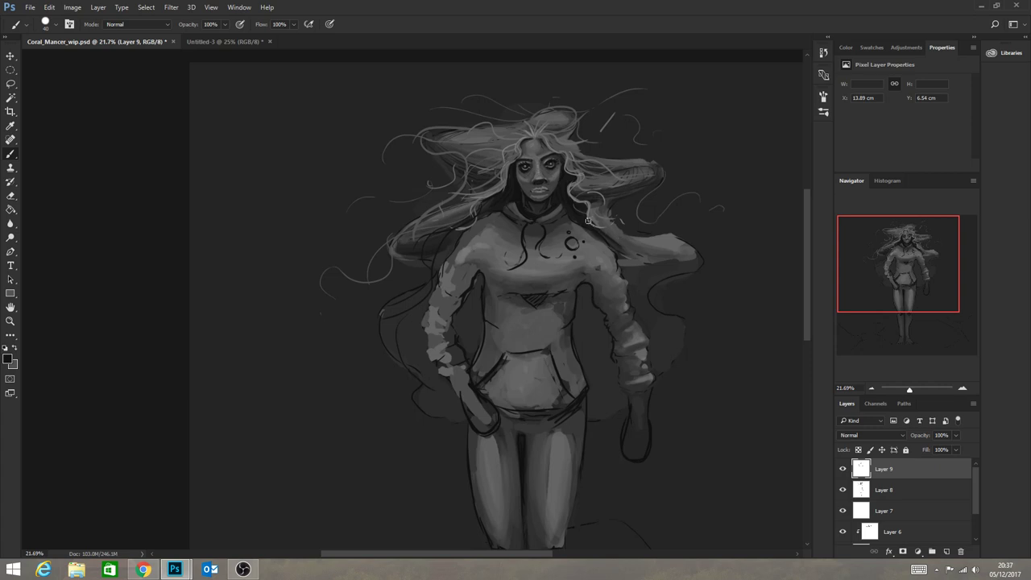
mouse_move(612, 232)
mouse_down()
mouse_move(662, 278)
mouse_move(713, 296)
mouse_up()
drag(644, 340, 690, 394)
mouse_move(694, 305)
mouse_down()
mouse_move(716, 405)
mouse_move(652, 482)
mouse_up()
drag(417, 372, 402, 512)
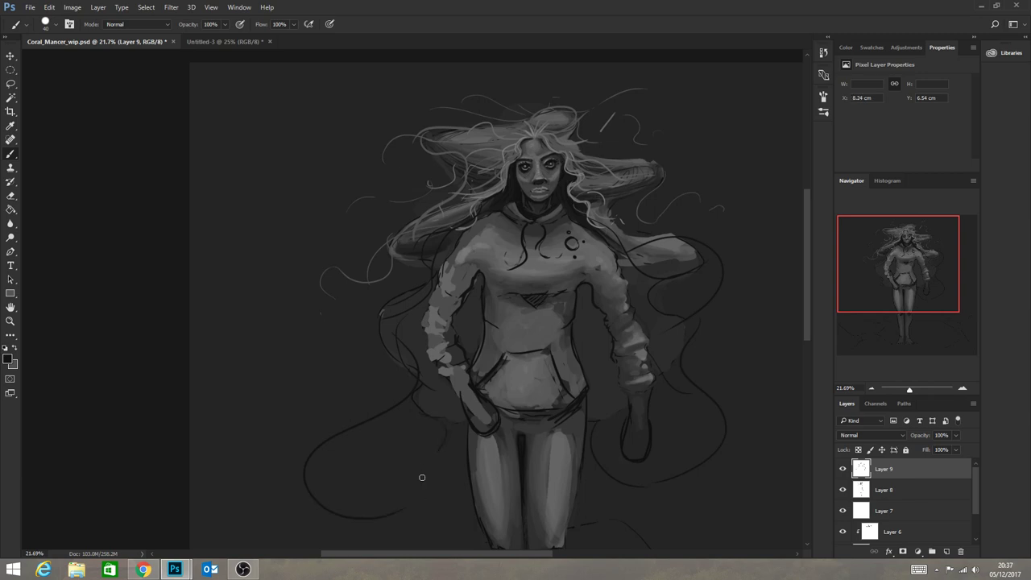
Add thin lighter hair strands down the left-hand side and curling outward on the right-hand side, using greys sampled from the hair.
alt+click(499, 181)
mouse_move(486, 187)
mouse_down()
mouse_move(404, 198)
mouse_move(440, 225)
mouse_move(420, 195)
mouse_move(407, 230)
mouse_move(417, 271)
mouse_move(381, 294)
mouse_move(384, 281)
mouse_move(401, 303)
mouse_move(365, 328)
mouse_move(386, 390)
mouse_move(374, 418)
mouse_up()
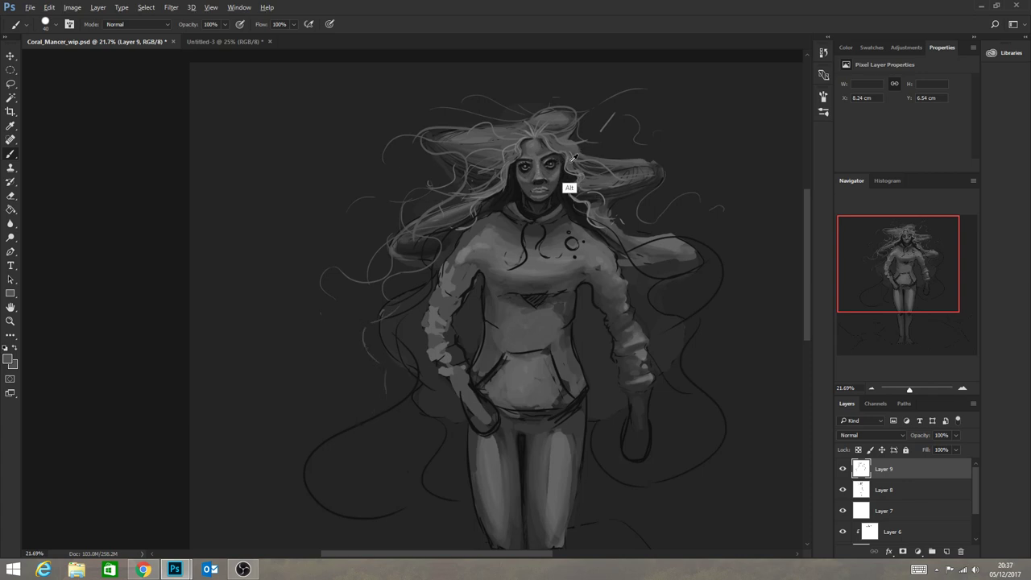
alt+click(572, 158)
mouse_move(610, 161)
mouse_down()
mouse_move(681, 171)
mouse_move(686, 191)
mouse_up()
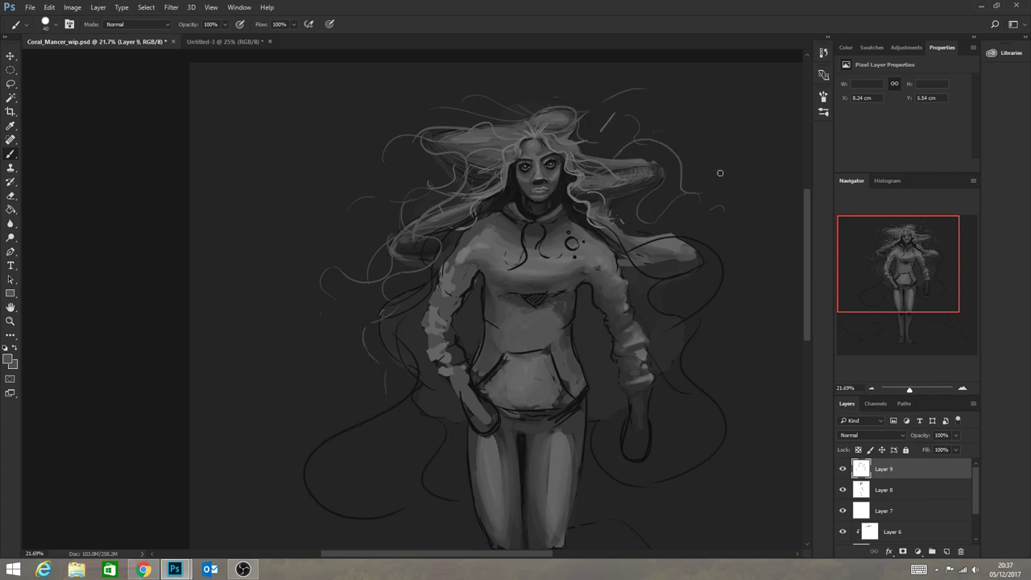
Draw long, loose grey strands curling above the head and sweeping far out to both sides of the figure.
drag(442, 132, 366, 78)
mouse_move(504, 116)
mouse_down()
mouse_move(477, 73)
mouse_move(407, 87)
mouse_up()
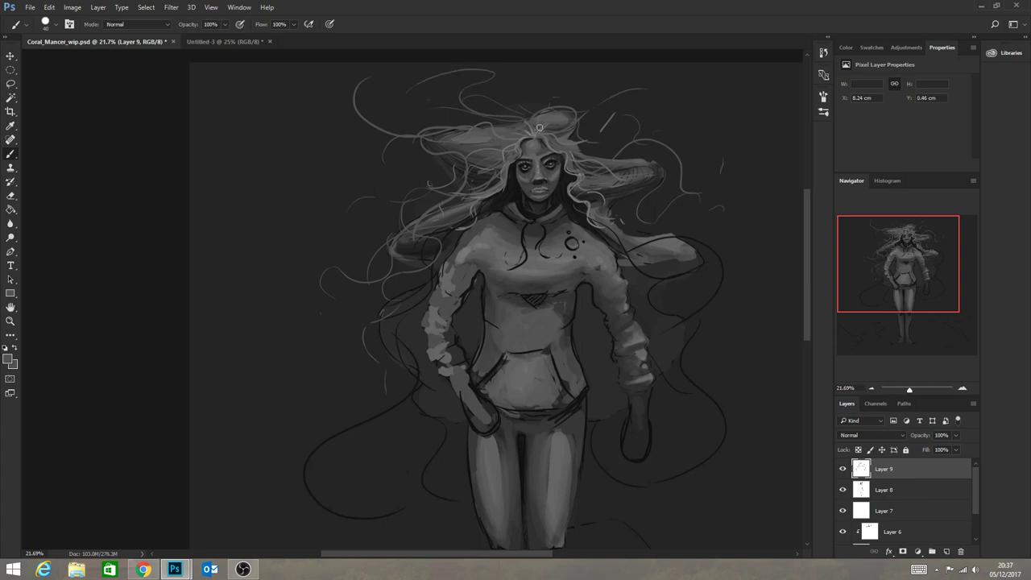
drag(564, 105, 614, 105)
mouse_move(654, 185)
mouse_down()
mouse_move(675, 306)
mouse_move(727, 242)
mouse_move(768, 252)
mouse_up()
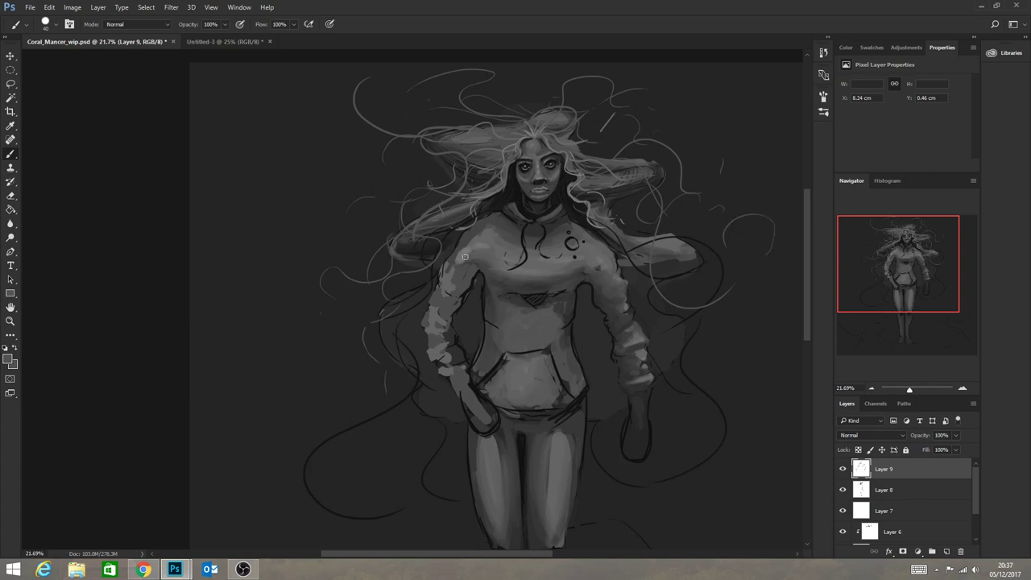
mouse_move(418, 228)
mouse_down()
mouse_move(336, 253)
mouse_move(236, 233)
mouse_up()
Touch up the hoodie's left-hand shoulder and collar with sampled tones and extend the dark hatched triangle below the chest.
alt+click(487, 237)
drag(490, 223, 478, 229)
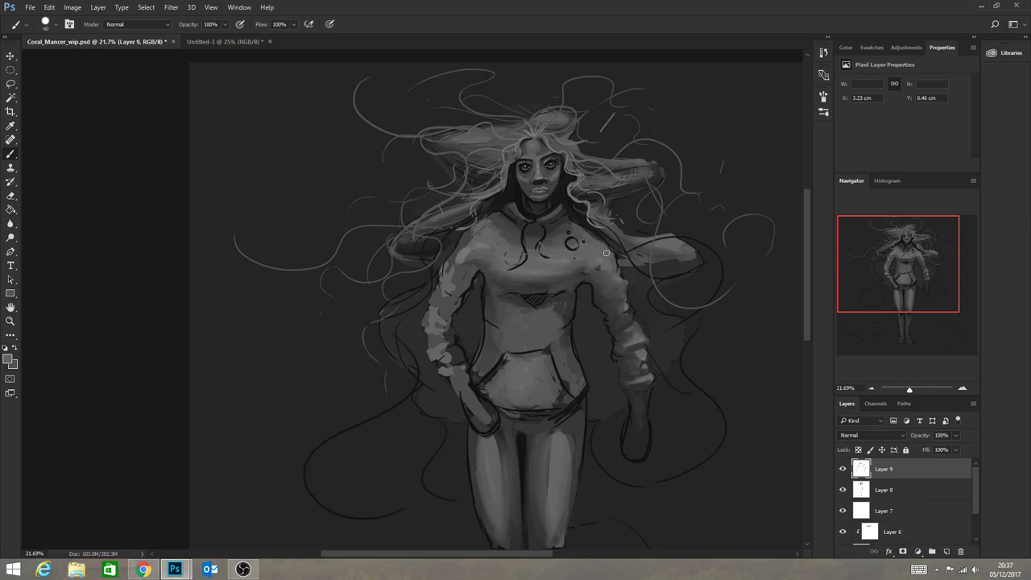
alt+click(627, 306)
alt+click(559, 215)
drag(559, 206, 544, 219)
alt+click(534, 293)
mouse_move(508, 286)
mouse_down()
mouse_move(563, 284)
mouse_move(529, 310)
mouse_move(493, 278)
mouse_move(540, 302)
mouse_move(514, 278)
mouse_move(564, 286)
mouse_up()
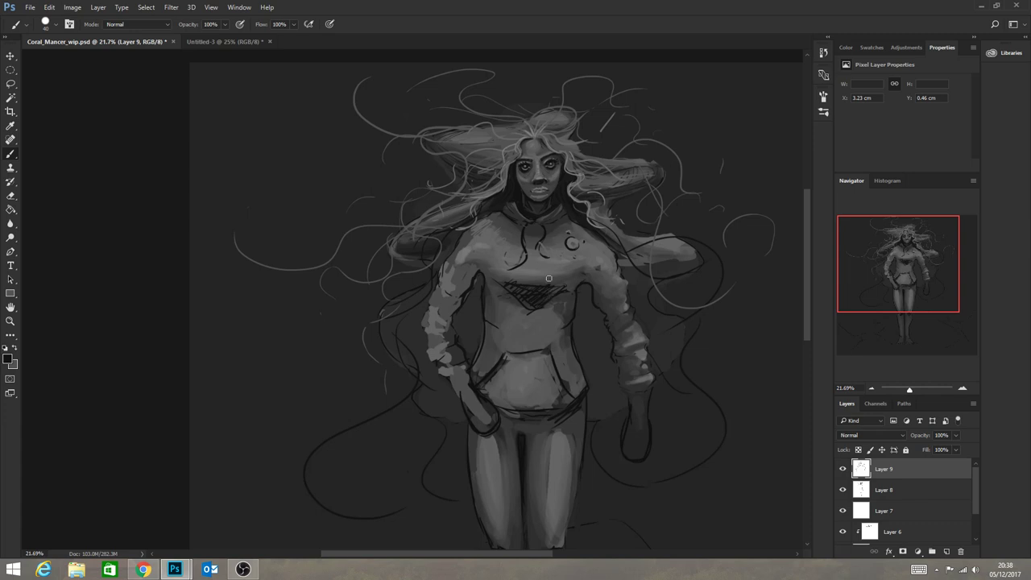
Review the full figure, the face up close, and the loose hair strands around the head.
click(11, 320)
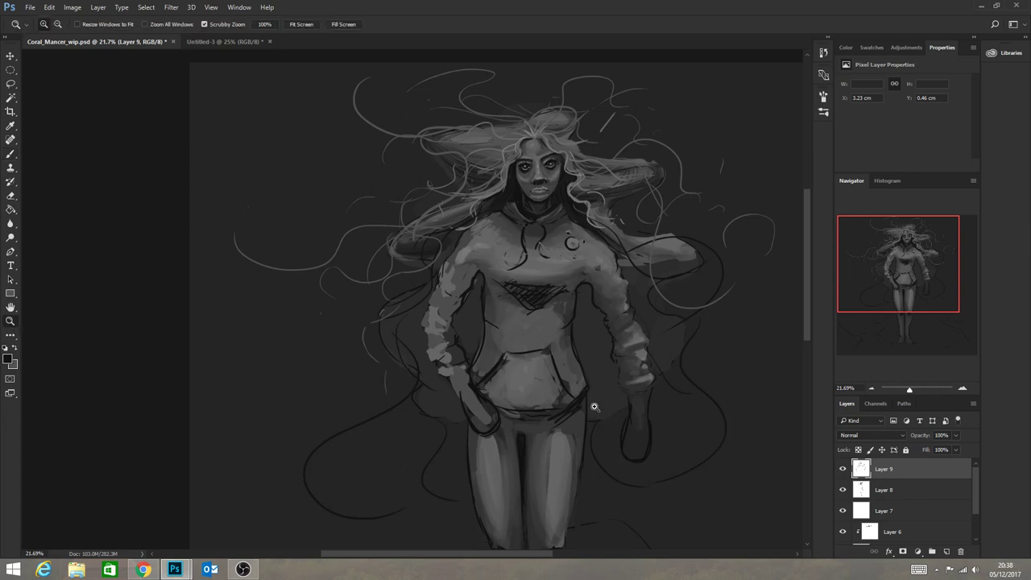
drag(593, 406, 579, 402)
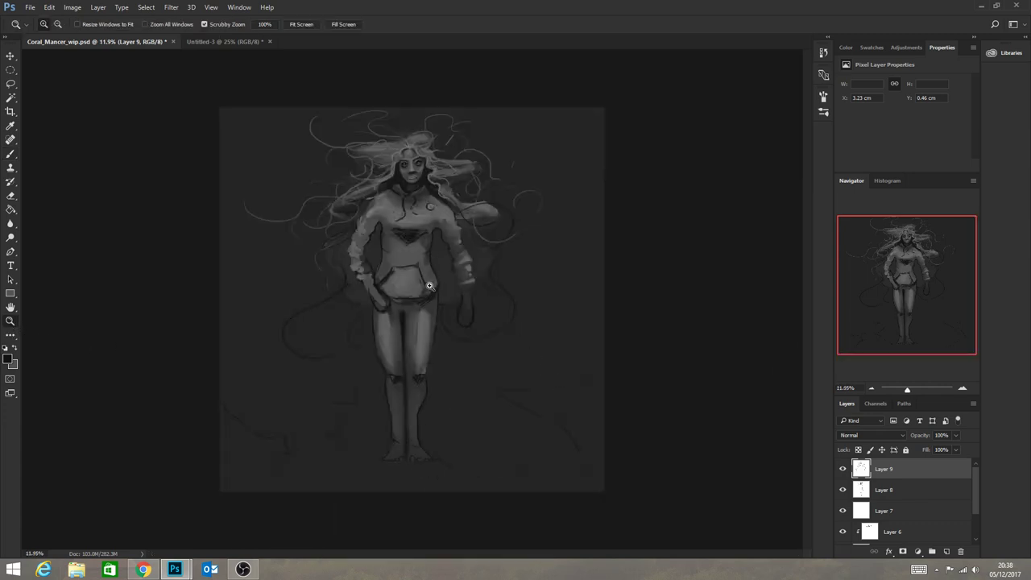
drag(429, 286, 437, 317)
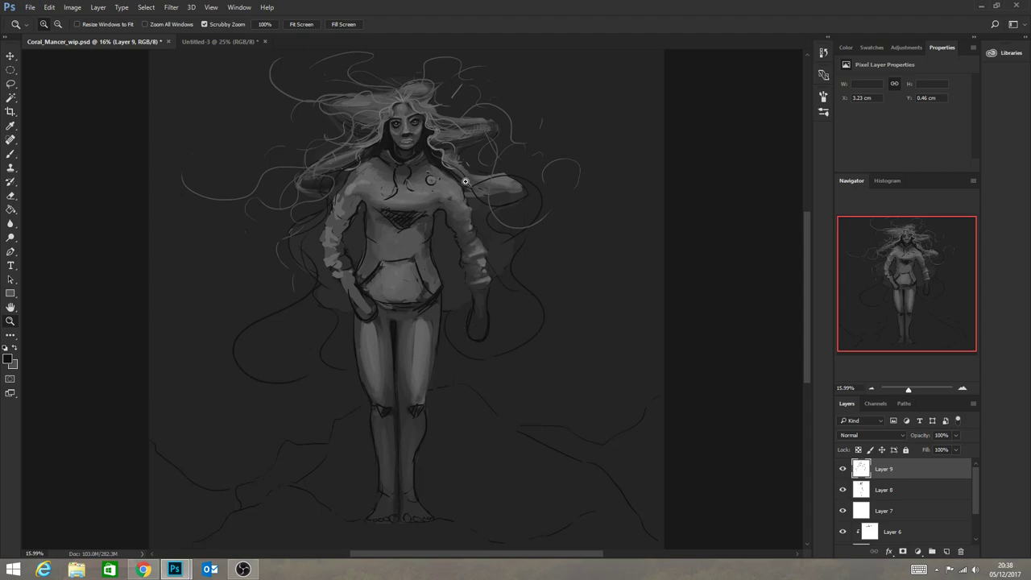
drag(414, 112, 492, 146)
drag(370, 163, 455, 190)
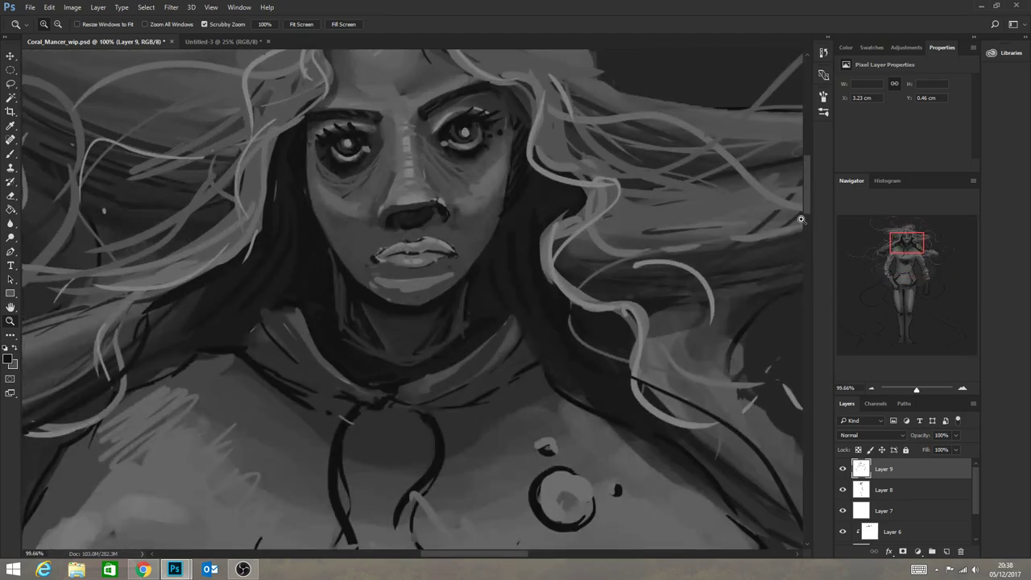
drag(809, 198, 810, 178)
drag(570, 351, 592, 360)
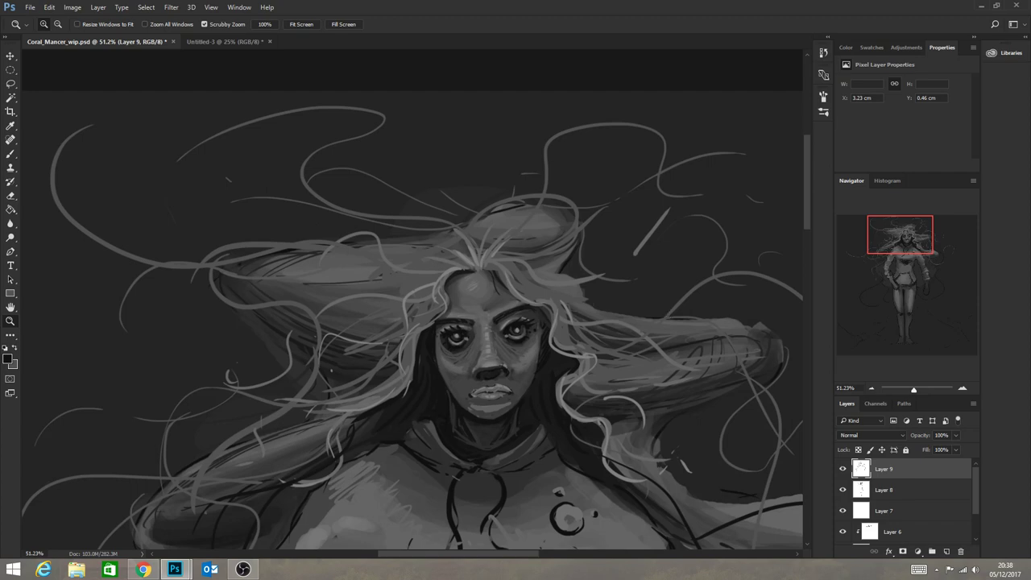
Dock the Untitled-2 document with the other open documents and return to the face in Coral_Mancer_wip.
drag(1030, 92, 377, 39)
click(246, 44)
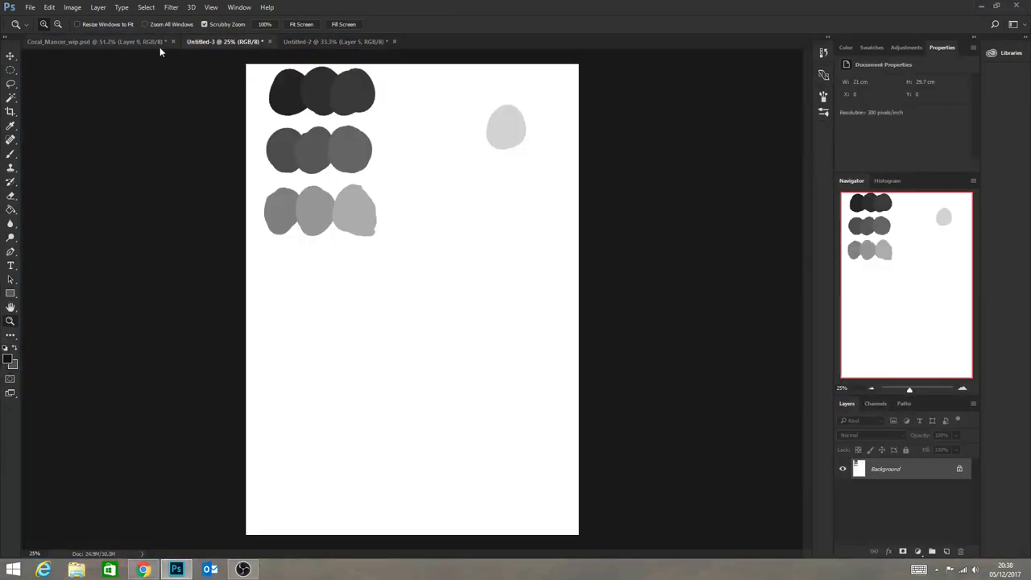
click(148, 43)
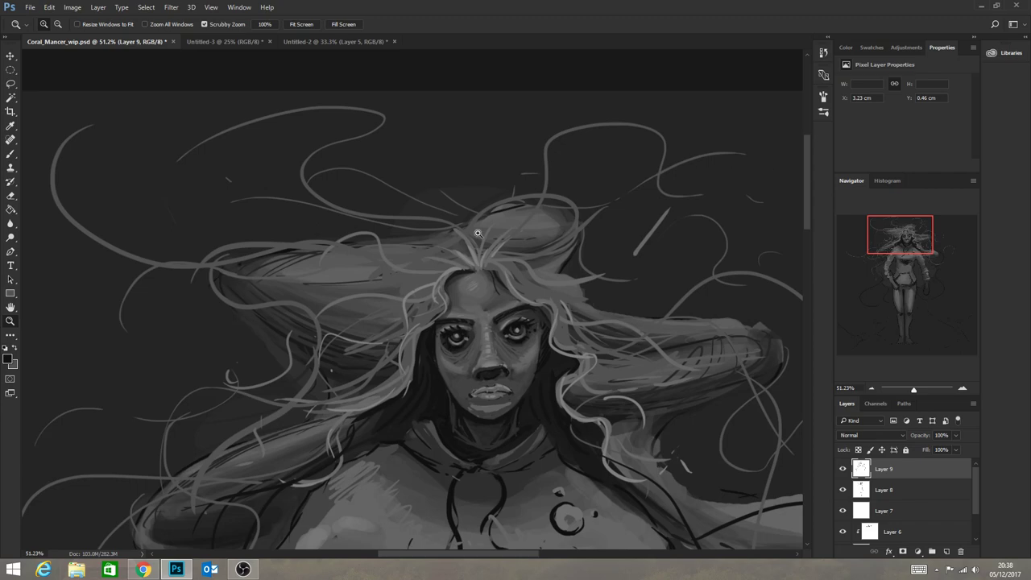
mouse_move(439, 553)
mouse_down()
mouse_move(459, 553)
mouse_move(448, 553)
mouse_up()
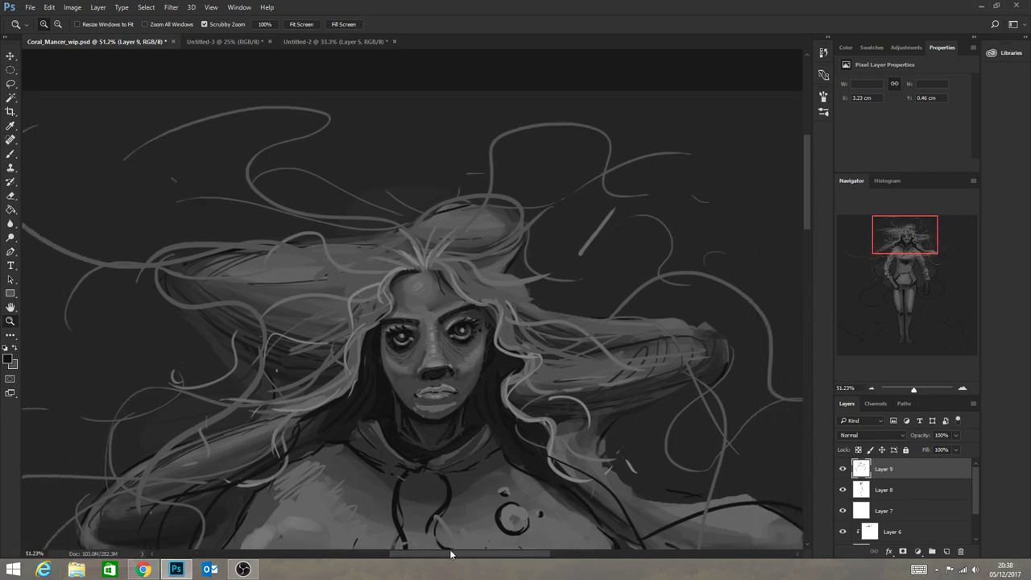
drag(442, 445, 432, 435)
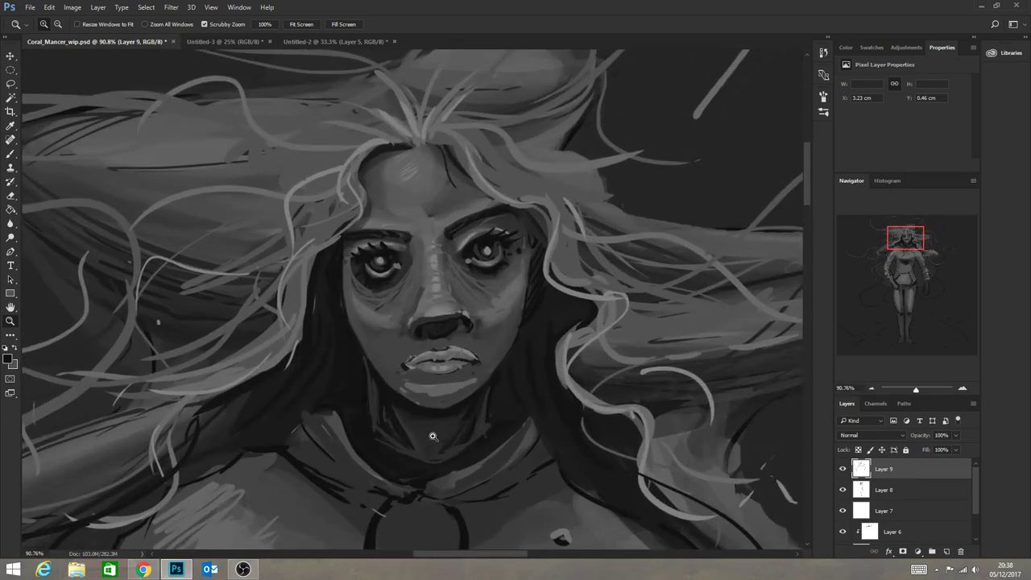